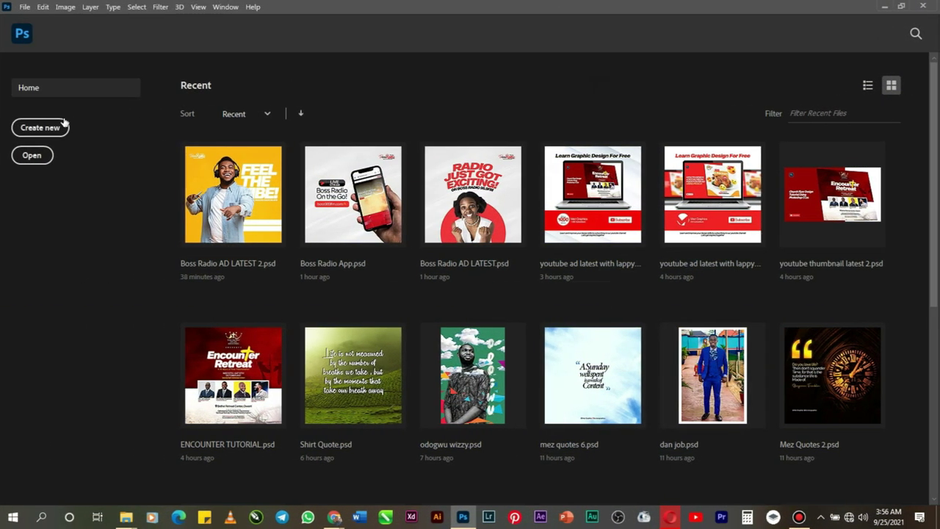
Step: Start a new document from the 2000 pixel grid preset (2000 × 2000 px, 300 ppi, white)
left_click(41, 128)
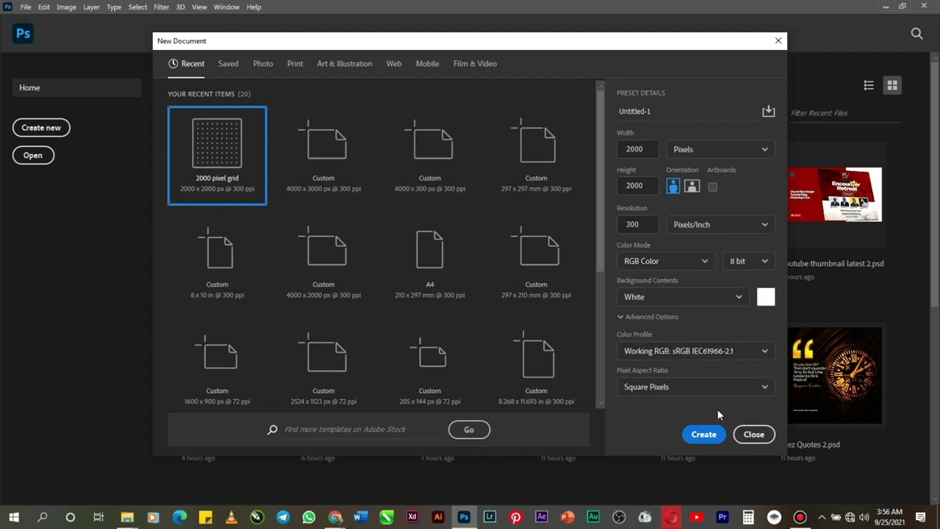
left_click(712, 435)
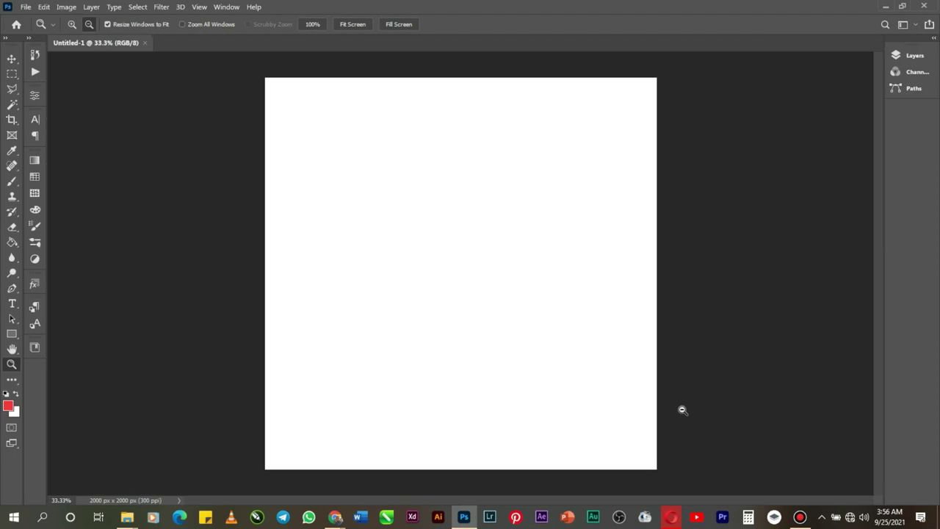
Step: Embed Red Background.jpg from Desktop > Mezies Tutorial and align it to the canvas top edge
left_click(26, 8)
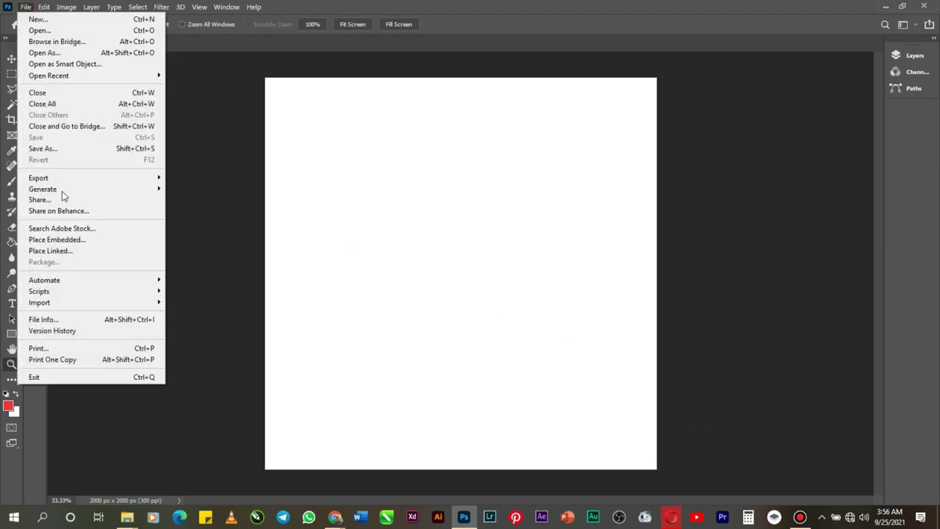
left_click(66, 239)
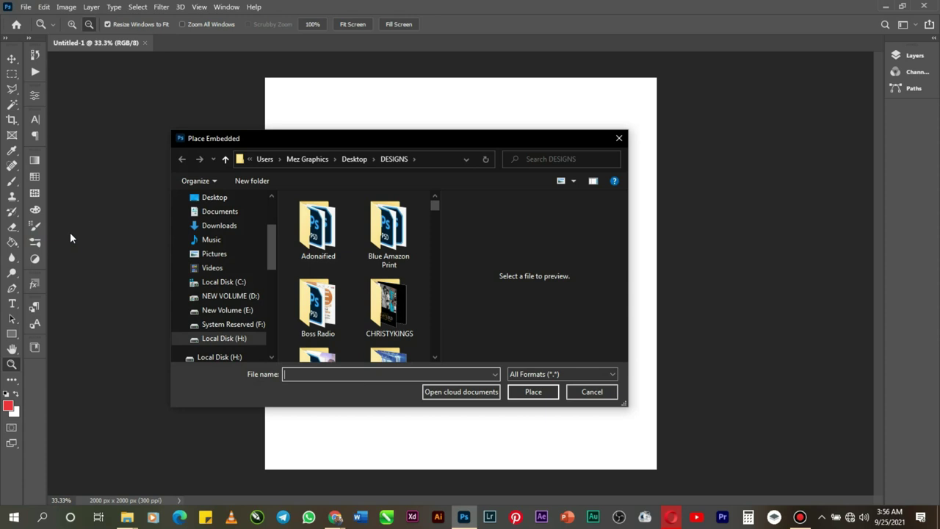
scroll(230, 247, "up", 2)
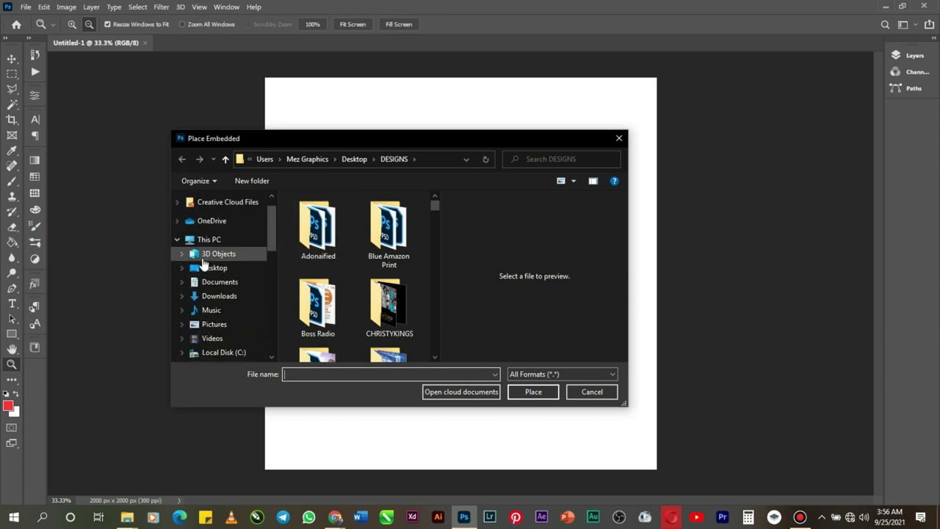
left_click(213, 268)
scroll(349, 282, "down", 3)
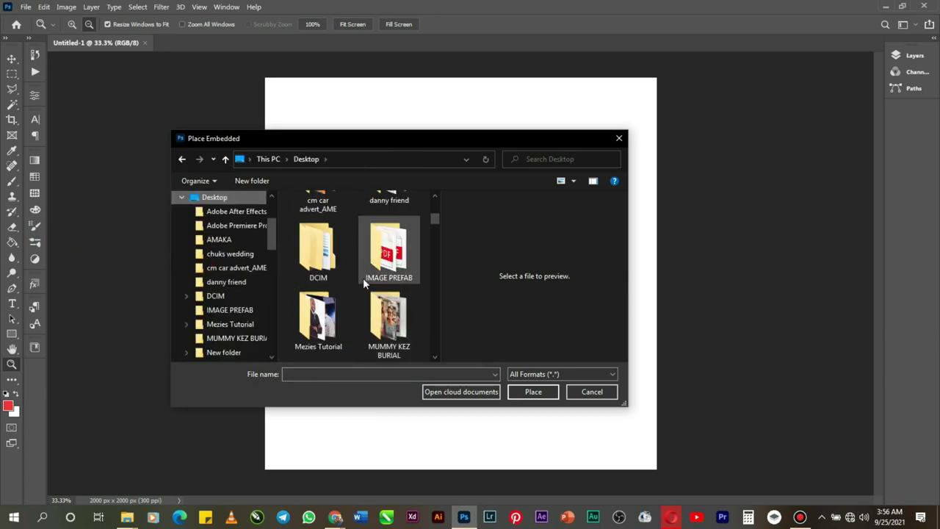
double_click(317, 317)
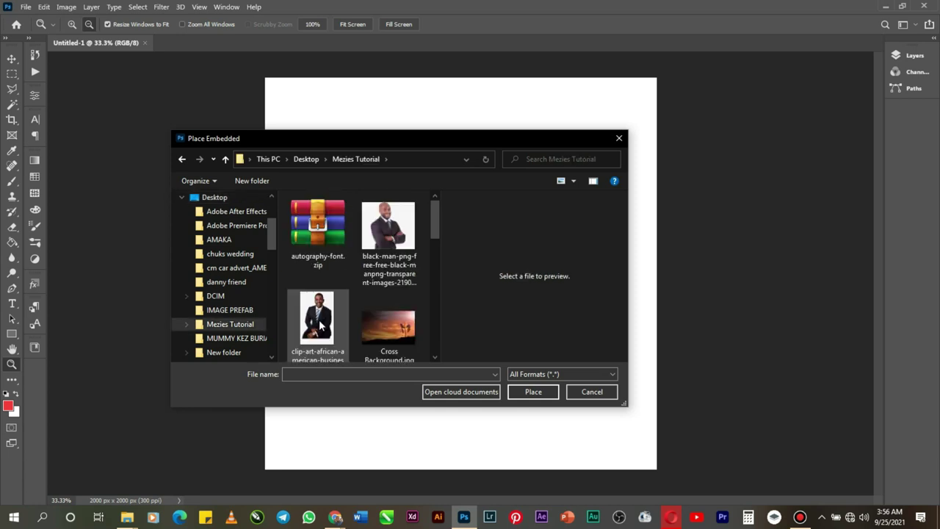
scroll(382, 264, "down", 5)
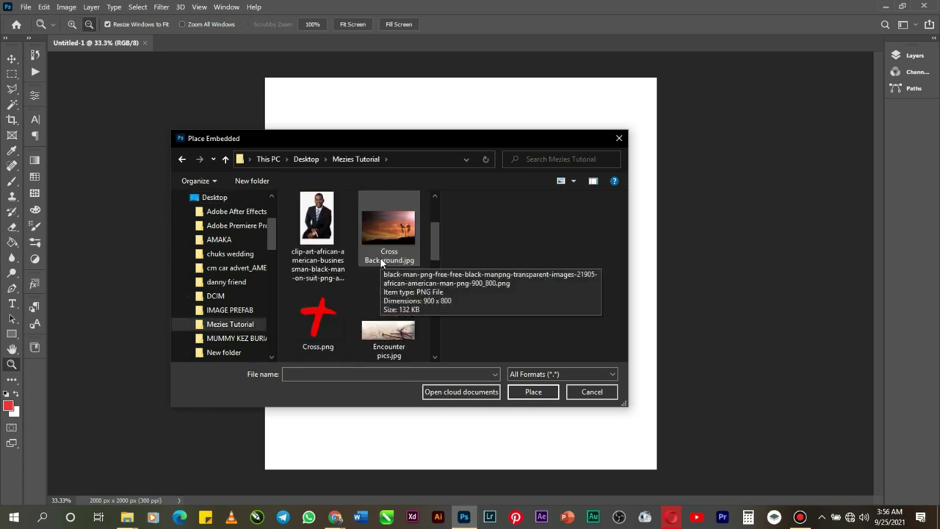
double_click(395, 268)
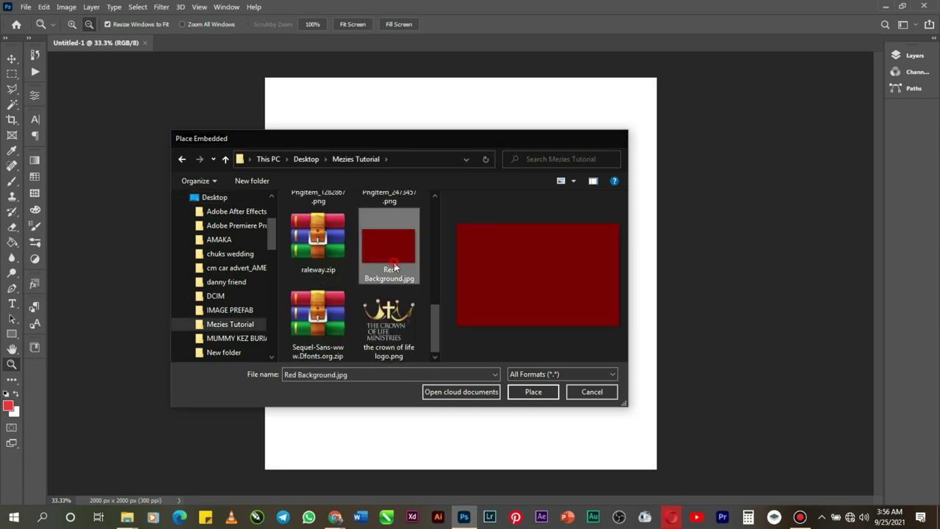
left_click_drag(434, 229, 438, 151)
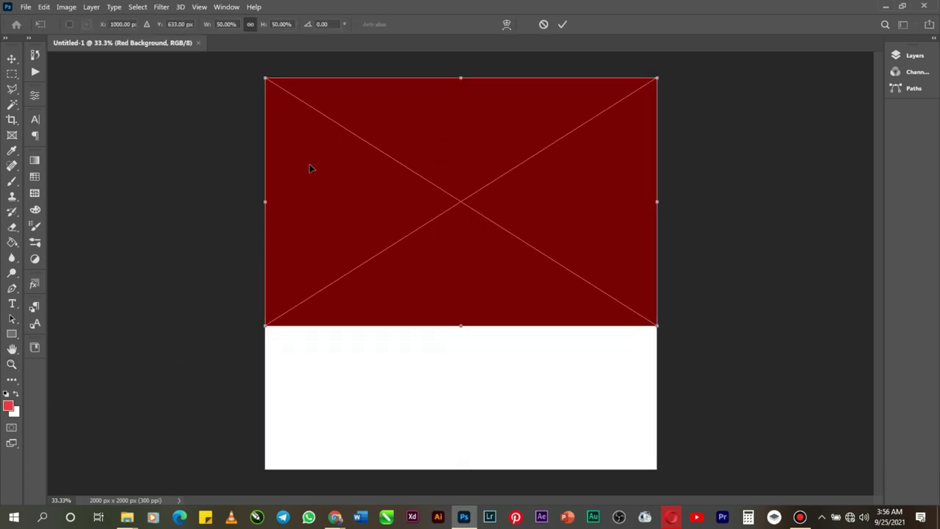
left_click(563, 24)
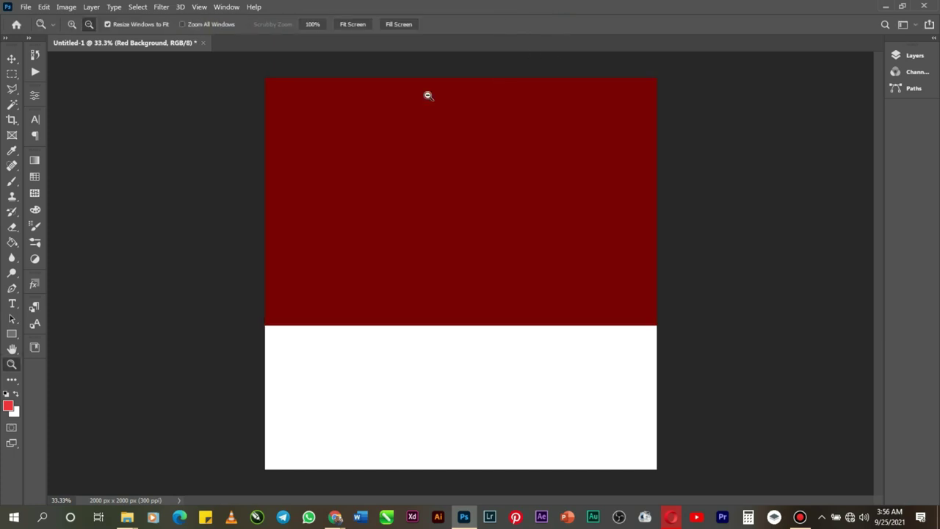
Step: Embed Cross Background.jpg, scale it to about 75% and position it over the canvas
left_click(25, 8)
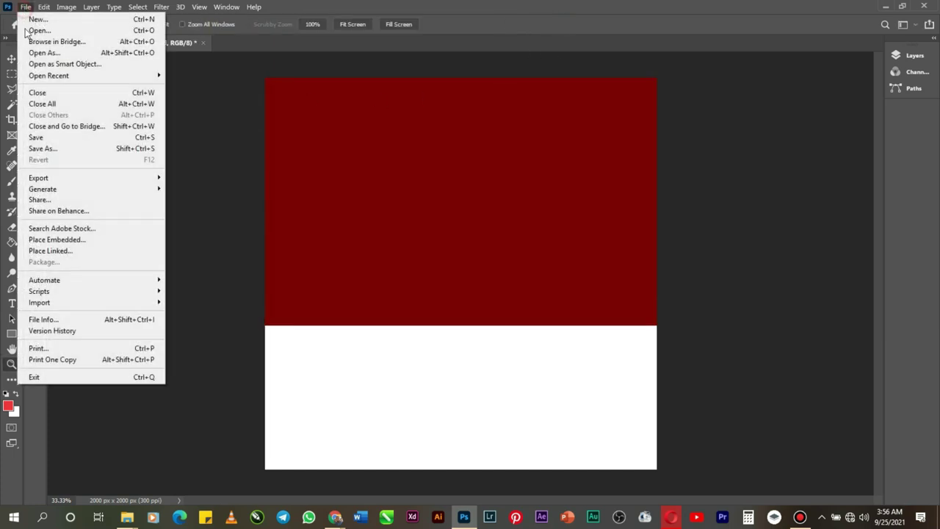
left_click(77, 241)
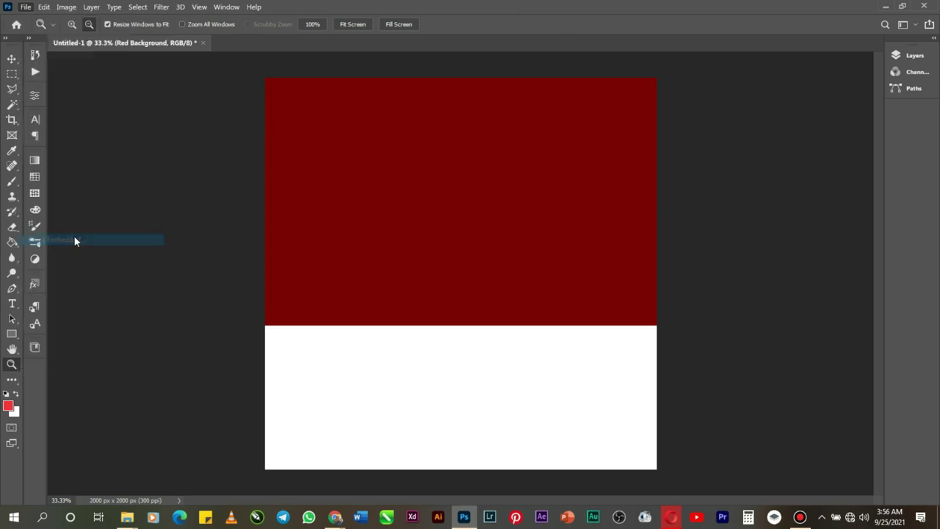
double_click(397, 335)
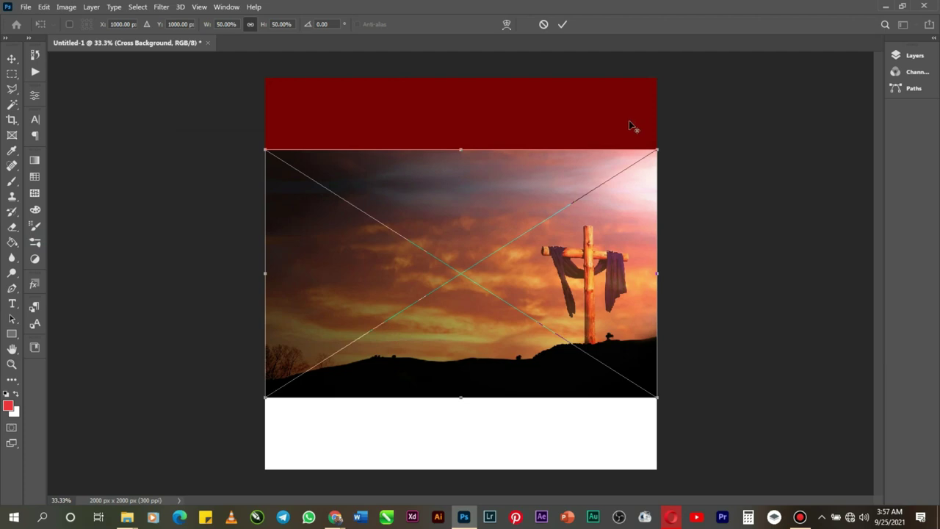
left_click_drag(657, 150, 756, 84)
left_click_drag(619, 291, 584, 290)
left_click_drag(498, 150, 500, 139)
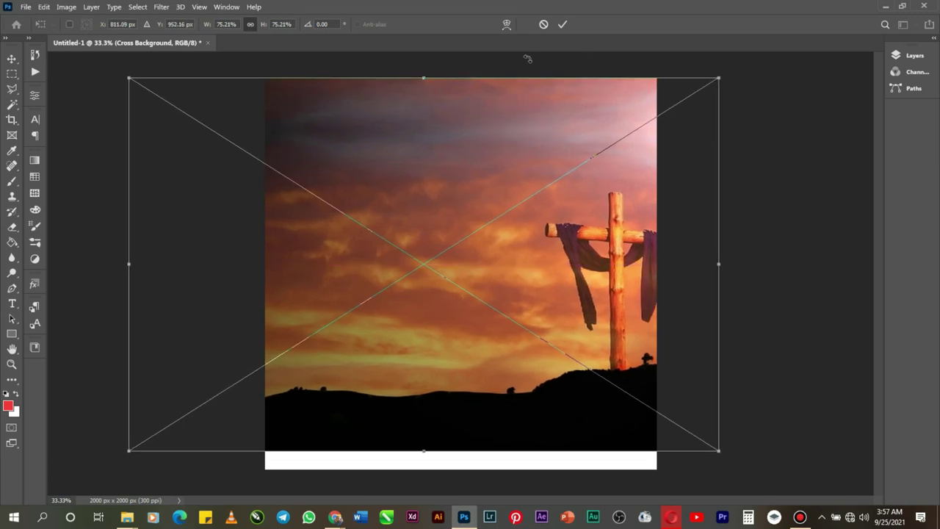
left_click(562, 24)
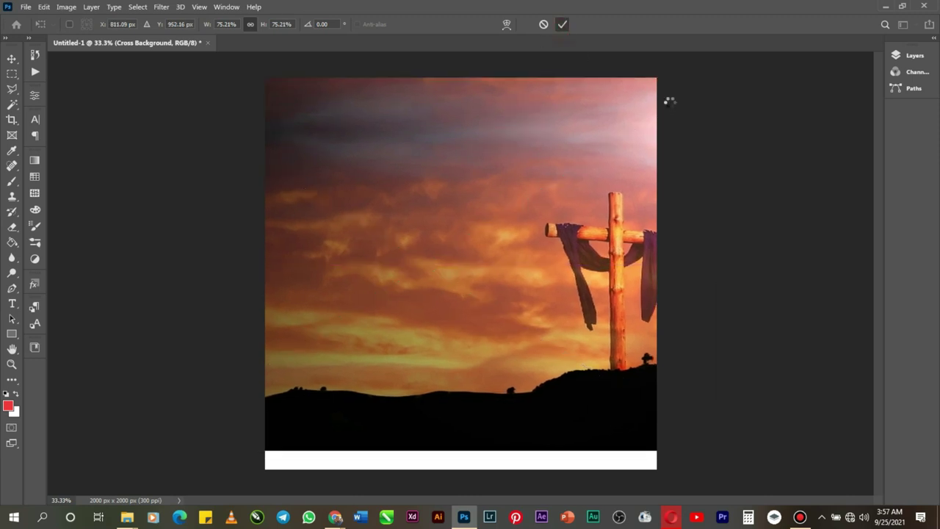
Step: Clip the Cross Background layer to the red layer and set its blend mode to Overlay
left_click(909, 55)
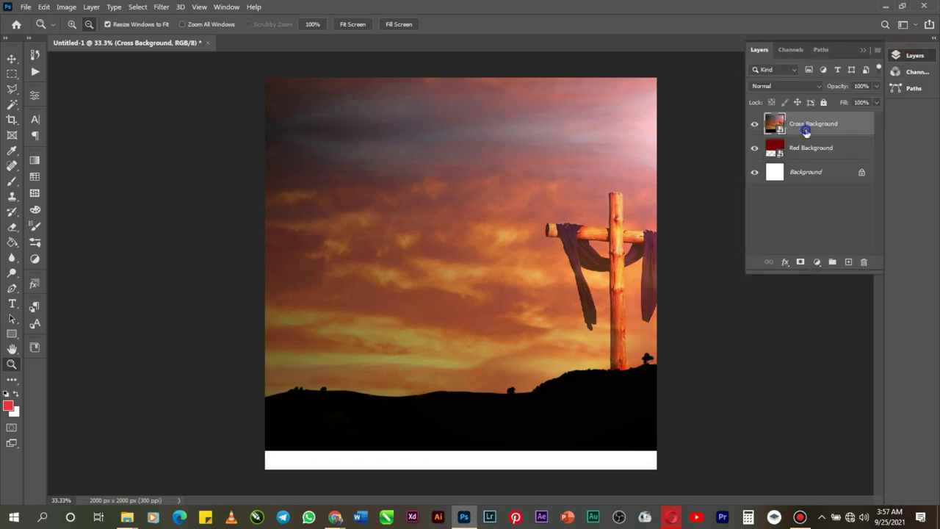
right_click(802, 126)
left_click(681, 265)
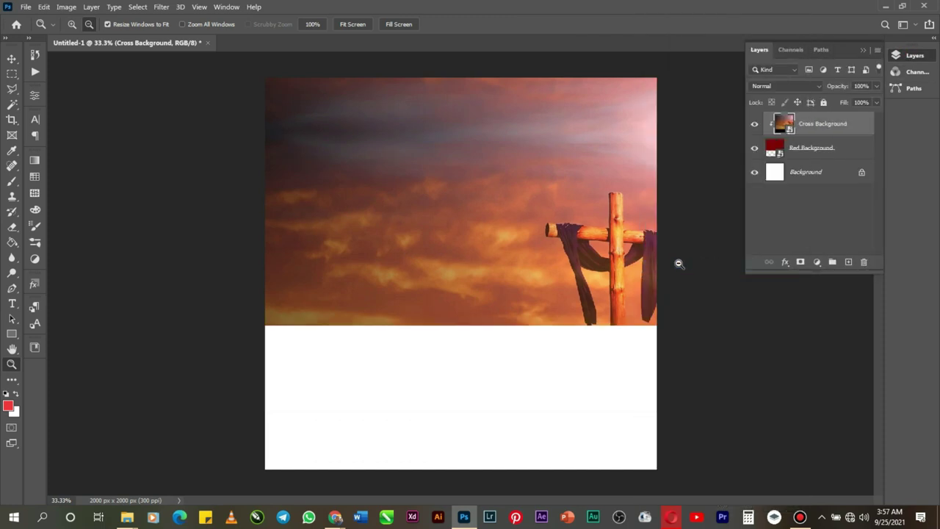
left_click(783, 88)
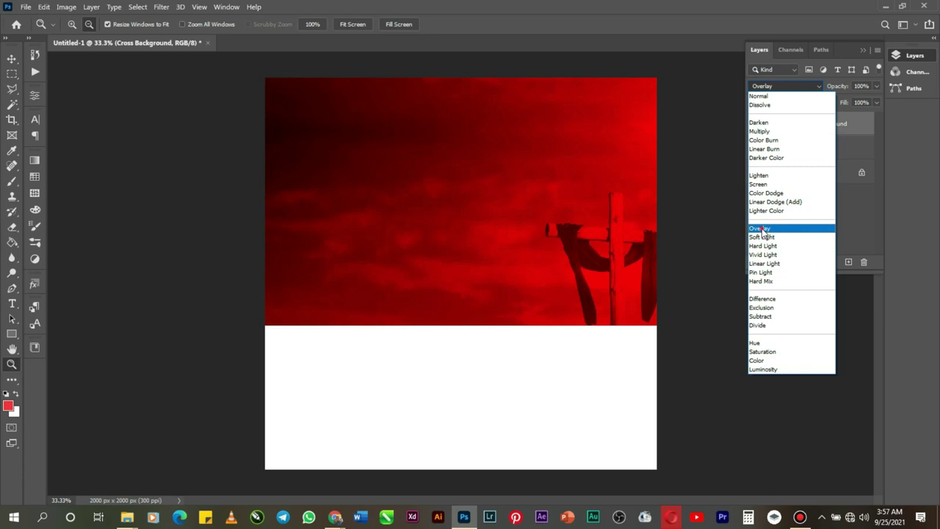
left_click(762, 229)
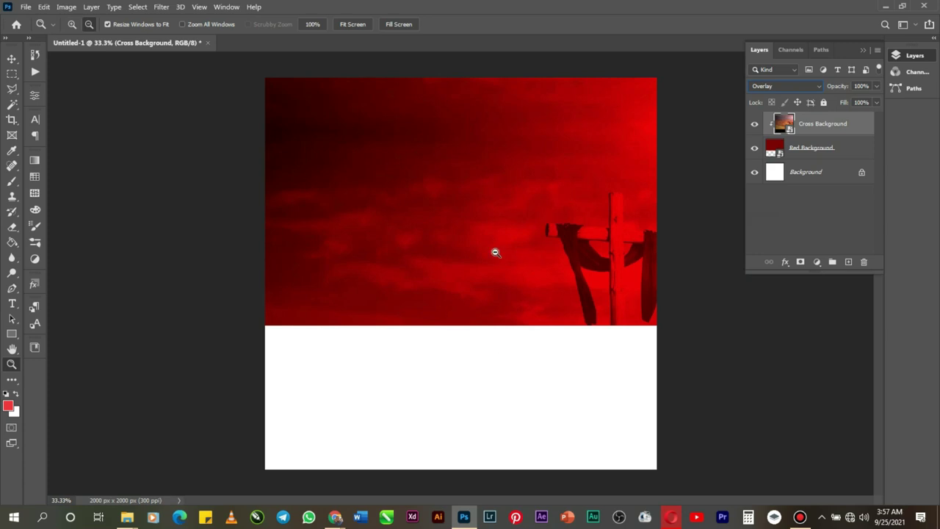
Step: Embed Overlay png.png, stretch it to about 105% width and shift it down
left_click(25, 6)
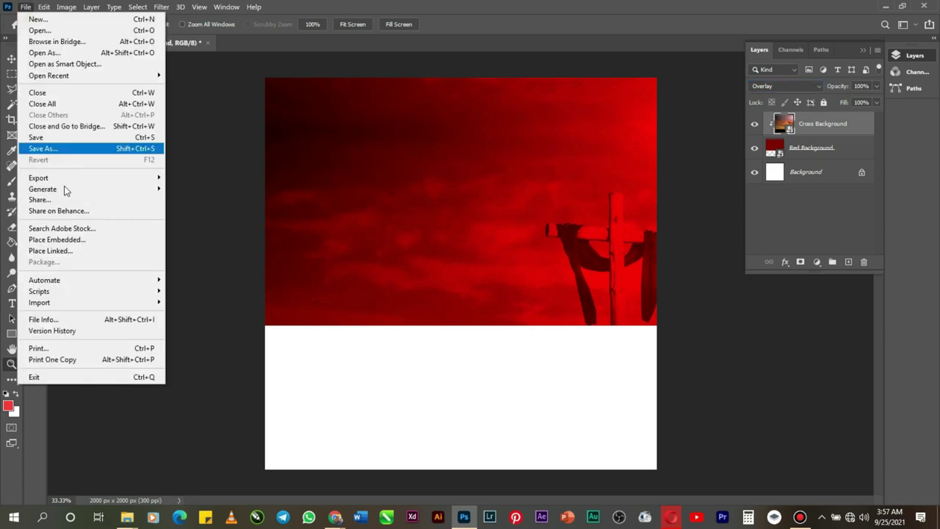
left_click(65, 240)
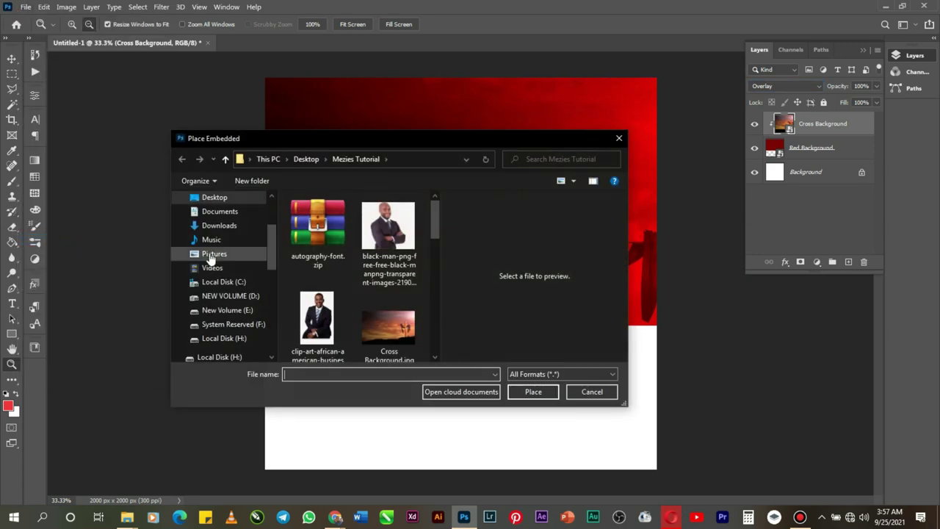
scroll(360, 309, "down", 5)
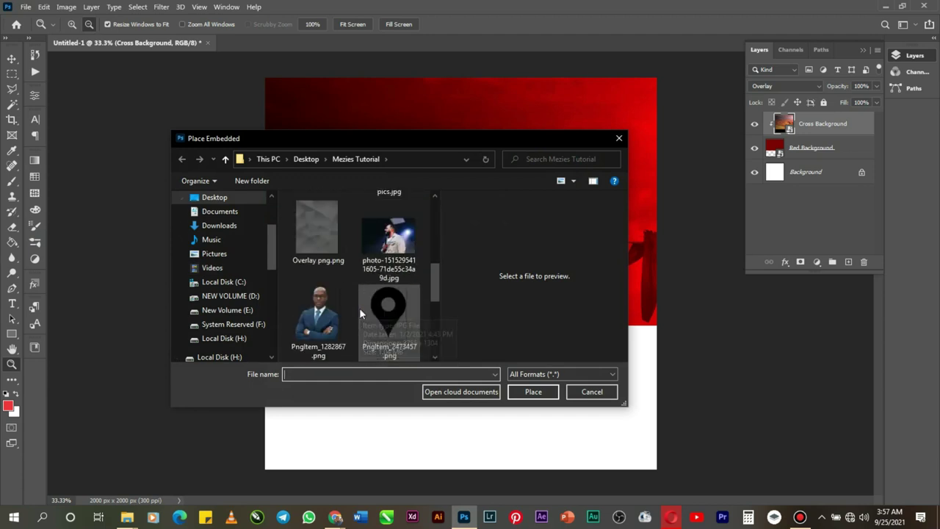
double_click(324, 253)
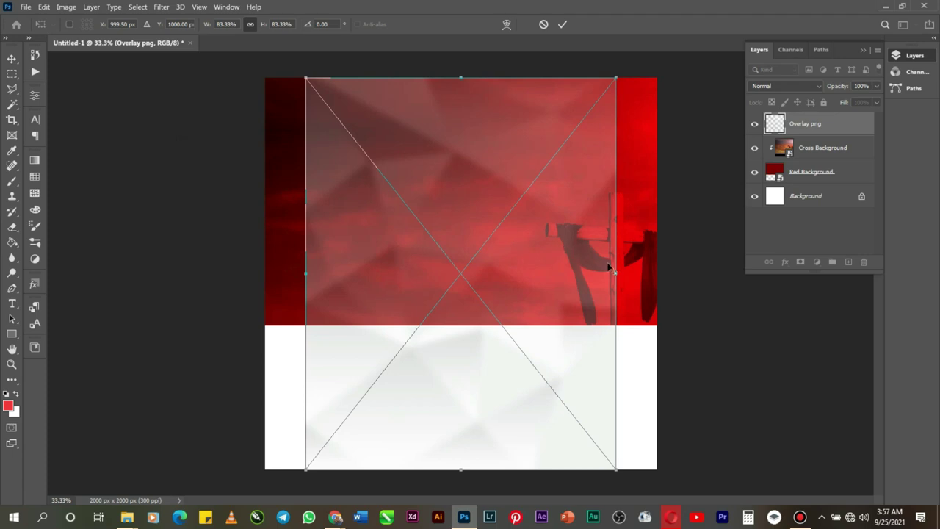
left_click_drag(615, 272, 658, 272)
left_click_drag(501, 185, 502, 230)
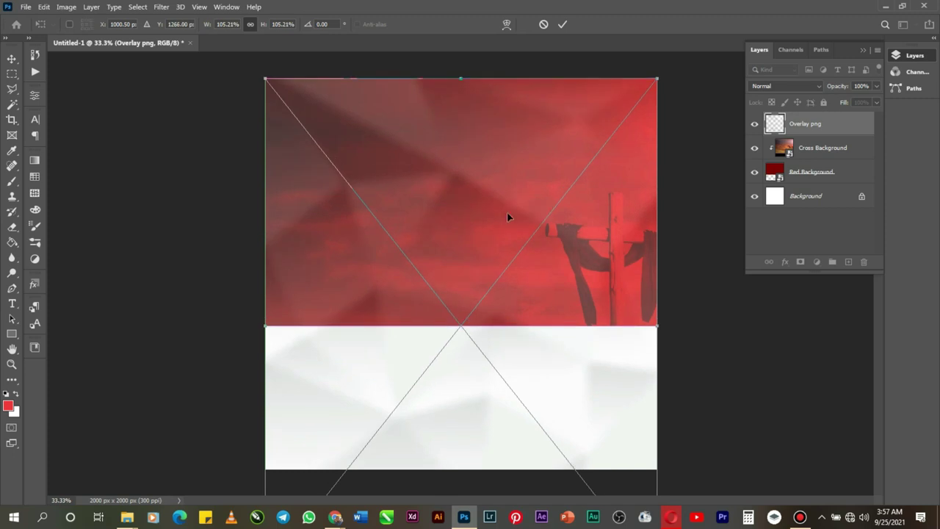
left_click(564, 25)
key("z")
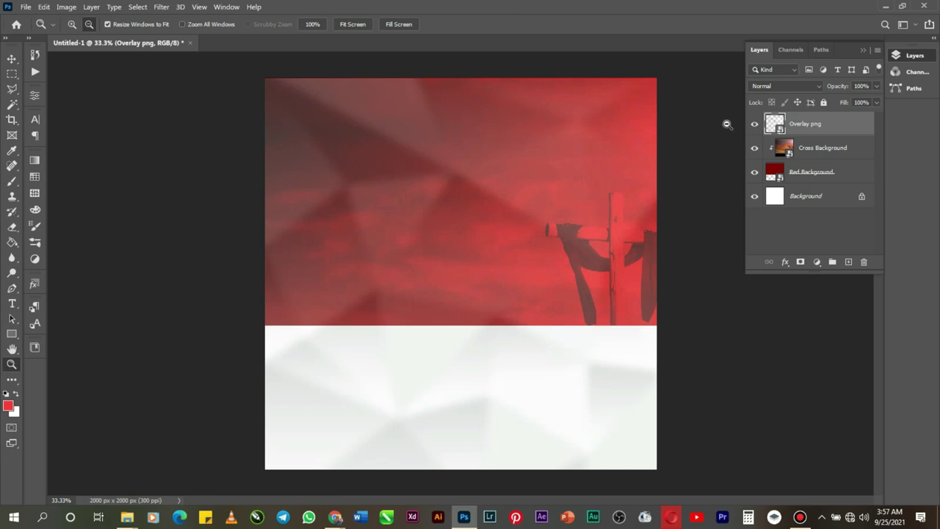
Step: Apply a Gaussian Blur with a 30.4 px radius to the Overlay png layer
left_click(161, 7)
mouse_move(284, 159)
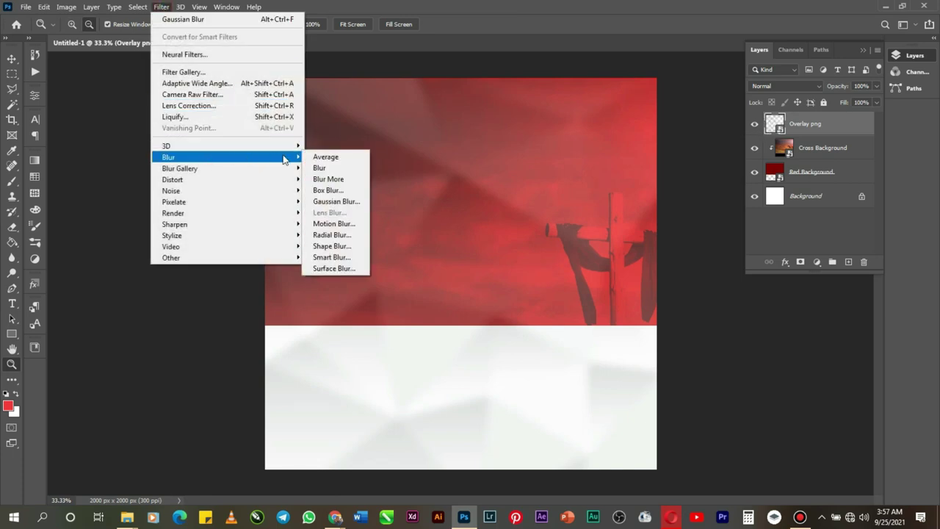
left_click(335, 201)
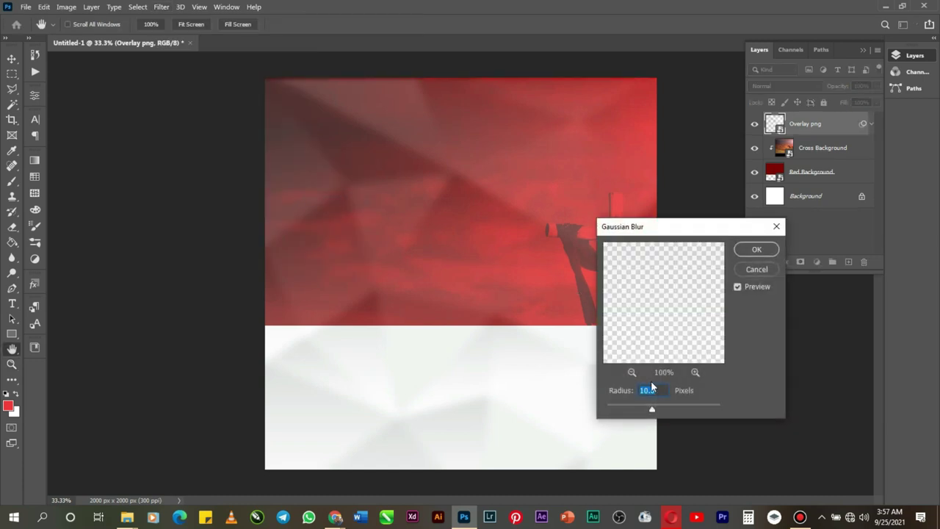
left_click(660, 410)
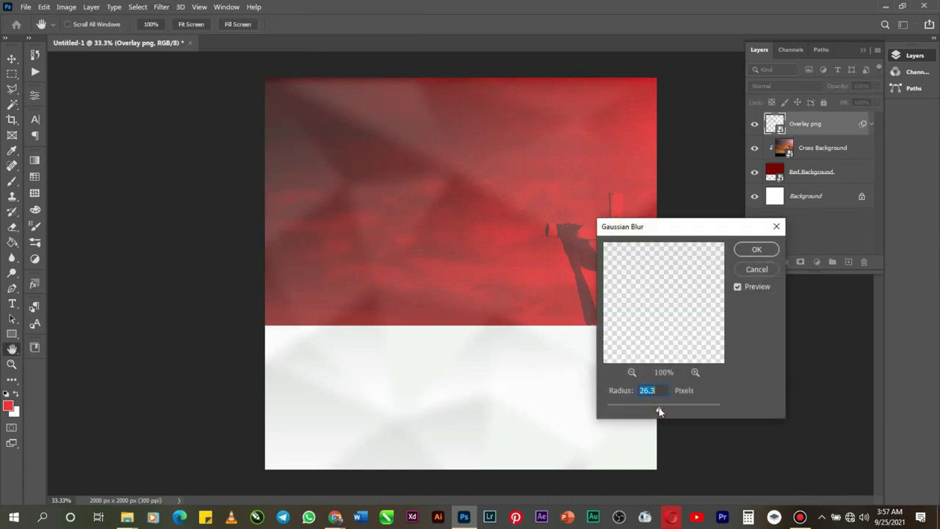
left_click_drag(660, 411, 661, 411)
left_click(747, 249)
left_click(783, 86)
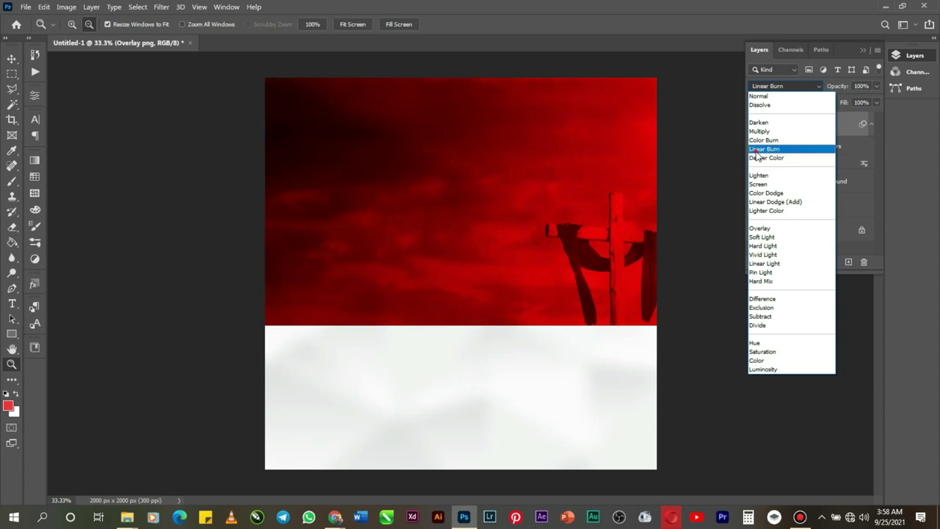
Step: Set the overlay to Linear Burn, duplicate it, and clip both overlay layers to the layer below
left_click(756, 150)
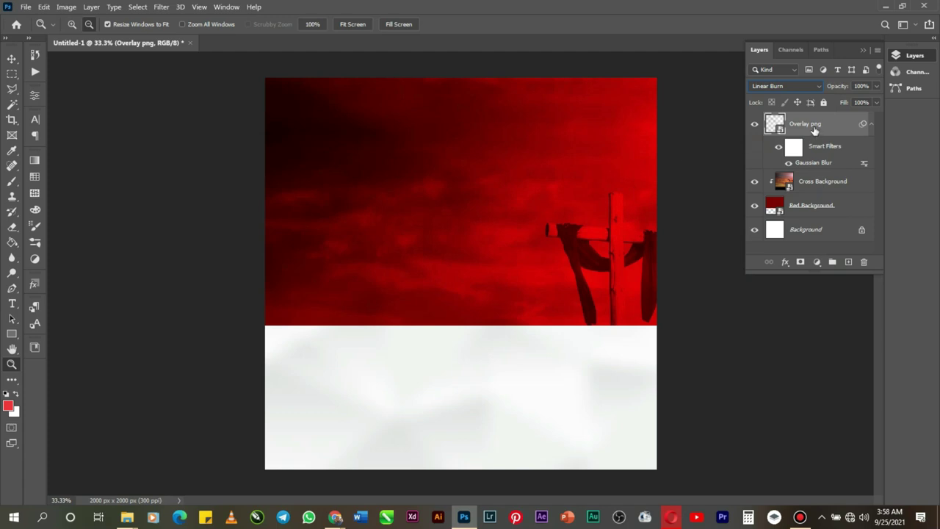
key("ctrl+j")
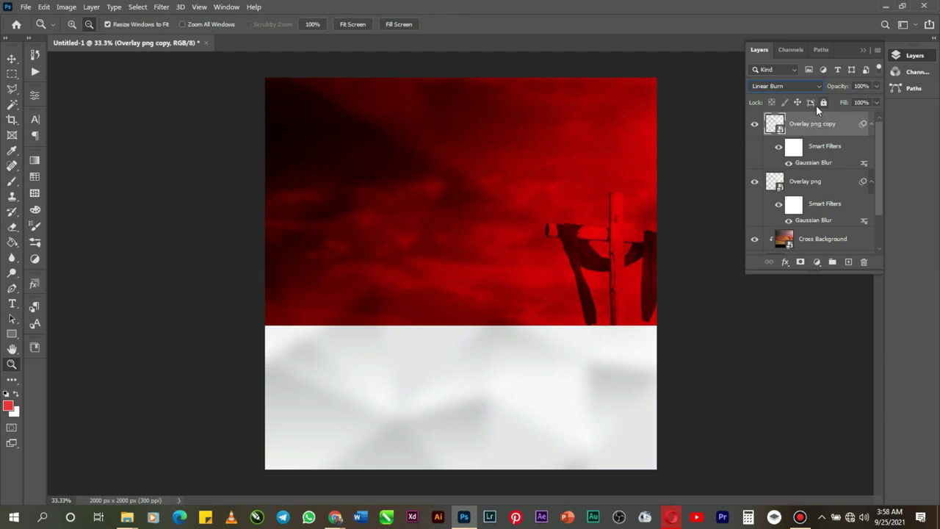
left_click(804, 182, "shift")
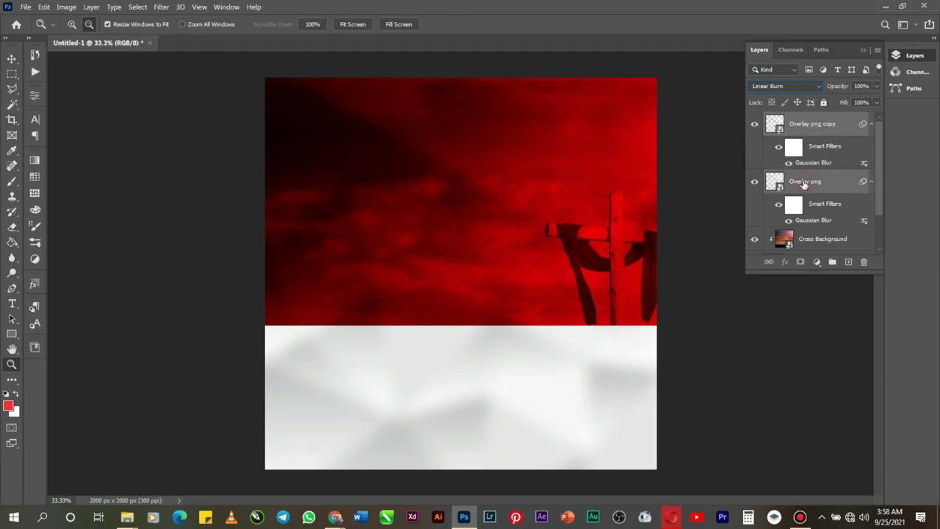
right_click(805, 184)
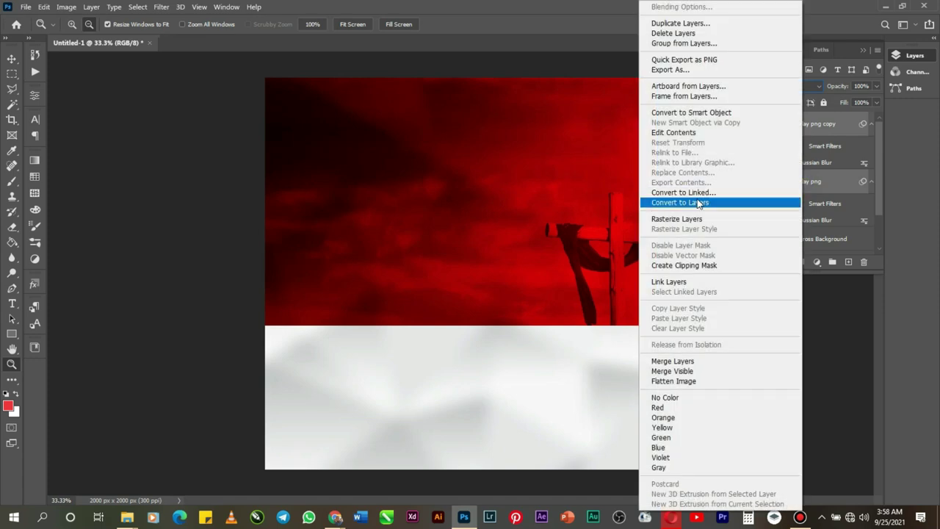
left_click(684, 265)
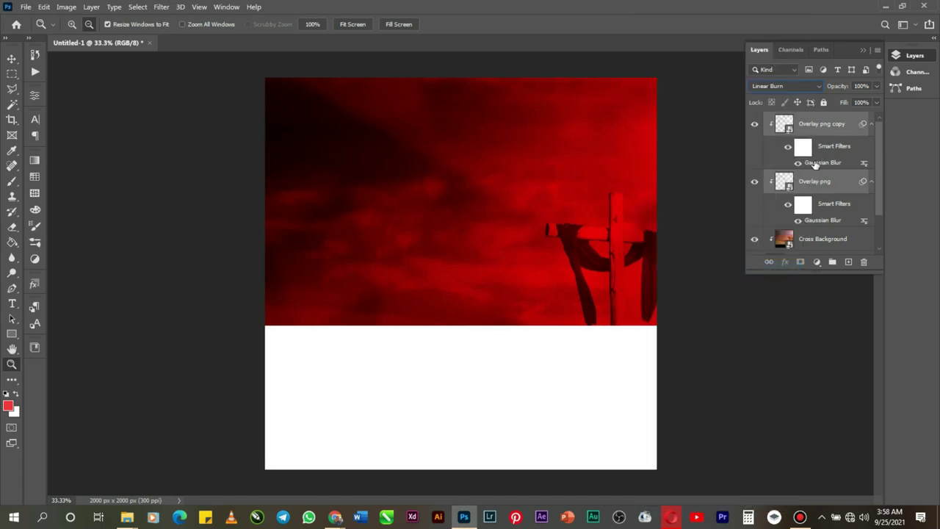
scroll(808, 233, "down", 2)
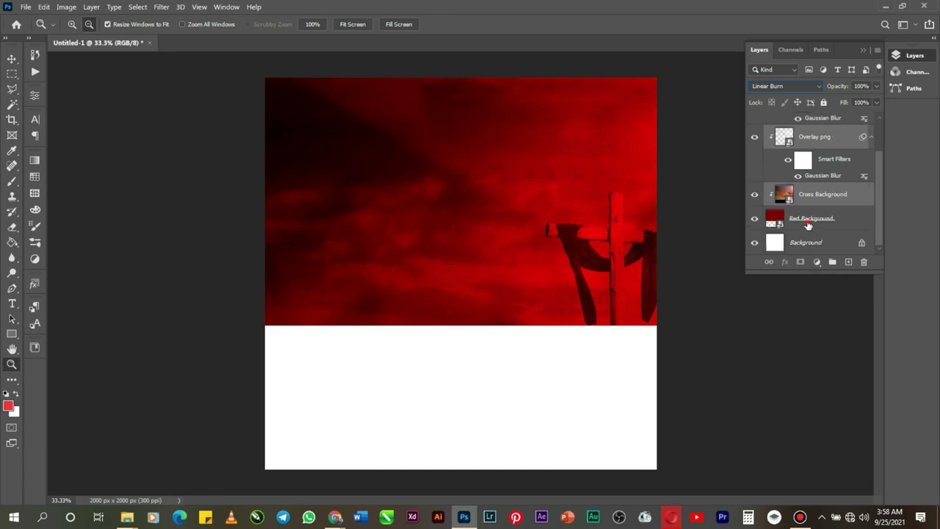
scroll(808, 192, "up", 2)
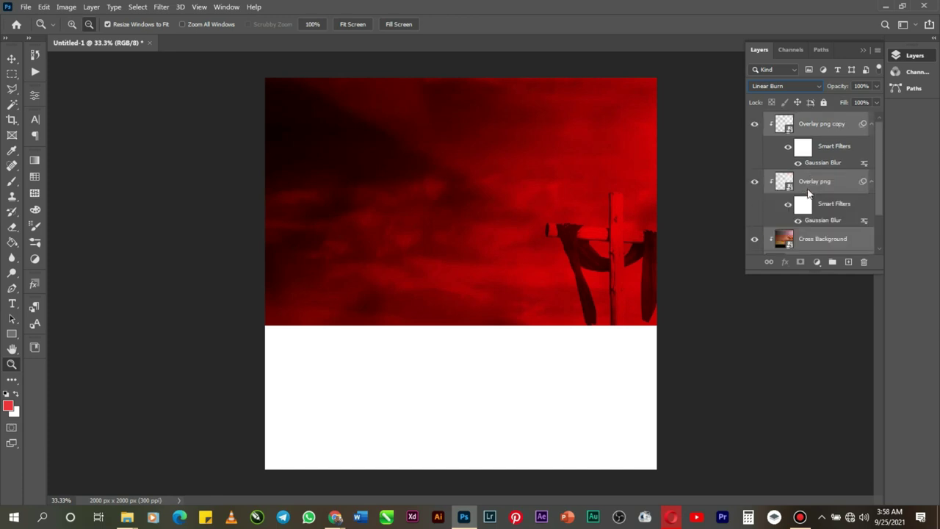
Step: Group the red, cross and overlay layers into a group named Background
key("ctrl+g")
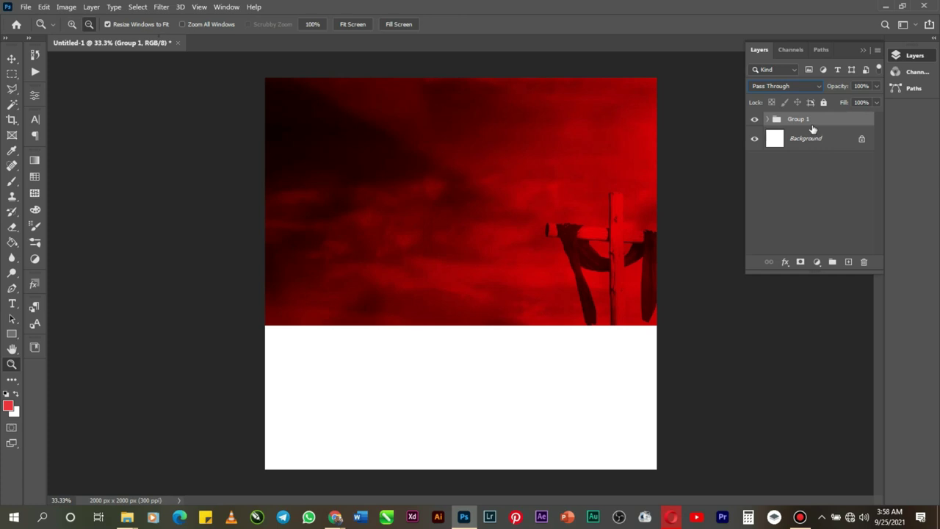
double_click(799, 119)
type("Back")
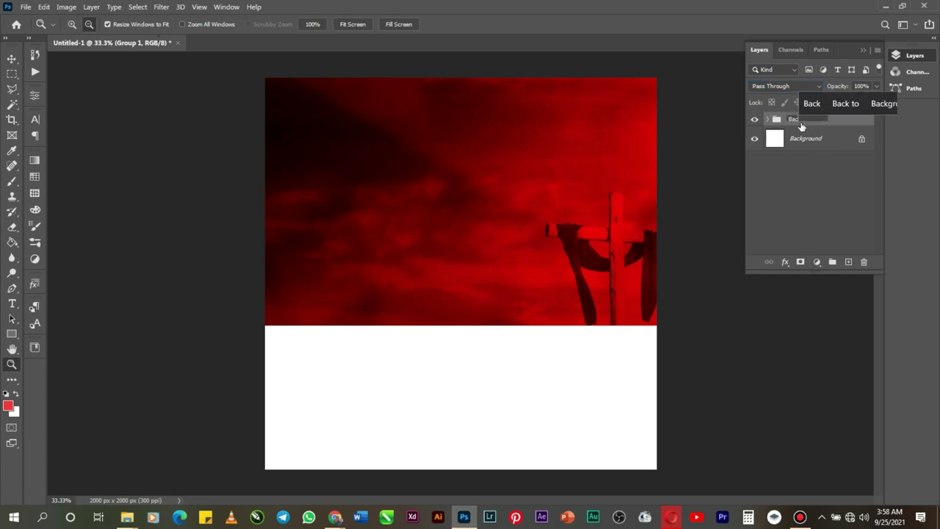
type("groun")
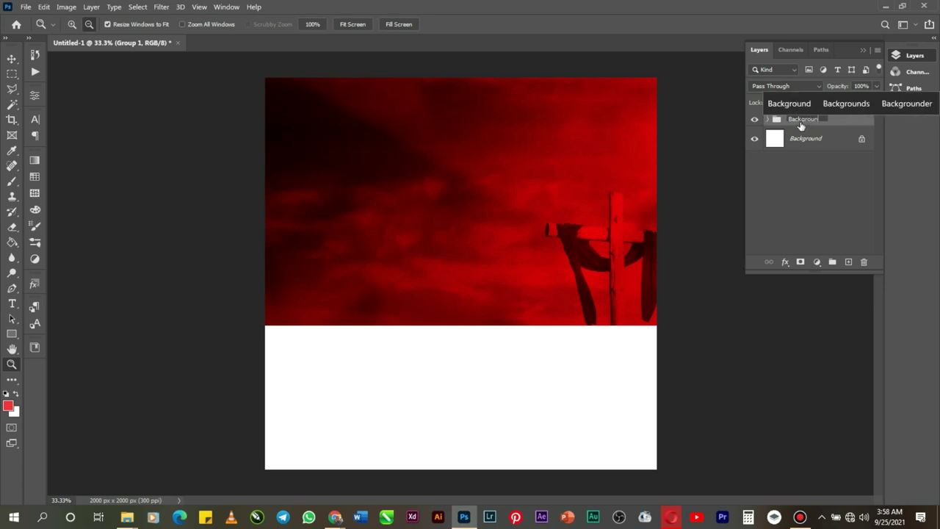
type("d")
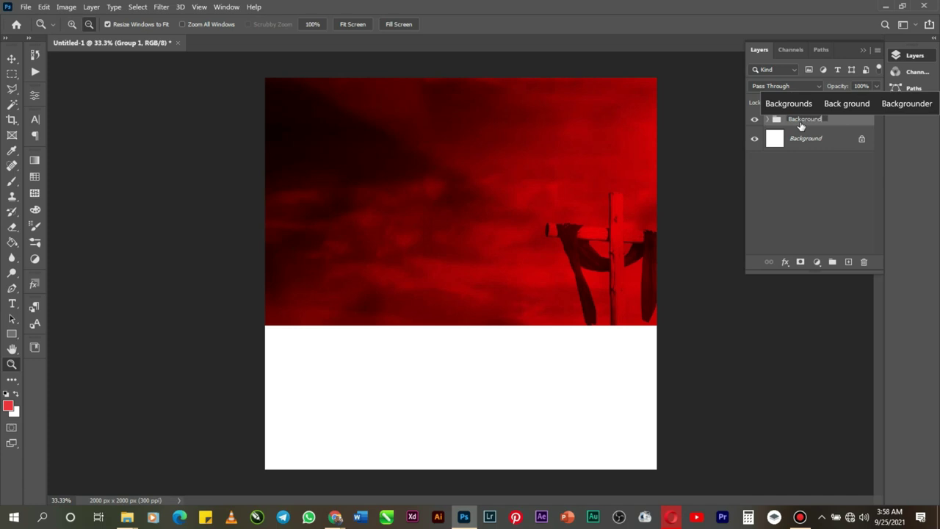
key("Return")
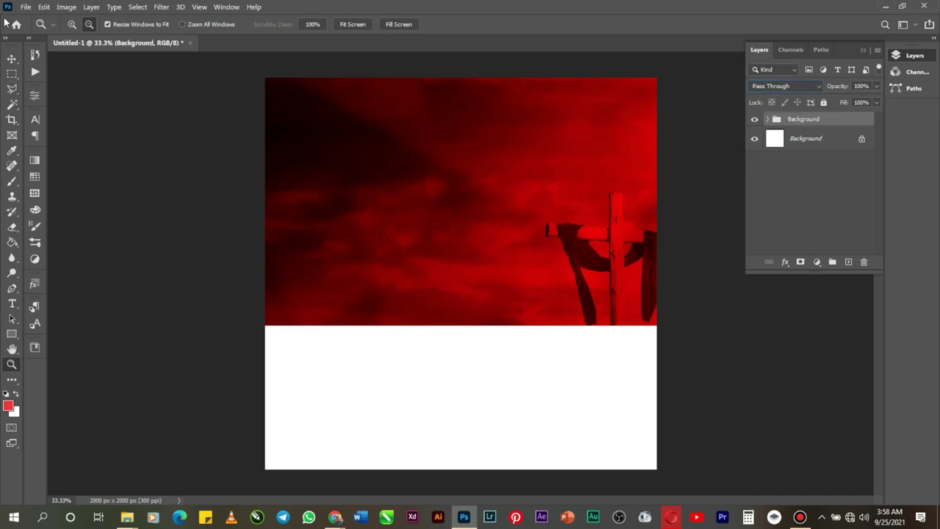
left_click(25, 6)
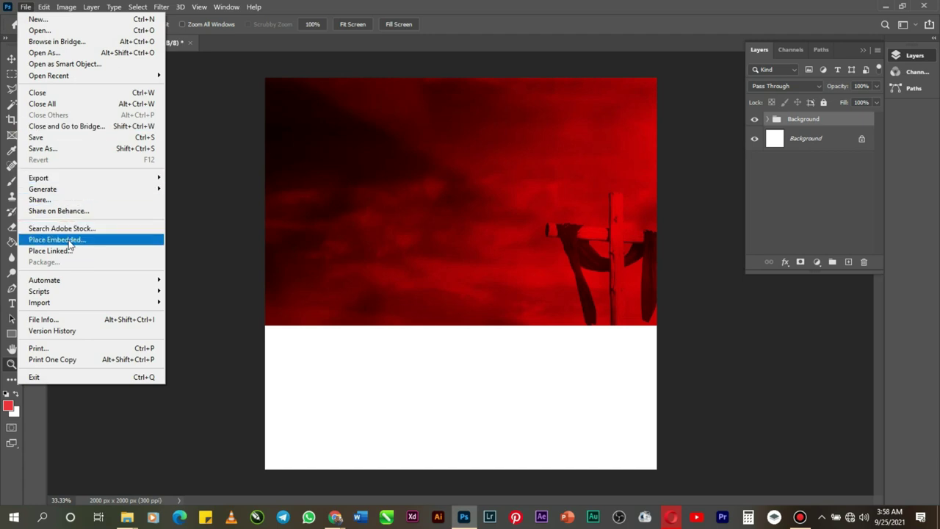
left_click(68, 240)
Step: Place the crown of life logo and scale it down to about 21.46% near the top centre
scroll(407, 294, "down", 5)
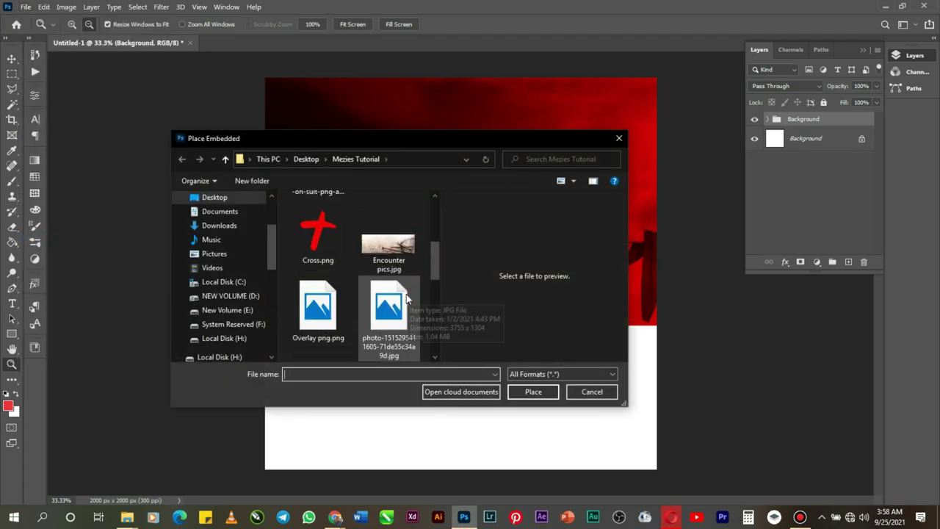
scroll(379, 264, "up", 3)
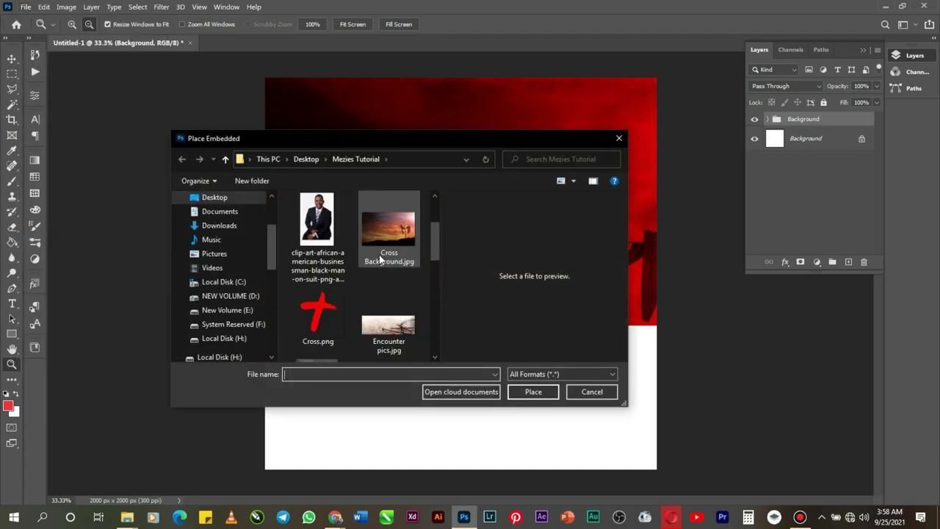
scroll(380, 259, "up", 2)
scroll(380, 259, "down", 4)
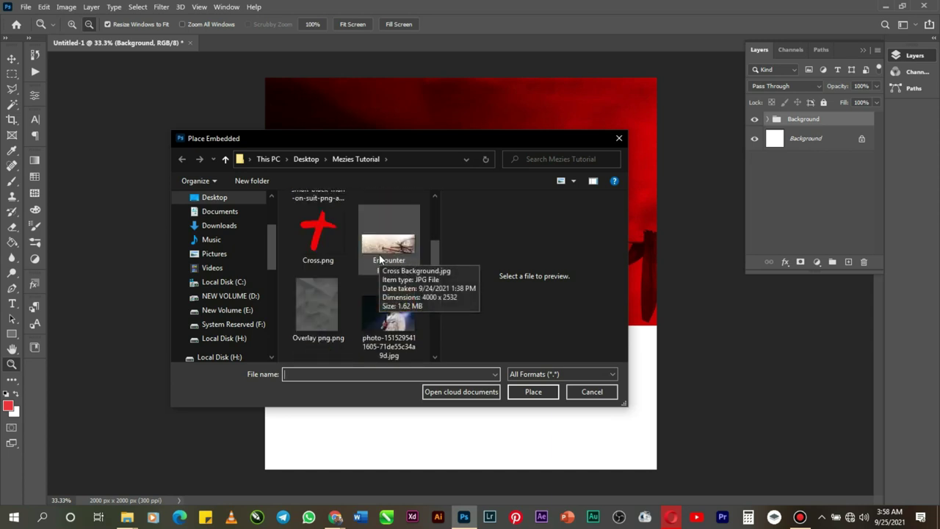
scroll(380, 259, "down", 5)
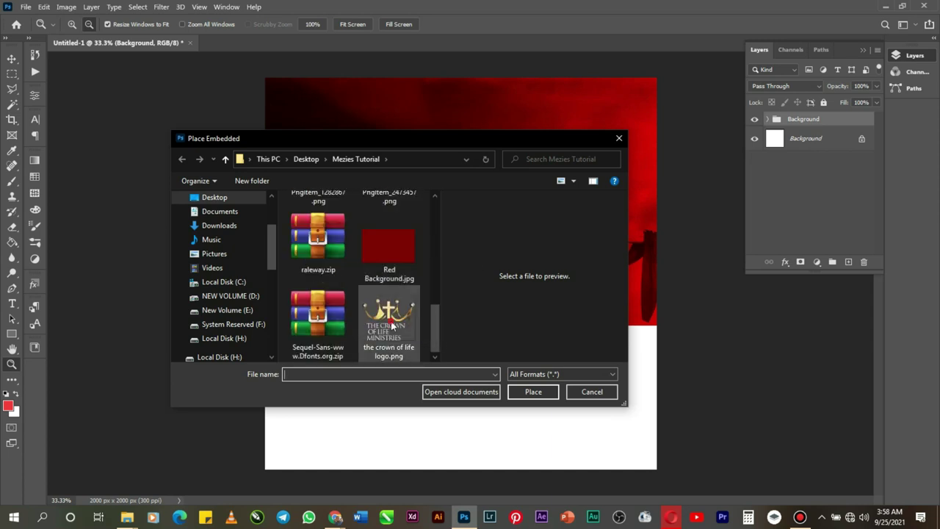
double_click(392, 326)
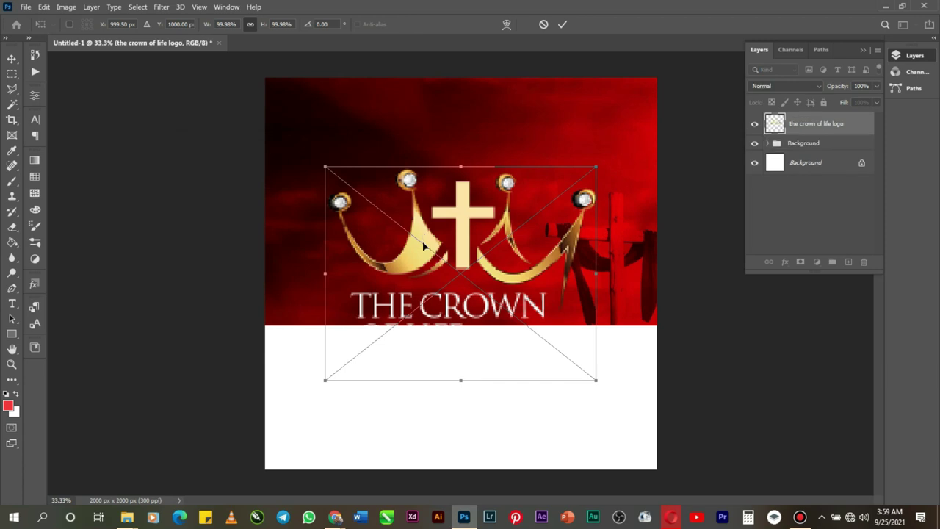
left_click_drag(458, 379, 467, 152)
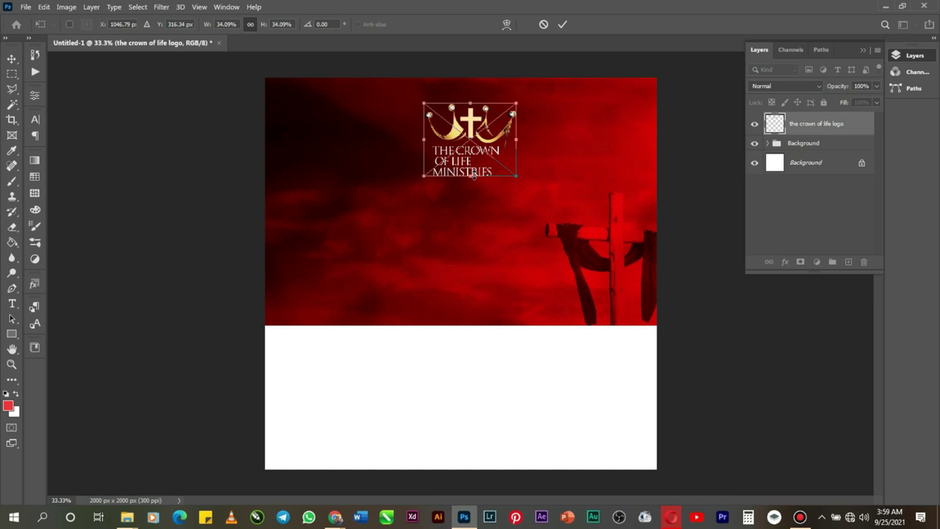
left_click_drag(474, 175, 470, 162)
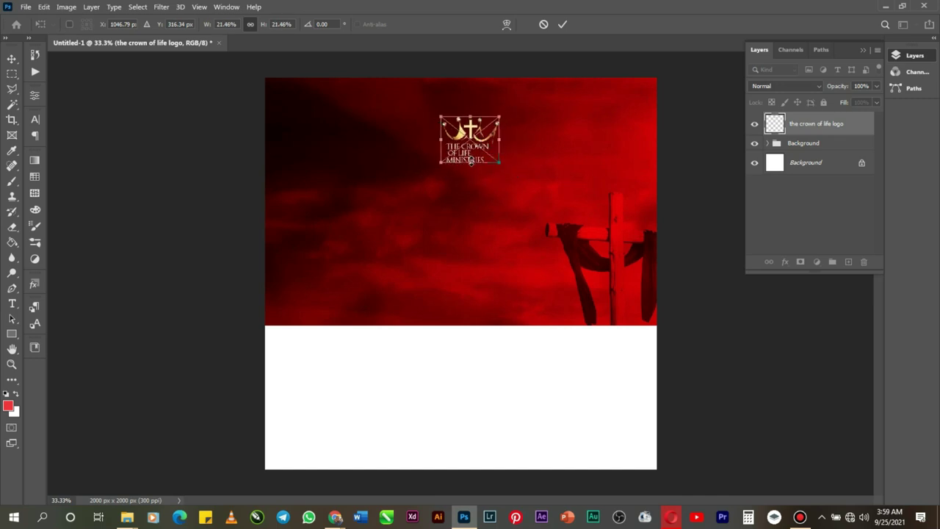
left_click(562, 24)
Step: Move the crown logo up toward the top edge of the canvas
key("z")
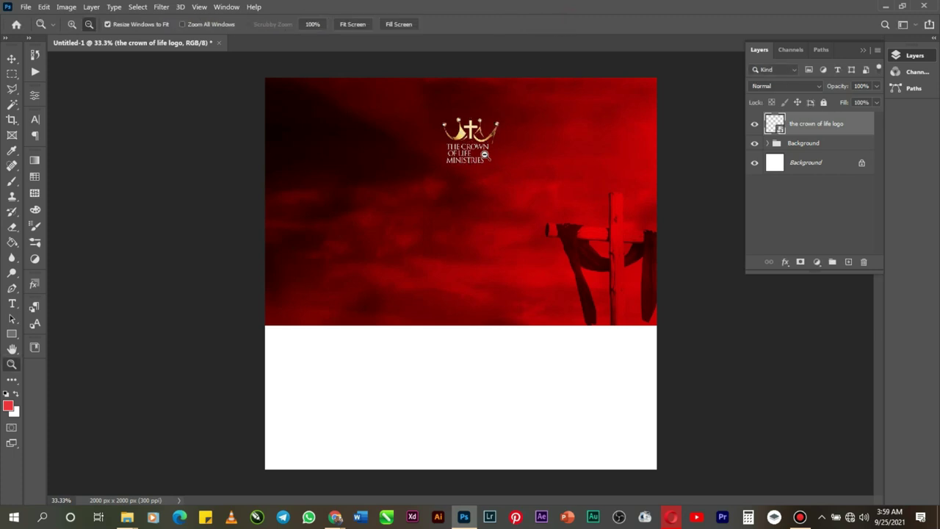
left_click(12, 59)
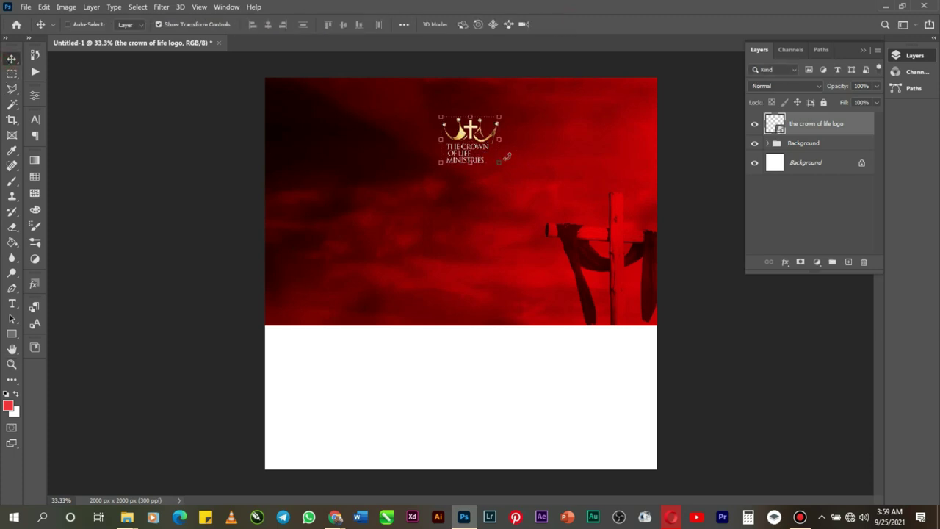
left_click_drag(482, 155, 483, 136)
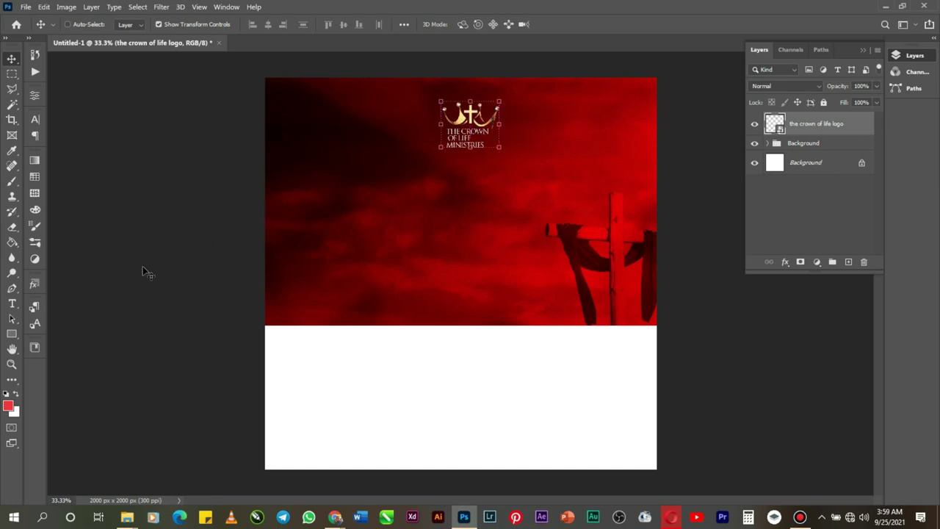
Step: Select the lettering under the crown, add a layer mask, and invert it so only the crown shows
left_click(11, 364)
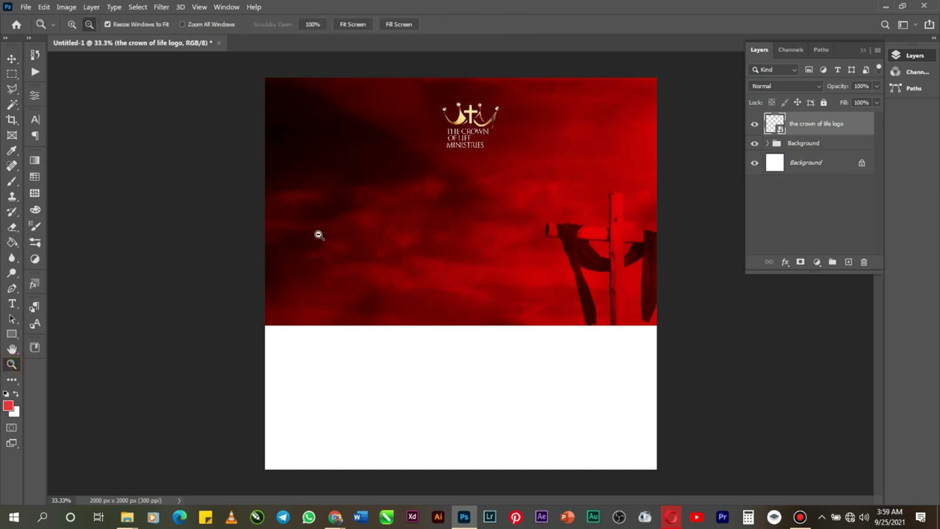
left_click(70, 25)
left_click(505, 125)
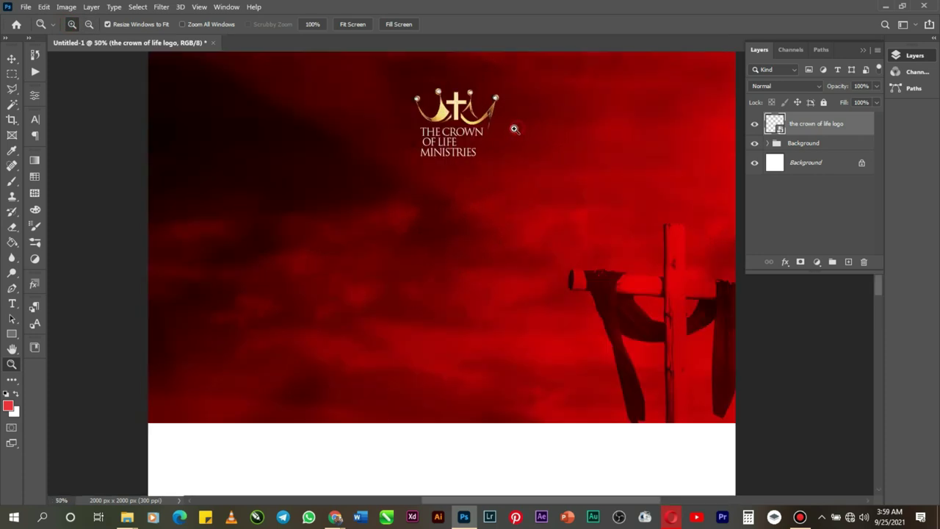
left_click(514, 128)
left_click(464, 169)
scroll(463, 168, "up", 2)
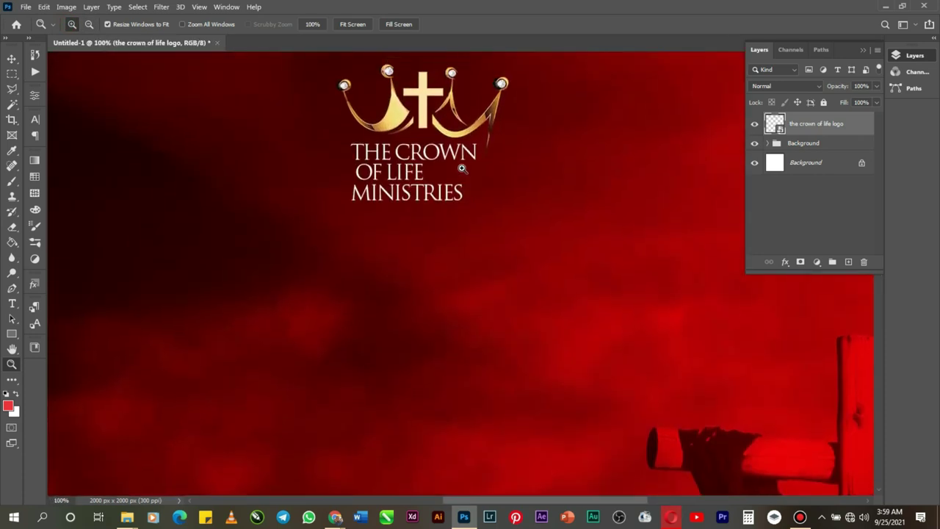
left_click(11, 73)
left_click_drag(286, 259, 480, 157)
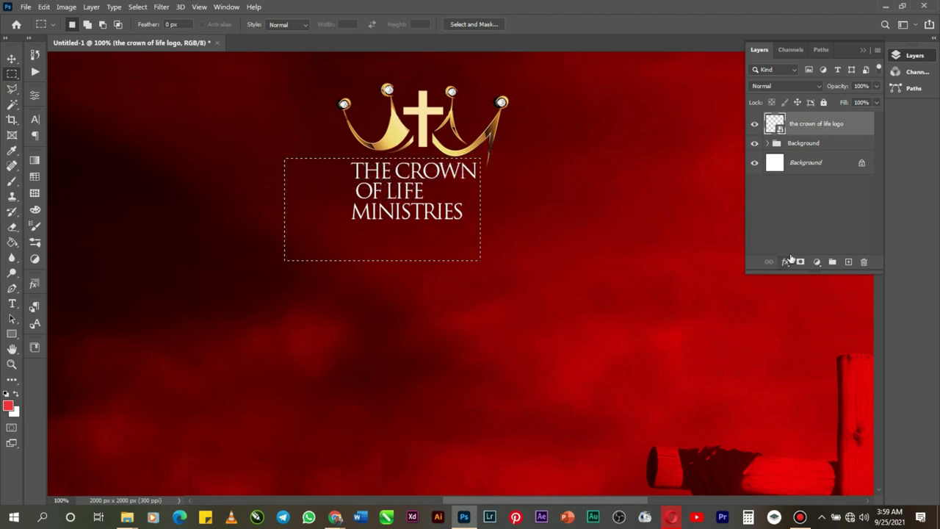
left_click(801, 263)
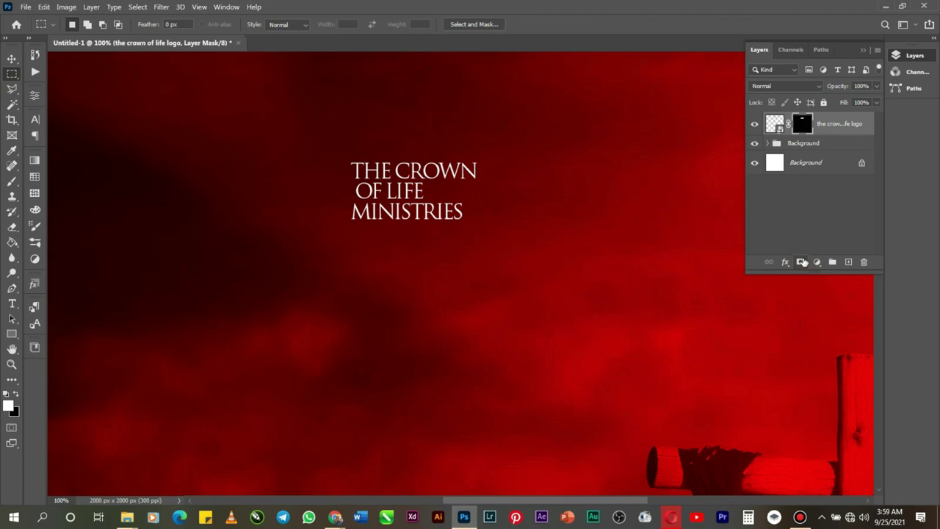
key("ctrl+i")
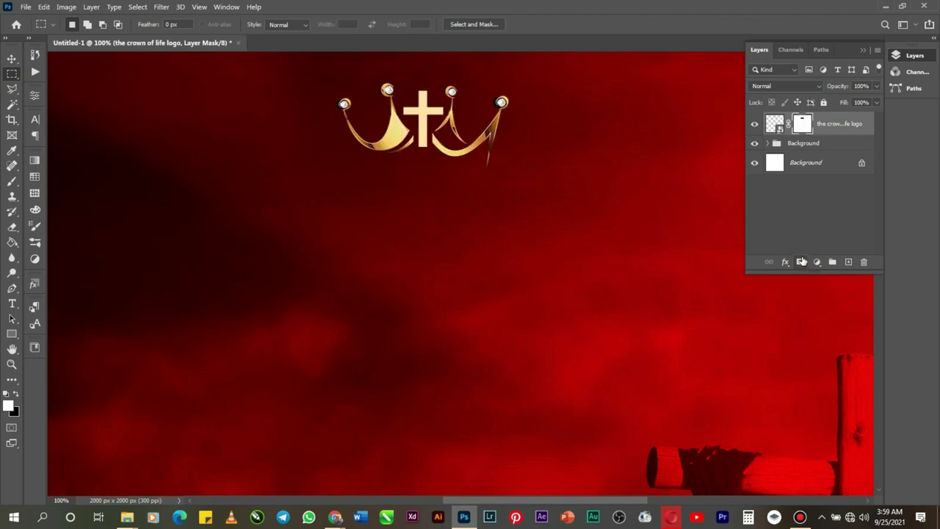
Step: Add a text layer reading 'The Crown of Life' and 'Ministries, Int'l' below the crown
left_click(12, 303)
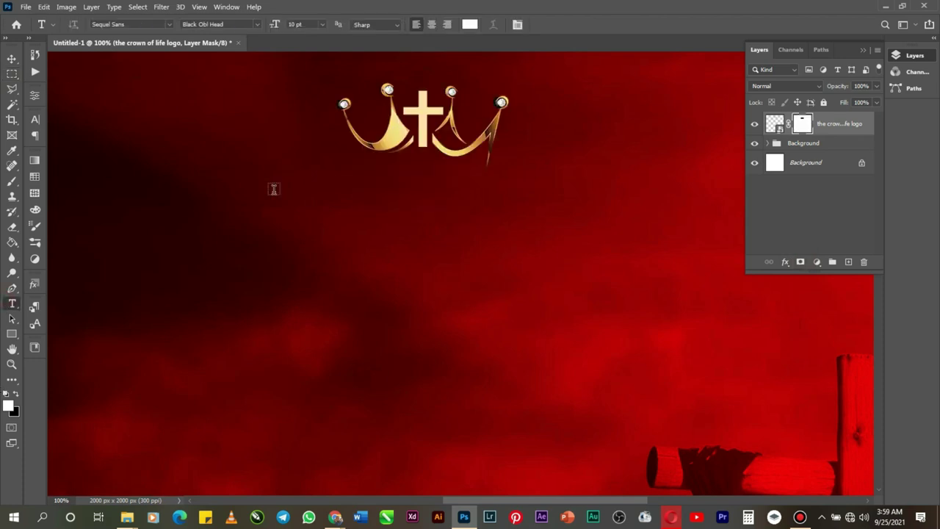
left_click(333, 180)
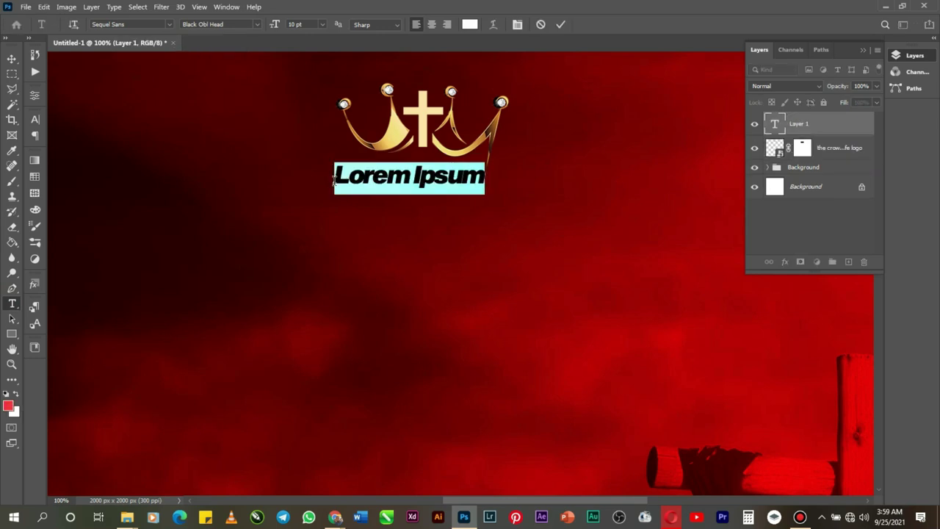
type("T")
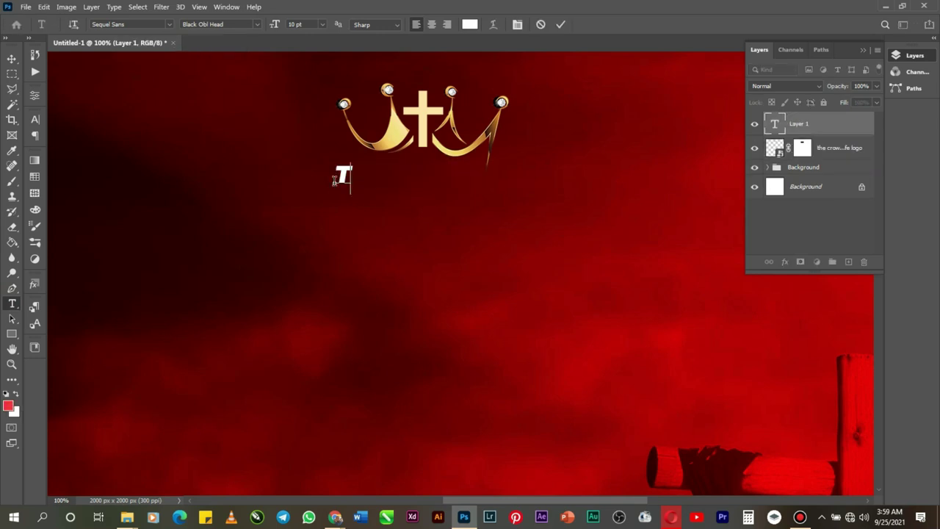
type("he")
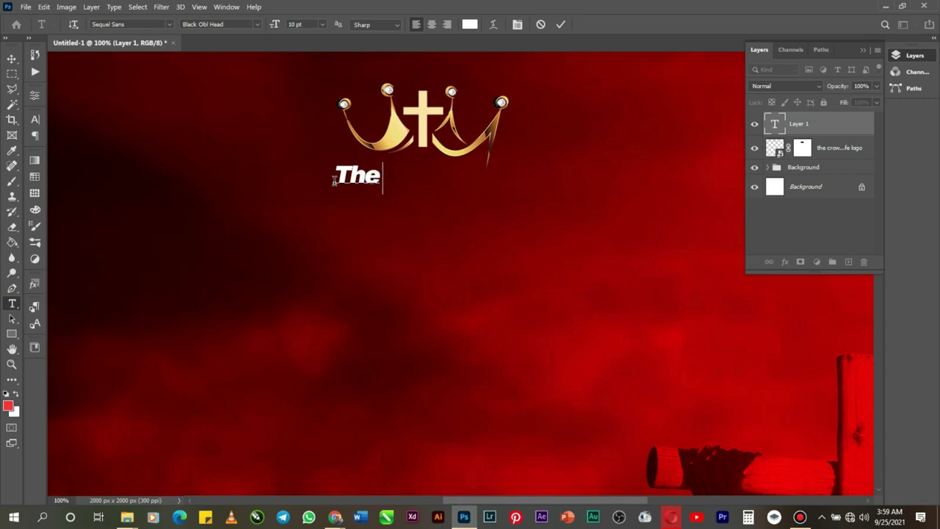
type(" Cro")
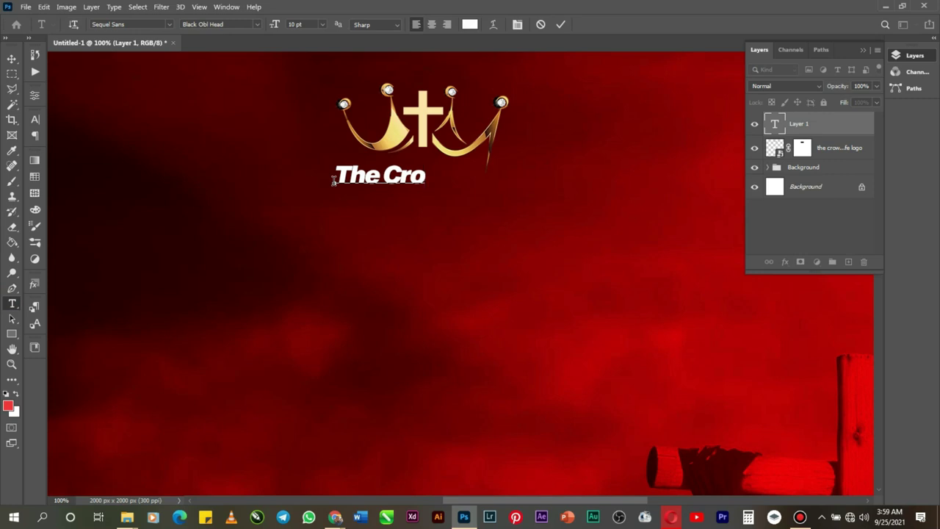
type("wn of")
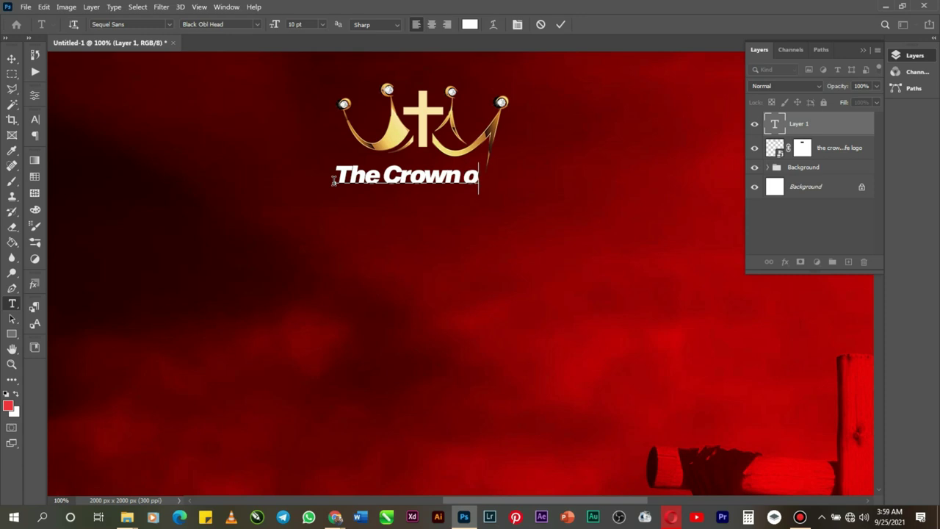
type(" Life")
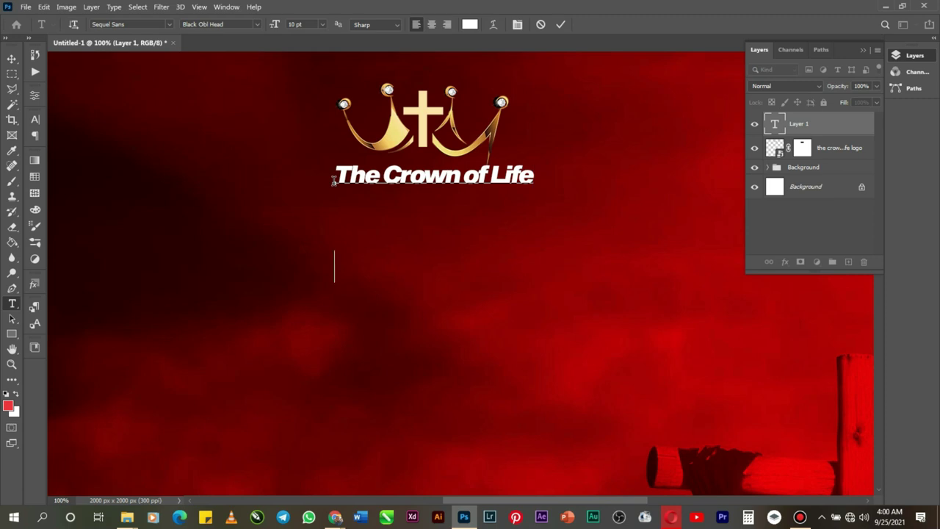
type("Ministr")
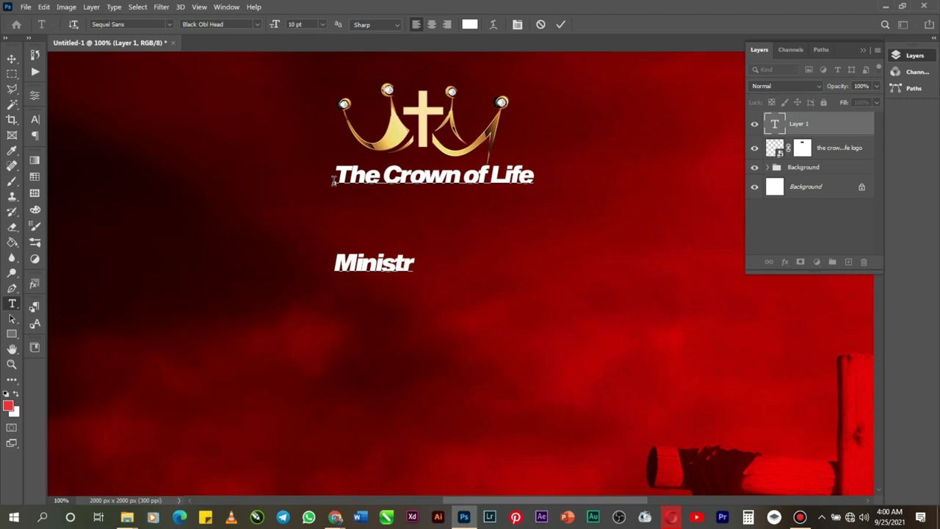
type("ies")
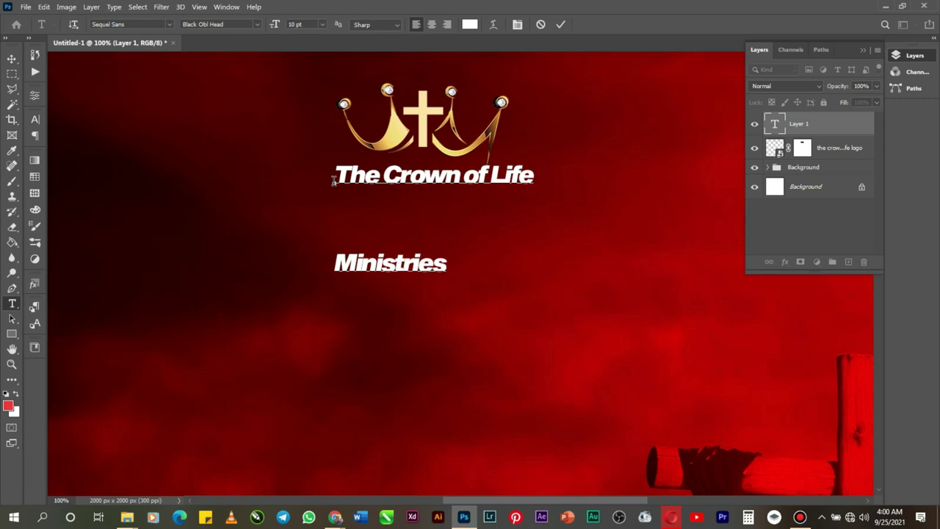
type(",")
type(" Int")
type("'l")
Step: Select all the heading text and set its font to Trajan
right_click(358, 259)
left_click(402, 273)
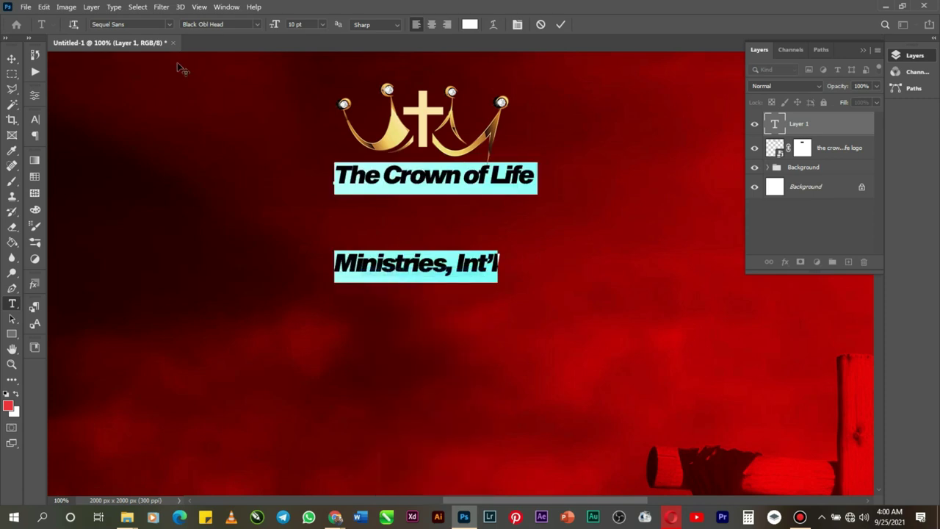
left_click(145, 24)
type("traja")
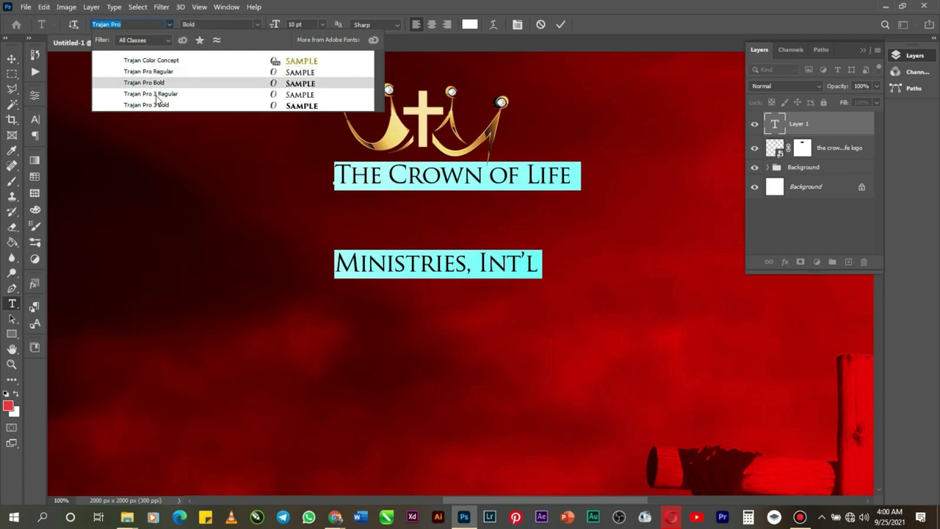
Step: Switch the heading to Trajan Pro 3 in all caps with -75 tracking
left_click(157, 94)
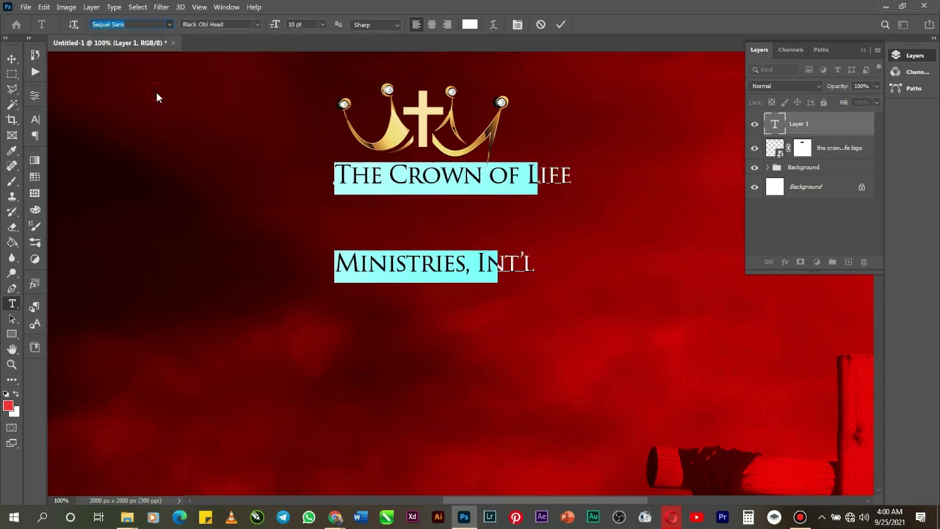
left_click(518, 28)
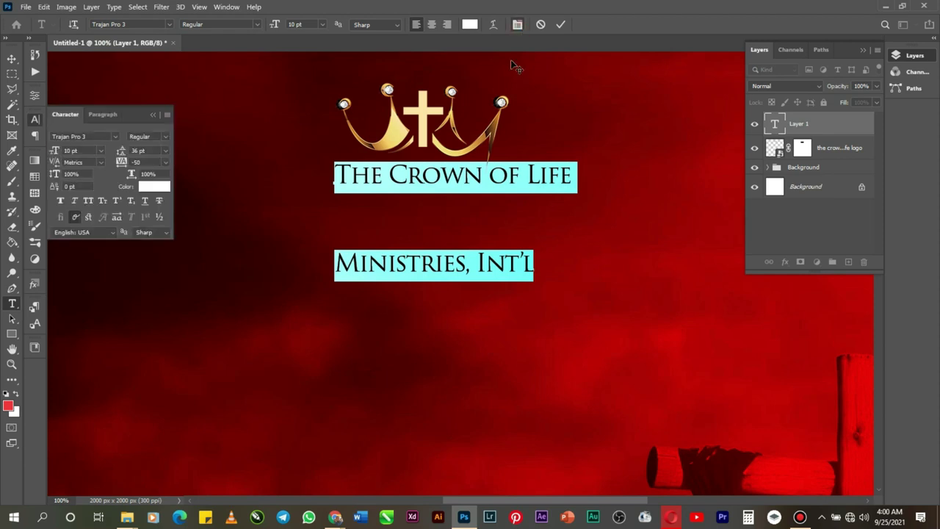
left_click(89, 201)
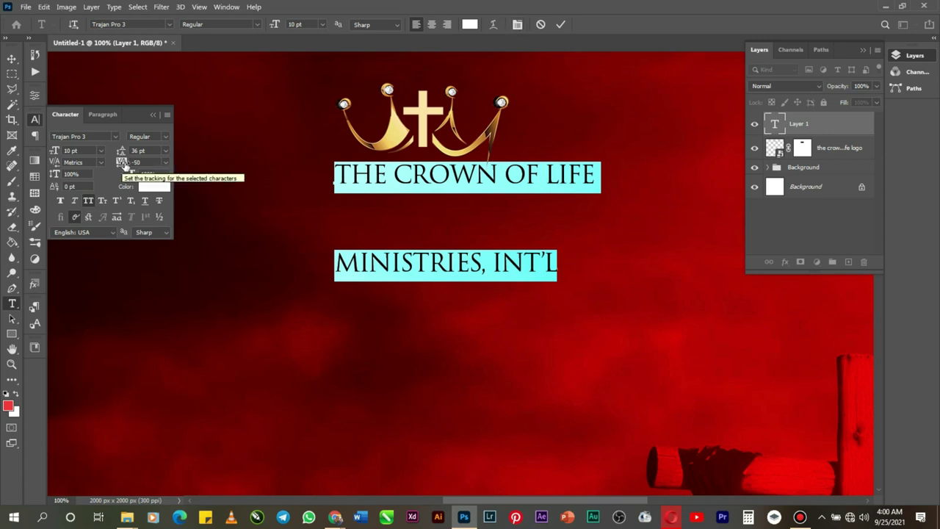
left_click(167, 162)
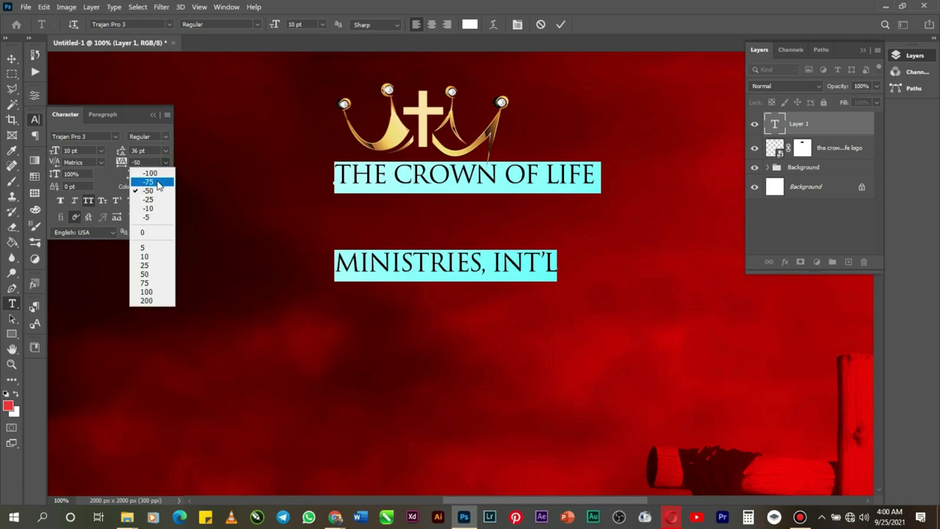
left_click(150, 181)
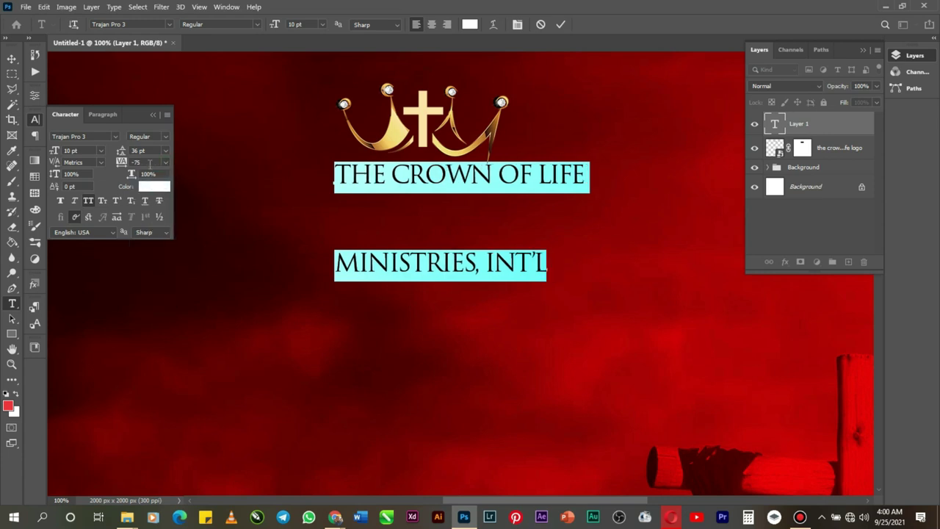
Step: Set the heading leading to 9 pt, centre its lines, and commit the text
left_click(166, 150)
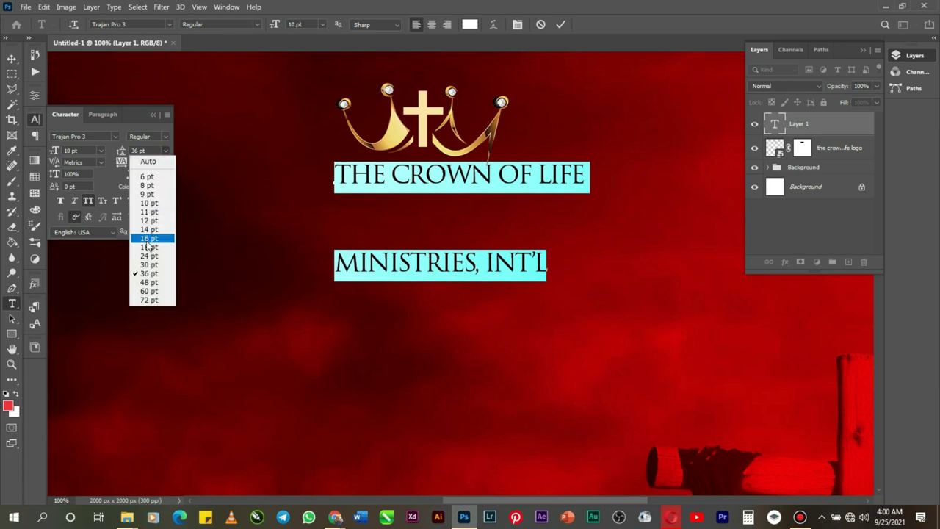
left_click(147, 241)
left_click(164, 151)
left_click(152, 204)
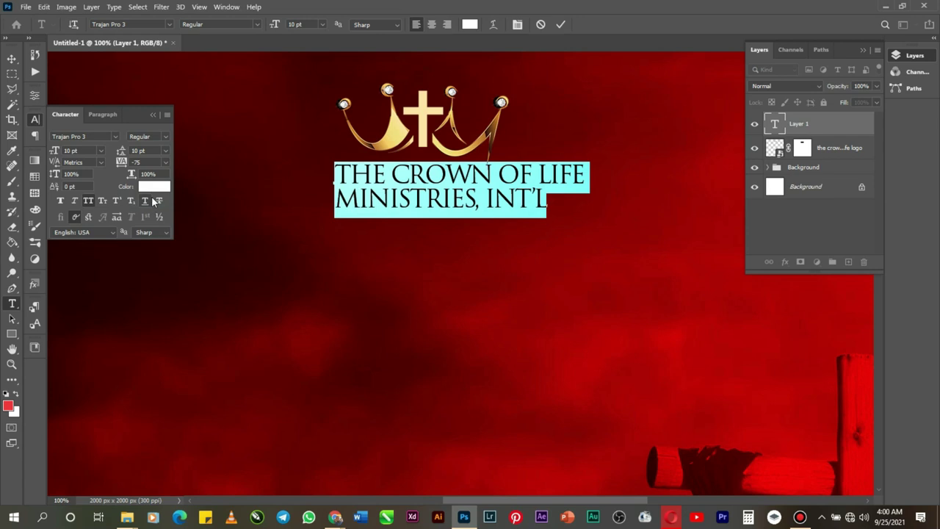
left_click(166, 150)
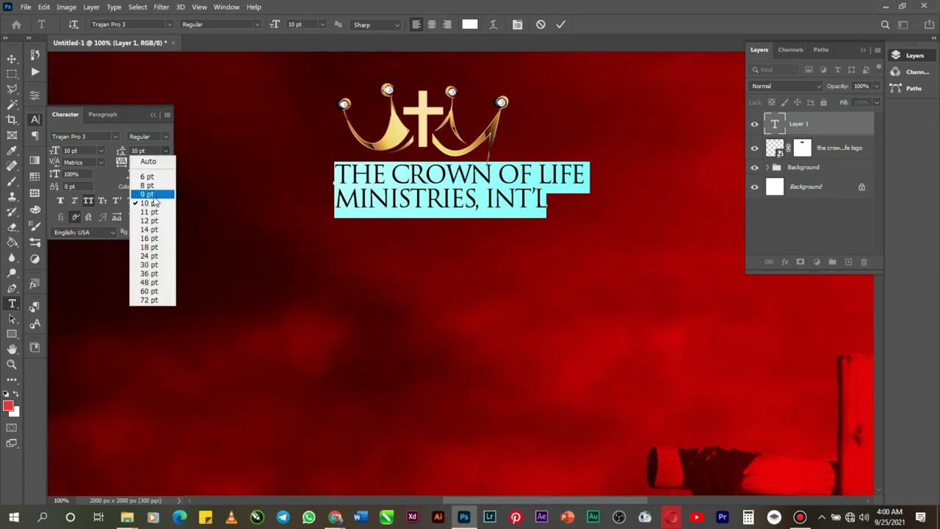
left_click(155, 196)
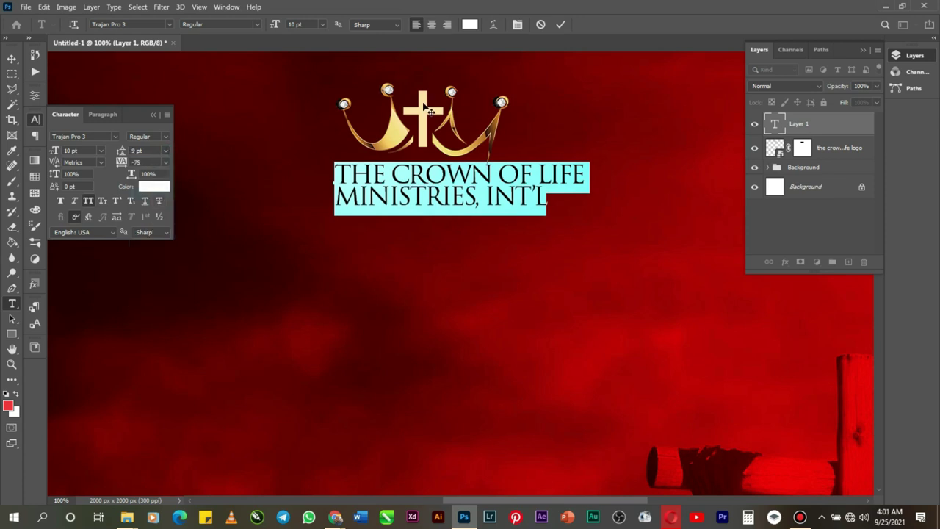
left_click(432, 25)
left_click(559, 25)
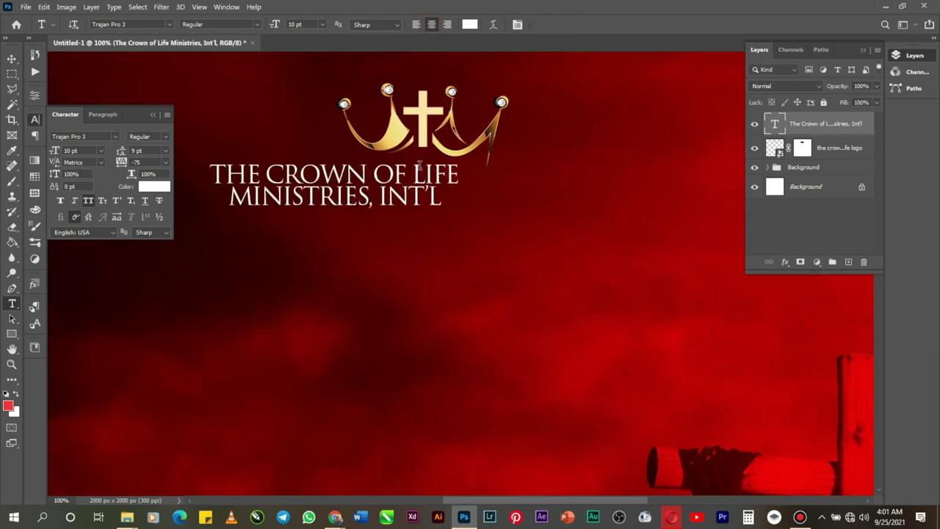
Step: Align the heading to the canvas's horizontal centre and nudge it to sit just under the crown
left_click(12, 59)
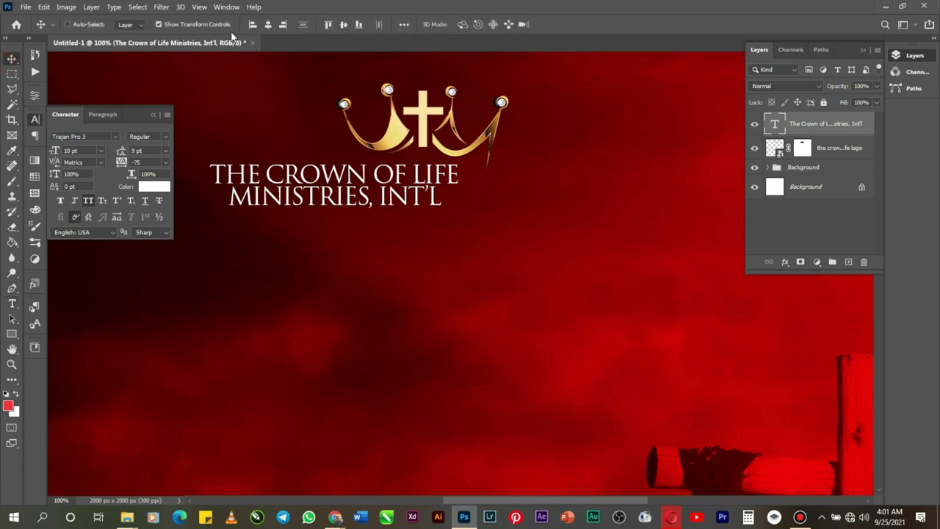
left_click(270, 24)
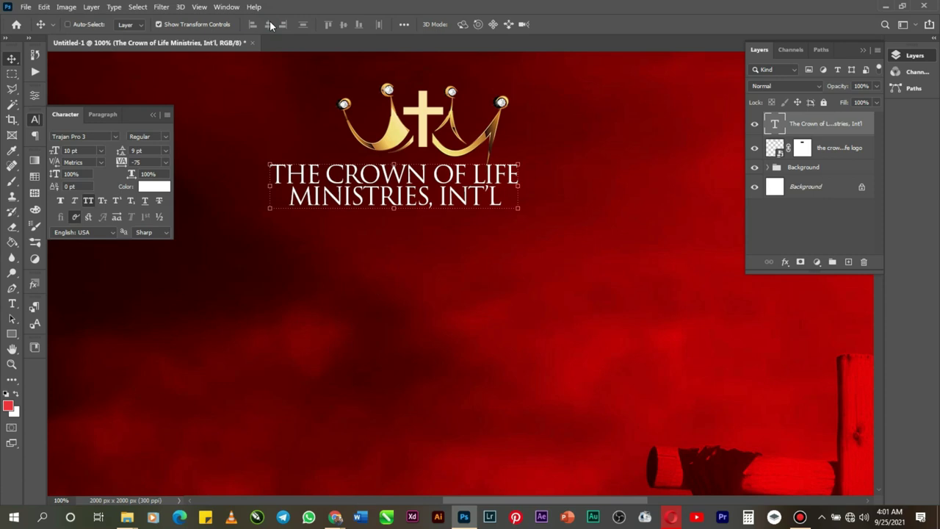
key("Up")
key("Up")
key("Up")
key("Up")
key("Up")
key("Up")
key("Up")
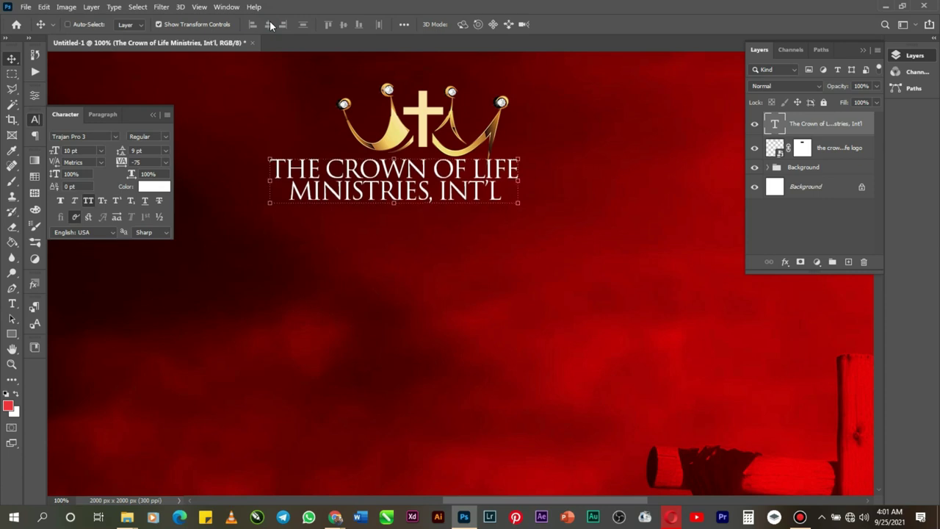
key("Down")
key("Down")
key("Up")
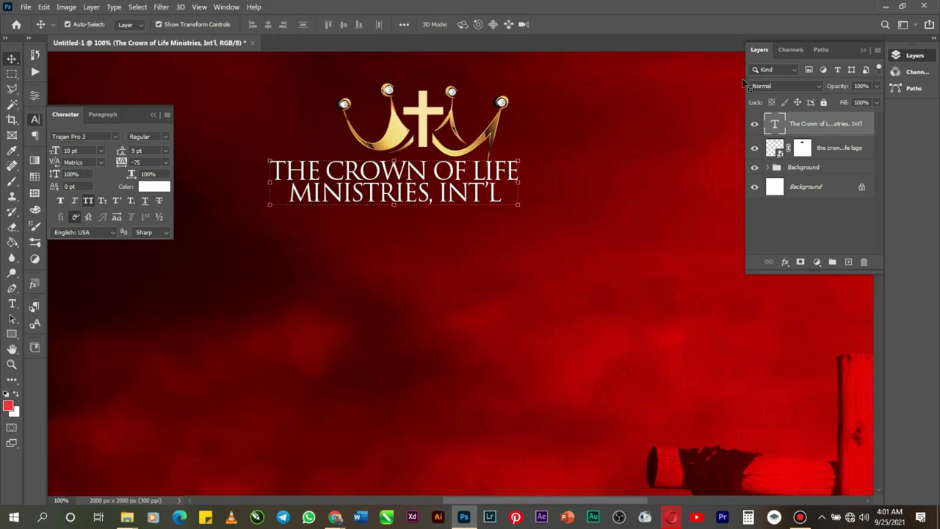
left_click(777, 147, "ctrl")
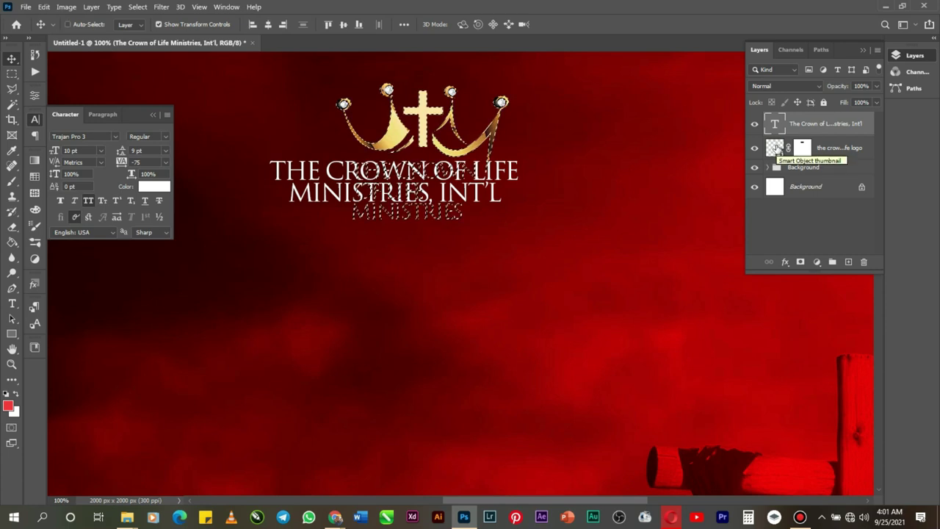
key("ctrl+d")
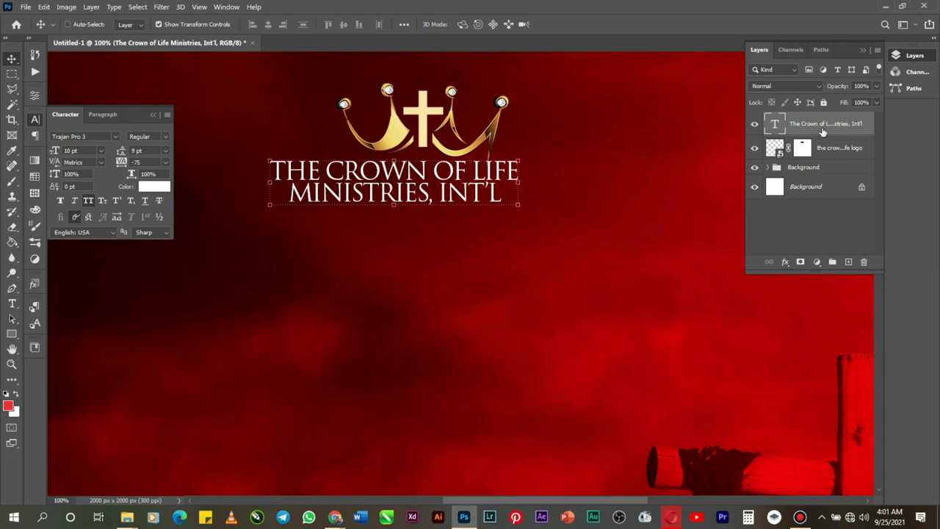
key("Down")
key("Down")
key("Down")
key("Down")
key("Down")
key("Down")
key("Down")
key("Down")
key("Down")
key("Down")
key("Down")
key("Down")
key("Down")
key("Down")
key("Down")
key("Down")
key("Down")
key("Down")
key("Down")
key("Down")
key("Down")
key("Down")
key("Down")
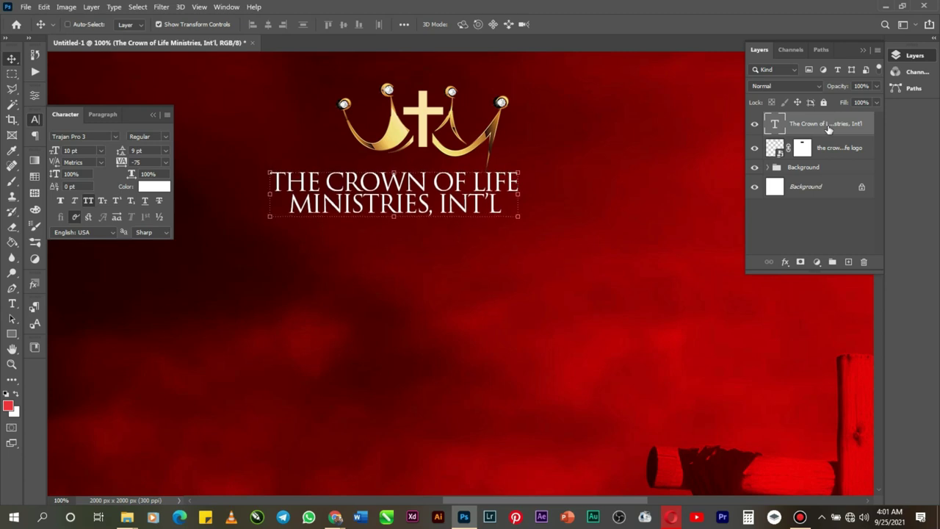
key("Up")
key("Up")
key("Up")
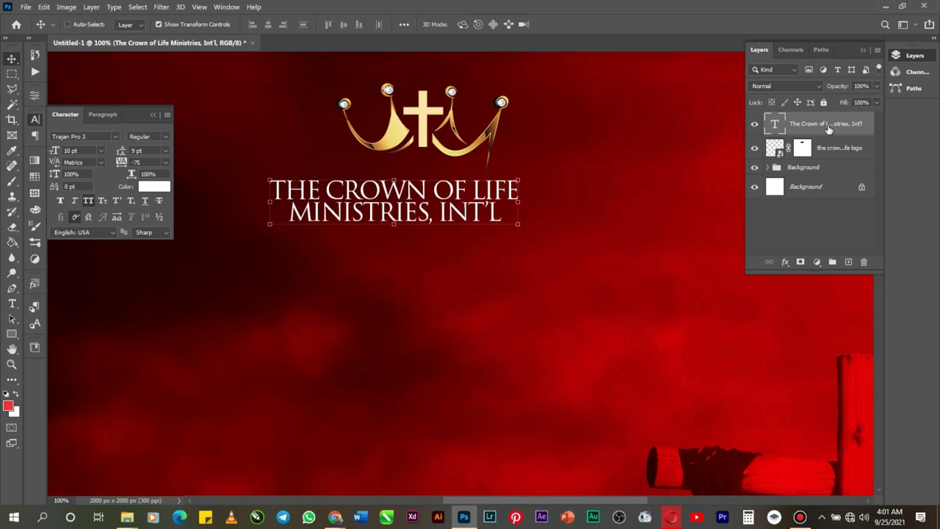
Step: Nudge the church name text, then marquee the area from INT'L up to the crown on the logo mask
key("Up")
key("Up")
key("Up")
key("Up")
key("Up")
key("Up")
key("Up")
key("Up")
key("Up")
key("Up")
key("Up")
key("Up")
key("Up")
key("Up")
key("Up")
key("Up")
key("Up")
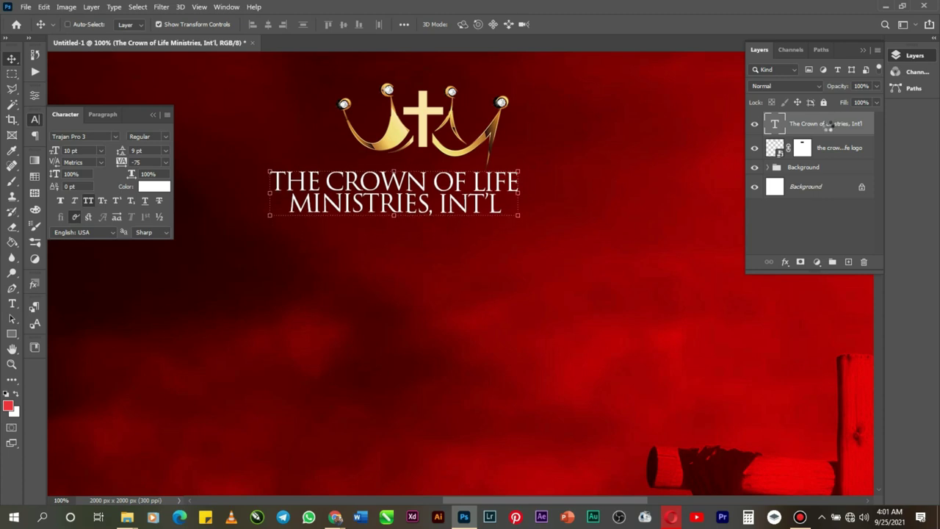
key("Down")
key("Down")
key("Down")
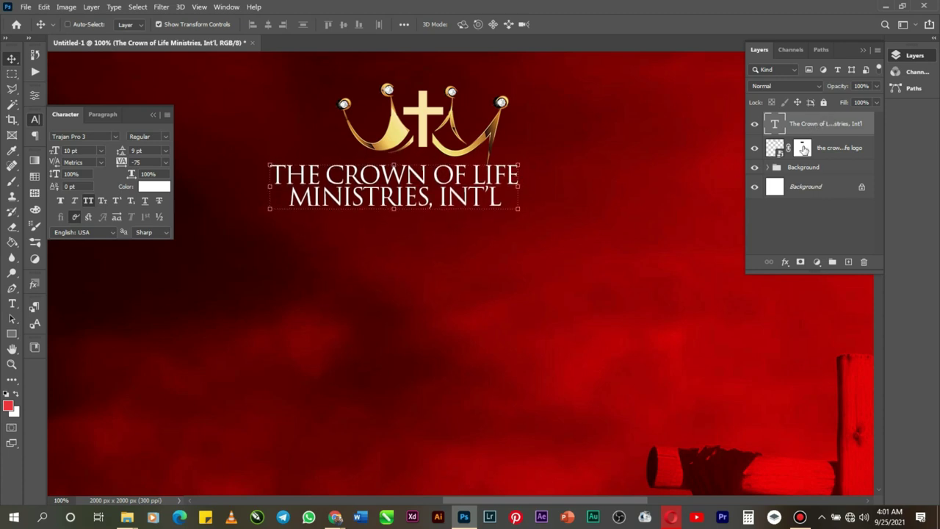
left_click(803, 149)
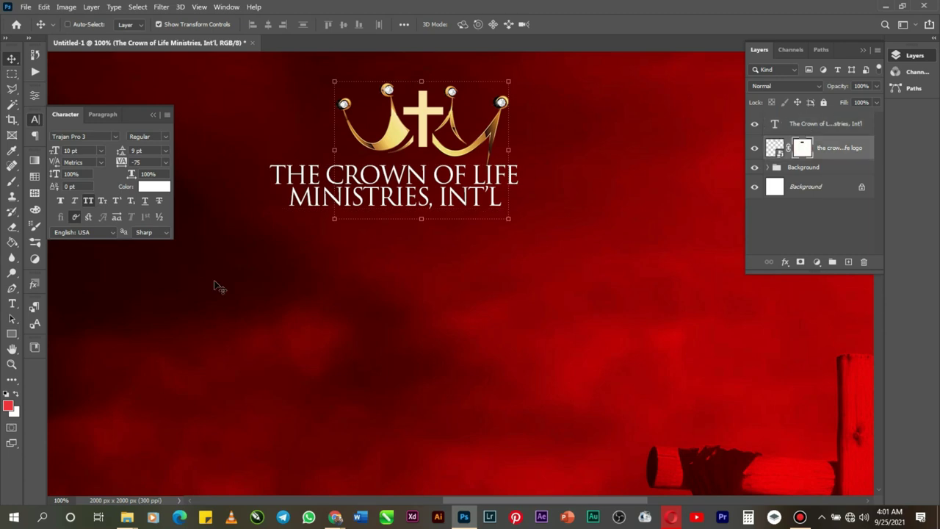
left_click(12, 73)
left_click_drag(441, 222, 502, 162)
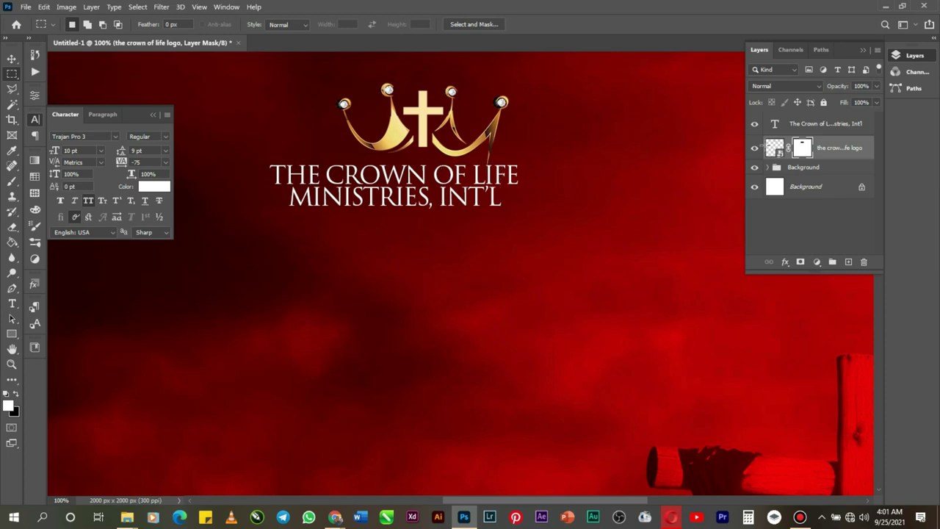
Step: Paint black on the logo mask to hide the crown prong over the lettering, then deselect
left_click(12, 245)
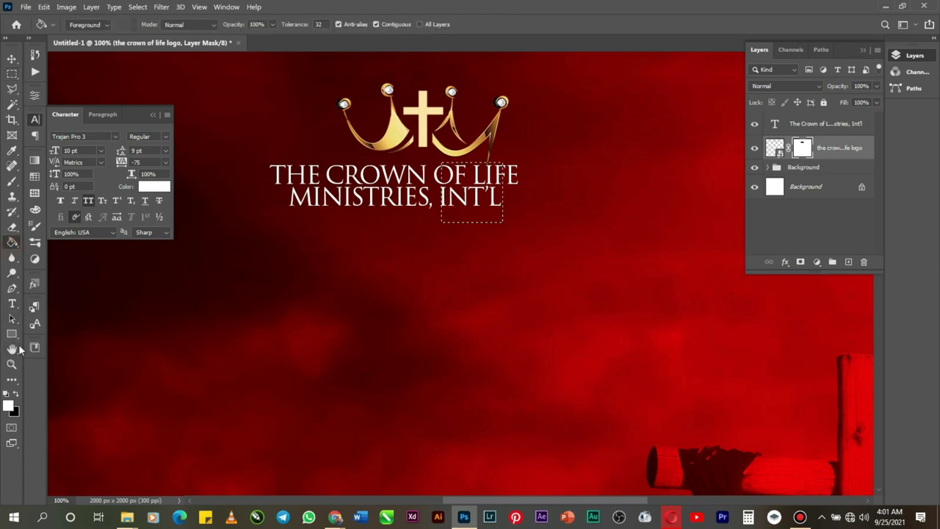
left_click(12, 184)
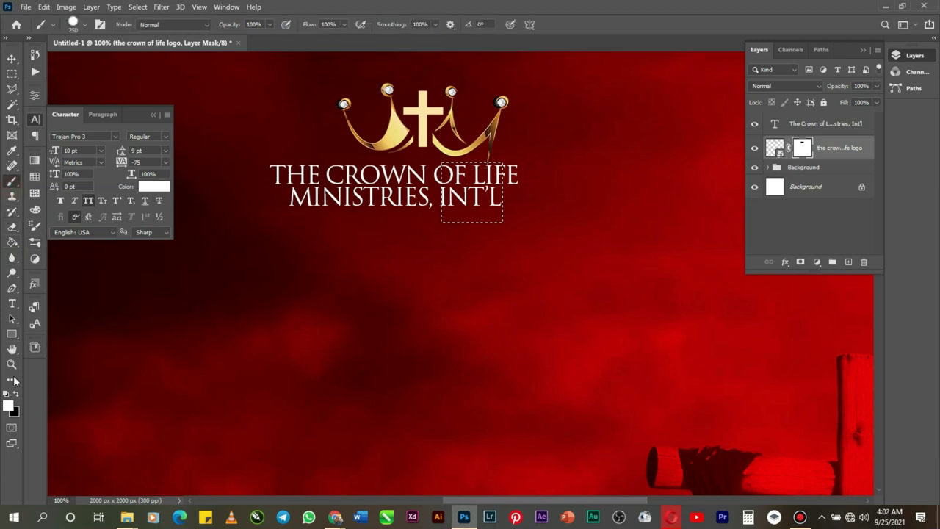
left_click_drag(445, 205, 466, 204)
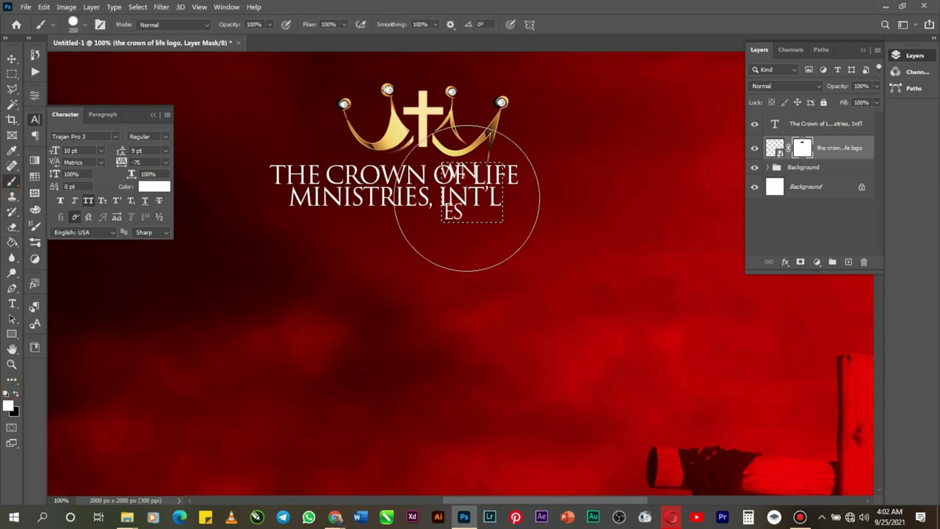
key("ctrl+z")
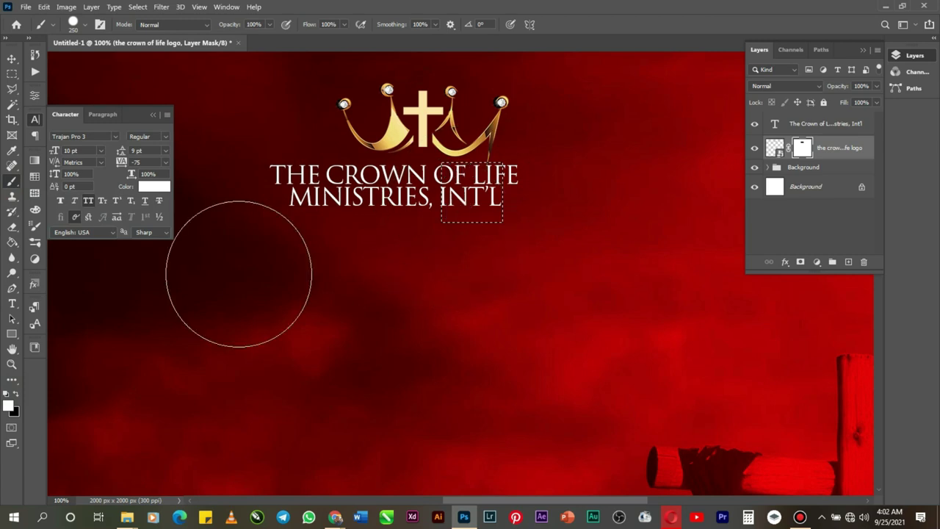
left_click(17, 395)
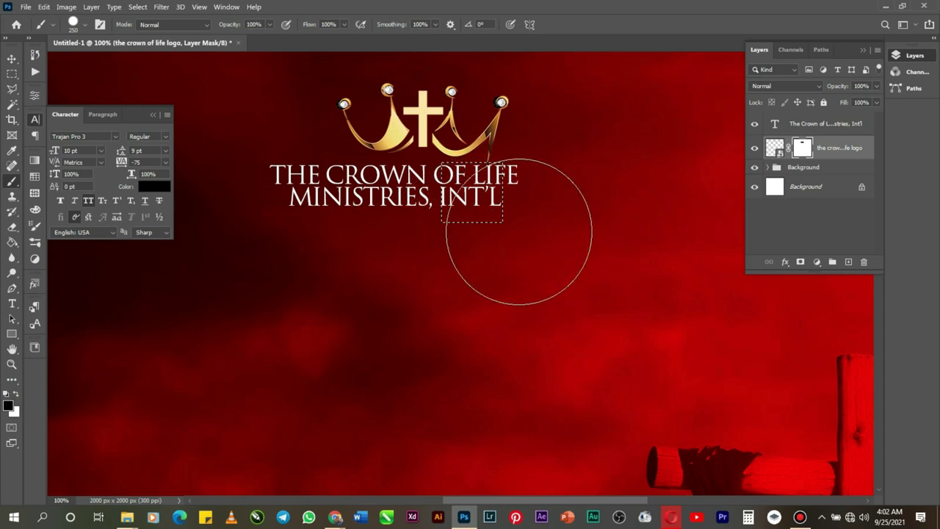
key("ctrl+d")
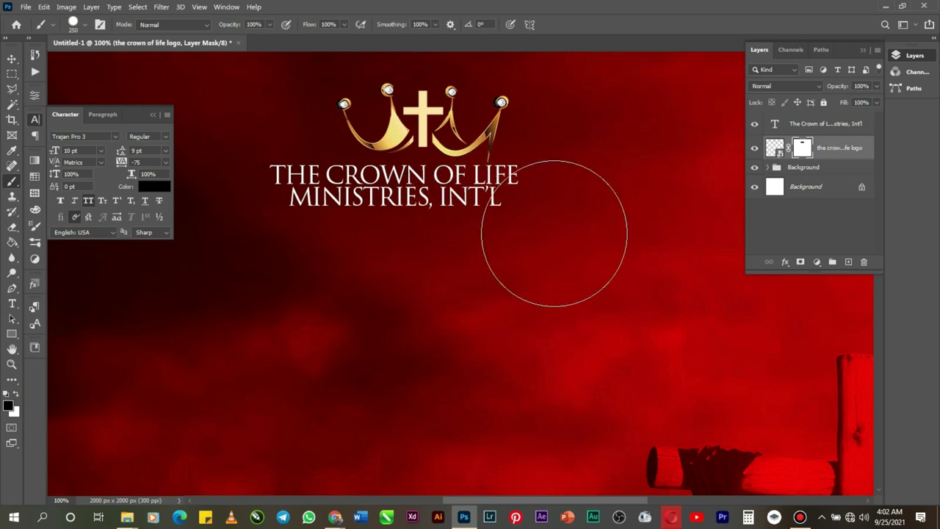
Step: Zoom out to the whole flyer and centre the church name horizontally on the canvas
left_click(12, 365)
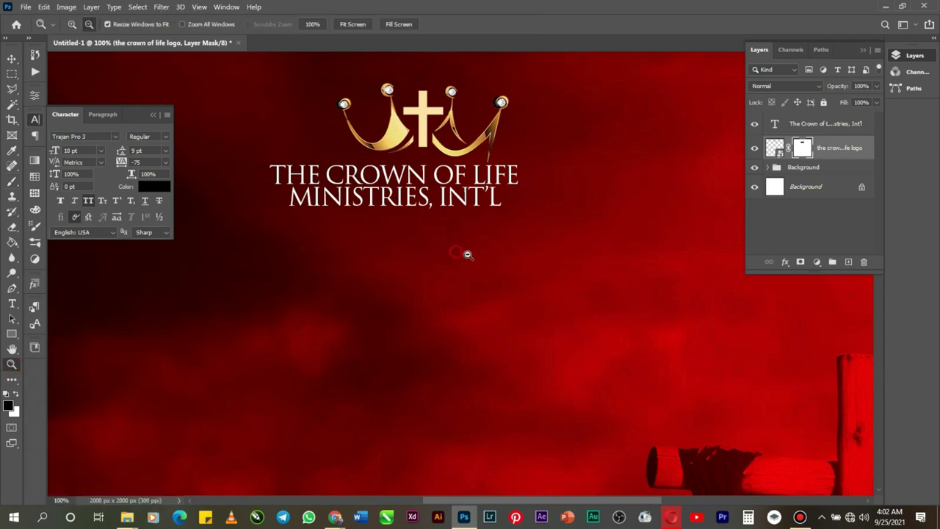
left_click(468, 254, "alt")
left_click(519, 321, "alt")
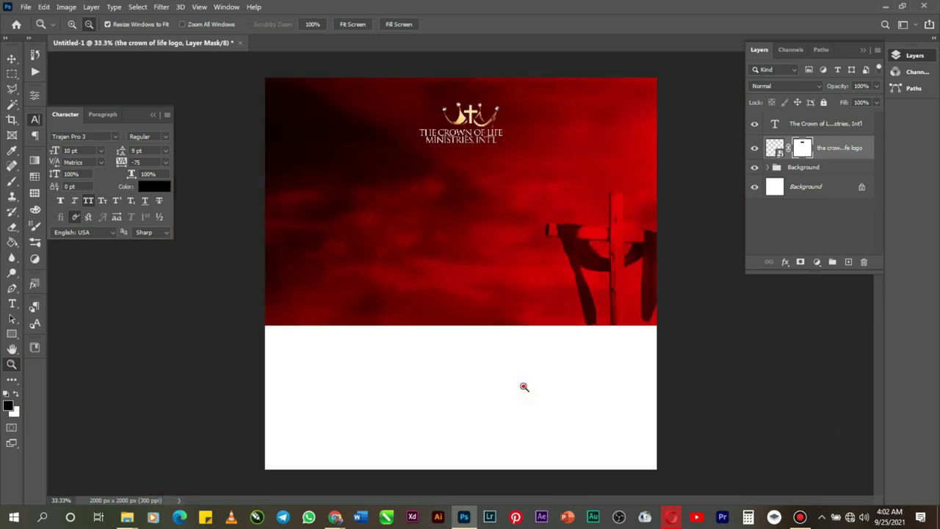
left_click(524, 386, "alt")
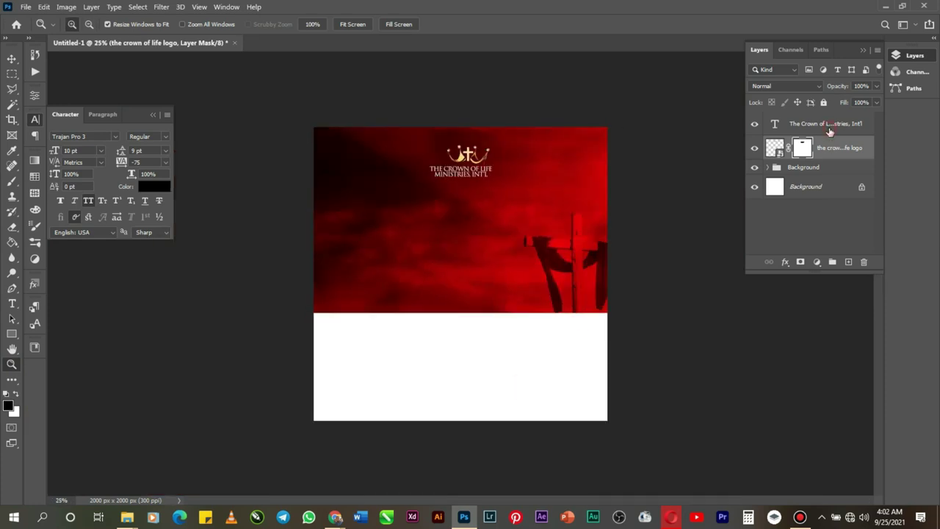
left_click(830, 131)
key("ctrl+a")
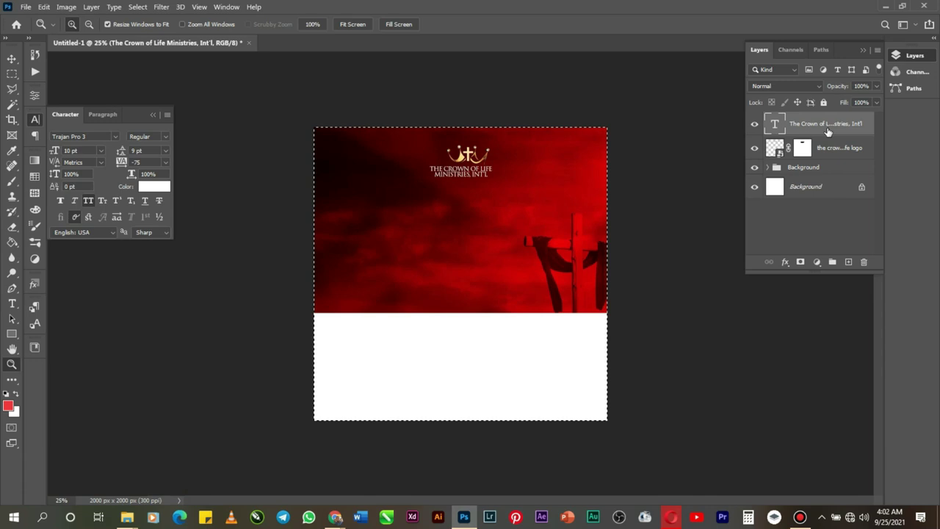
left_click(11, 58)
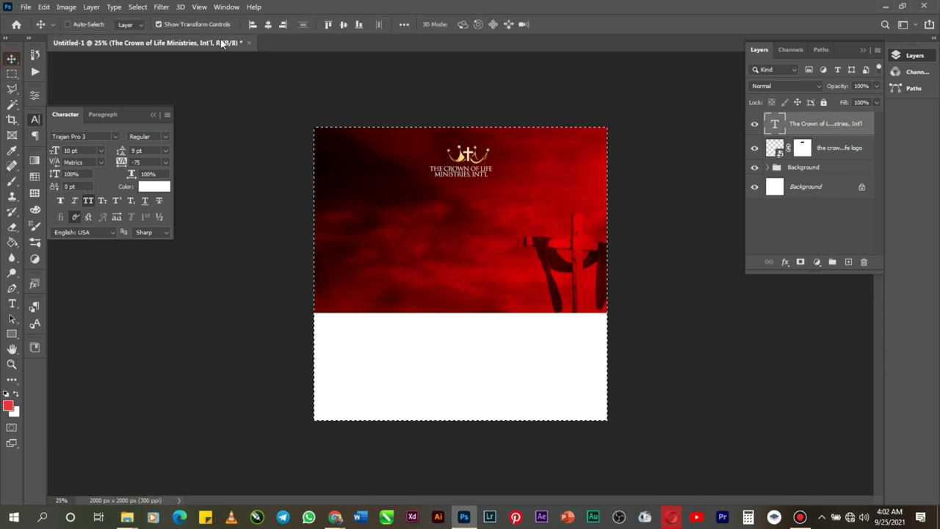
left_click(268, 24)
Step: Centre the crown logo horizontally too, deselect, and reselect the church name layer
left_click(852, 150)
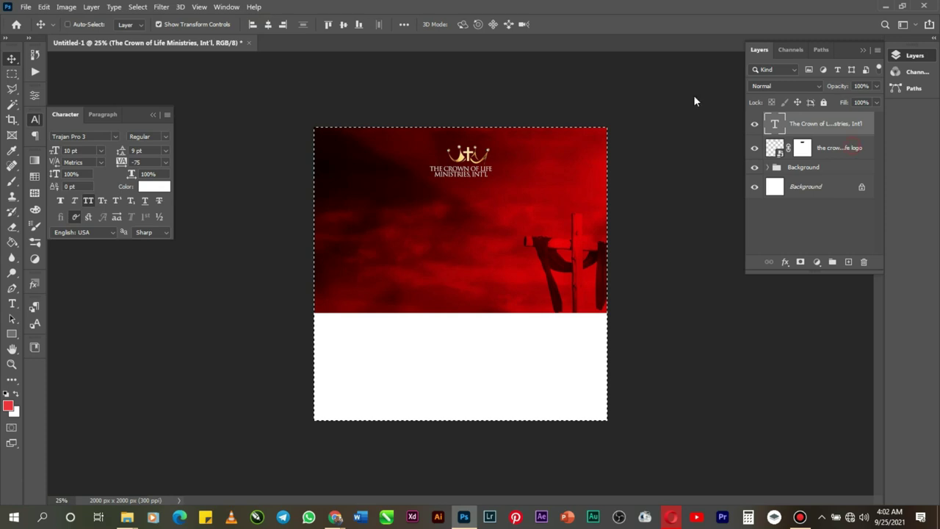
left_click(268, 27)
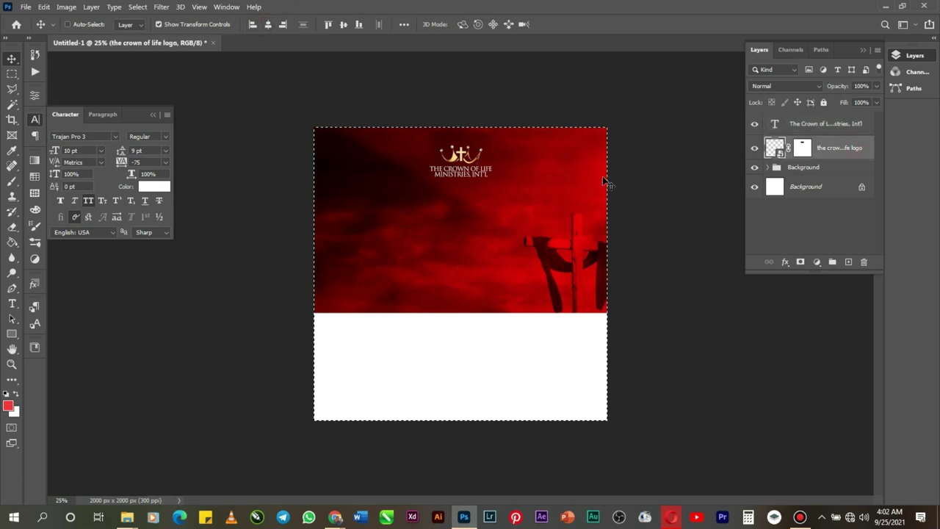
key("ctrl+d")
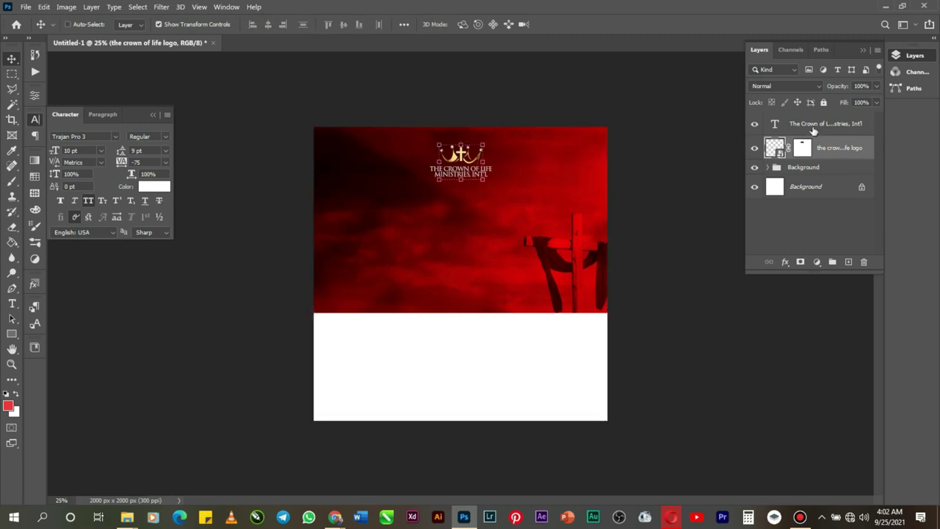
left_click(816, 128)
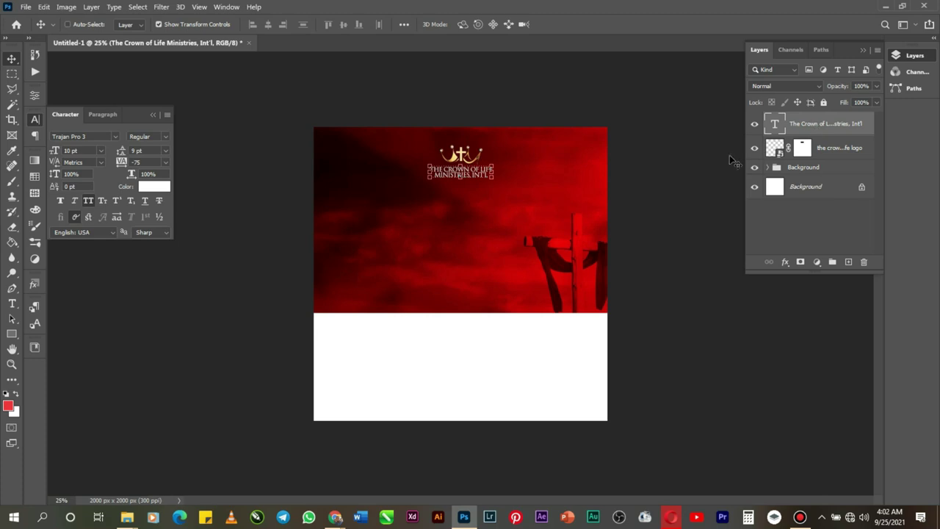
Step: Type PRESENTS on a new text line below the logo
left_click(11, 303)
left_click(449, 208)
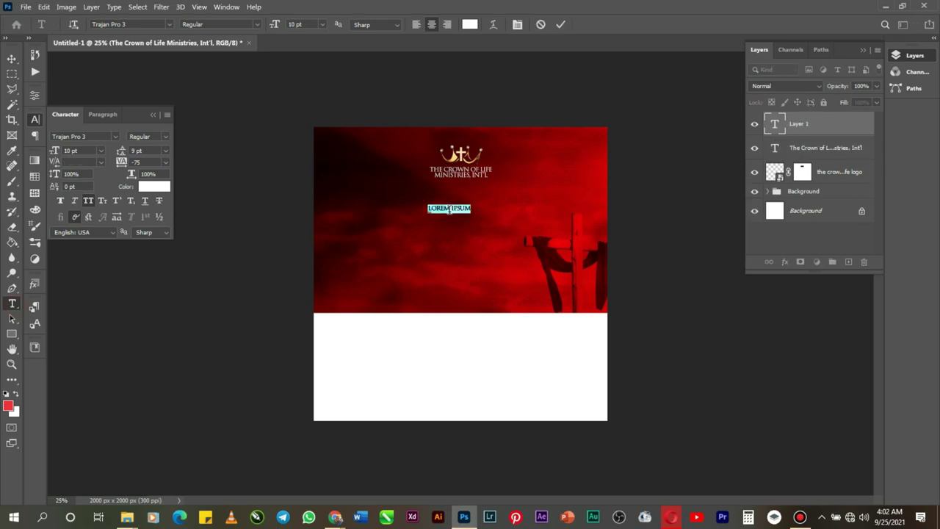
key("BackSpace")
type("PRESENTS")
Step: Set PRESENTS in Sequel Sans Medium Body
right_click(448, 210)
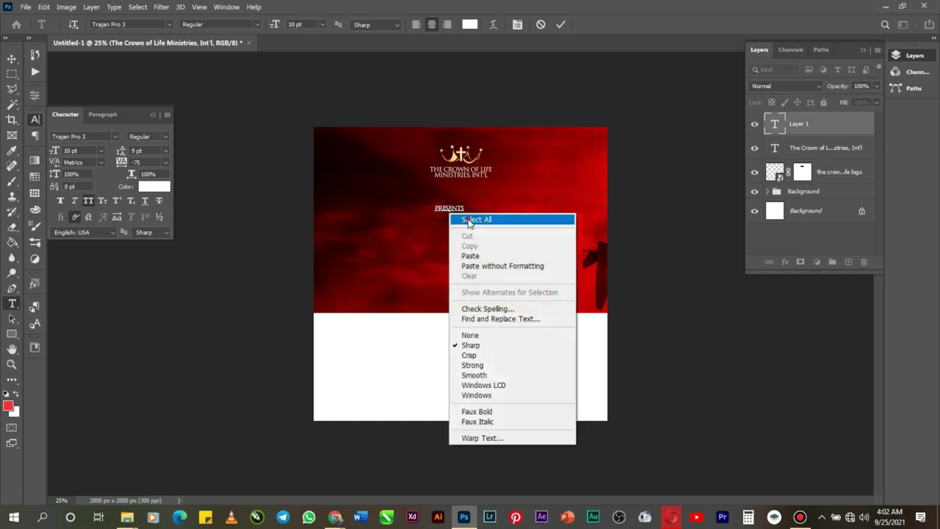
left_click(468, 218)
left_click(136, 25)
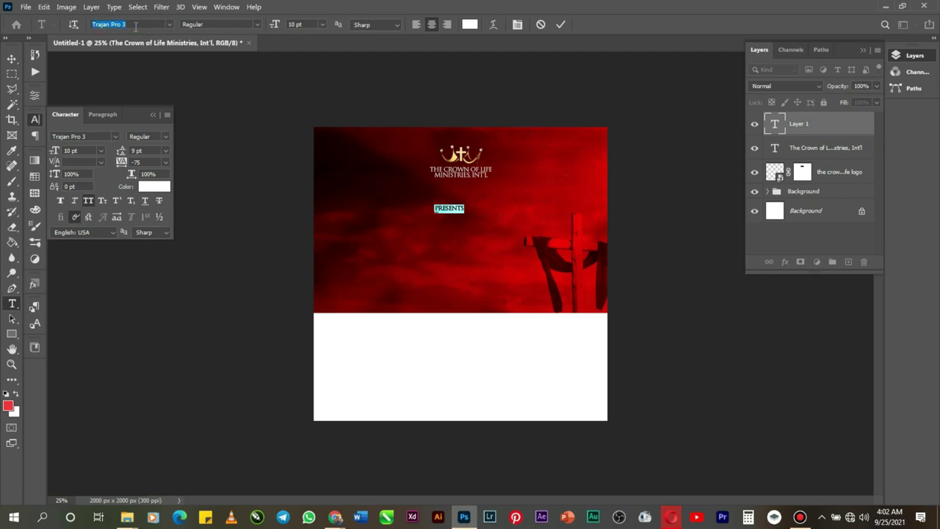
type("SE")
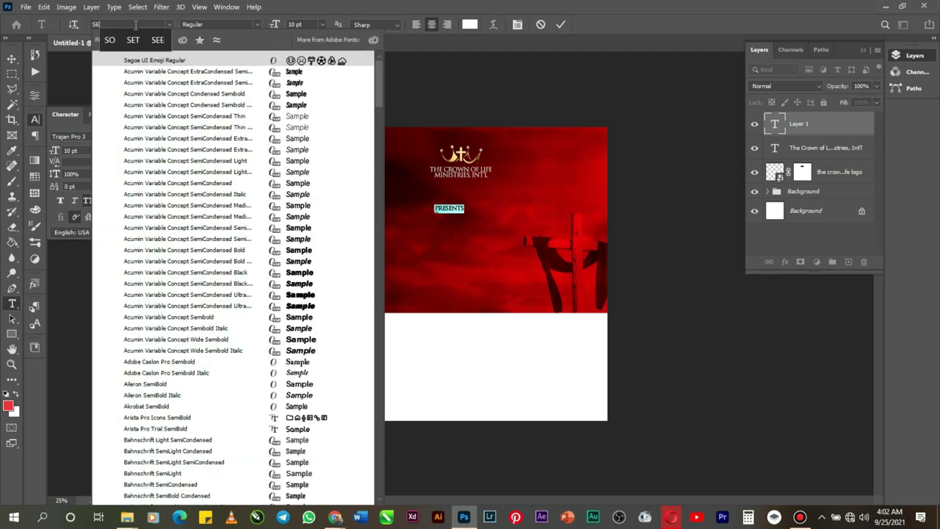
type("Q")
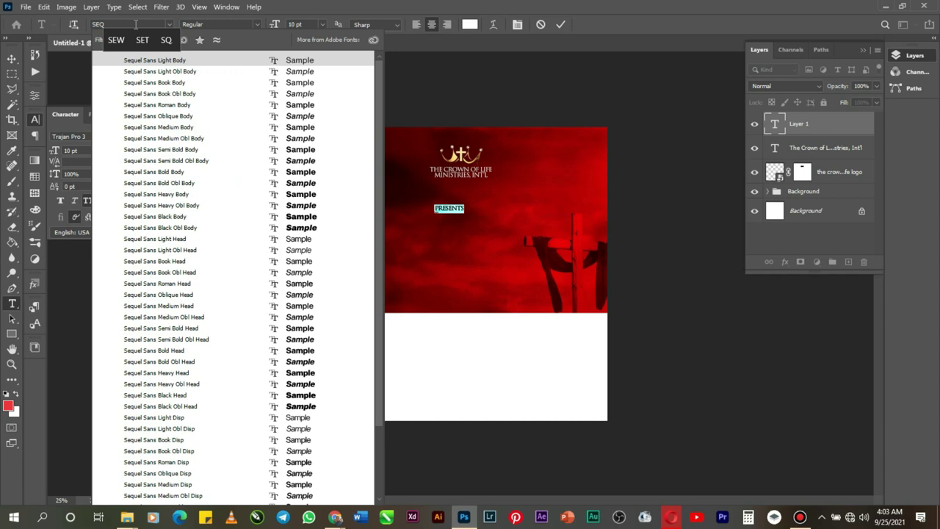
left_click(228, 128)
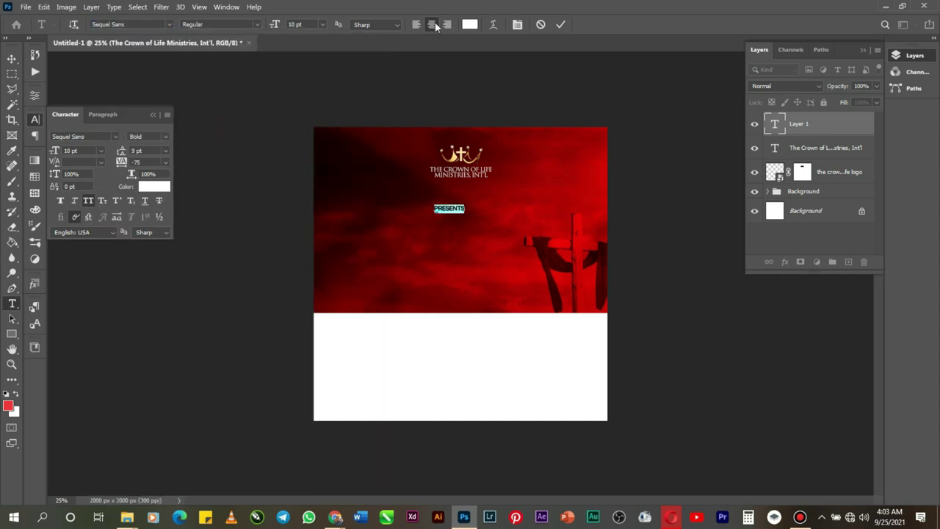
Step: Give PRESENTS 1000 tracking and a 6 pt size, shift it into place, and commit
left_click(165, 161)
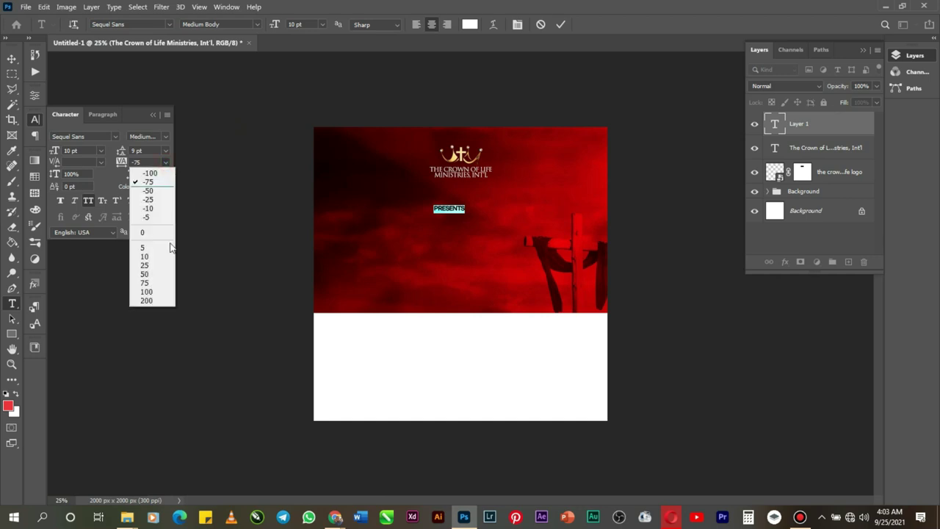
left_click(150, 301)
left_click(150, 162)
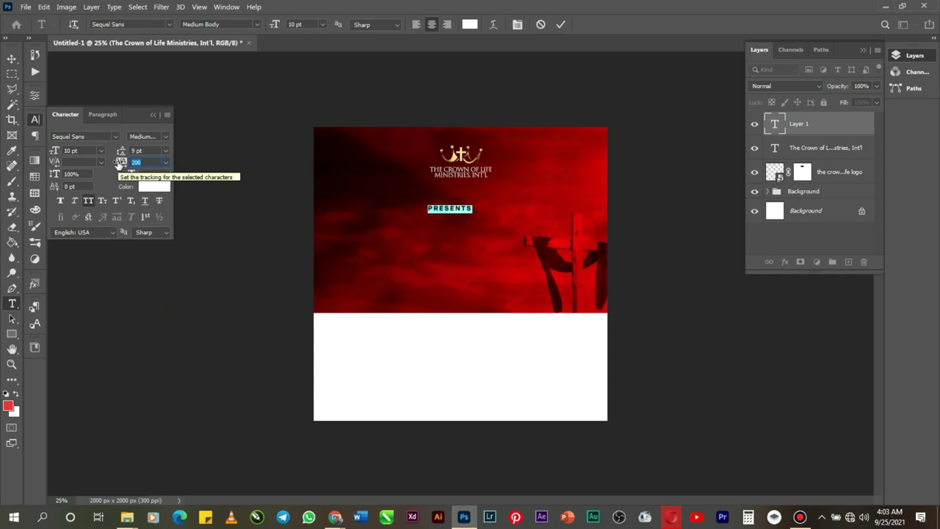
type("1000")
key("Return")
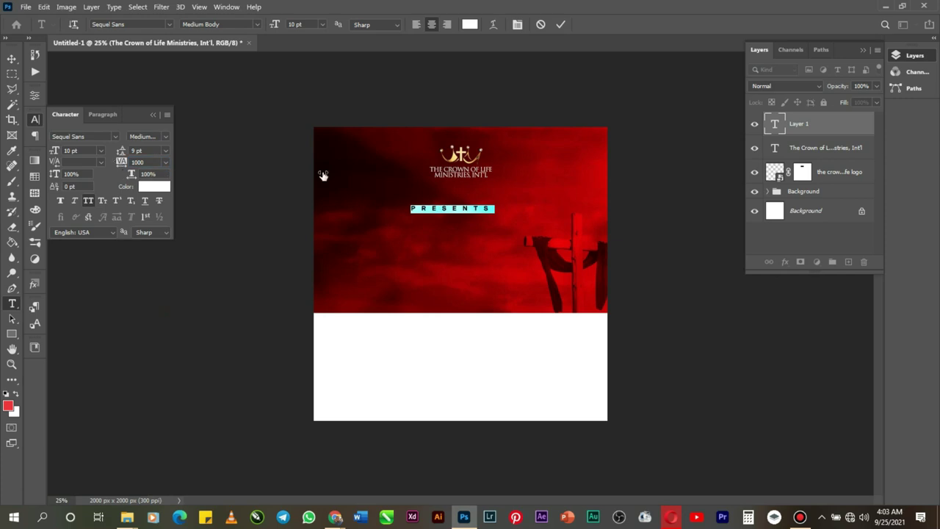
left_click(100, 151)
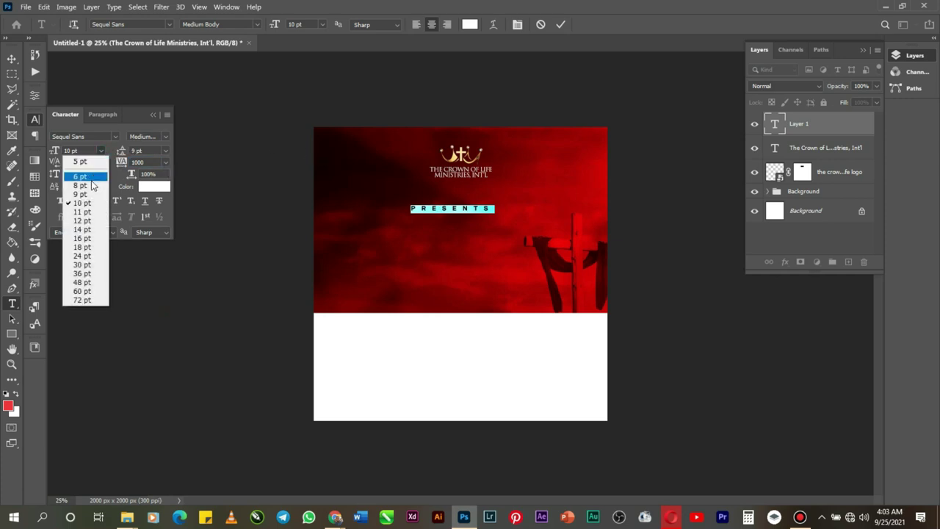
left_click(79, 176)
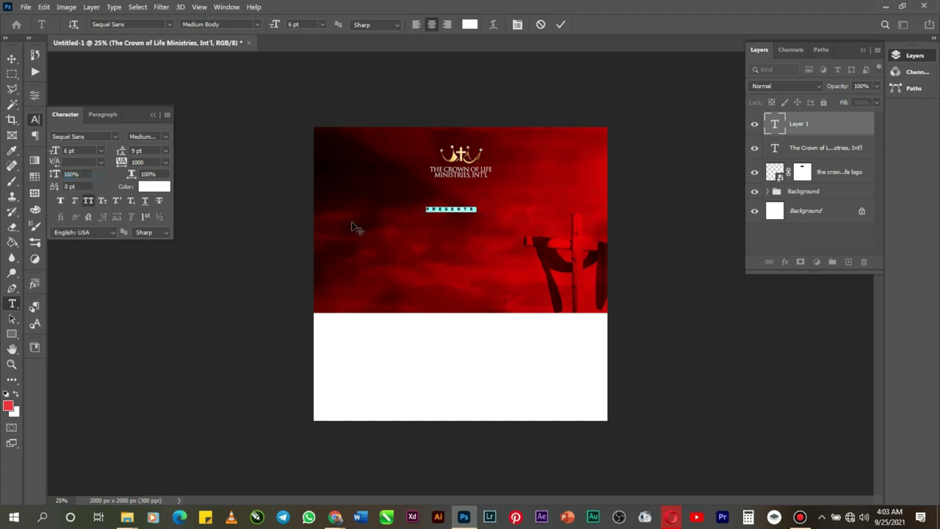
left_click_drag(443, 231, 455, 211)
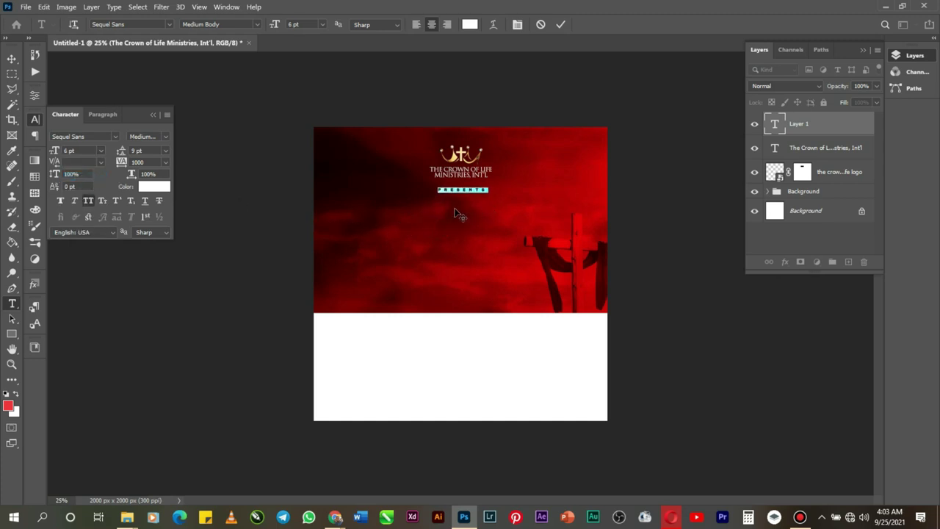
left_click(560, 25)
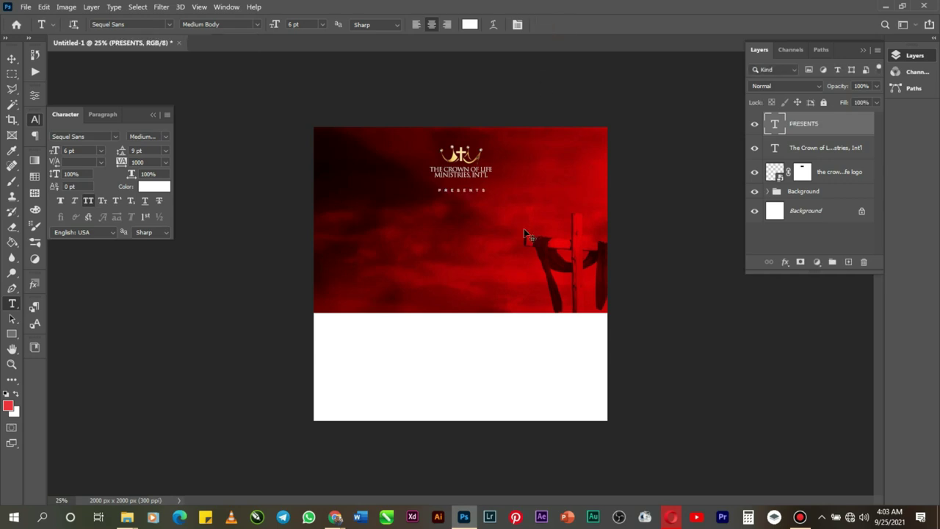
Step: Centre PRESENTS horizontally on the canvas
key("ctrl+a")
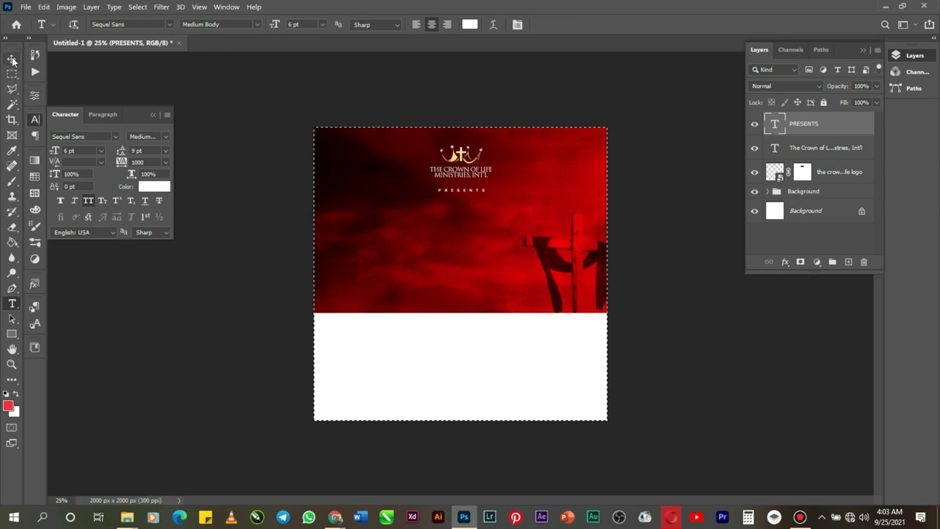
left_click(12, 58)
left_click(268, 25)
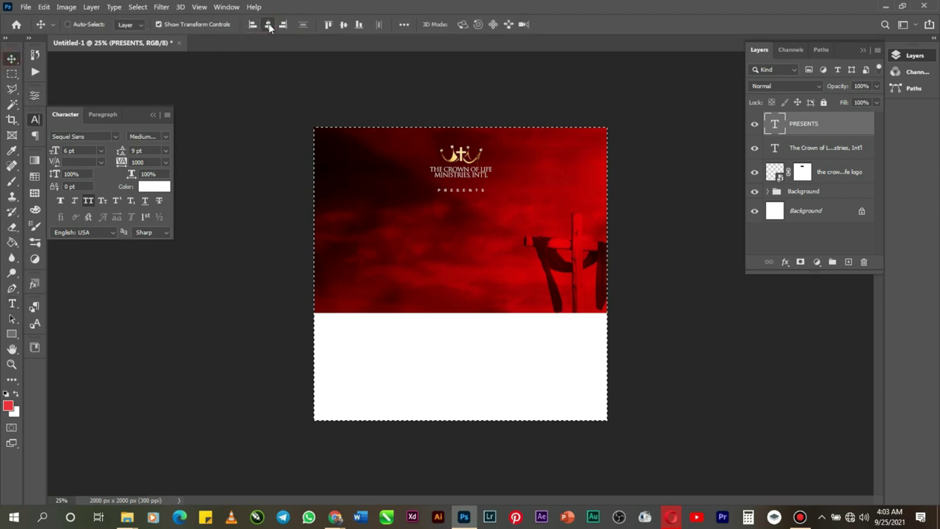
key("ctrl+d")
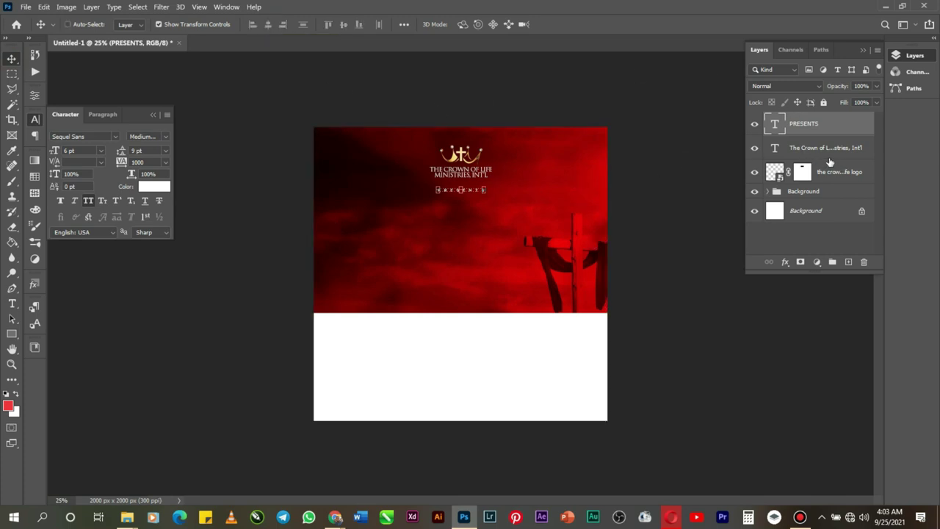
Step: Group the crown logo and ministry name layers into a group named LOGO
left_click(833, 173)
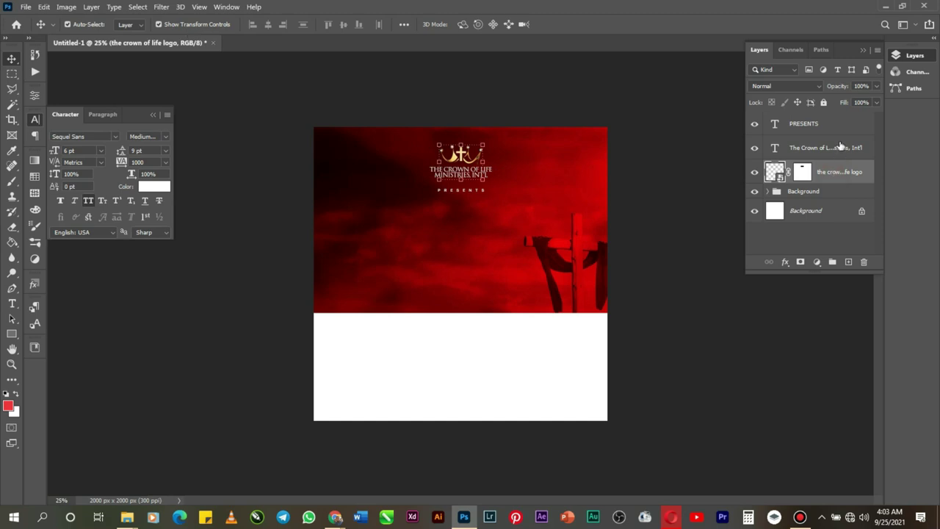
left_click(840, 148, "shift")
key("ctrl+g")
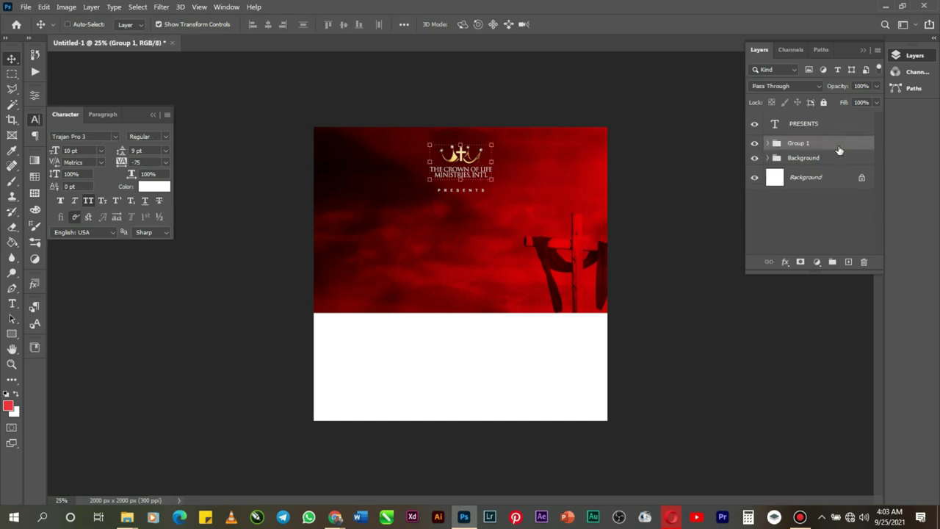
double_click(801, 144)
type("LOGO")
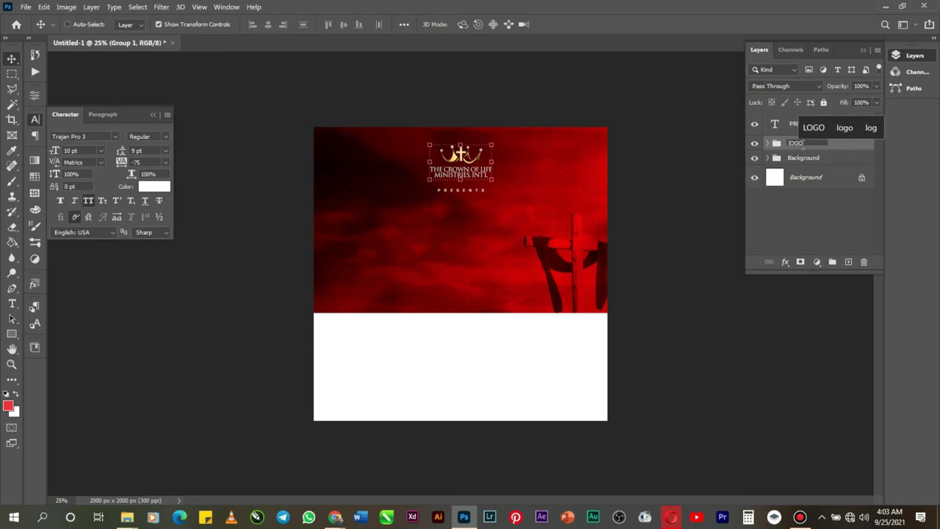
key("Return")
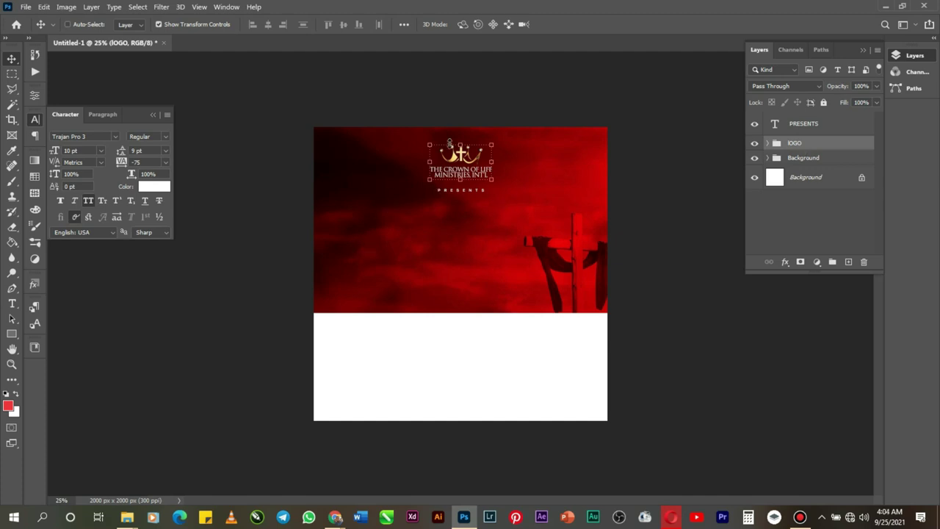
left_click(152, 116)
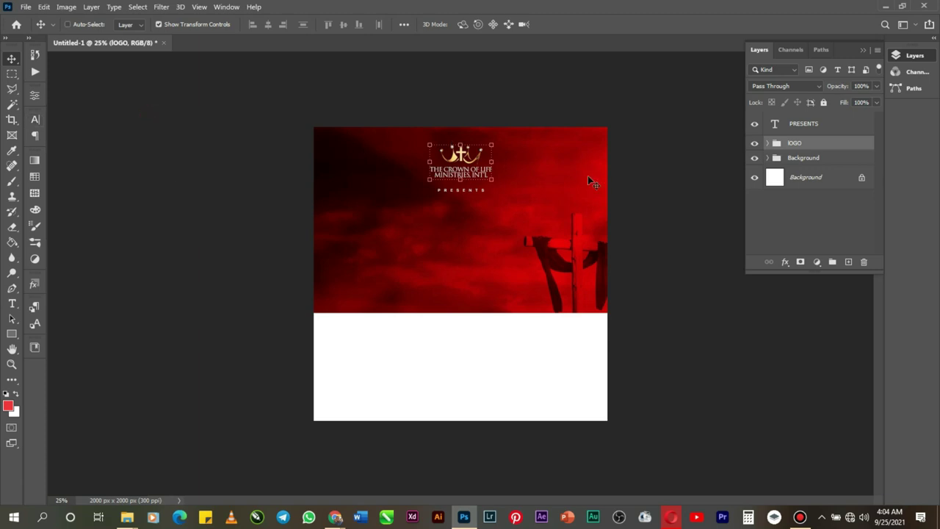
Step: Type ENCOUNTER on a new text line below PRESENTS
left_click(12, 304)
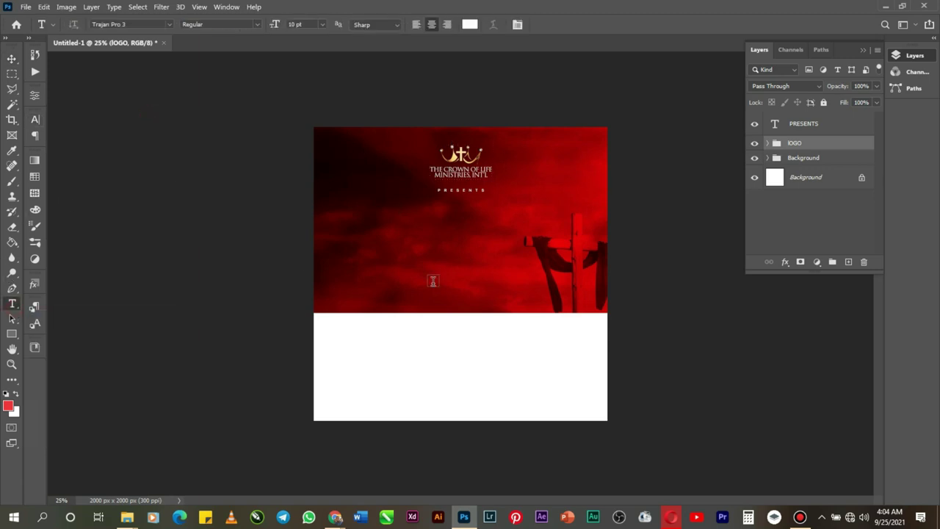
left_click(415, 235)
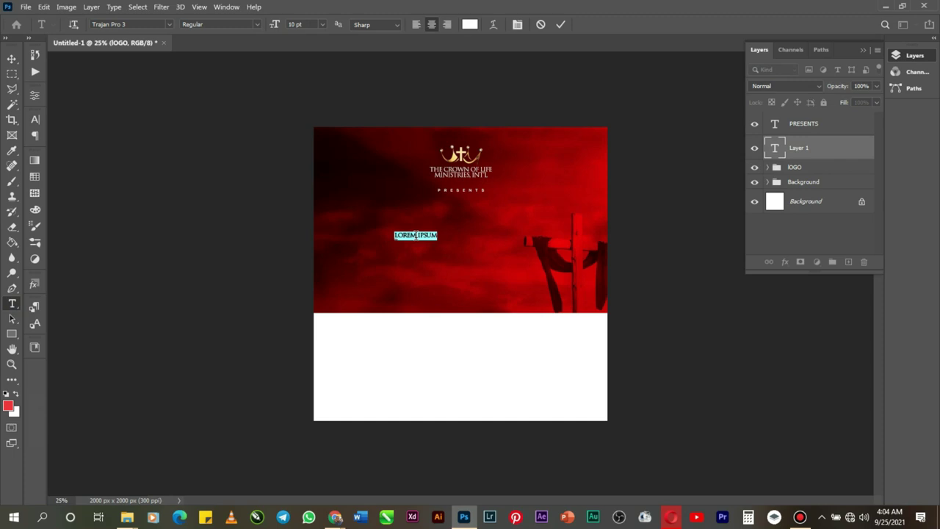
key("BackSpace")
type("ENCOUNTER")
Step: Set the title in Sequel Sans Black Obl Head
right_click(415, 235)
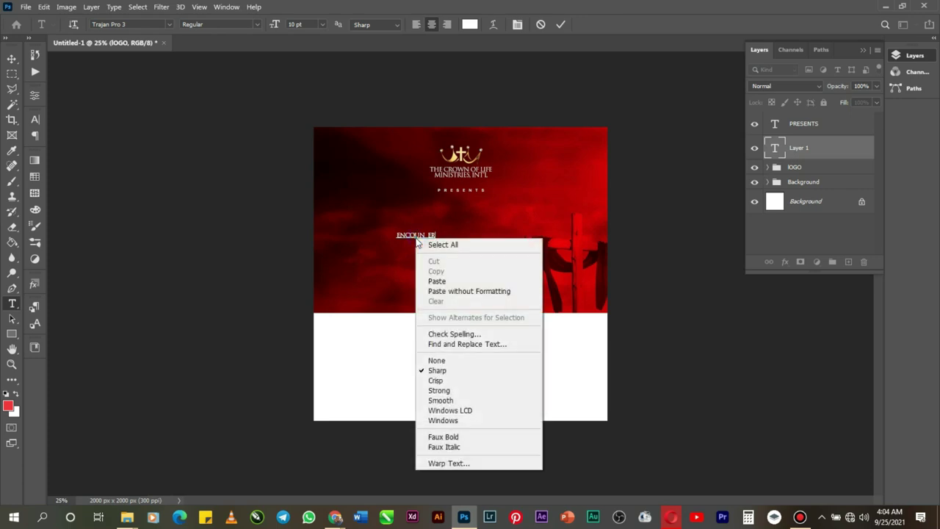
left_click(433, 244)
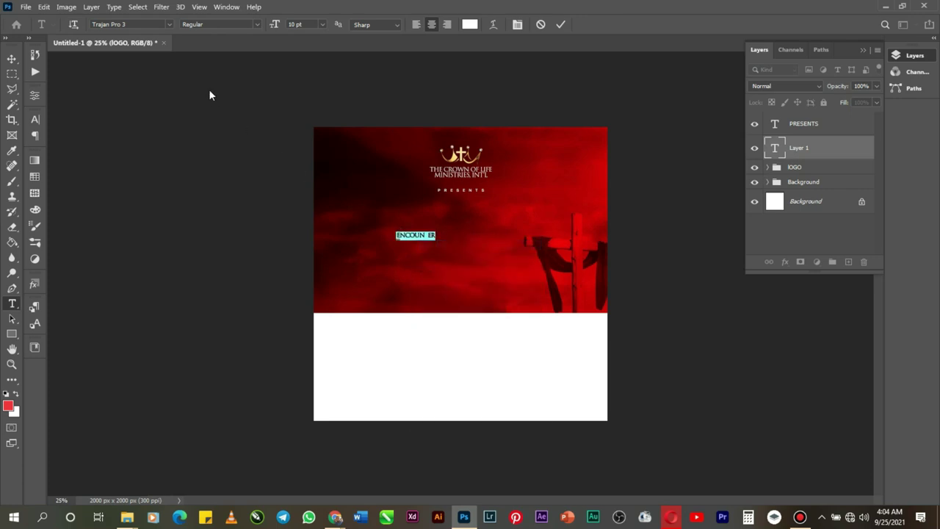
left_click(167, 25)
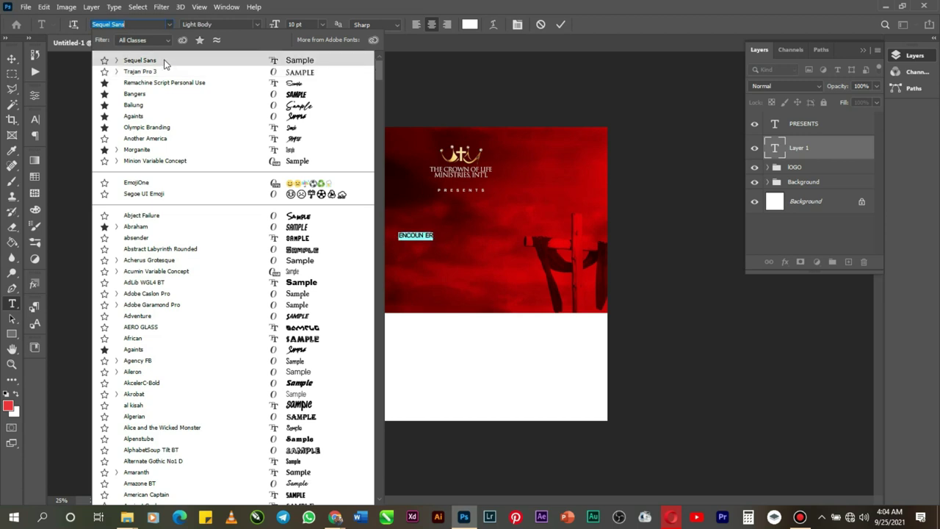
left_click(164, 60)
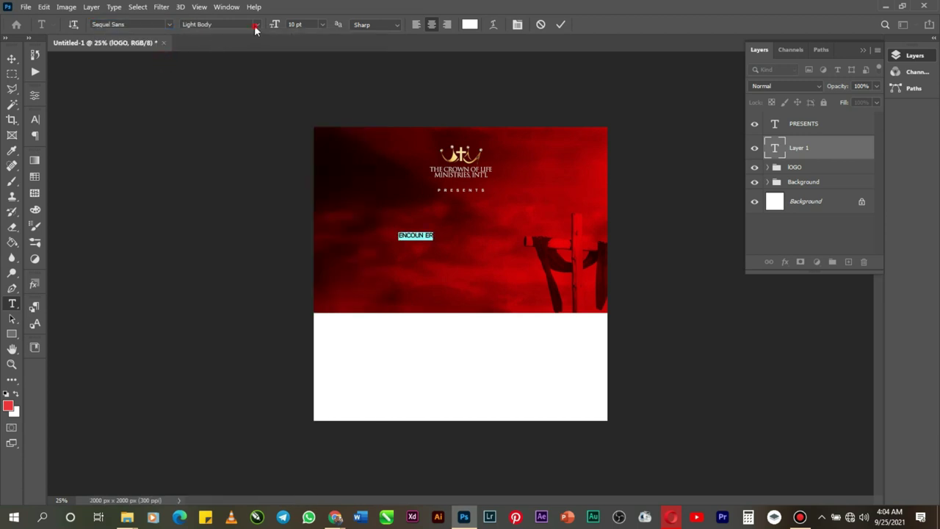
left_click(255, 26)
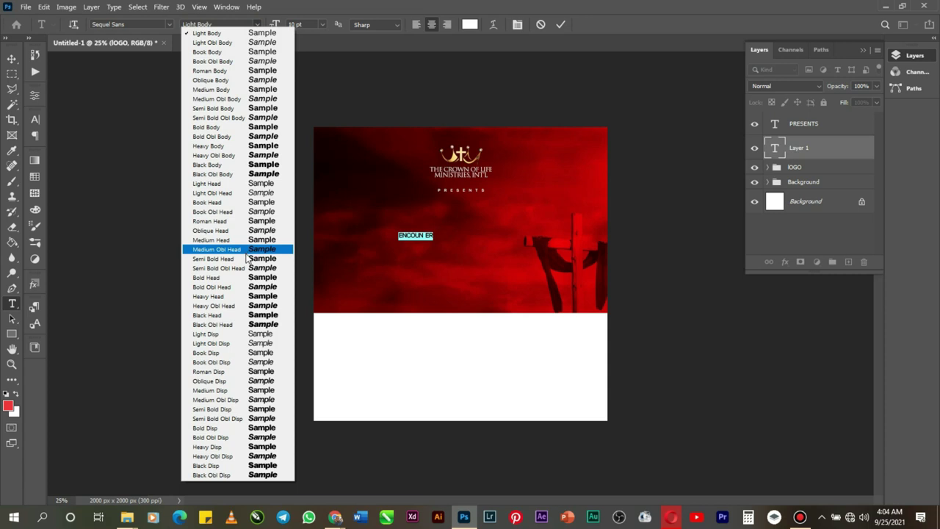
left_click(251, 325)
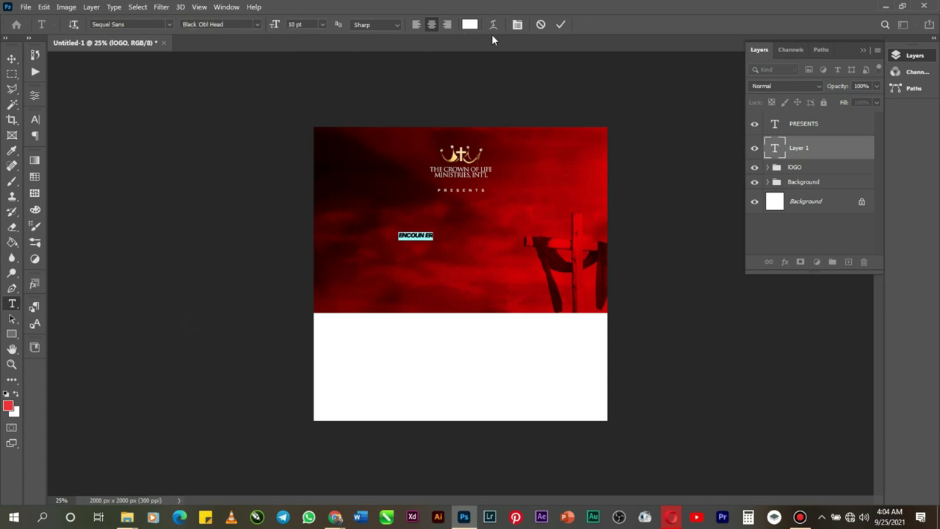
Step: Turn off All Caps and enlarge the title to 72 pt
left_click(523, 28)
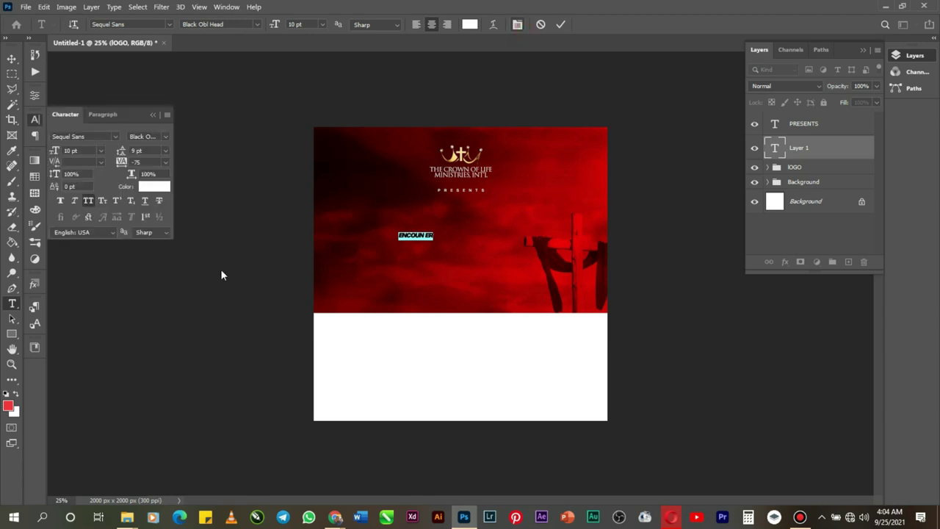
left_click(89, 199)
left_click(323, 25)
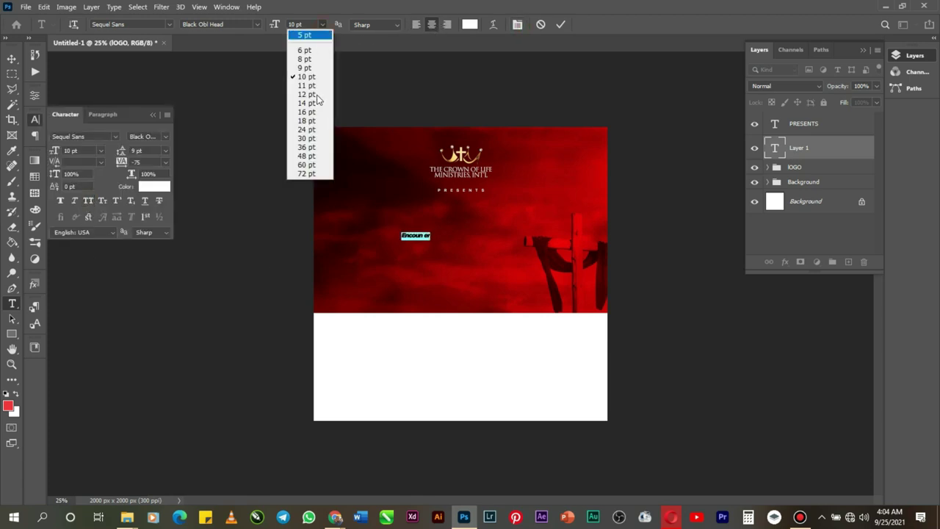
left_click(307, 147)
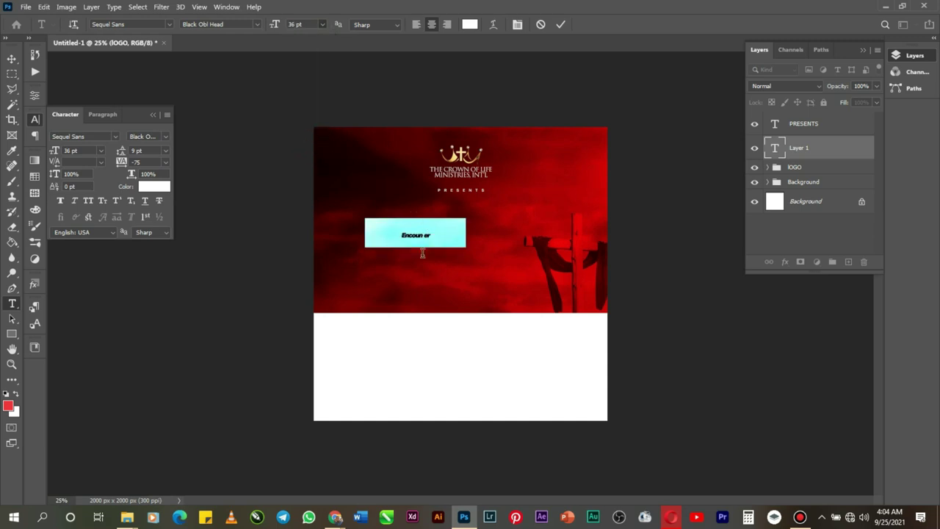
left_click(326, 26)
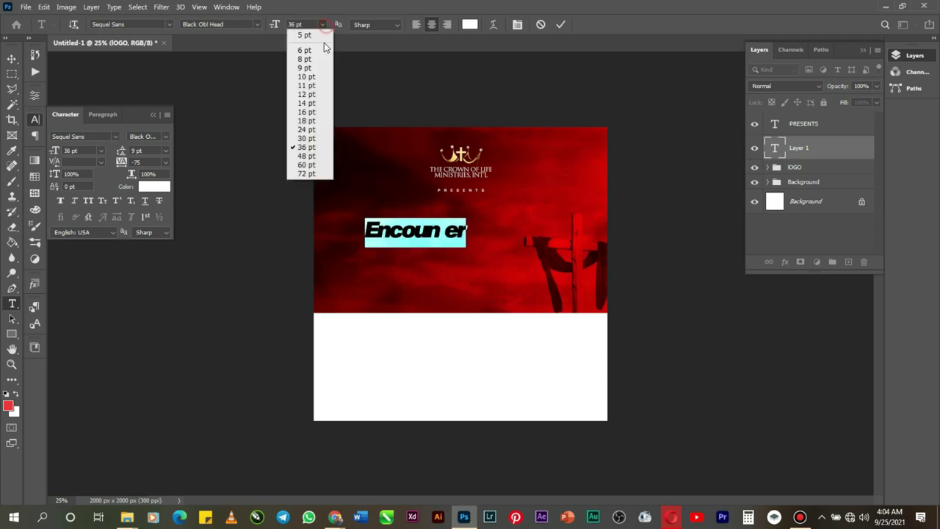
left_click(307, 173)
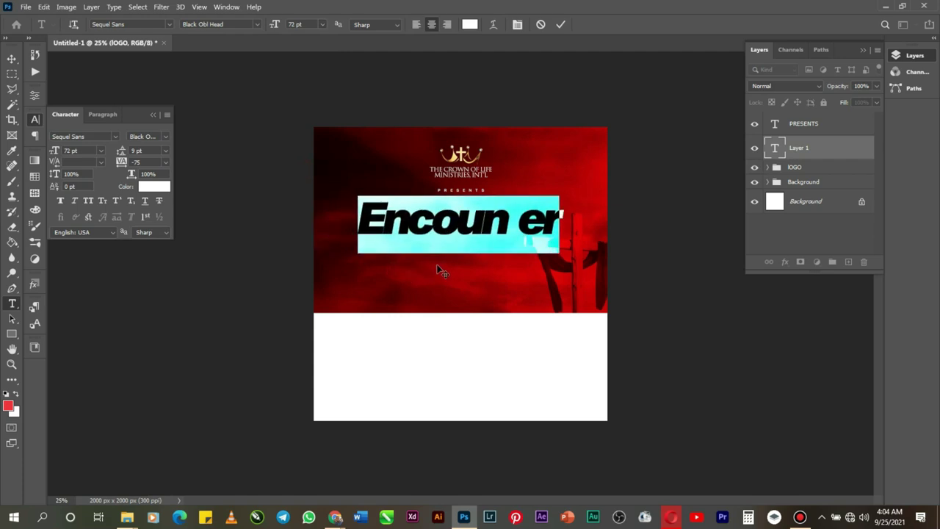
Step: Set the title tracking to -55 and commit the text
left_click(167, 161)
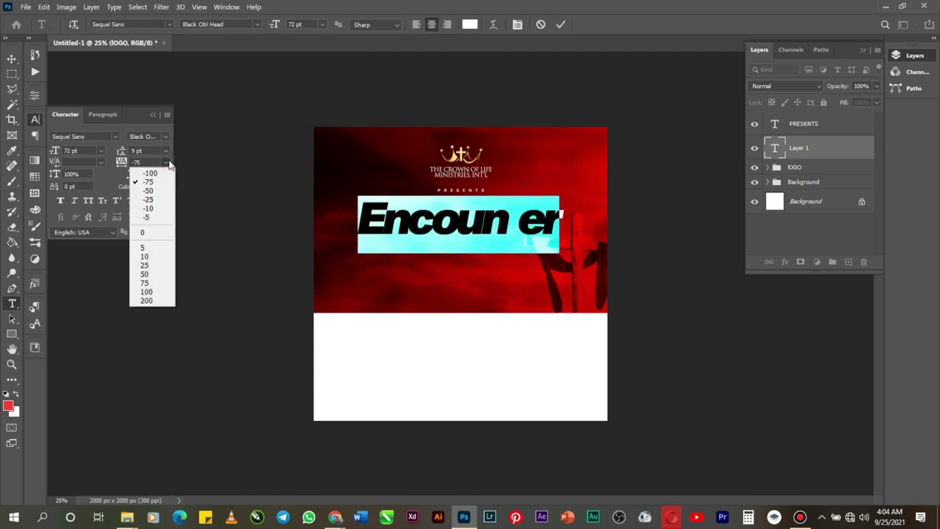
left_click(150, 160)
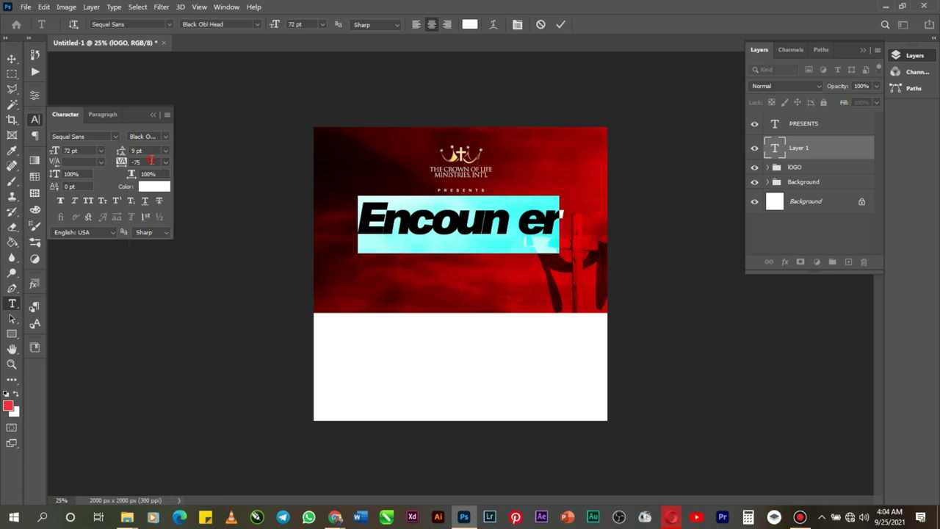
double_click(137, 161)
key("Return")
double_click(136, 162)
type("-55")
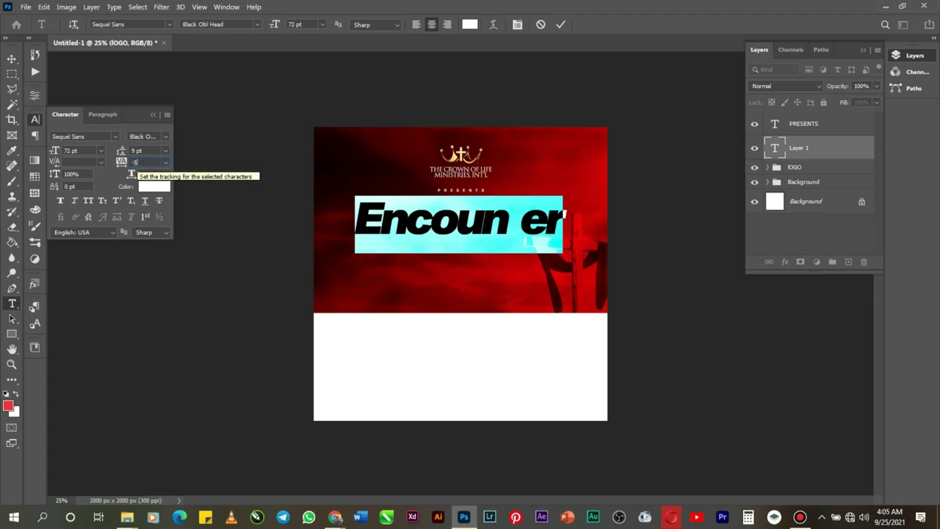
key("Return")
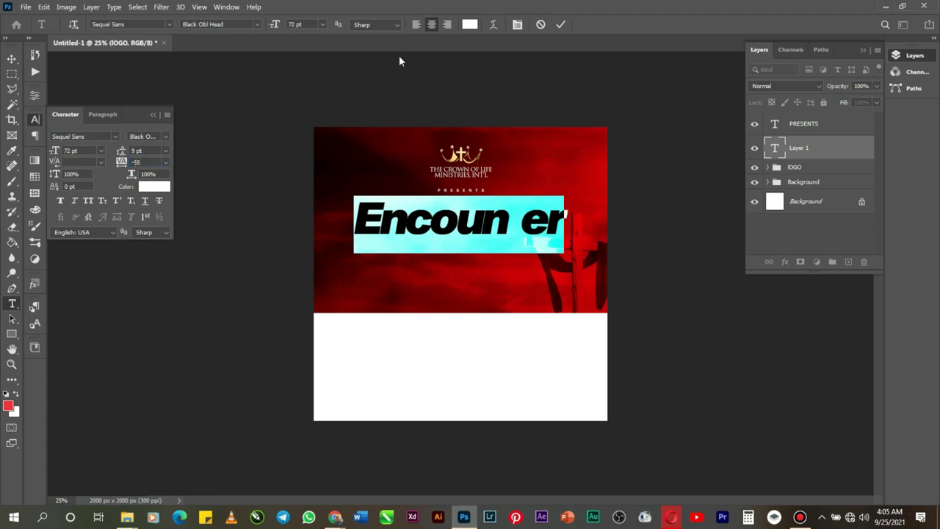
left_click(558, 26)
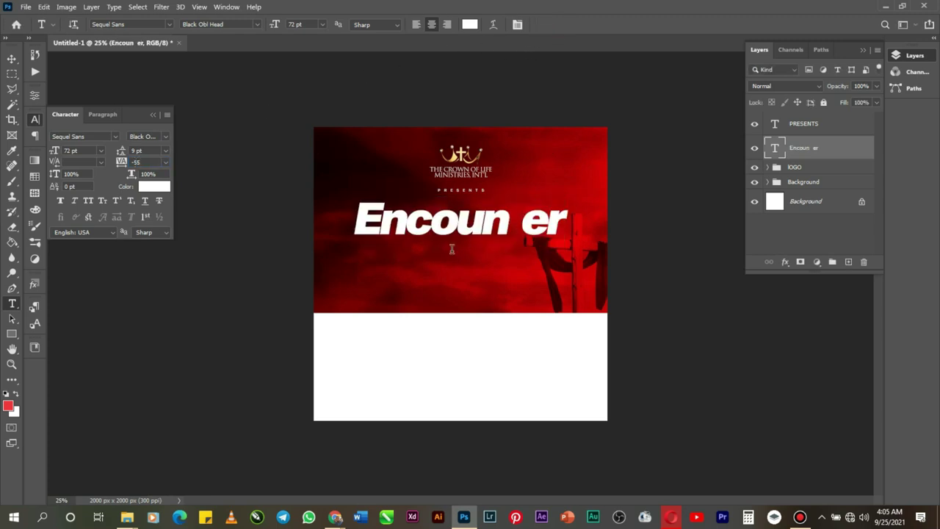
Step: Centre the Encounter title, scale it down to about 82%, and nudge it slightly higher
key("ctrl+a")
left_click(12, 59)
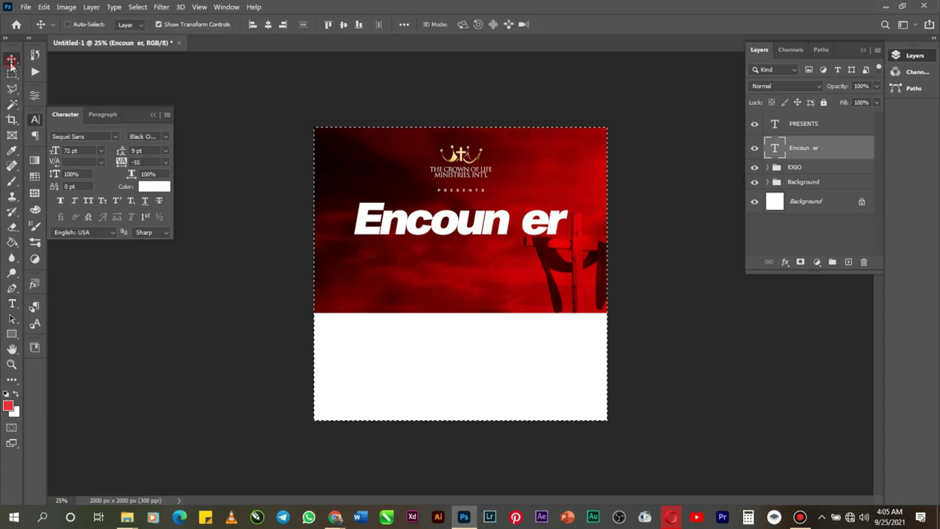
left_click(268, 25)
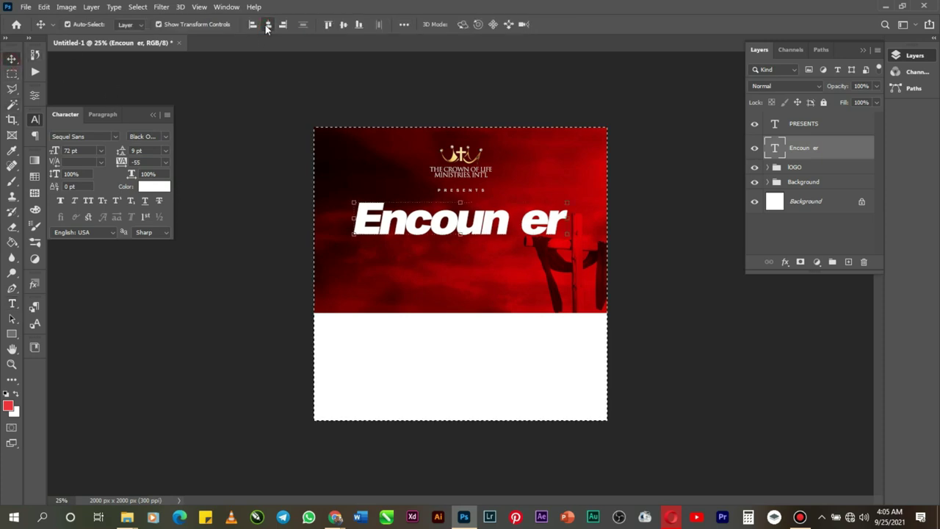
key("ctrl+t")
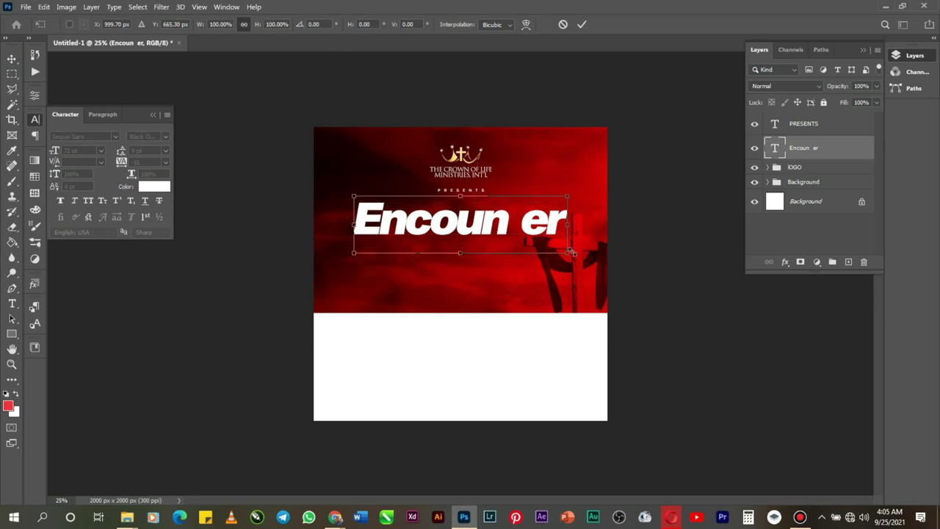
left_click_drag(571, 252, 547, 249)
key("Up")
key("Up")
key("Up")
key("Up")
key("Up")
key("Up")
key("Up")
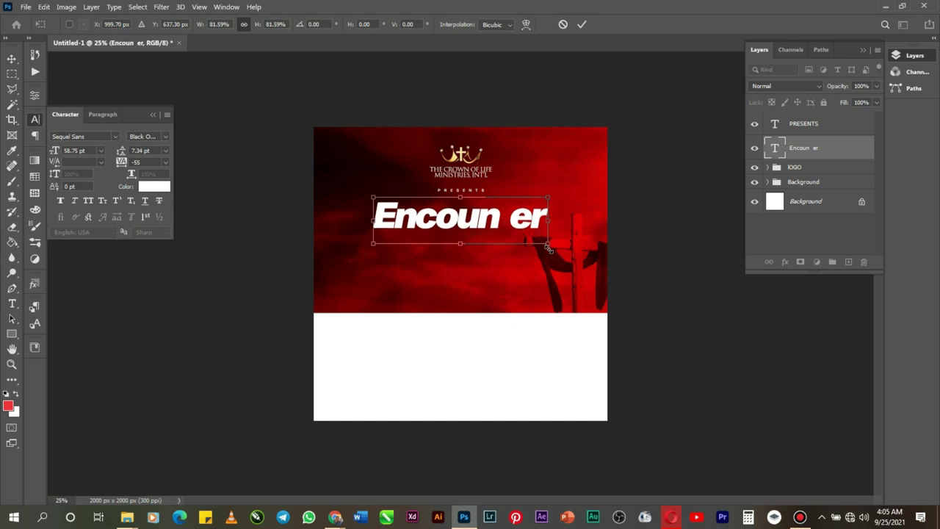
key("Return")
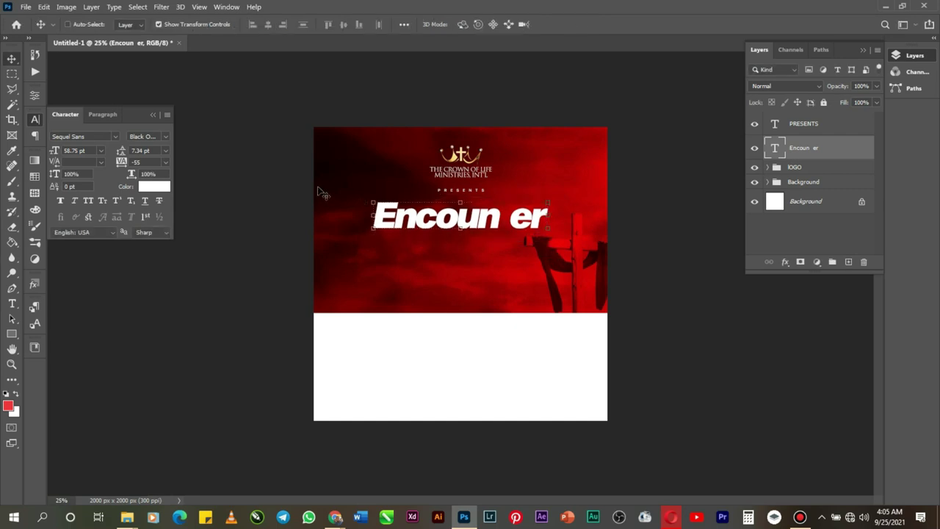
Step: Place Cross.png into the flyer as an embedded image
left_click(25, 7)
left_click(50, 240)
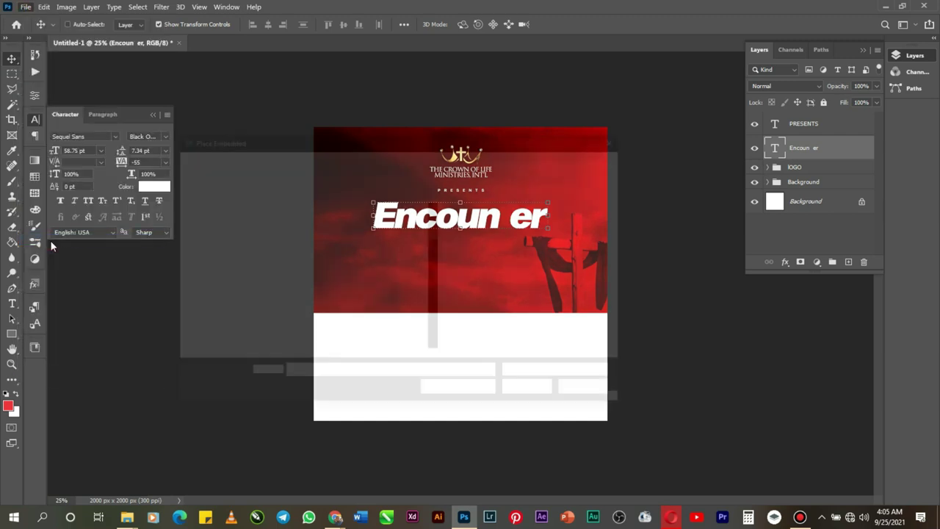
scroll(384, 299, "down", 3)
left_click(323, 252)
double_click(323, 252)
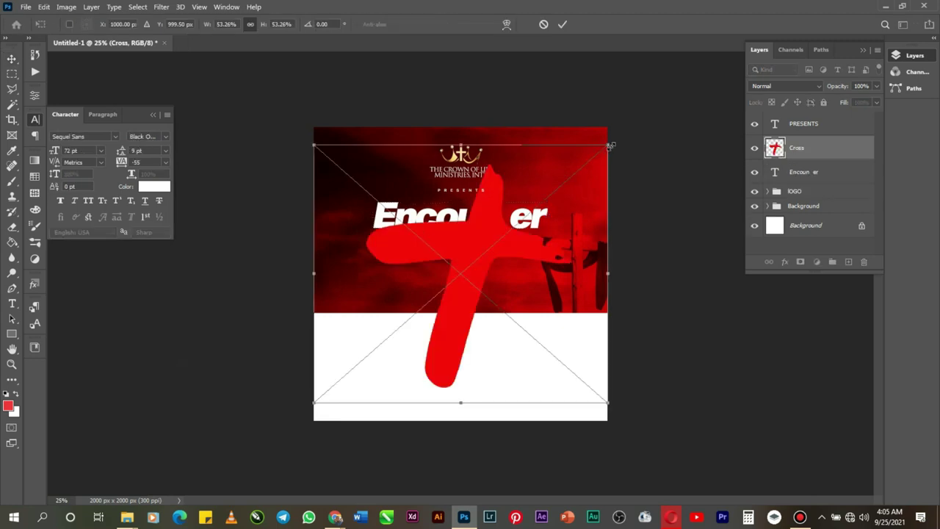
Step: Shrink the cross and move it into the missing t gap of the title
left_click_drag(608, 146, 485, 254)
left_click_drag(460, 294, 527, 225)
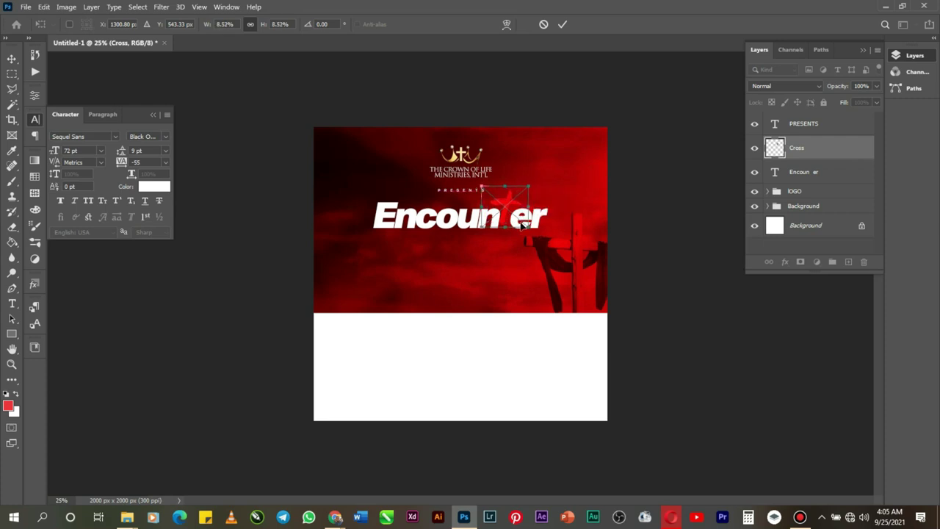
left_click_drag(505, 215, 508, 218)
left_click(11, 365)
Step: Zoom in and enlarge the cross slightly to about 10.04%, then commit
left_click(534, 227)
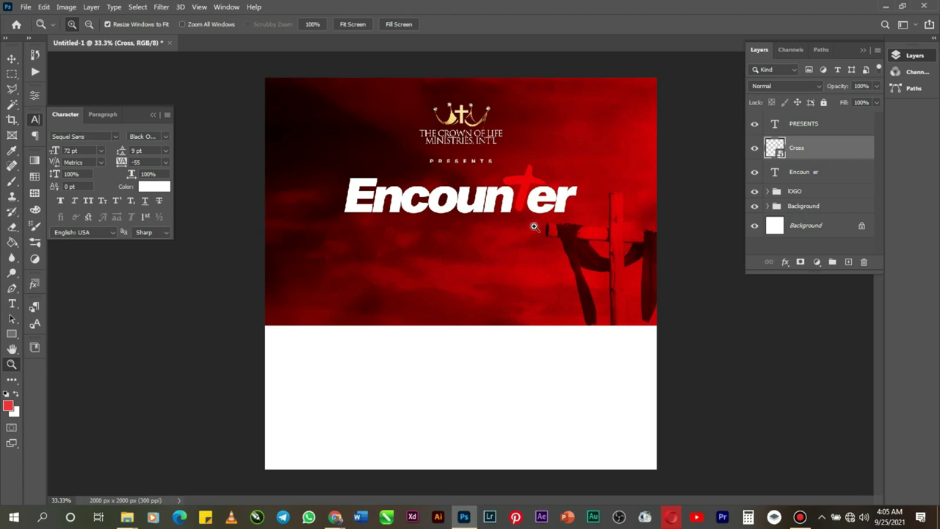
left_click(534, 226)
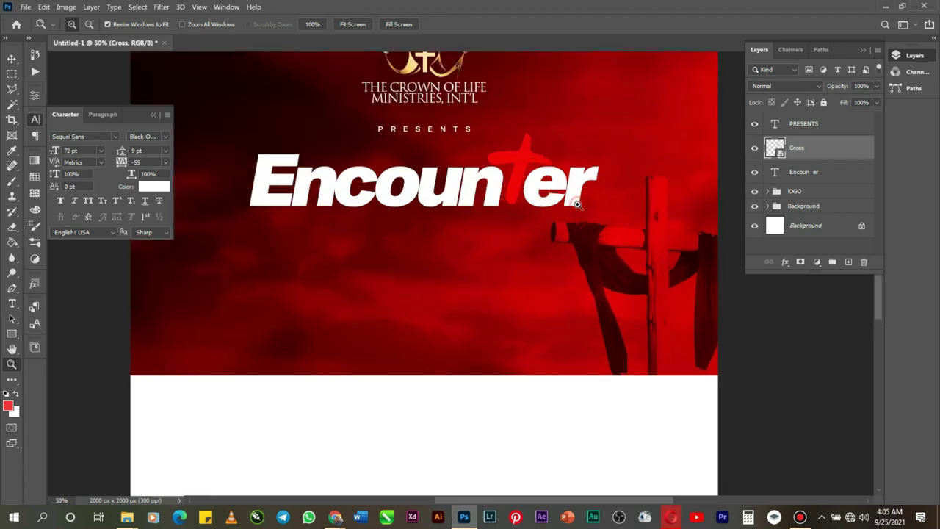
left_click(578, 204)
left_click(579, 206)
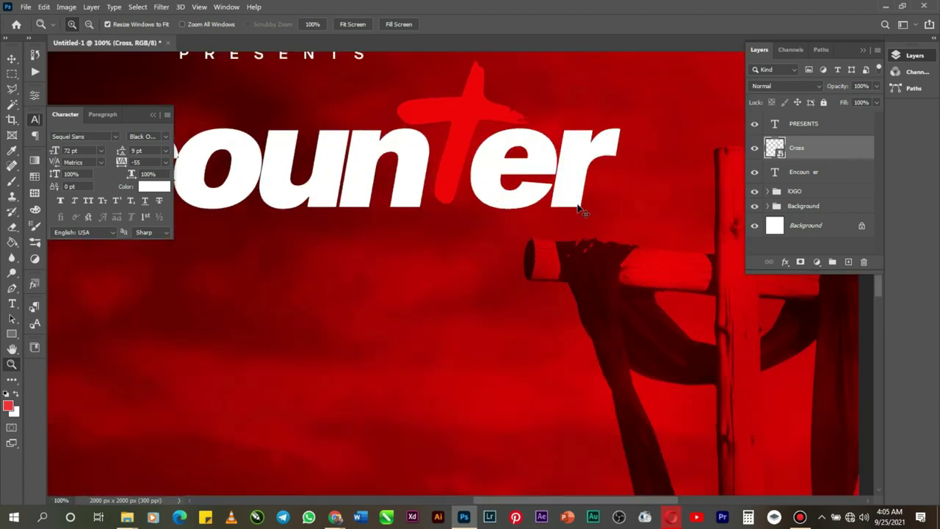
key("ctrl+t")
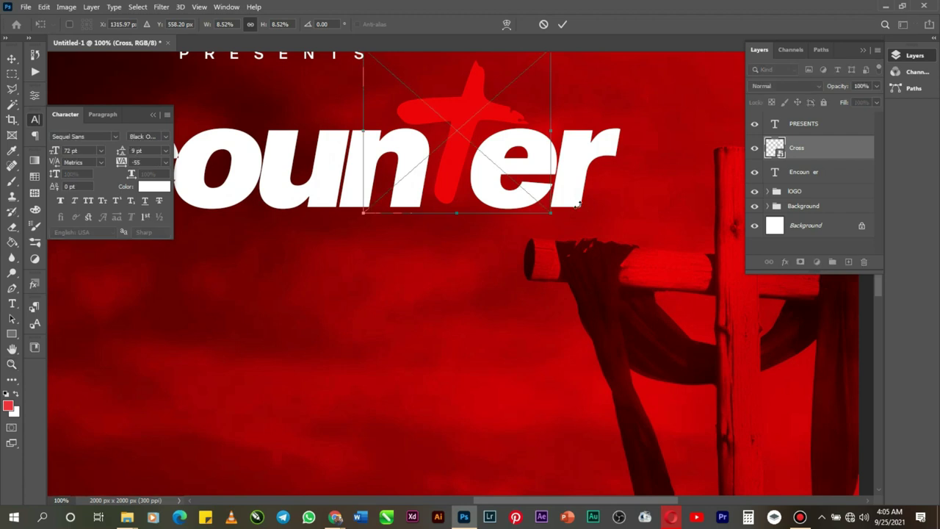
left_click_drag(550, 212, 565, 229)
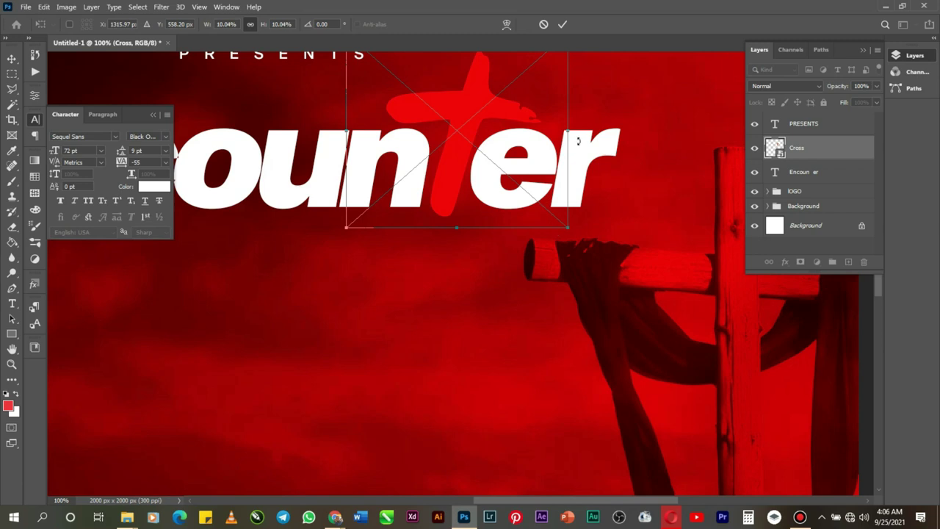
left_click(562, 25)
Step: Give the Cross layer a #f6ce2d yellow Color Overlay through Blending Options
key("z")
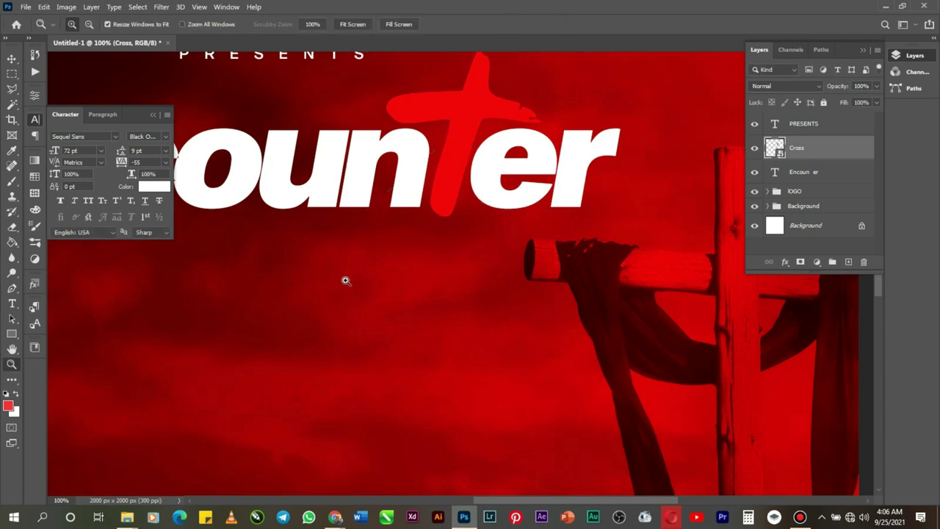
right_click(812, 153)
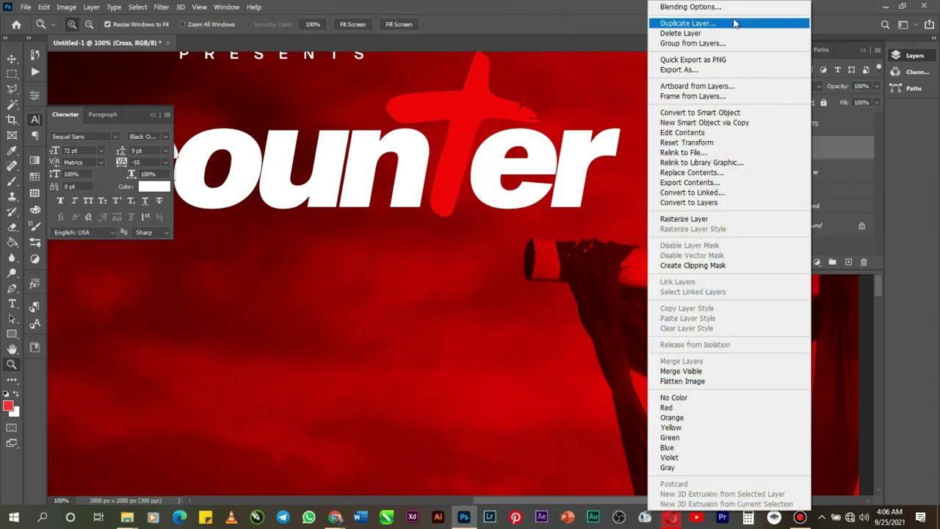
left_click(727, 9)
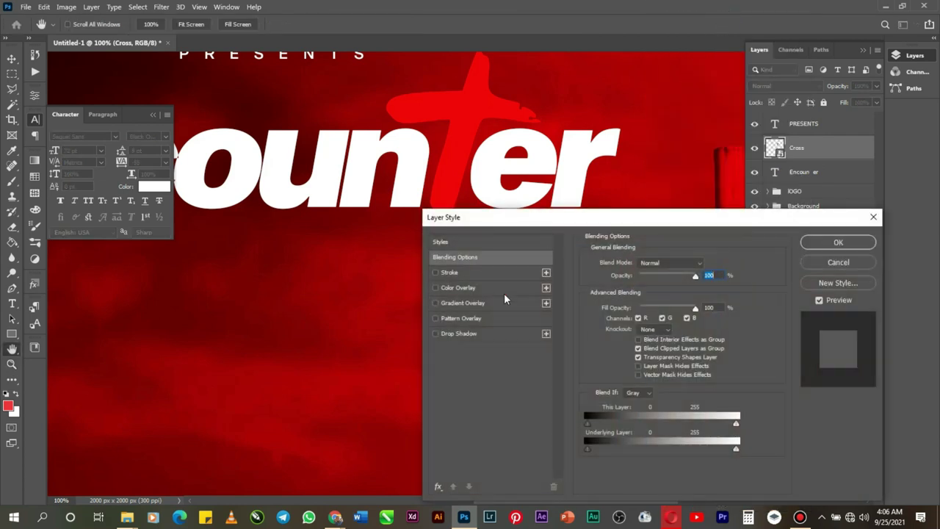
left_click(504, 293)
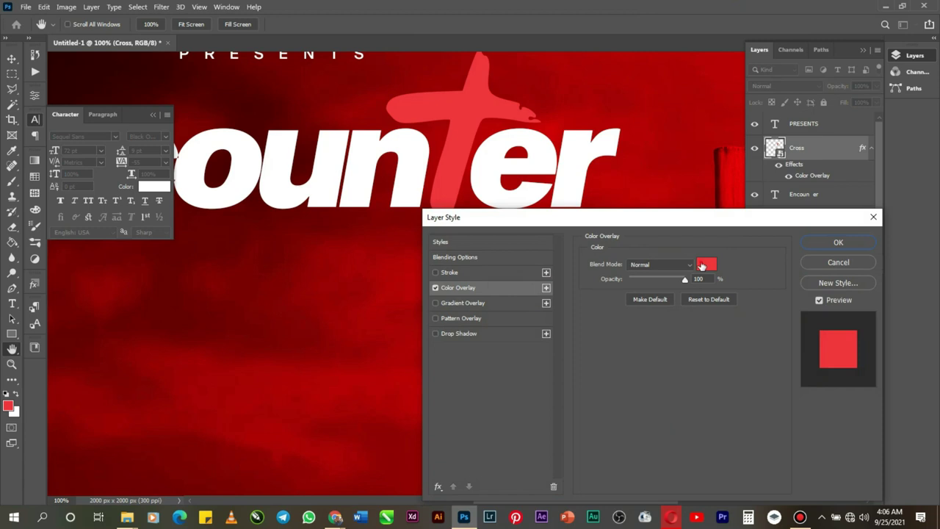
left_click(706, 265)
left_click_drag(792, 372, 795, 412)
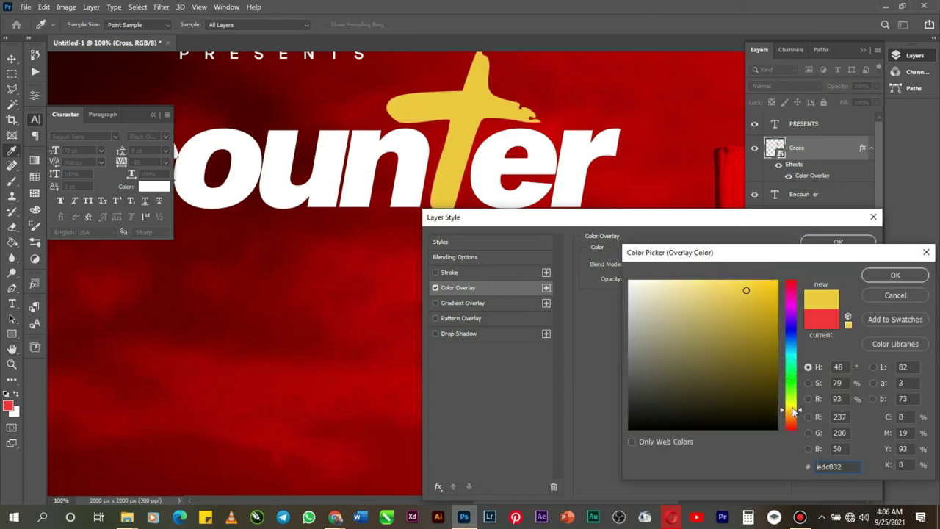
left_click(751, 286)
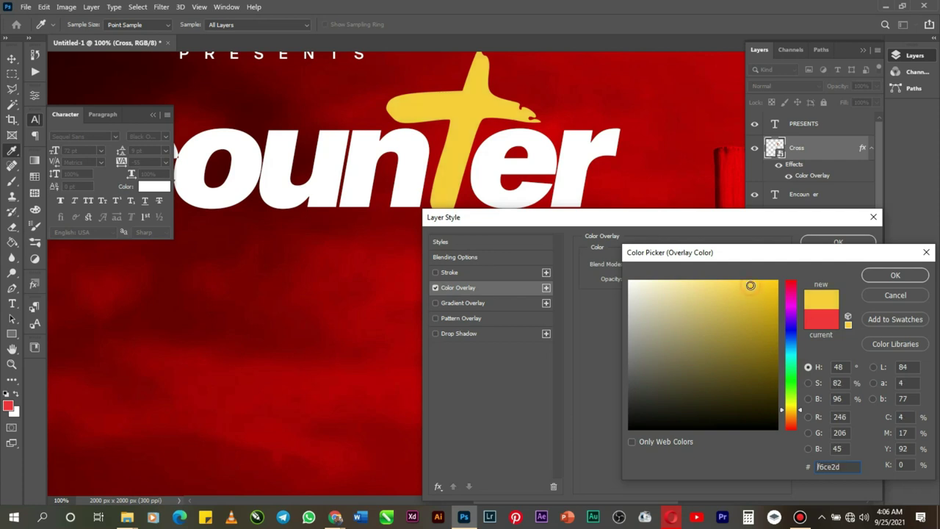
left_click(882, 276)
left_click(838, 250)
key("z")
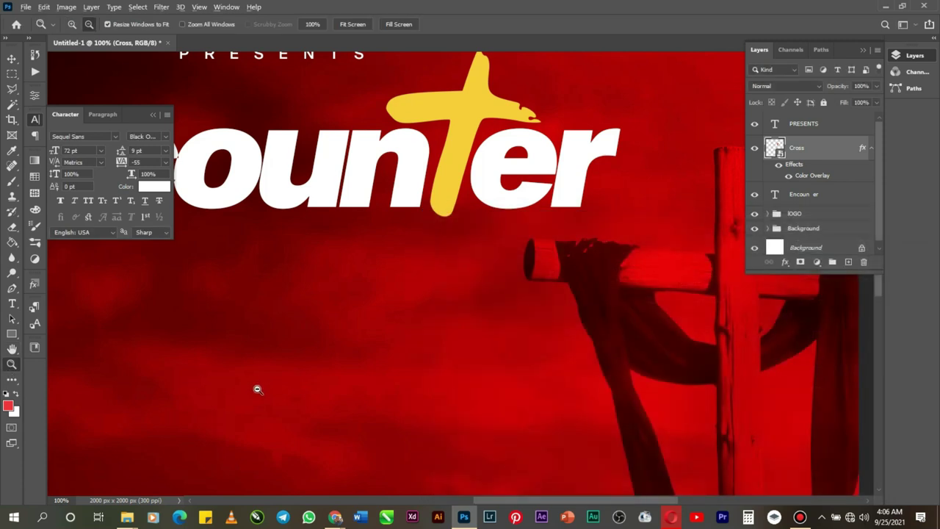
Step: Duplicate the Encounter title layer, move the copy just below it, and retype it as 'Retreat'
left_click(318, 378, "alt")
left_click(401, 369, "alt")
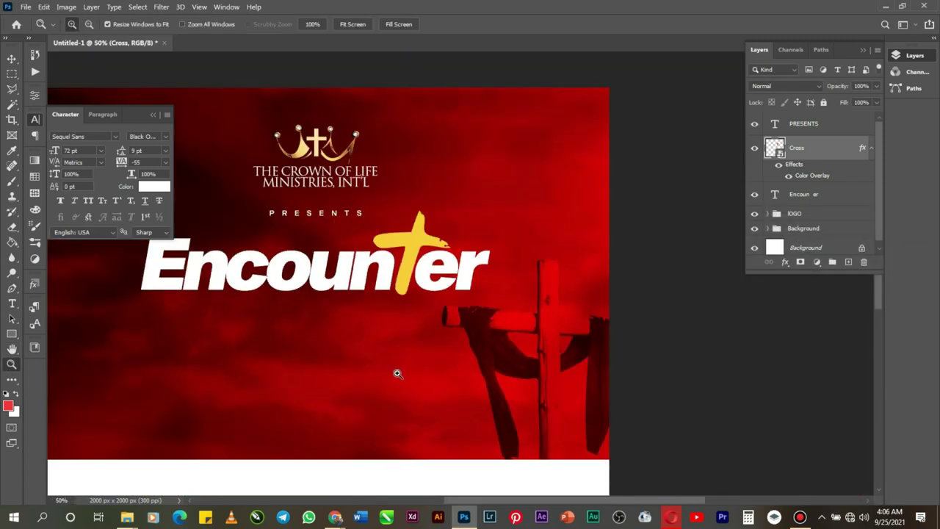
left_click(799, 197)
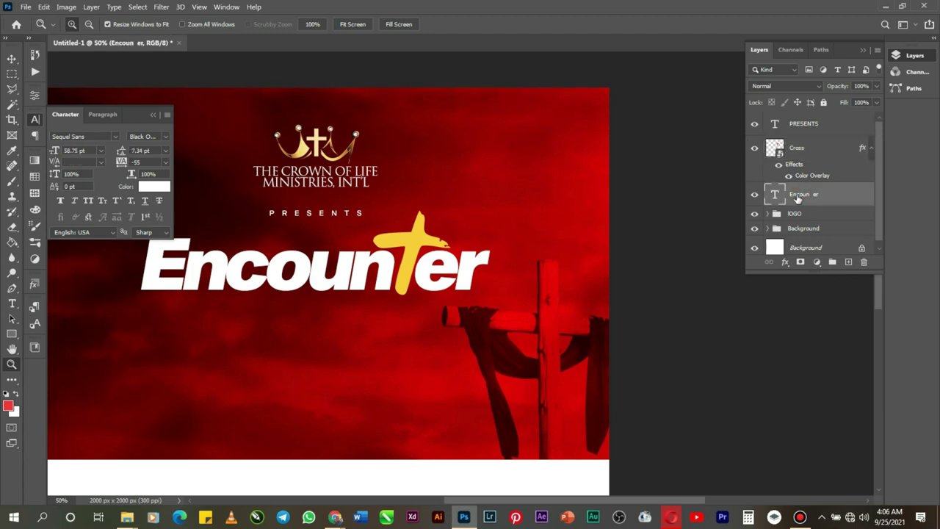
key("ctrl+j")
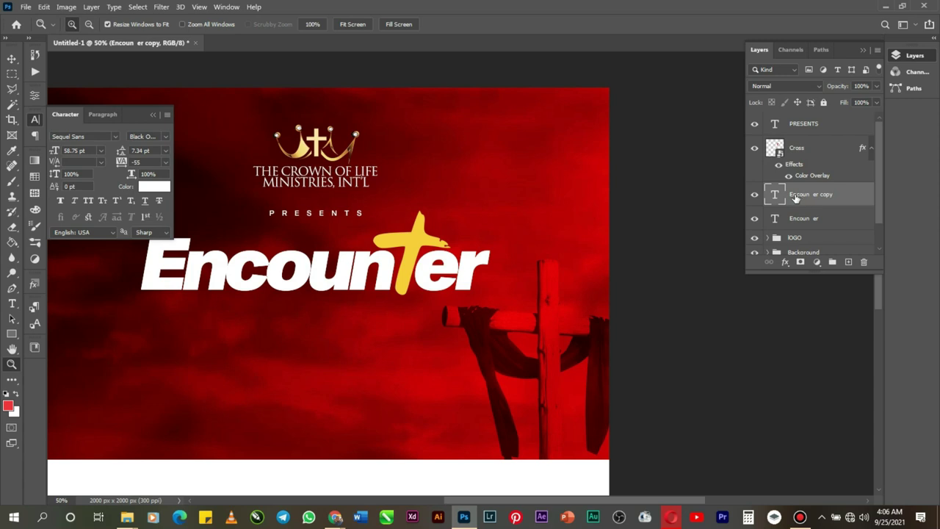
left_click(12, 58)
left_click_drag(342, 279, 342, 336)
double_click(342, 323)
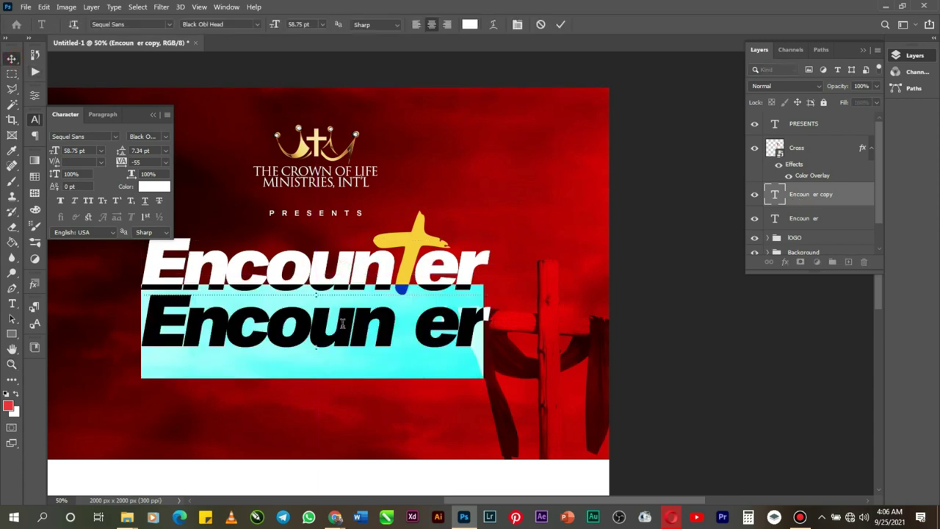
type("R")
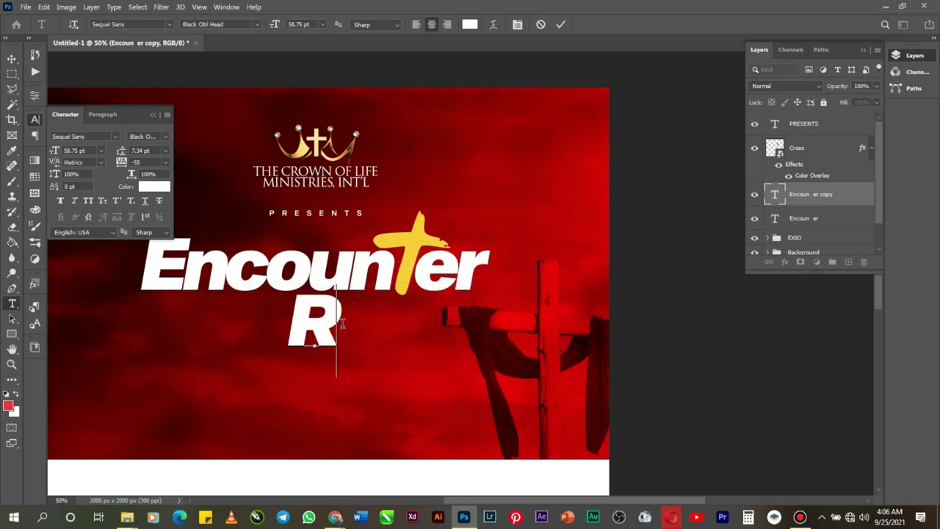
type("etr")
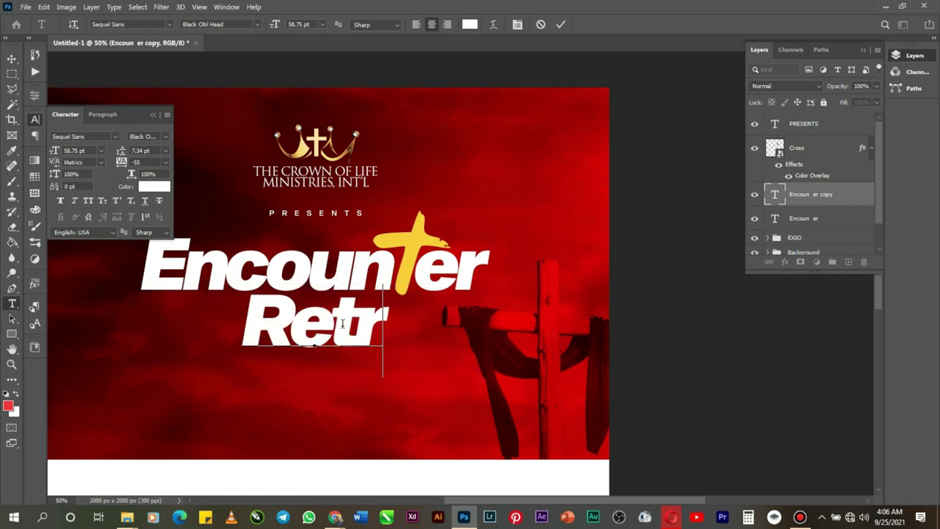
type("eat")
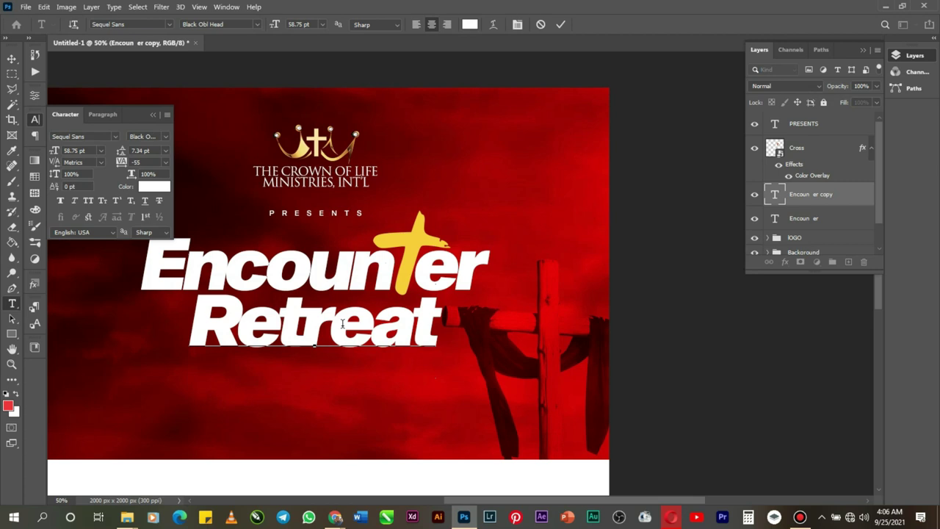
Step: Commit the Retreat text and centre it horizontally on the canvas
left_click(561, 24)
key("v")
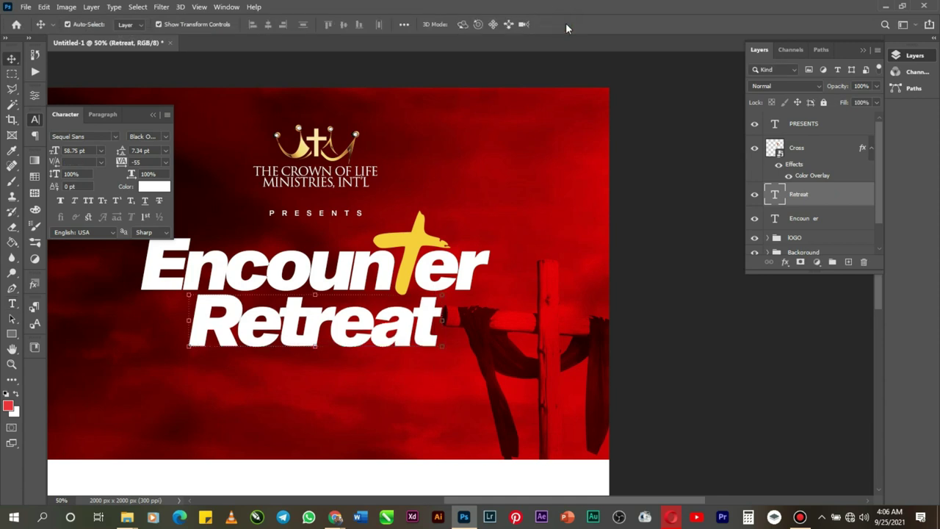
key("ctrl+a")
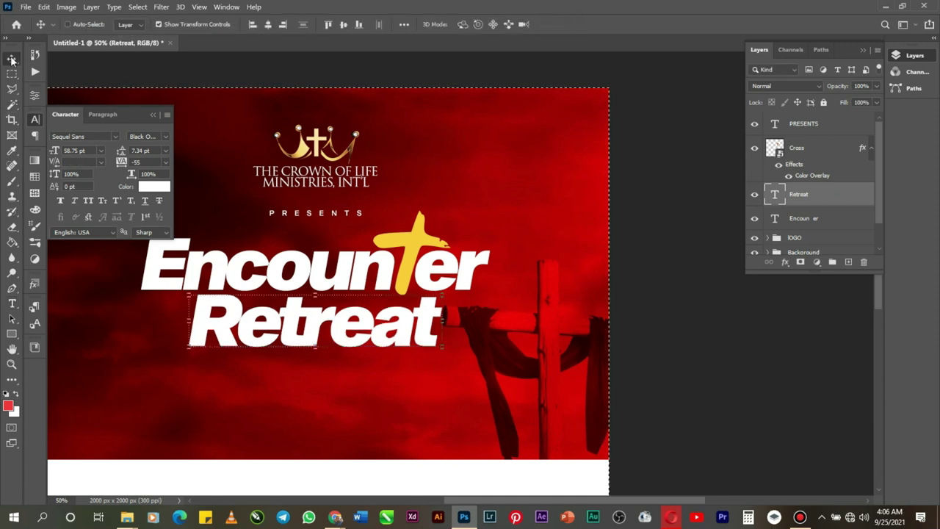
left_click(269, 26)
key("ctrl+d")
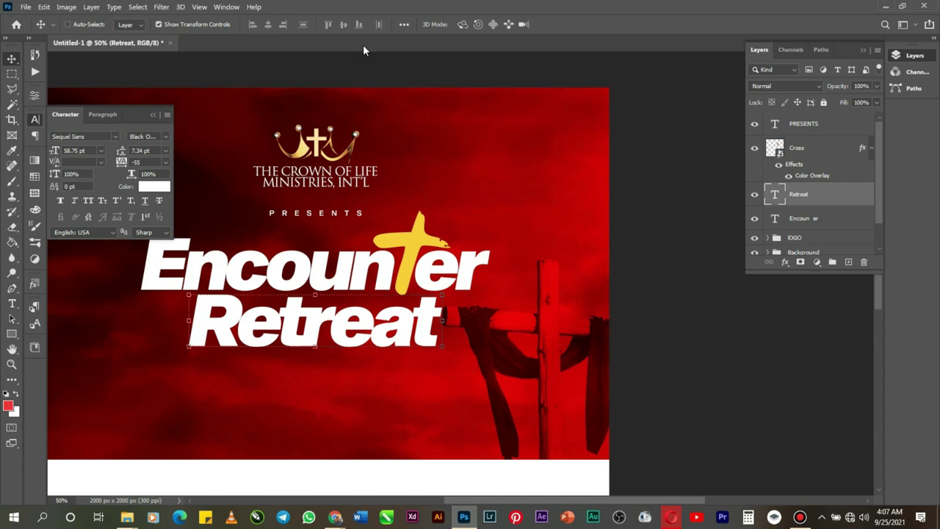
Step: Shift the Cross Background layer about 32 px to the right
right_click(547, 347)
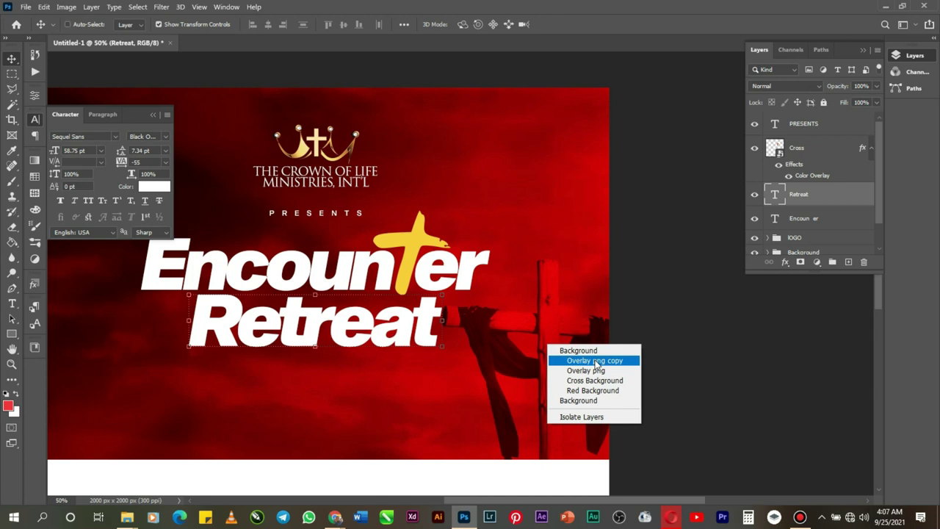
left_click(596, 381)
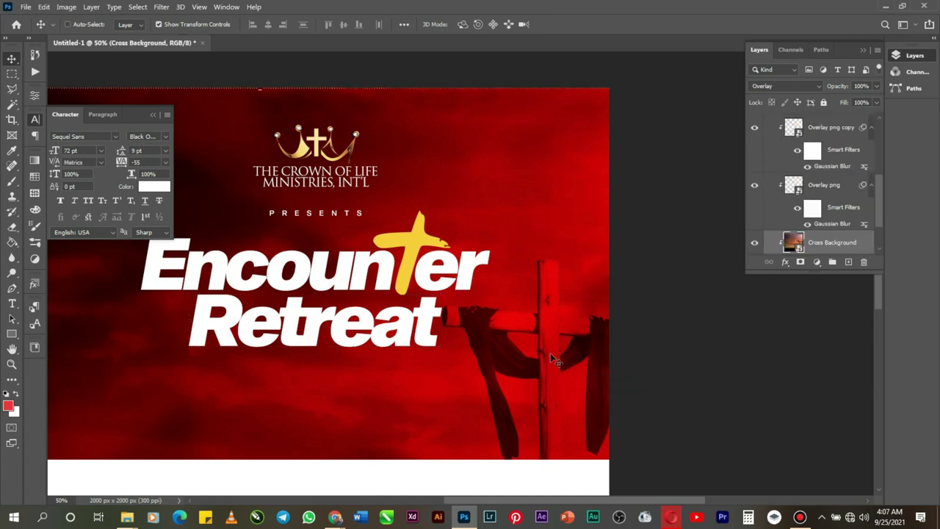
left_click_drag(551, 359, 561, 358)
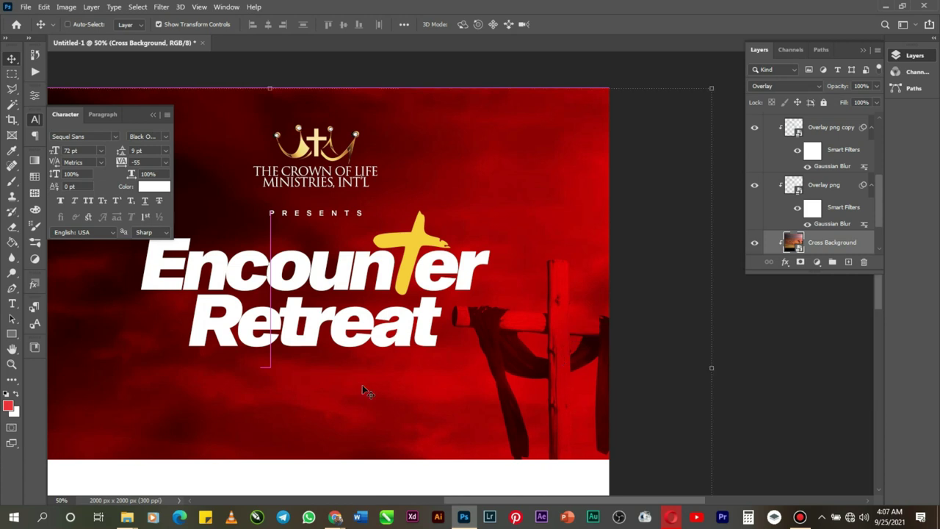
Step: Zoom the canvas out to 25% so the whole flyer is visible
left_click(10, 365)
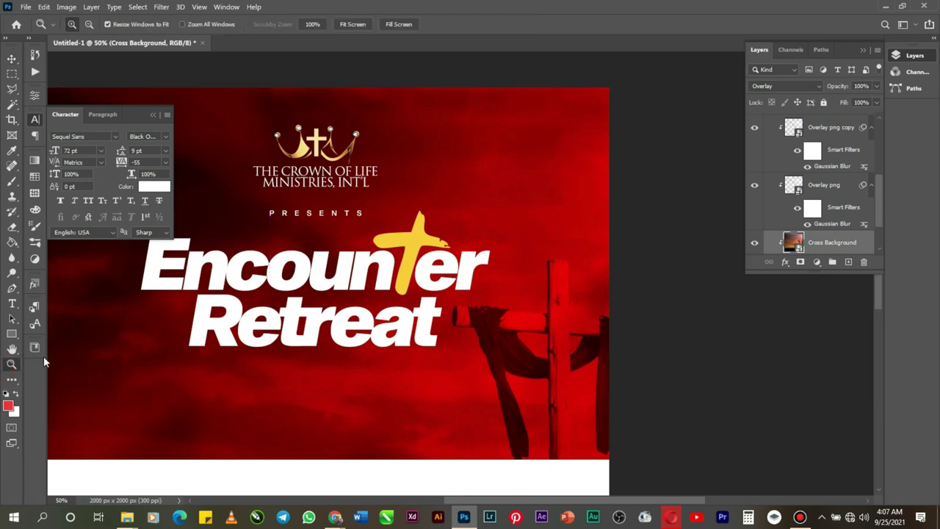
left_click(451, 290, "alt")
left_click(459, 313, "alt")
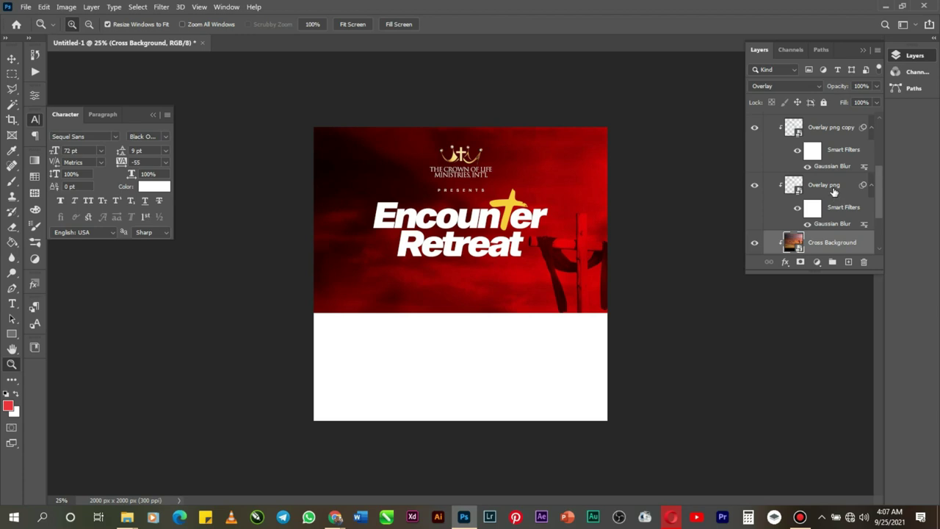
scroll(834, 193, "up", 5)
scroll(779, 239, "down", 1)
Step: Enlarge the Layers panel and select the Cross, Retreat and Encounter layers together
left_click(767, 229)
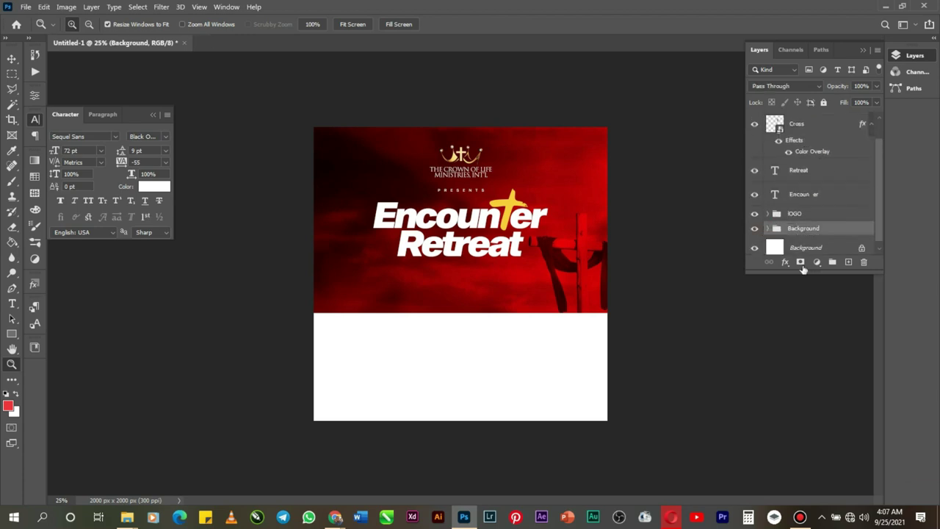
left_click_drag(804, 272, 806, 409)
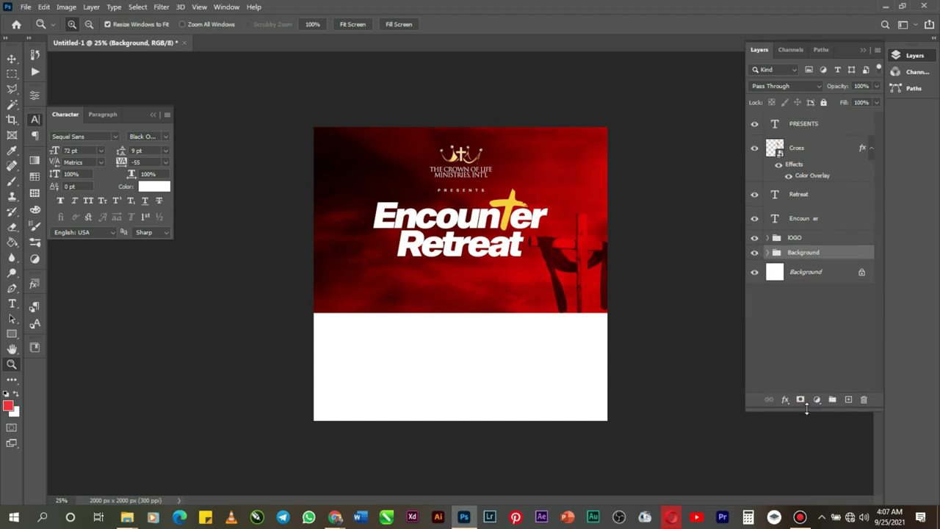
left_click(808, 150)
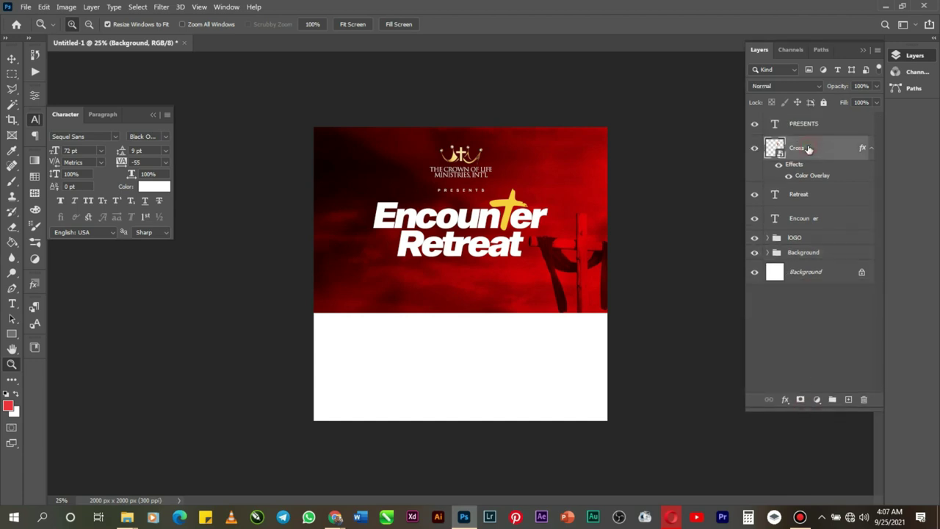
left_click(806, 195, "shift")
left_click(808, 219, "shift")
Step: Convert the selected title layers into one Cross smart object and duplicate it
right_click(808, 219)
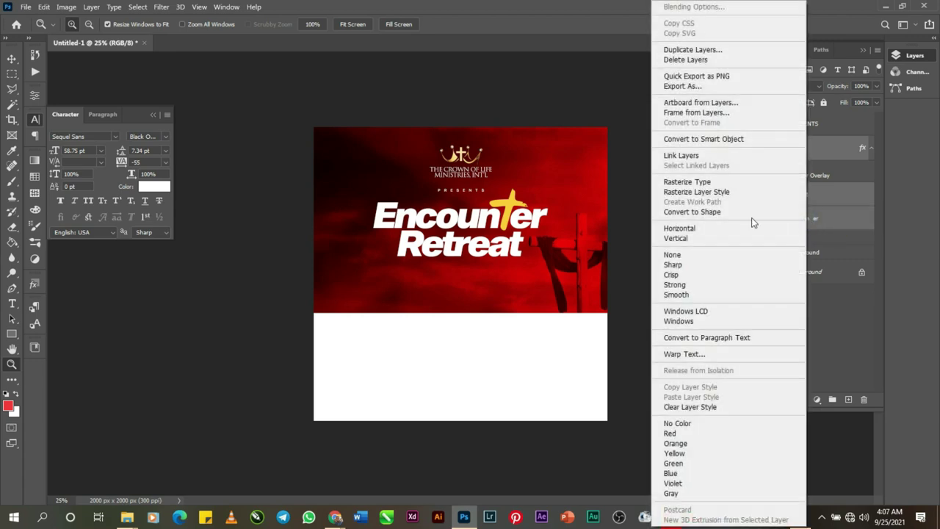
left_click(688, 139)
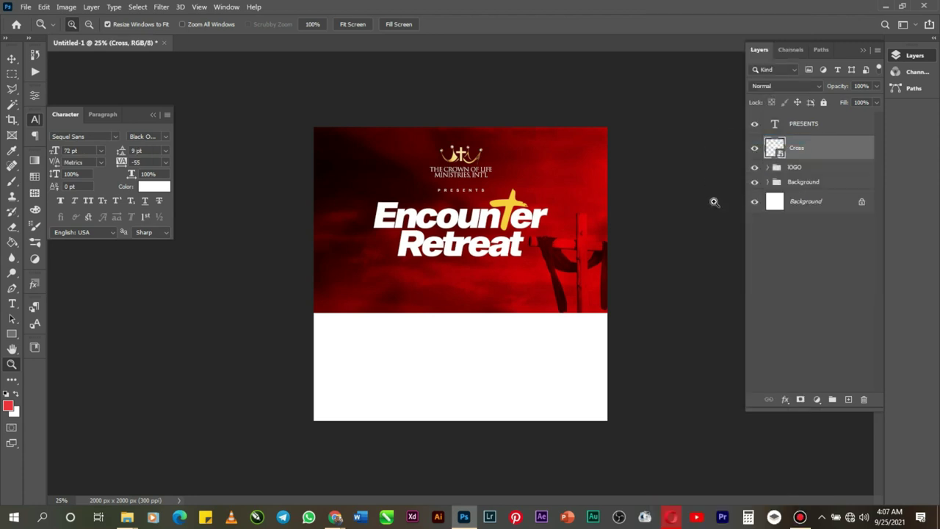
key("ctrl+j")
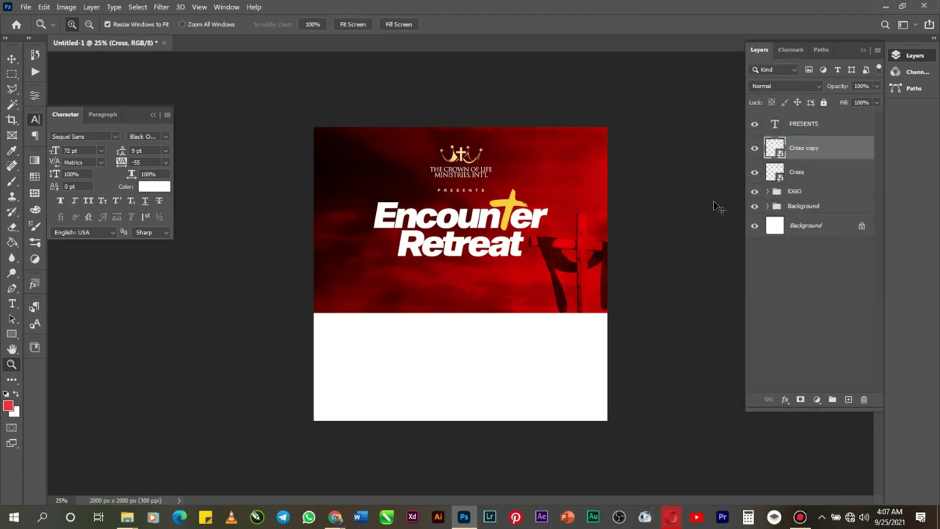
Step: Give the Cross copy a 6.2 px Gaussian Blur and set its blend mode to Screen
left_click(161, 7)
mouse_move(235, 157)
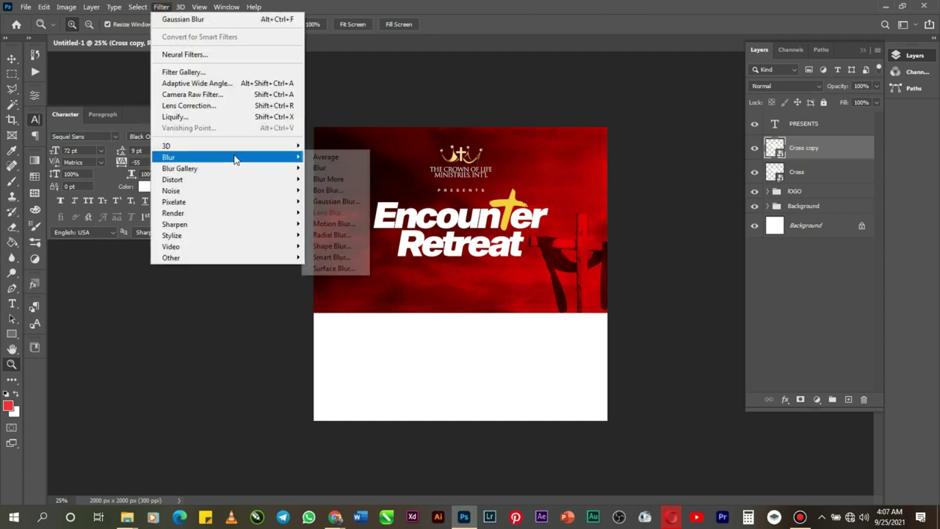
left_click(353, 201)
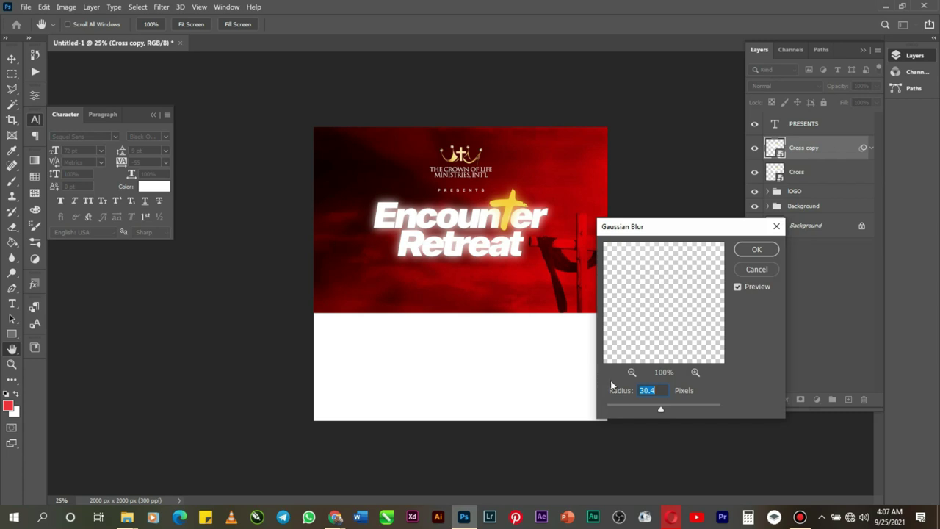
left_click(642, 409)
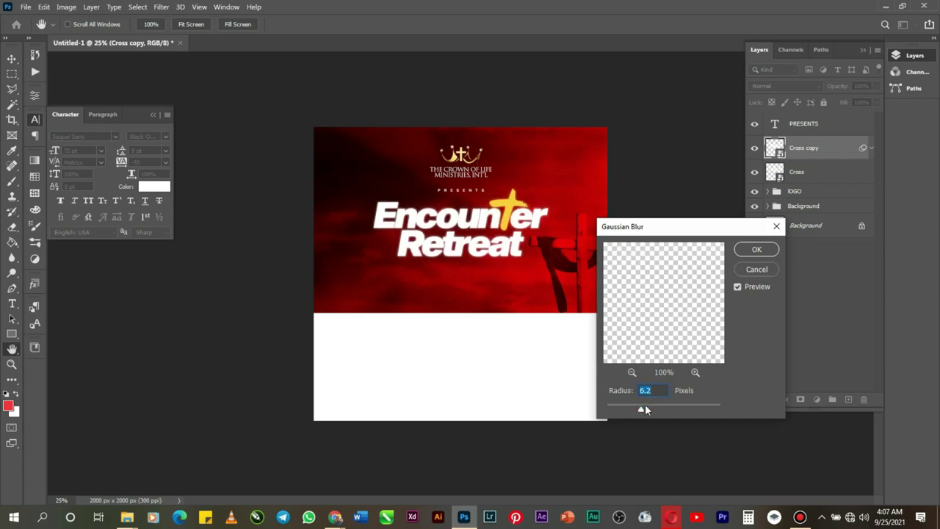
left_click(755, 254)
left_click(799, 84)
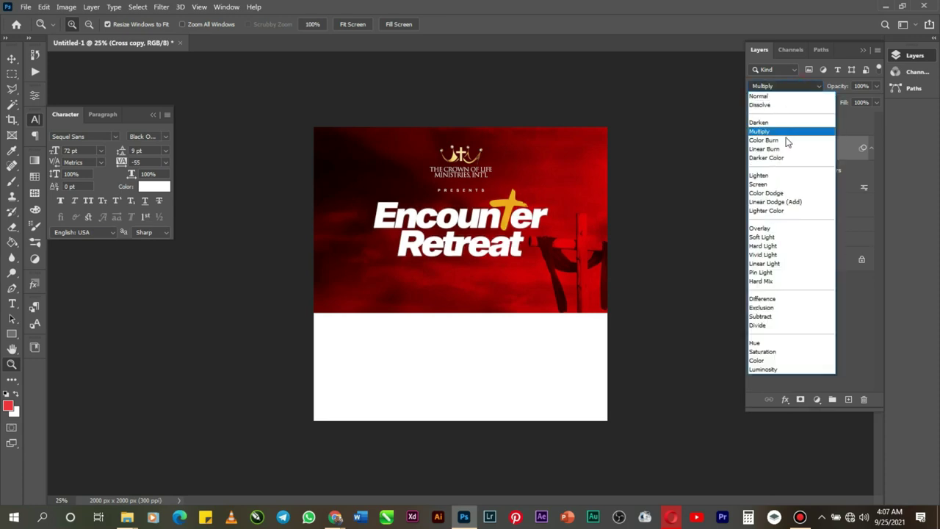
left_click(761, 184)
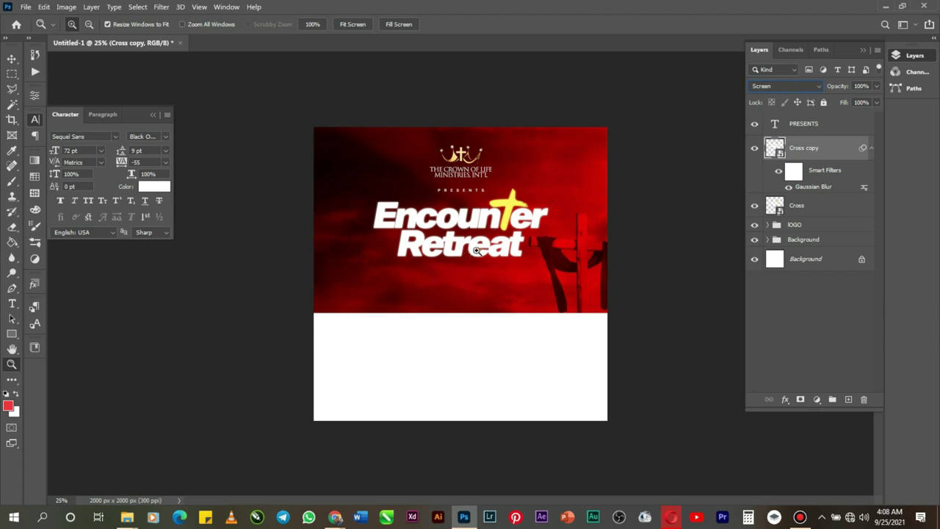
Step: Zoom to 50% and type 'A 72 Hours of Total Transformation' on a new text layer below Retreat
left_click(493, 287)
left_click(493, 287)
left_click(12, 304)
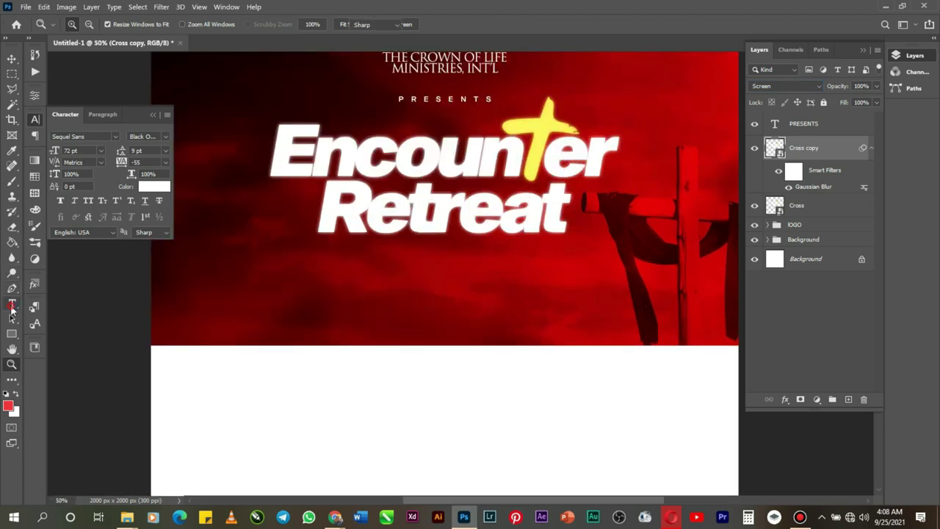
left_click(372, 271)
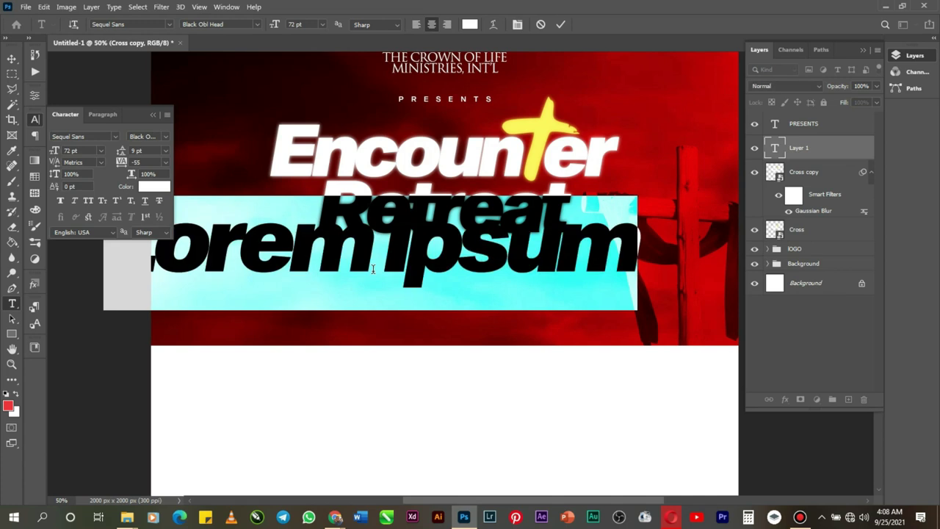
type("a")
key("BackSpace")
type("A ")
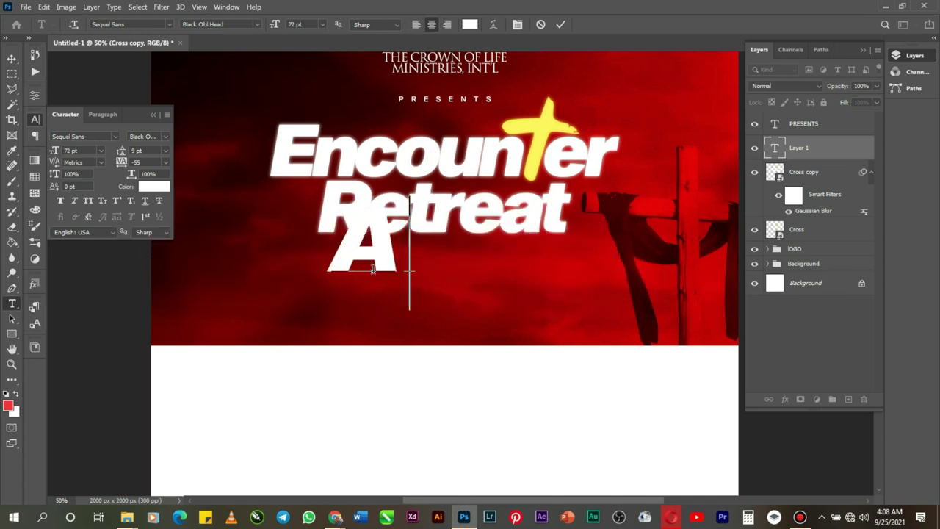
type("72")
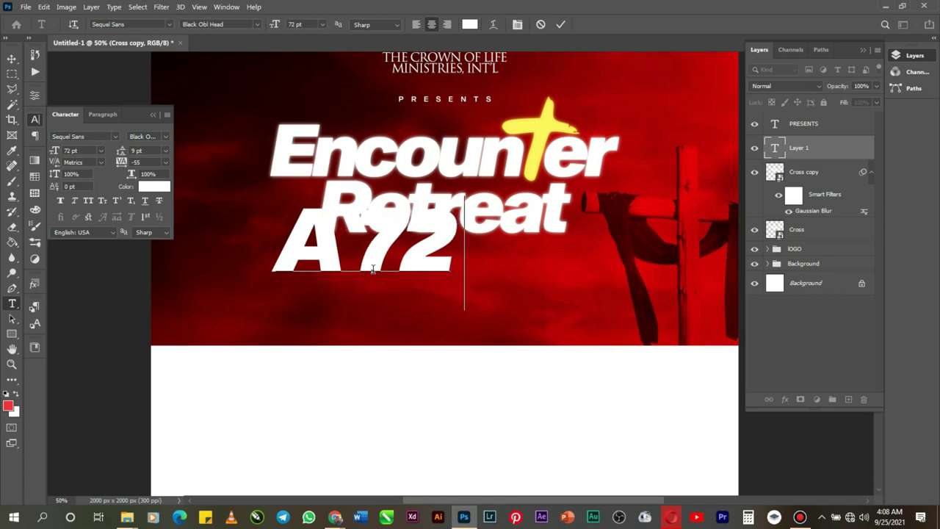
type("H")
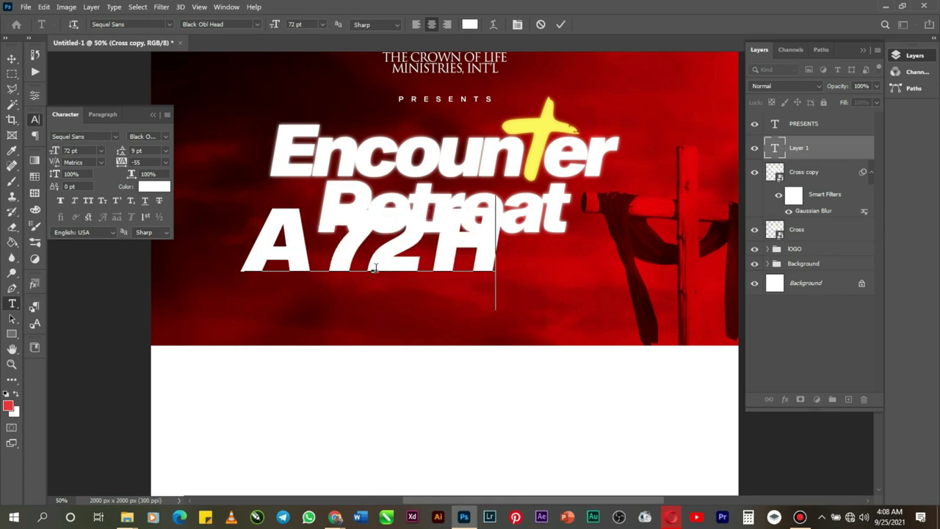
type("o")
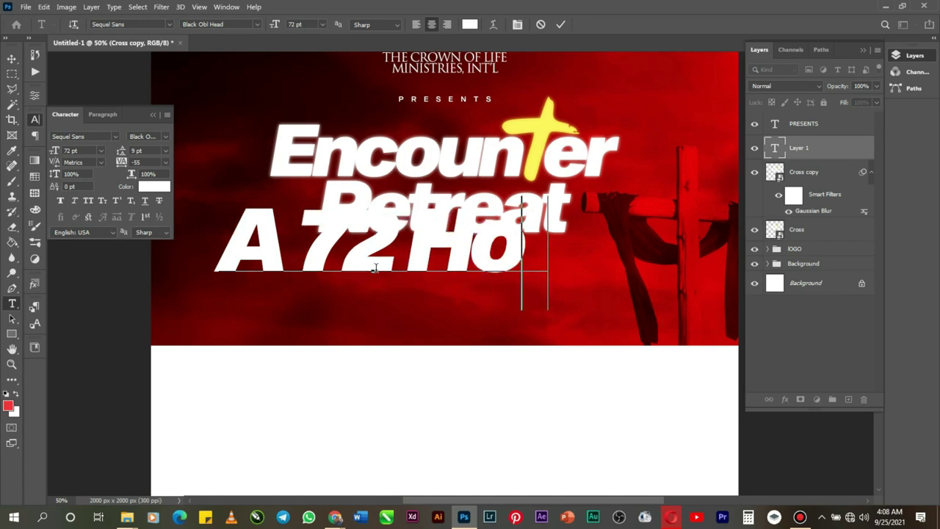
type("urs")
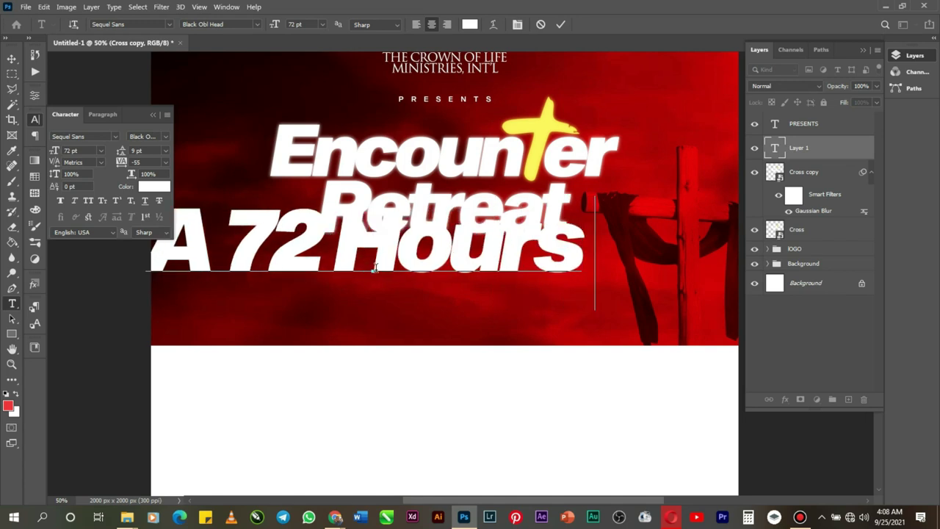
type(" of T")
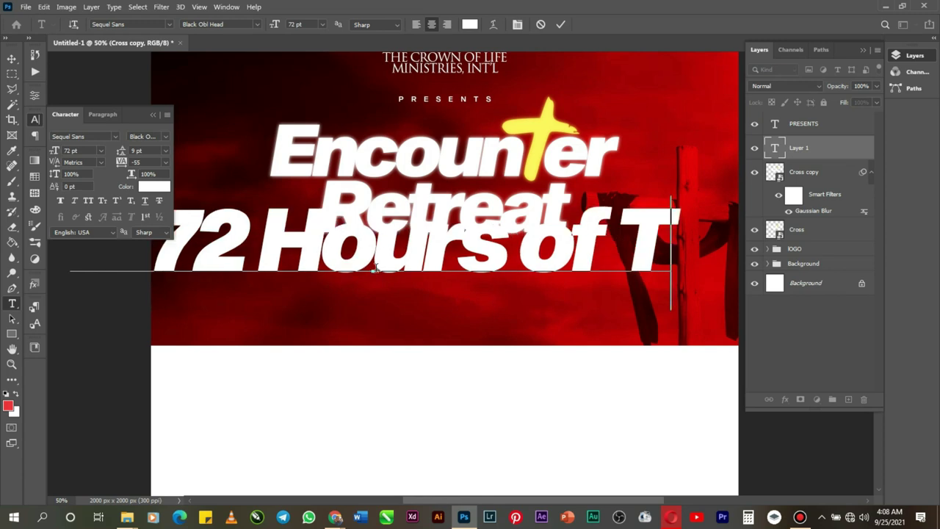
type("otal")
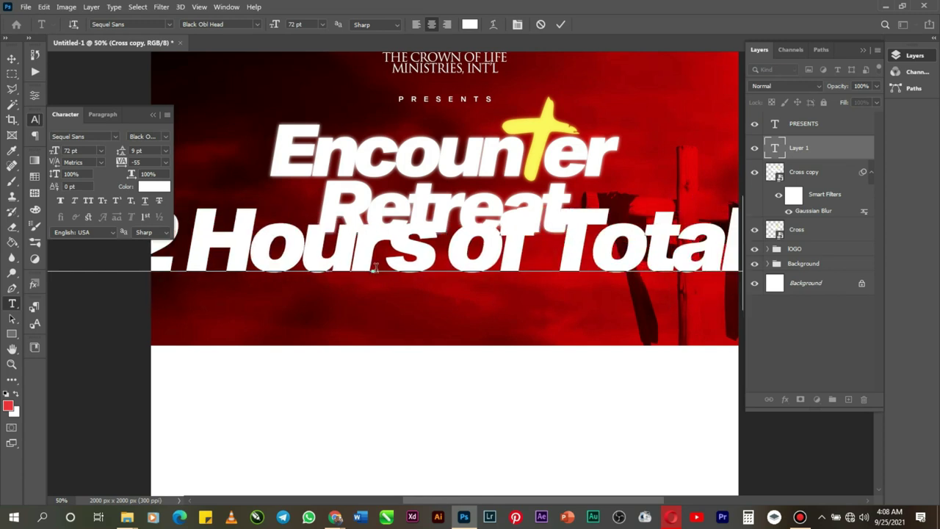
type(" T")
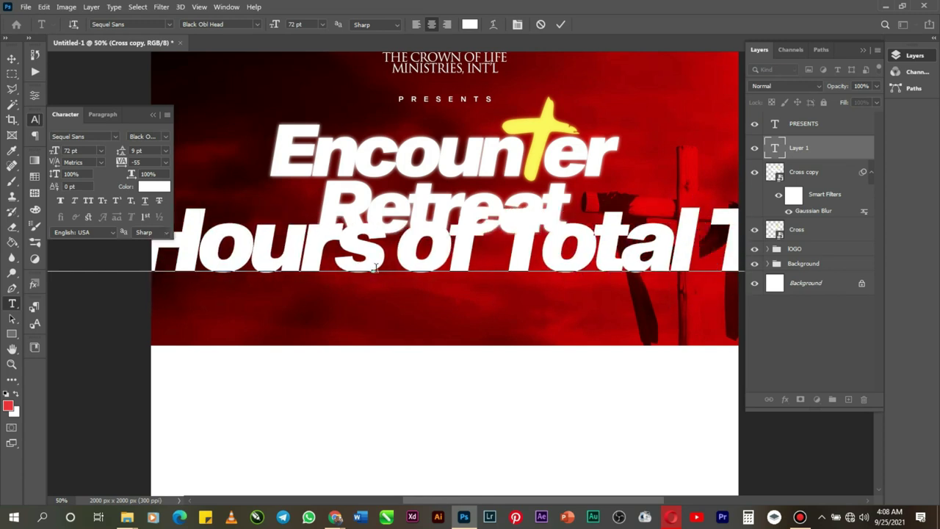
type("ra")
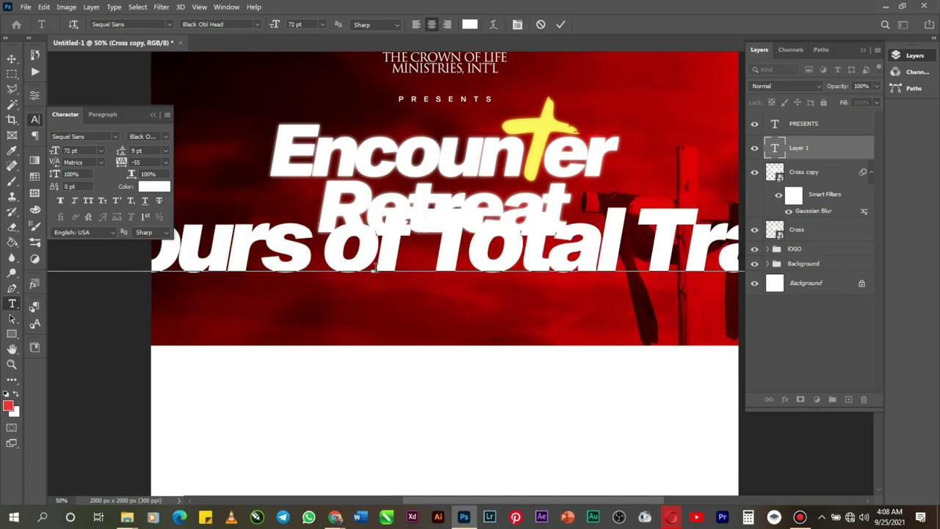
type("nsformat")
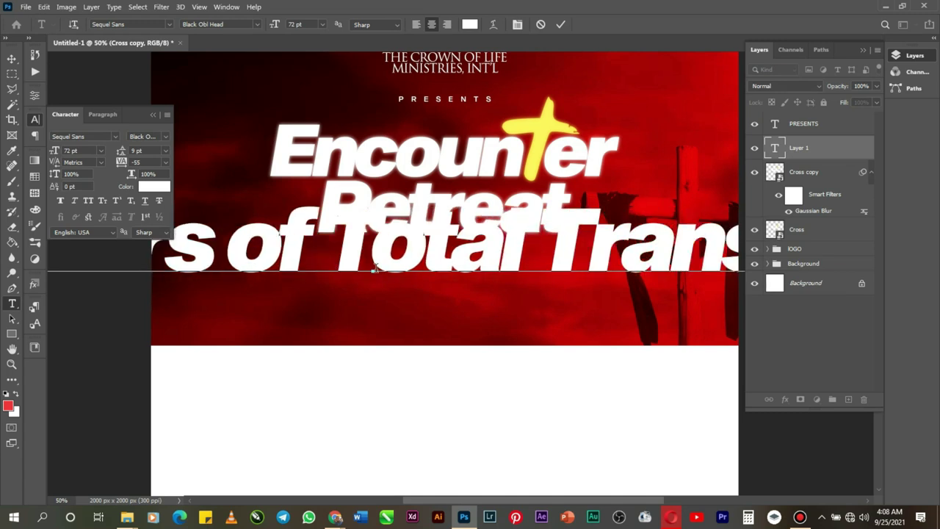
type("ion")
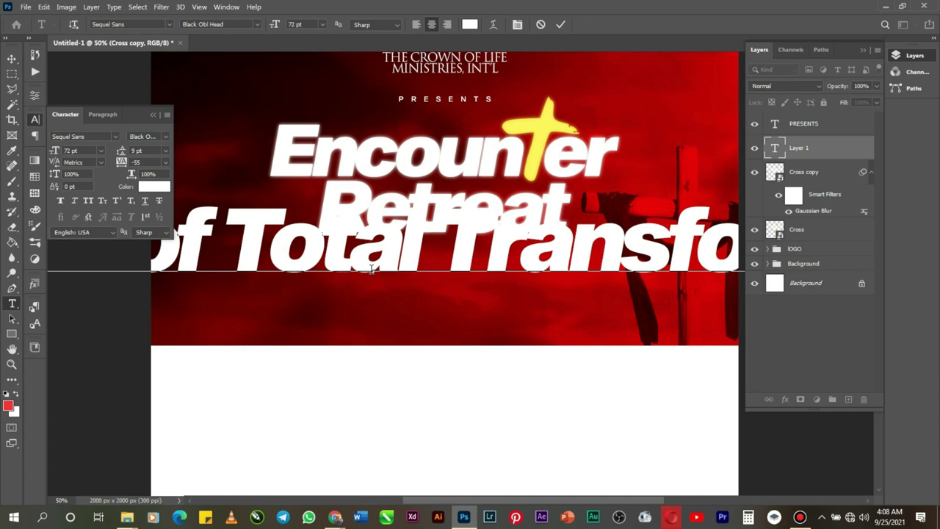
right_click(371, 270)
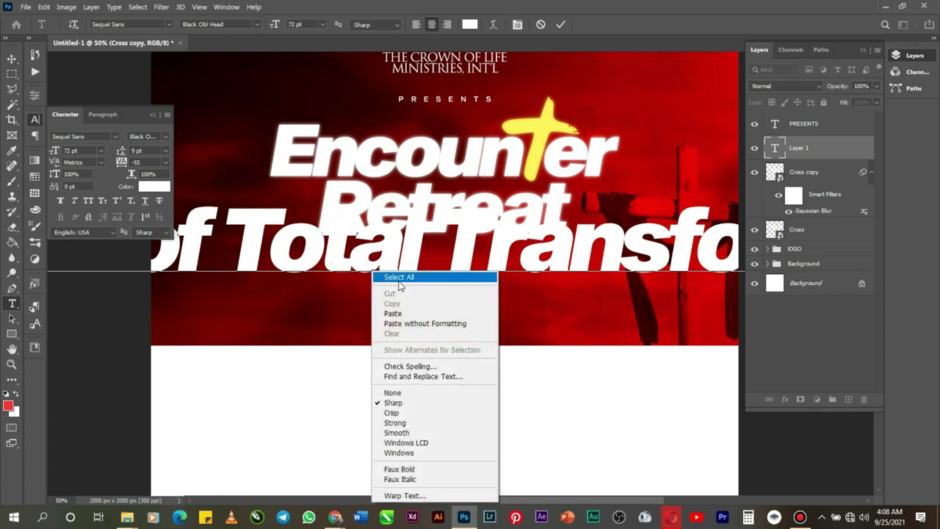
Step: Give the whole tagline 100 tracking, Oblique Body style and a 16 pt size
left_click(400, 276)
left_click(166, 162)
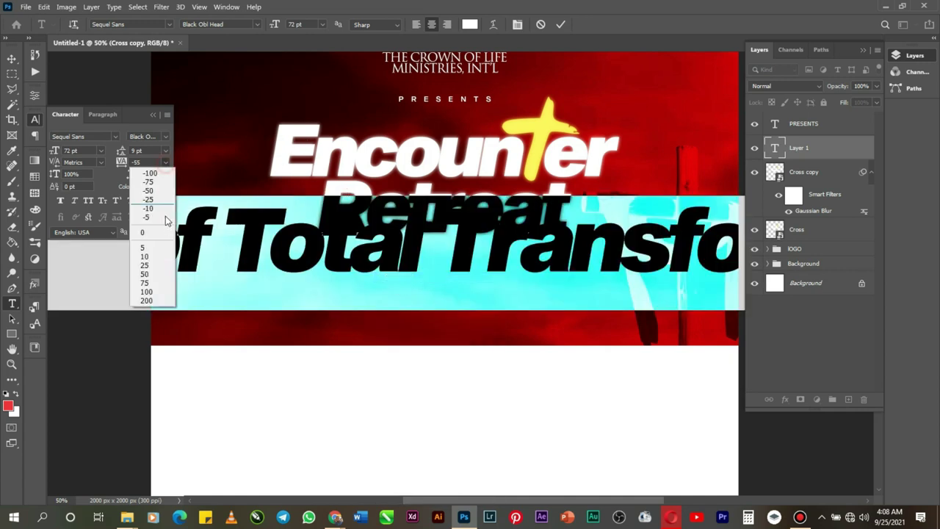
left_click(150, 301)
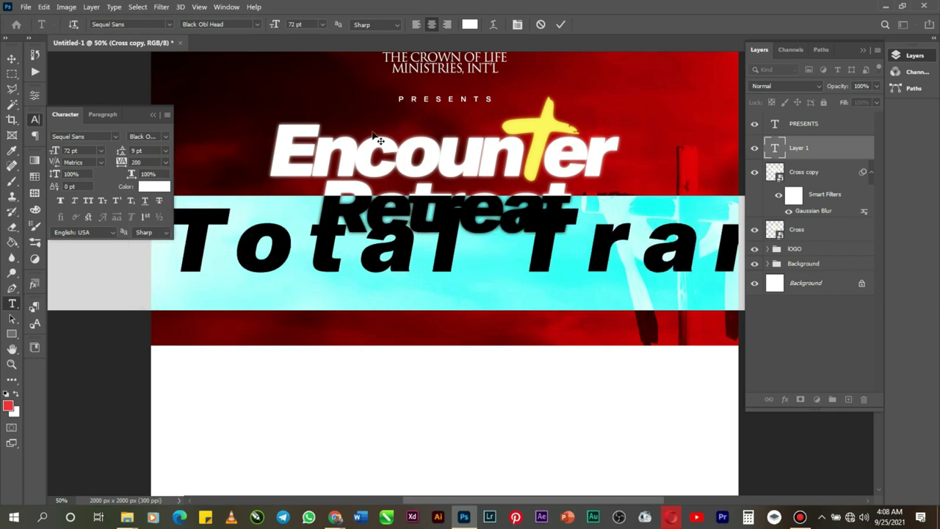
left_click(165, 162)
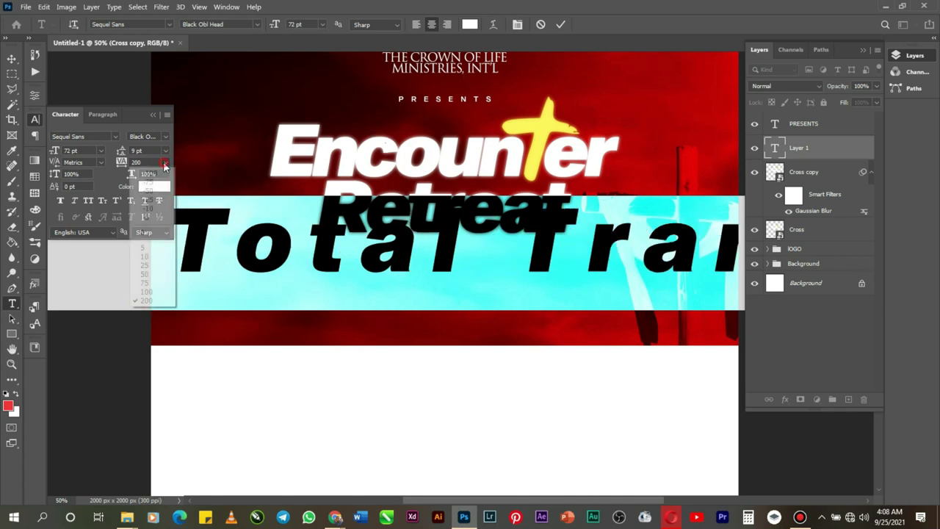
left_click(144, 293)
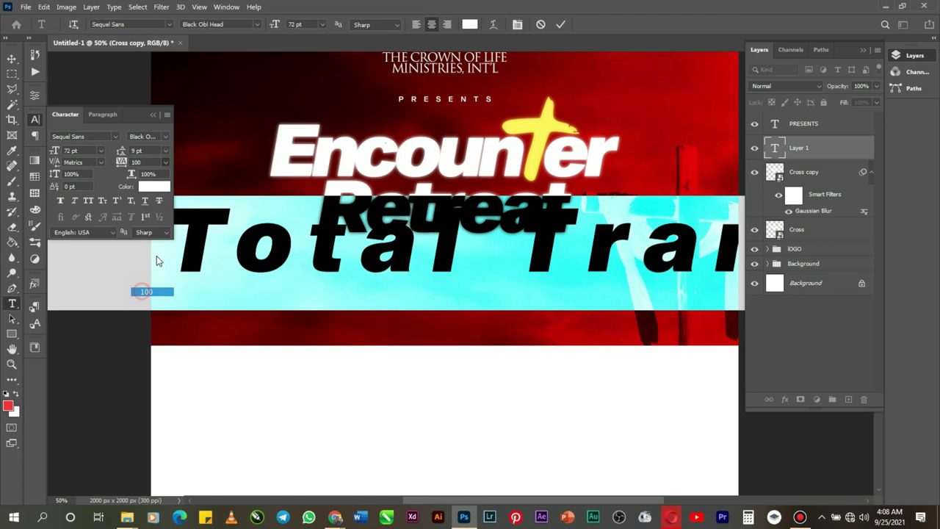
left_click(168, 137)
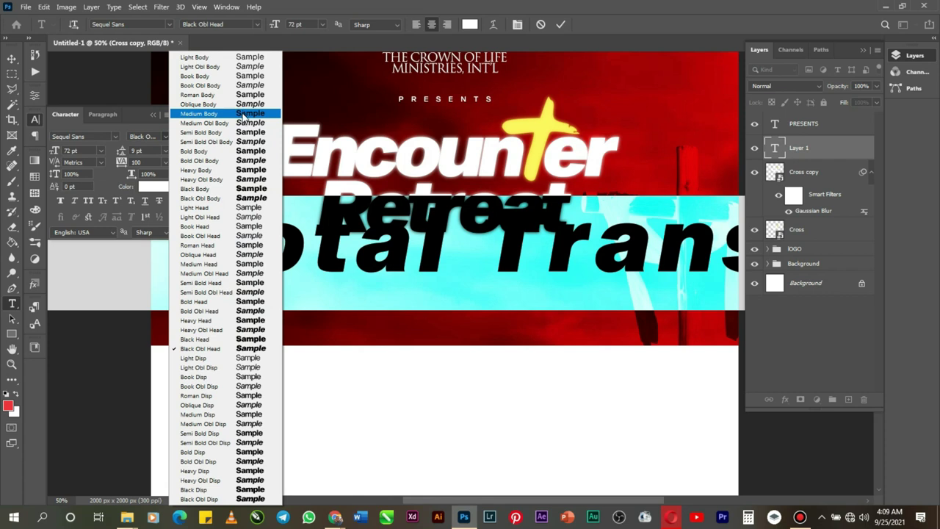
left_click(242, 104)
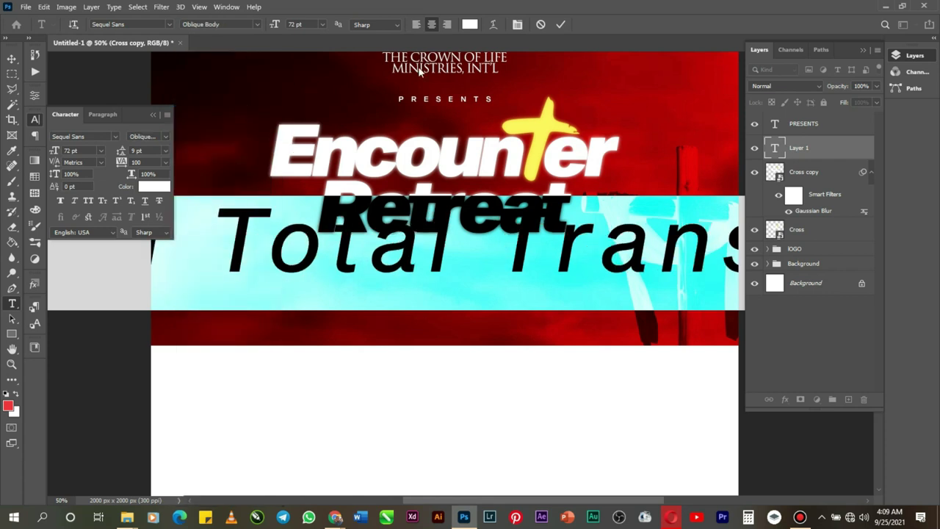
left_click(321, 26)
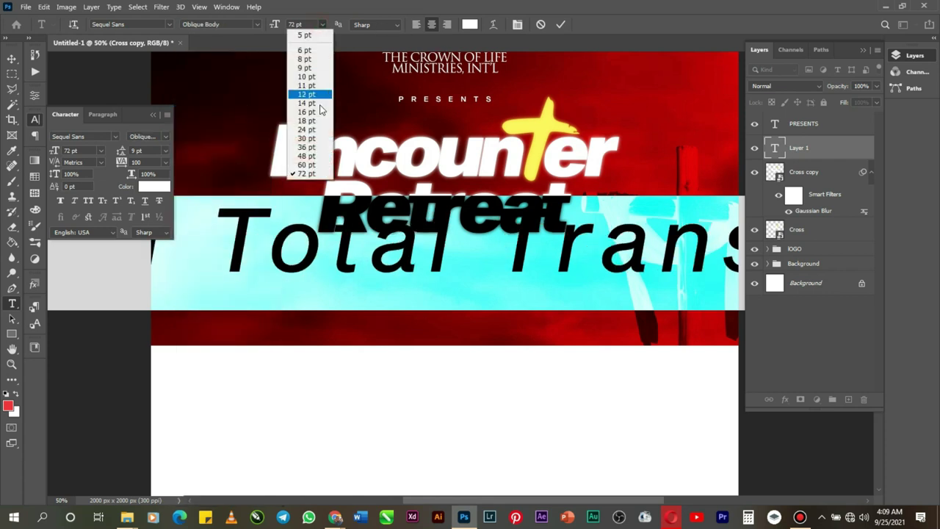
left_click(316, 114)
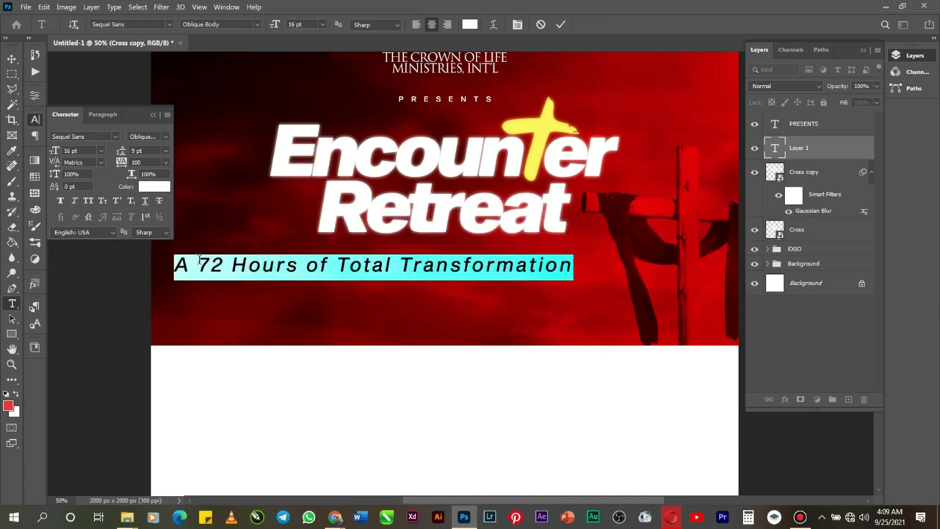
Step: Delete the tagline's leading 'A' and colour the whole line the cross's yellow
left_click_drag(198, 266, 149, 276)
key("BackSpace")
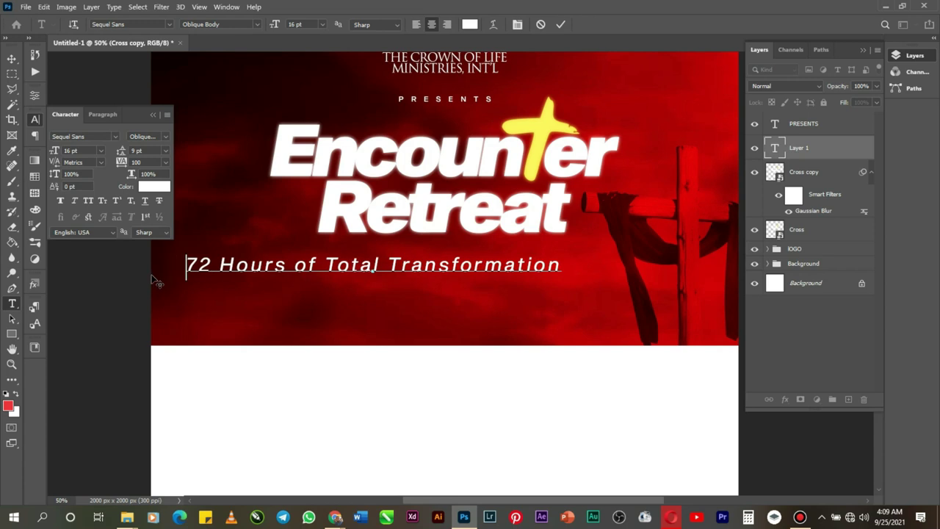
right_click(215, 265)
left_click(248, 269)
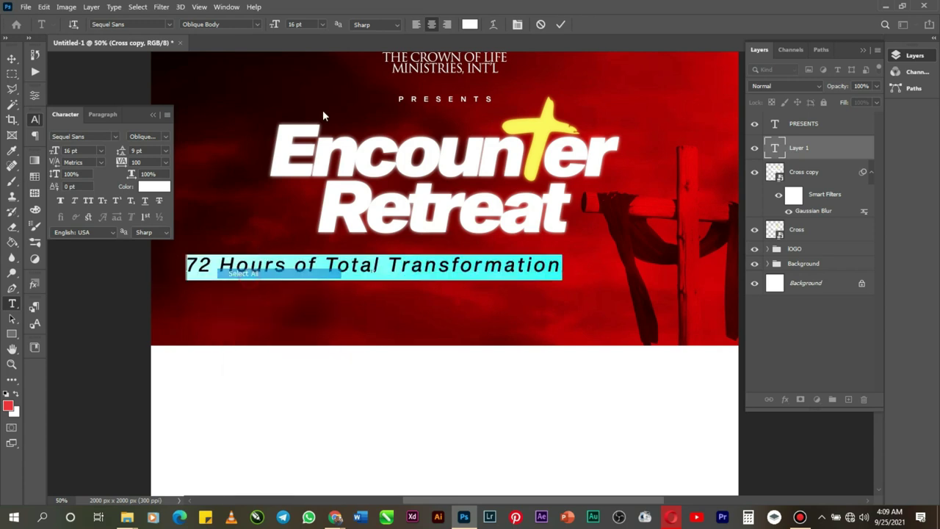
left_click(469, 25)
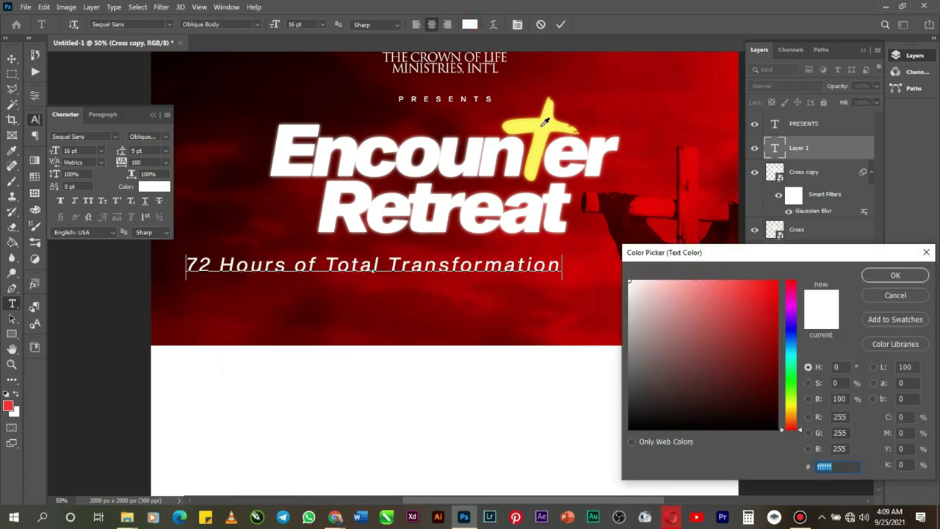
left_click(546, 122)
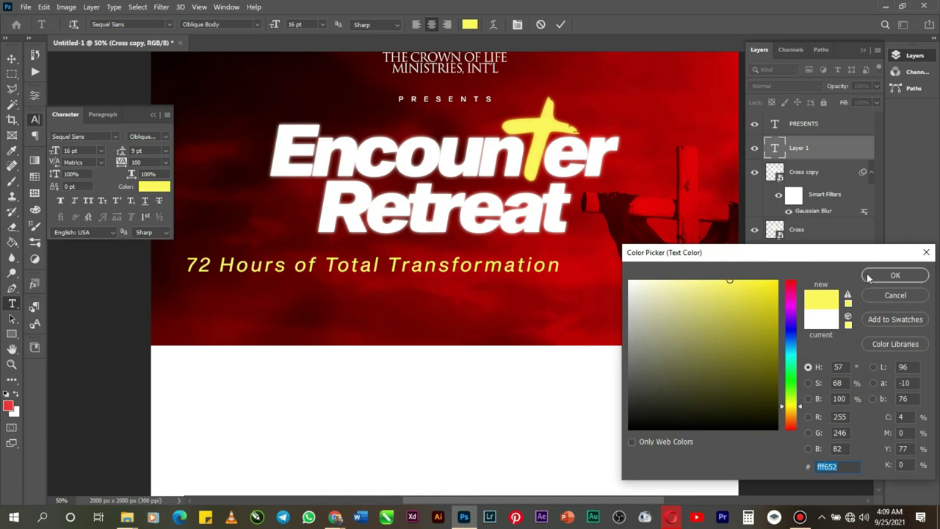
left_click(896, 275)
Step: Shrink the tagline to 10 pt, move it up under Retreat and commit it
left_click(324, 25)
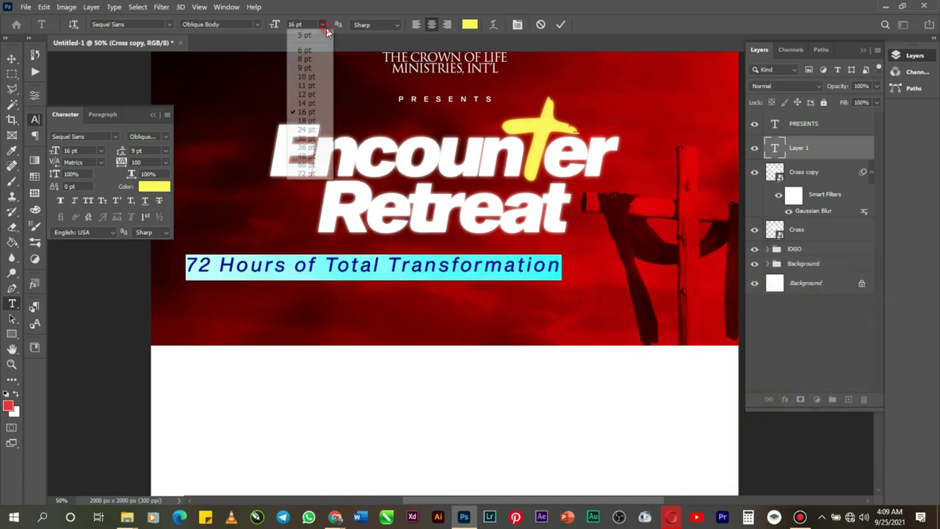
left_click(323, 95)
left_click(313, 26)
left_click(307, 77)
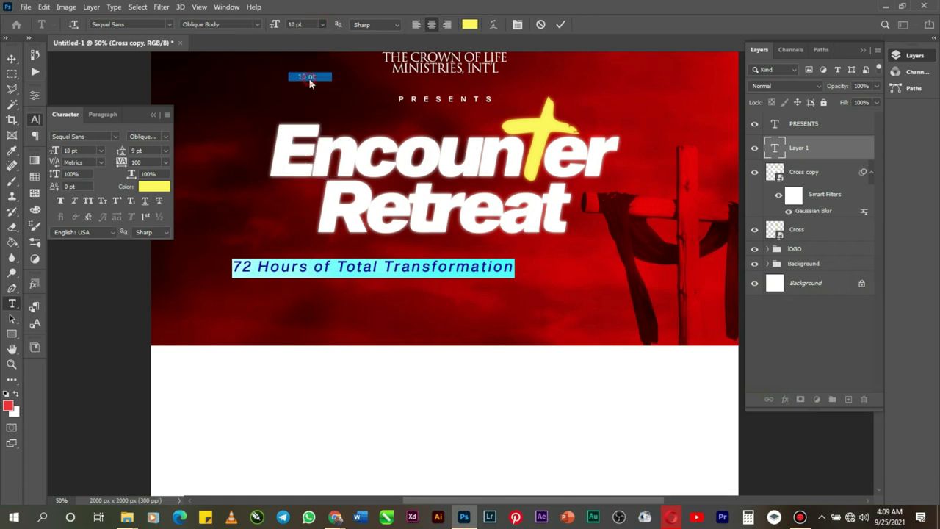
left_click_drag(349, 307, 423, 287)
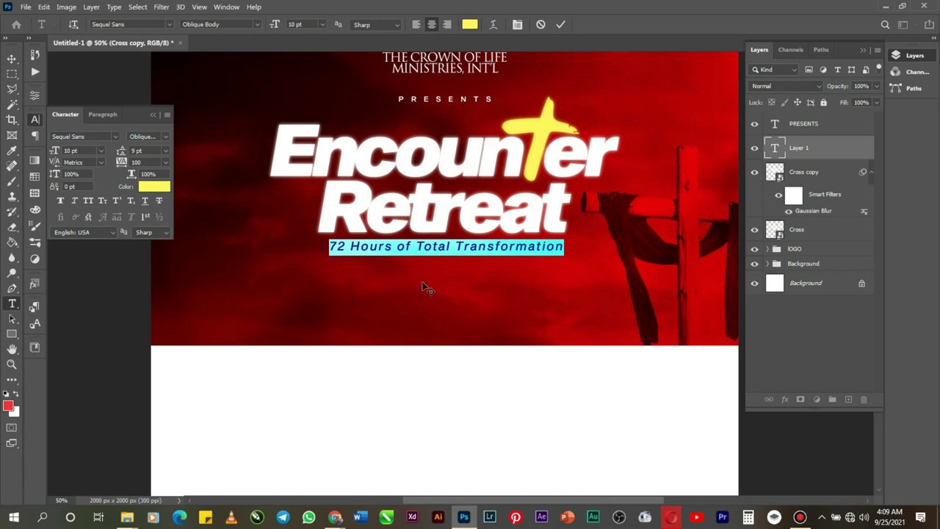
left_click(560, 25)
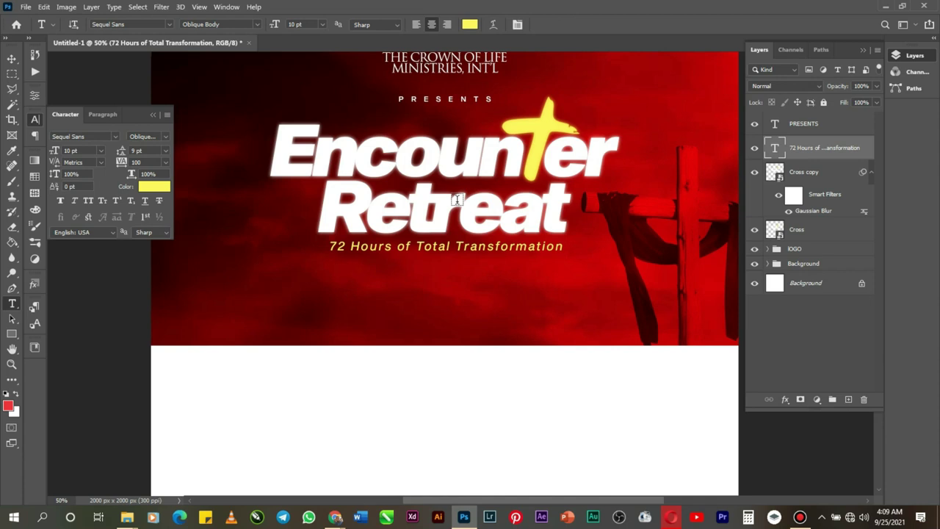
Step: Centre the tagline horizontally on the canvas and scale it down slightly to about 9.36 pt
key("ctrl+a")
key("v")
left_click(268, 27)
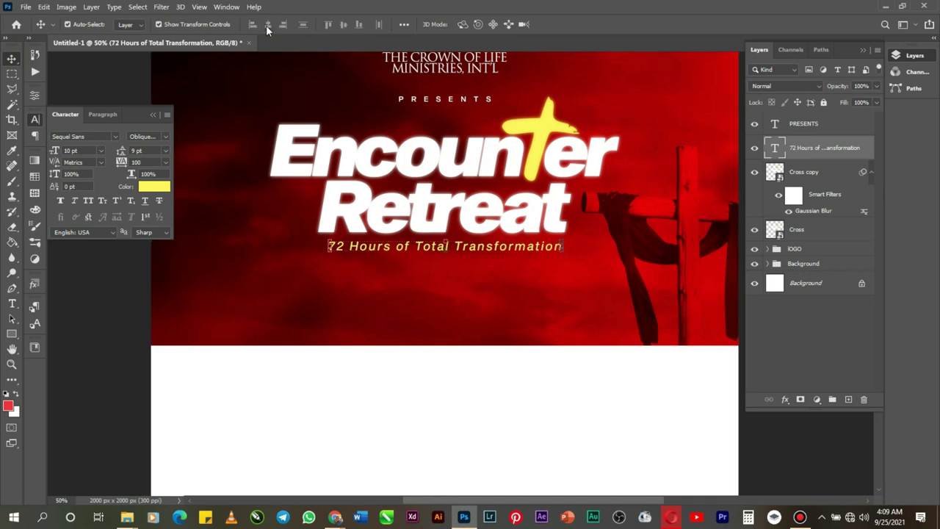
key("ctrl+t")
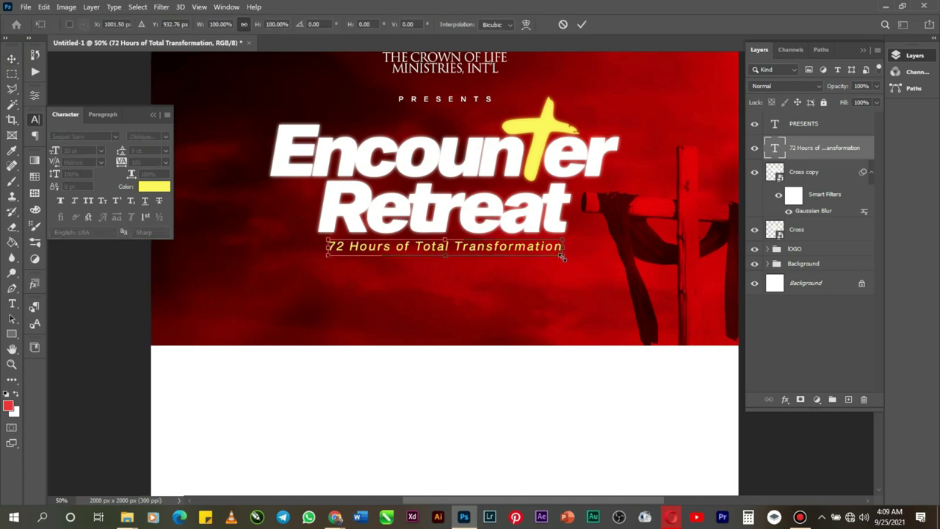
left_click_drag(562, 257, 555, 258)
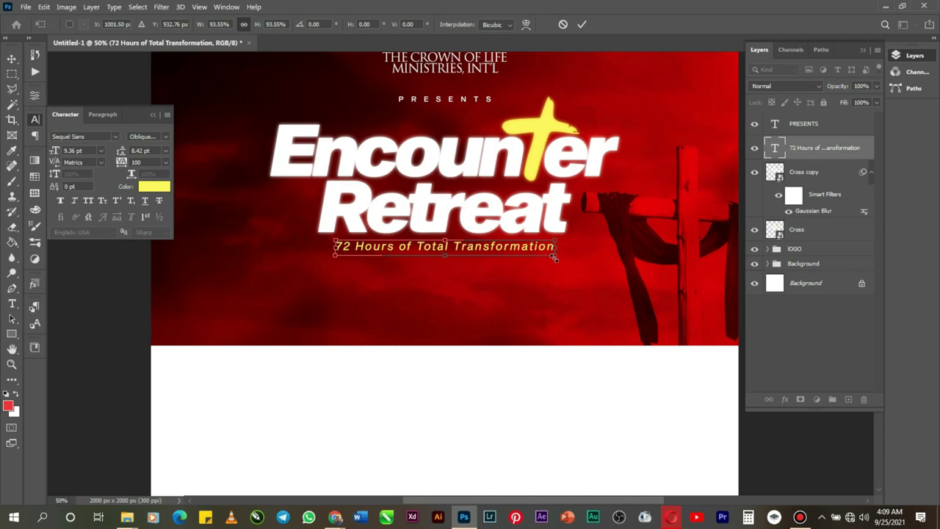
key("Return")
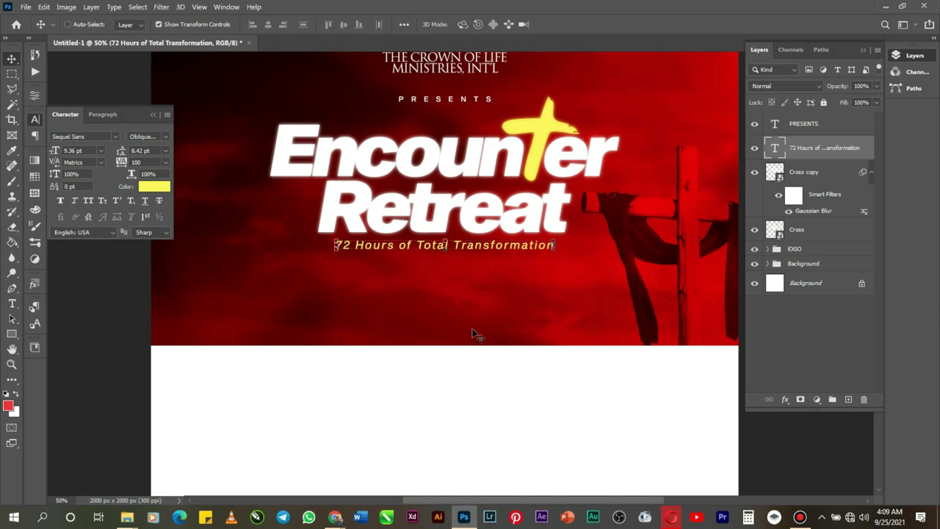
left_click(12, 304)
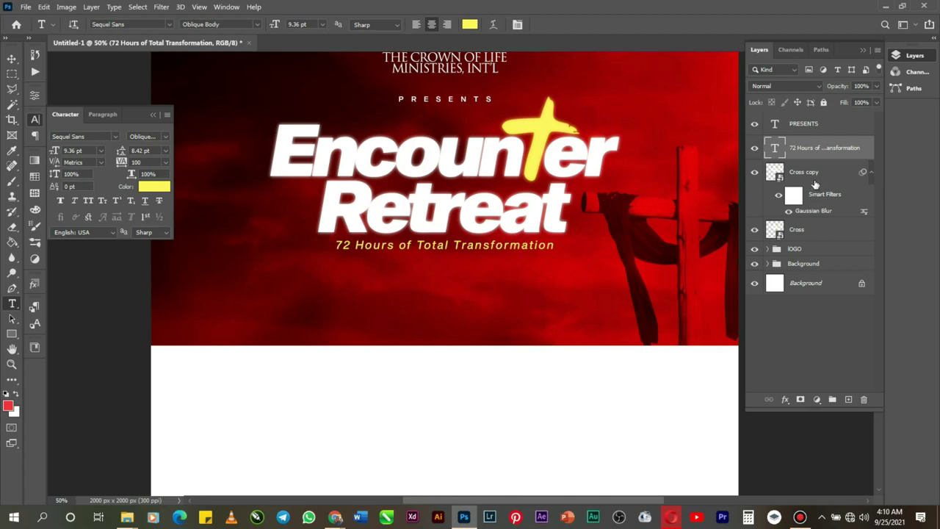
Step: Group the Cross copy, Cross, tagline and PRESENTS layers into a group named 'theme'
left_click(813, 178)
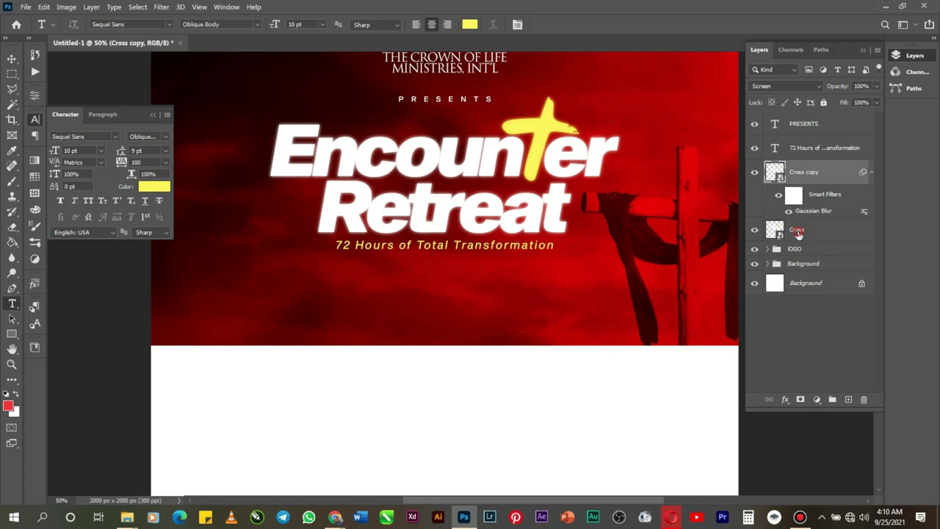
left_click(797, 232, "shift")
left_click(803, 150, "shift")
left_click(804, 126, "shift")
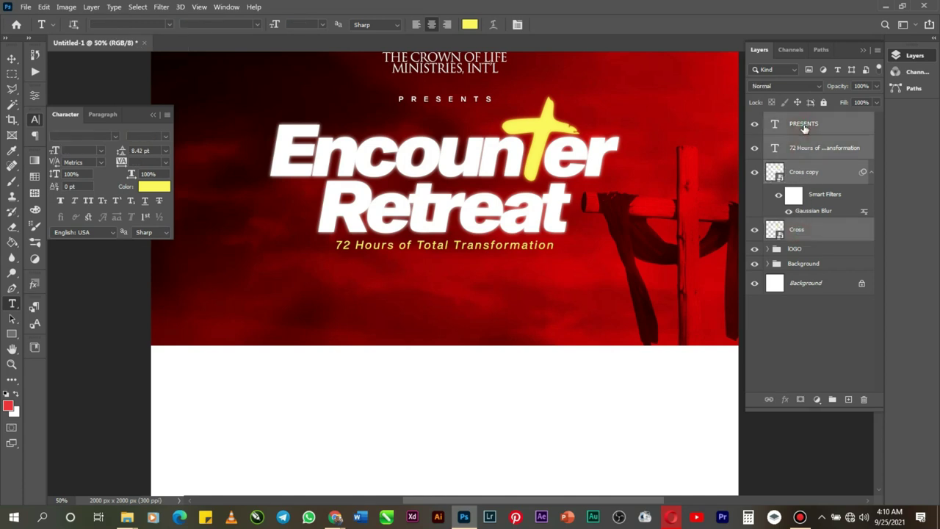
key("ctrl+g")
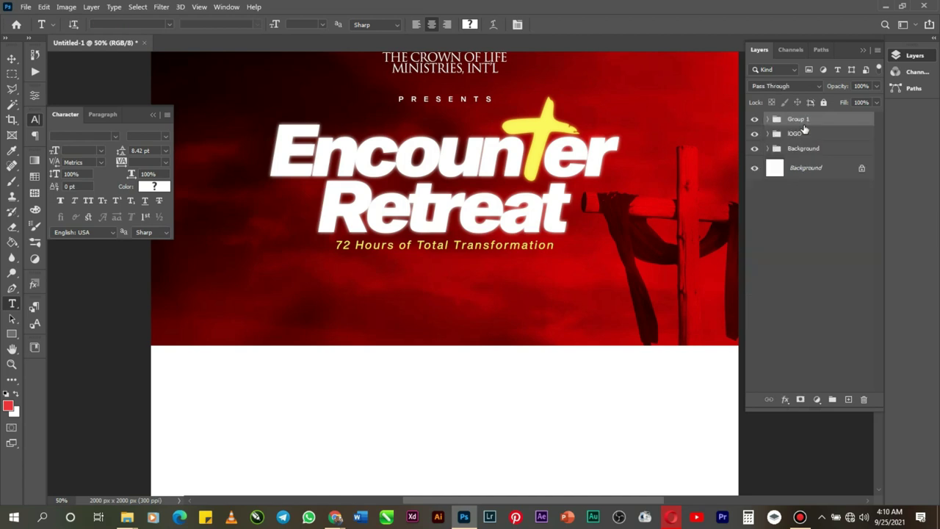
double_click(800, 126)
type("the")
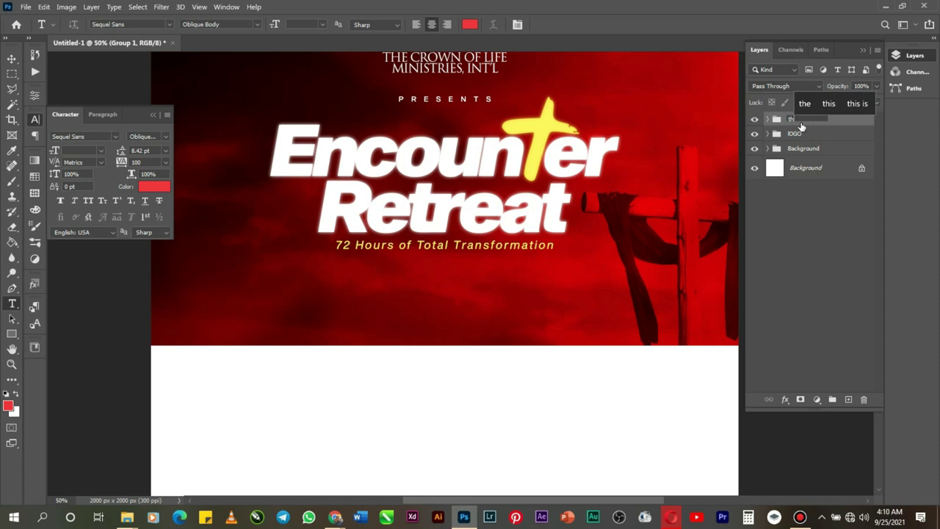
type("me")
key("Return")
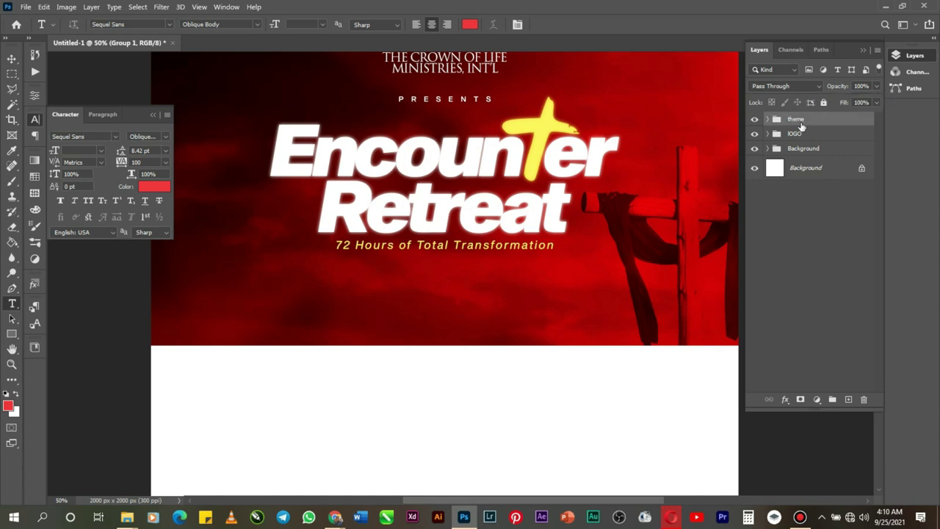
Step: Nudge the theme group up and lower PRESENTS nearer the Encounter title
key("v")
key("Up")
key("Up")
key("Up")
key("Up")
key("Up")
key("Up")
key("Up")
key("Up")
key("Up")
key("Up")
key("Up")
key("Up")
key("Up")
key("Up")
key("Up")
key("Up")
key("Up")
key("Up")
key("Up")
key("Up")
key("Up")
key("Up")
key("Up")
key("Up")
key("Up")
key("Up")
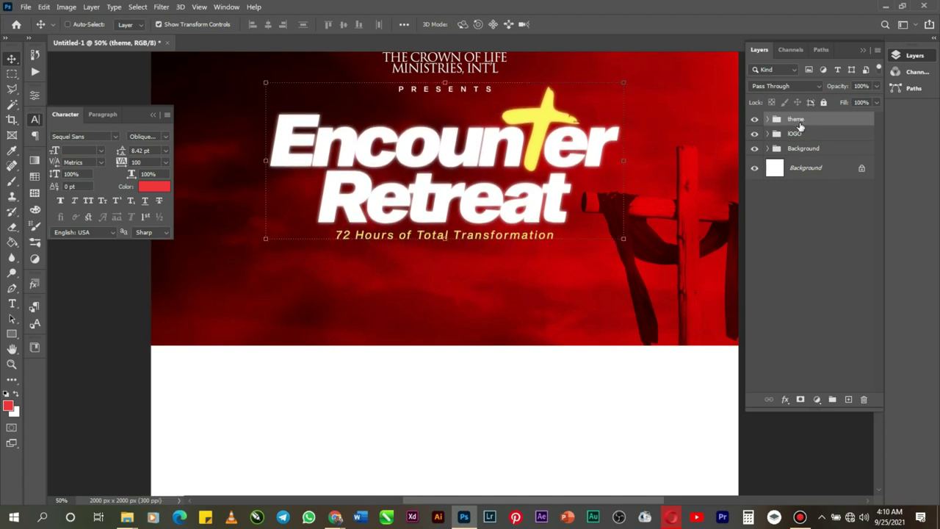
right_click(451, 91)
left_click(501, 108)
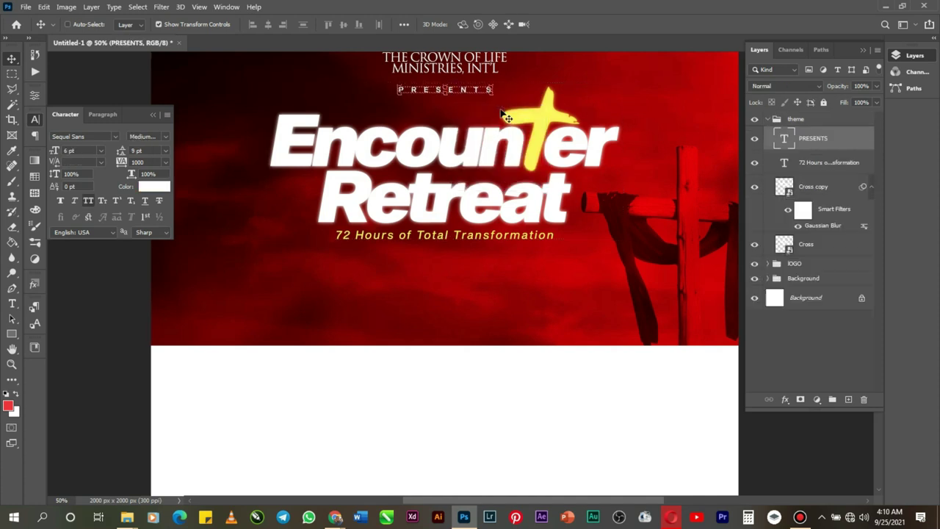
key("Down")
key("Down")
key("Down")
key("Down")
key("Down")
key("Down")
key("Down")
key("Down")
key("Down")
key("Down")
key("Down")
key("Down")
key("Down")
key("Down")
key("Down")
key("Down")
key("Down")
key("Down")
key("Down")
key("Down")
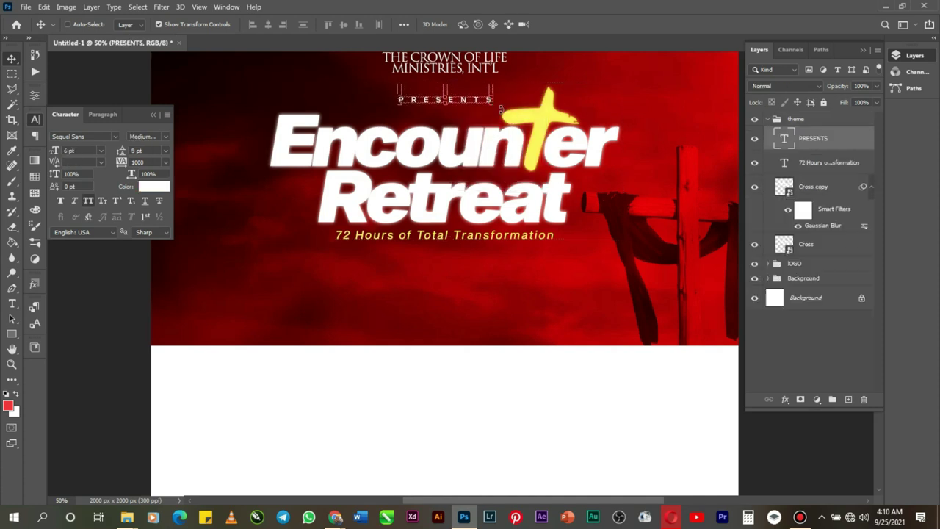
right_click(547, 128)
left_click(577, 137)
key("Up")
key("Up")
key("Up")
key("Up")
key("Up")
key("Up")
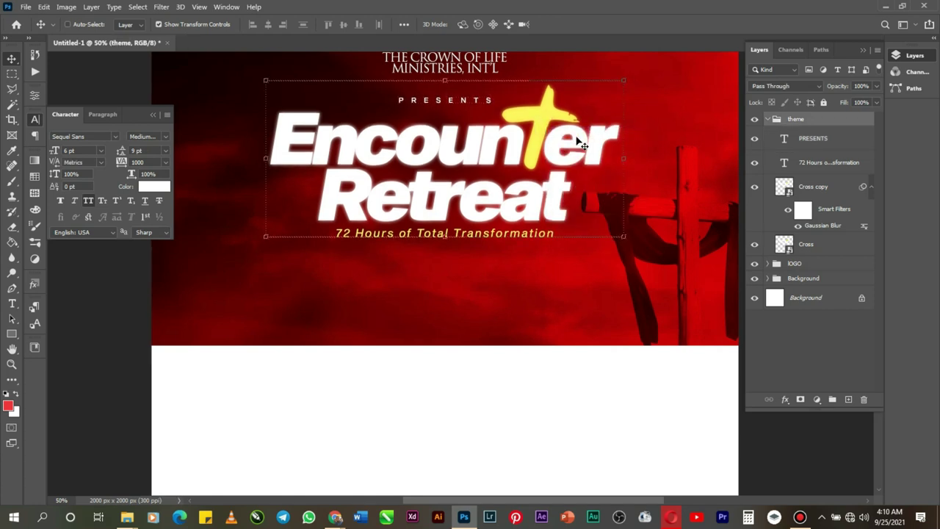
key("Up")
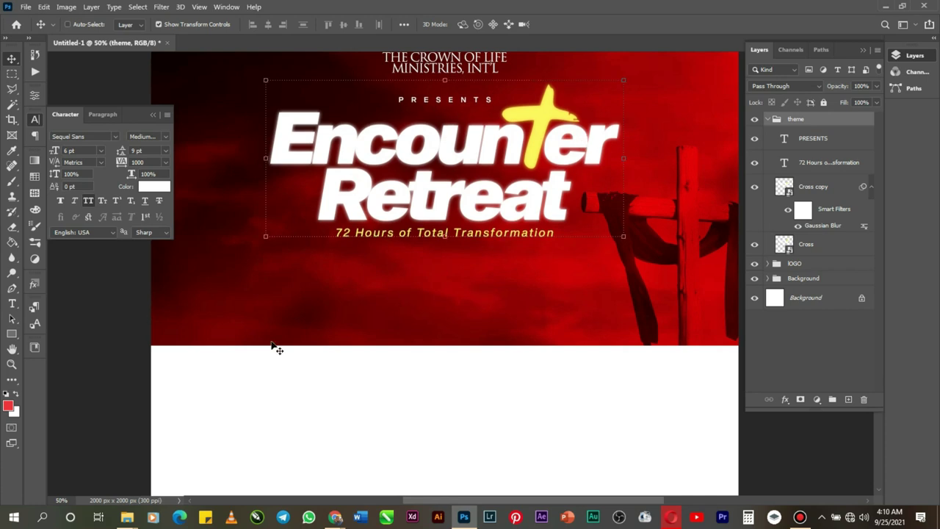
Step: Type the date 'WED 10TH - SAT 13TH' over 'OCTOBER 2021' as a new text layer under the tagline
left_click(12, 303)
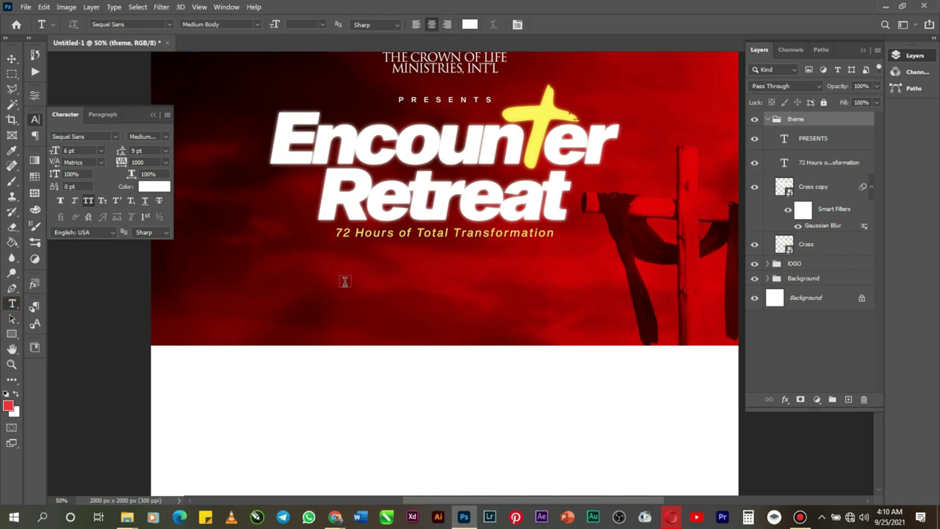
left_click(364, 293)
key("BackSpace")
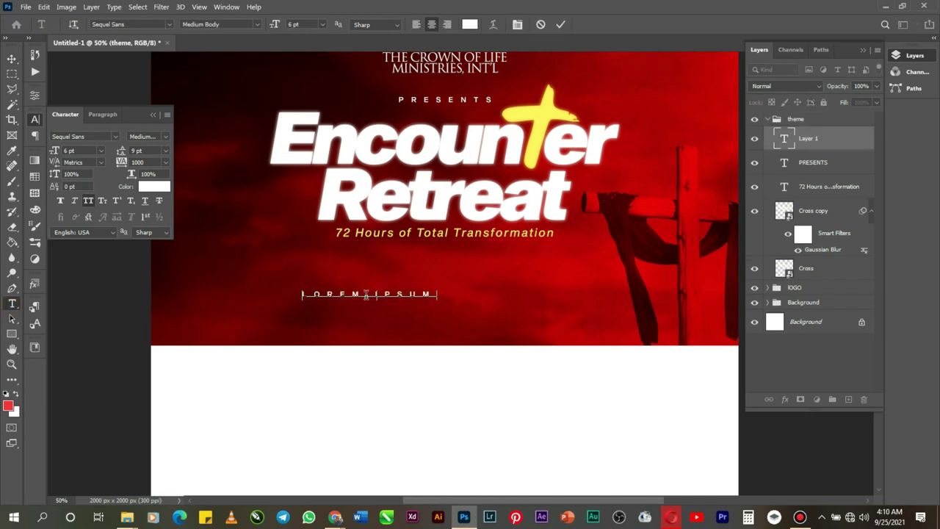
type("www")
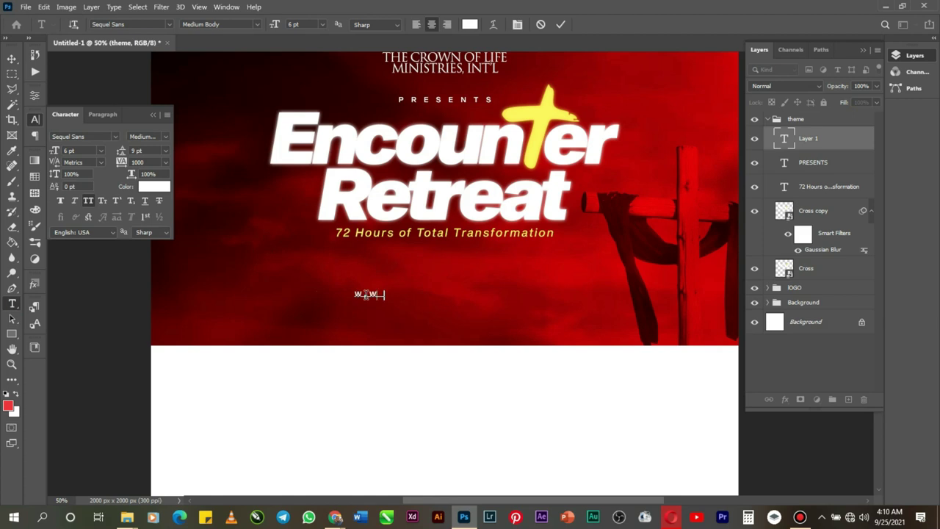
type(".n")
type("clo")
type("TH")
type(" -")
type(" SAT ")
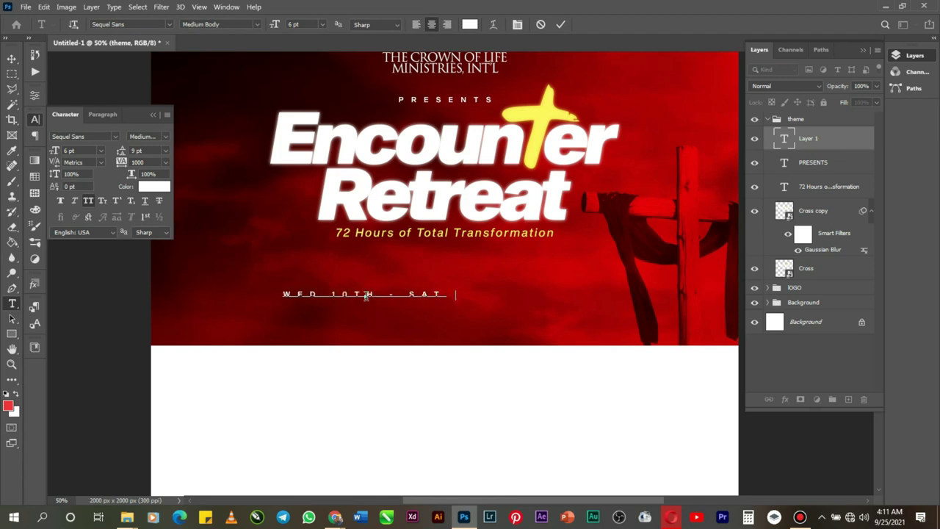
type("13TH")
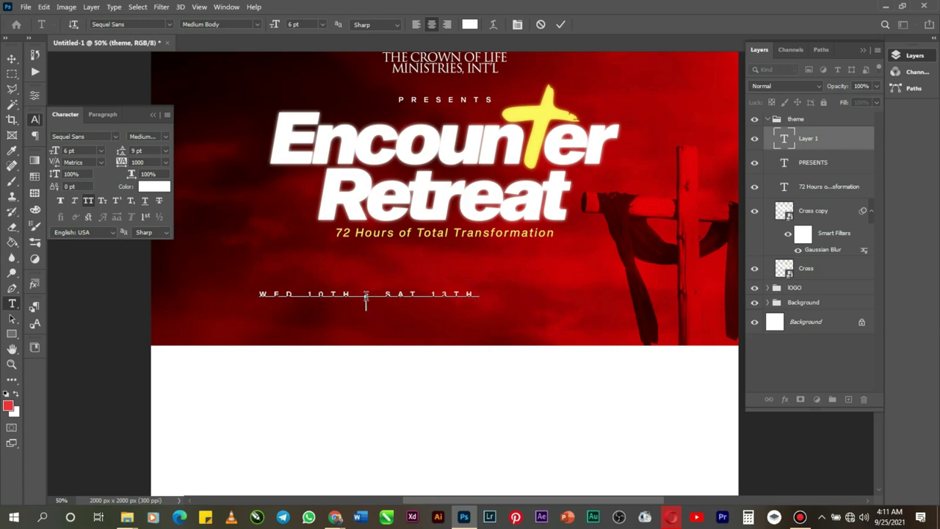
type("OCTOBER 2021")
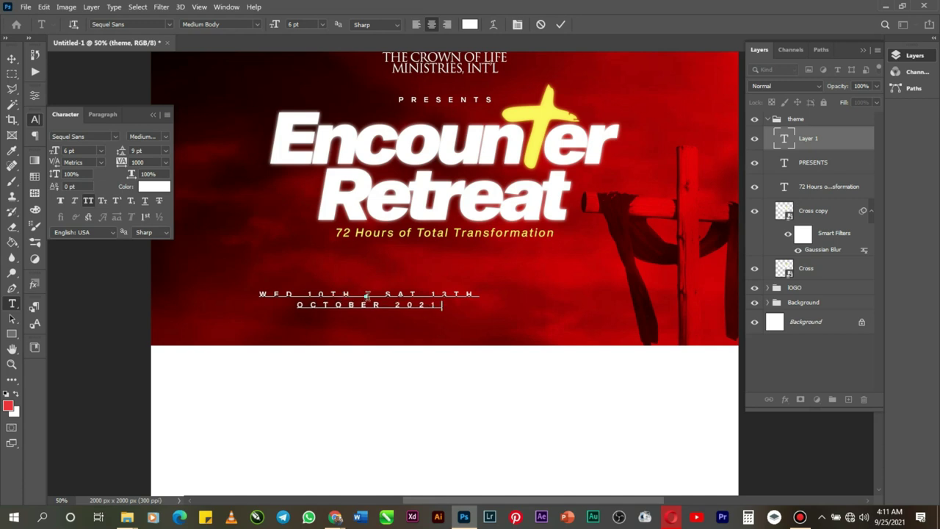
right_click(376, 299)
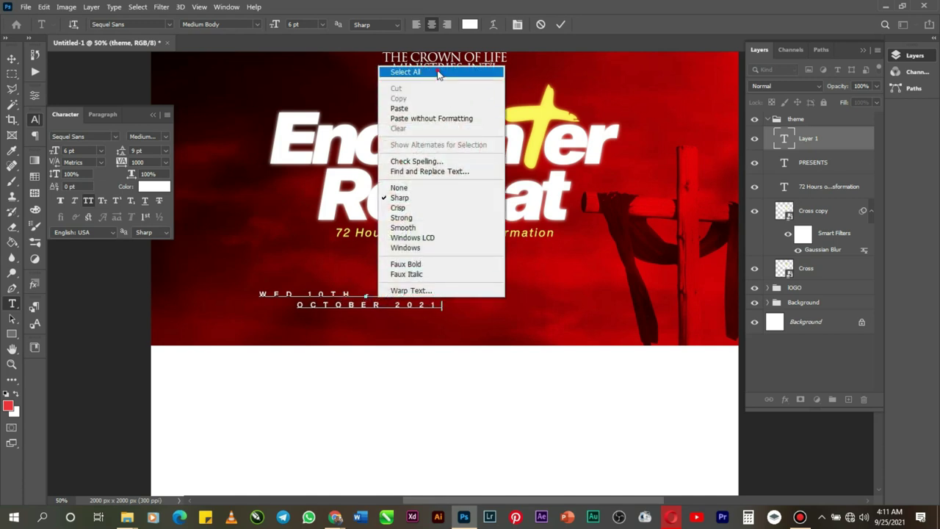
Step: Tighten the date text's tracking to -75, shrink it to 10 pt and move it beneath the tagline
left_click(405, 68)
left_click(166, 162)
left_click(163, 183)
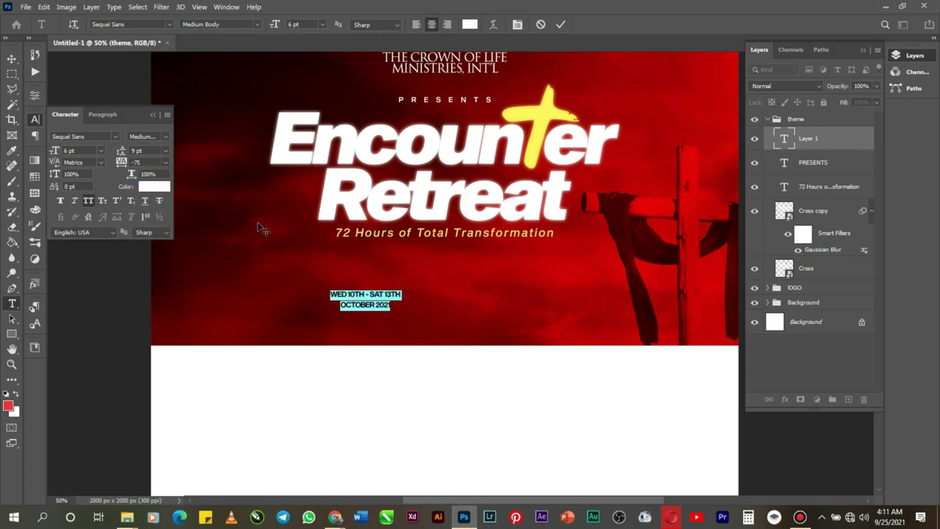
left_click(321, 25)
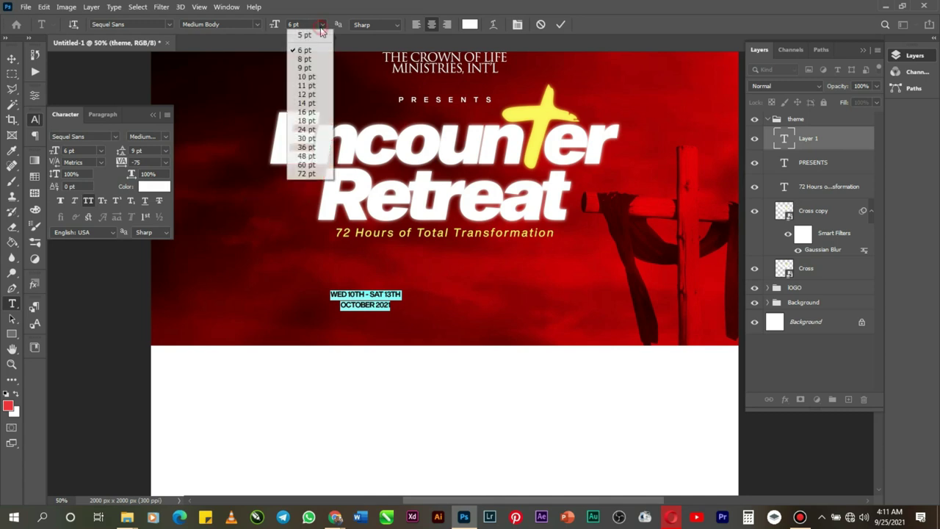
left_click(309, 105)
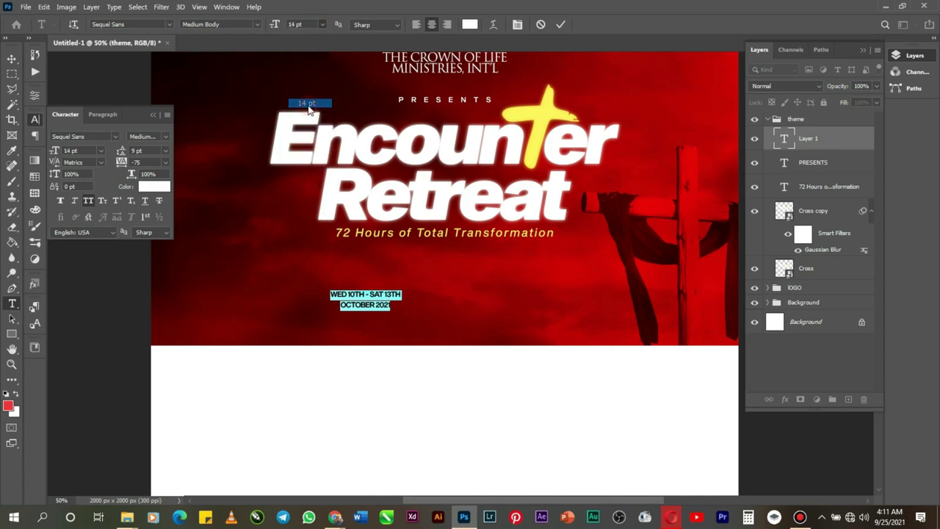
left_click(324, 25)
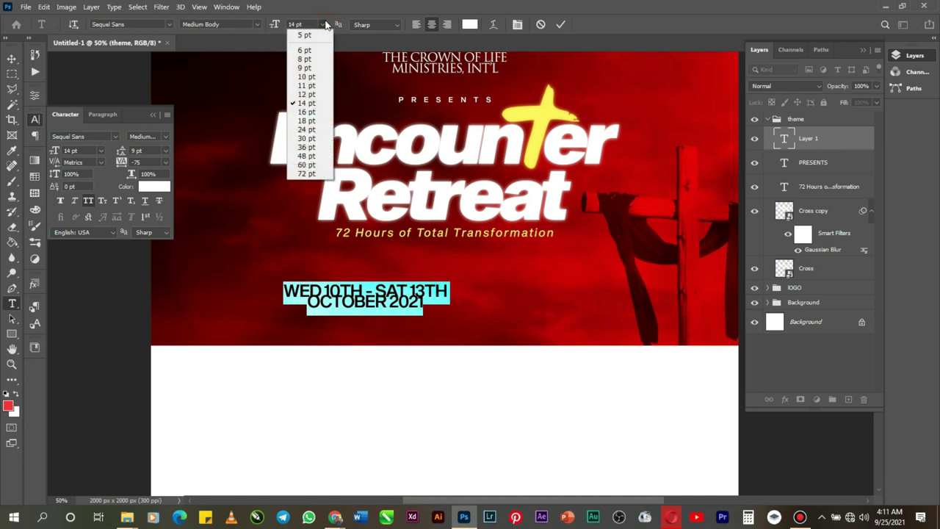
left_click(301, 78)
left_click_drag(350, 324, 412, 300)
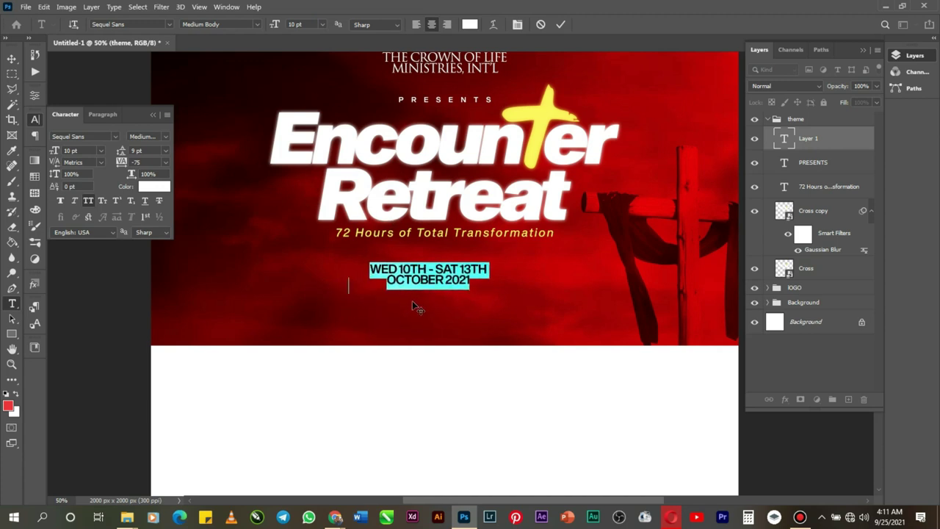
Step: Set the date text to Medium Obl Body at 12 pt with 11 pt leading and commit it
left_click(166, 136)
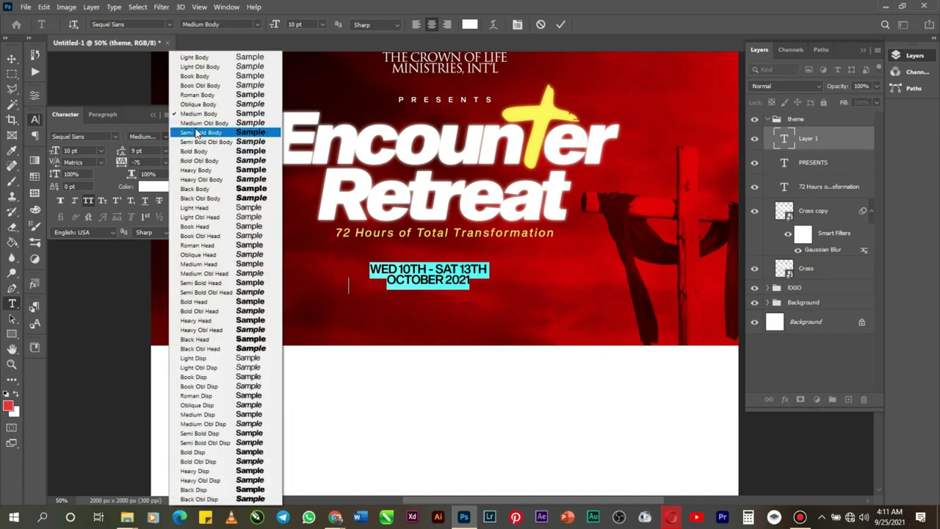
left_click(197, 122)
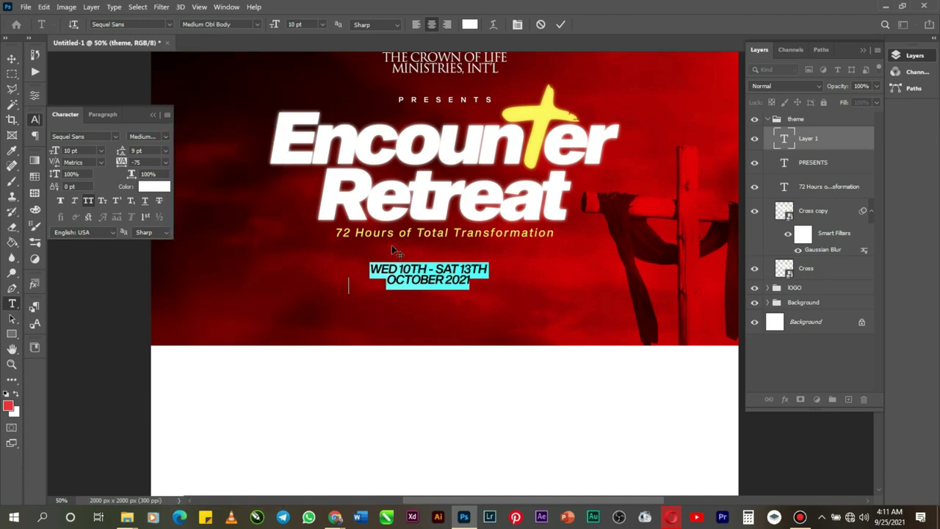
left_click(102, 150)
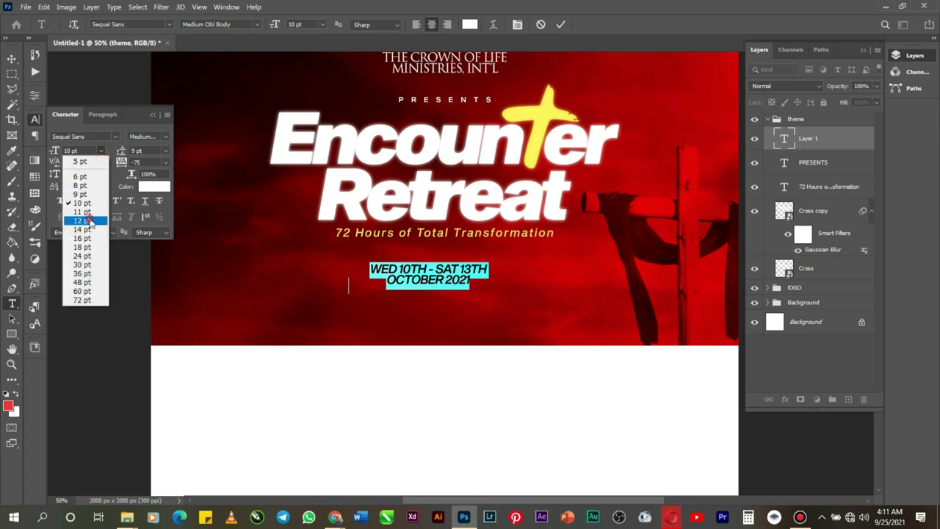
left_click(81, 220)
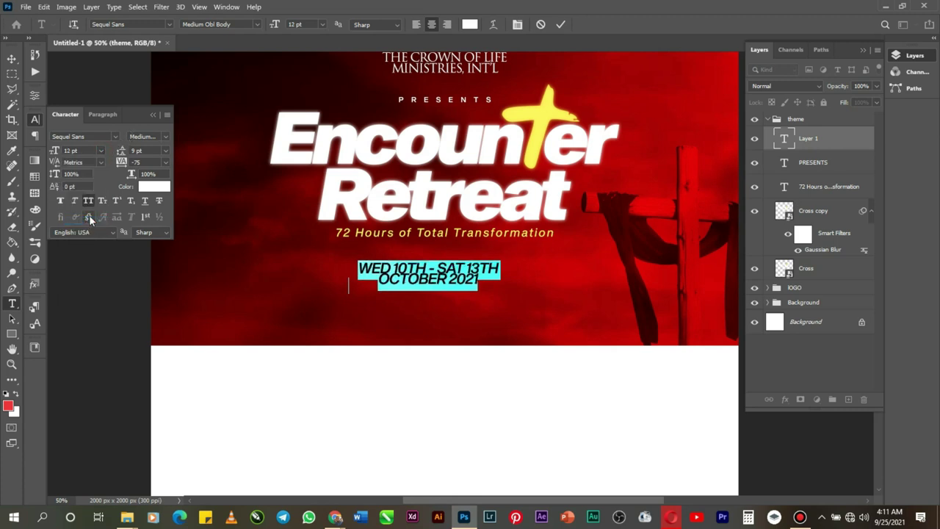
left_click(165, 150)
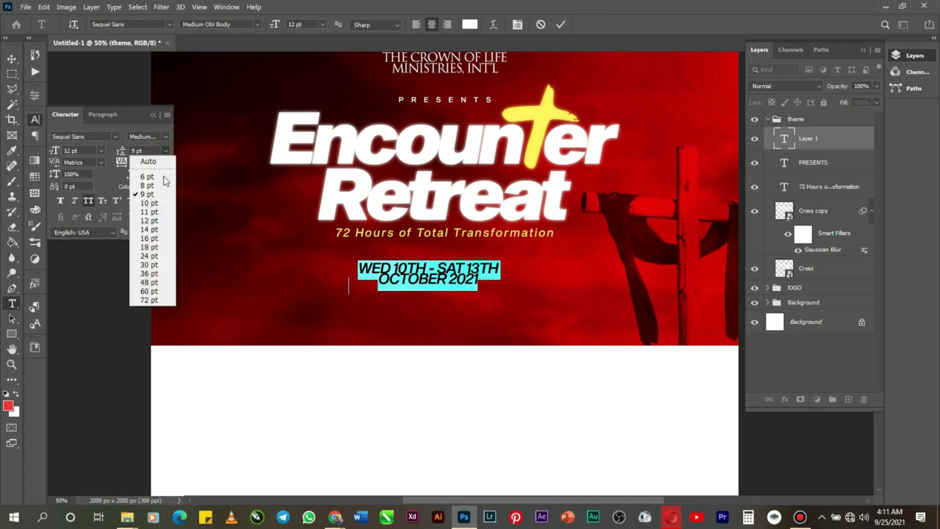
left_click(156, 215)
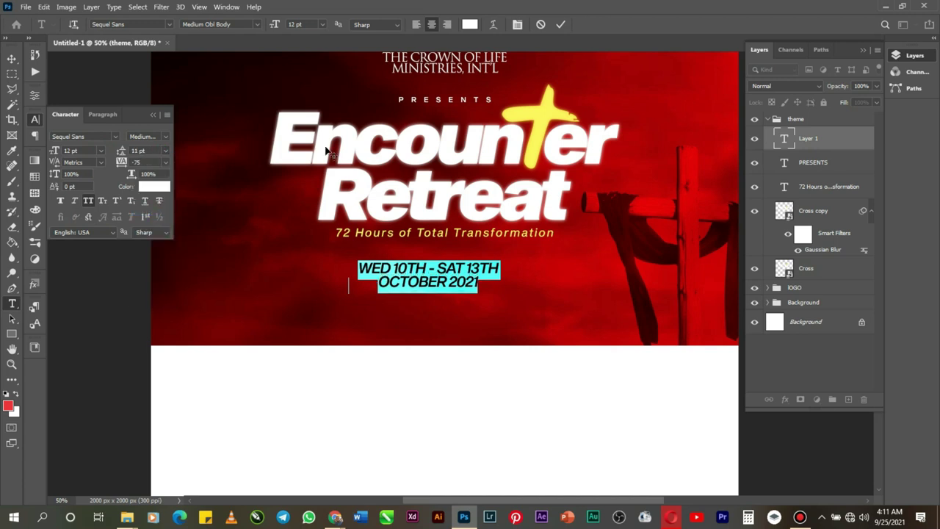
left_click(560, 24)
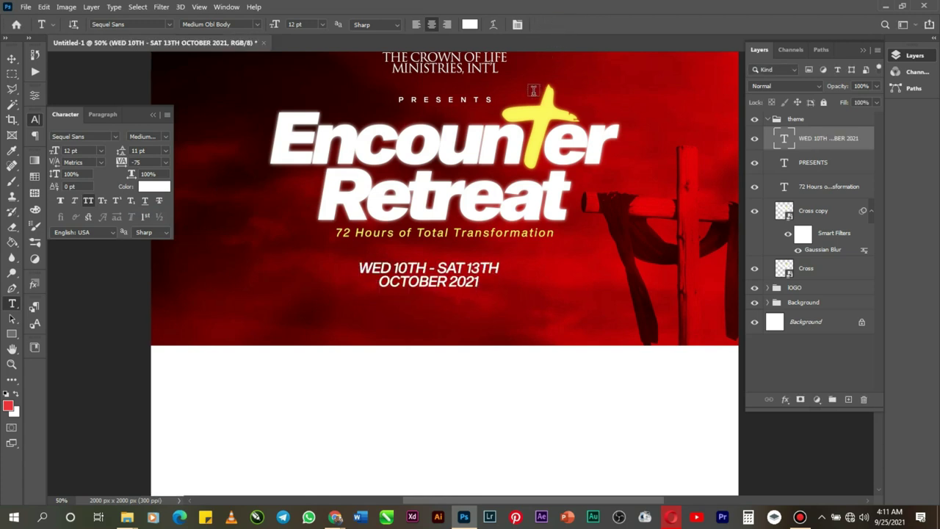
Step: Centre the date text horizontally on the canvas and nudge it slightly upward
key("ctrl+a")
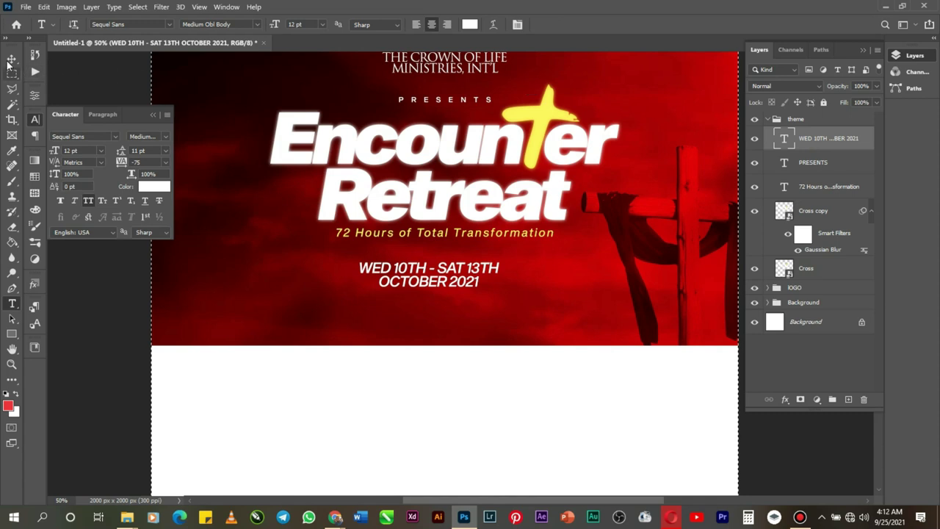
left_click(12, 59)
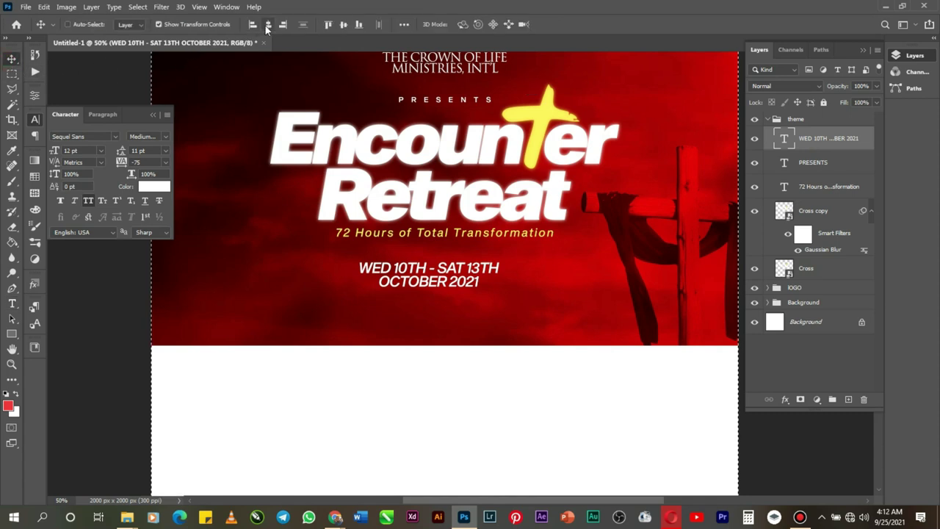
left_click(267, 25)
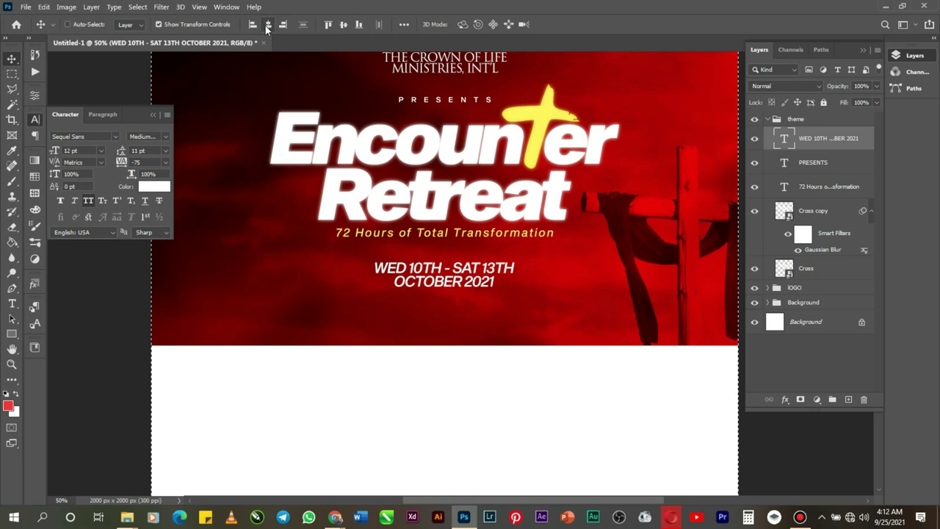
key("ctrl")
key("shift+Up")
key("shift+Up")
key("shift+Up")
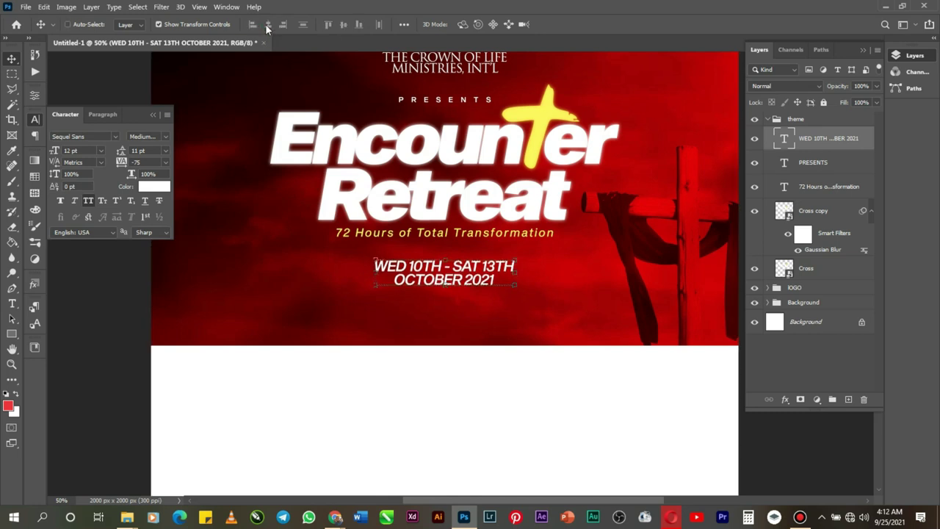
key("Up")
key("Up")
key("Up")
key("Up")
key("Up")
key("Up")
key("Up")
key("Up")
key("Up")
key("Up")
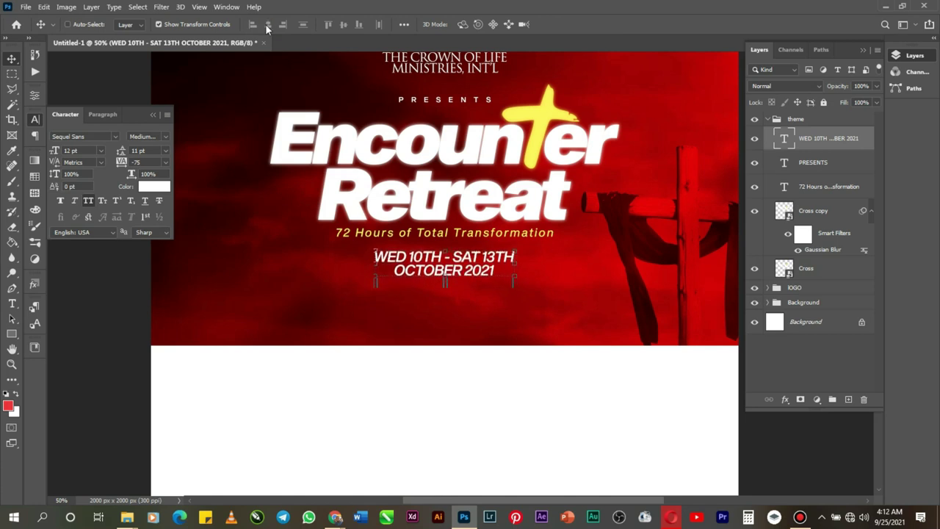
Step: Start a new LOREM IPSUM text layer just below the date lines
scroll(314, 169, "up", 2)
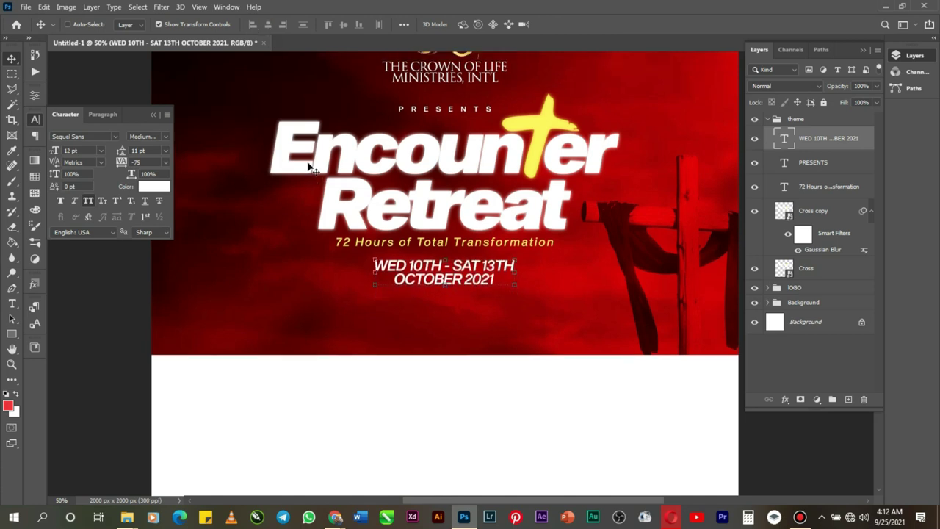
left_click(11, 304)
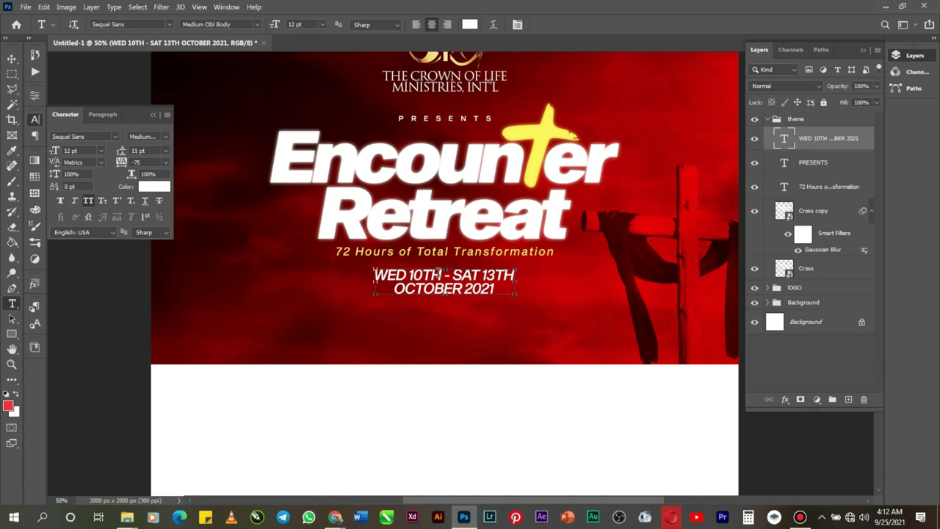
left_click(391, 324)
left_click(391, 324)
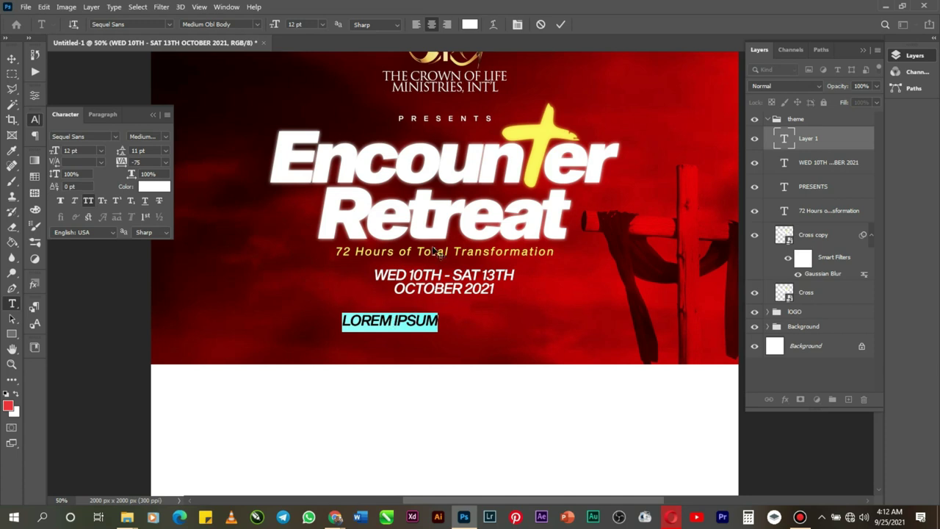
Step: Edit the date line to read WED 13TH - SAT 17TH OCTOBER 2021, then select the LOREM IPSUM text
left_click(561, 24)
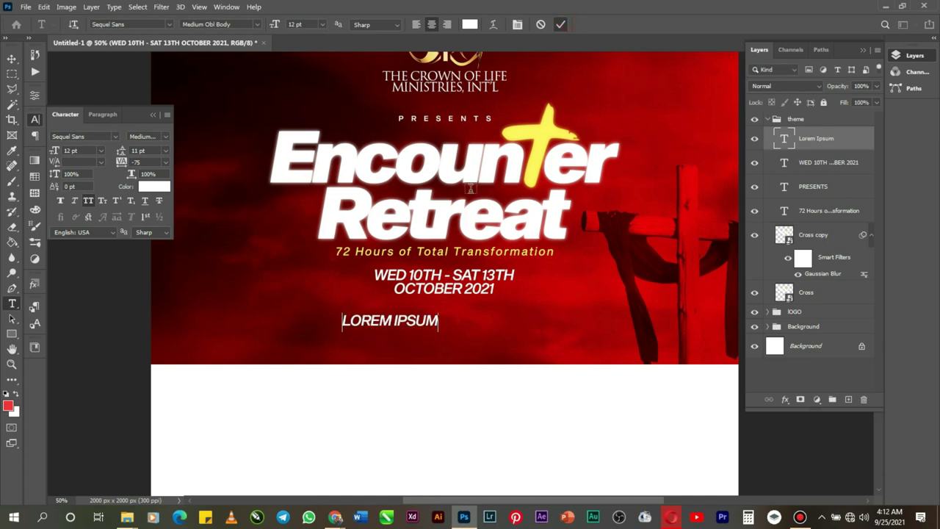
left_click(424, 274)
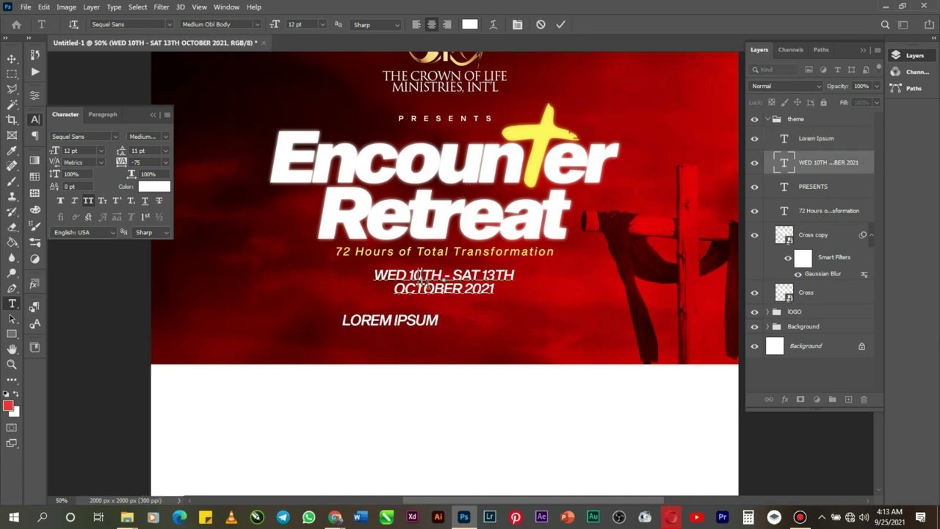
key("BackSpace")
type("3")
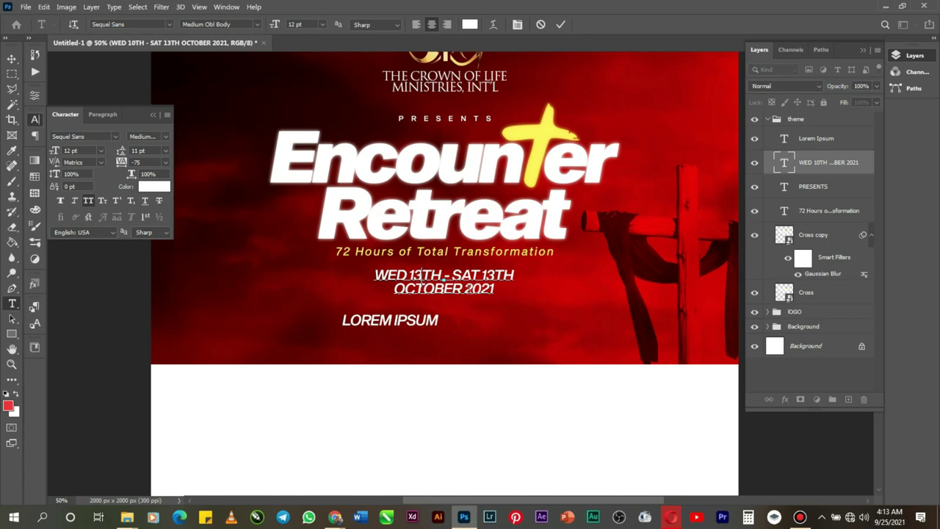
left_click(491, 275)
key("BackSpace")
type("7")
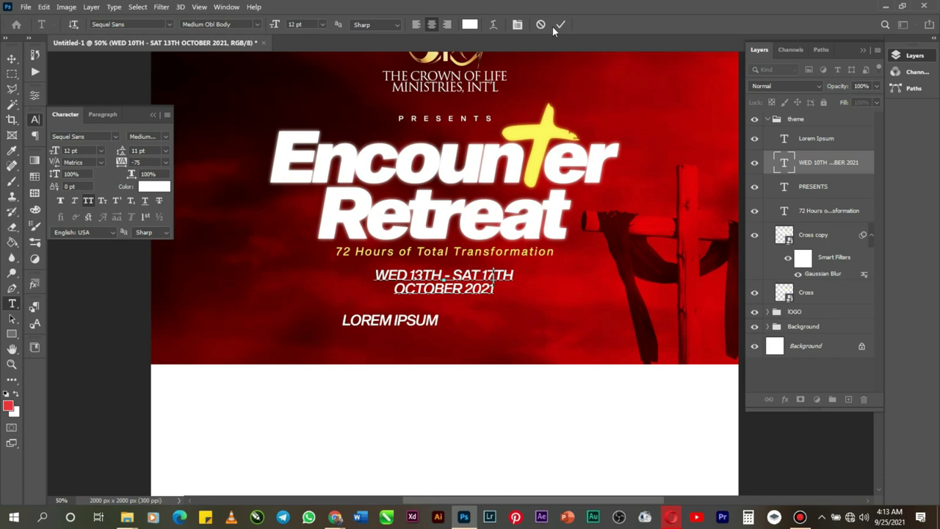
left_click(561, 24)
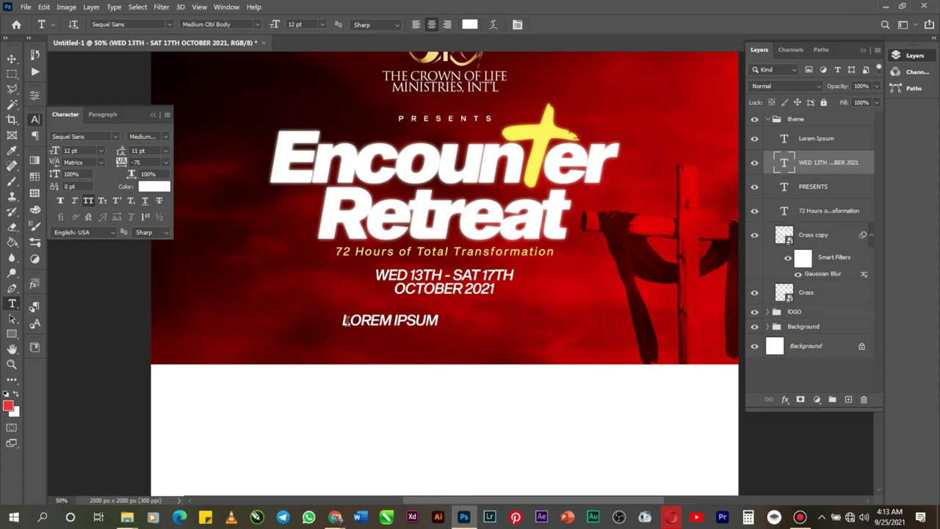
left_click_drag(340, 320, 452, 326)
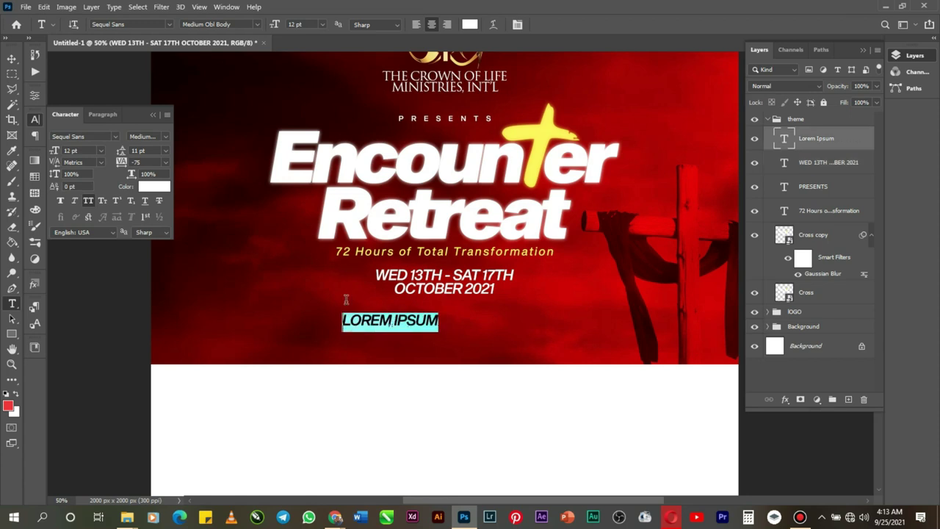
Step: Turn off All Caps and replace LOREM IPSUM with 'Opening Night Wednesday 5:00pm'
left_click(88, 201)
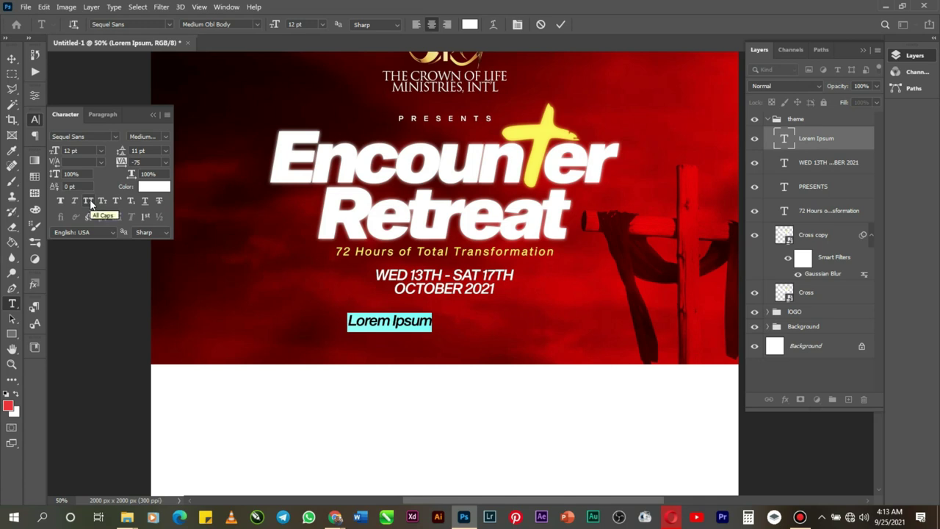
key("BackSpace")
key("BackSpace")
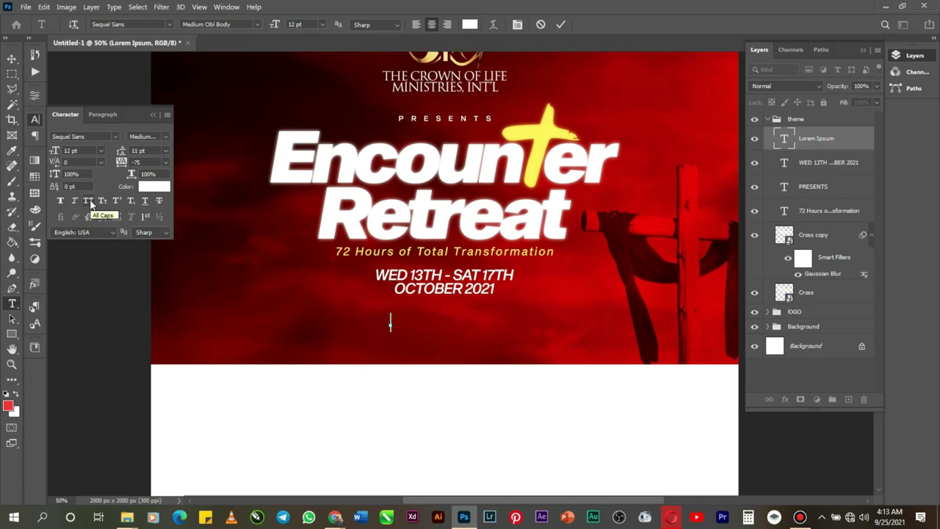
type("Opening ")
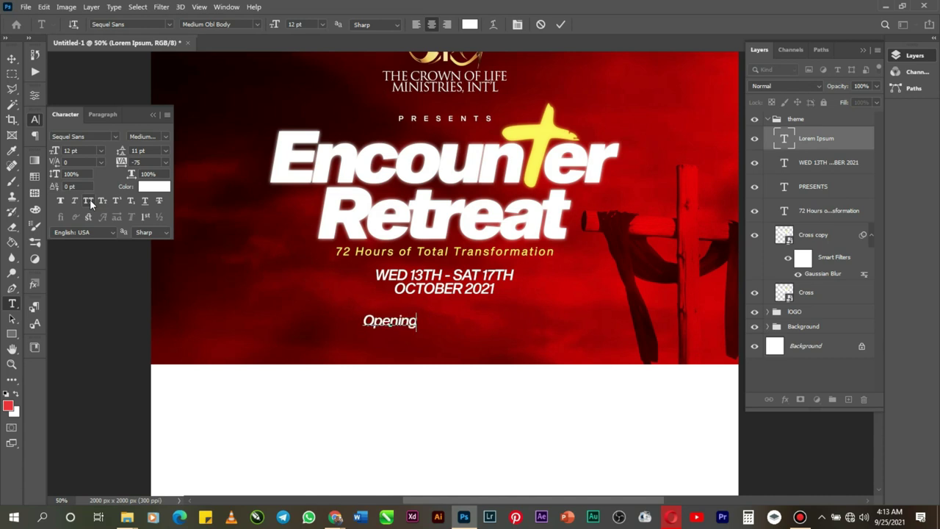
type("Ni")
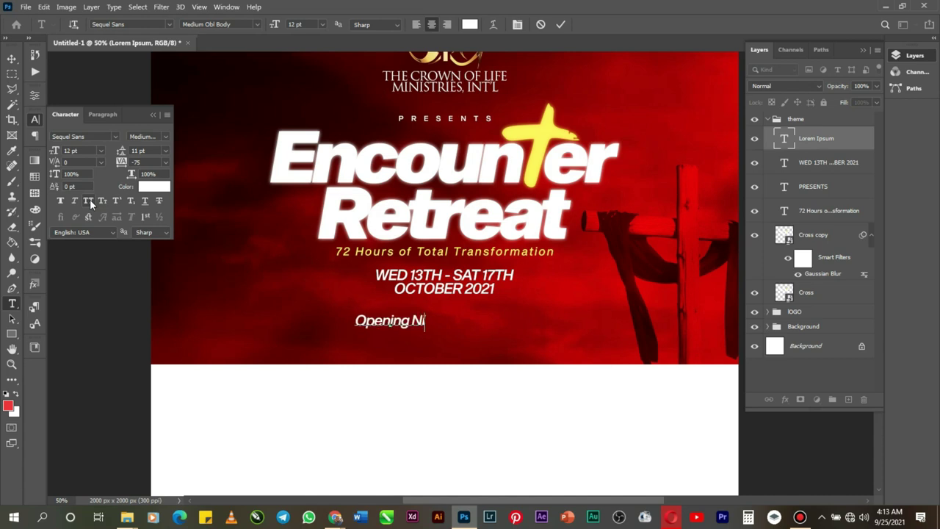
type("ght ")
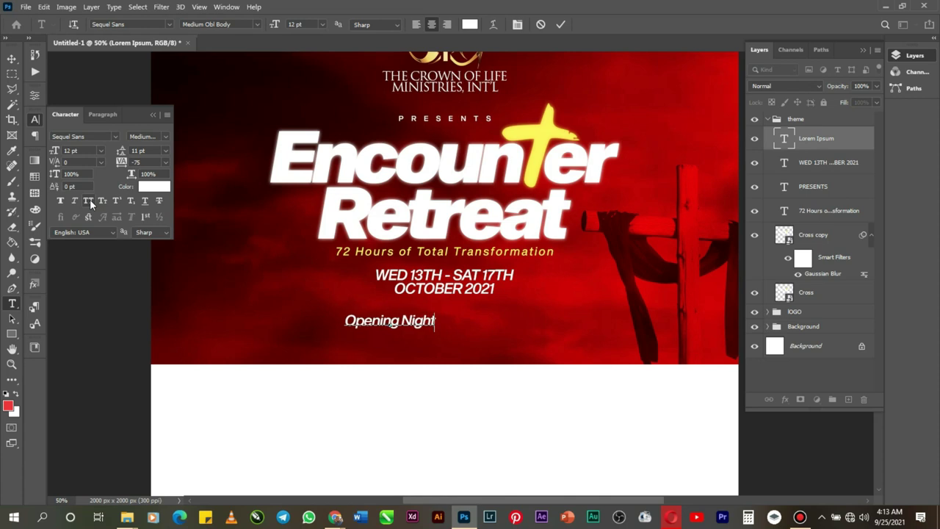
type("We")
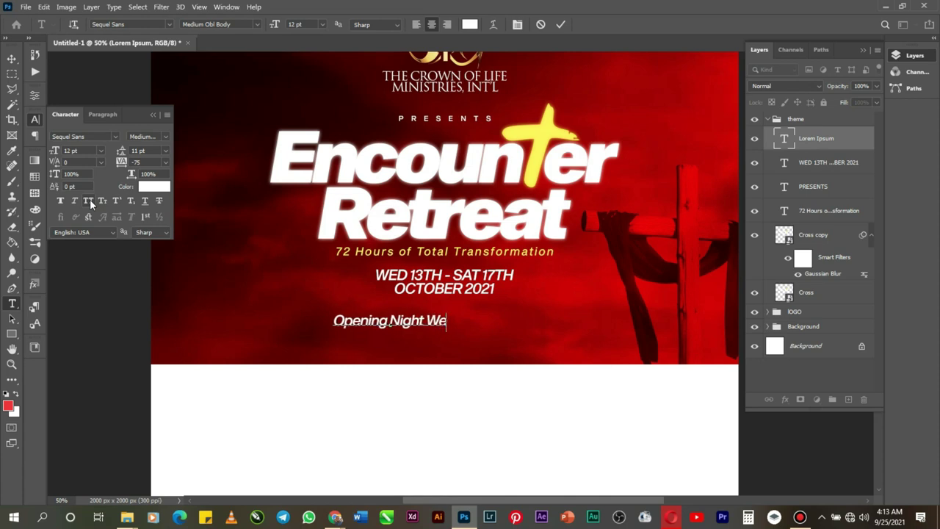
type("d")
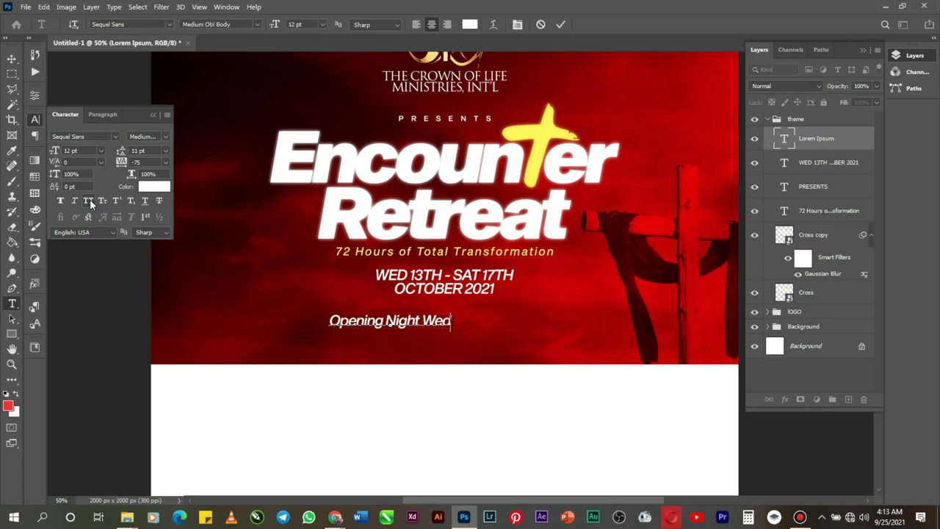
type("nesd")
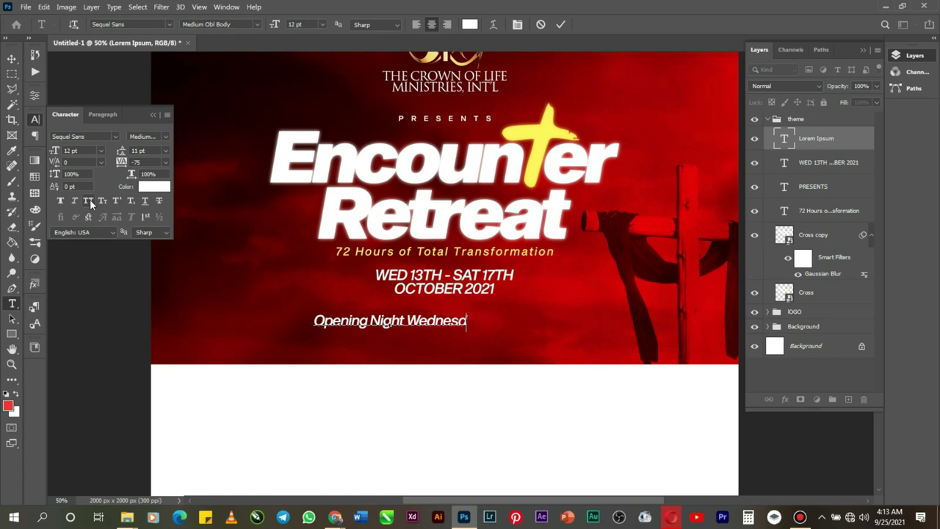
type("ay")
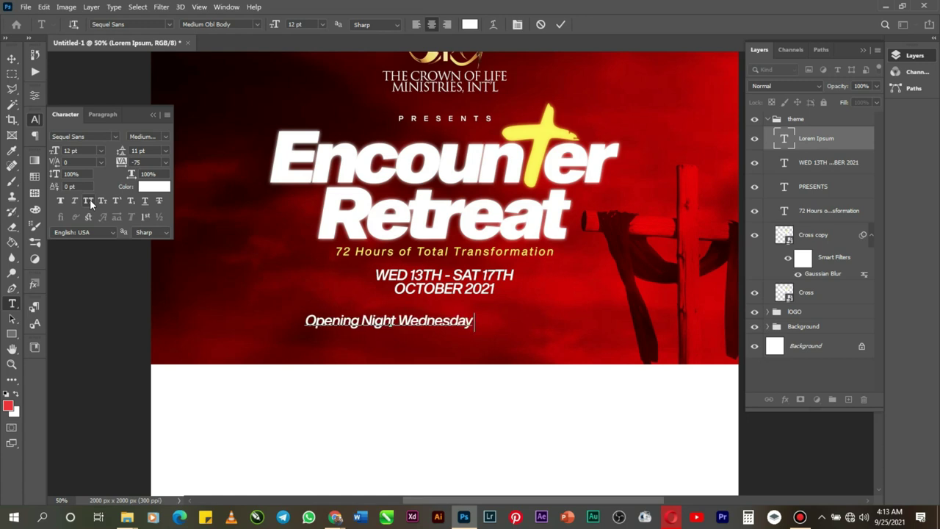
type(" 5:00p")
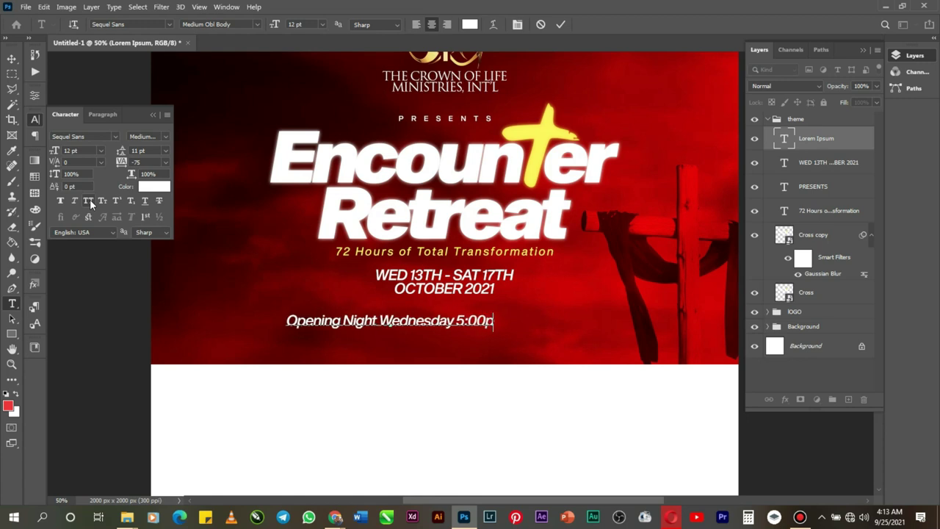
type("m")
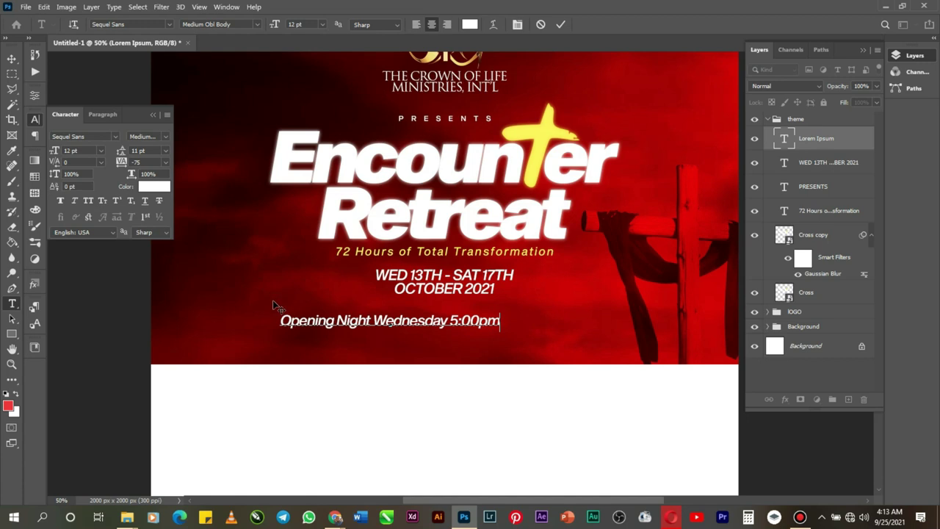
Step: Colour the whole Opening Night line with the cross's yellow (fff652)
right_click(304, 317)
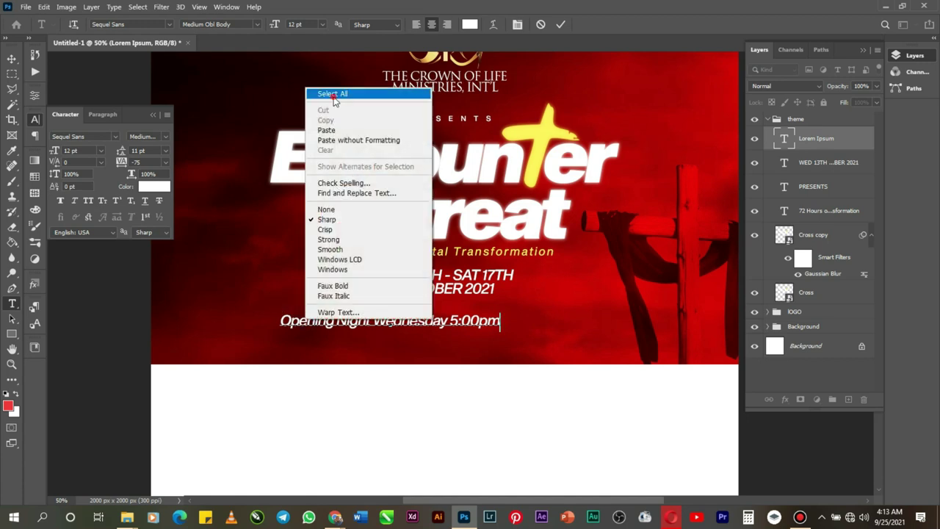
left_click(332, 94)
left_click(470, 24)
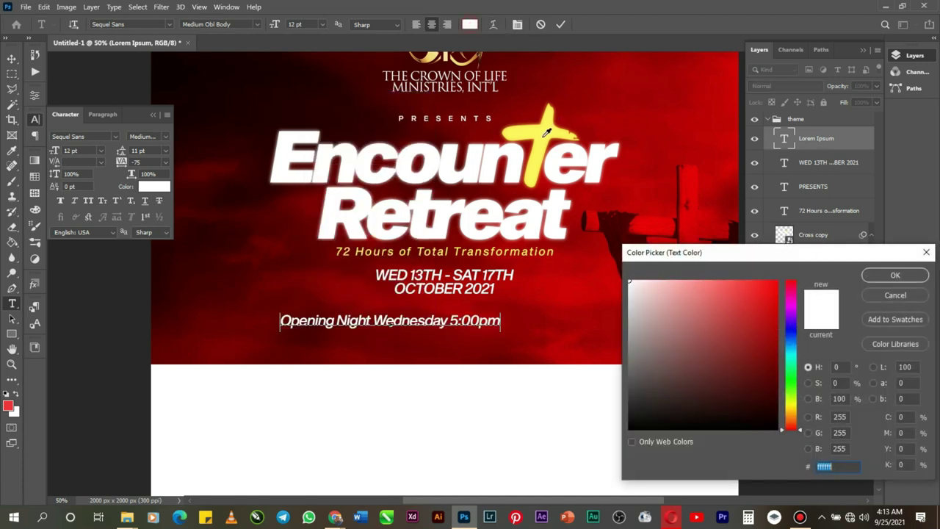
left_click(545, 135)
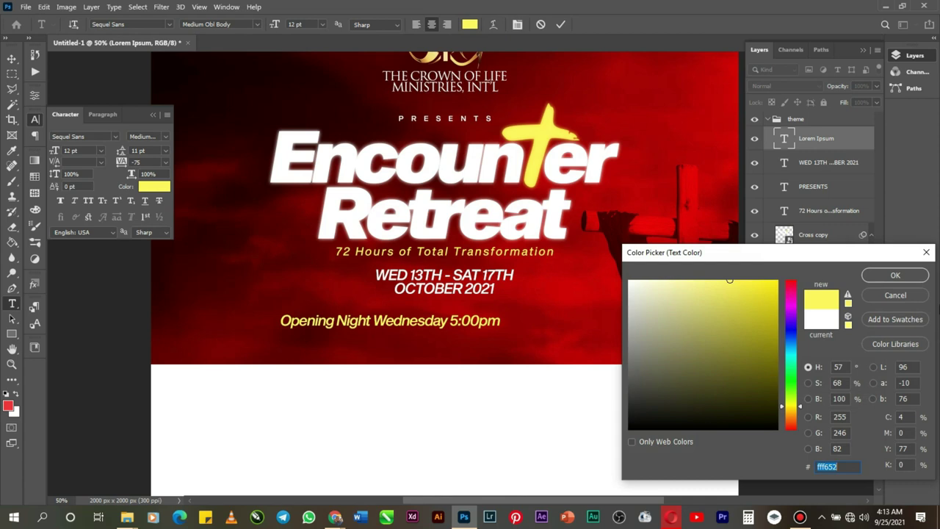
left_click(896, 276)
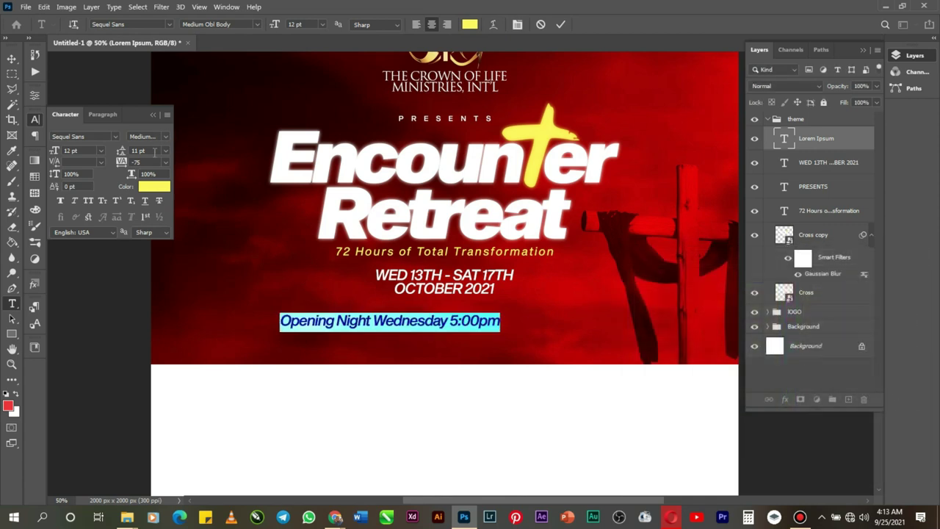
Step: Reduce the Opening Night line to 10 pt, commit it, and select the whole canvas
left_click(100, 151)
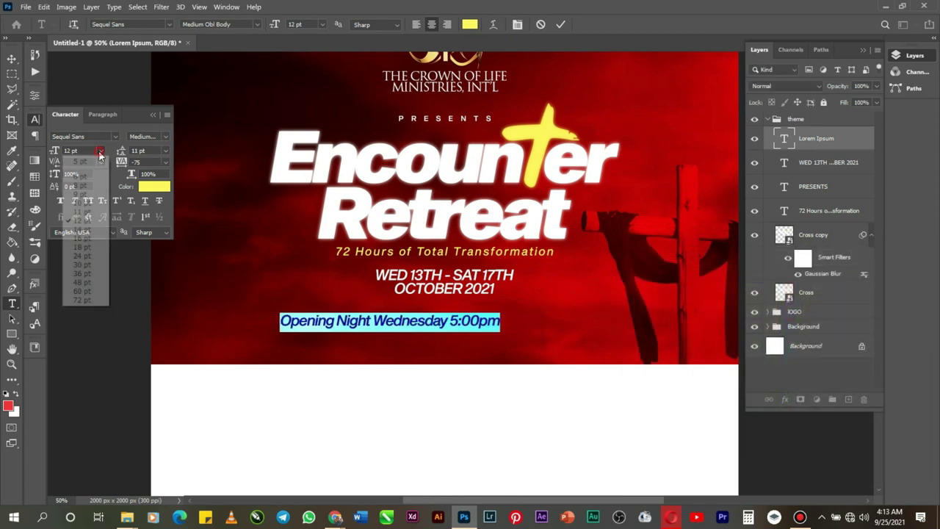
left_click(82, 203)
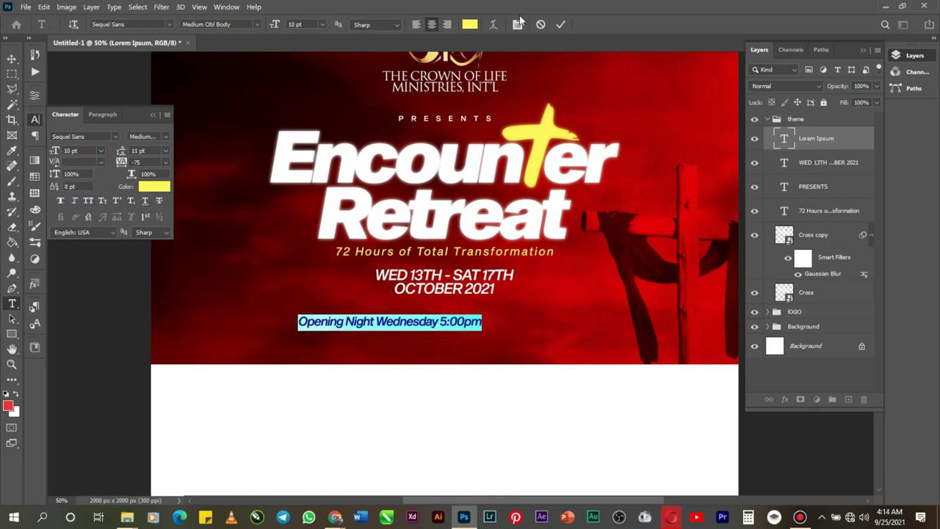
left_click(561, 24)
key("ctrl+a")
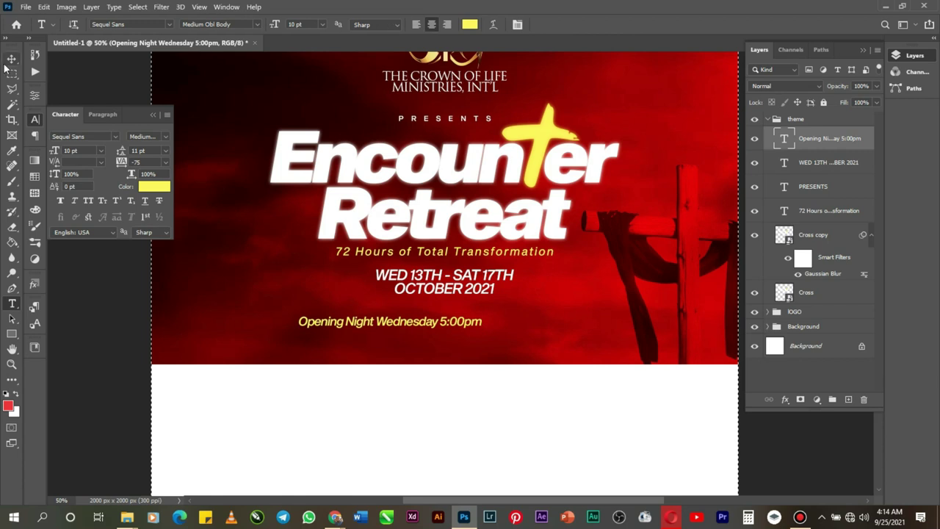
Step: Centre the Opening Night line horizontally and nudge it up three times toward the dates
left_click(12, 58)
left_click(268, 25)
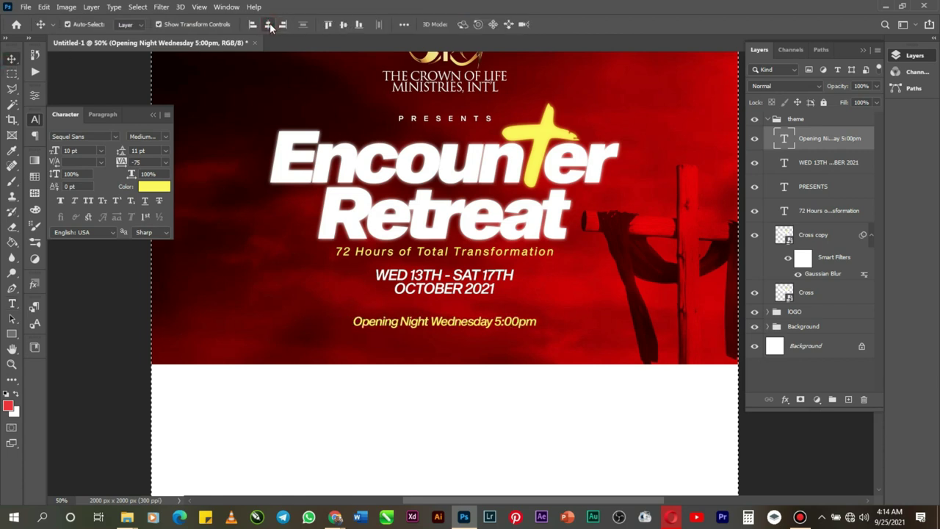
key("ctrl+d")
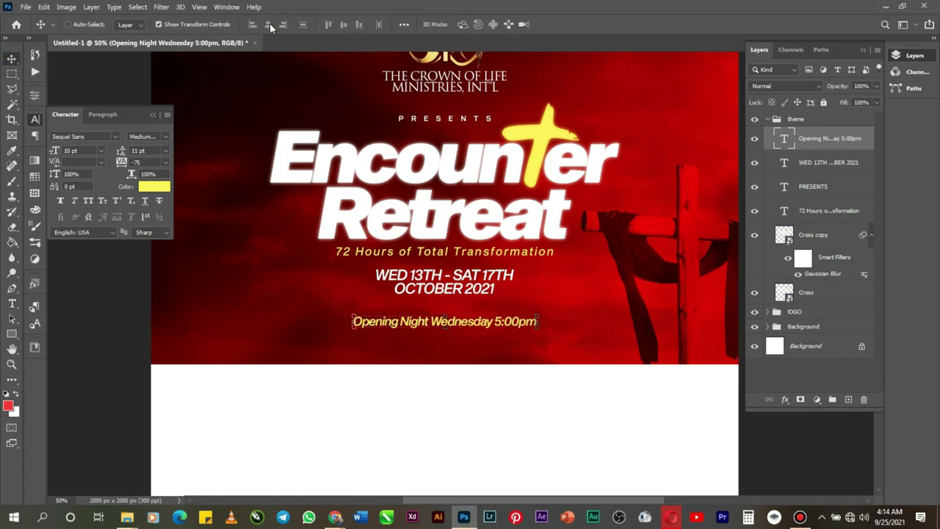
key("Up")
key("Up")
key("Up")
key("Up")
key("Up")
key("Up")
key("Up")
key("Up")
key("Up")
key("Up")
key("Up")
key("Up")
key("Up")
key("Up")
key("Up")
key("Up")
key("Up")
key("Up")
key("Up")
key("Up")
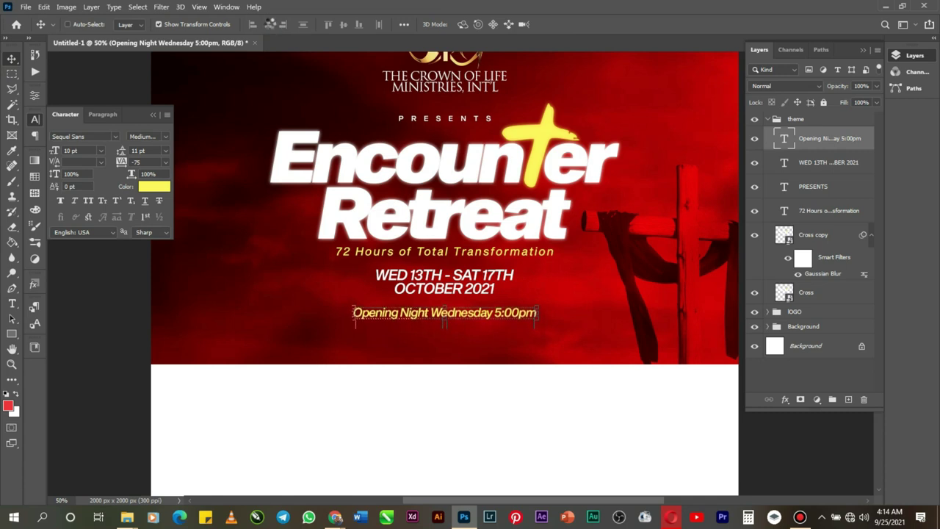
key("Up")
key("Up")
key("Up")
key("Up")
key("Up")
key("Up")
key("Up")
key("Up")
key("Up")
key("Up")
key("Up")
key("Up")
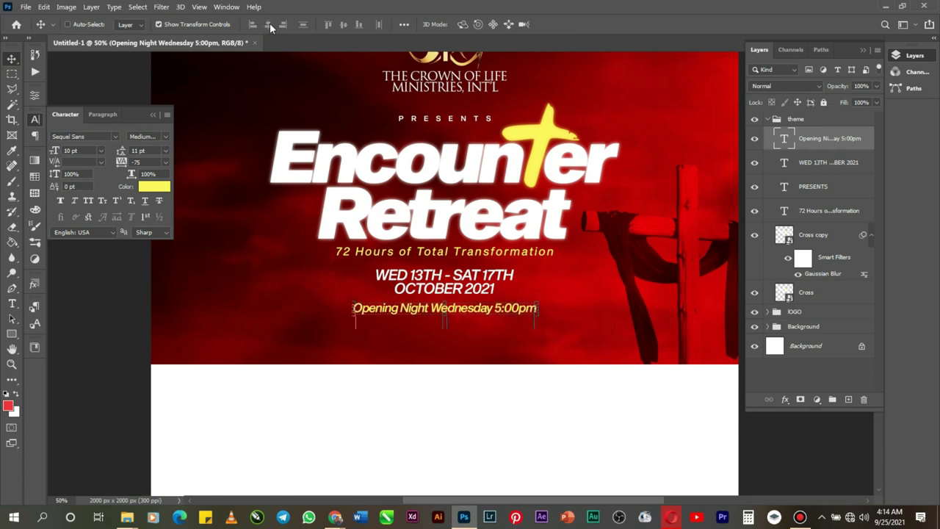
key("Up")
key("Up")
key("Up")
key("Up")
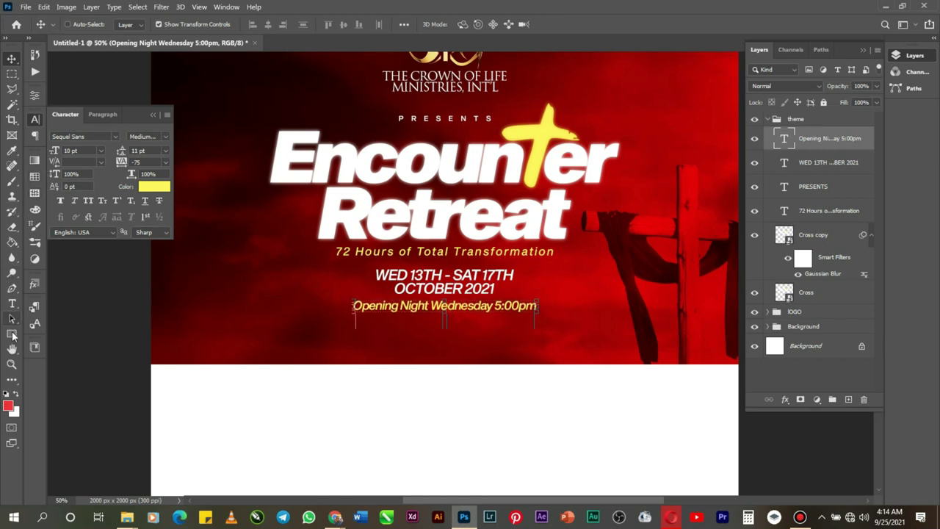
left_click(12, 364)
left_click(91, 26)
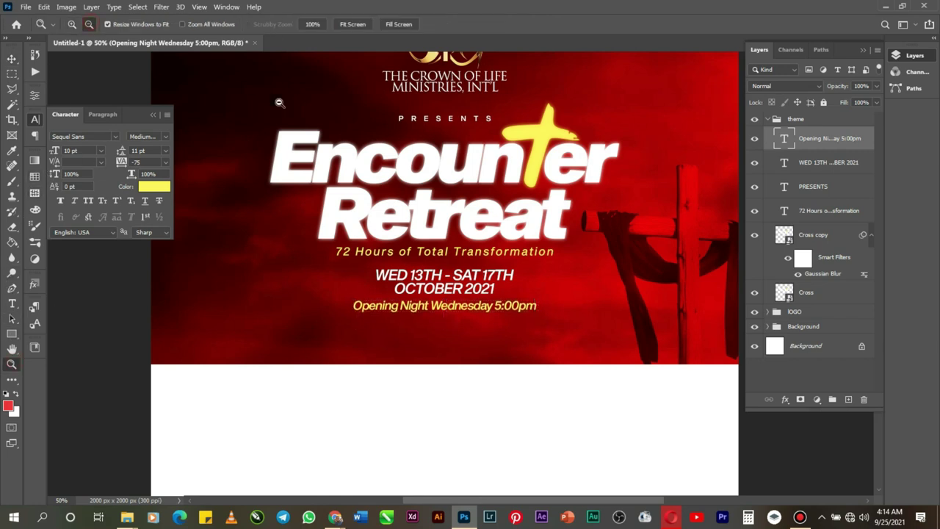
left_click(465, 211)
left_click(517, 234)
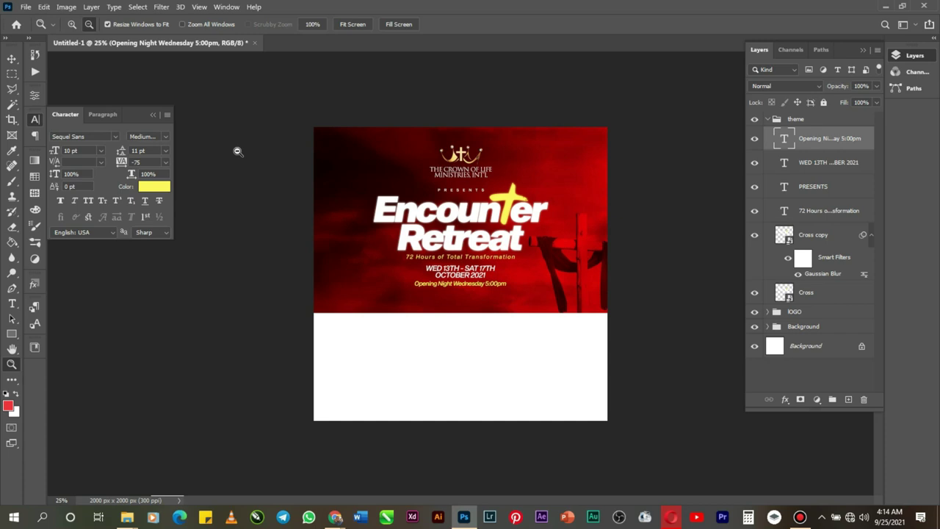
Step: Draw a square over the header's bottom edge and fill it light grey (#bcbcbc)
left_click(12, 334)
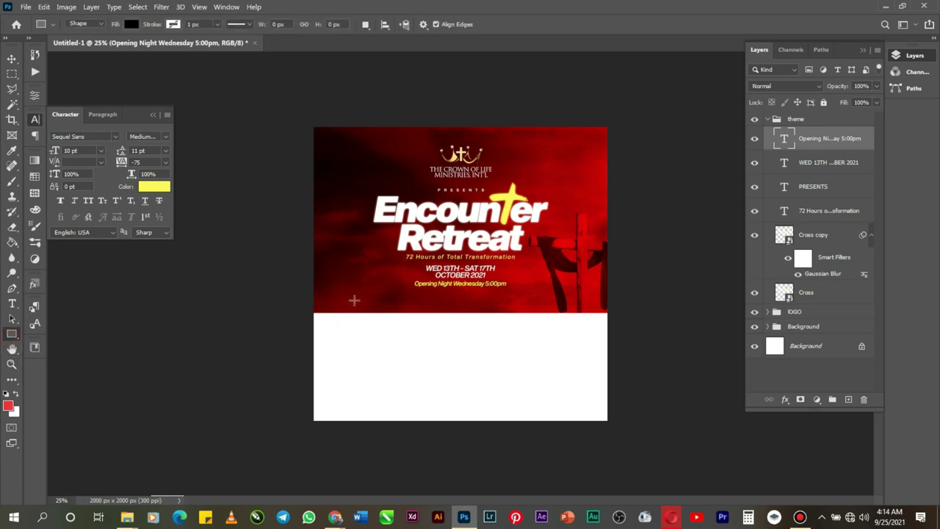
left_click_drag(358, 291, 412, 349)
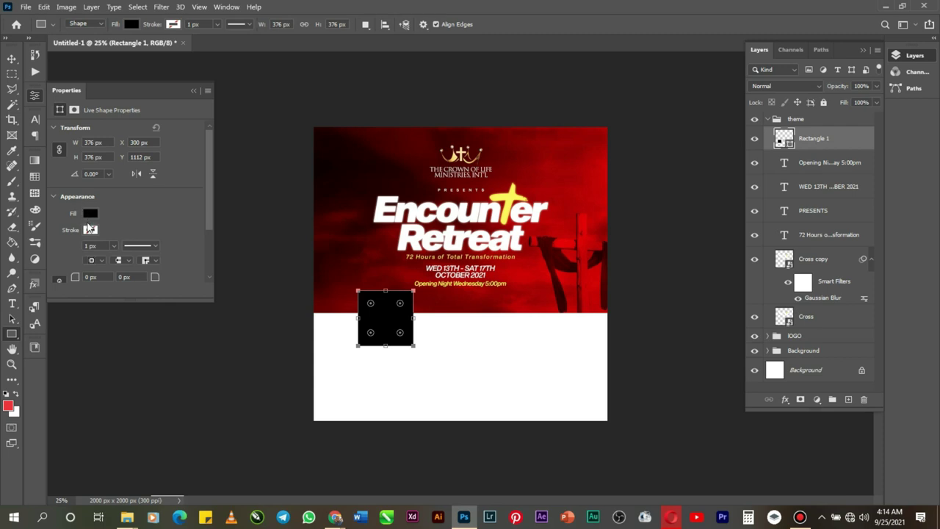
left_click(90, 215)
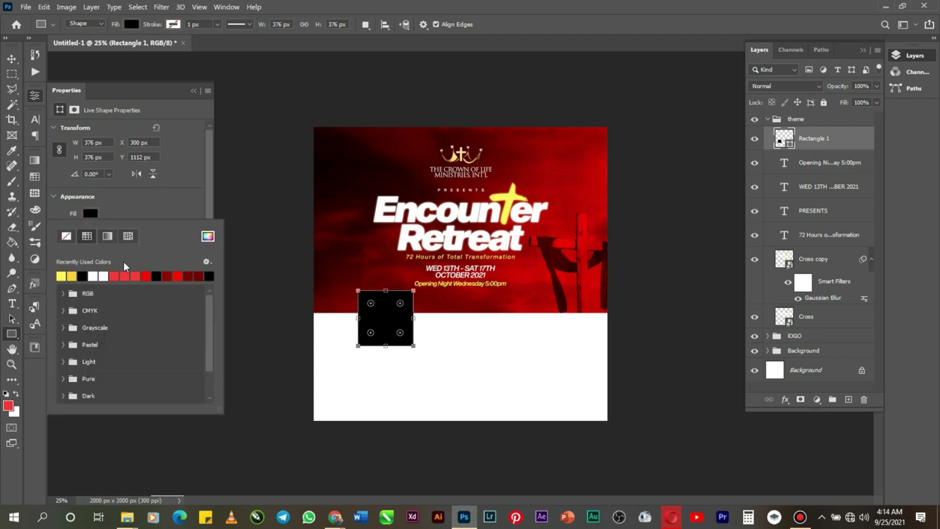
left_click(208, 236)
mouse_move(656, 363)
left_mouse_down()
mouse_move(623, 354)
mouse_move(618, 318)
left_mouse_up()
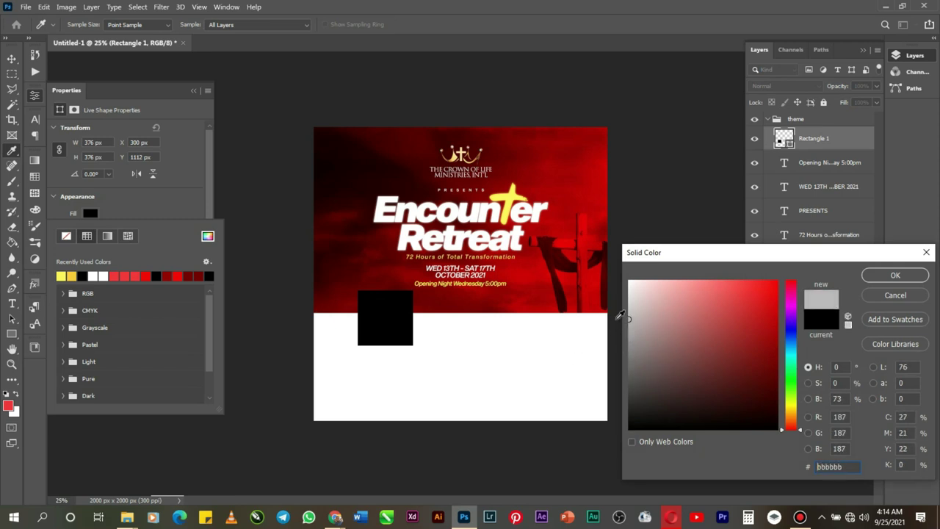
left_click(877, 276)
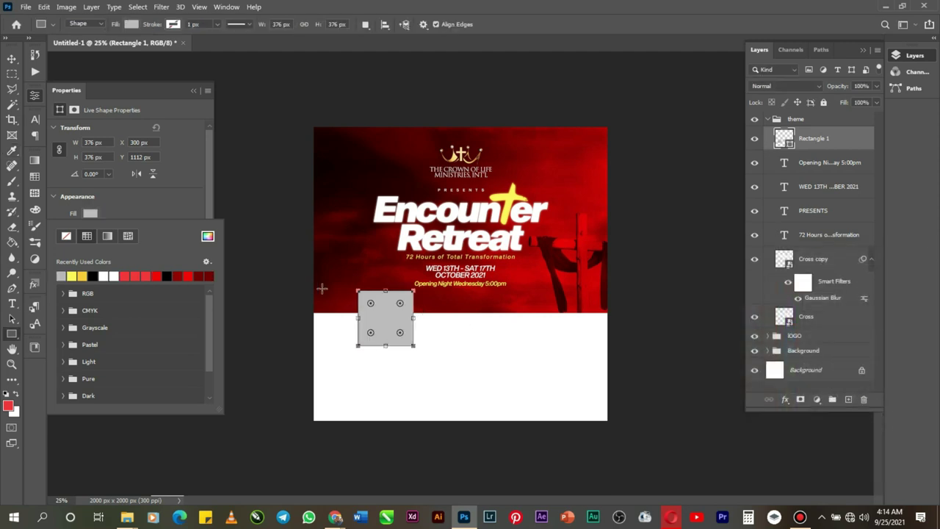
left_click(110, 215)
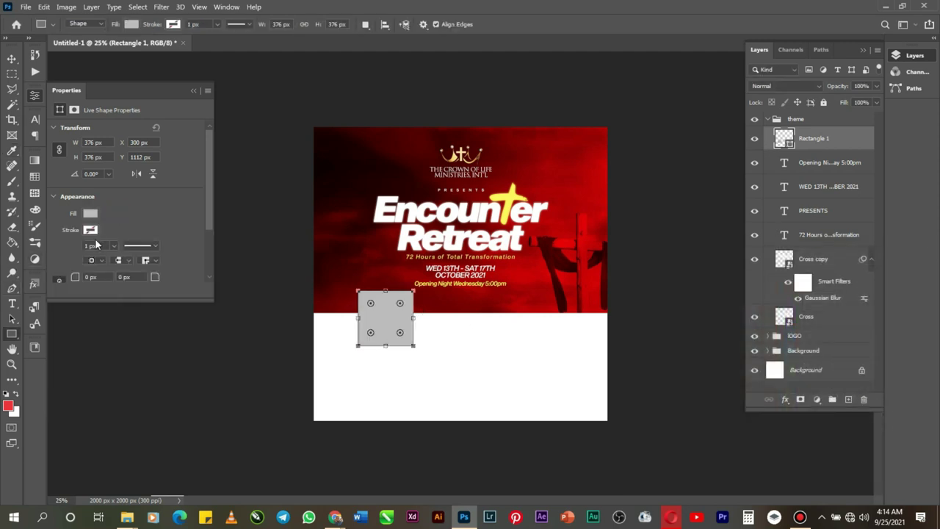
Step: Give the grey square a white outline
left_click(89, 230)
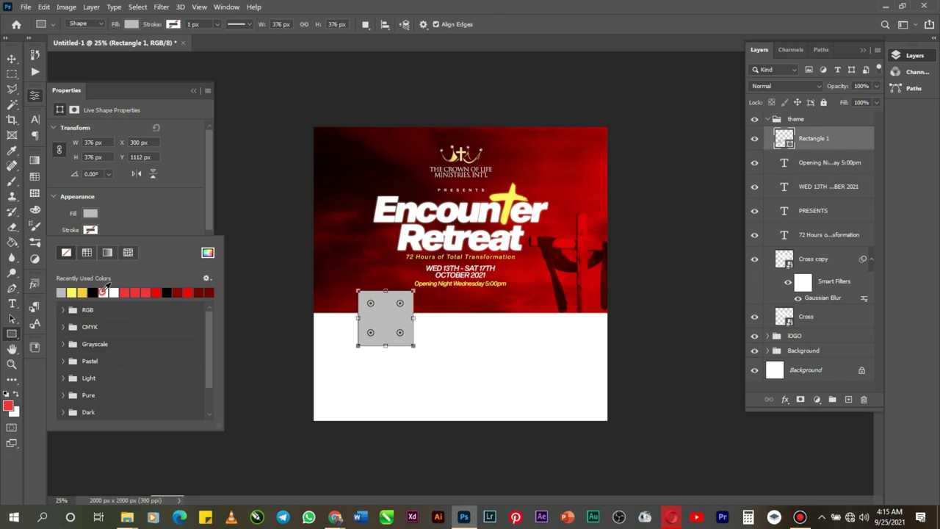
left_click(103, 293)
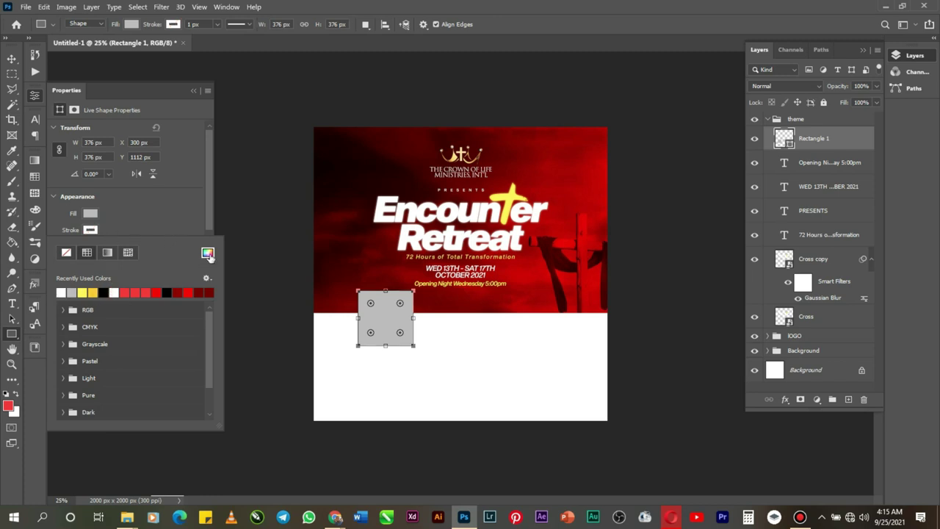
left_click(208, 252)
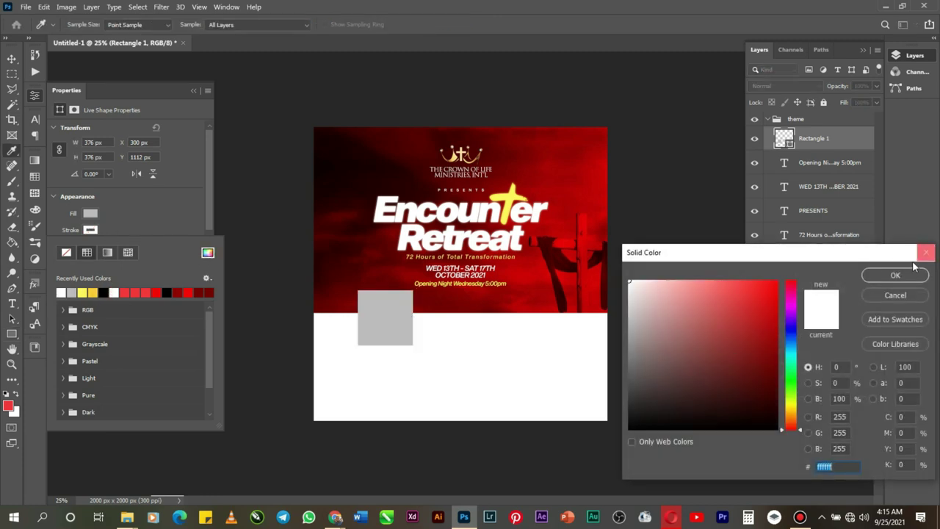
left_click(895, 275)
Step: Thicken the square's white outline and zoom in on the square
left_click(153, 218)
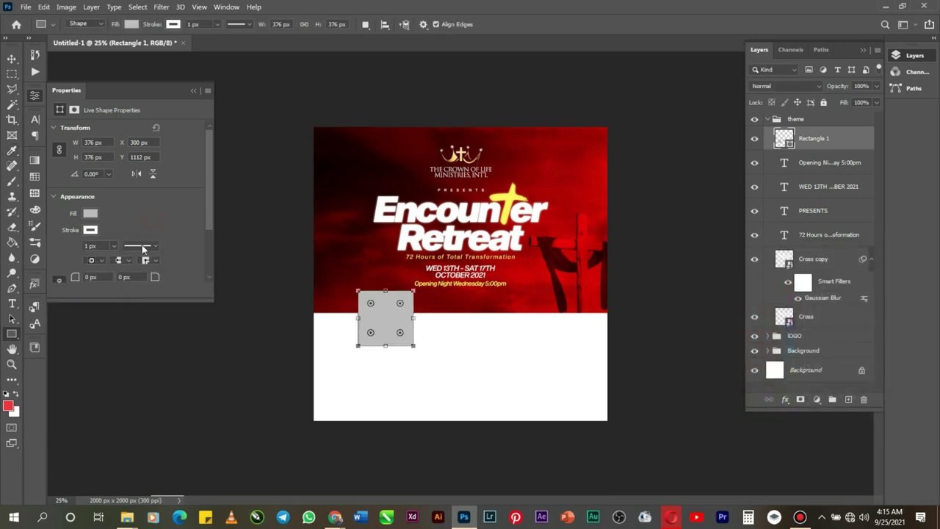
left_click(114, 246)
left_click_drag(113, 259, 121, 264)
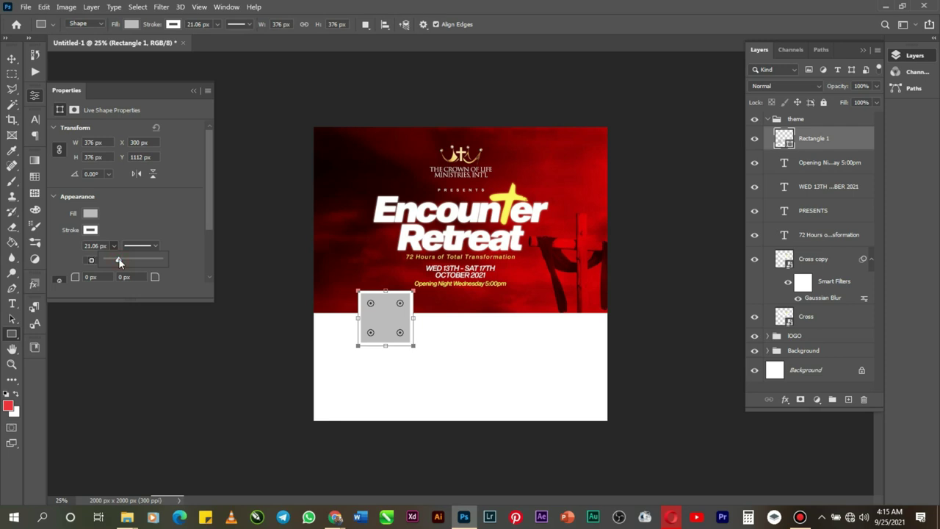
left_click_drag(119, 260, 121, 262)
left_click(11, 59)
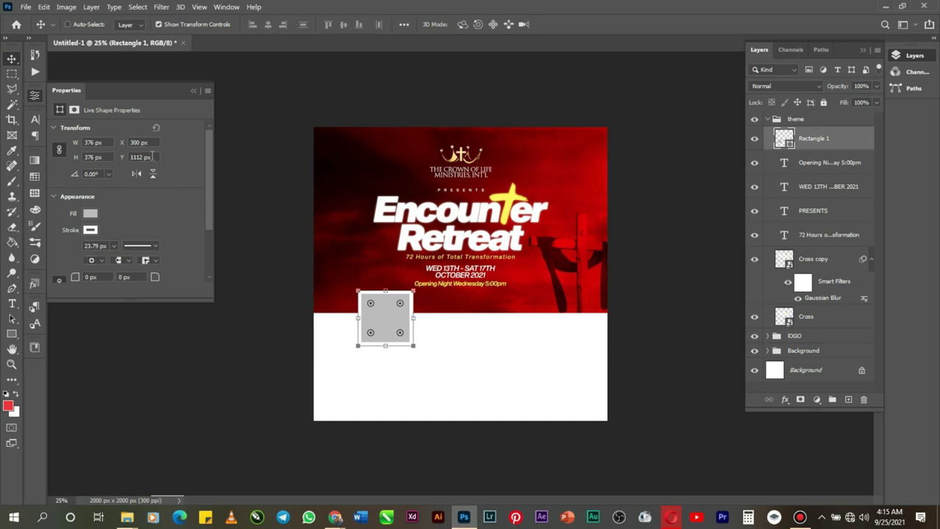
left_click(11, 363)
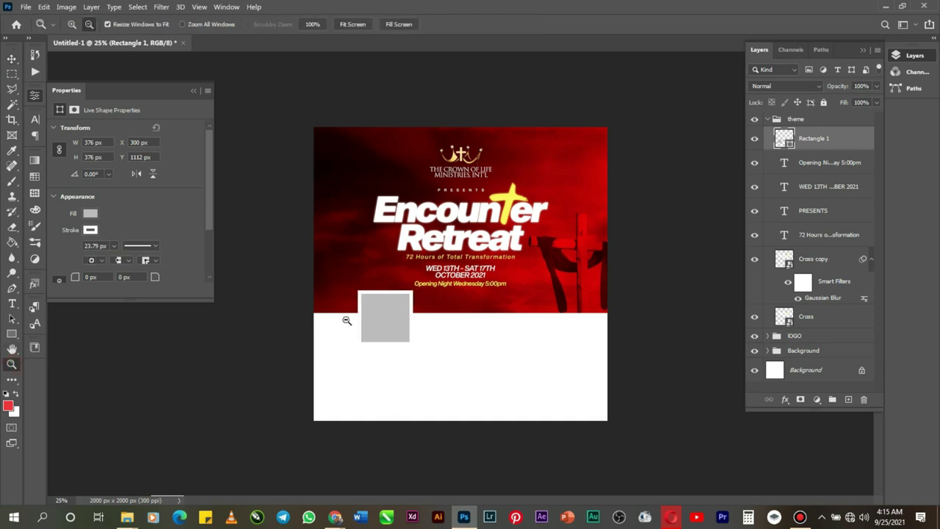
left_click(72, 25)
left_click(382, 308)
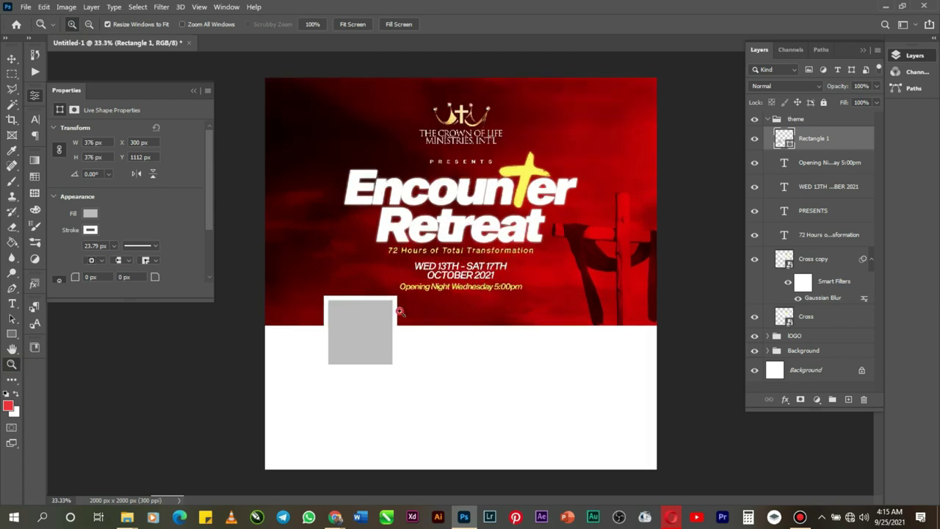
left_click(395, 310)
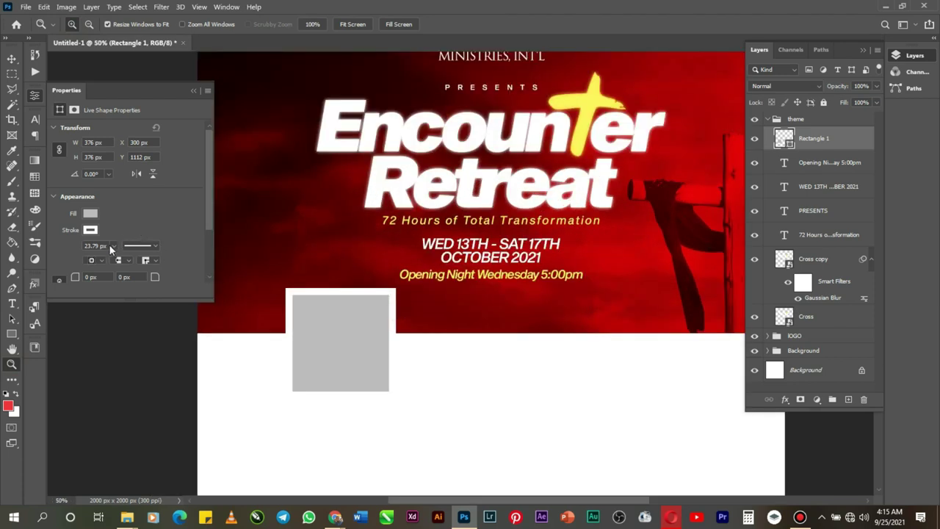
Step: Set the outline width to exactly 20 px and duplicate the square
left_click(101, 246)
type("20")
key("Return")
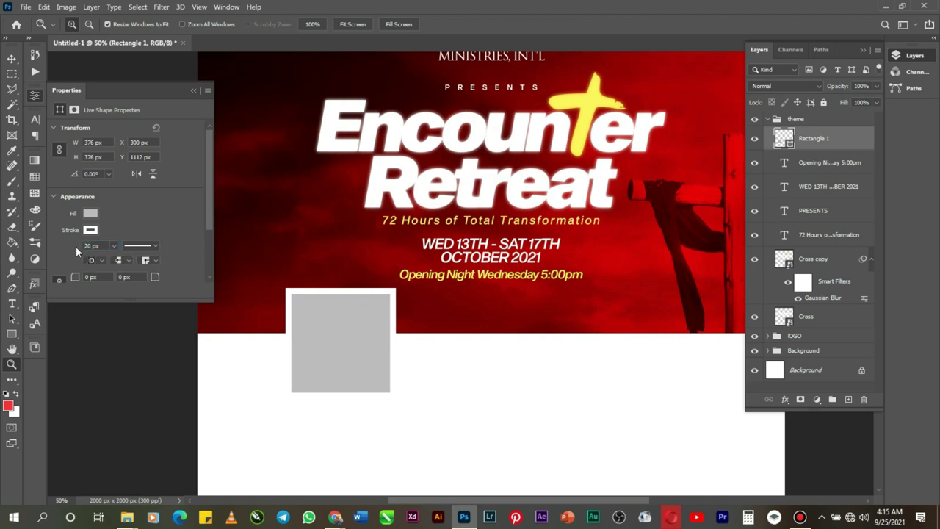
key("ctrl+j")
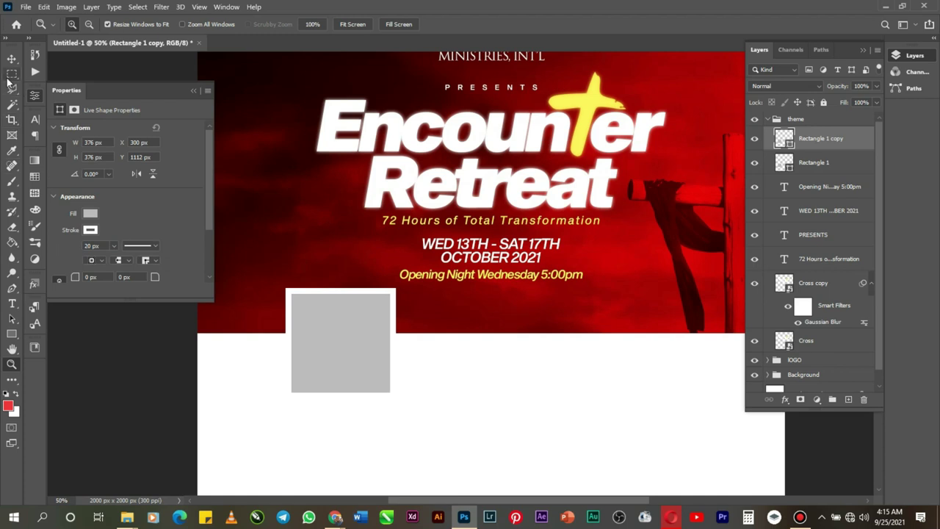
Step: Move the copied square beside the original and nudge it level with it
left_click(11, 58)
left_click_drag(348, 358, 451, 359)
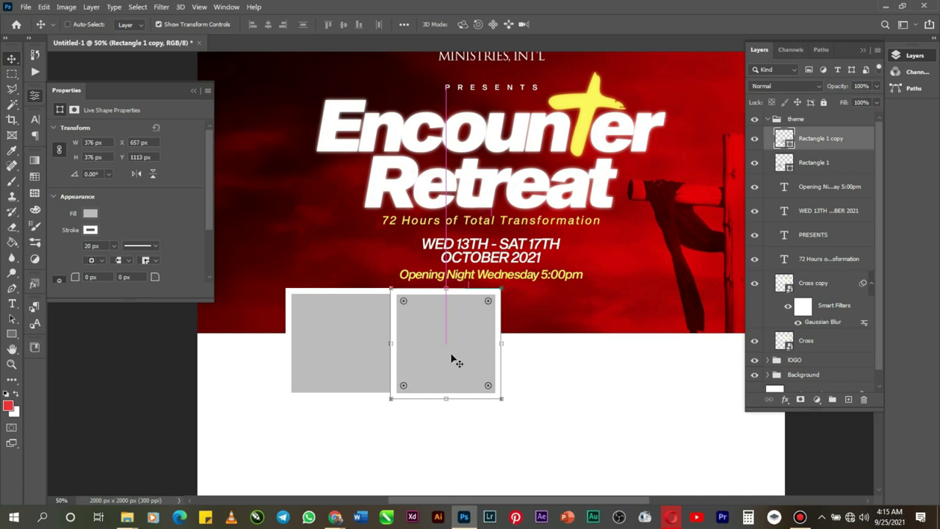
key("ctrl")
left_click_drag(451, 358, 456, 361)
left_click_drag(453, 360, 528, 360)
right_click(417, 327)
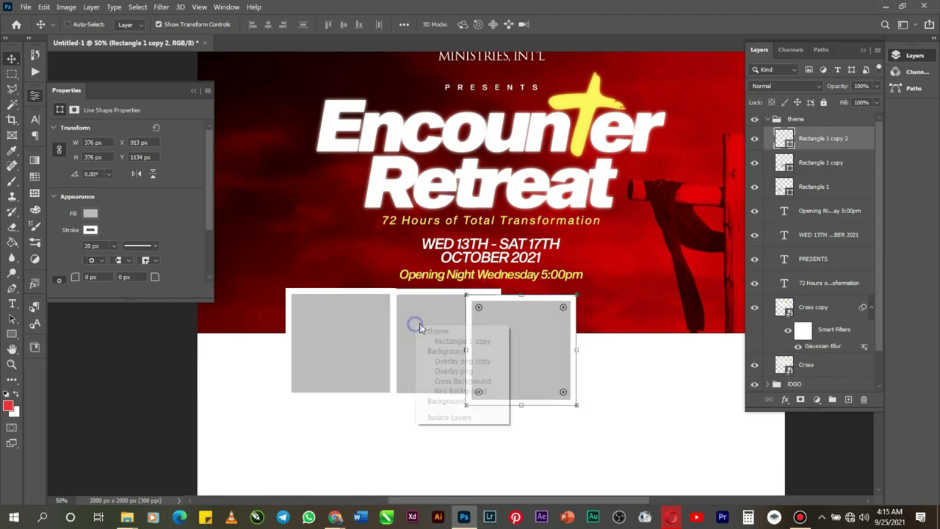
left_click(464, 343)
left_click(464, 343)
key("Up")
key("Up")
Step: Line up the third square and copy a fourth square into place at the row's end
left_click(562, 358)
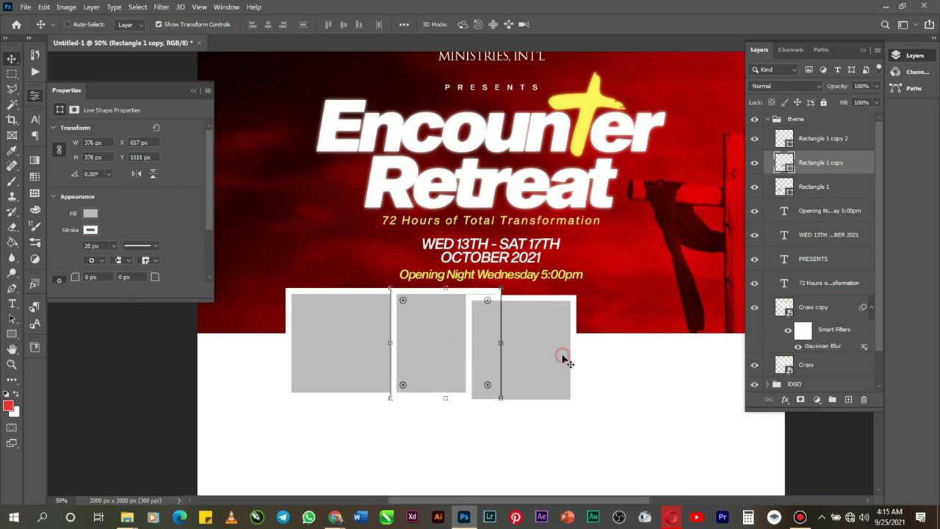
left_click(831, 212)
right_click(548, 333)
left_click(602, 351)
left_click_drag(521, 365, 523, 354)
key("Right")
key("Right")
key("Right")
key("Right")
key("Right")
key("Right")
key("Right")
key("Right")
key("Right")
key("Right")
key("Right")
key("Right")
key("Right")
key("Right")
key("Right")
key("Right")
key("Right")
key("Right")
key("Right")
key("Right")
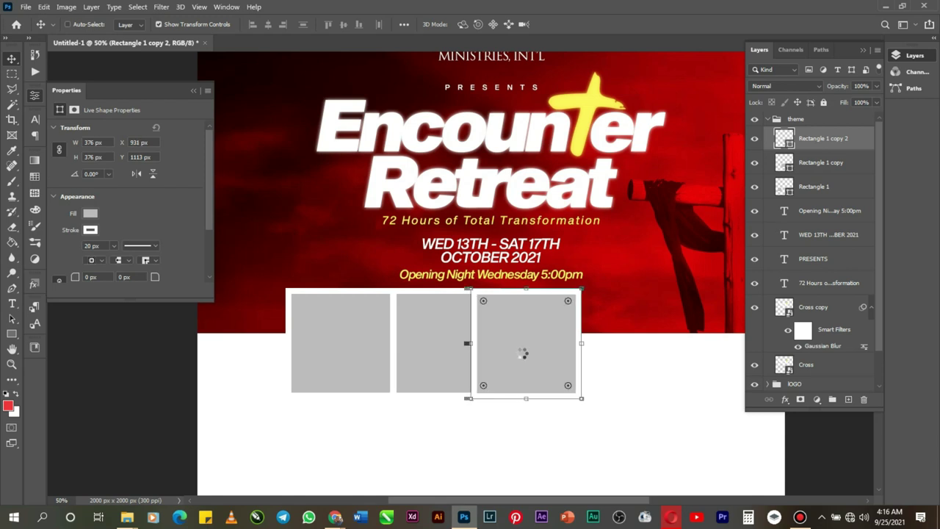
key("Right")
key("Right")
key("Right")
key("Right")
key("Right")
key("Right")
key("Right")
key("Right")
key("Right")
key("Right")
key("Right")
key("Right")
key("Right")
key("Right")
key("Right")
key("Right")
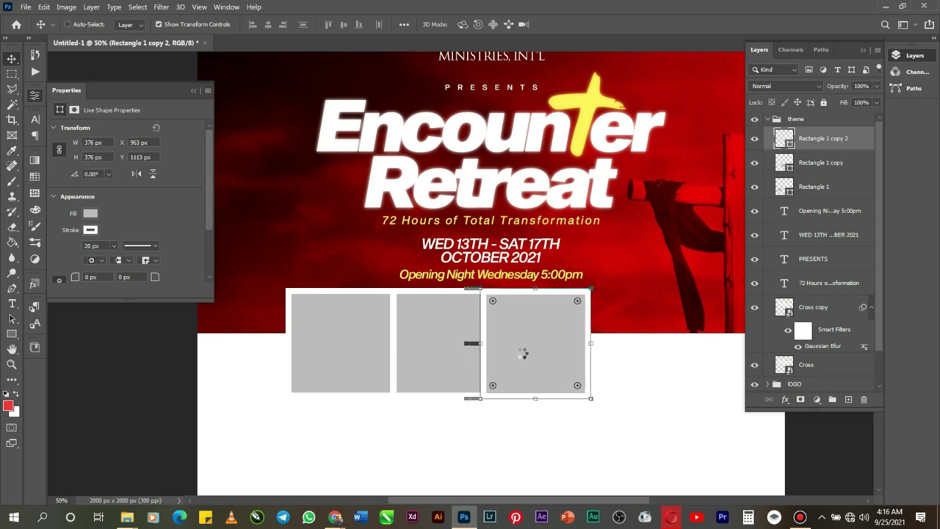
key("Right")
key("Right")
key("Right")
key("Right")
key("Right")
key("Right")
key("Right")
key("Right")
key("Right")
key("Right")
key("Right")
key("Right")
key("Right")
key("Right")
key("Right")
key("Right")
key("Right")
key("Right")
key("Right")
key("Right")
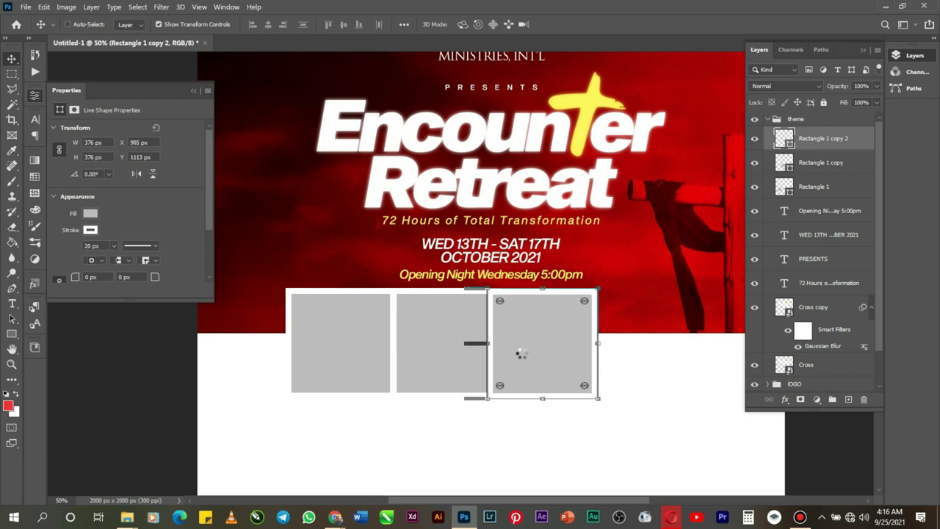
key("Right")
key("Right")
key("Right")
key("Right")
key("Right")
key("Right")
key("Right")
key("Right")
key("Right")
key("Right")
key("Right")
key("Right")
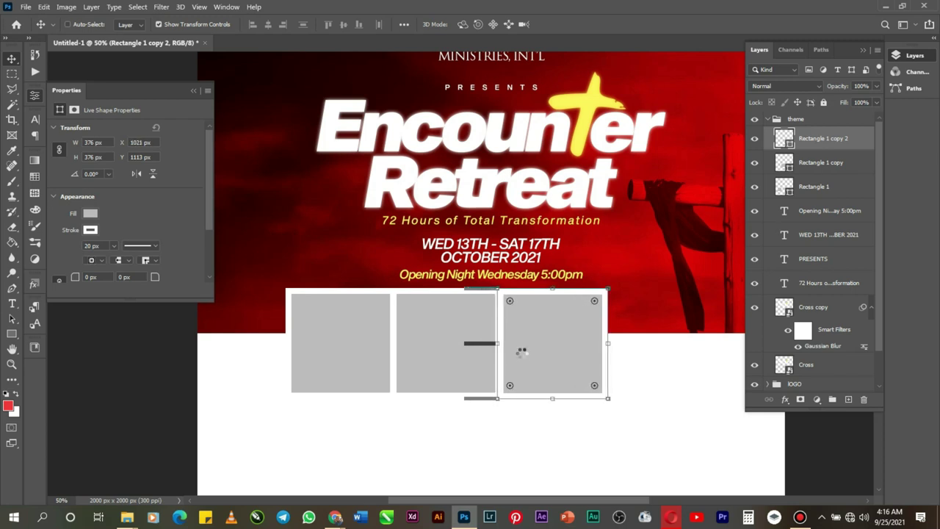
key("Left")
key("Left")
key("Left")
key("Left")
key("Left")
key("Left")
key("Left")
key("Left")
key("Left")
key("Left")
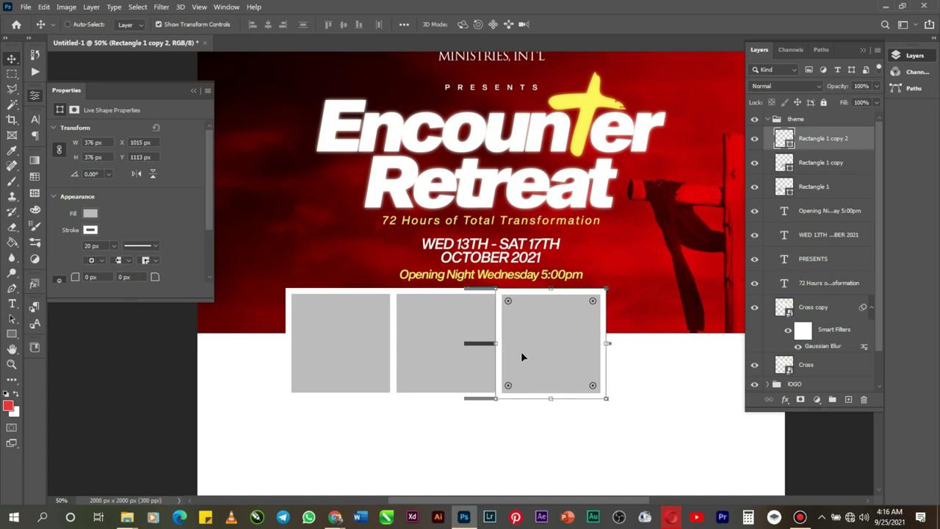
left_click_drag(522, 356, 637, 362)
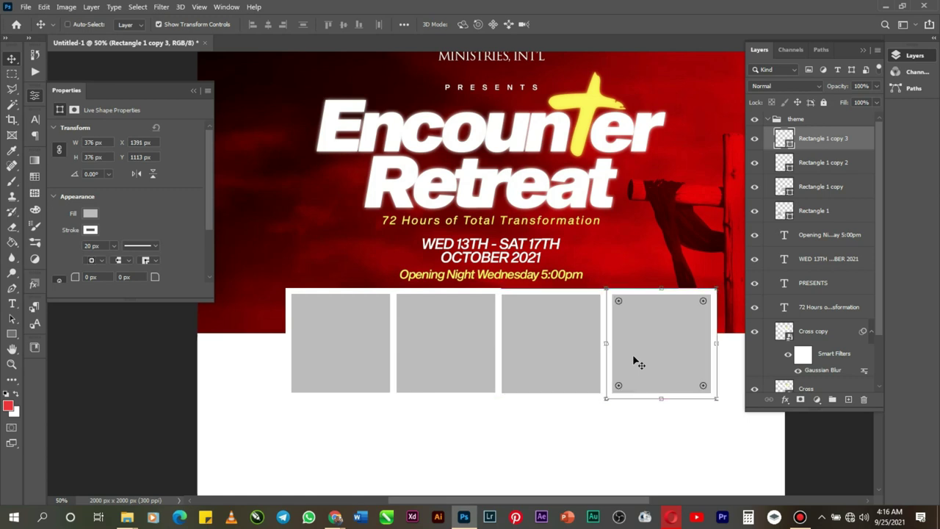
key("Left")
key("Left")
key("Left")
key("Left")
key("Left")
key("Left")
key("Left")
key("Left")
key("Left")
key("Left")
key("Left")
key("Left")
key("Left")
key("Left")
key("Left")
key("Left")
key("Left")
key("Left")
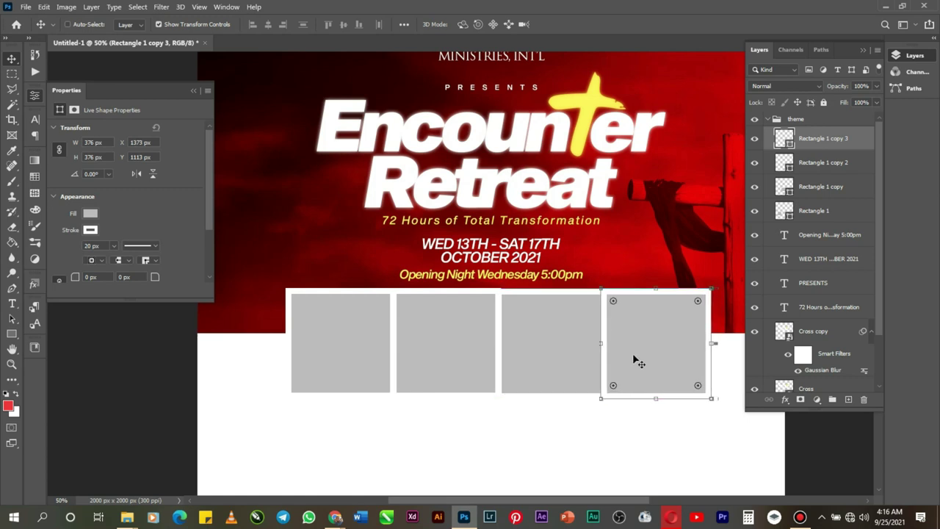
Step: Nudge the third and fourth squares up so the row sits level at Y 1111 px
right_click(540, 346)
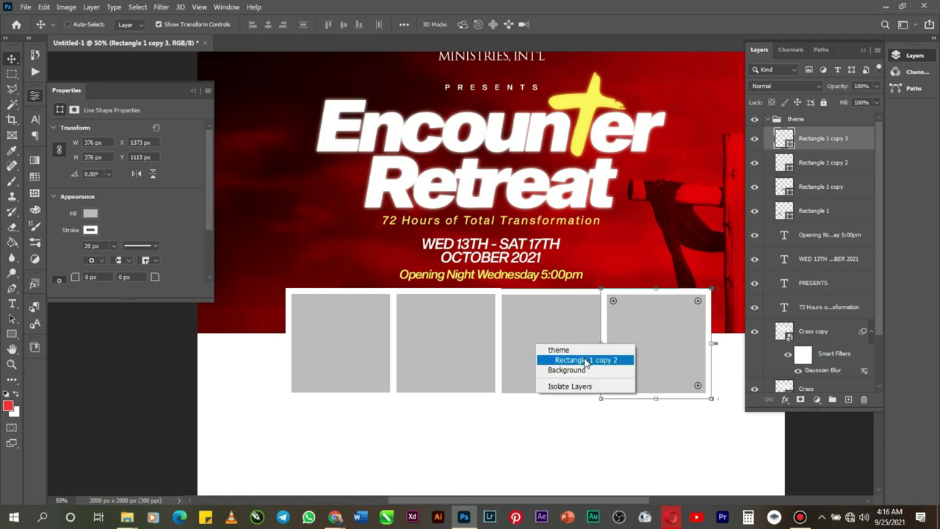
left_click(588, 361)
key("Up")
key("Up")
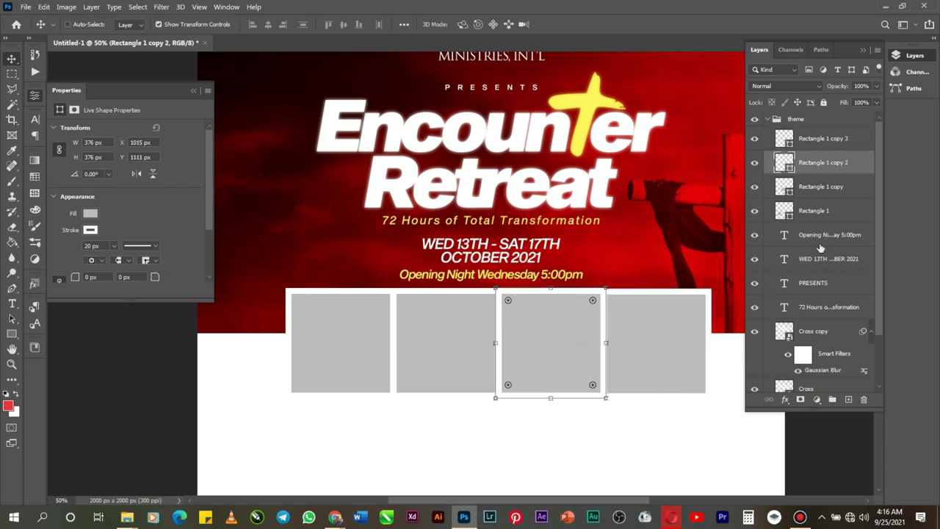
left_click(821, 245)
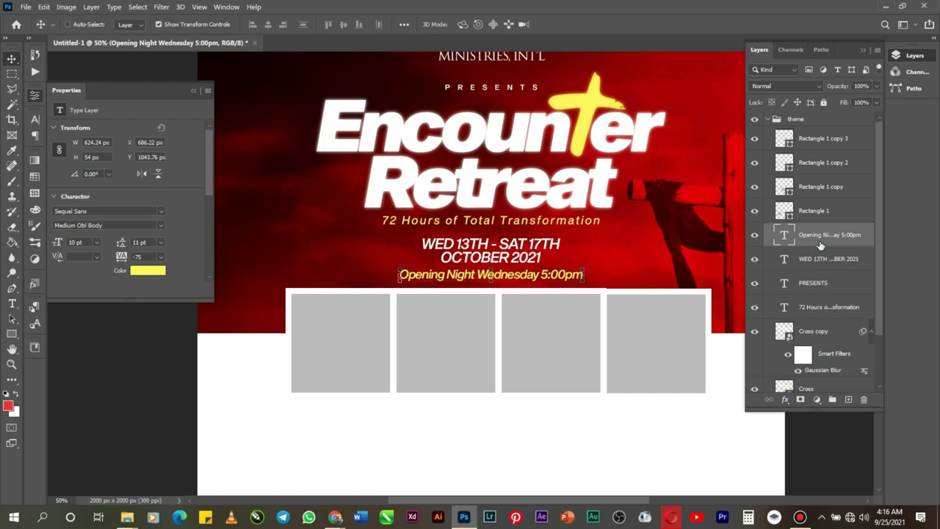
right_click(650, 335)
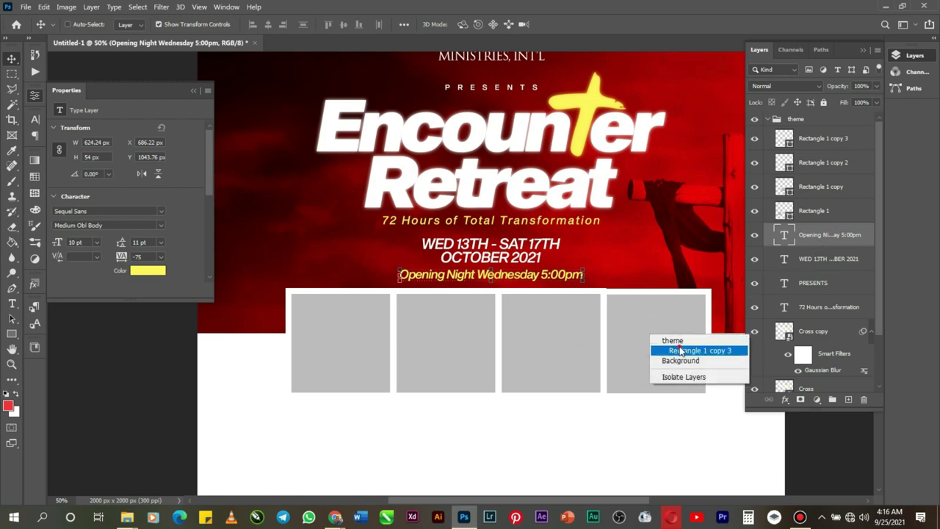
left_click(683, 351)
key("Up")
key("Up")
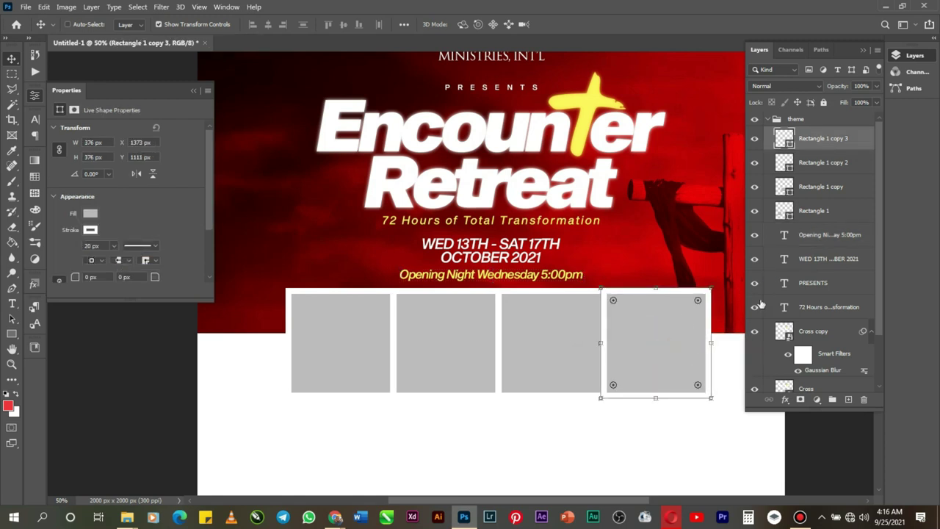
left_click(842, 261)
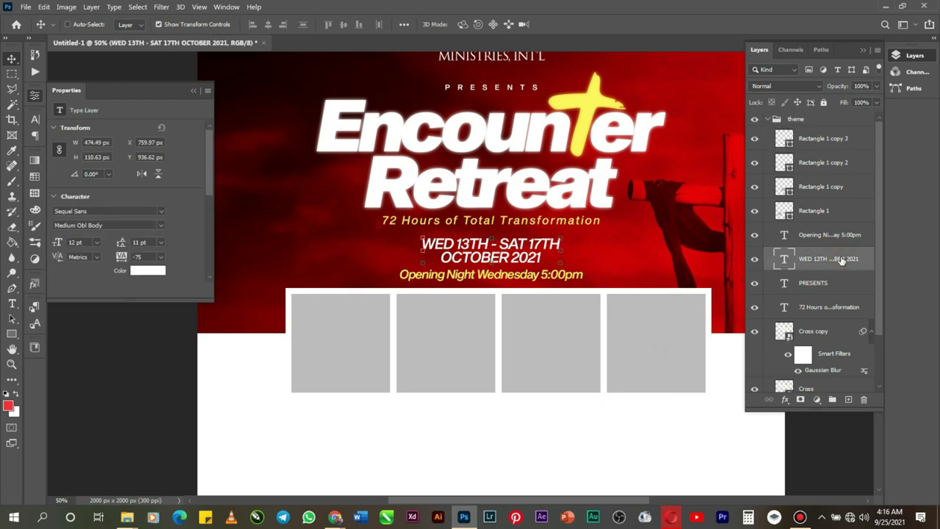
left_click(834, 213)
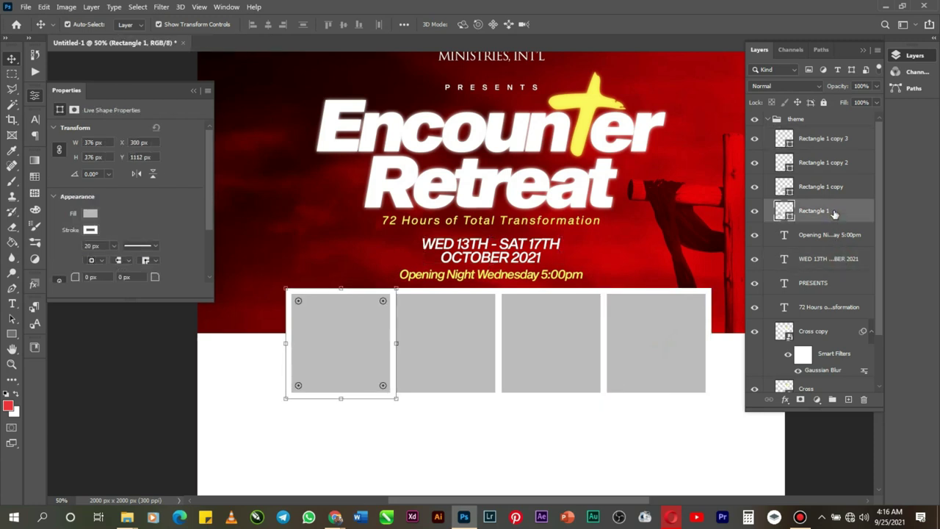
Step: Group the four Rectangle layers as Group 1 and move it above the theme folder
left_click(828, 188, "shift")
left_click(826, 163, "shift")
left_click(822, 141, "shift")
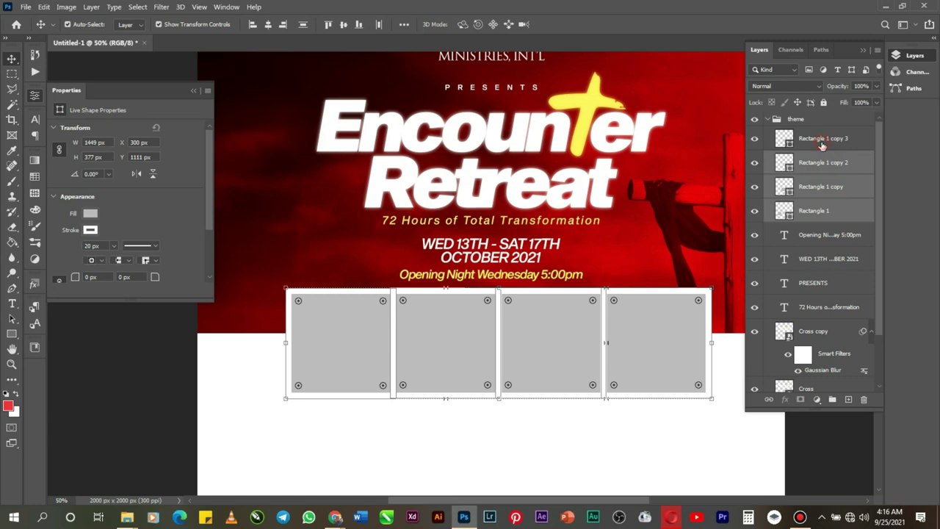
key("ctrl+g")
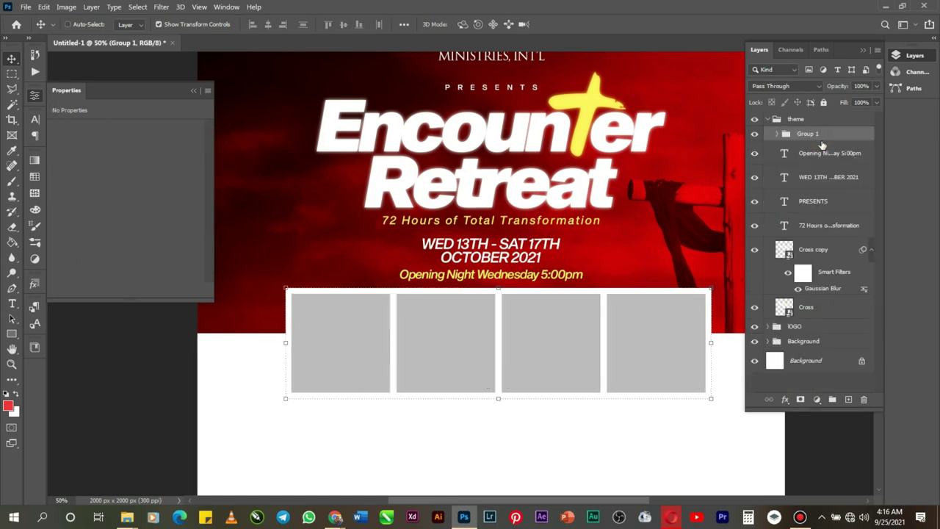
left_click_drag(820, 137, 801, 117)
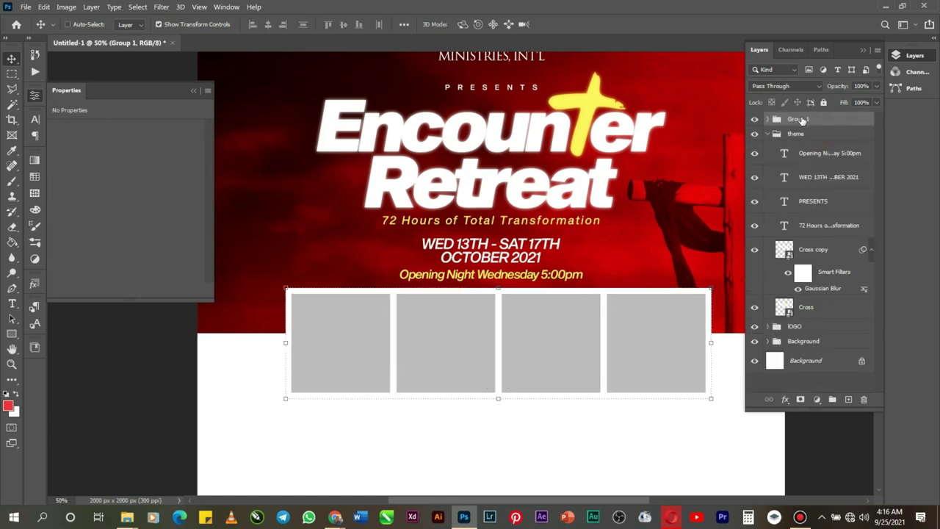
left_click(769, 135)
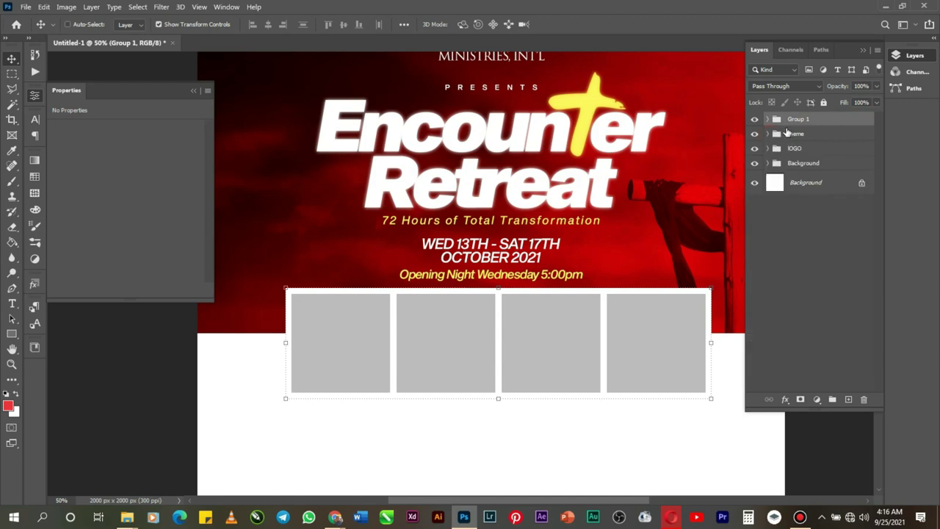
Step: Centre Group 1 horizontally on the canvas and nudge it down two steps
key("ctrl+a")
left_click(270, 24)
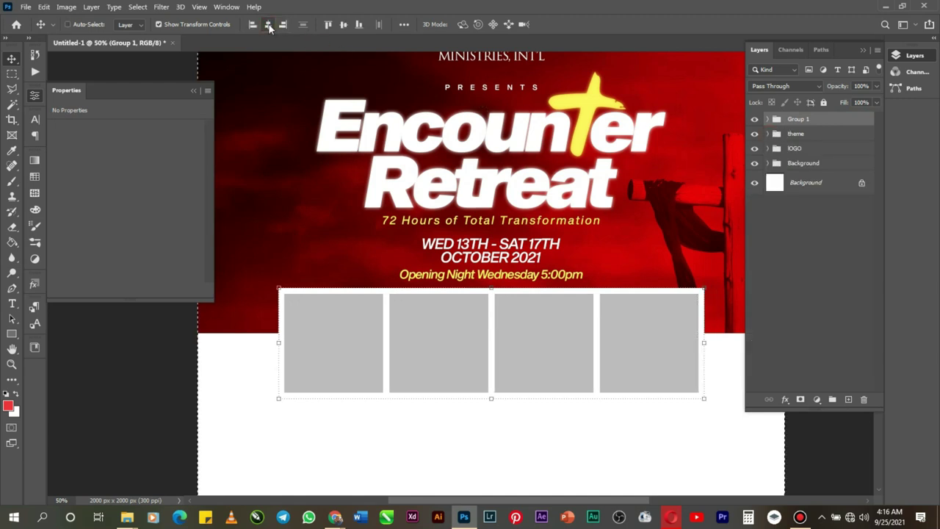
key("ctrl+d")
key("Down")
key("Down")
key("Down")
key("Down")
key("Down")
key("Down")
key("Down")
key("Down")
key("Down")
key("Down")
key("Down")
key("Down")
key("Down")
key("Down")
key("Down")
key("Down")
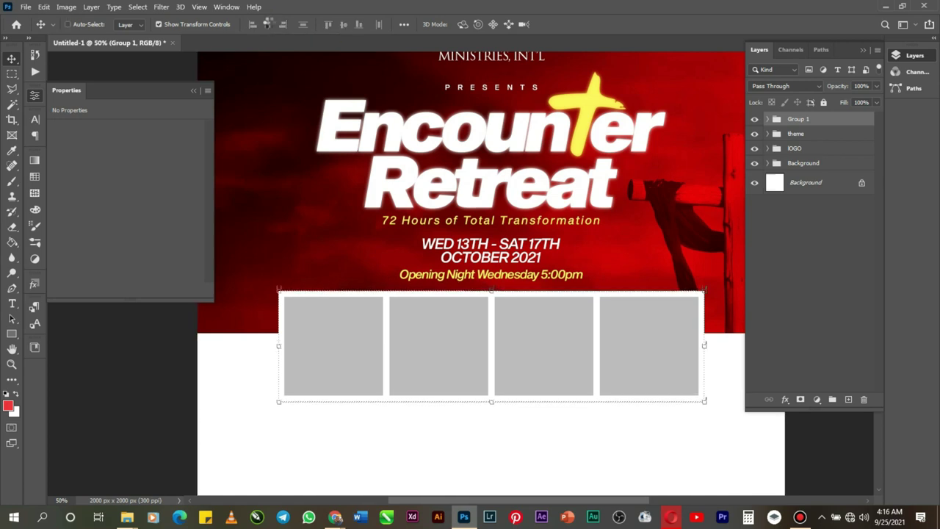
key("Down")
key("Down")
key("Down")
key("Down")
key("Down")
key("Down")
key("Down")
key("Down")
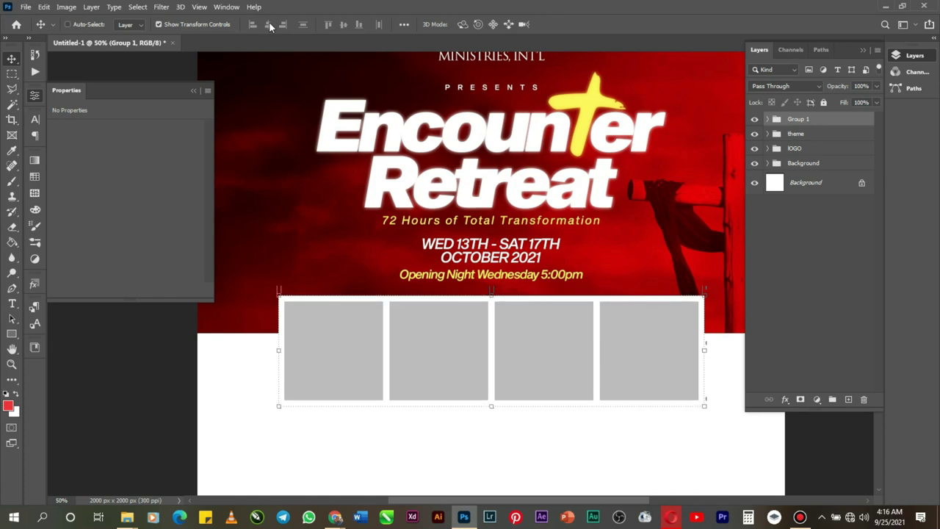
left_click(12, 365)
left_click(351, 360, "alt")
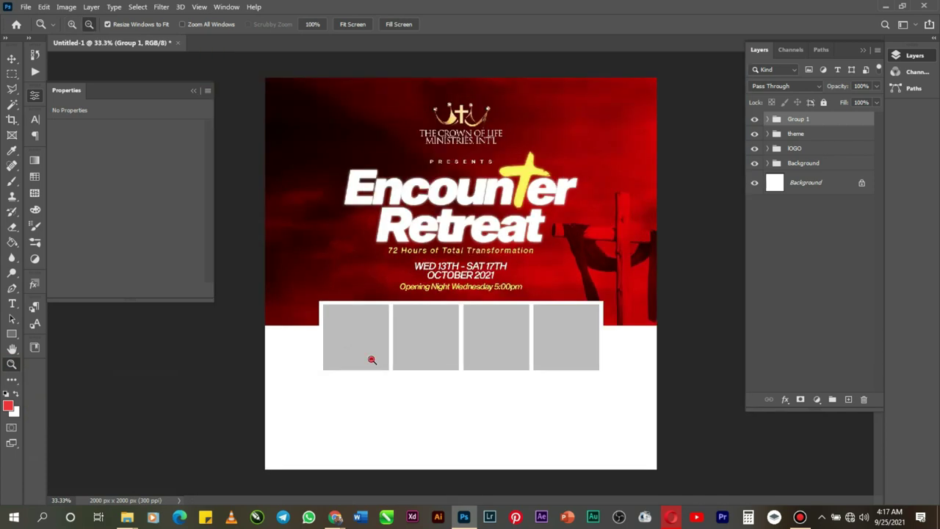
left_click(371, 361, "alt")
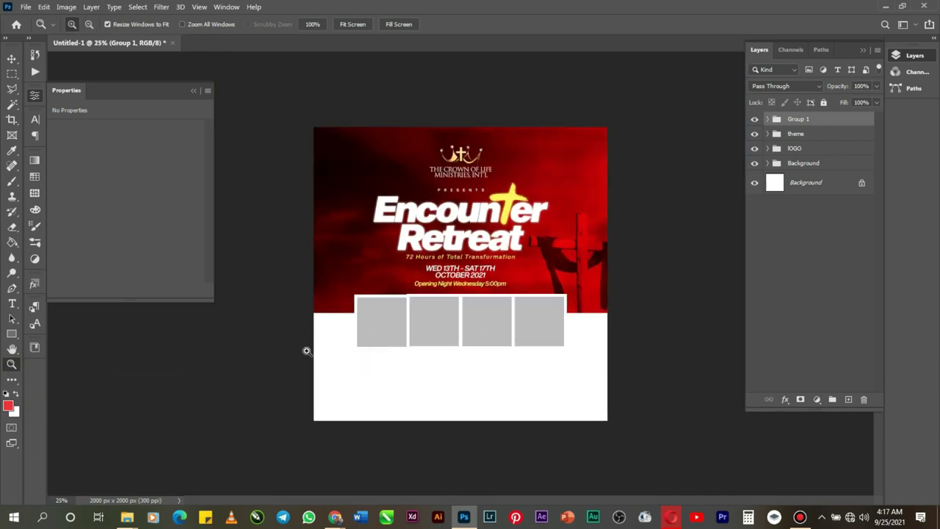
left_click(394, 317)
left_click(387, 323)
left_click(357, 348)
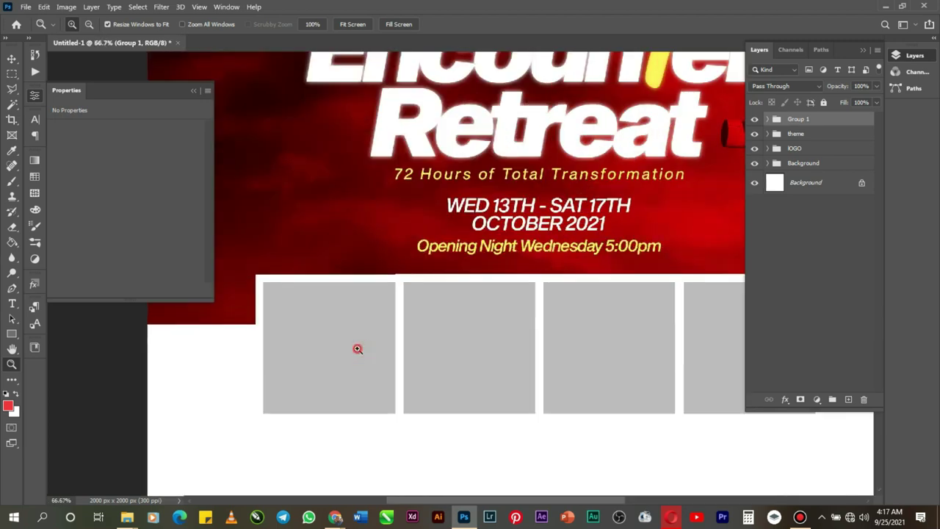
left_click(357, 348)
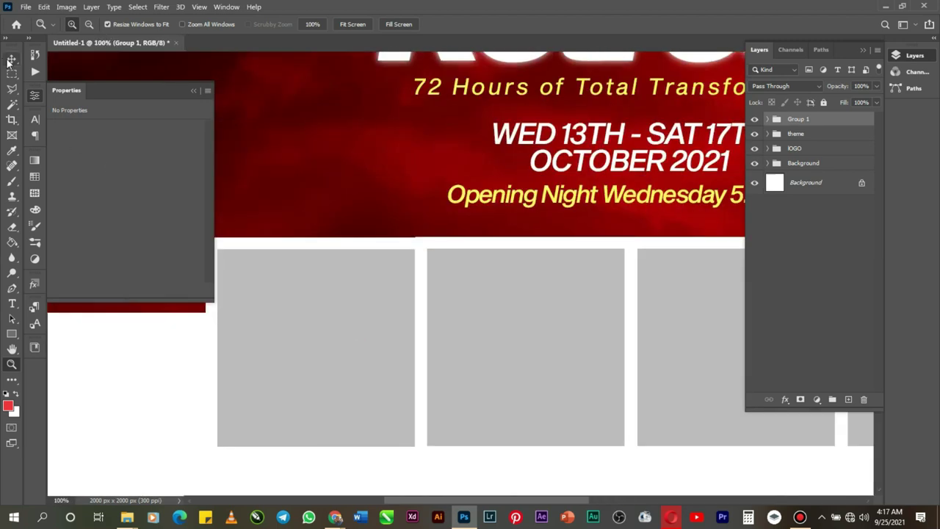
left_click(10, 60)
right_click(380, 308)
left_click(419, 322)
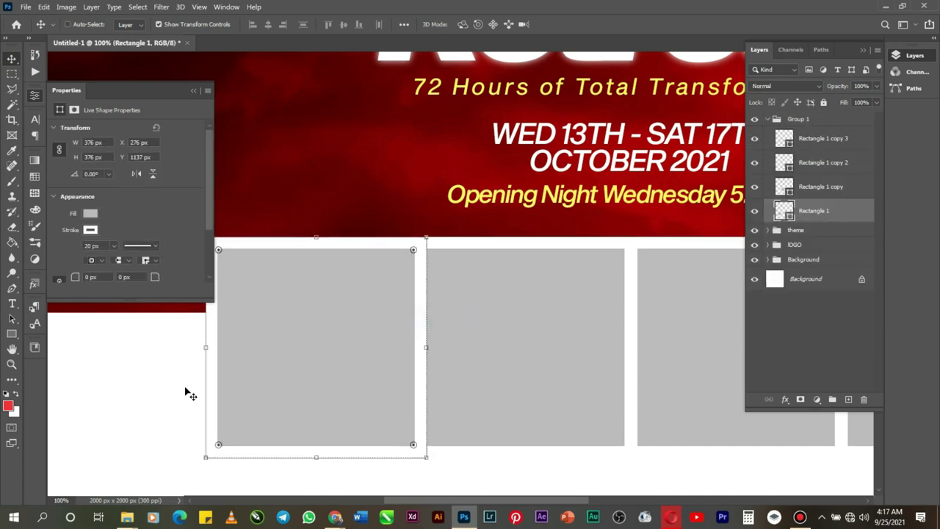
left_click(12, 364)
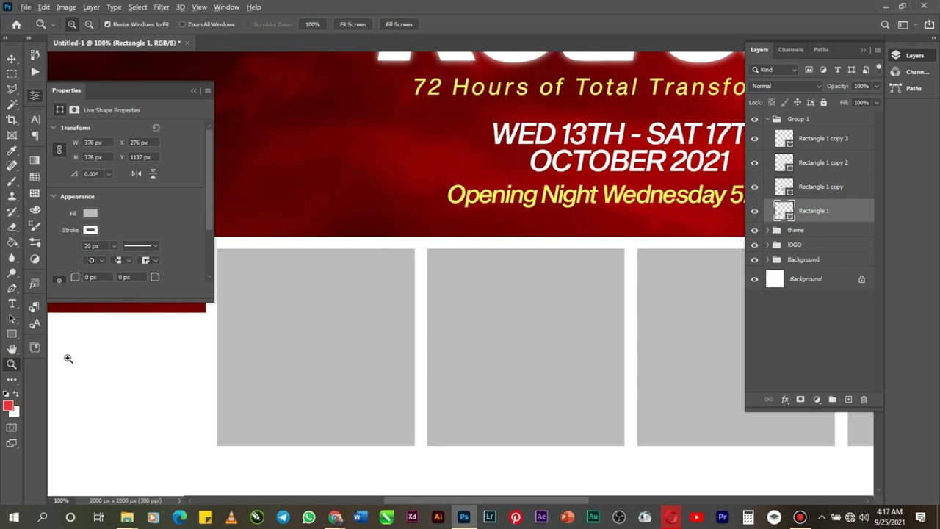
left_click(12, 348)
left_click_drag(537, 354, 301, 352)
left_click_drag(598, 358, 194, 373)
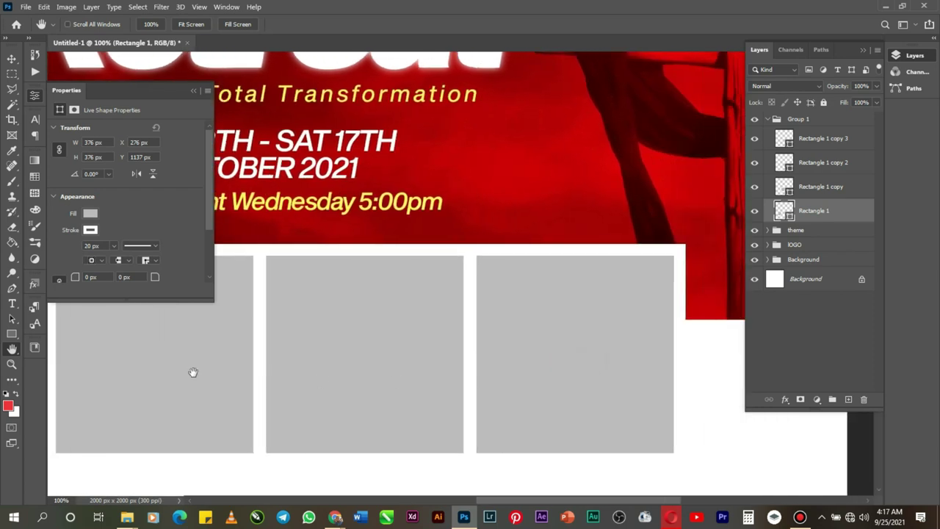
left_click(11, 364)
left_click(356, 361, "alt")
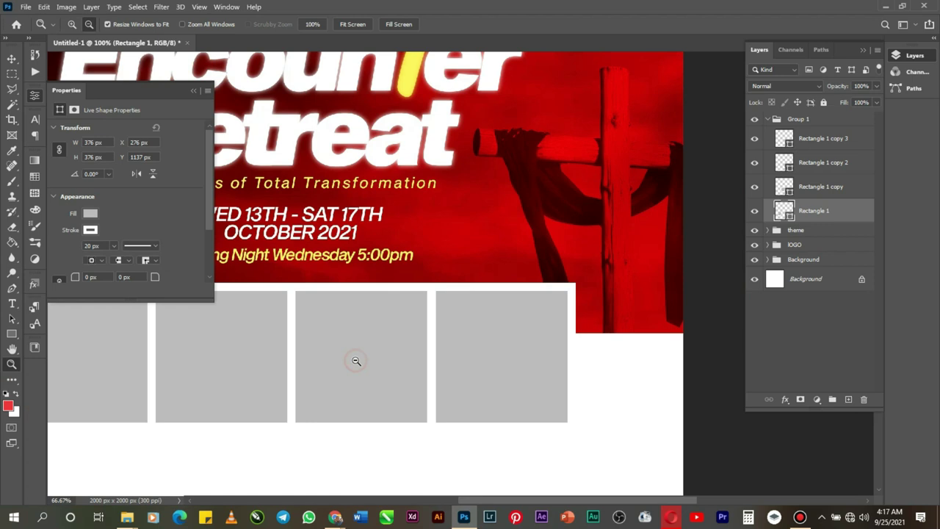
left_click(287, 374, "alt")
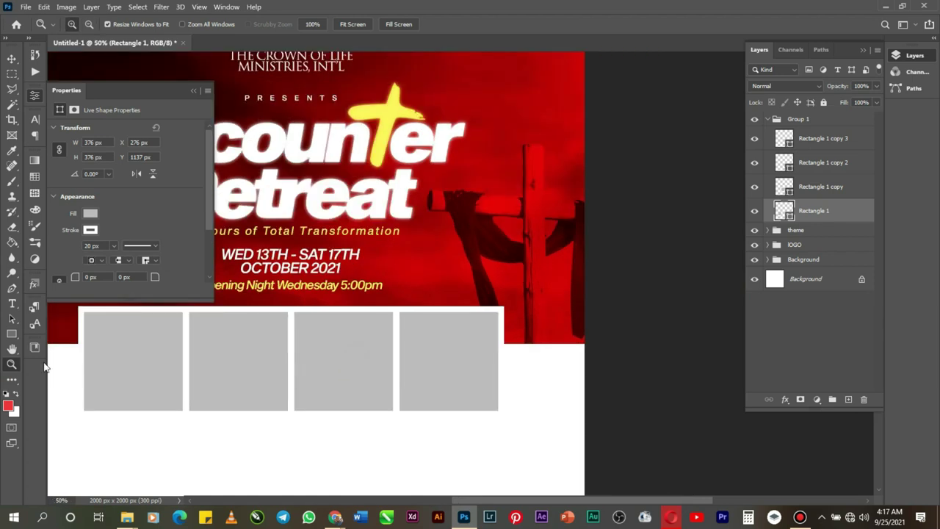
left_click(11, 349)
left_click_drag(107, 363, 257, 368)
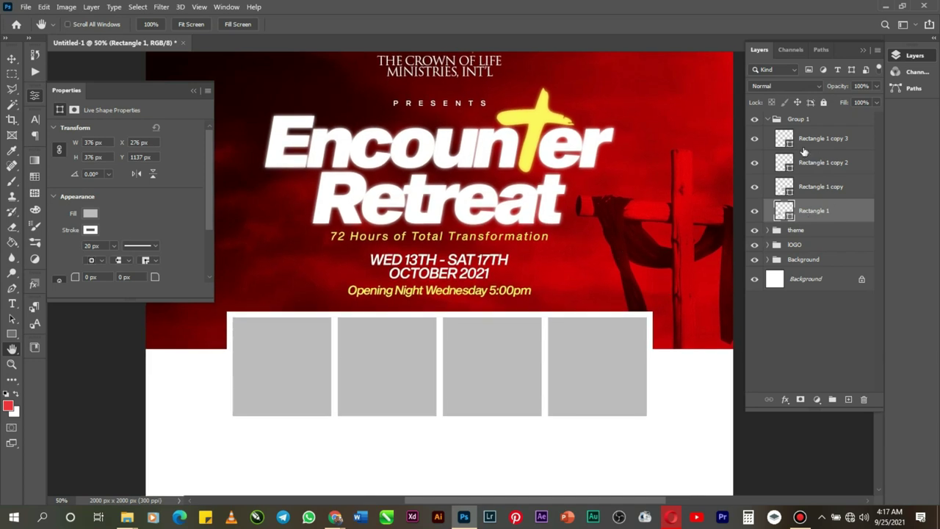
Step: With the first square's layer selected, place PngItem_1282867.png as an embedded image
left_click(12, 58)
right_click(298, 354)
left_click(335, 366)
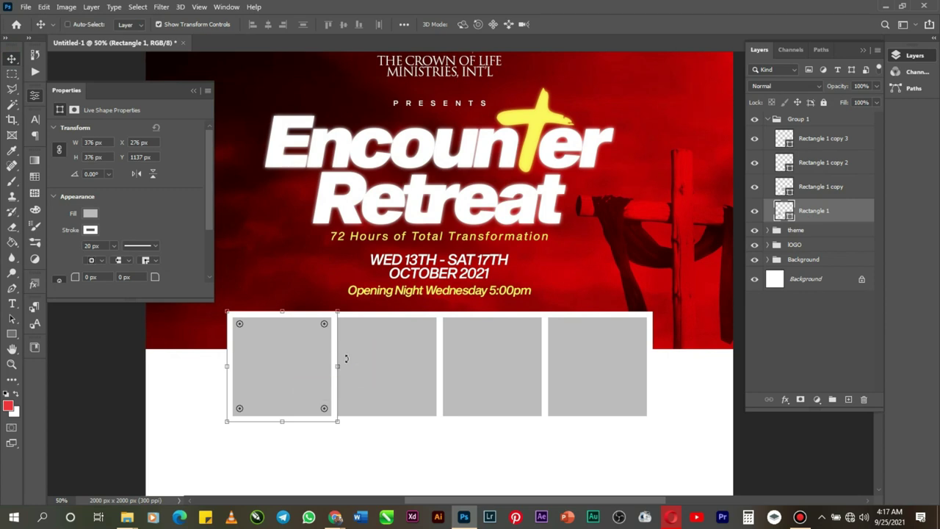
right_click(308, 360)
left_click(345, 373)
left_click(26, 7)
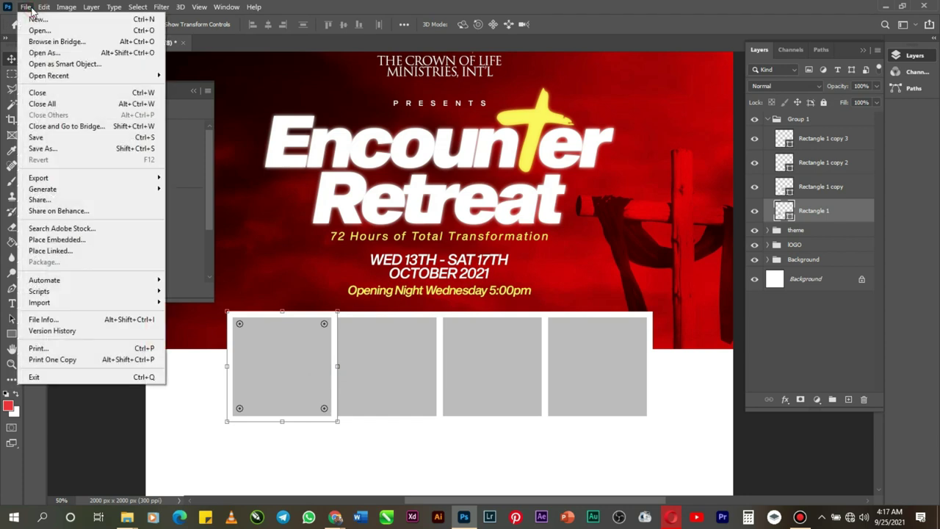
left_click(65, 240)
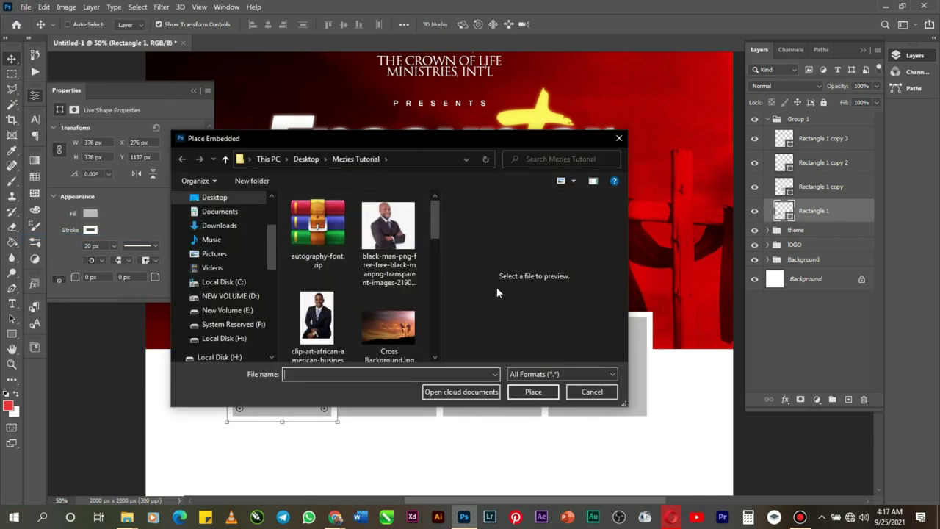
scroll(351, 289, "down", 5)
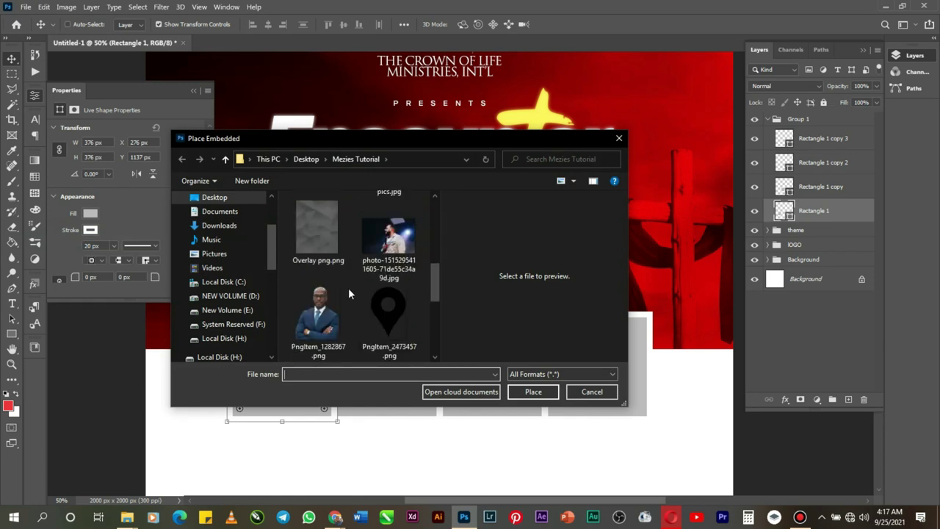
double_click(318, 326)
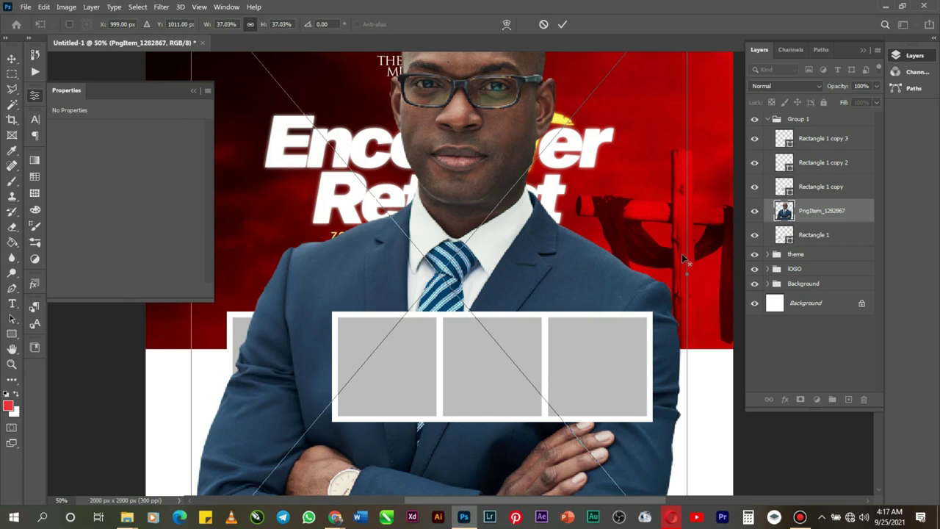
Step: Scale the portrait over the first grey square and clip it to that square
left_click_drag(684, 270, 492, 274)
left_click_drag(444, 291, 280, 401)
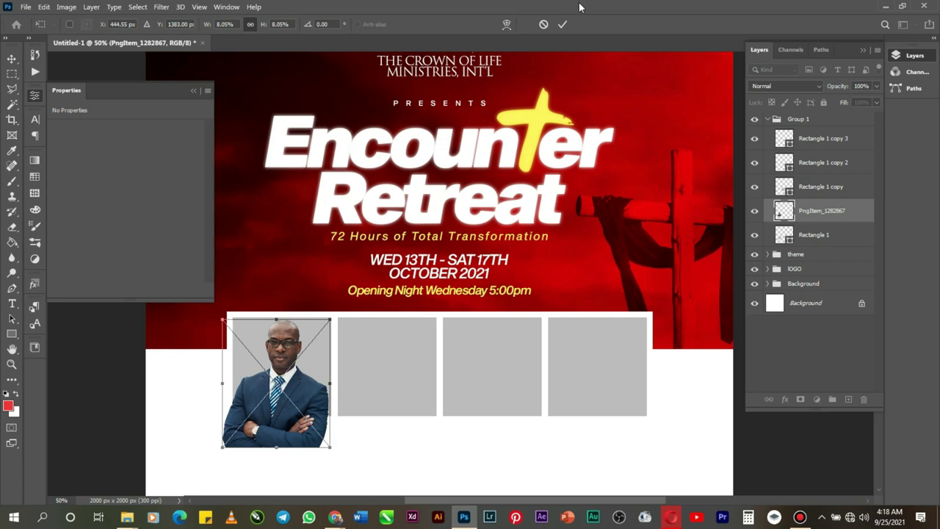
left_click(563, 24)
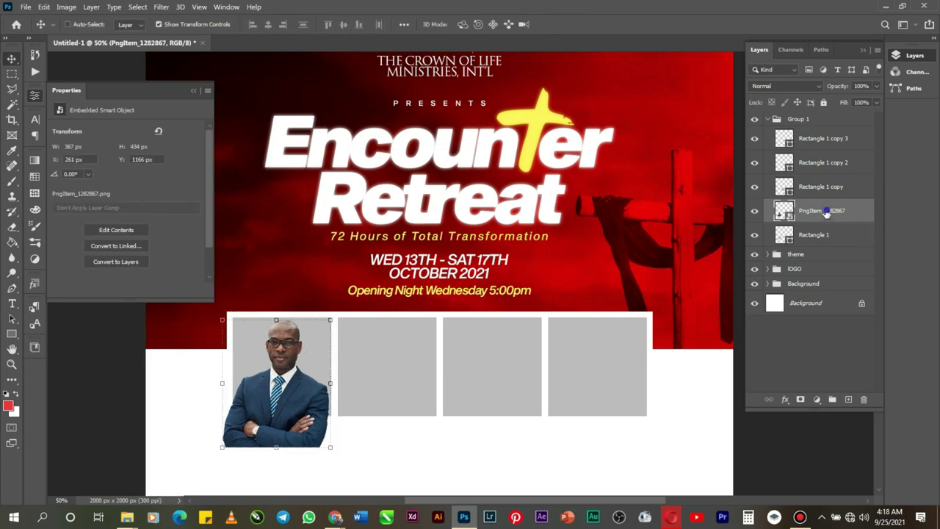
right_click(826, 213)
left_click(741, 265)
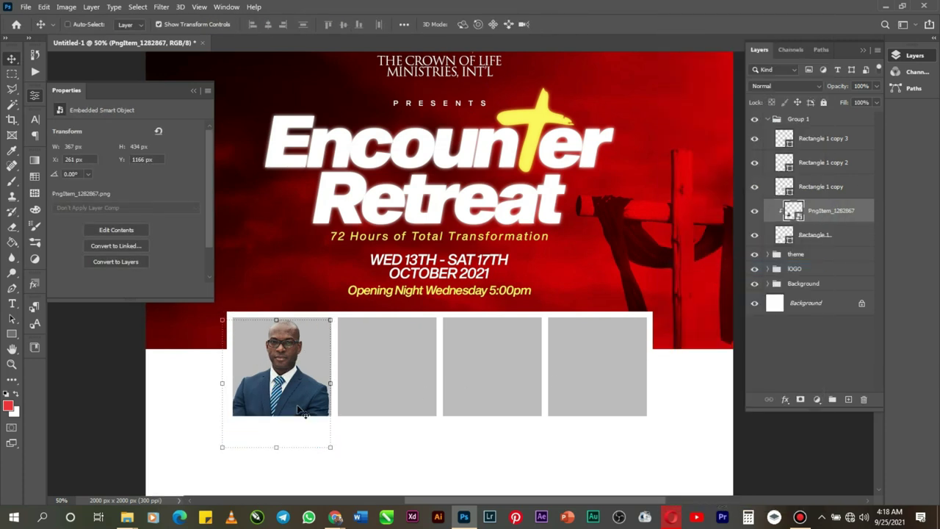
right_click(357, 377)
left_click(387, 391)
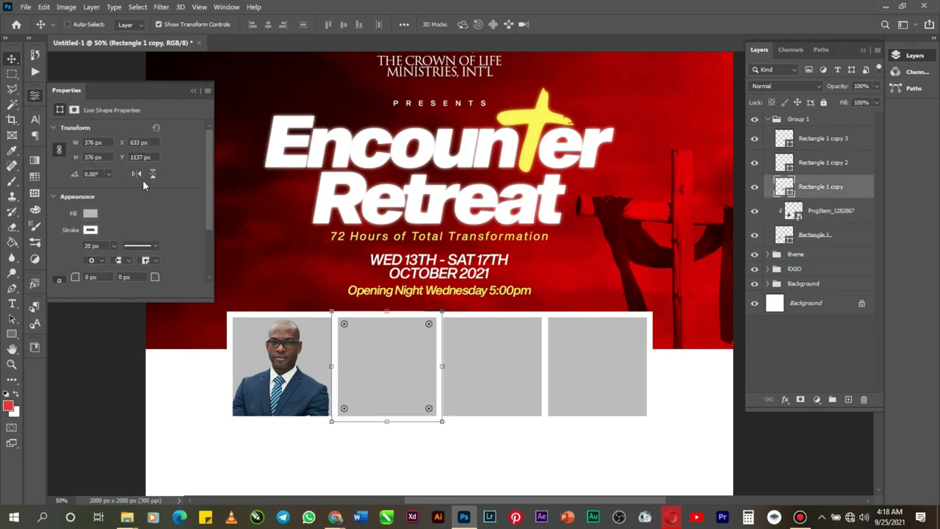
Step: Place the clip-art photo of the smiling man in a suit and shrink it to frame size
left_click(26, 7)
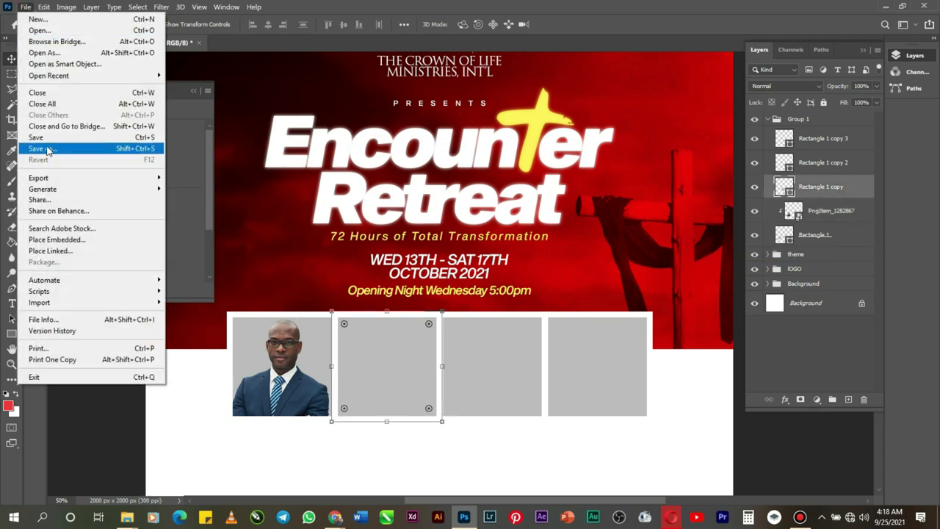
left_click(74, 238)
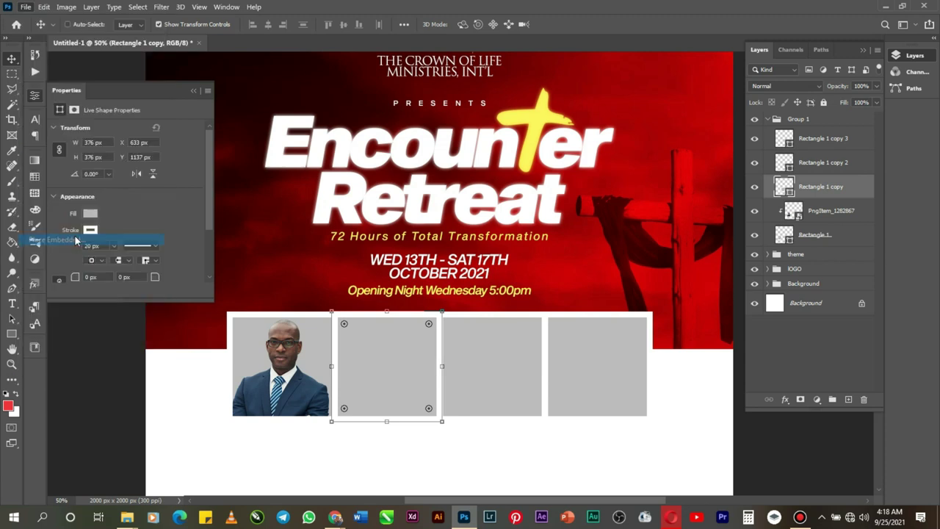
scroll(395, 282, "down", 2)
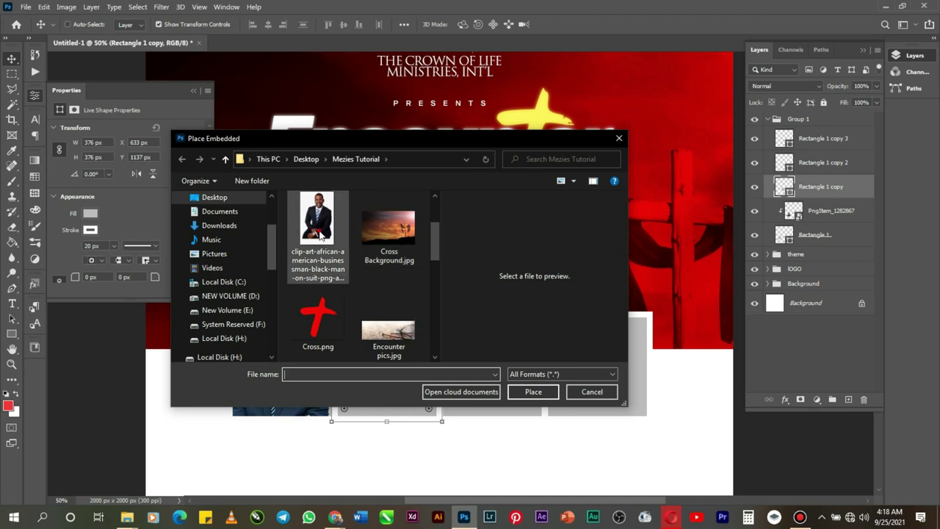
double_click(320, 235)
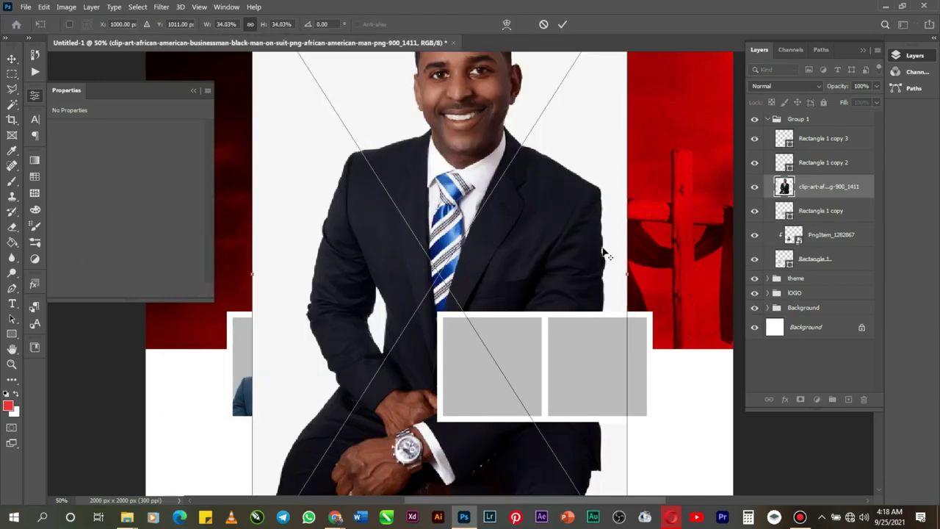
left_click_drag(629, 277, 402, 377)
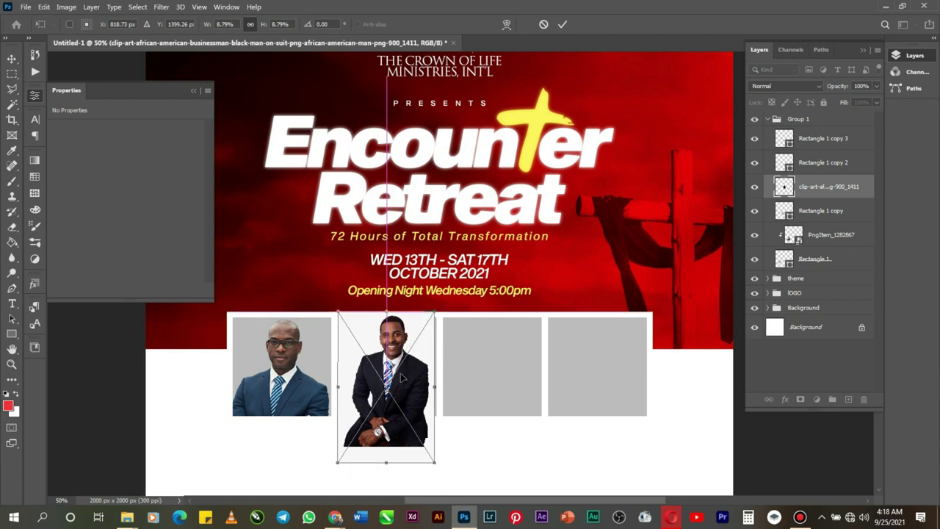
left_click(562, 24)
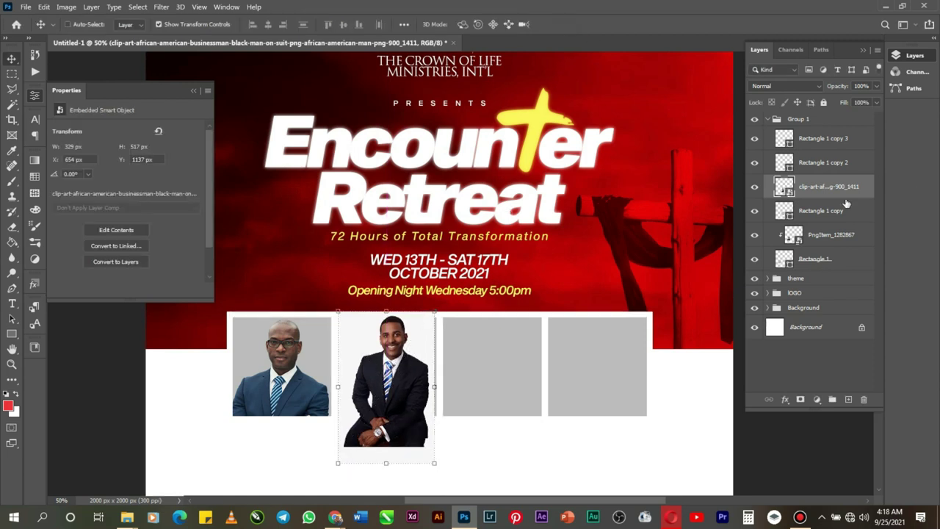
Step: Clip the man's photo to the second frame and fit it at 341×535 px
right_click(837, 191)
left_click(753, 266)
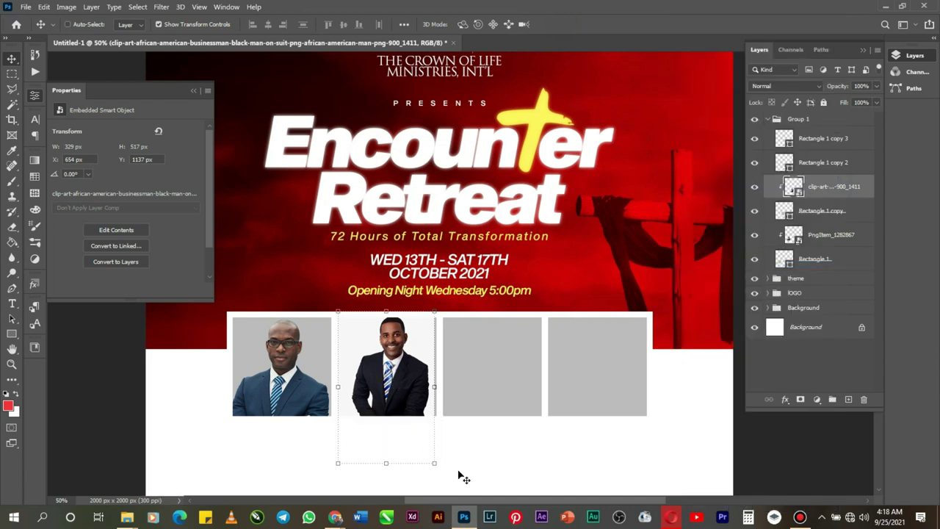
left_click_drag(436, 465, 443, 468)
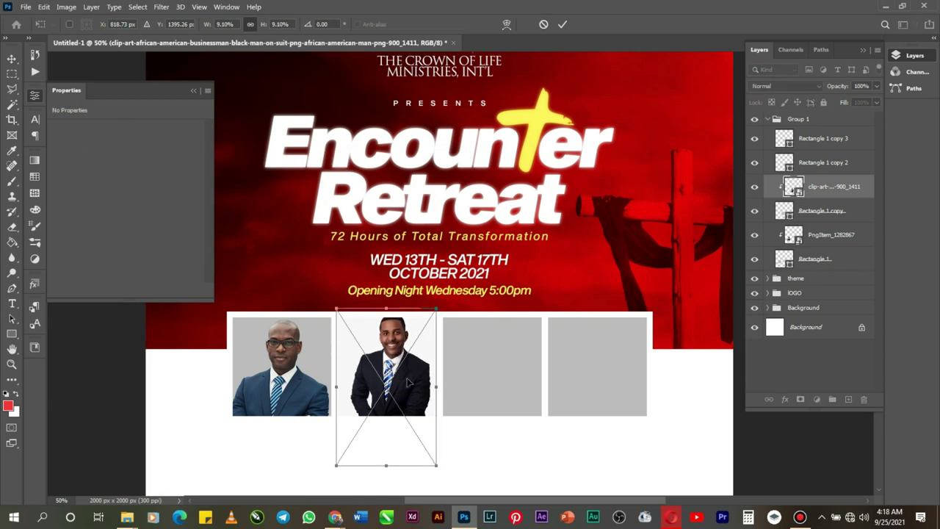
left_click_drag(401, 351, 399, 373)
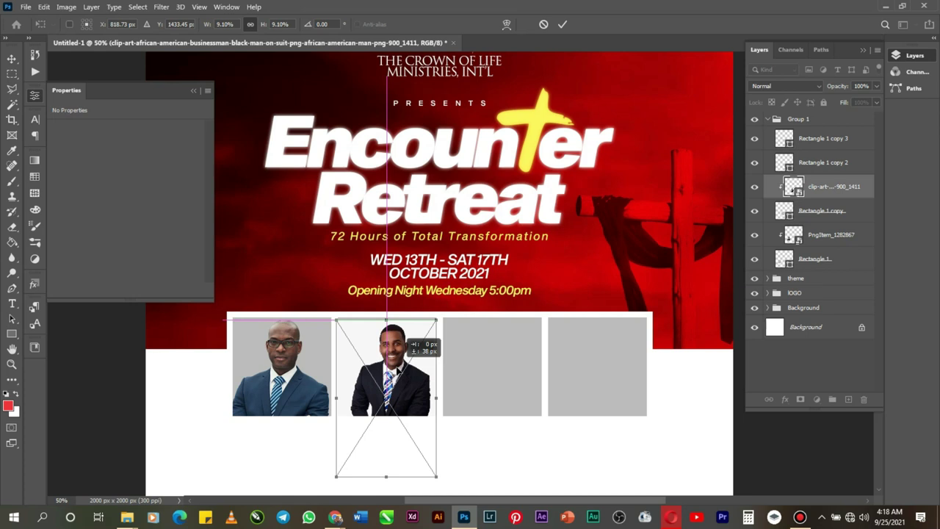
key("Up")
key("Up")
key("Up")
key("Up")
key("Up")
key("Up")
key("Up")
key("Up")
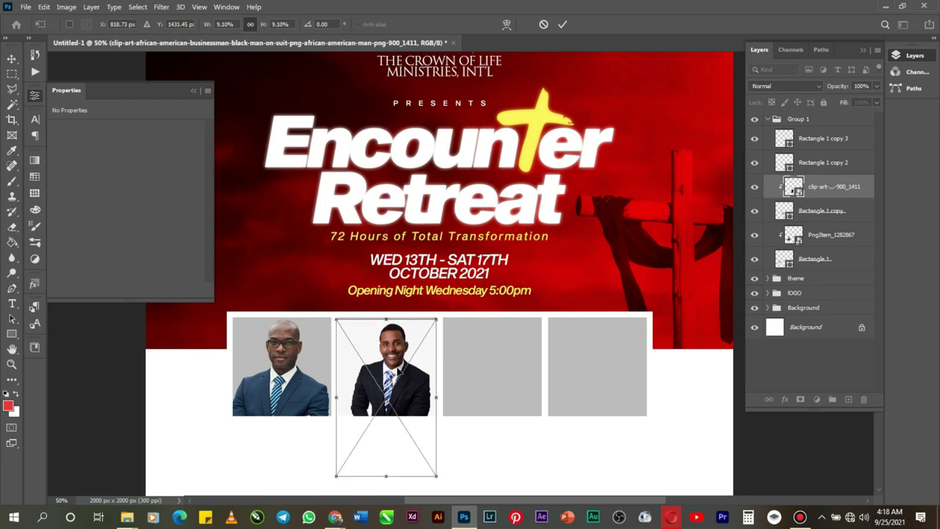
key("Return")
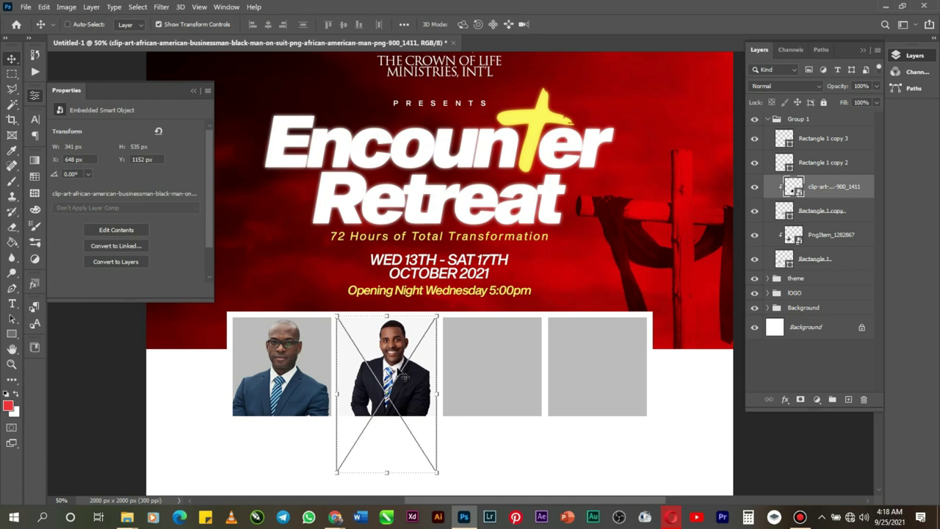
Step: Select the Rectangle 1 copy 2 layer and place the crossed-arms man's photo, scaled down
right_click(526, 380)
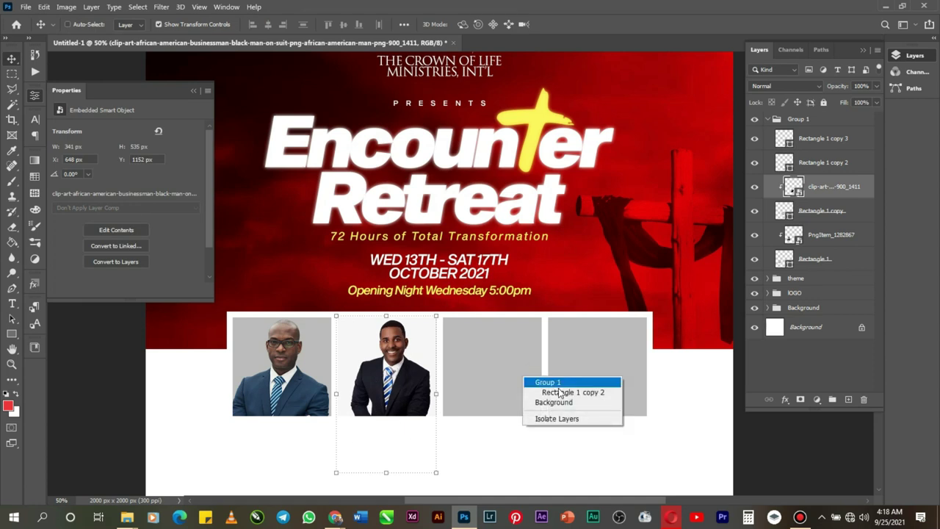
left_click(558, 390)
left_click(27, 7)
left_click(67, 240)
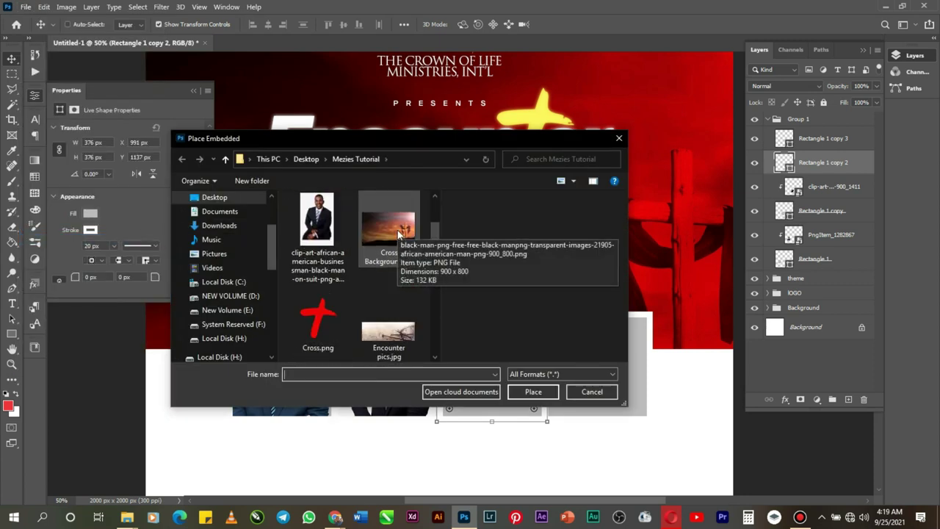
double_click(398, 233)
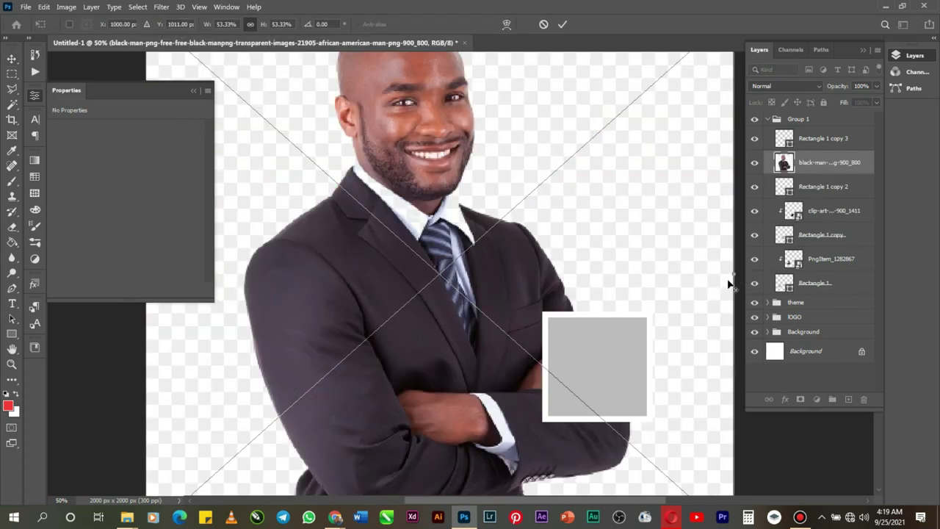
left_click_drag(729, 276, 598, 283)
key("Return")
Step: At 100% zoom, Magic Wand-select the background on both sides of the man, dismissing the delete error
left_click(12, 364)
left_click(395, 244)
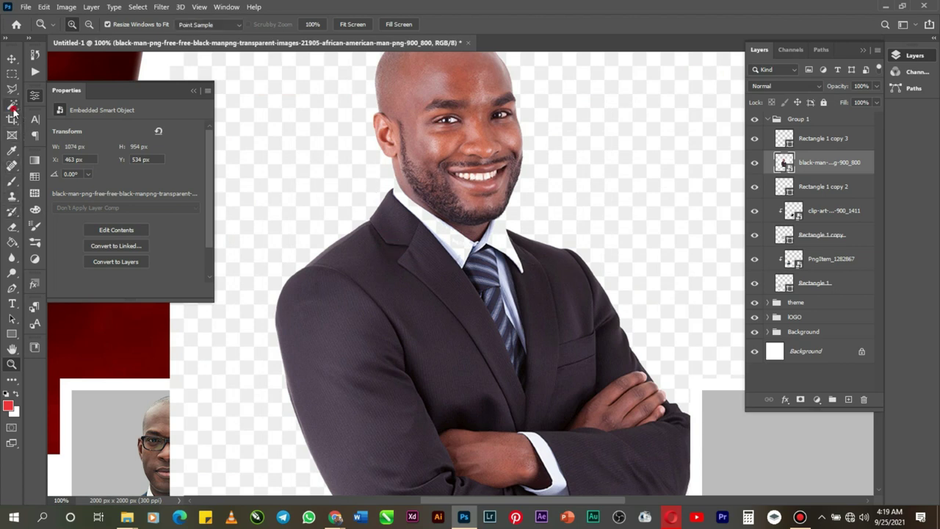
left_click(11, 103)
left_click(330, 191)
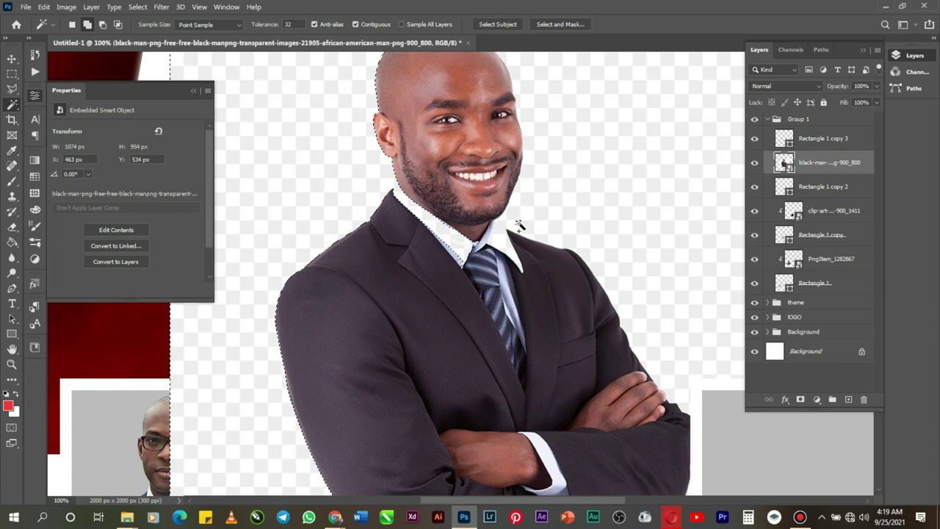
left_click(636, 199, "shift")
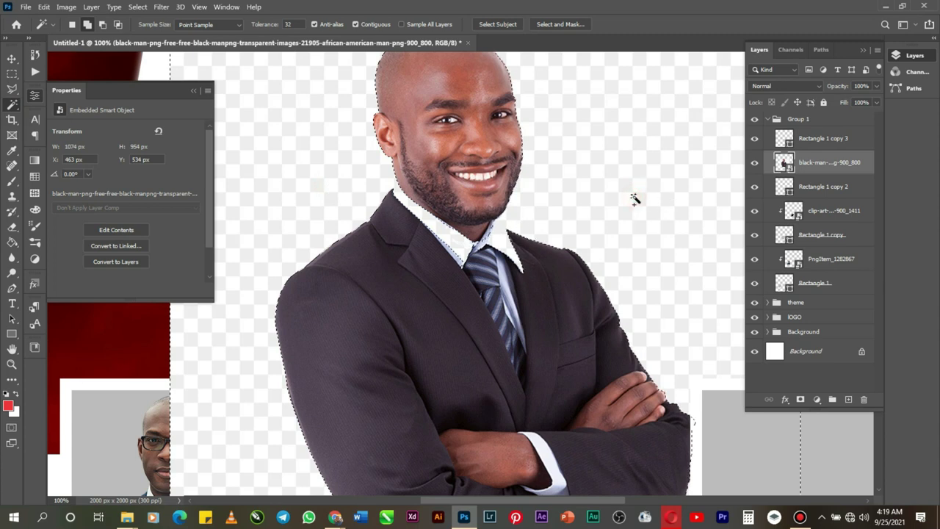
key("Delete")
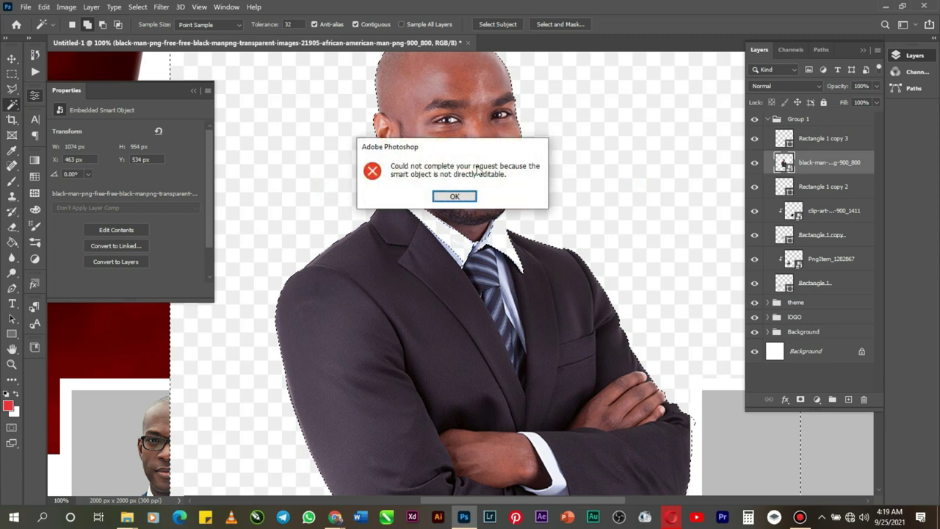
left_click(451, 196)
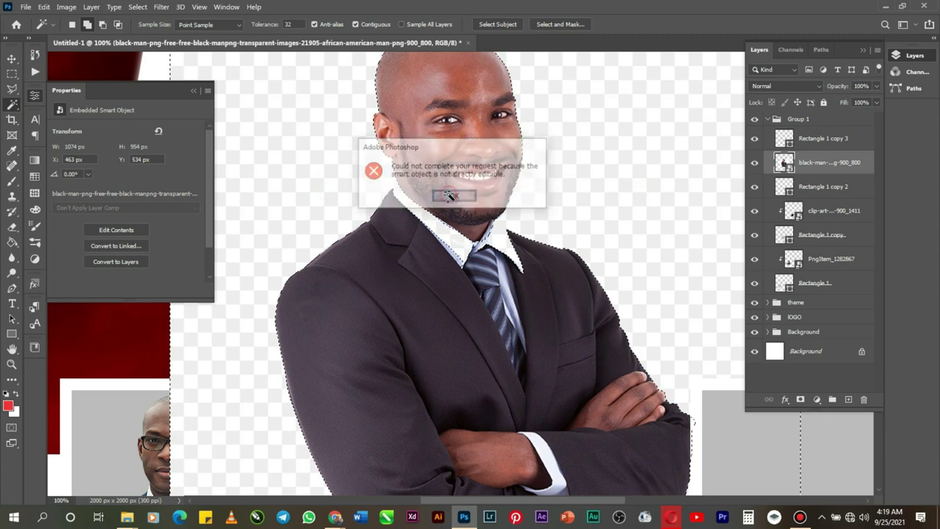
Step: Close the Properties panel and rasterize the crossed-arms man's photo layer
left_click(195, 90)
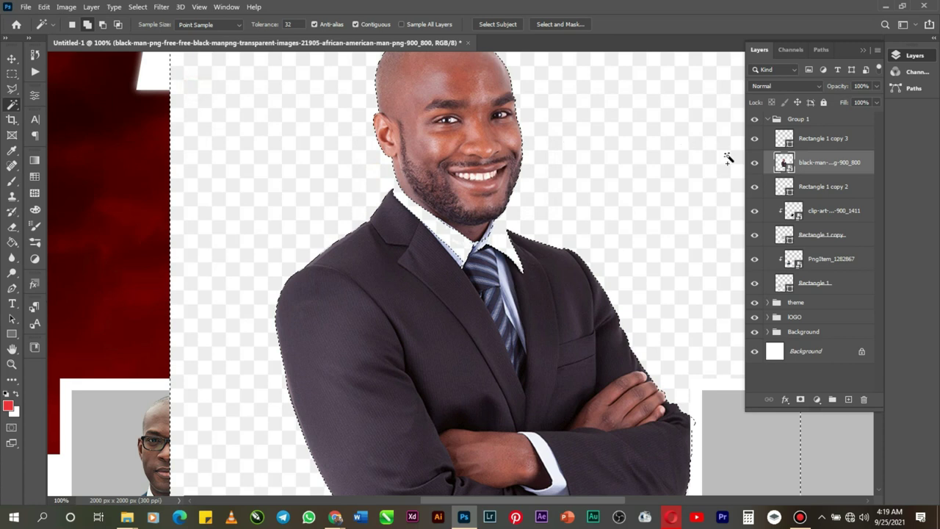
right_click(831, 168)
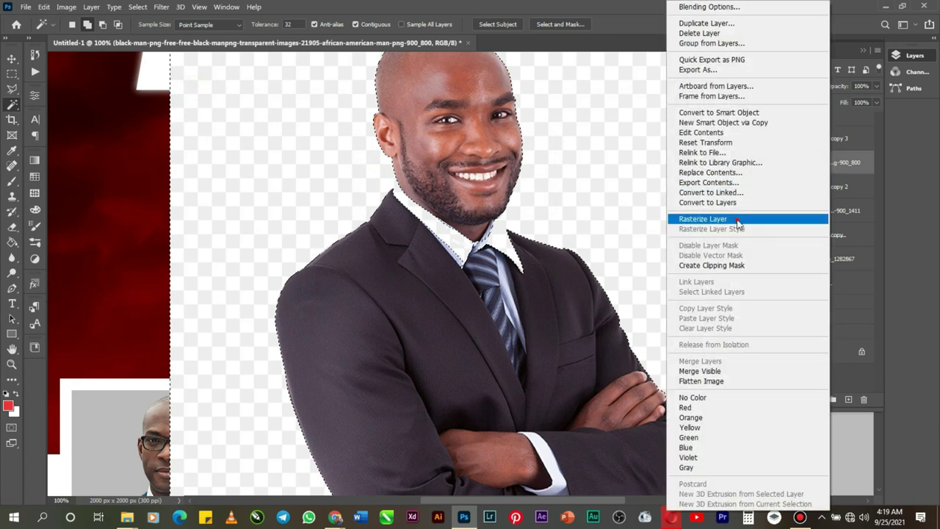
left_click(737, 218)
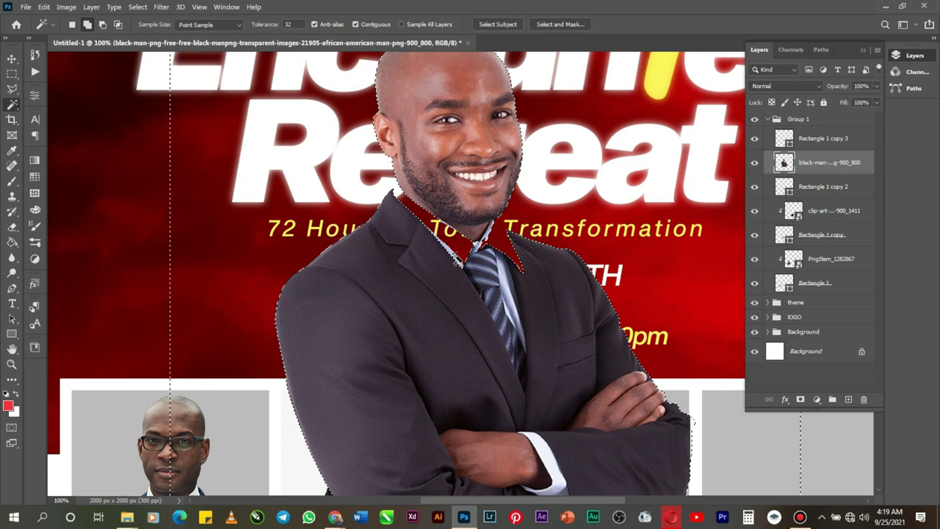
Step: Select the open collar gap with the Magic Wand, sample it with the Eyedropper, then deselect
key("ctrl+d")
left_click(455, 254)
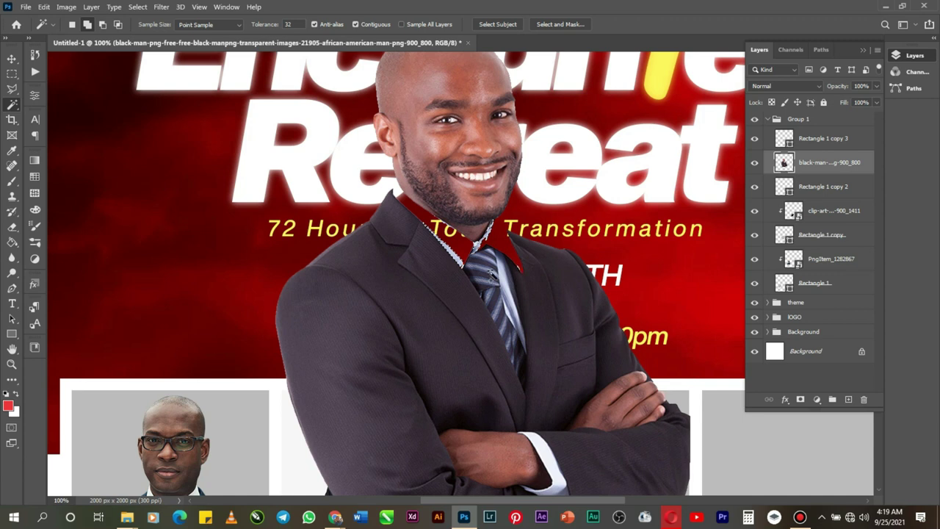
left_click(11, 150)
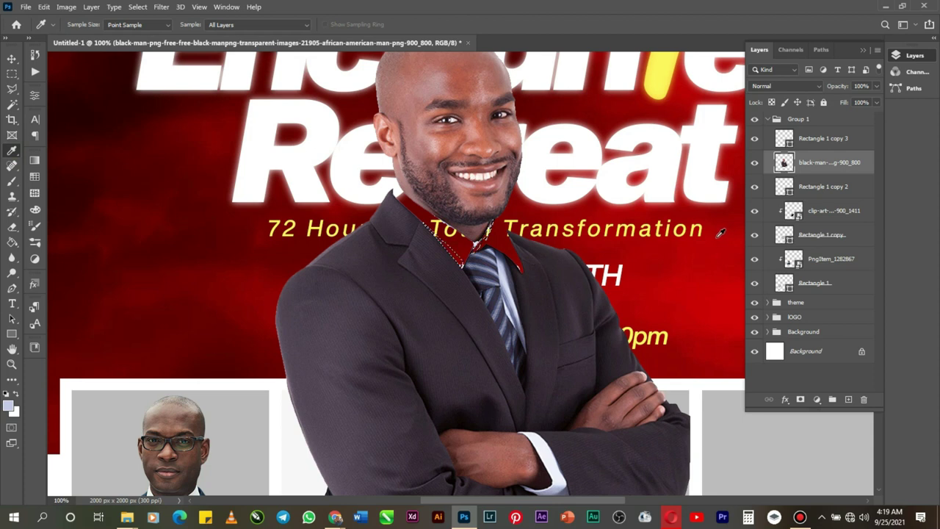
key("ctrl+d")
Step: Zoom to 300% on the collar and trace a closed Pen path around its edge
left_click(12, 364)
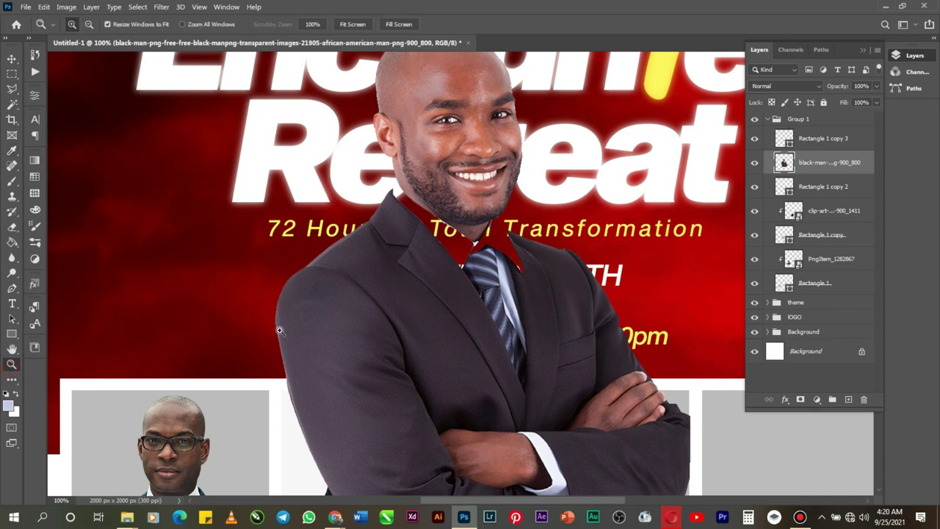
left_click(490, 251)
left_click(490, 250)
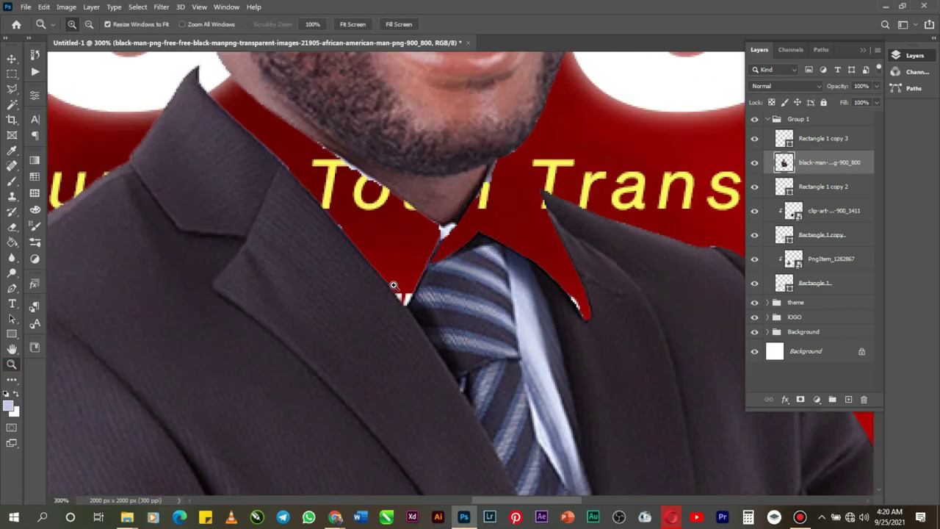
left_click(11, 289)
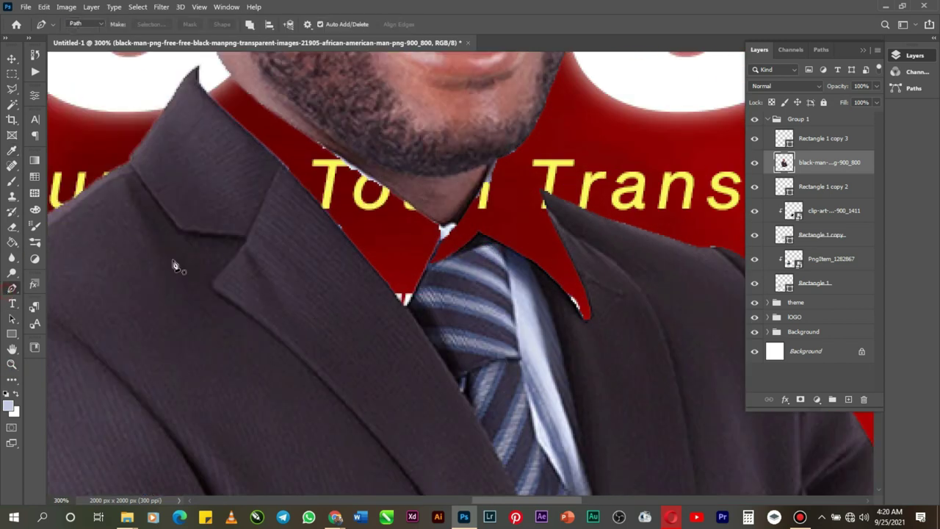
left_click(312, 141)
left_click(439, 223)
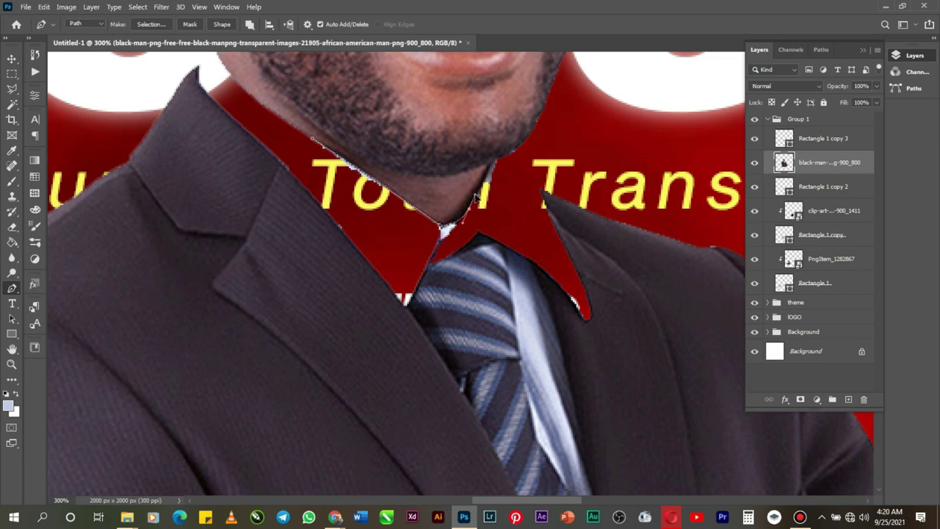
left_click(462, 243)
left_click_drag(419, 294, 416, 310)
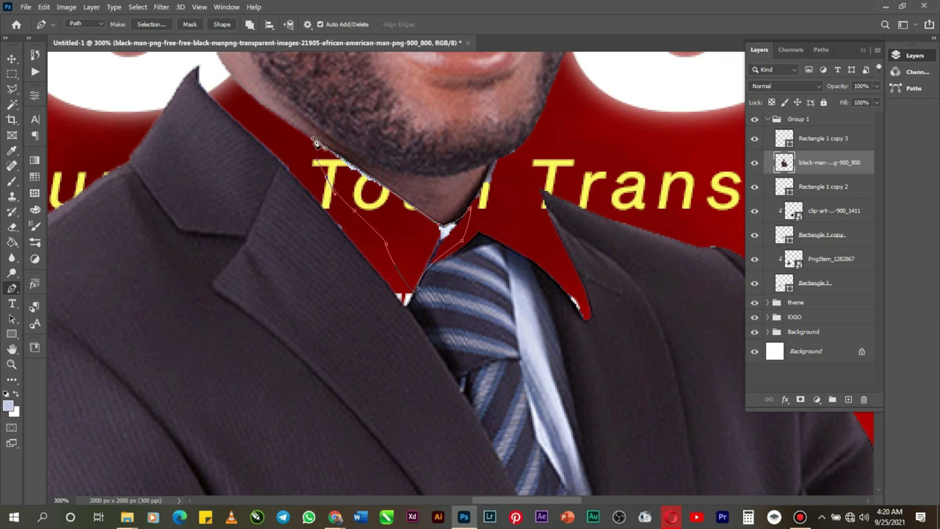
left_click(314, 141)
Step: Turn the path into a 1 px feathered selection and delete the white fringe inside it
right_click(360, 194)
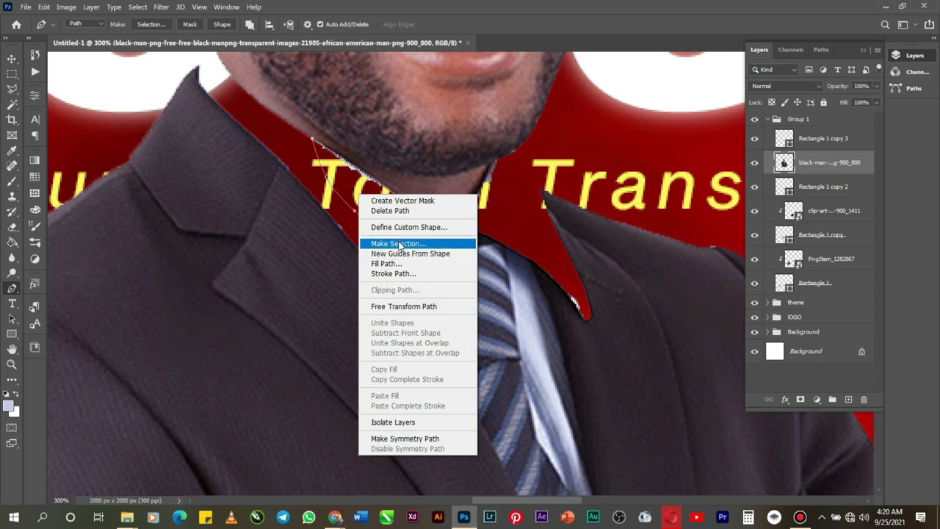
left_click(398, 243)
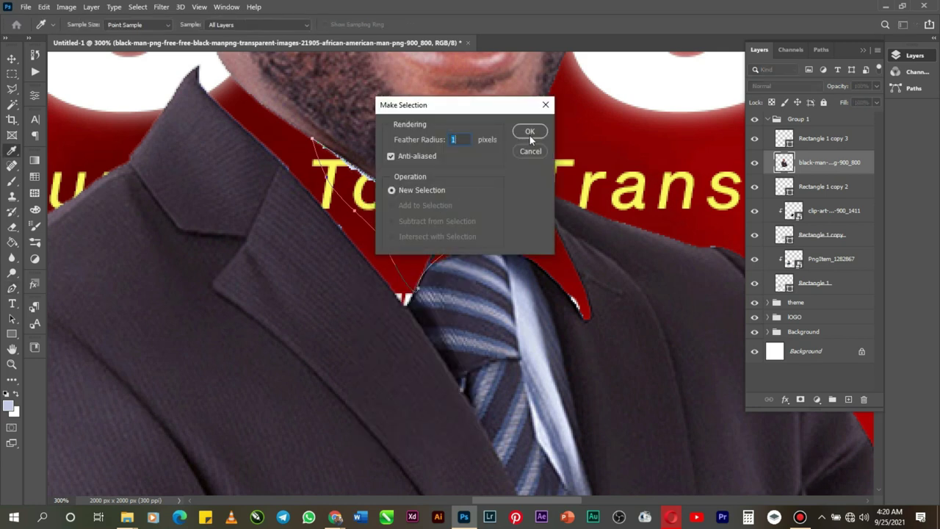
left_click(529, 133)
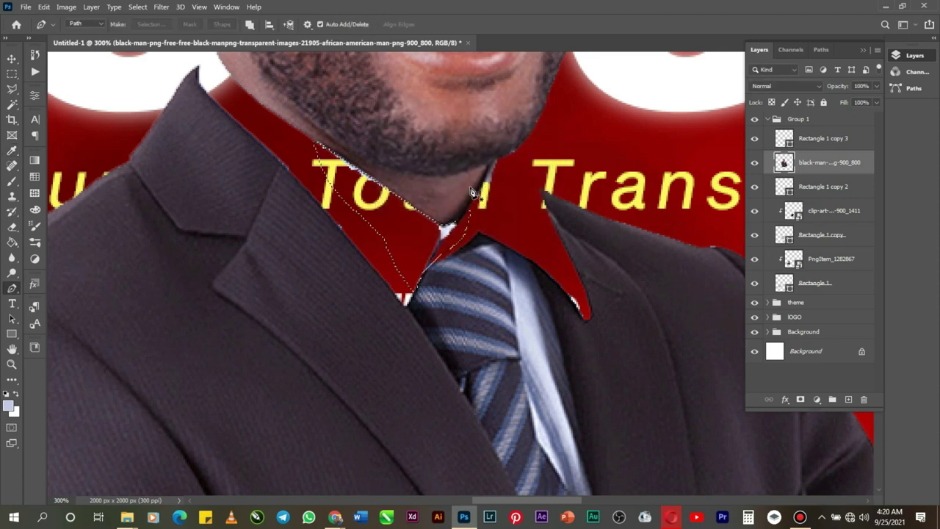
key("Delete")
key("ctrl+d")
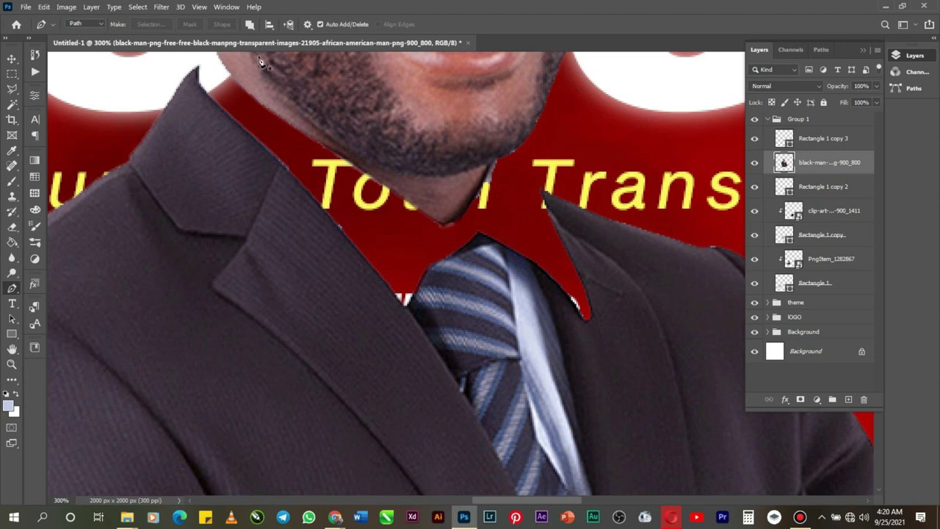
Step: Trace a new closed Pen outline of the collar from the lapels below the tie up to the jawline
scroll(260, 94, "up", 2)
left_click(213, 63)
left_click_drag(193, 119, 192, 133)
left_click(370, 426)
left_click_drag(621, 422, 654, 360)
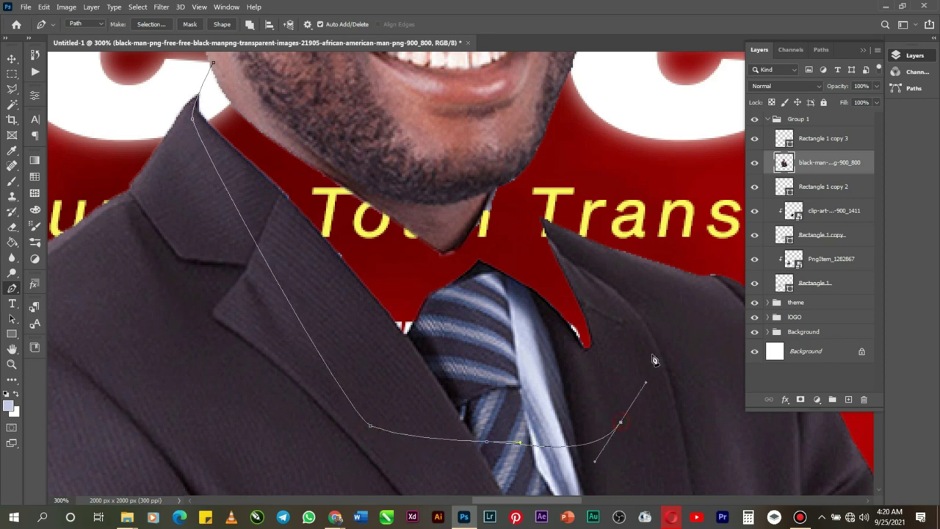
left_click(560, 234)
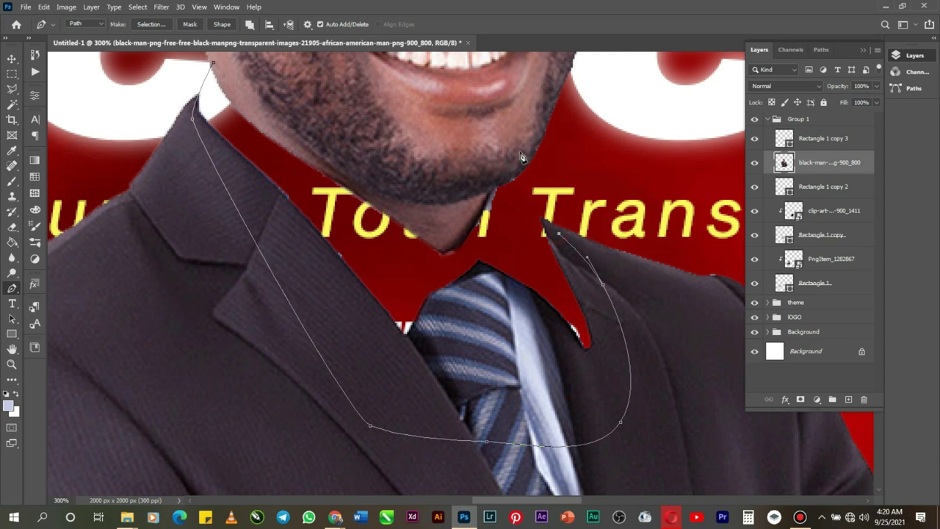
left_click_drag(519, 138, 547, 96)
left_click_drag(399, 119, 254, 77)
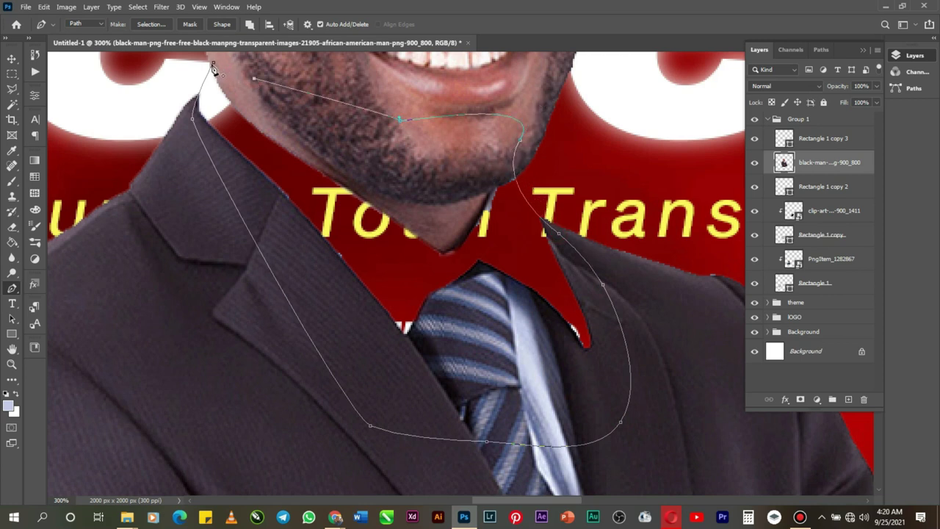
left_click(213, 66)
Step: Fill the collar outline with light blue on a new Layer 1 and hide the path
left_click(823, 188)
left_click(849, 399)
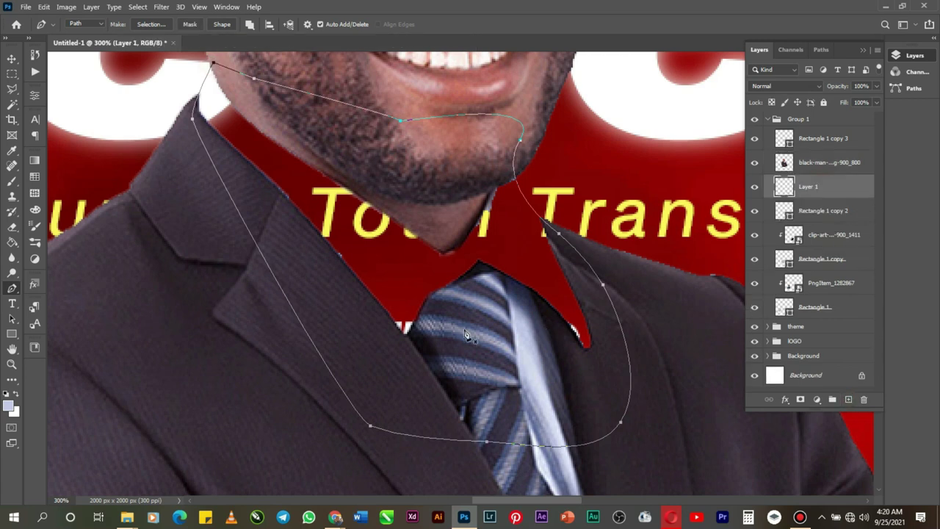
right_click(441, 332)
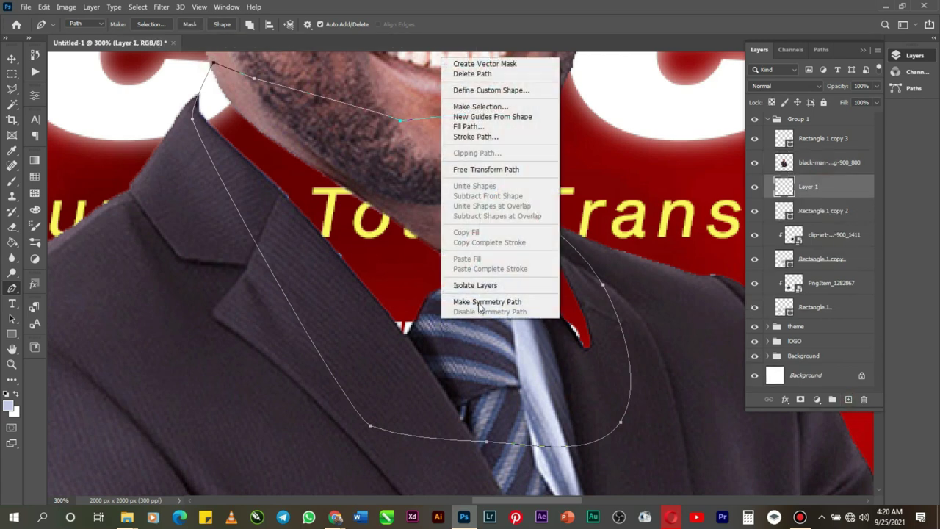
left_click(485, 125)
key("Return")
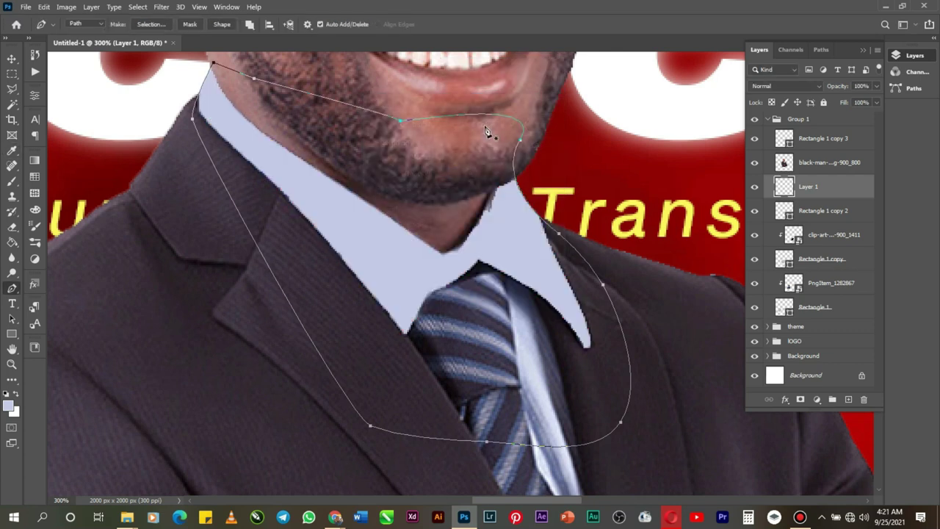
key("Escape")
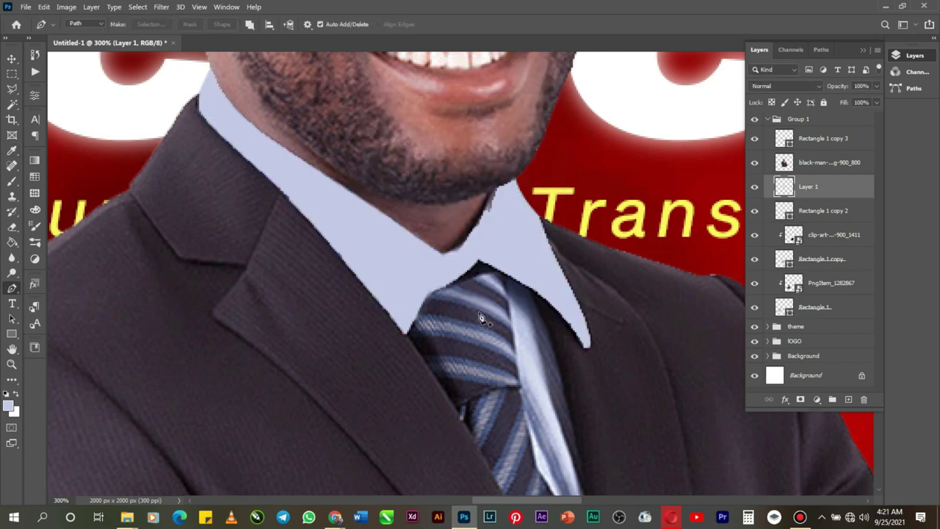
Step: Zoom out to the whole flyer and merge Layer 1's collar colour into the portrait layer
left_click(12, 364)
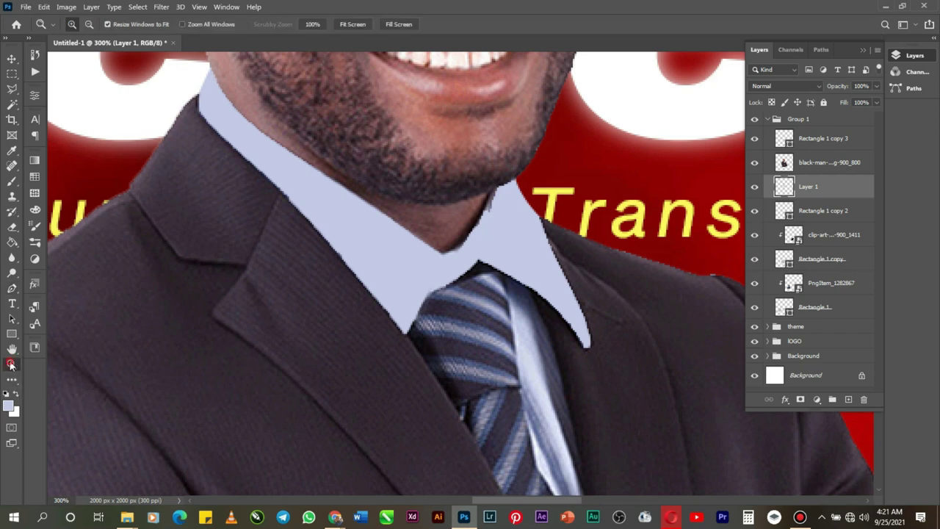
left_click(318, 355, "alt")
left_click(318, 355, "alt")
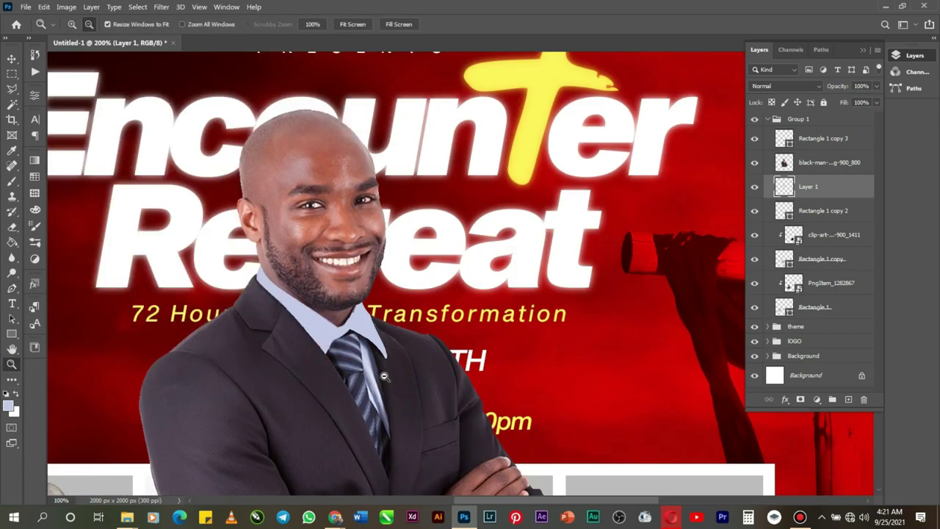
left_click(385, 378, "alt")
left_click(379, 404, "alt")
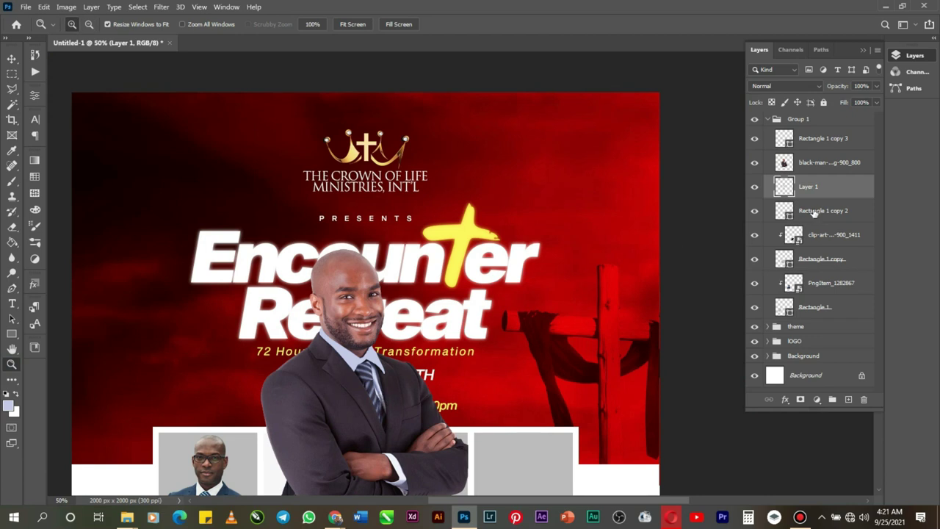
left_click(843, 167, "shift")
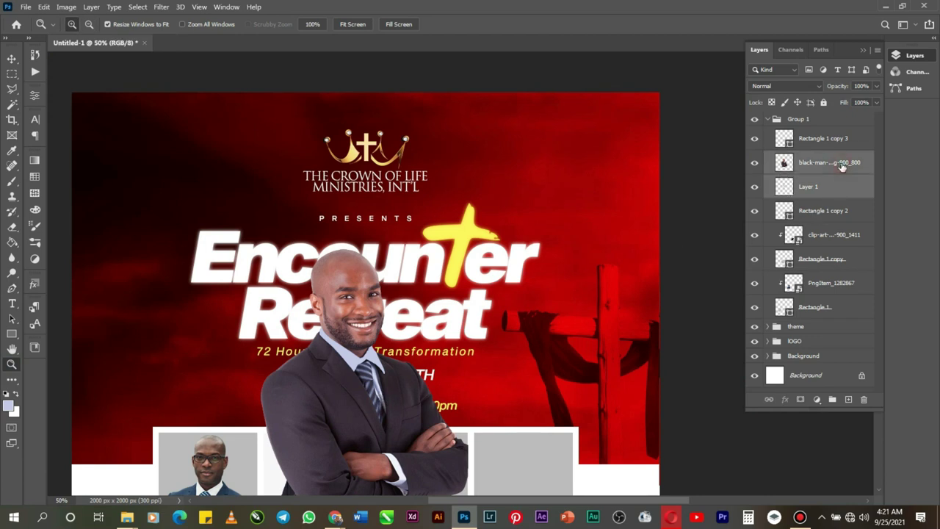
key("ctrl+e")
Step: Scale the crossed-arms portrait to 47.82% and position it inside the third grey box
key("ctrl+t")
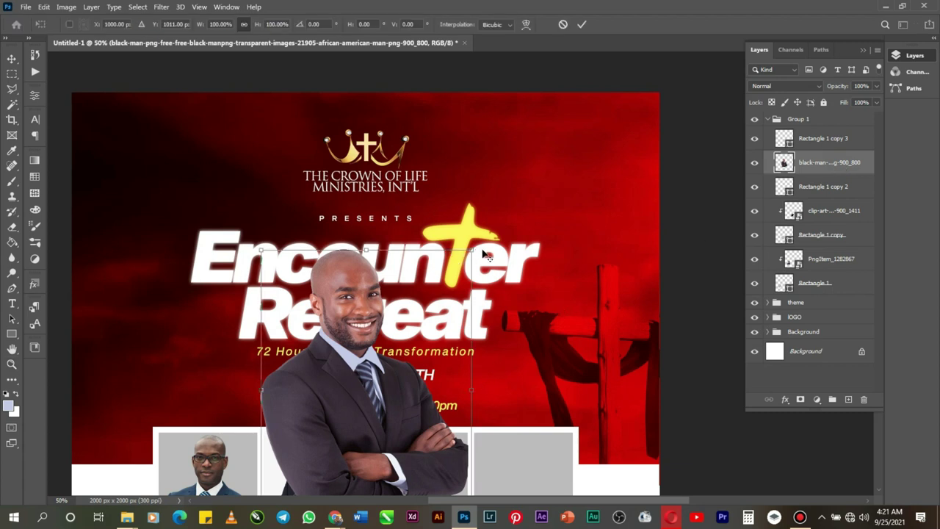
left_click_drag(474, 249, 426, 308)
scroll(367, 323, "down", 2)
left_click_drag(371, 344, 436, 476)
left_click_drag(495, 382, 478, 396)
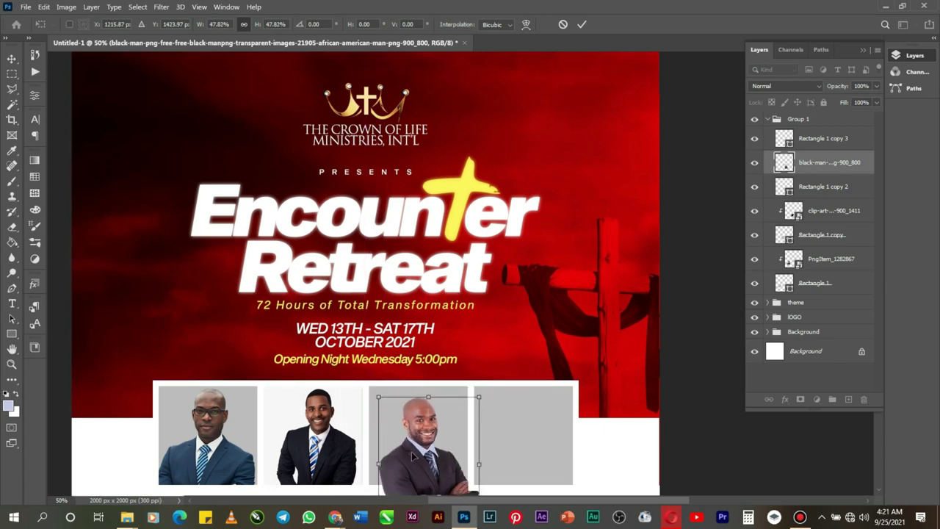
left_click_drag(410, 452, 409, 444)
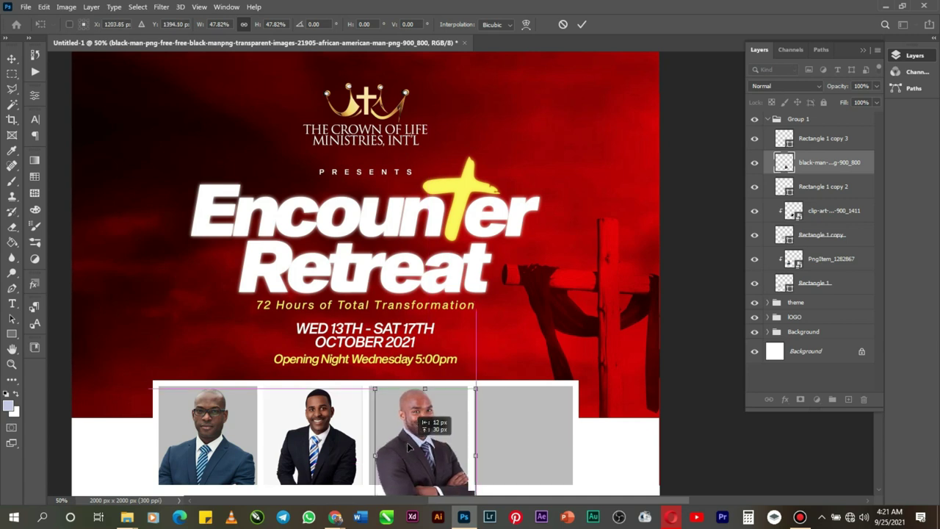
left_click(581, 24)
key("z")
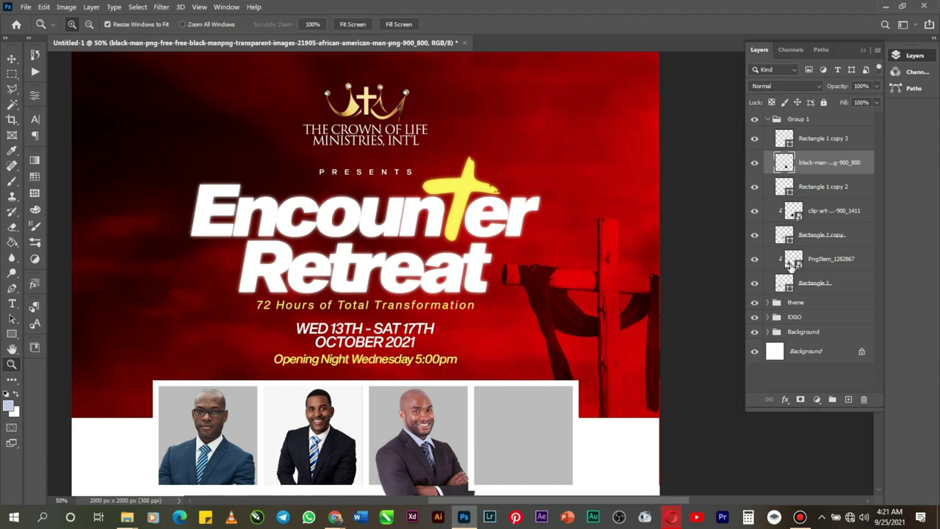
Step: Clip the third portrait to its box and recolour that box f7f7f7, sampled from the photo
right_click(823, 164)
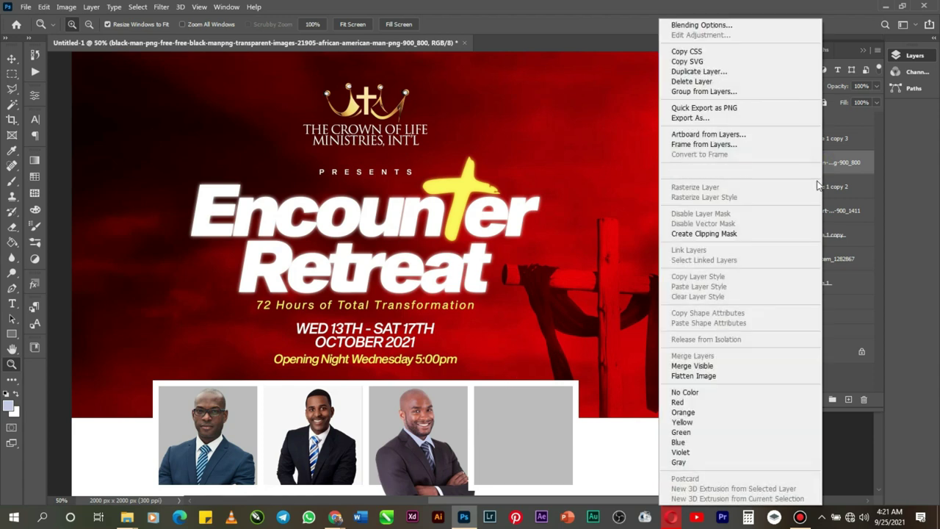
left_click(728, 237)
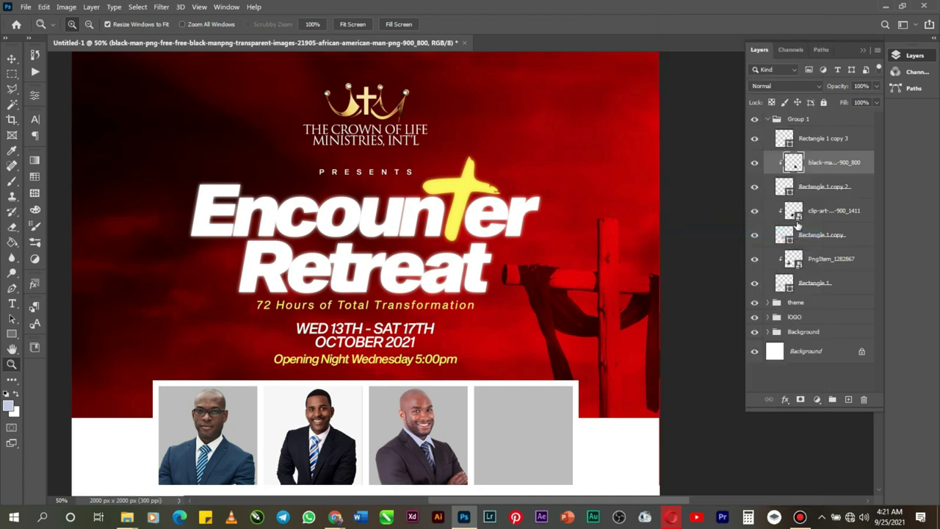
double_click(790, 192)
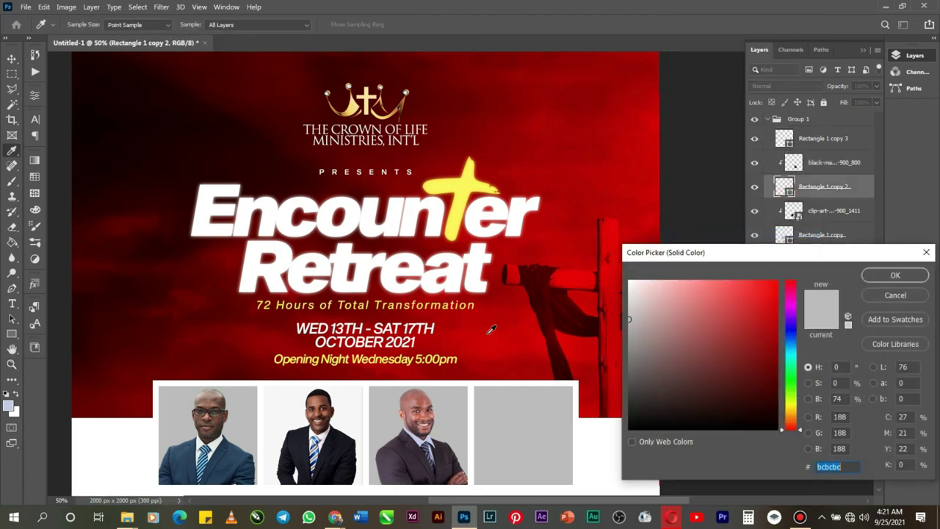
left_click(354, 403)
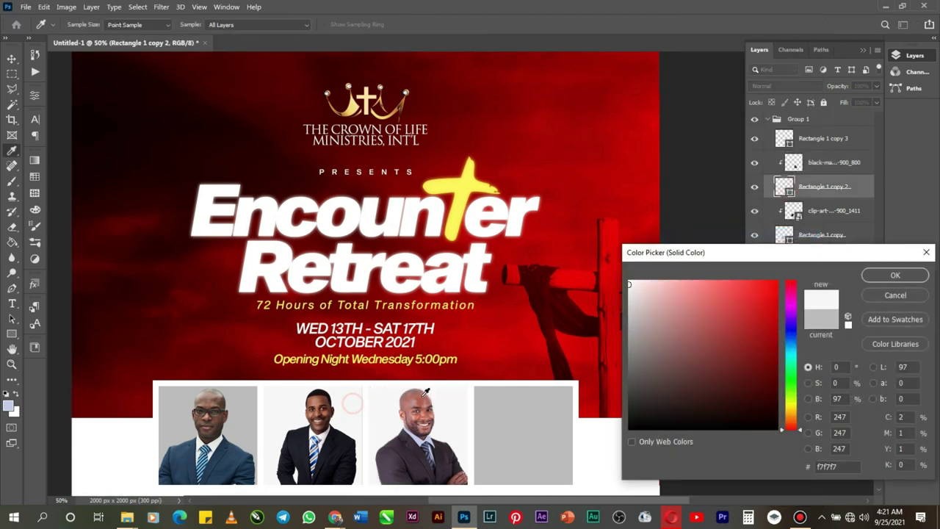
left_click(874, 277)
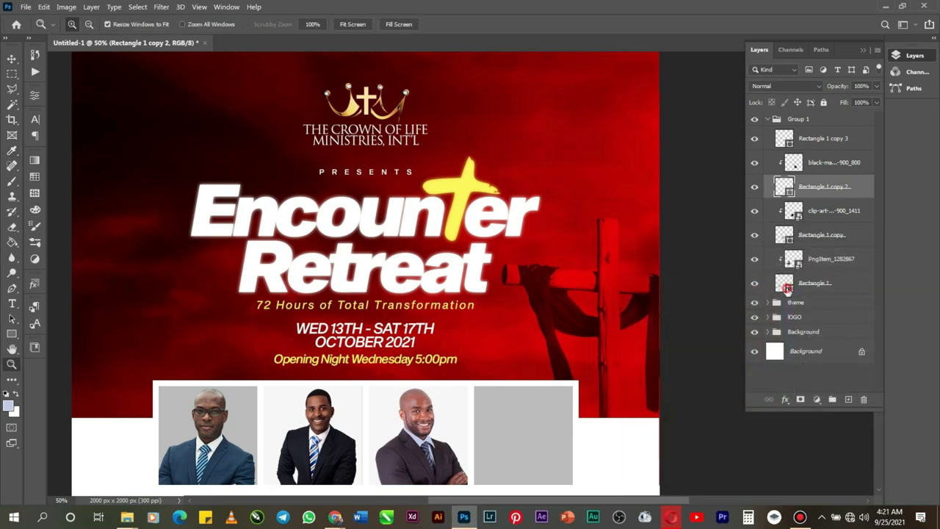
Step: Recolour the first photo box to the same off-white f7f7f7 and zoom in on the portraits
double_click(787, 288)
left_click(279, 413)
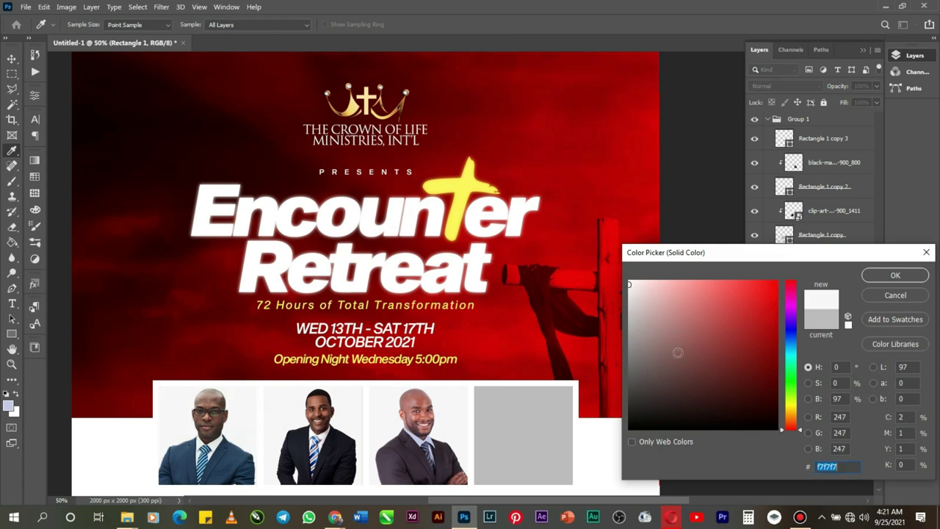
left_click(875, 276)
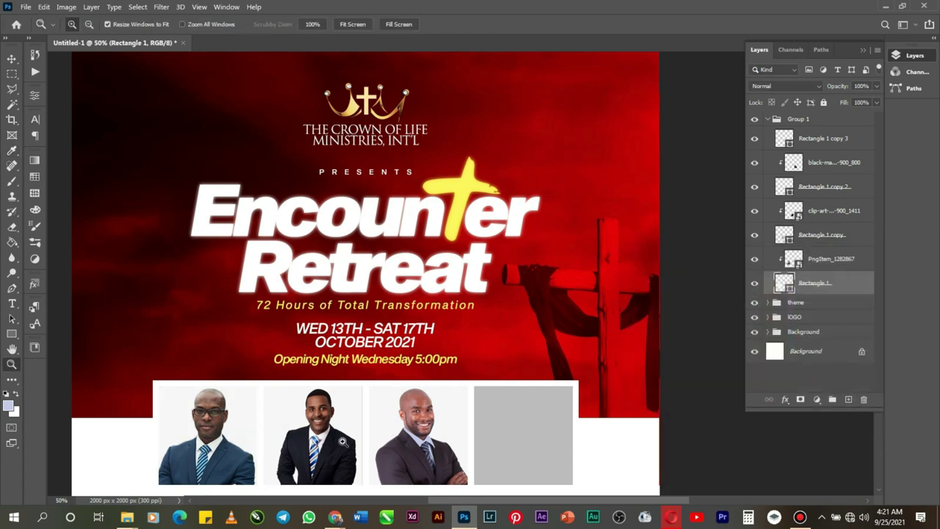
left_click(364, 443)
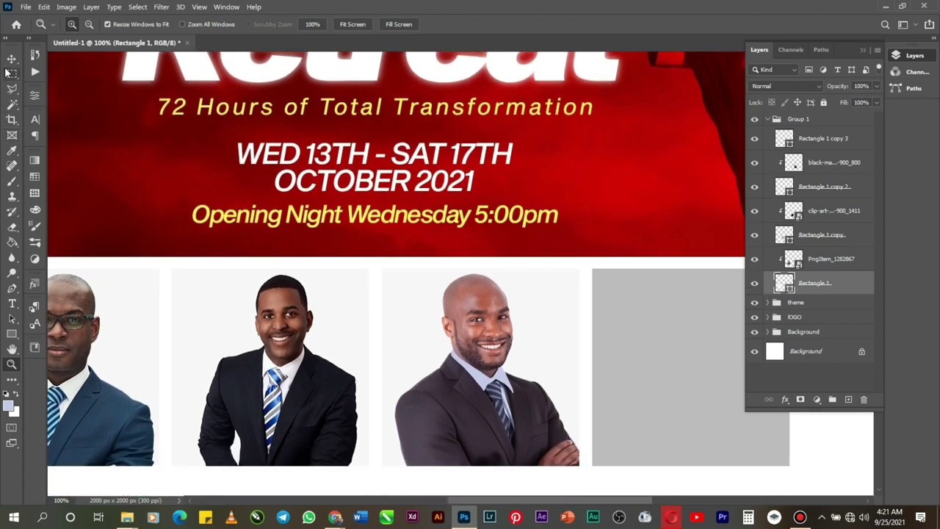
Step: Enlarge the clip-art portrait to 9.22% scale, nudge it right, then zoom back out
left_click(12, 58)
right_click(279, 387)
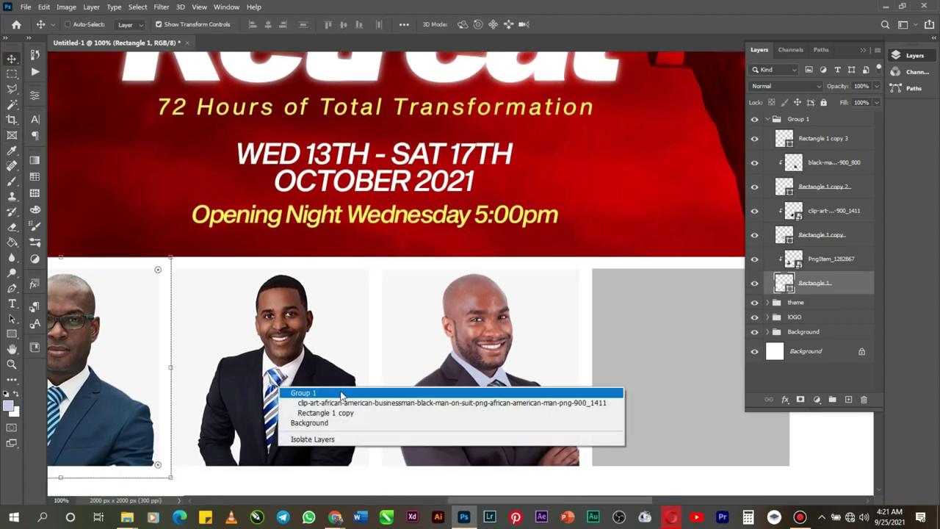
left_click(345, 404)
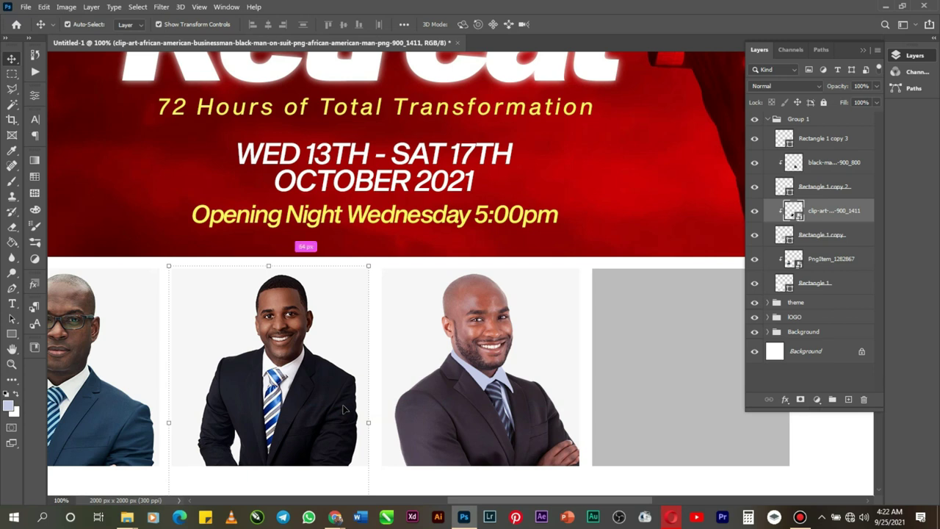
key("ctrl+t")
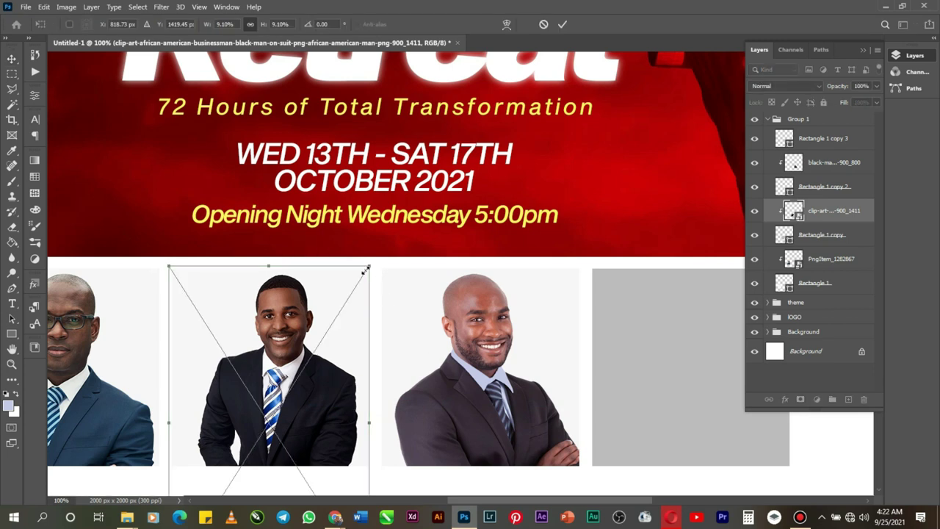
left_click_drag(367, 263, 372, 262)
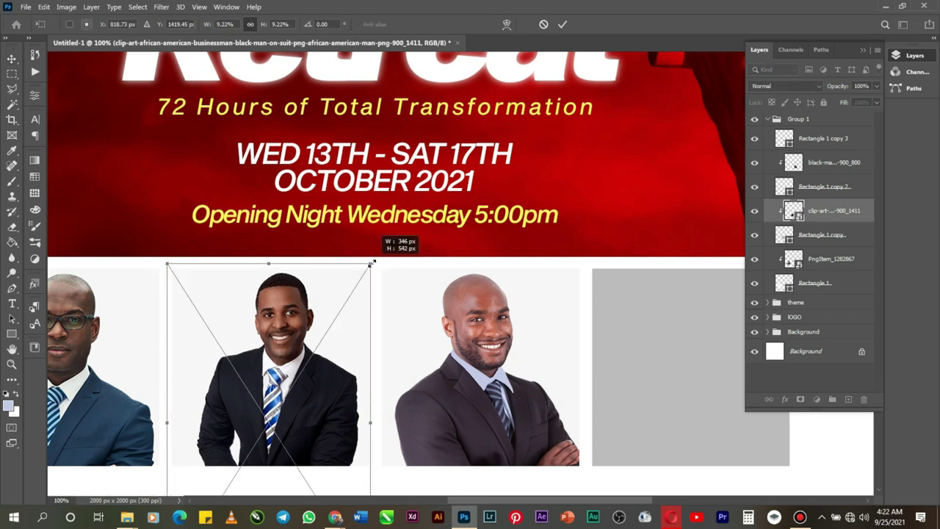
key("Right")
key("Right")
key("Right")
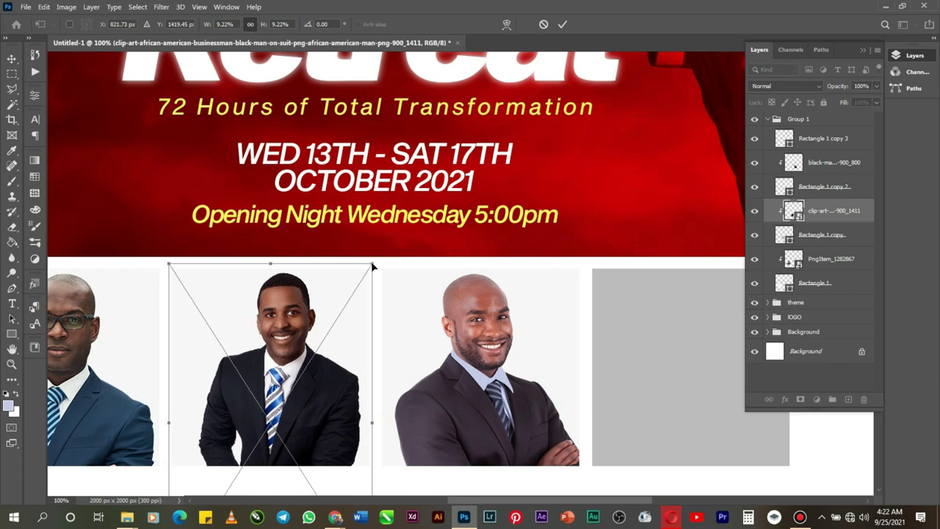
key("Return")
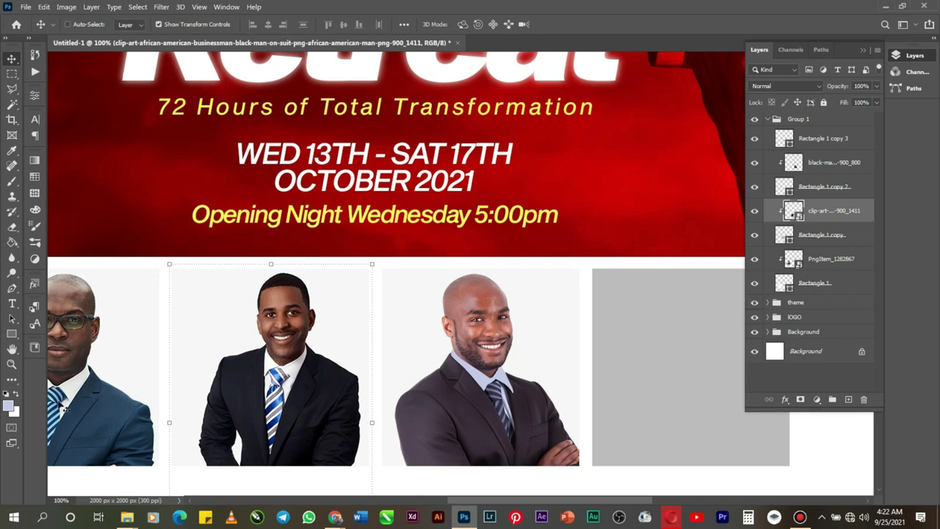
left_click(12, 364)
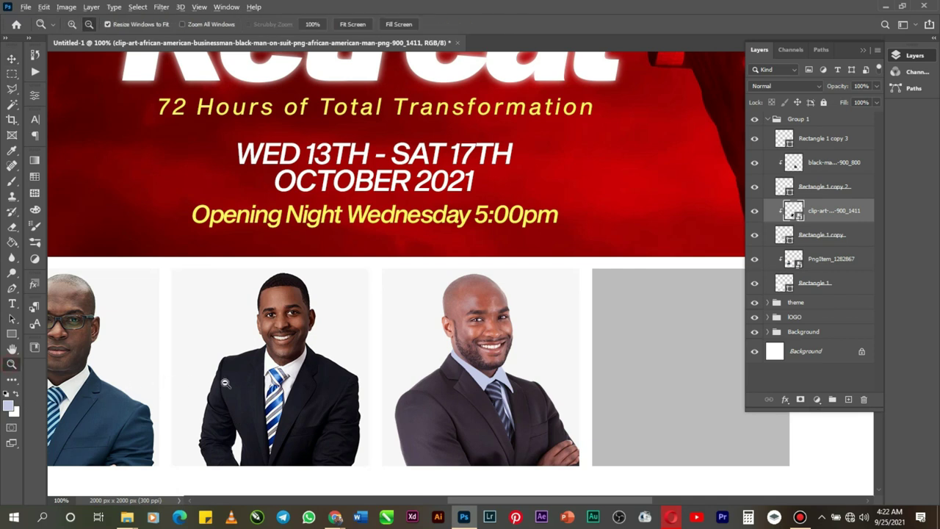
left_click(257, 377, "alt")
left_click(411, 435, "alt")
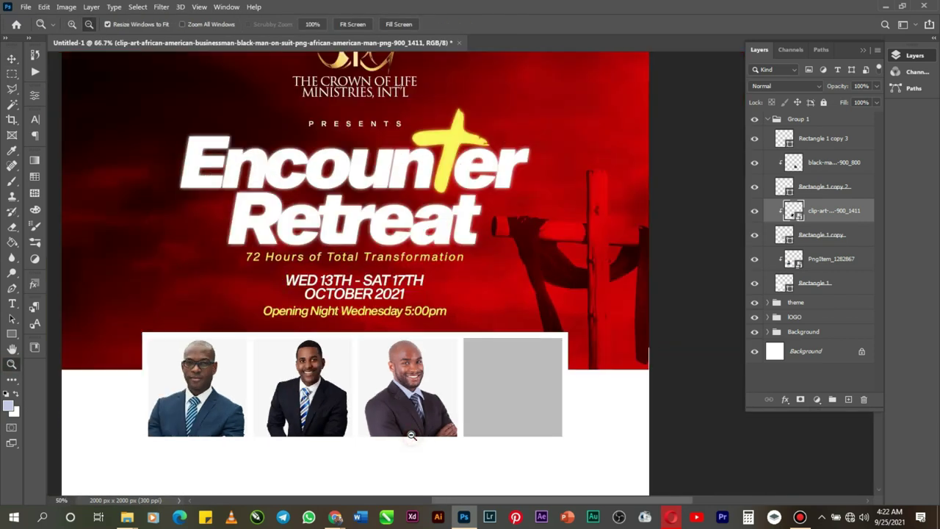
Step: Select Rectangle 1 copy 3 and place the microphone speaker's photo over the fourth box at about 28%
left_click(12, 58)
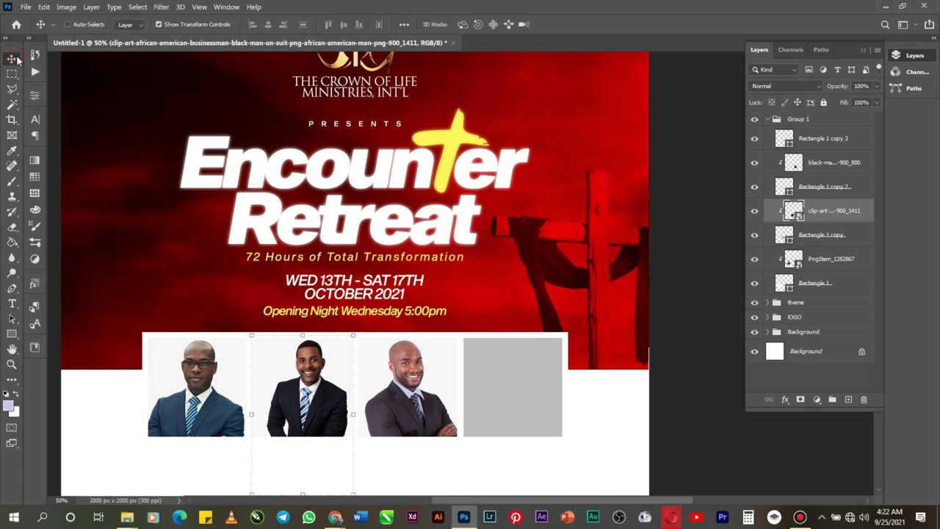
right_click(552, 420)
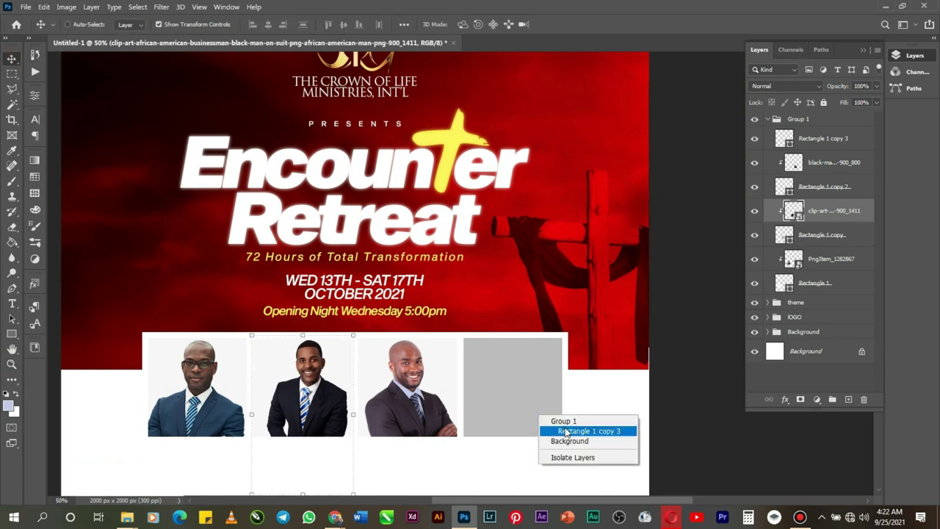
left_click(580, 431)
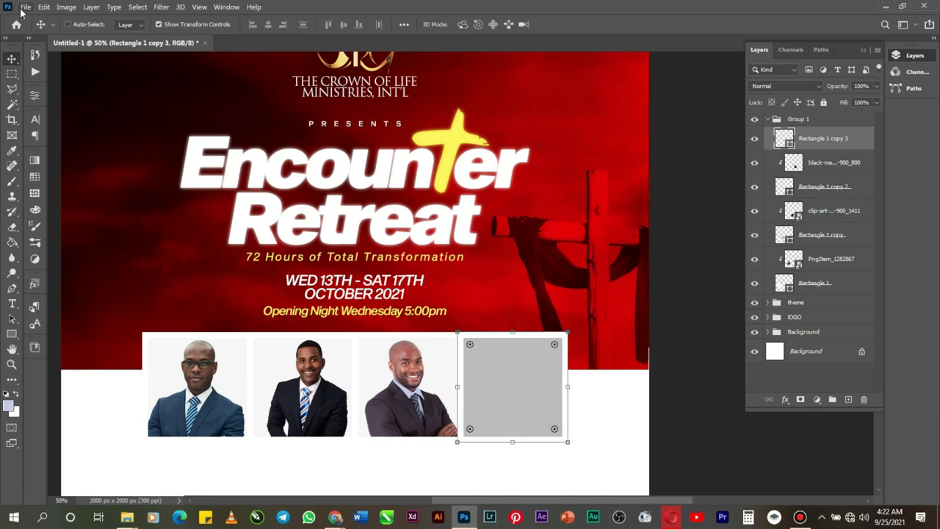
left_click(26, 7)
left_click(75, 241)
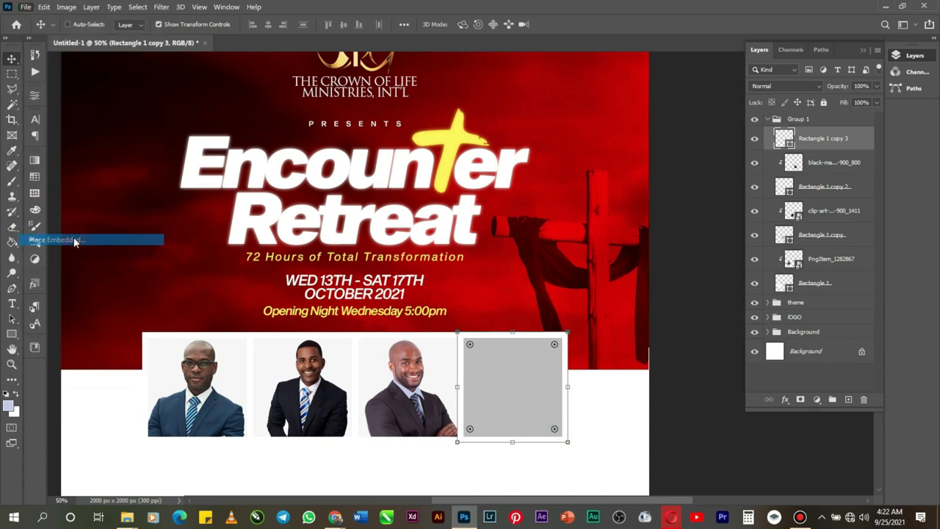
scroll(337, 321, "down", 3)
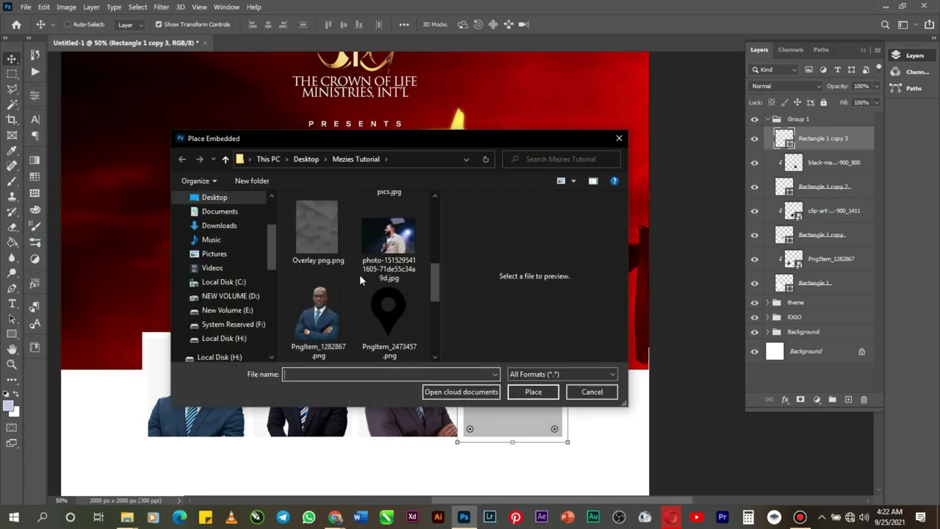
double_click(388, 246)
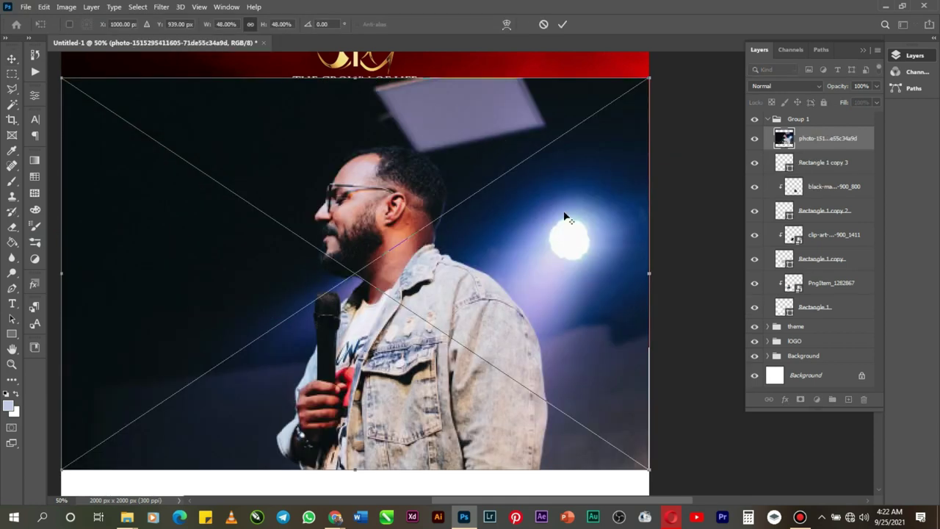
left_click_drag(649, 76, 457, 203)
left_click_drag(376, 321, 514, 398)
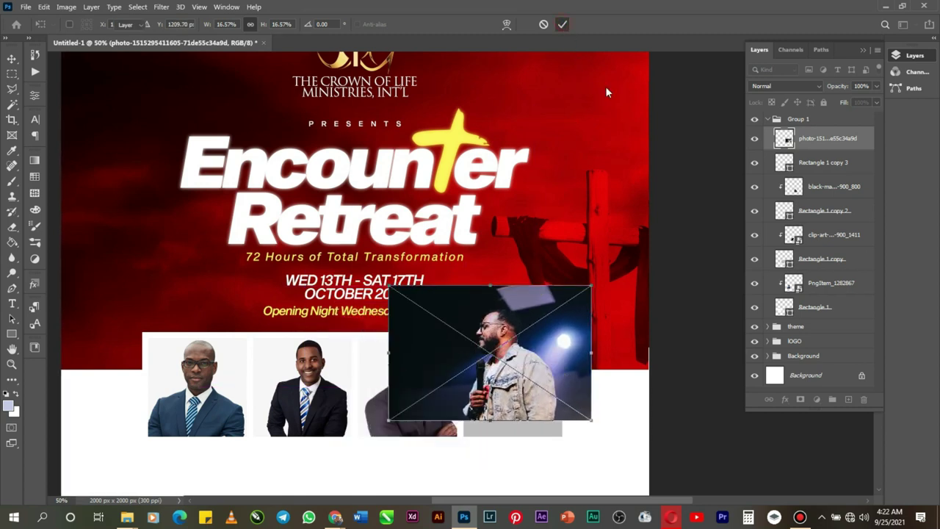
key("Return")
Step: Clip the speaker's photo to the fourth box and fit it inside at 14.75% scale
right_click(810, 139)
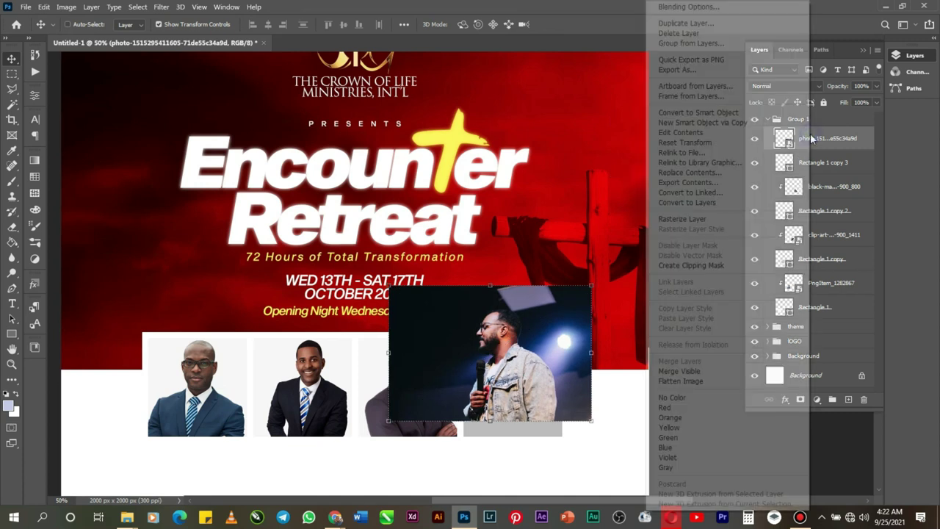
left_click(683, 267)
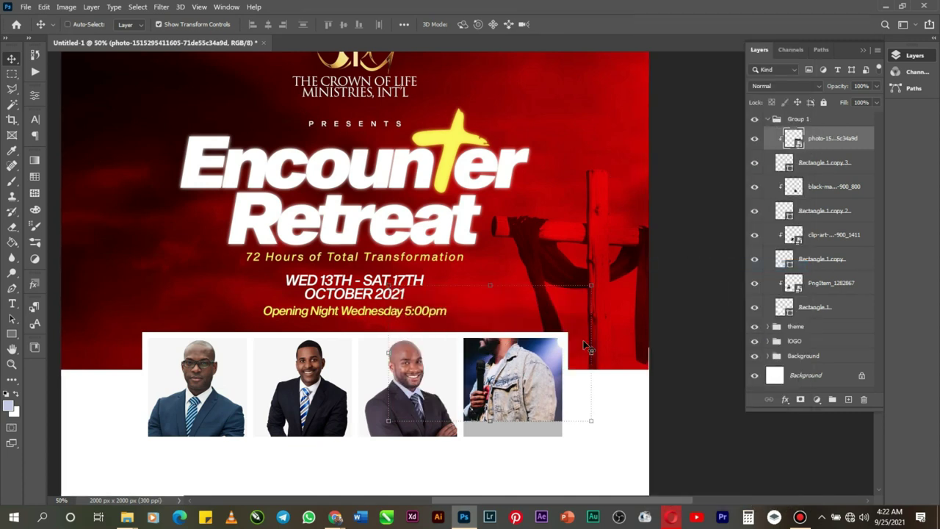
left_click_drag(534, 376, 536, 404)
key("ctrl")
key("ctrl+t")
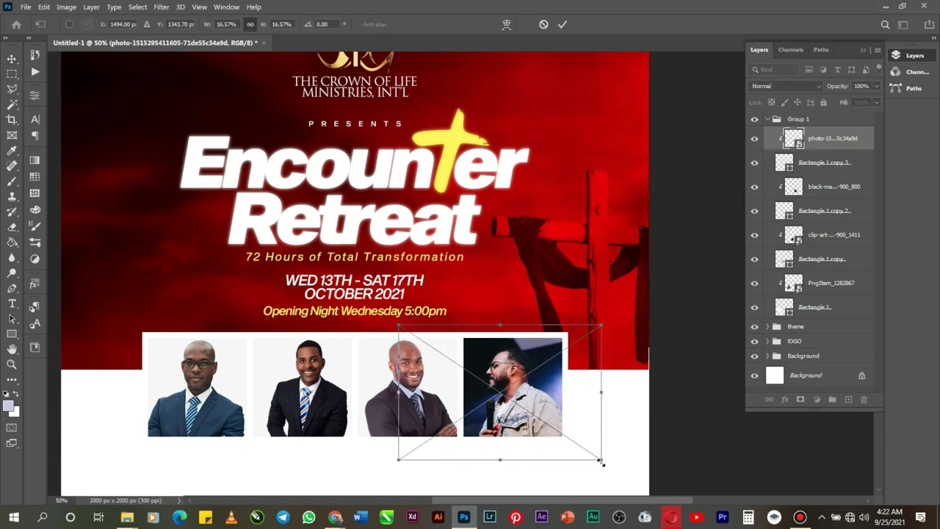
left_click_drag(600, 461, 588, 455)
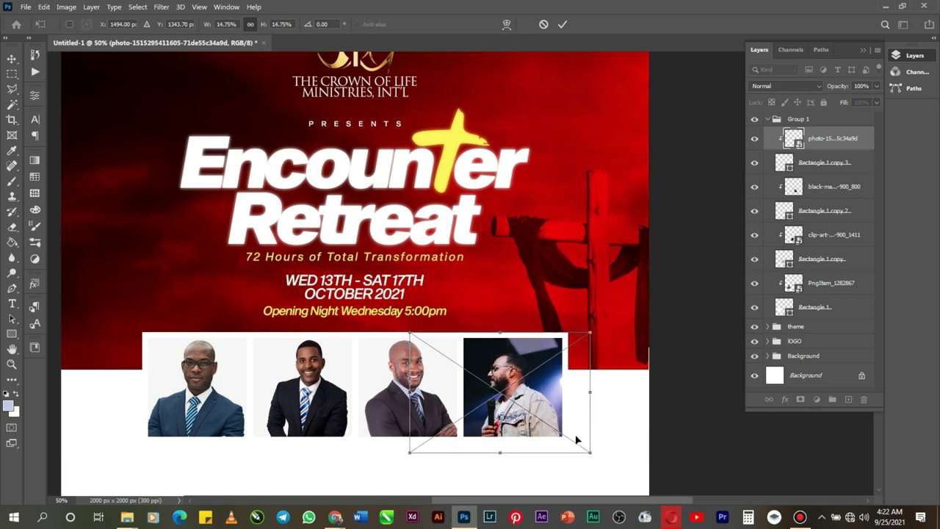
left_click_drag(546, 411, 542, 390)
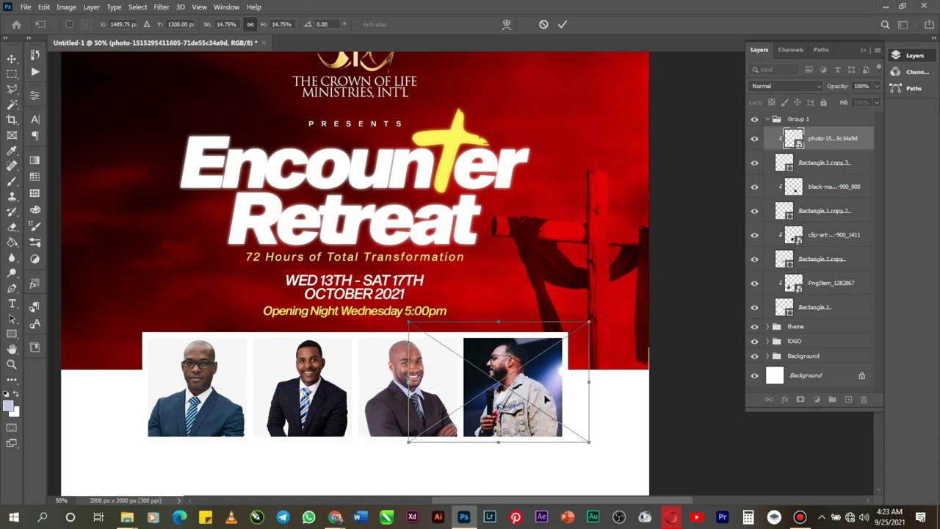
left_click(564, 25)
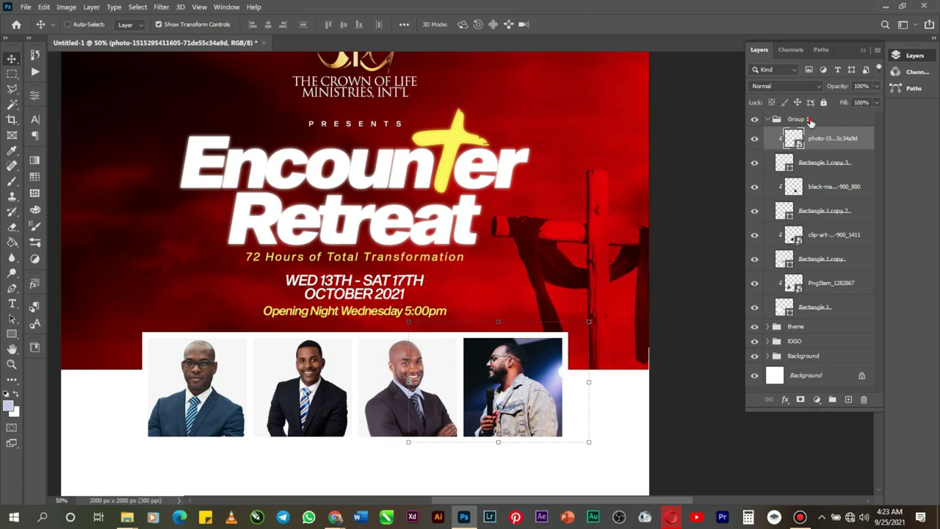
Step: Collapse Group 1 of the four portraits and convert it into a smart object
left_click(811, 120)
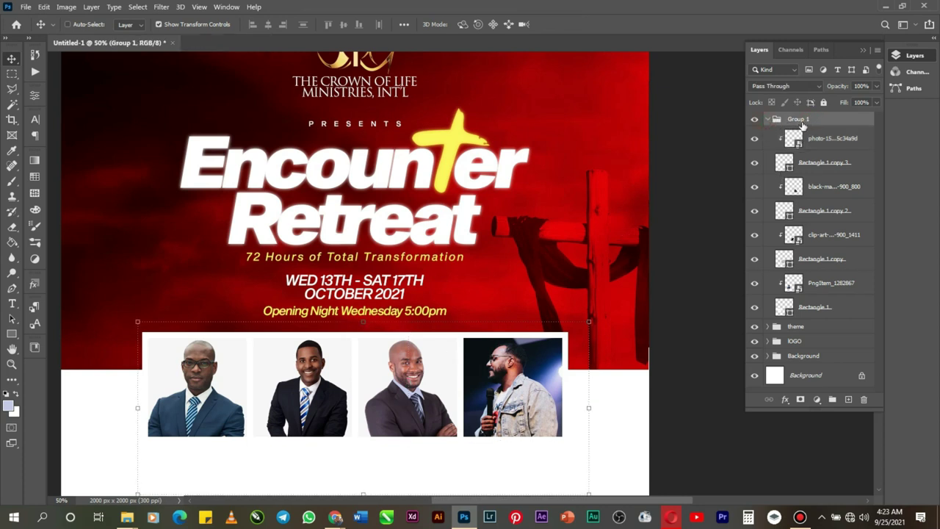
left_click(769, 120)
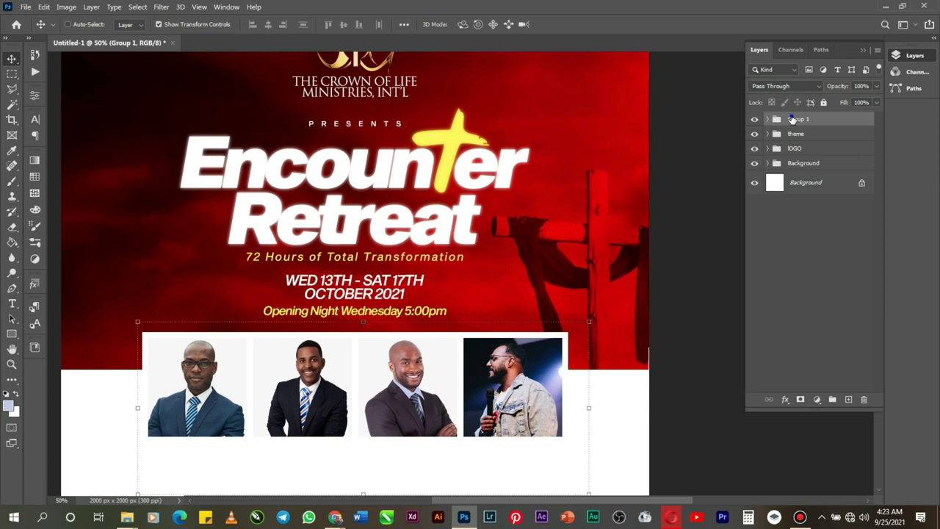
right_click(792, 120)
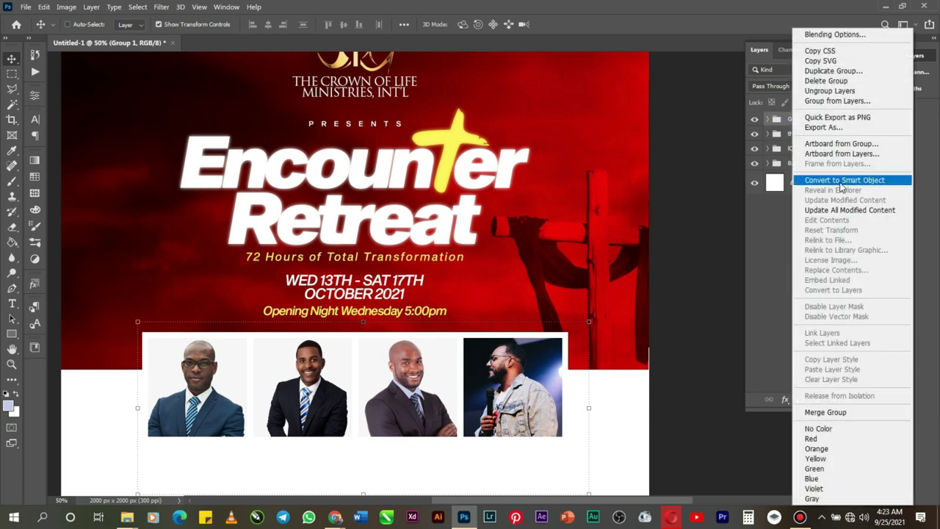
left_click(842, 181)
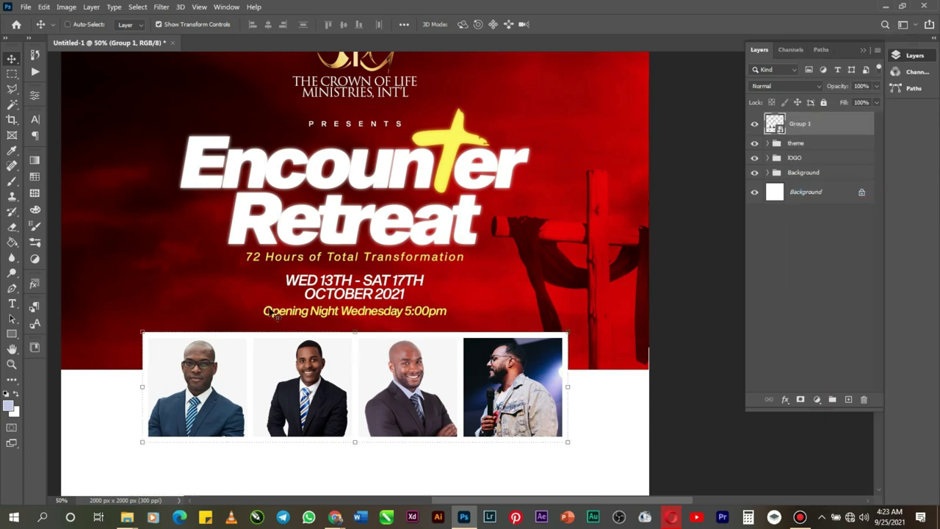
left_click(161, 6)
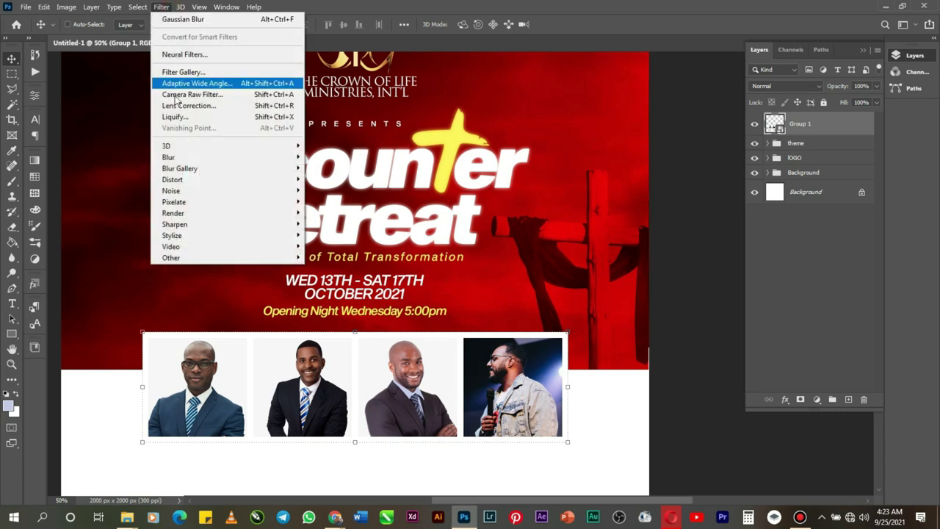
Step: Open the Camera Raw Filter at 100% preview and set Exposure +0.35 and Clarity +17
left_click(202, 94)
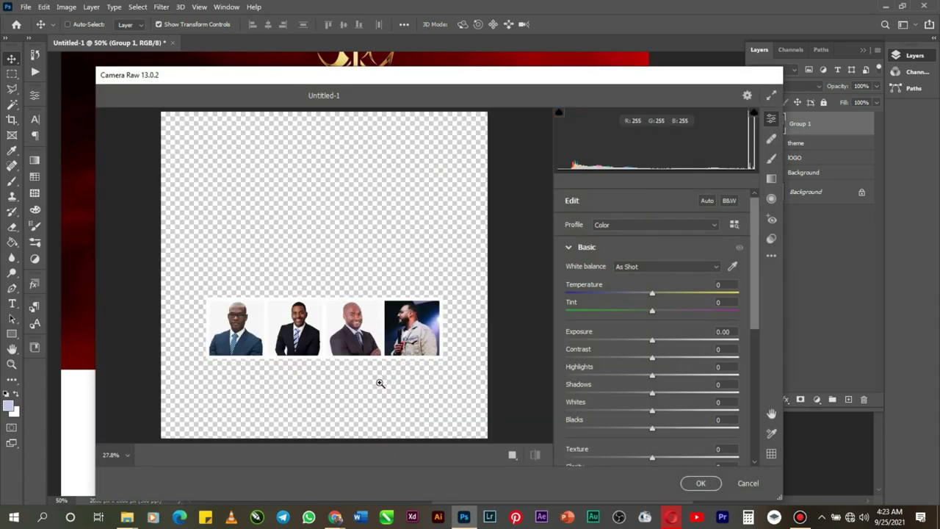
left_click(387, 340)
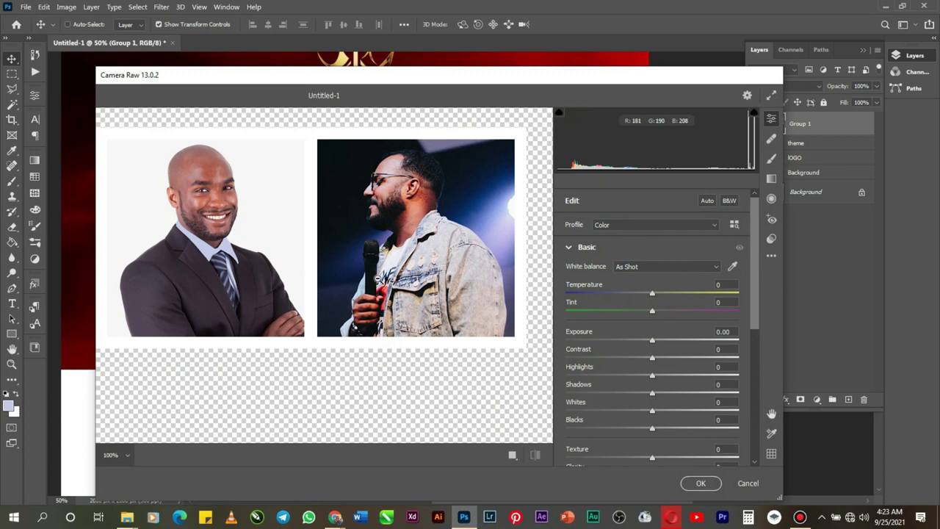
scroll(376, 278, "up", 1)
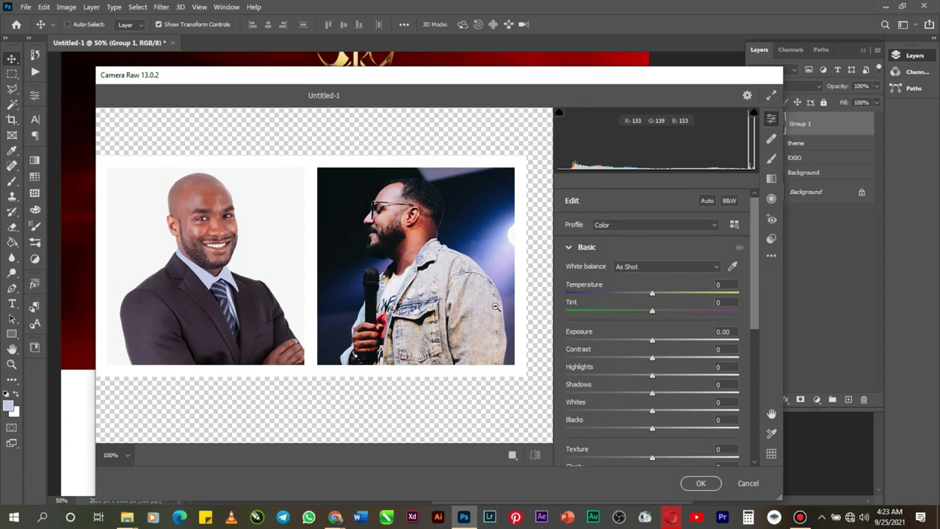
left_click(658, 341)
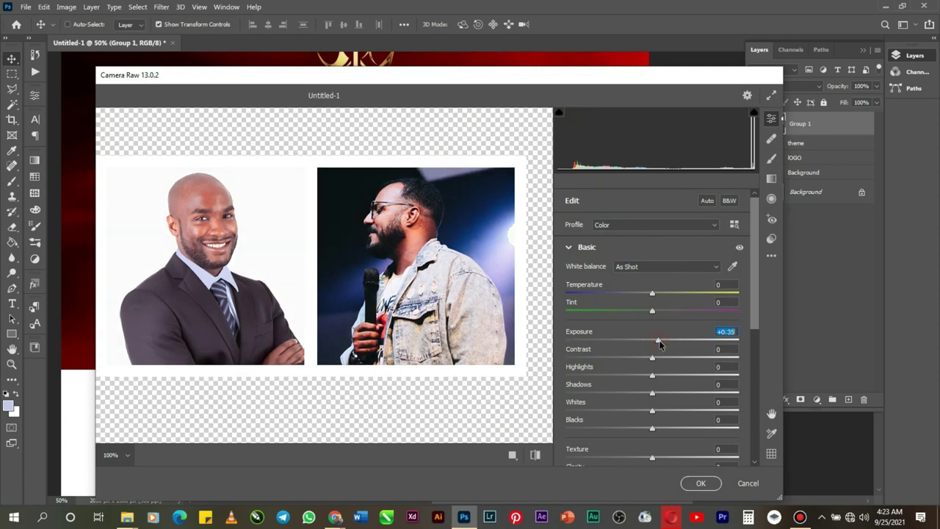
scroll(648, 452, "down", 1)
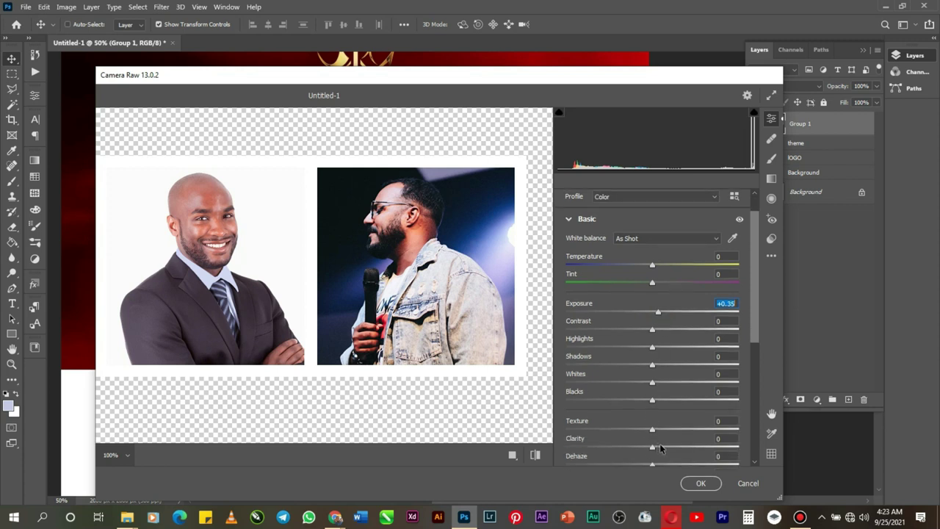
left_click(667, 447)
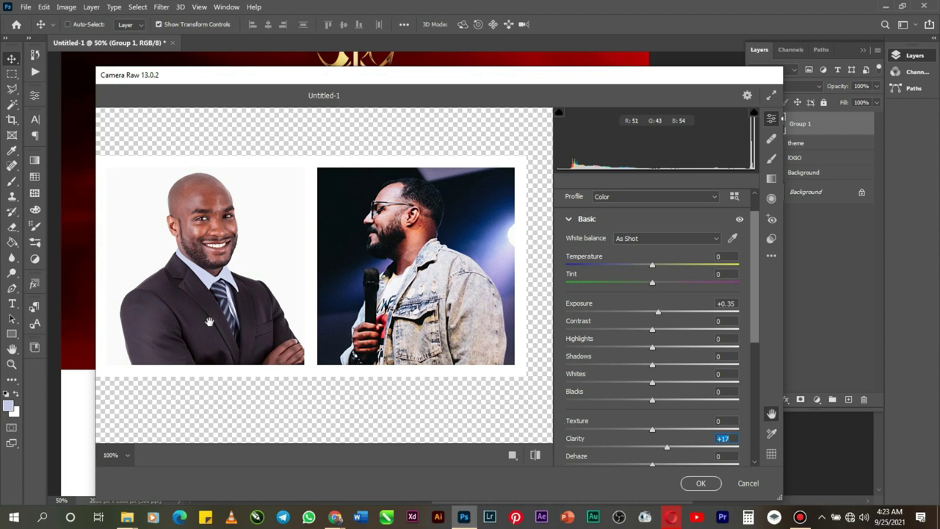
Step: Raise the Texture amount, checking the effect across all four portraits
left_click_drag(210, 307, 382, 306)
left_click_drag(507, 312, 398, 315)
left_click_drag(478, 315, 308, 319)
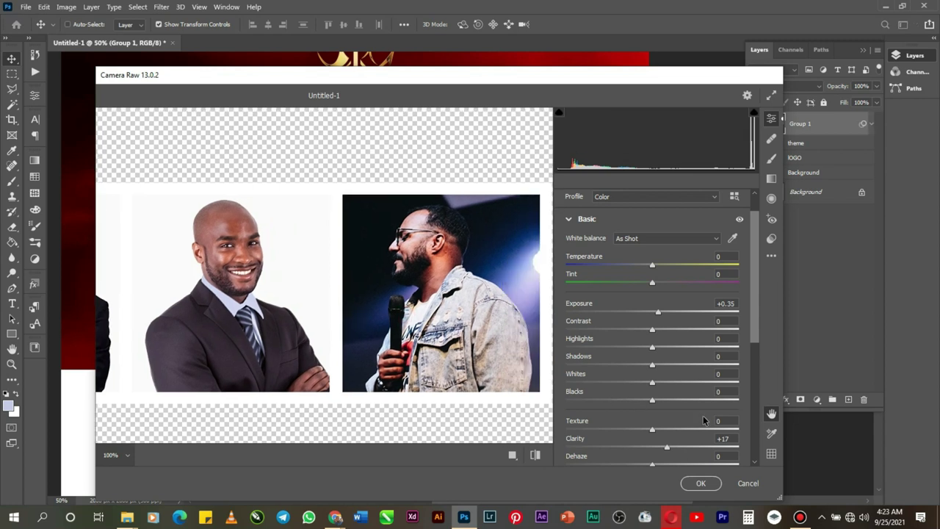
left_click(669, 430)
left_click_drag(331, 327, 473, 324)
left_click_drag(273, 315, 325, 327)
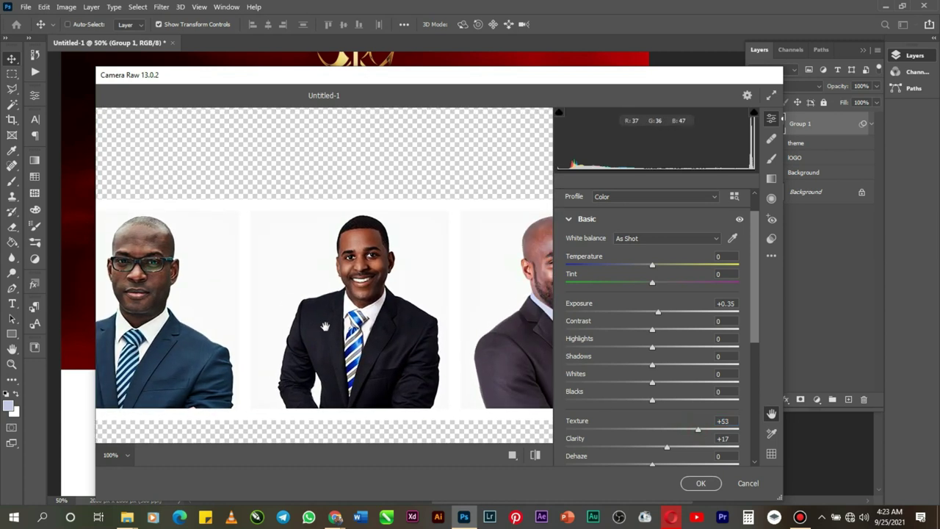
left_click_drag(393, 323, 285, 323)
left_click_drag(425, 315, 373, 305)
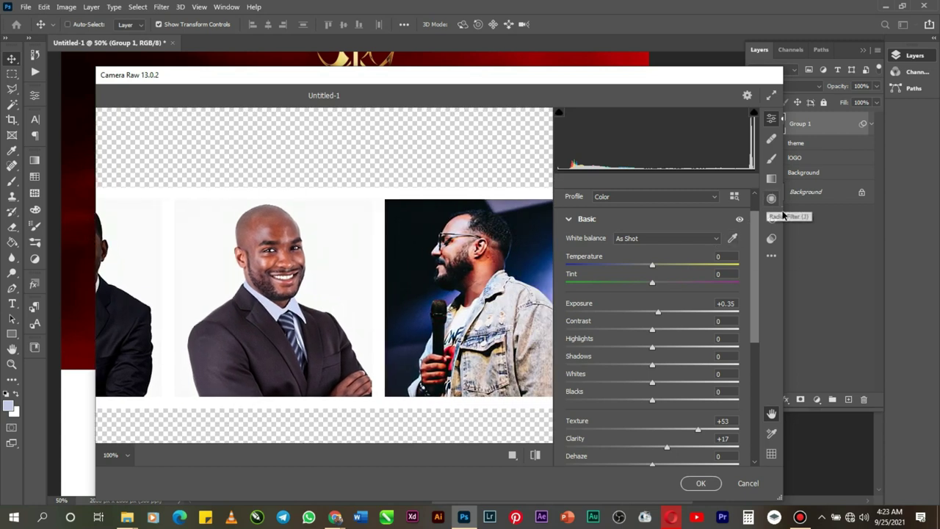
Step: Apply the Light sharpening preset and commit the Camera Raw filter to Group 1
left_click(771, 238)
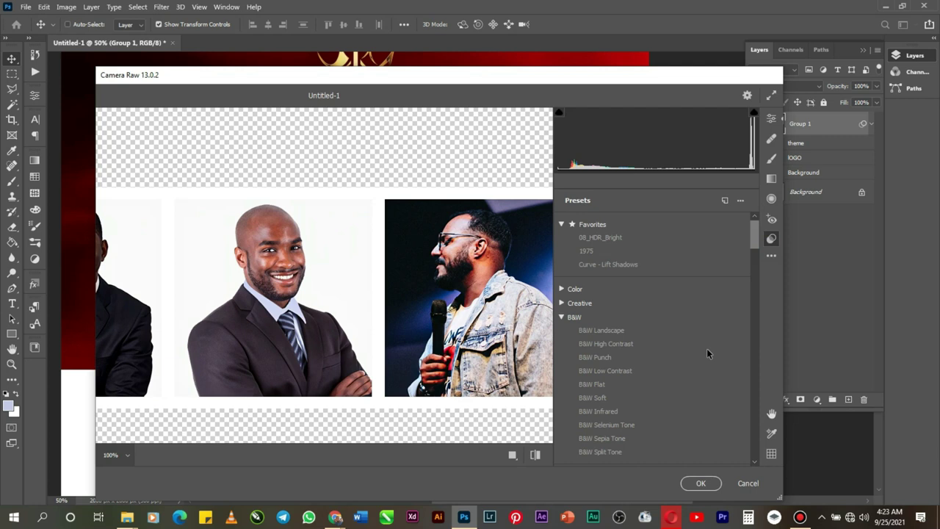
scroll(645, 297, "up", 1)
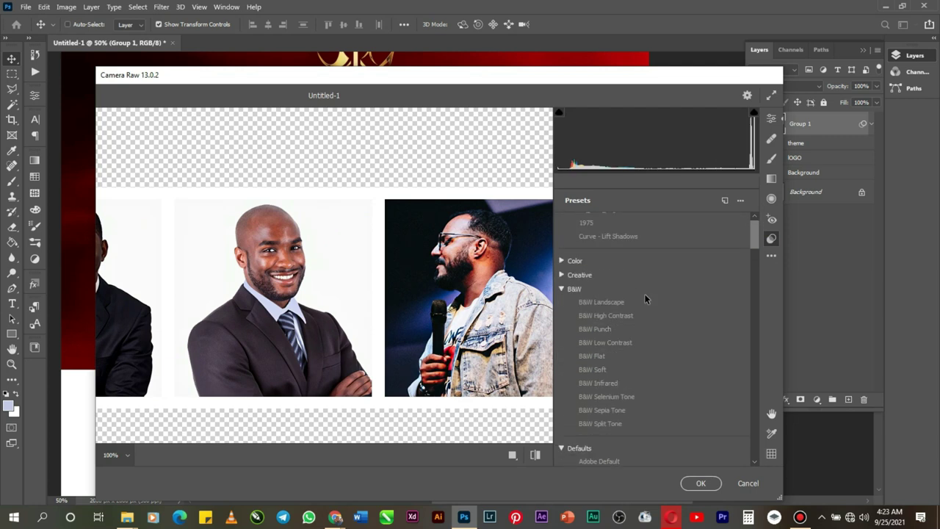
scroll(645, 298, "down", 2)
scroll(645, 294, "down", 10)
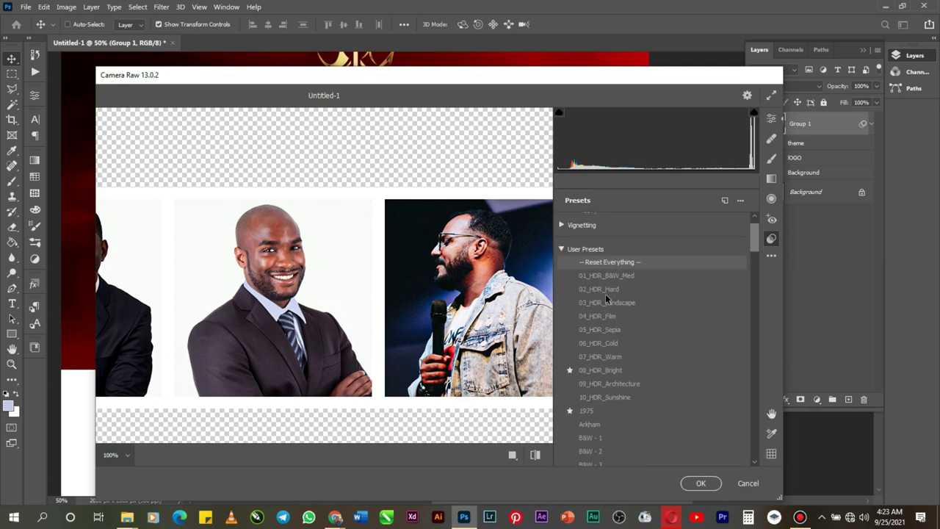
scroll(596, 268, "up", 2)
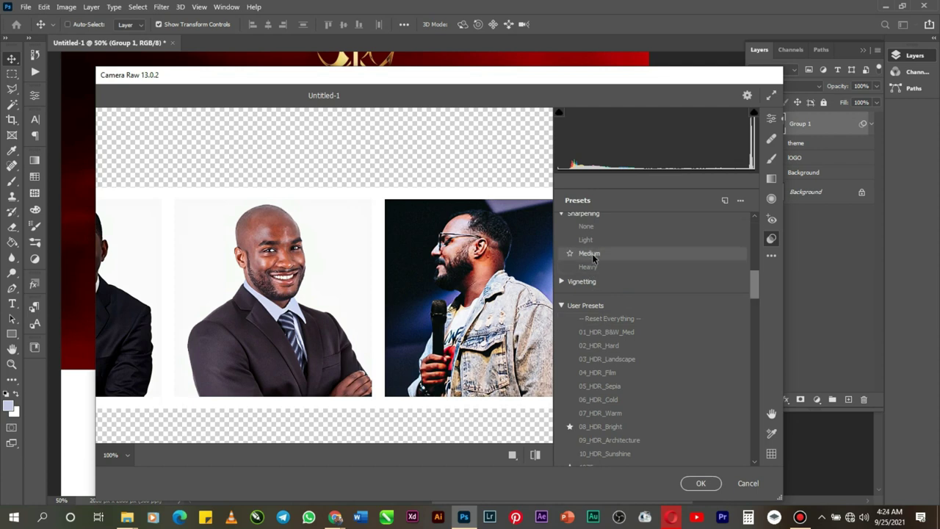
left_click(595, 241)
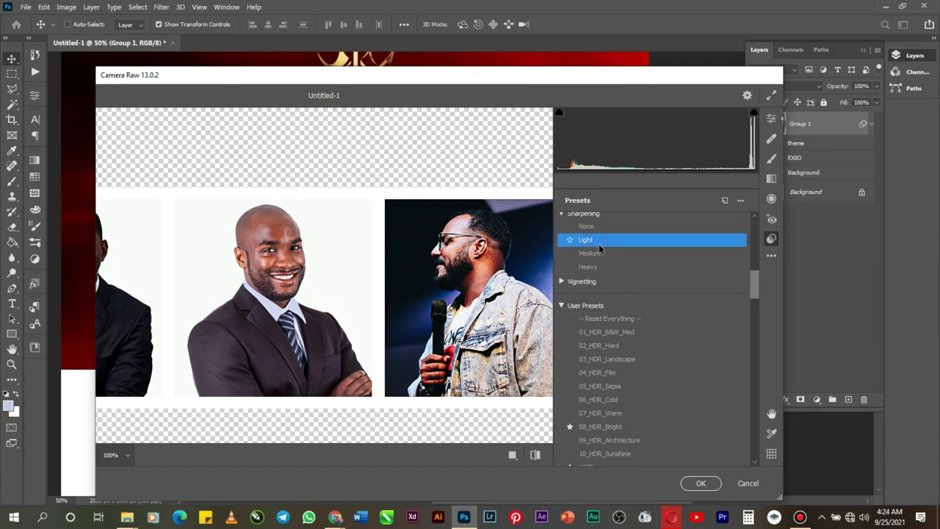
left_click(696, 483)
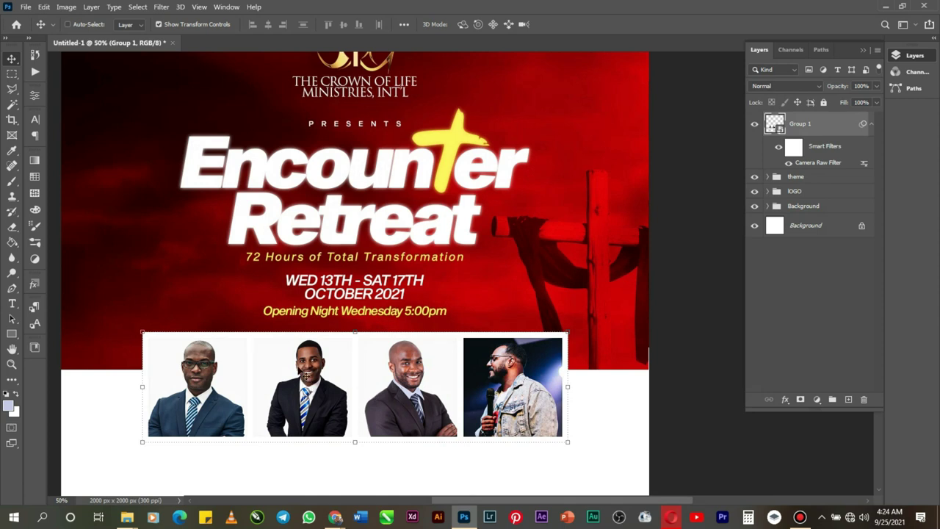
Step: Zoom to 100% on the portraits and pan the three photos into the centre of the view
left_click(13, 365)
left_click(391, 407)
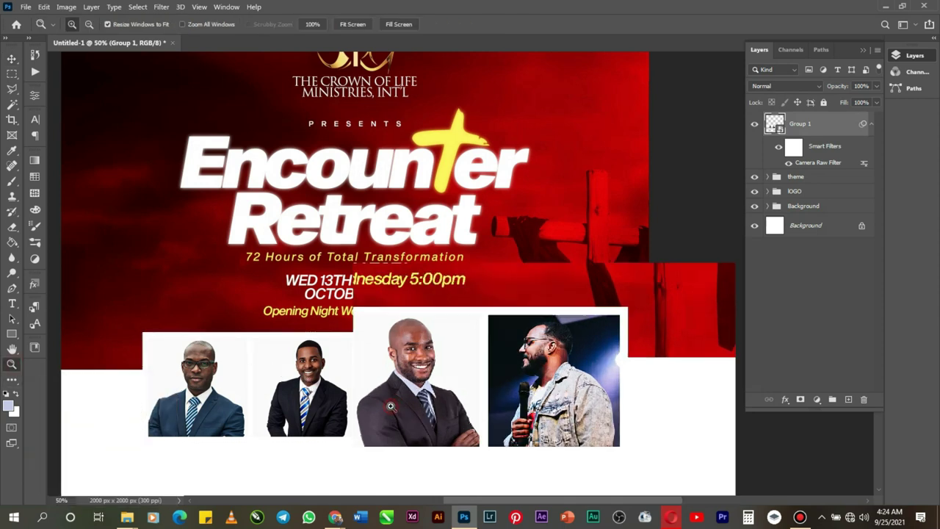
left_click(391, 407)
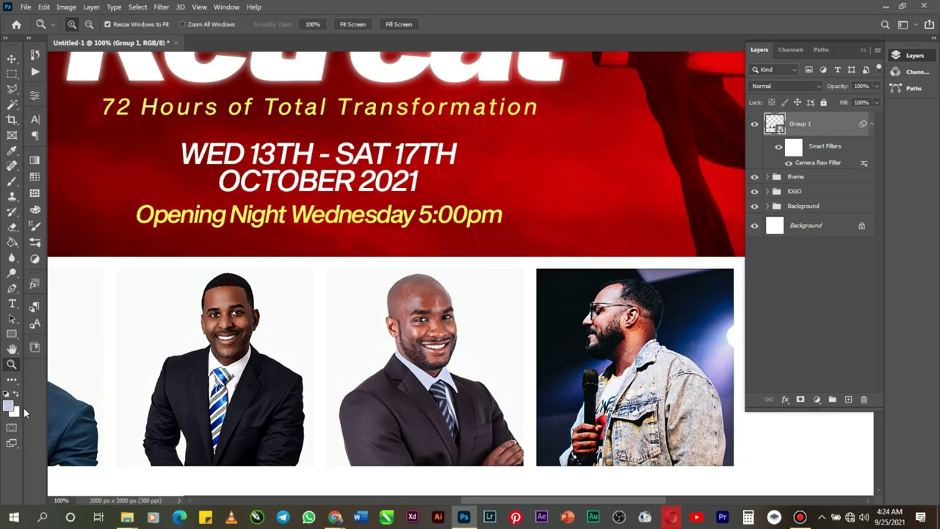
left_click(12, 349)
left_click_drag(198, 387, 443, 295)
Step: Add a new text line below the first portrait with All Caps off, typing the pastor's name
left_click(11, 304)
left_click(165, 403)
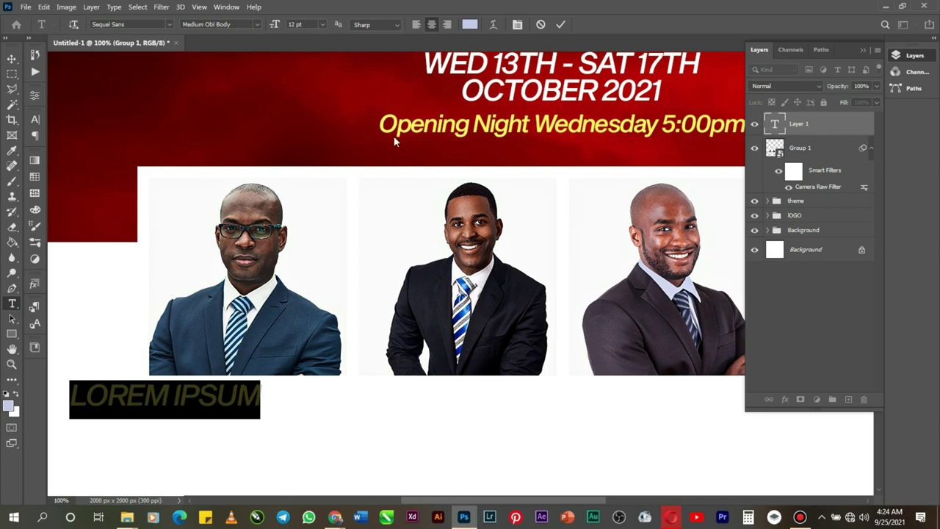
left_click(517, 24)
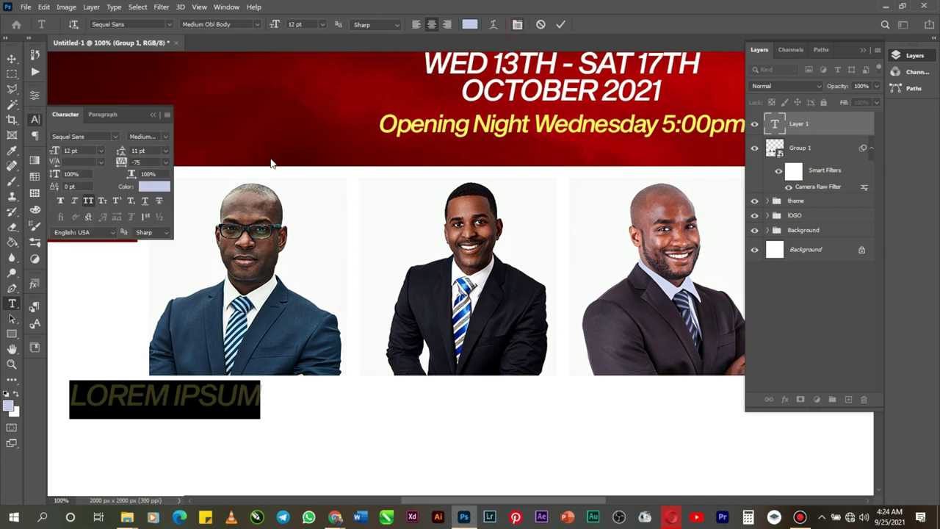
left_click(95, 202)
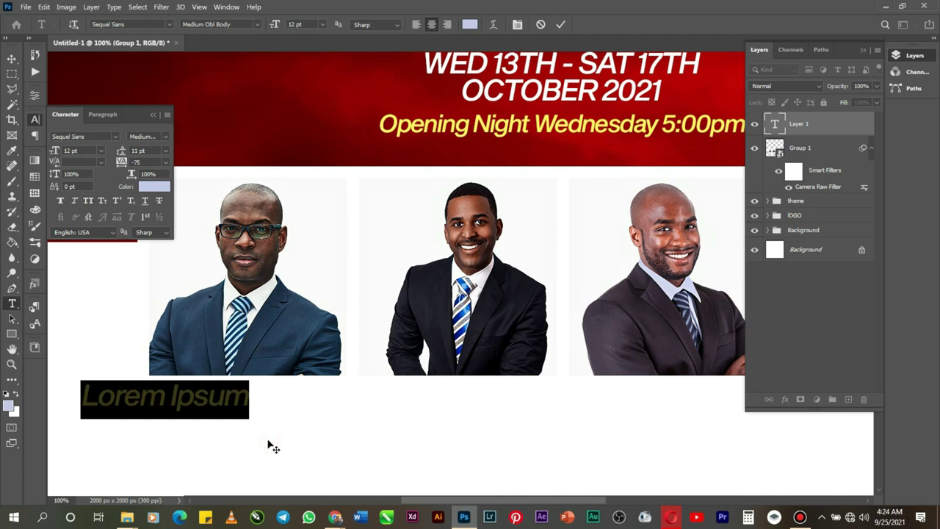
type("Ps")
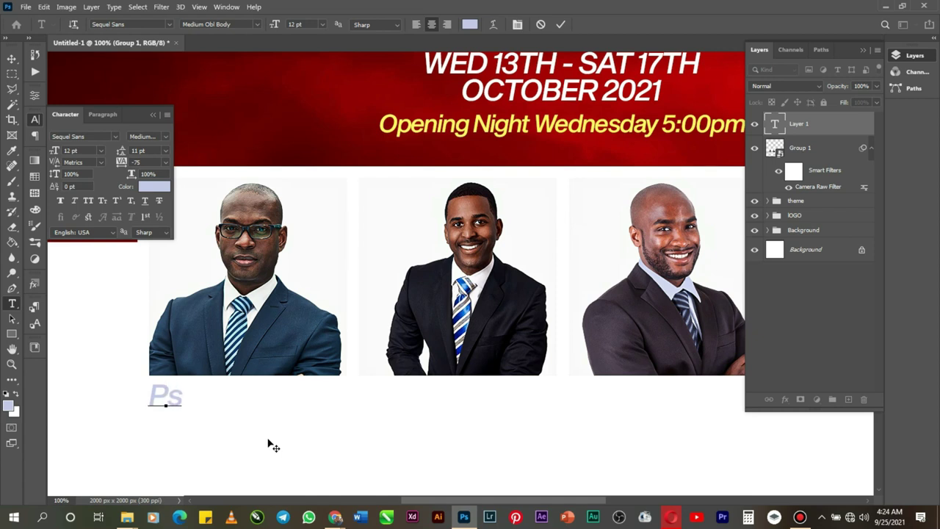
type("t.")
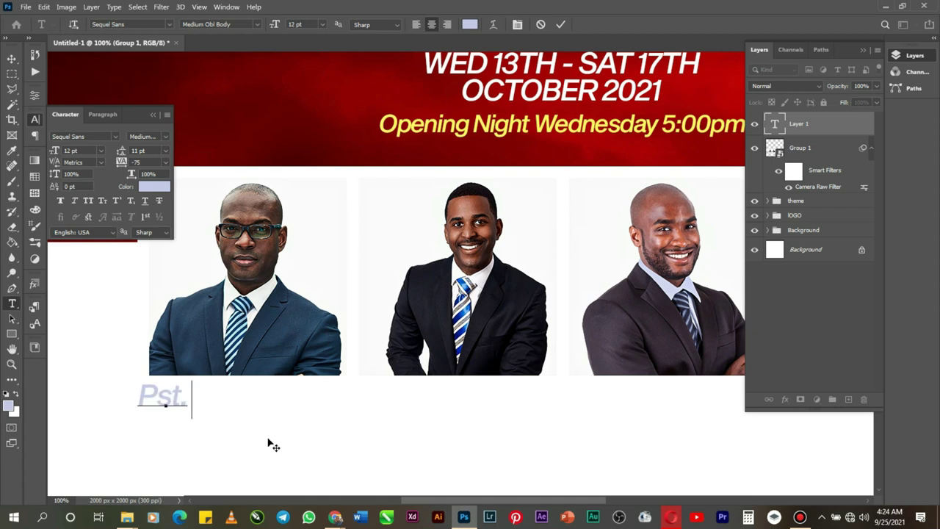
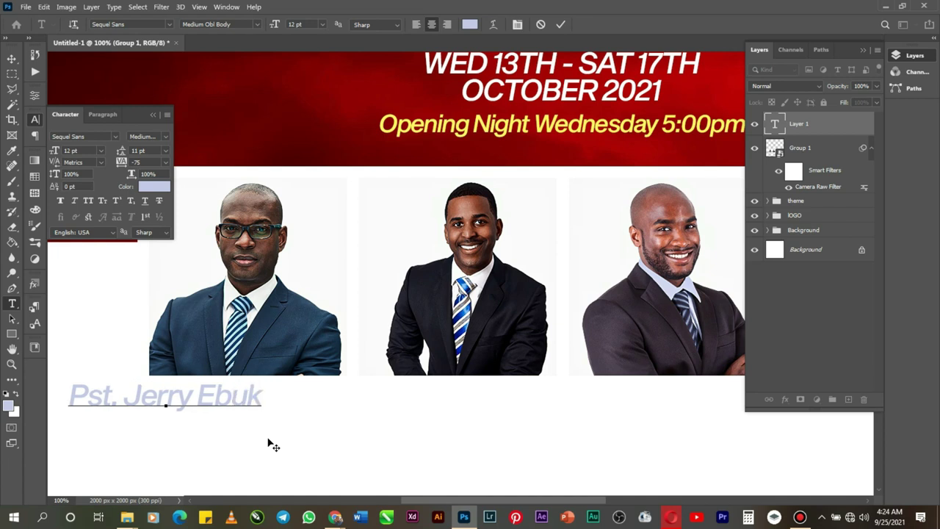
Step: Select all of the name text and bring up its colour chooser
right_click(257, 403)
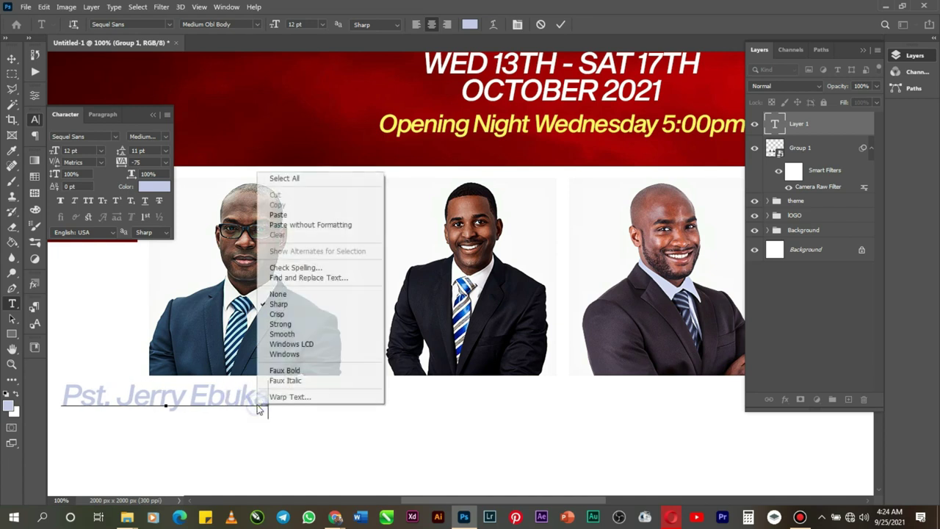
left_click(305, 179)
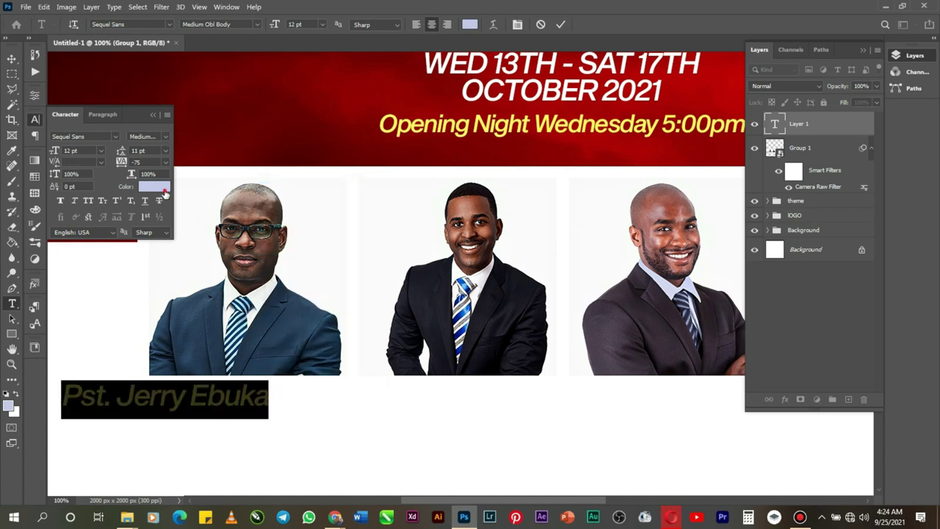
left_click(163, 188)
Step: Make the name black (000000), Medium Body at 10 pt, and place it under the first portrait
type("000000")
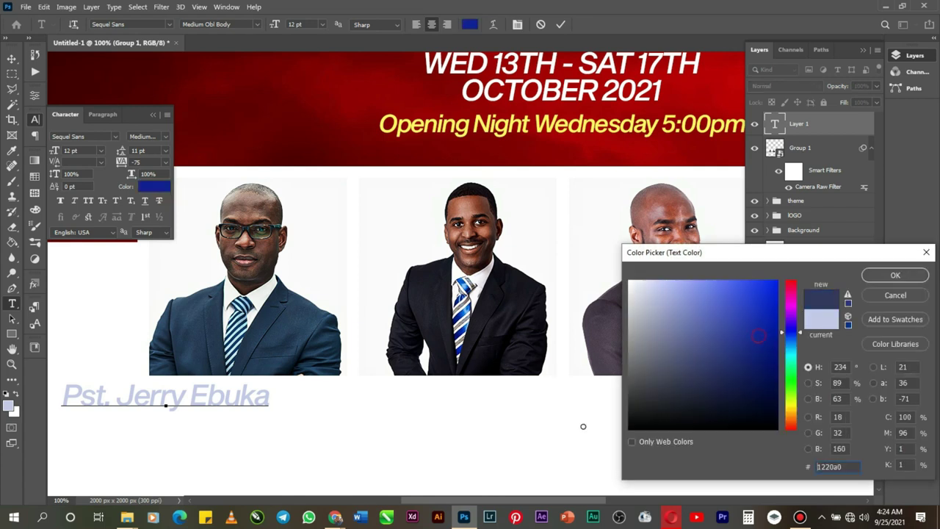
left_click(885, 275)
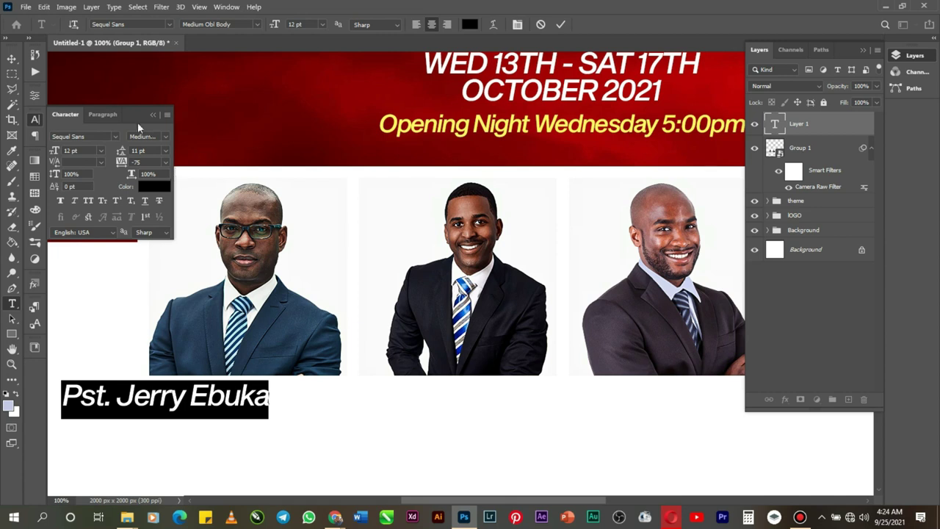
left_click(169, 136)
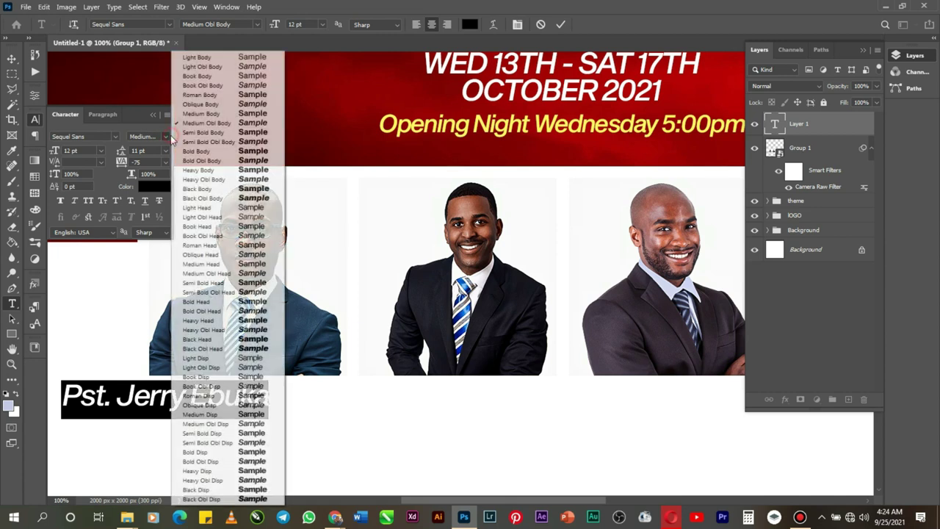
left_click(216, 114)
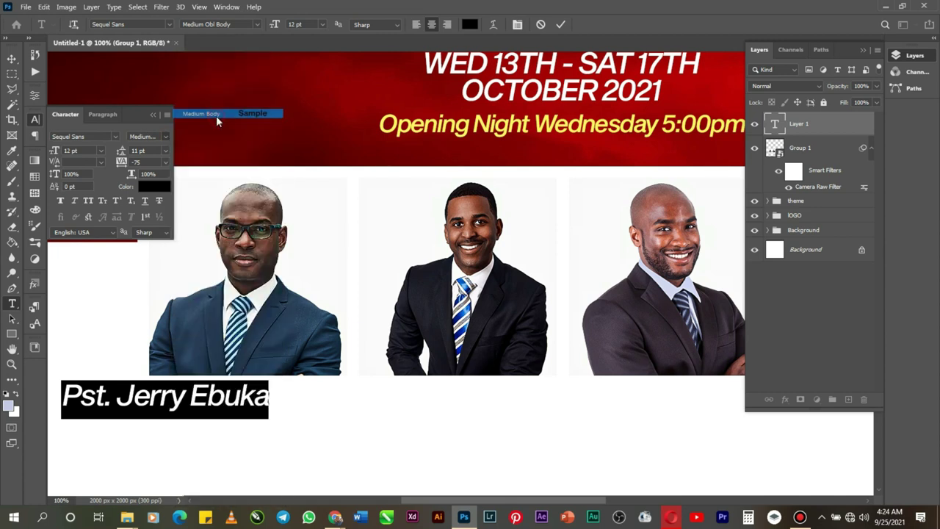
left_click(102, 151)
left_click(77, 204)
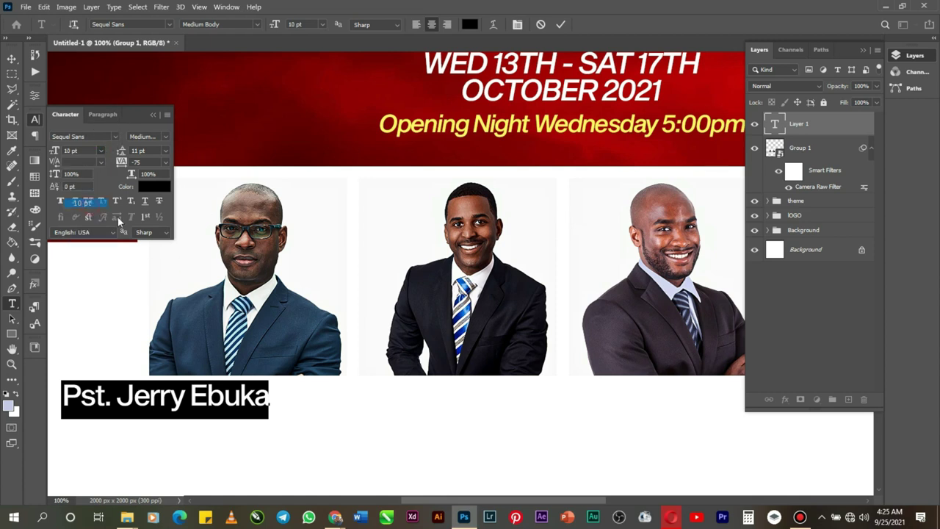
left_click_drag(136, 455, 204, 446)
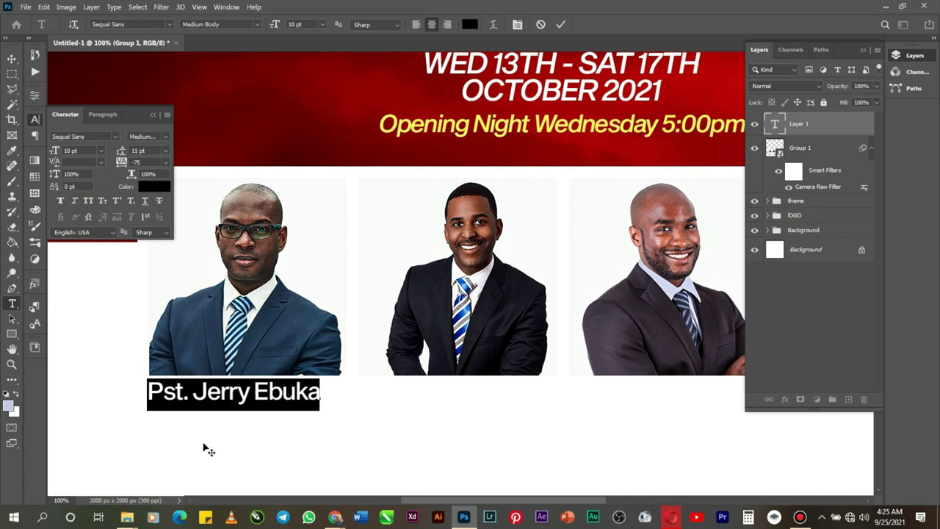
Step: Duplicate the committed name layer, move the copy just below, and retype it as 'Head Pastor, TC'
left_click(561, 24)
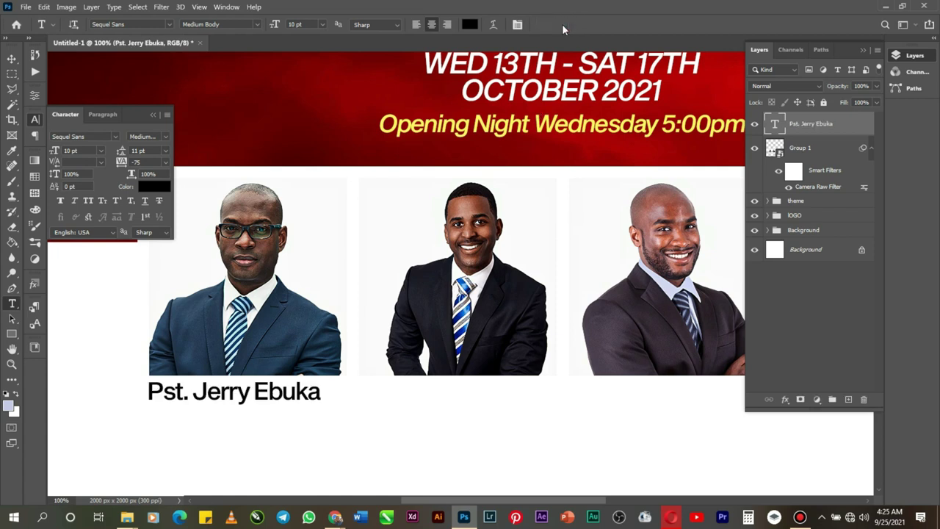
key("ctrl+j")
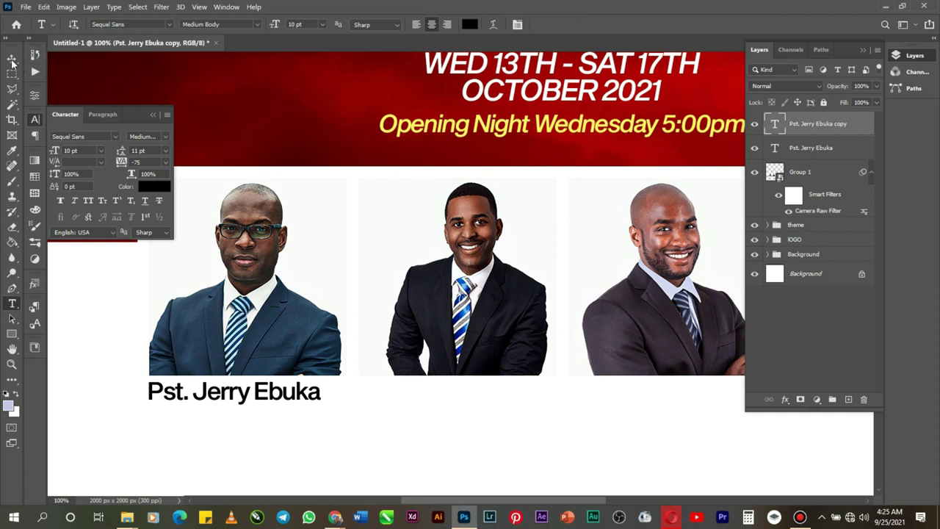
key("v")
left_click_drag(286, 399, 276, 416)
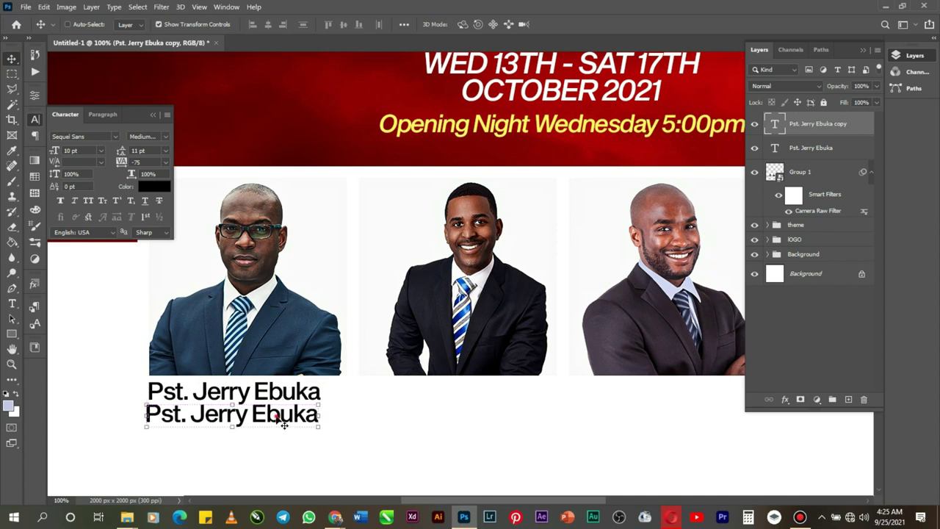
double_click(276, 415)
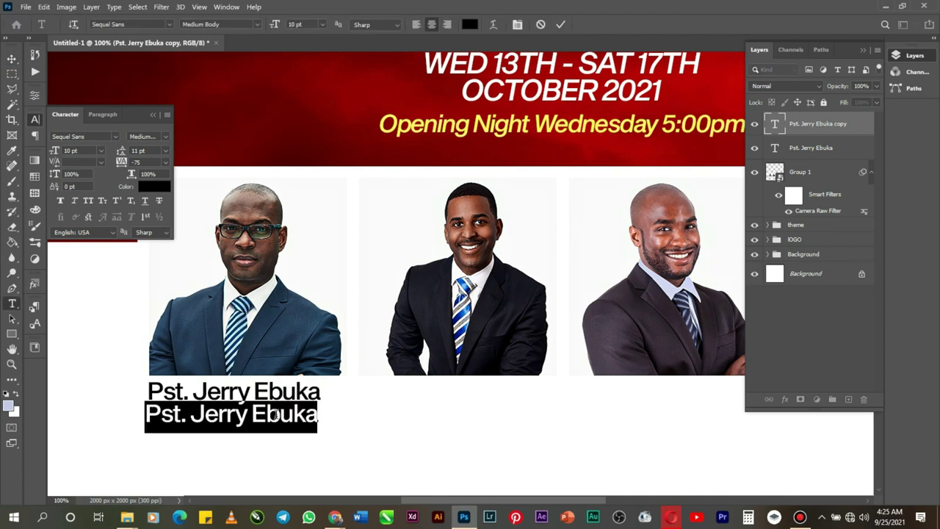
type("H")
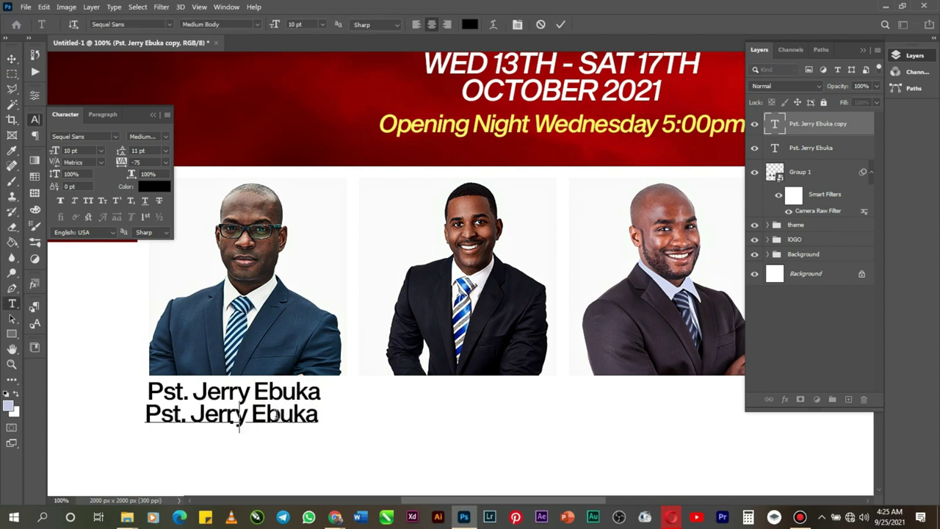
type("ea")
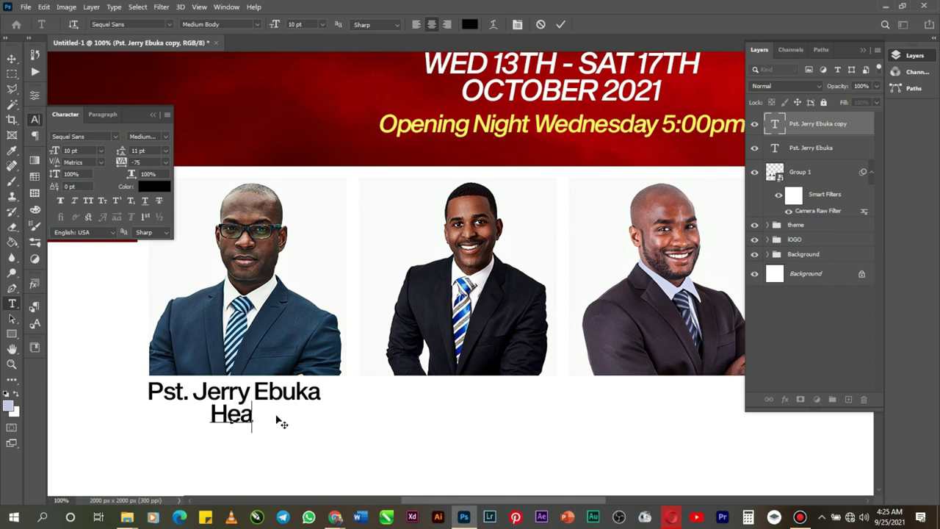
type("d Pastor")
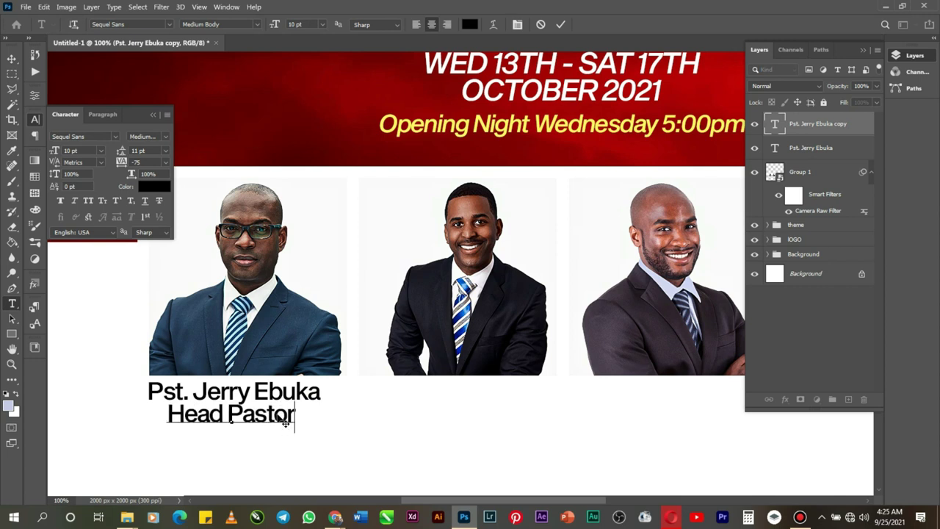
type(", ")
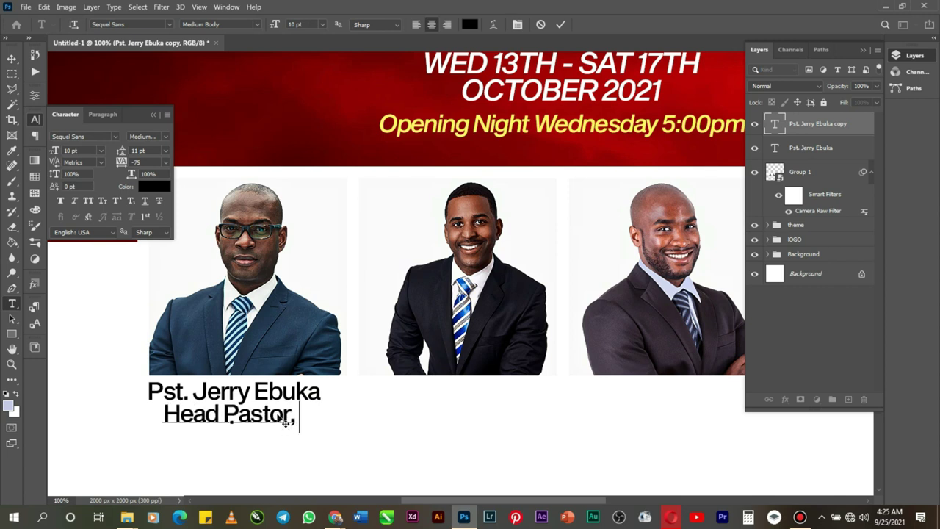
type("TC")
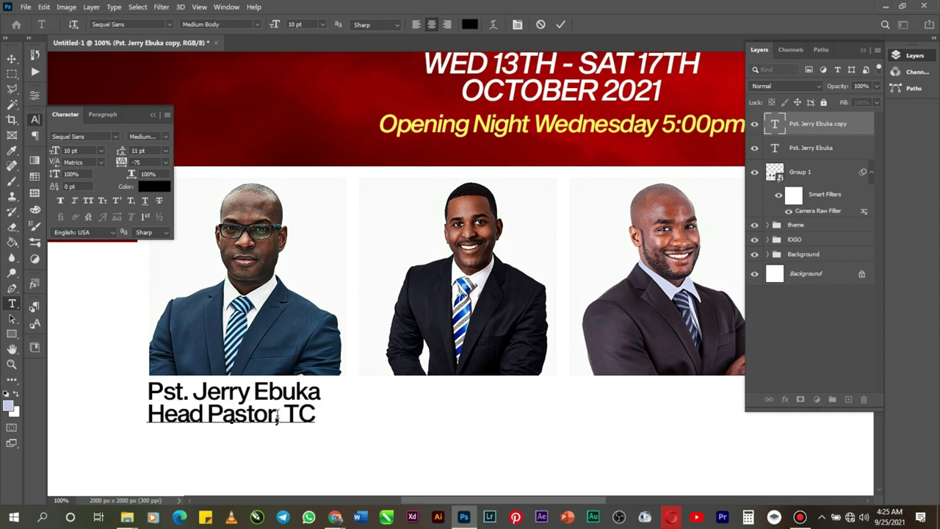
scroll(434, 287, "up", 3)
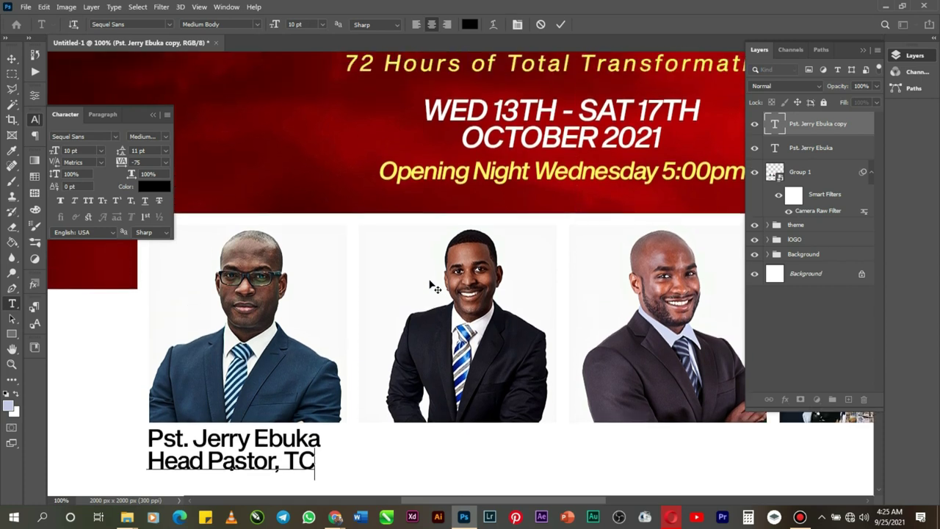
scroll(433, 288, "up", 6)
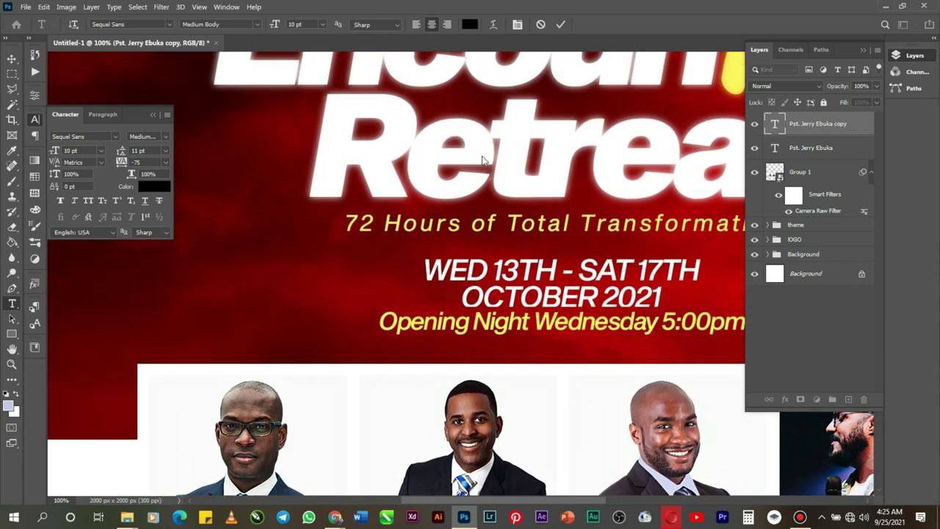
scroll(482, 159, "up", 6)
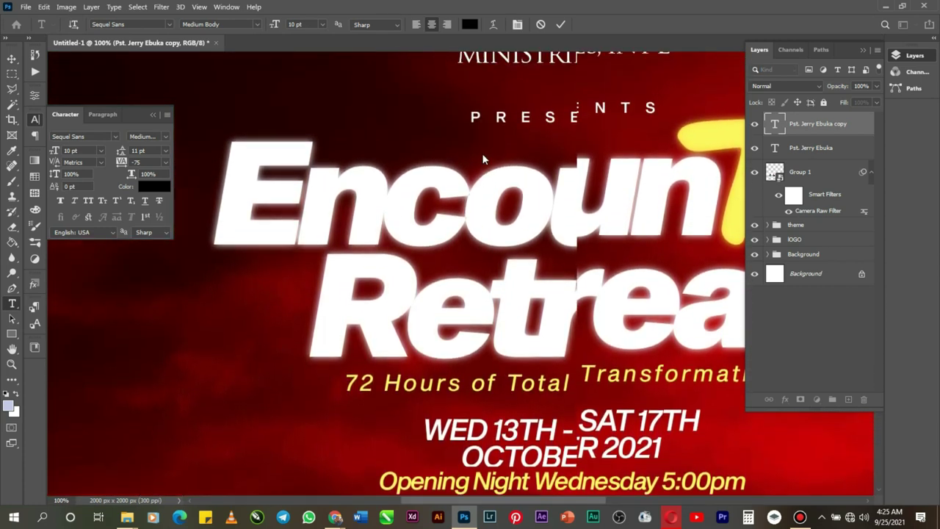
scroll(481, 153, "up", 3)
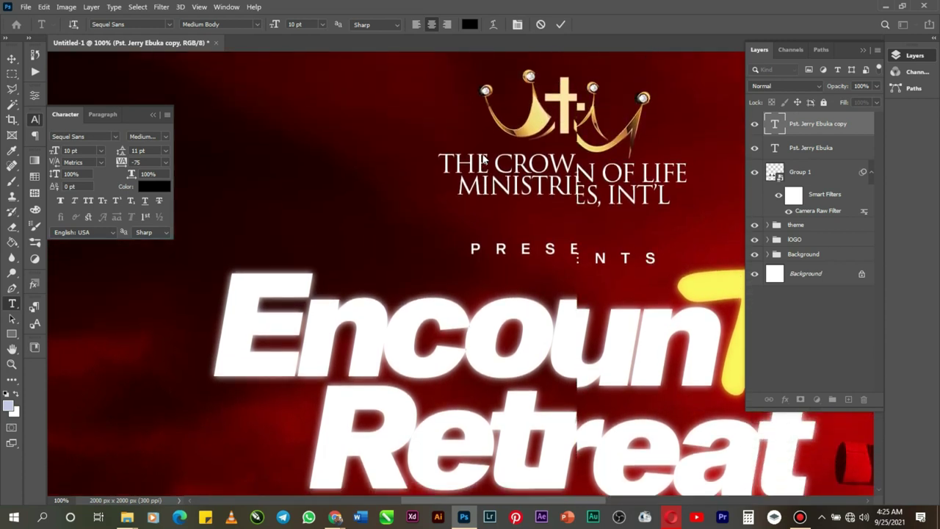
scroll(483, 159, "down", 2)
scroll(483, 158, "down", 5)
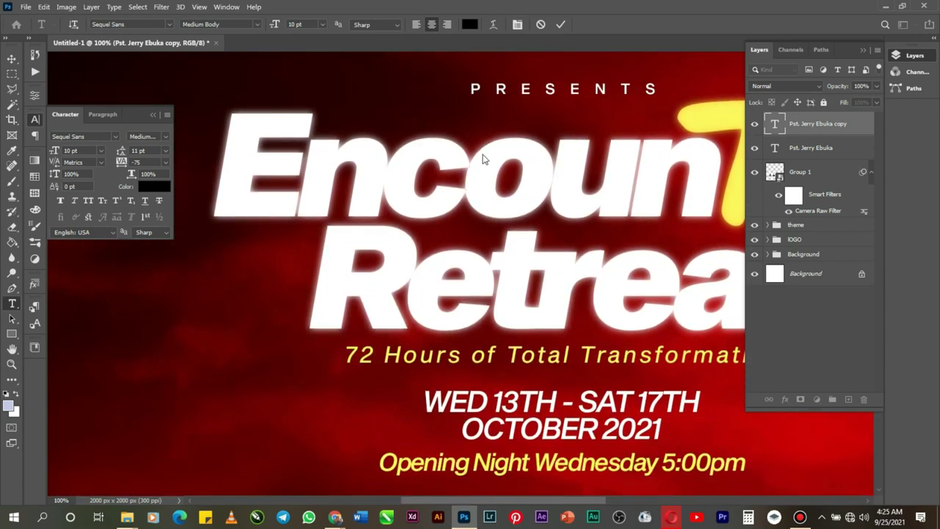
scroll(482, 158, "down", 5)
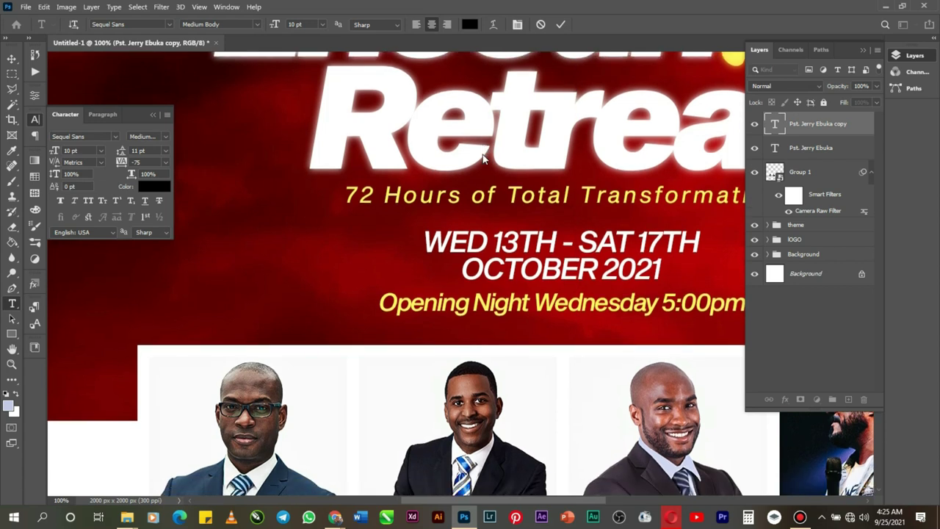
scroll(482, 158, "down", 5)
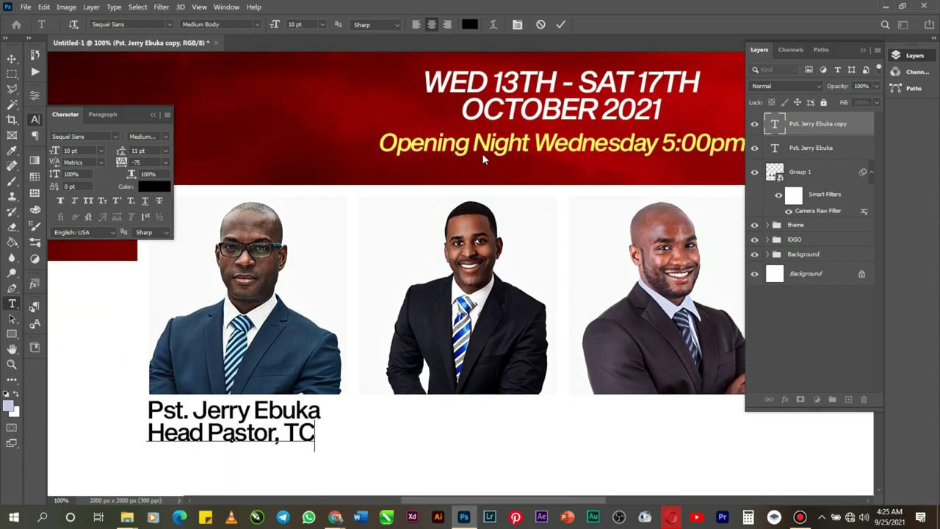
scroll(484, 159, "down", 5)
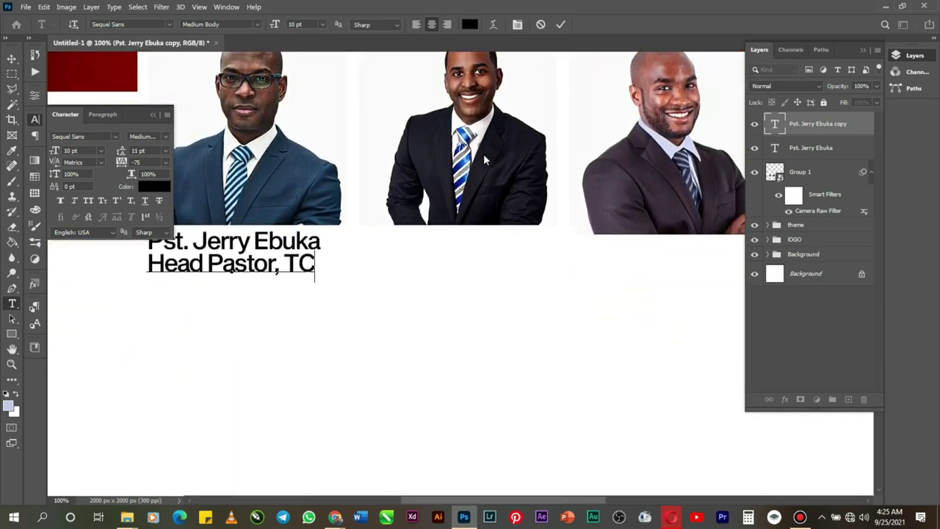
scroll(504, 153, "down", 4)
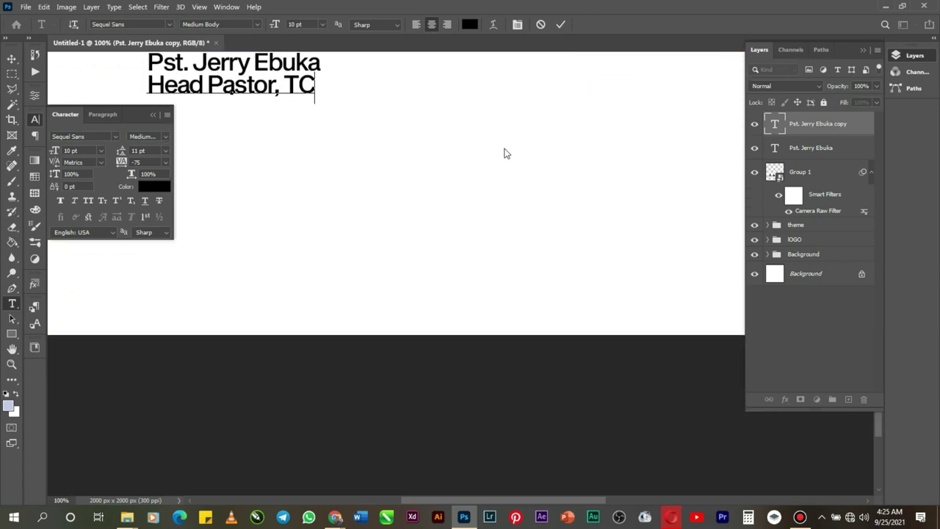
scroll(505, 154, "up", 3)
scroll(504, 153, "up", 3)
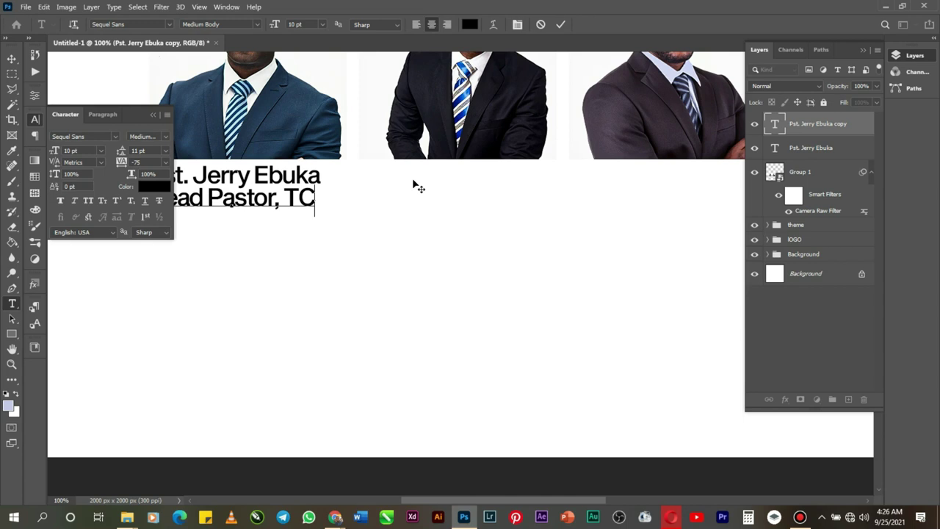
Step: Correct the subtitle to 'Head Pastor, TCLM' and add 'Host' on a new line
type("I")
key("BackSpace")
type("LM")
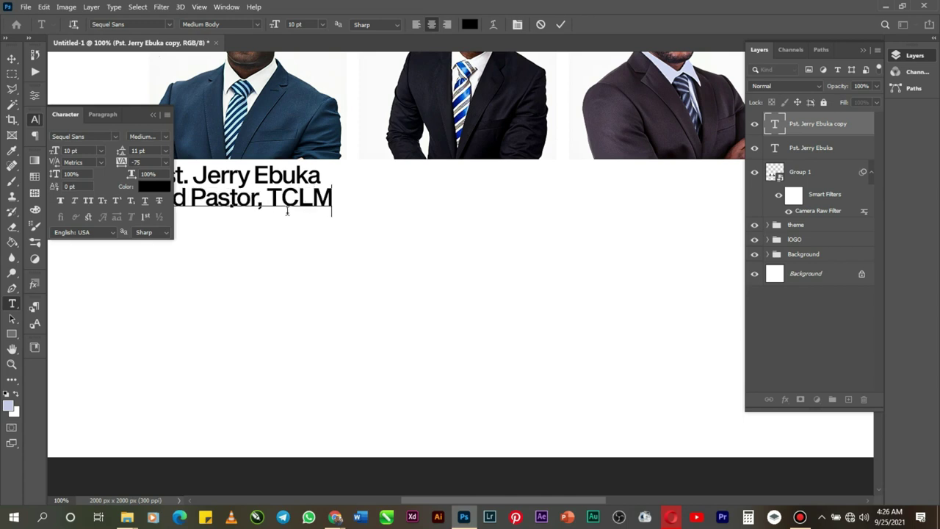
key("Return")
type("Host")
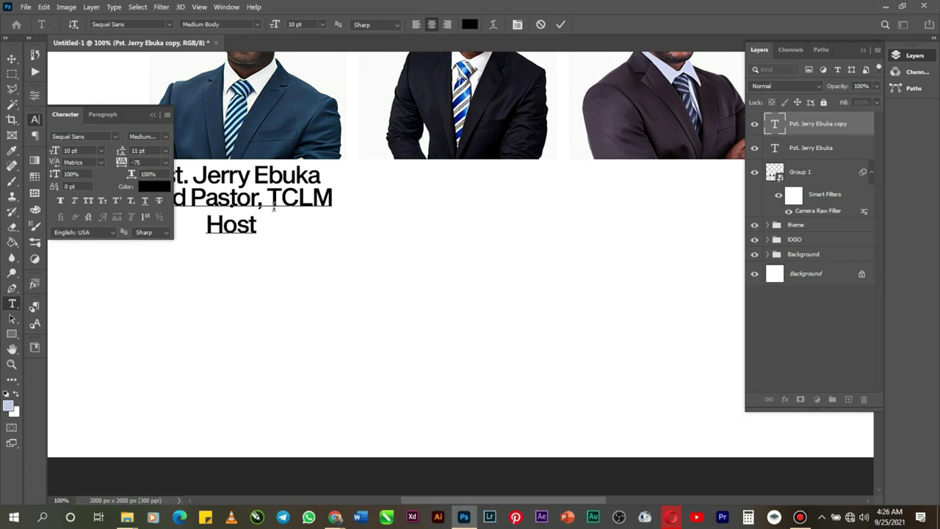
Step: Select all of the subtitle text and reopen the Character panel
left_click(152, 116)
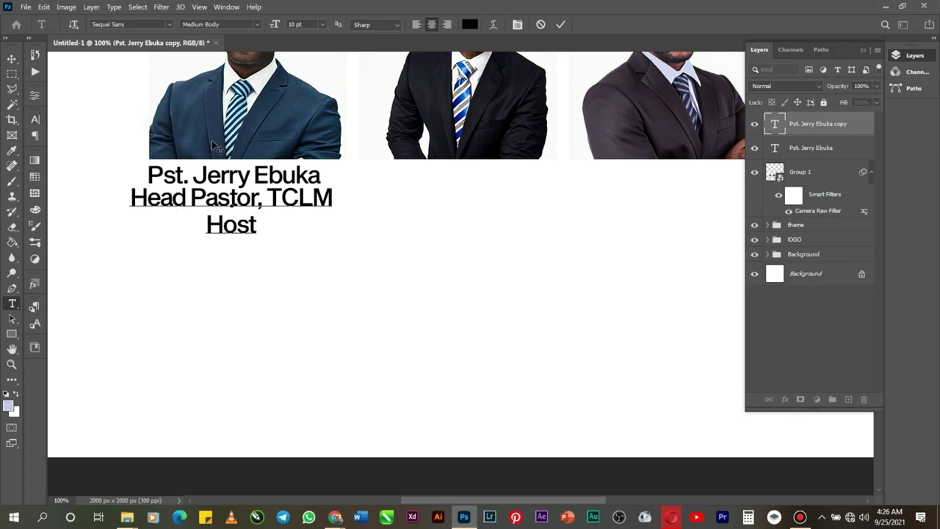
scroll(211, 143, "up", 5)
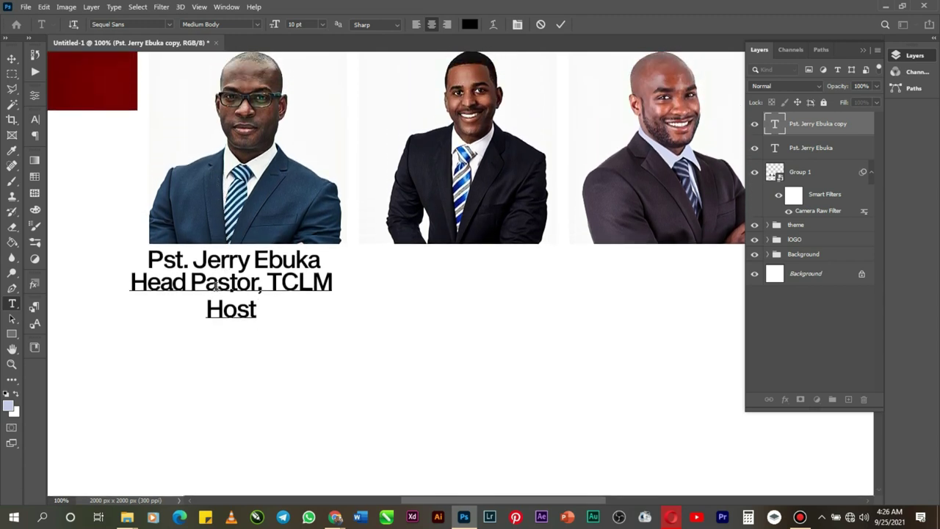
right_click(256, 311)
left_click(242, 62)
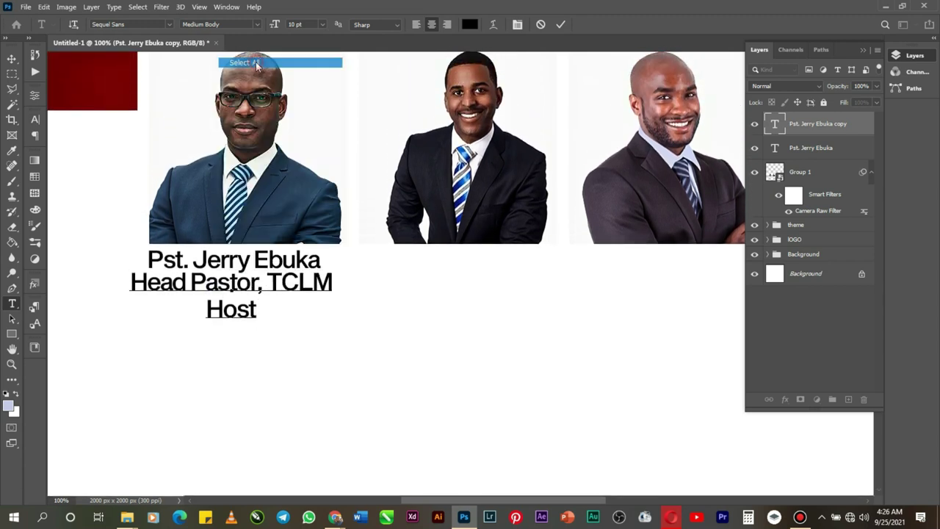
left_click(517, 24)
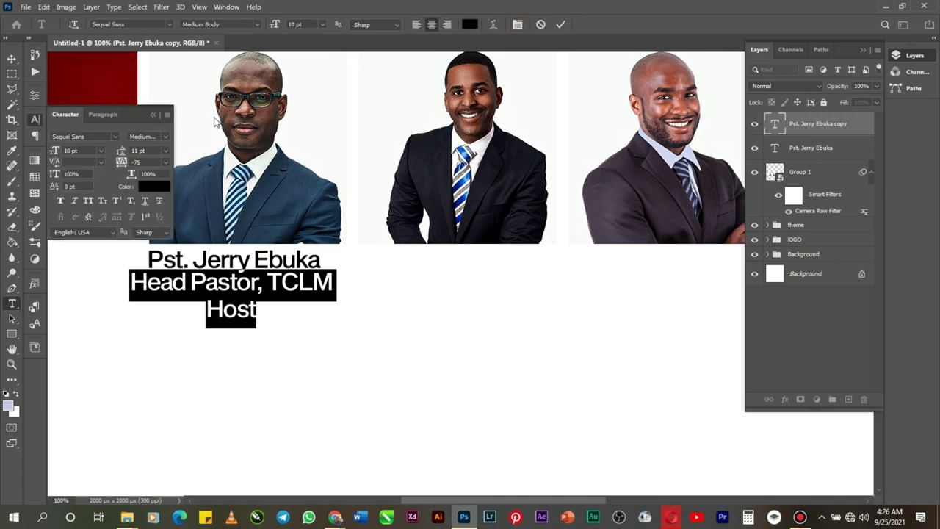
Step: Left-align the subtitle and colour it dark red (740000) sampled from the red block, then commit
left_click(153, 115)
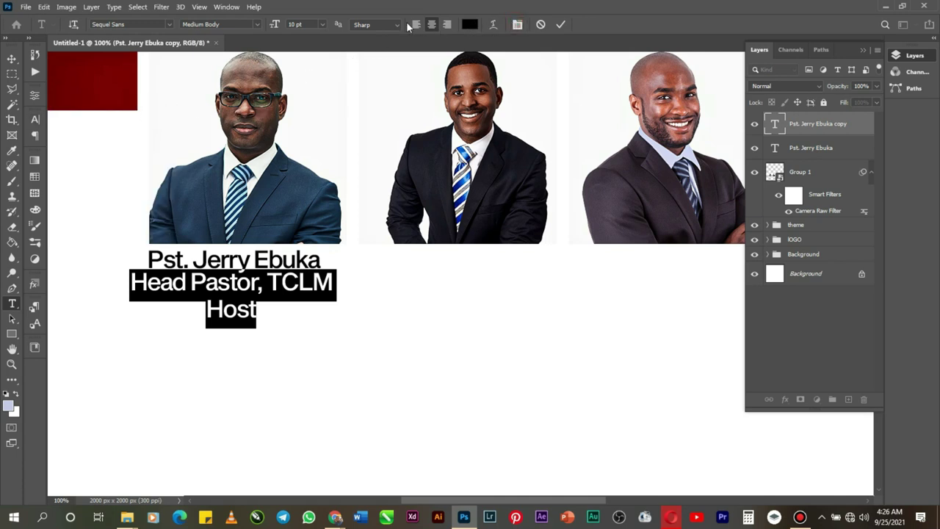
left_click(416, 24)
left_click(470, 25)
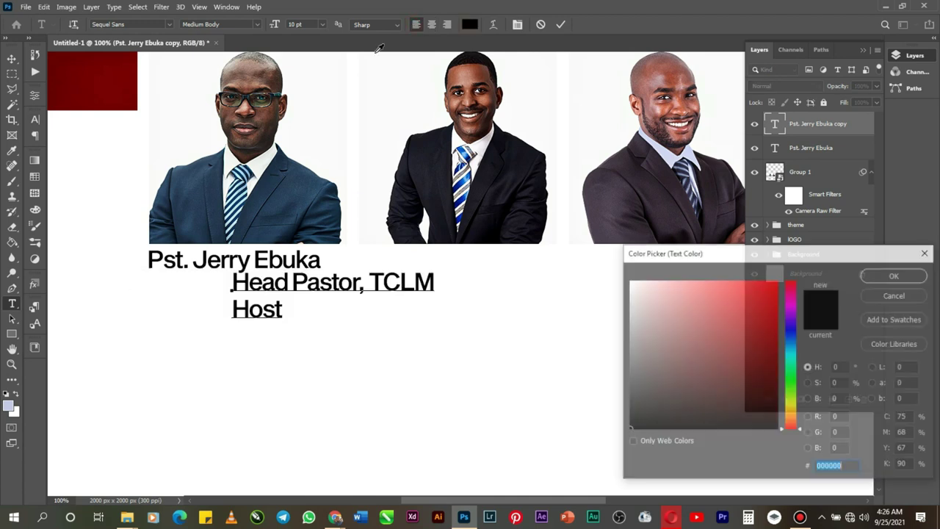
left_click(134, 93)
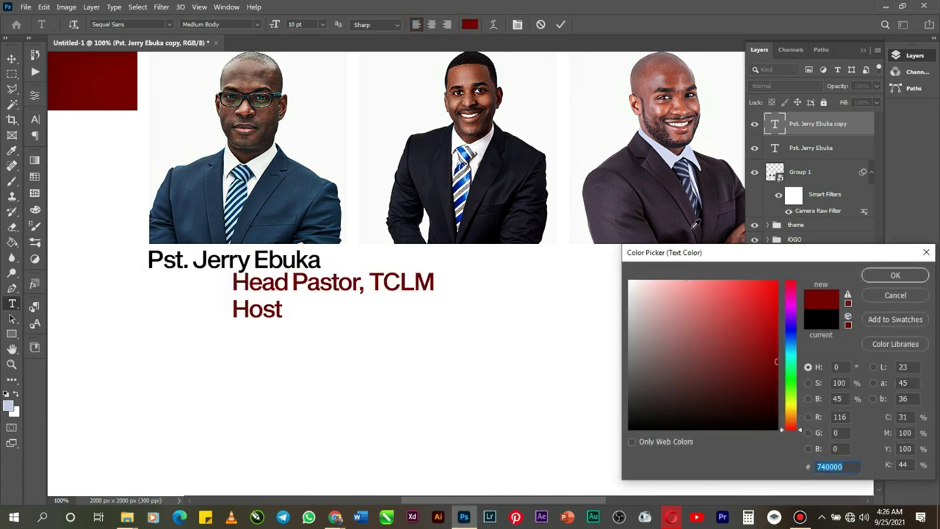
left_click(872, 278)
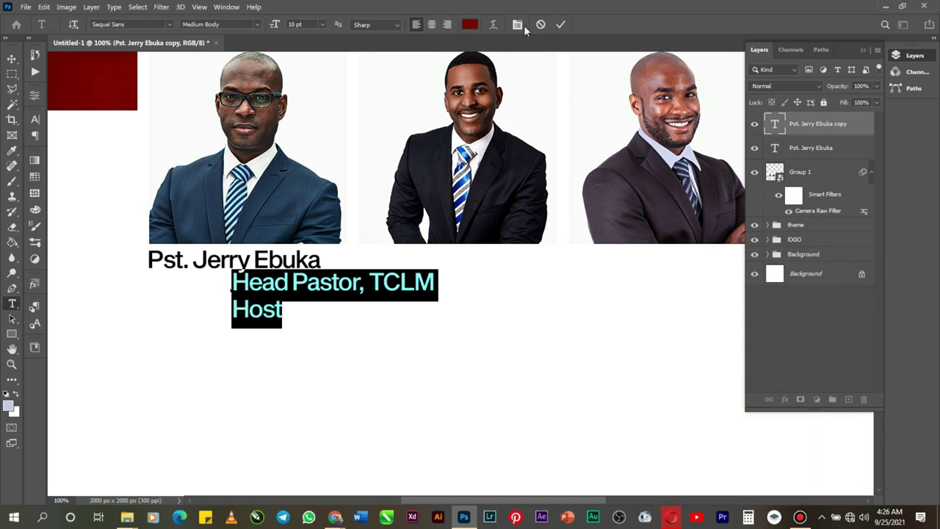
left_click(561, 25)
Step: Move the subtitle left so it lines up directly under the pastor's name
key("v")
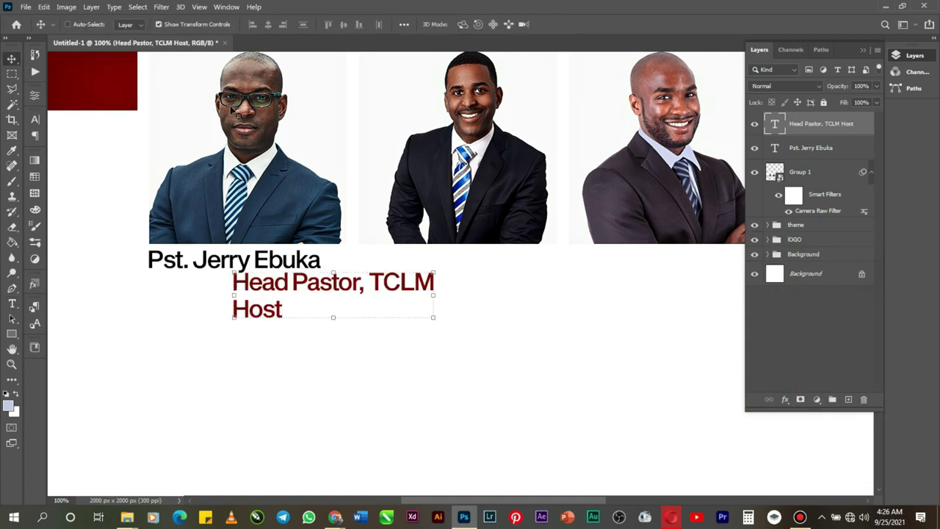
left_click_drag(355, 294, 270, 292)
key("Left")
key("Left")
key("Left")
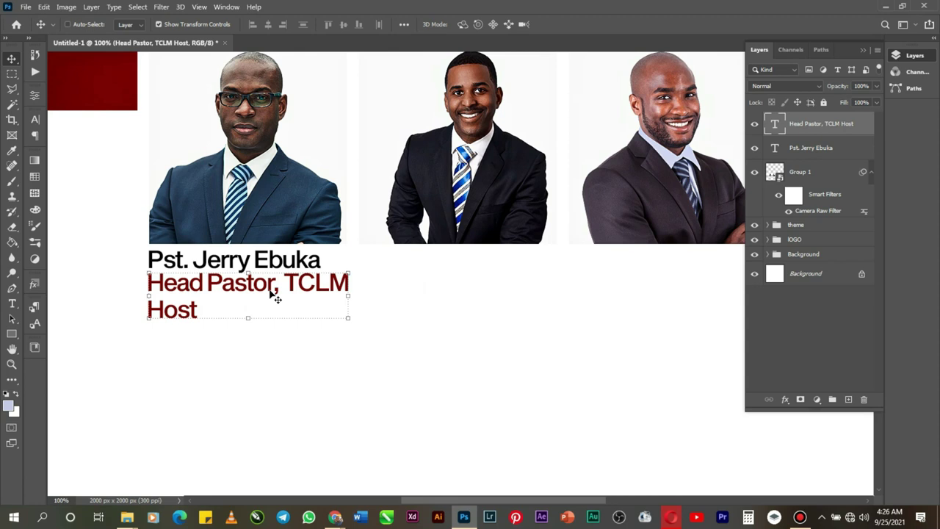
Step: Set the subtitle's font size to 7 pt, after trying 8 pt and 6 pt
double_click(273, 297)
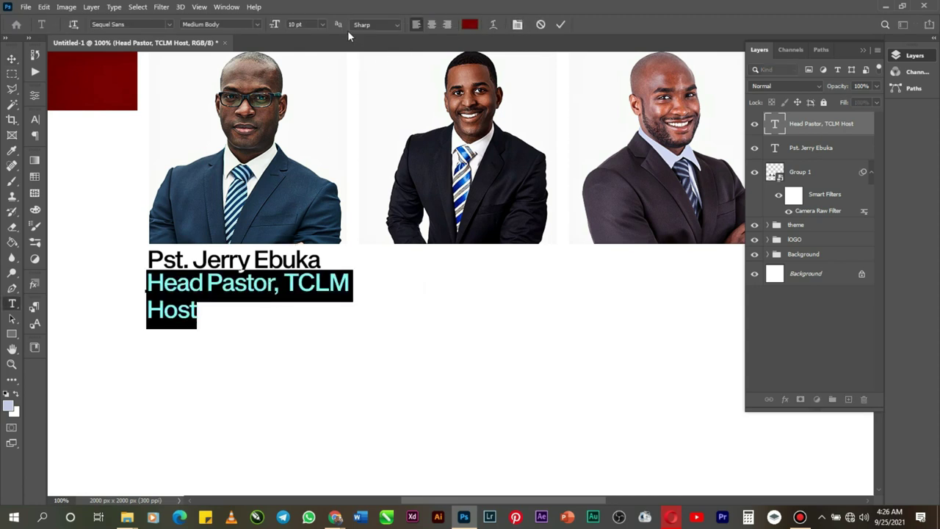
left_click(323, 25)
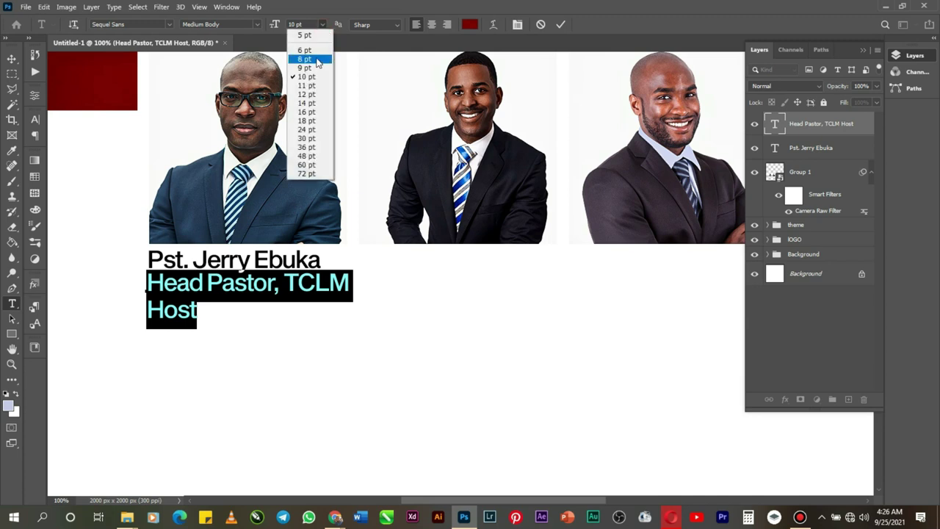
left_click(316, 60)
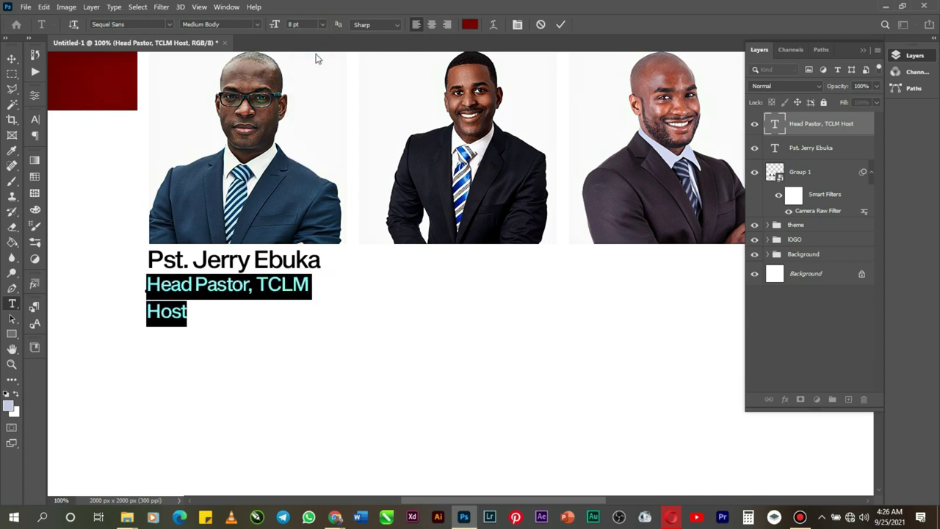
left_click(323, 24)
left_click(314, 50)
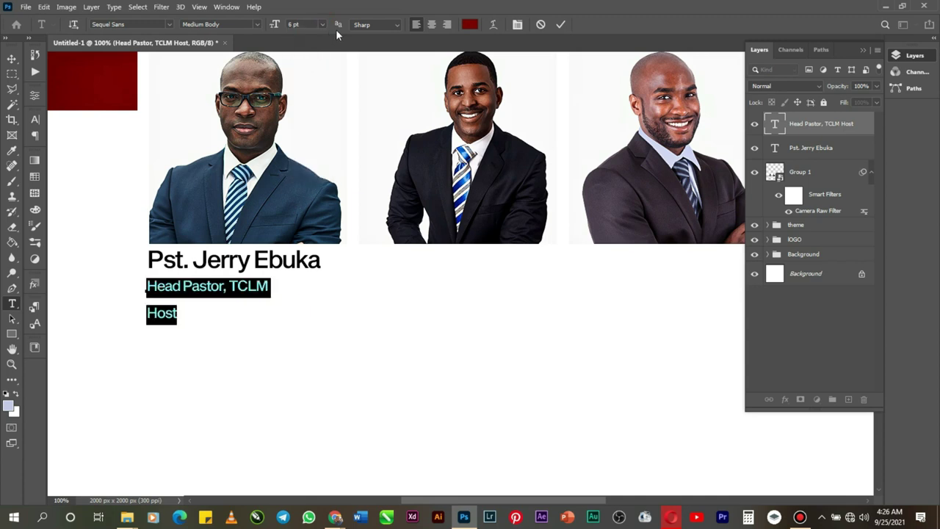
left_click(278, 27)
left_click_drag(279, 26, 294, 29)
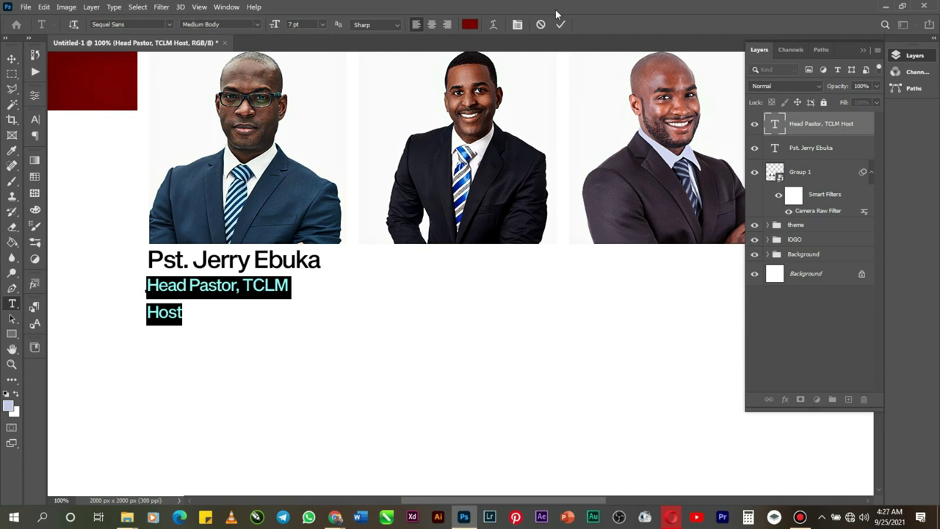
Step: Set the two-line caption's leading to 6 pt, commit it, and nudge it up slightly
left_click(518, 25)
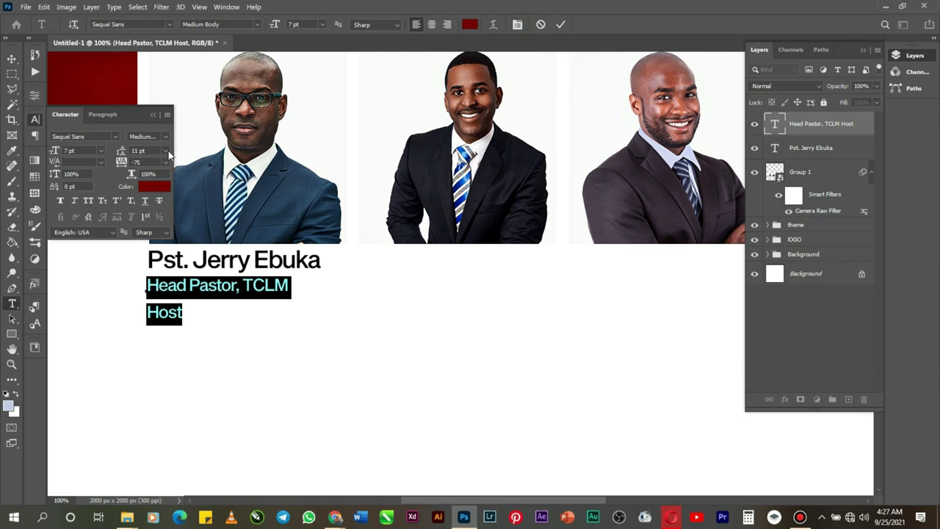
left_click(167, 151)
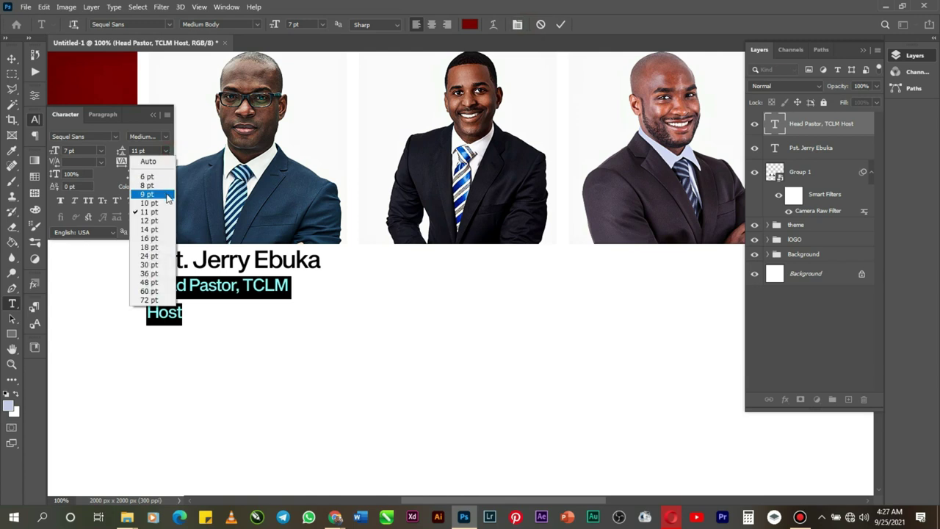
left_click(148, 177)
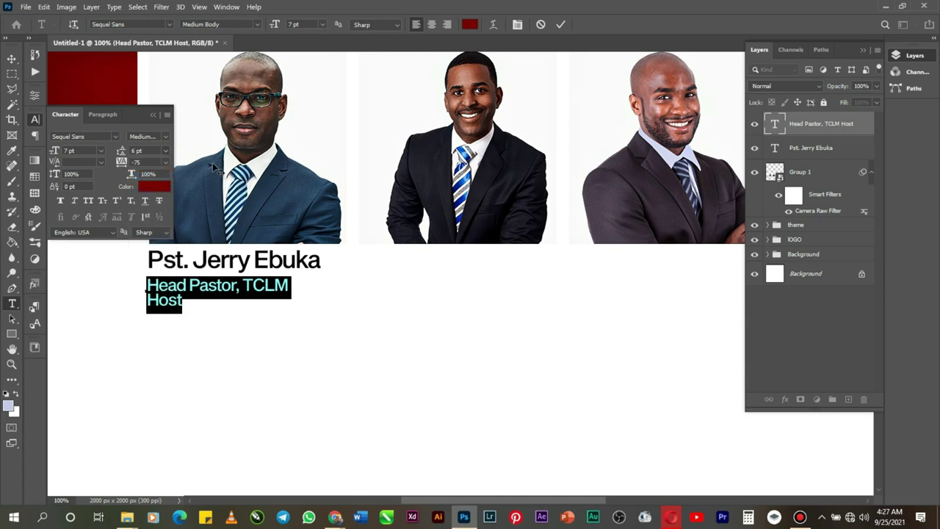
left_click(561, 24)
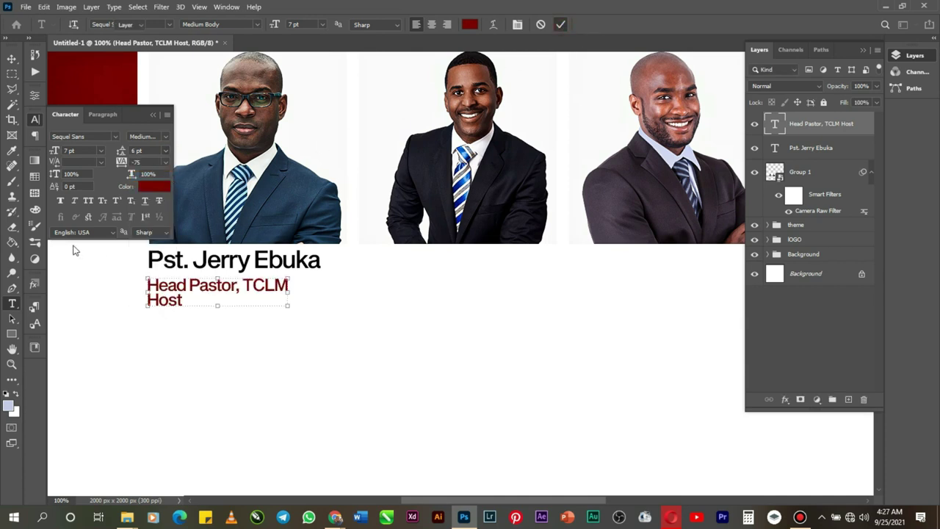
key("v")
key("Up")
key("Up")
key("Up")
key("Up")
key("Up")
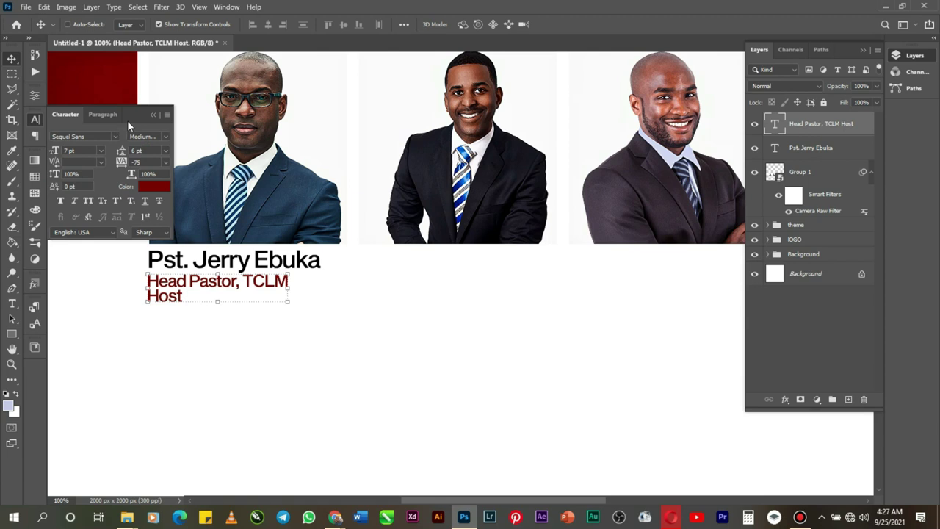
Step: Duplicate the pastor's name and caption layers and shift the copies right under the middle photo
left_click(151, 114)
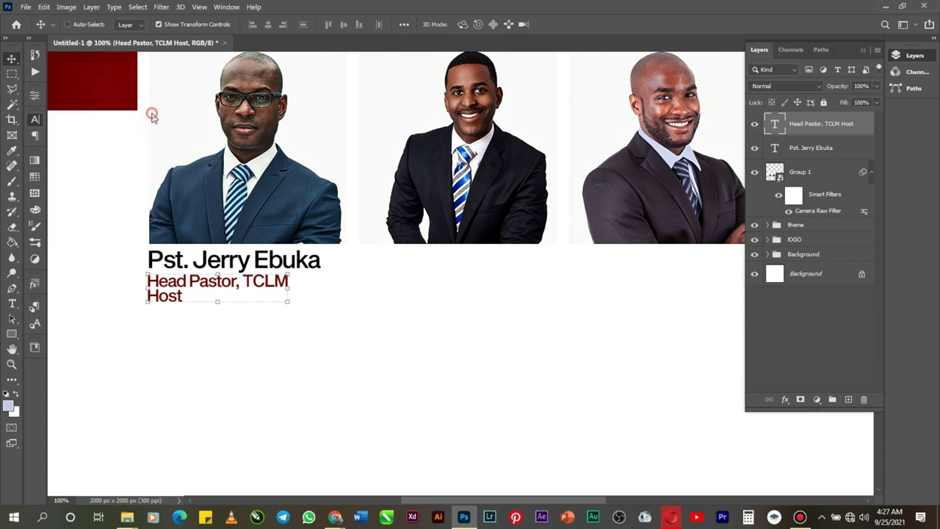
left_click(842, 156, "ctrl")
key("ctrl+j")
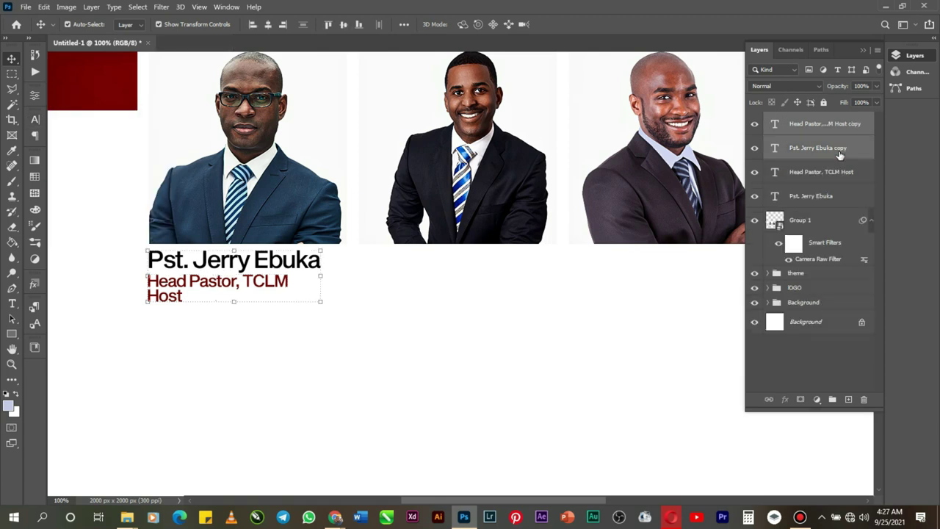
key("Right")
key("Right")
key("Right")
key("Right")
key("Right")
key("Right")
key("Right")
key("Right")
key("Right")
key("Right")
key("Right")
key("Right")
key("Right")
key("Right")
key("Right")
key("Right")
key("Right")
key("Right")
key("Right")
key("Right")
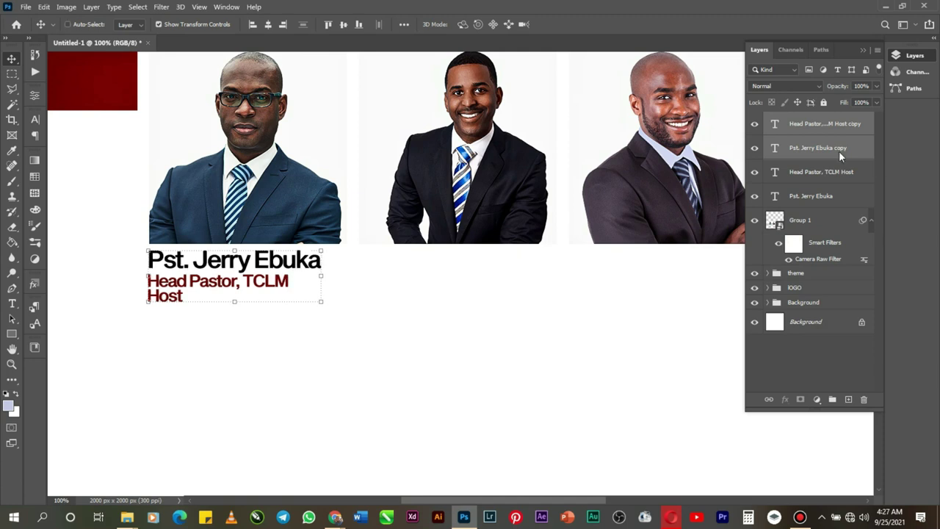
key("Right")
key("Right")
key("Right")
key("Right")
key("Right")
key("Right")
key("Right")
key("Right")
key("Right")
key("Right")
key("Right")
key("Right")
key("Right")
key("Right")
key("Right")
key("Right")
key("Right")
key("Right")
key("Right")
key("Right")
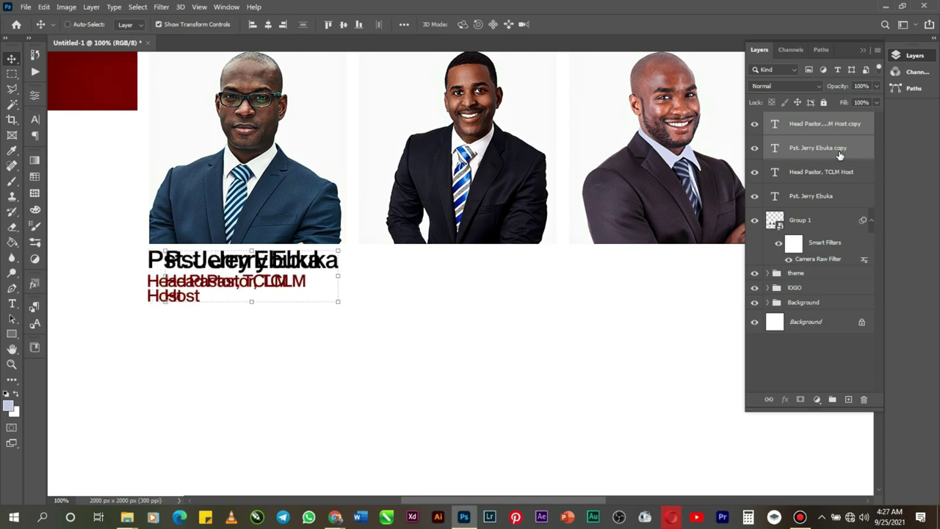
key("Right")
key("Right")
key("Right")
key("Right")
key("Right")
key("Right")
key("Right")
key("Right")
key("Right")
key("Right")
key("Right")
key("Right")
key("Right")
key("Right")
key("Right")
key("Right")
key("Right")
key("Right")
key("Right")
key("Right")
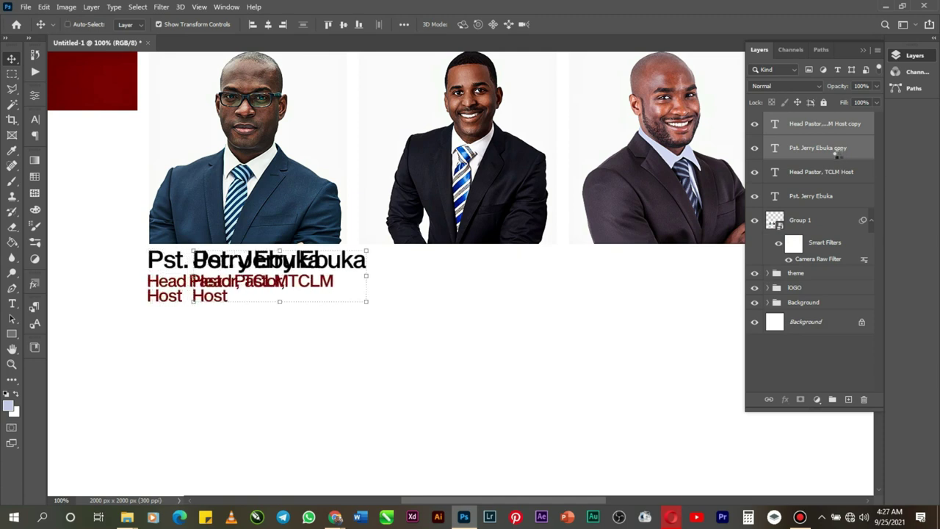
key("Right")
key("Right")
key("Right")
key("Right")
key("Right")
key("Right")
key("Right")
key("Right")
key("Right")
key("Right")
key("Right")
key("Right")
key("Right")
key("Right")
key("Right")
key("Right")
key("Right")
key("Right")
key("Right")
key("Right")
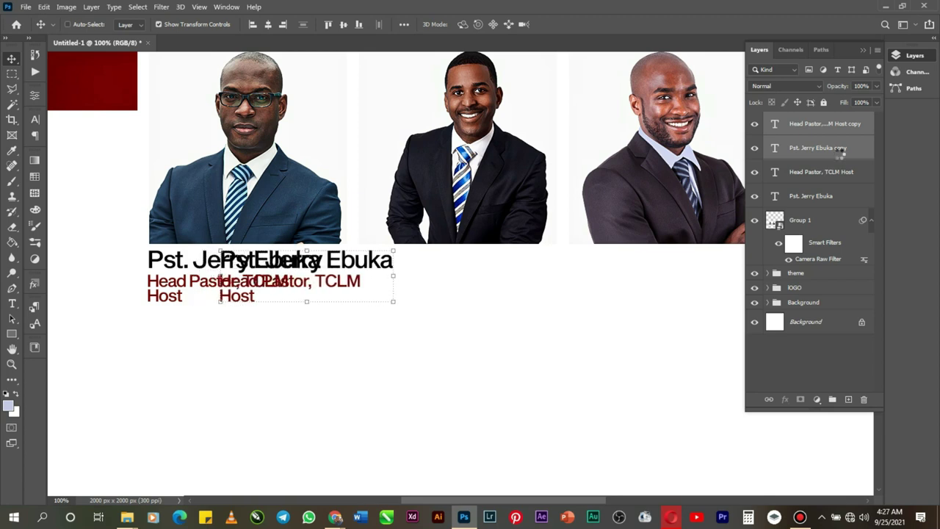
key("Right")
key("Right")
key("Right")
key("Right")
key("Right")
key("Right")
key("Right")
key("Right")
key("Right")
key("Right")
key("Right")
key("Right")
key("Right")
key("Right")
key("Right")
key("Right")
key("Right")
key("Right")
key("Right")
key("Right")
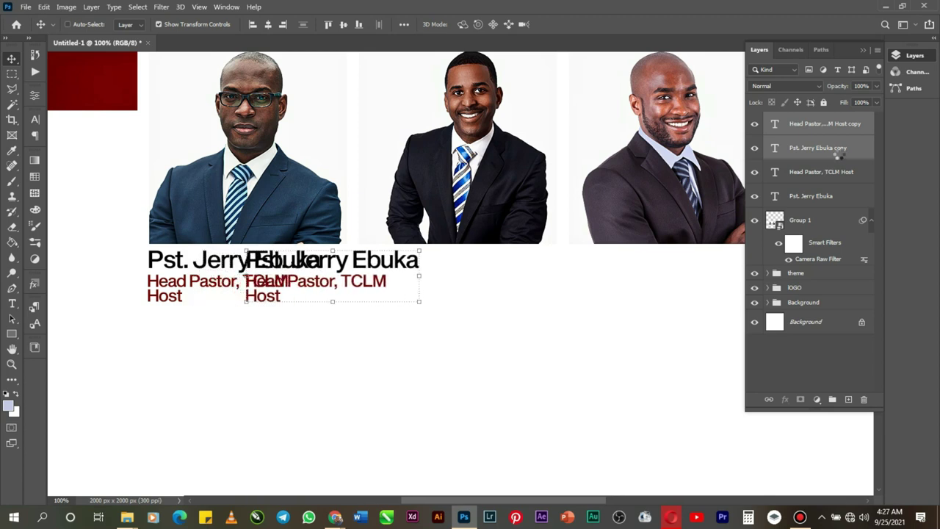
key("Right")
key("Right")
key("Right")
key("Right")
key("Right")
key("Right")
key("Right")
key("Right")
key("Right")
key("Right")
key("Right")
key("Right")
key("Right")
key("Right")
key("Right")
key("Right")
key("Right")
key("Right")
key("Right")
key("Right")
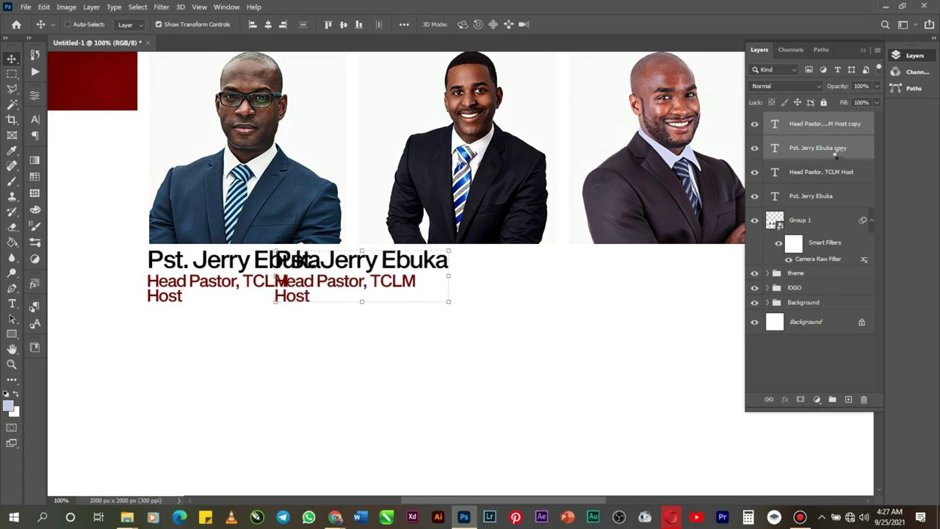
key("Right")
key("Right")
key("Right")
key("Right")
key("Right")
key("Right")
key("Right")
key("Right")
key("Right")
key("Right")
key("Right")
key("Right")
key("Right")
key("Right")
key("Right")
key("Right")
key("Right")
key("Right")
key("Right")
key("Right")
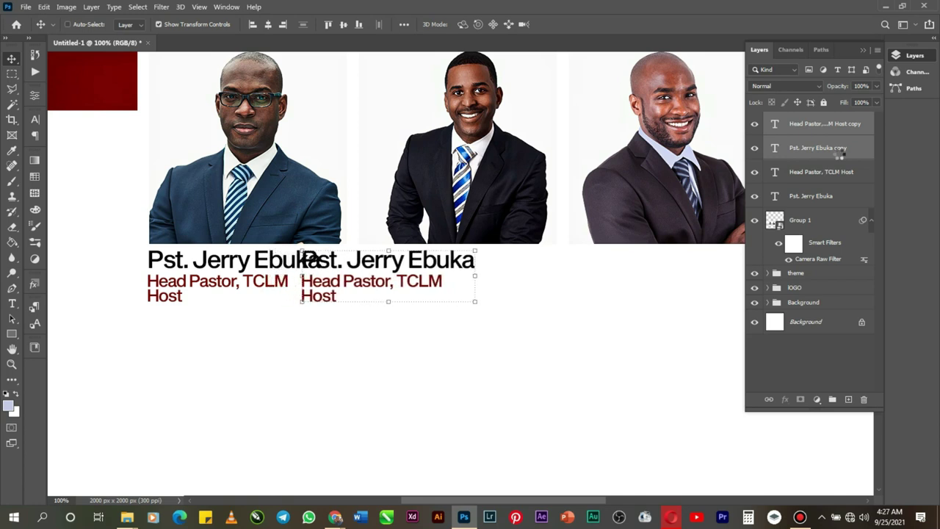
key("Right")
key("Right")
key("Right")
key("Right")
key("Right")
key("Right")
key("Right")
key("Right")
key("Right")
key("Right")
key("Right")
key("Right")
key("Right")
key("Right")
key("Right")
key("Right")
key("Right")
key("Right")
key("Right")
key("Right")
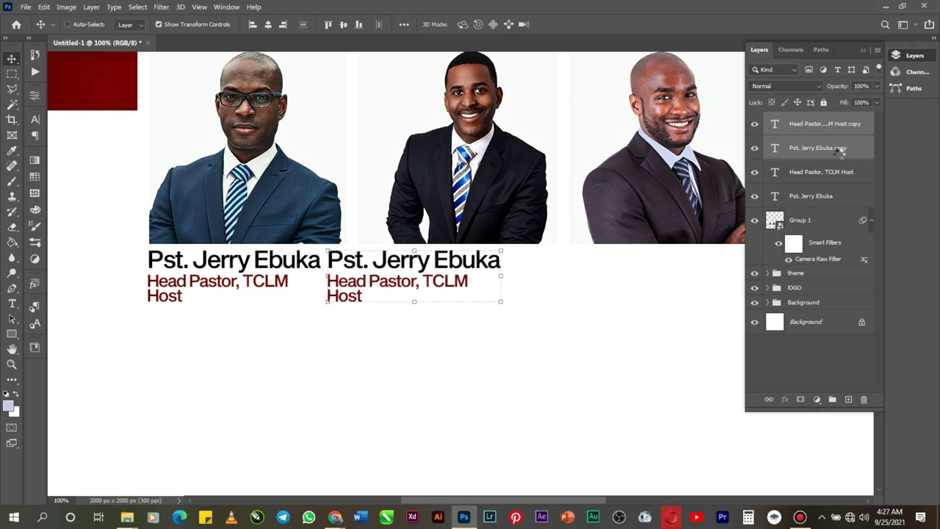
key("Right")
key("Right")
key("Right")
key("Right")
key("Right")
key("Right")
key("Right")
key("Right")
key("Right")
key("Right")
key("Right")
key("Right")
key("Right")
key("Right")
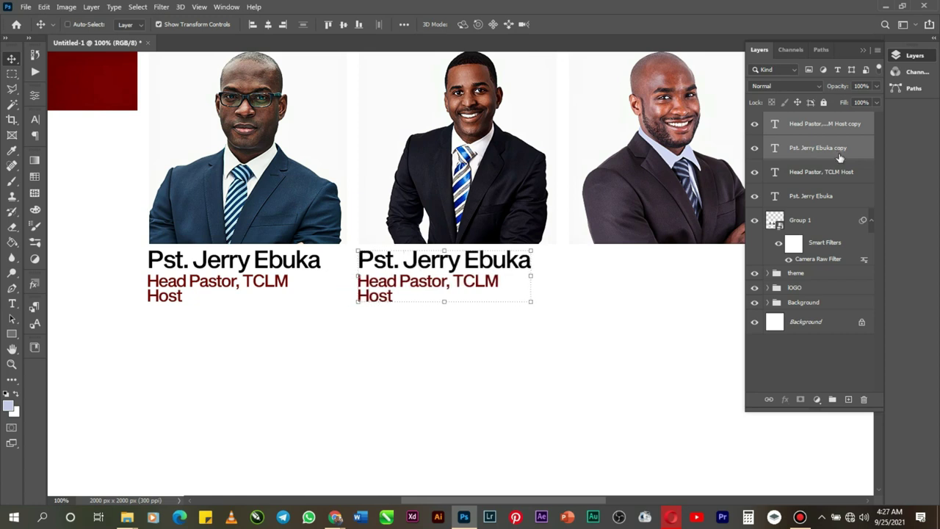
Step: Retype the copied name as the second pastor's name, commit it, and nudge it slightly right
left_click(775, 147)
double_click(775, 148)
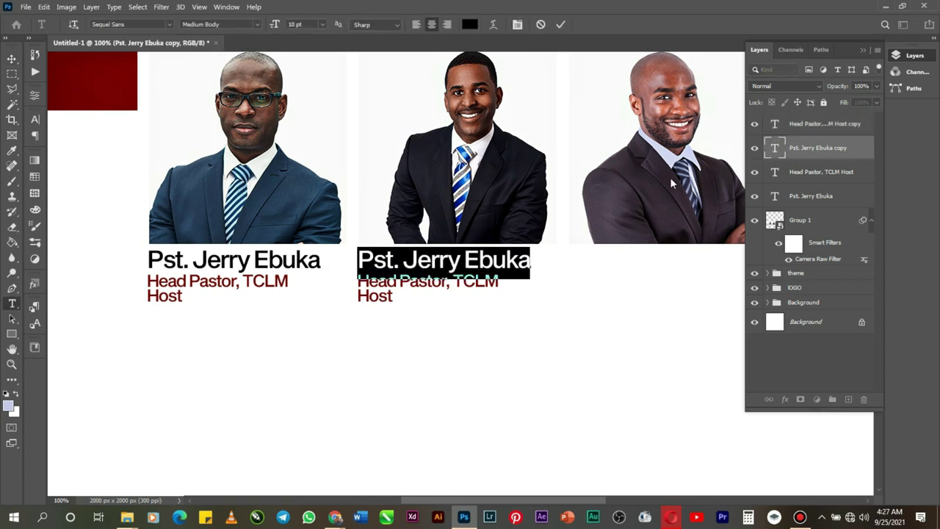
left_click_drag(402, 261, 530, 262)
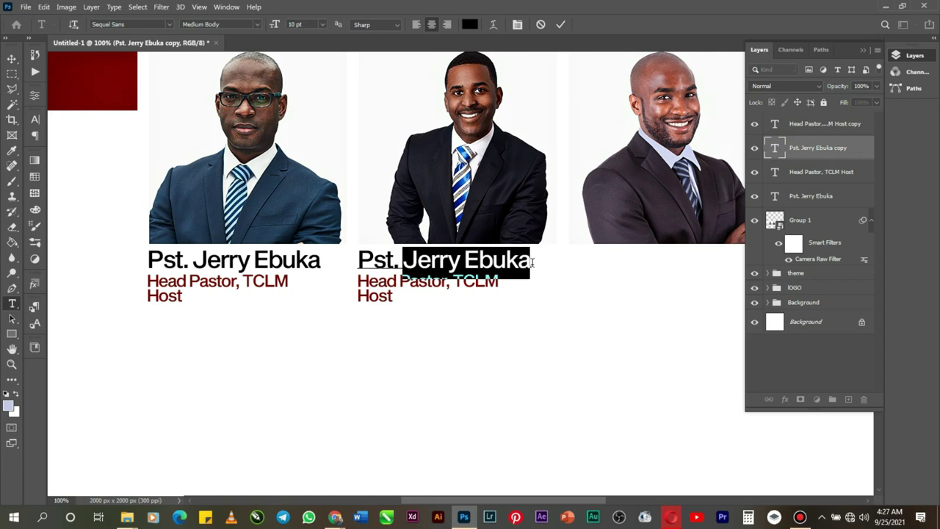
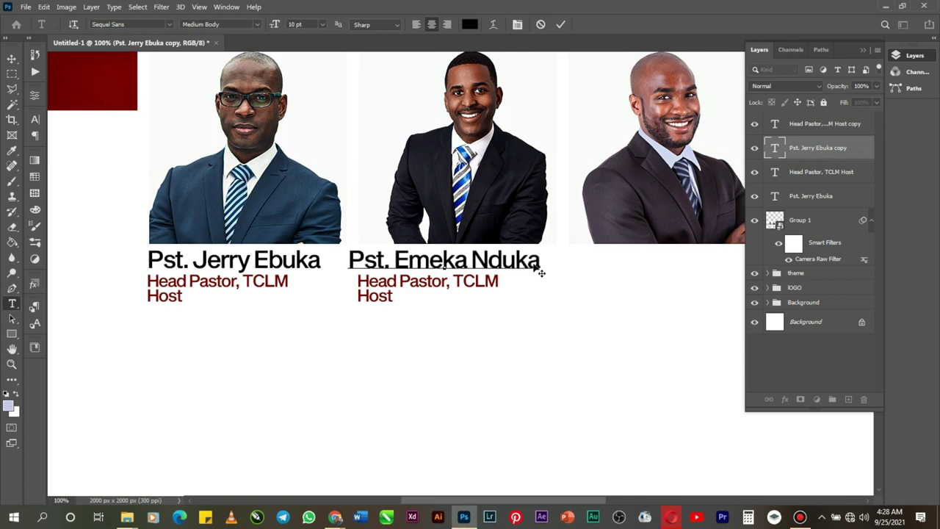
left_click(566, 25)
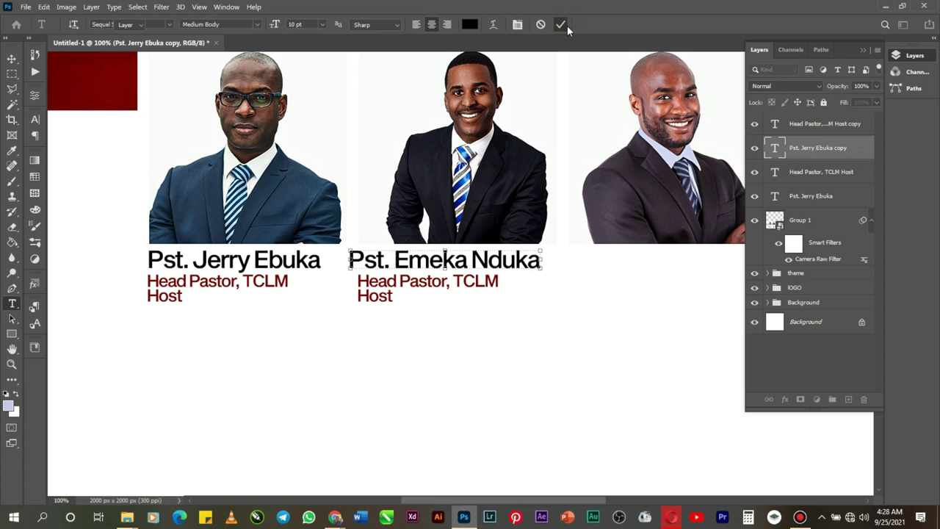
key("v")
key("Right")
key("Right")
key("Right")
key("Right")
key("Right")
key("Right")
key("Right")
key("Right")
key("Right")
key("Right")
key("Right")
key("Right")
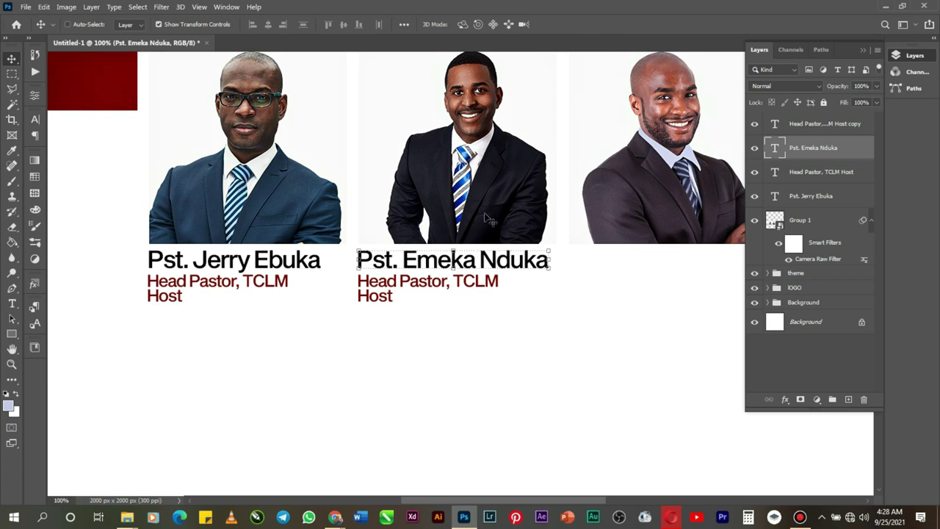
Step: Retype the copied subtitle as 'TCLM, Port Harcout' and commit the edit
double_click(443, 290)
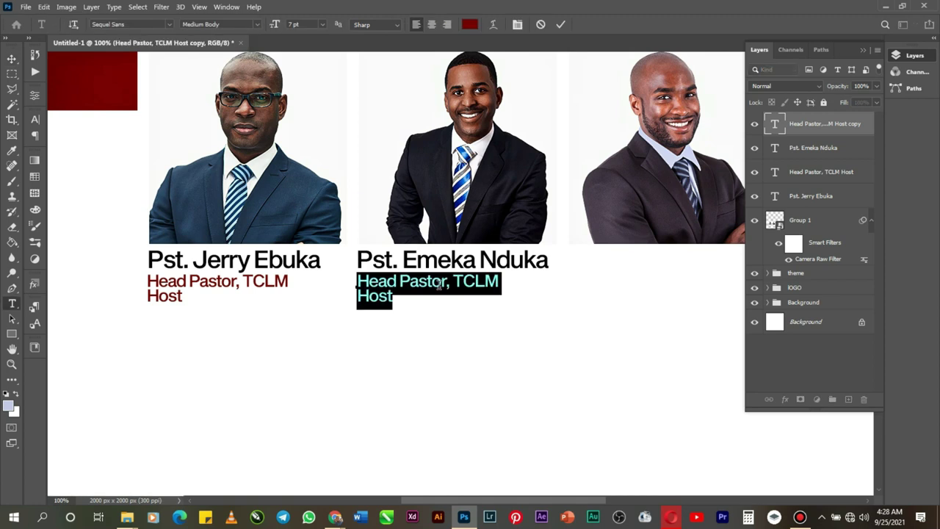
type("TC")
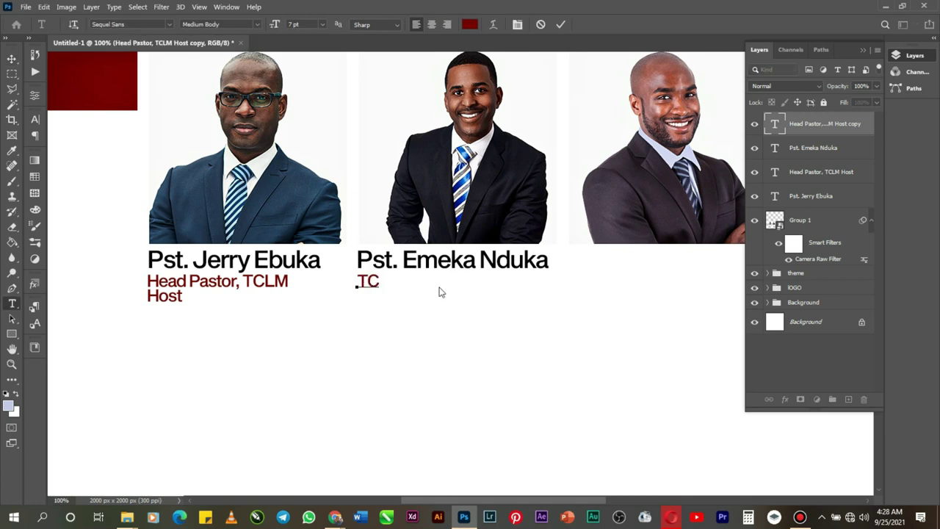
type("LM, Port H")
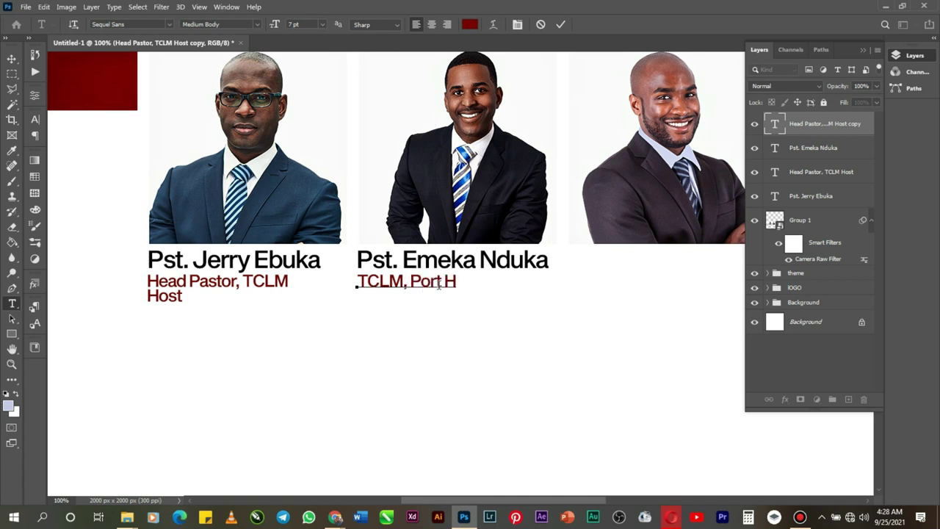
type("arcout")
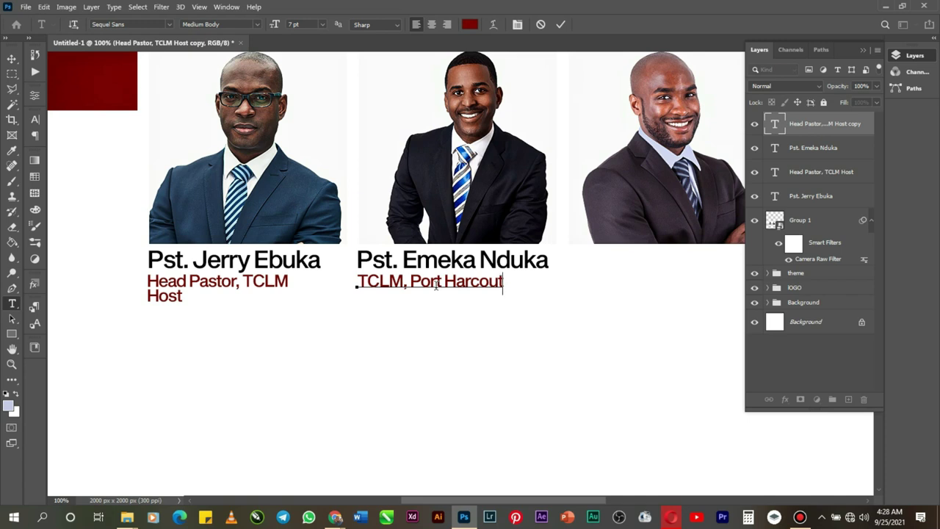
left_click(562, 25)
key("v")
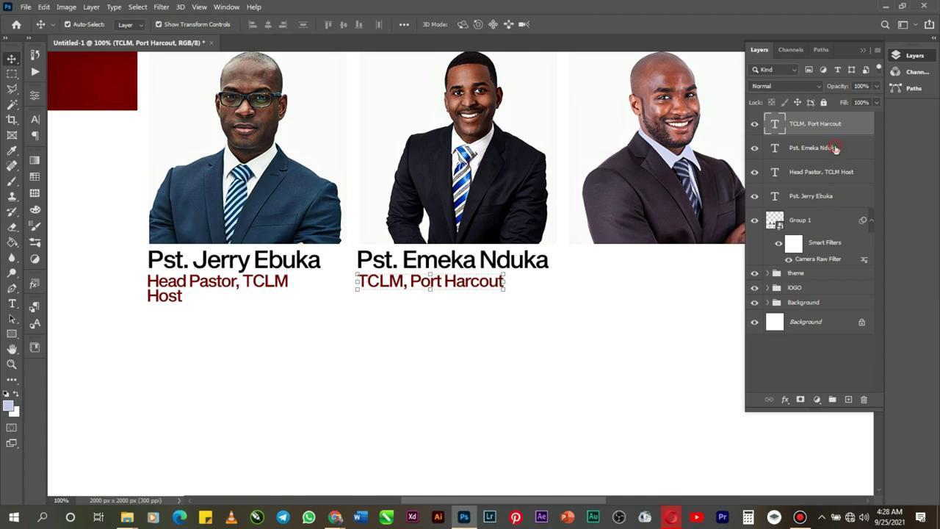
left_click(835, 148, "ctrl")
Step: Duplicate the second pastor's name and subtitle and shift the copies beneath the third portrait
key("ctrl+j")
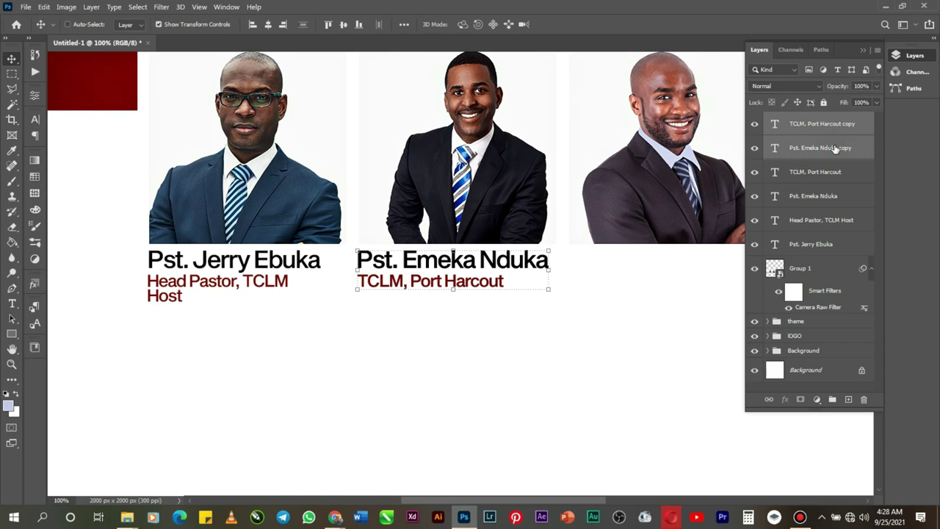
key("shift+Right")
key("shift+Right")
key("shift+Right")
key("shift+Right")
key("shift+Right")
key("shift+Right")
key("shift+Right")
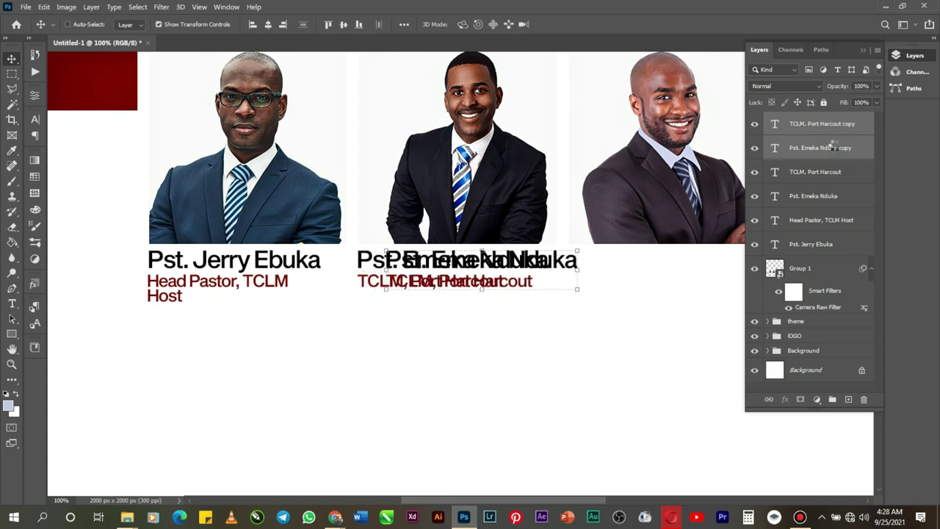
key("shift+Right")
key("shift+Right")
key("shift+Right")
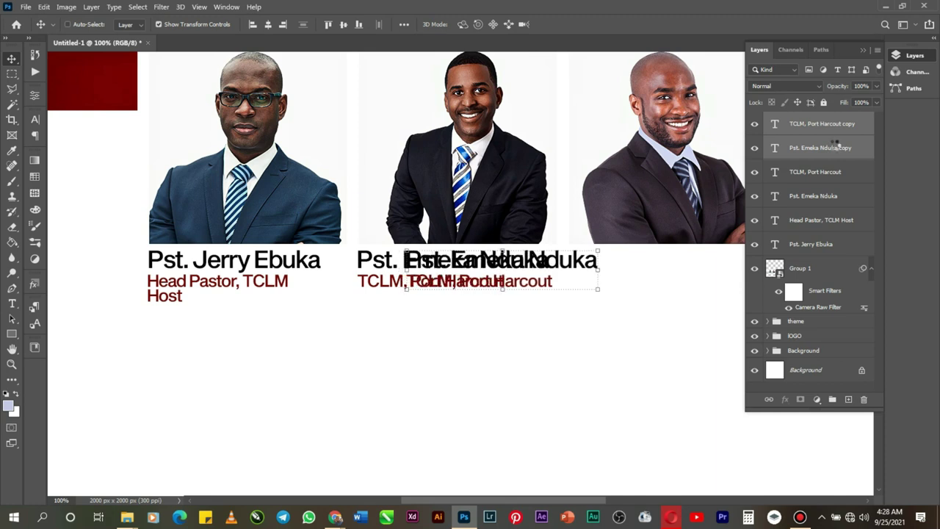
key("shift+Right")
key("shift+Right")
key("shift+Right")
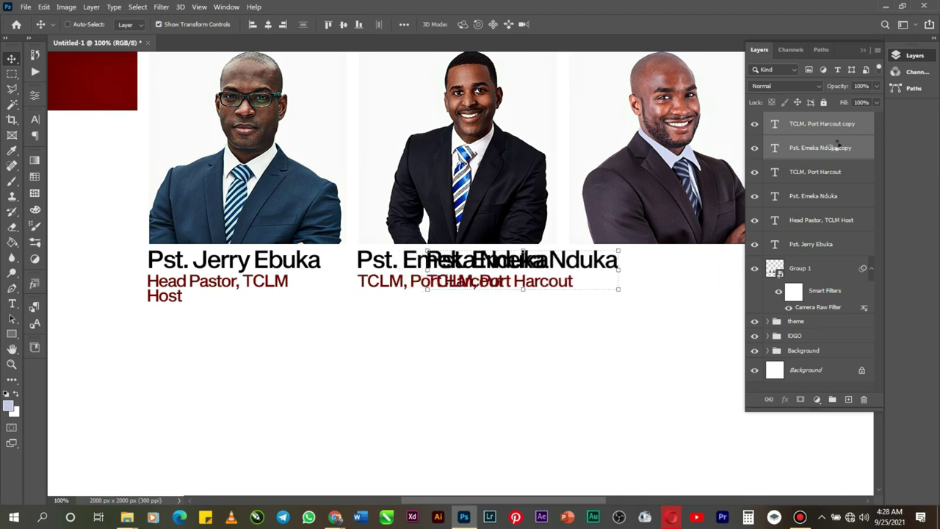
key("shift+Right")
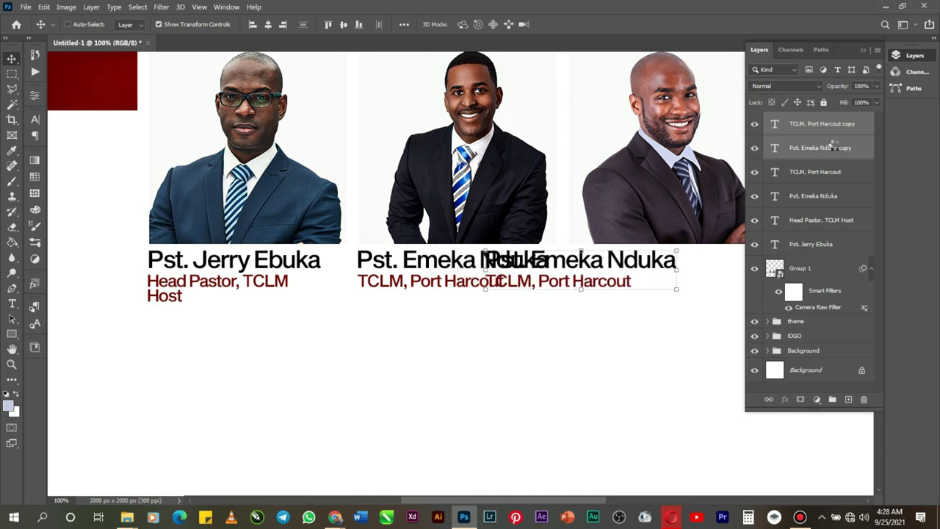
key("shift+Right")
key("shift+Right")
key("shift+Right")
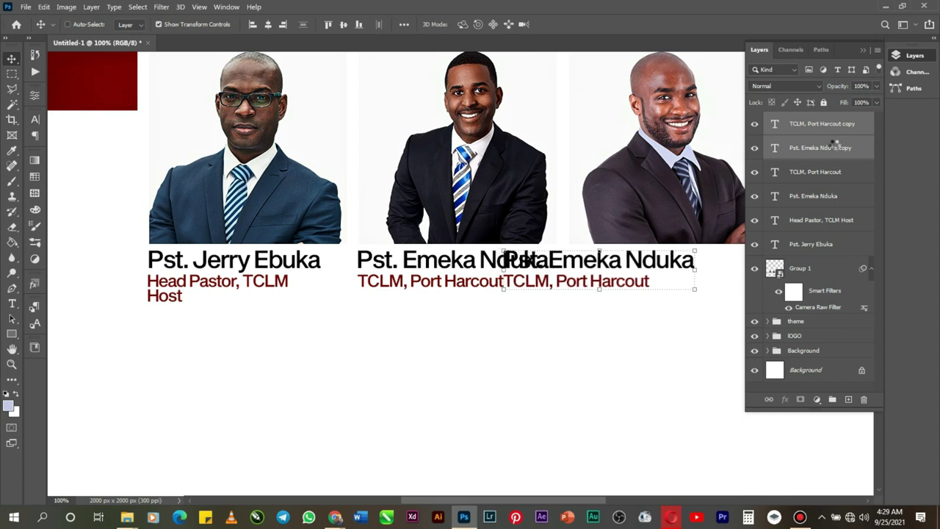
key("shift+Right")
key("shift+Right")
key("shift+Right")
key("shift+Right")
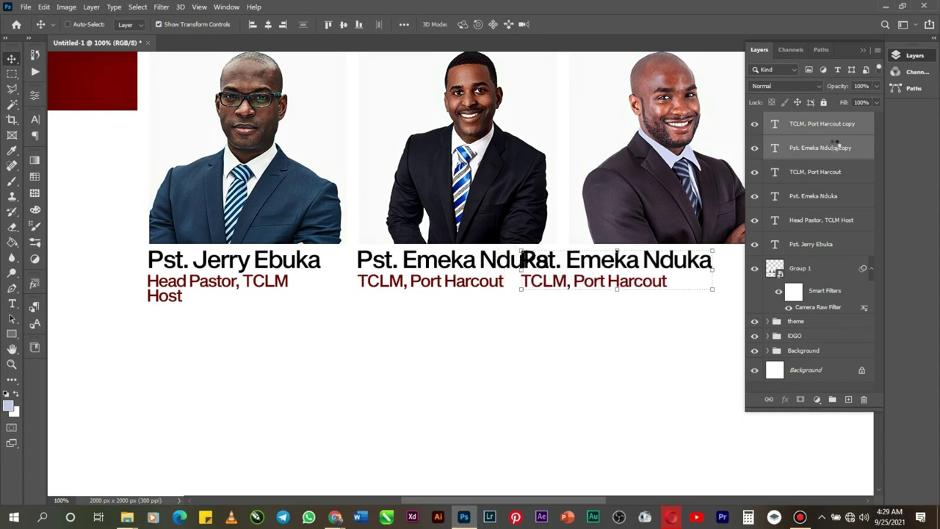
key("shift+Right")
key("shift+Right")
key("shift+Right")
key("shift+Right")
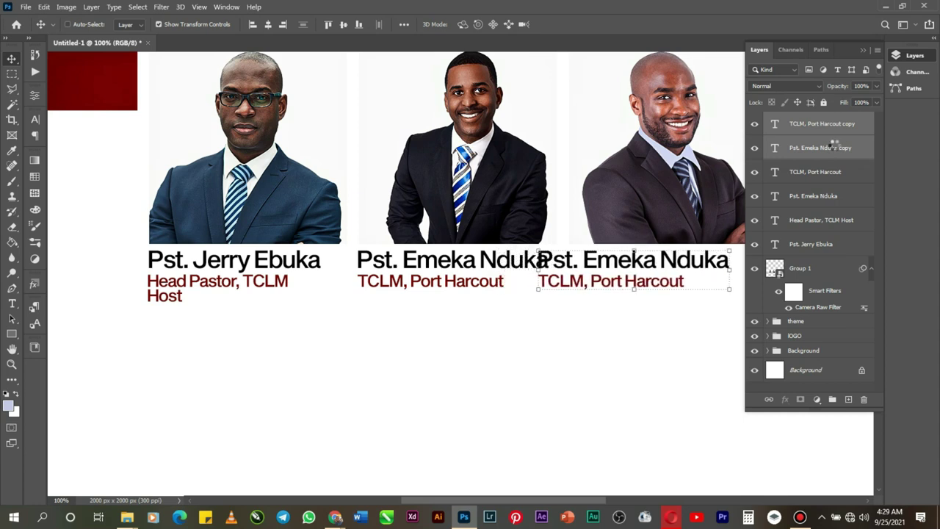
key("shift+Right")
key("shift+Right")
key("shift+Right")
key("shift+Right")
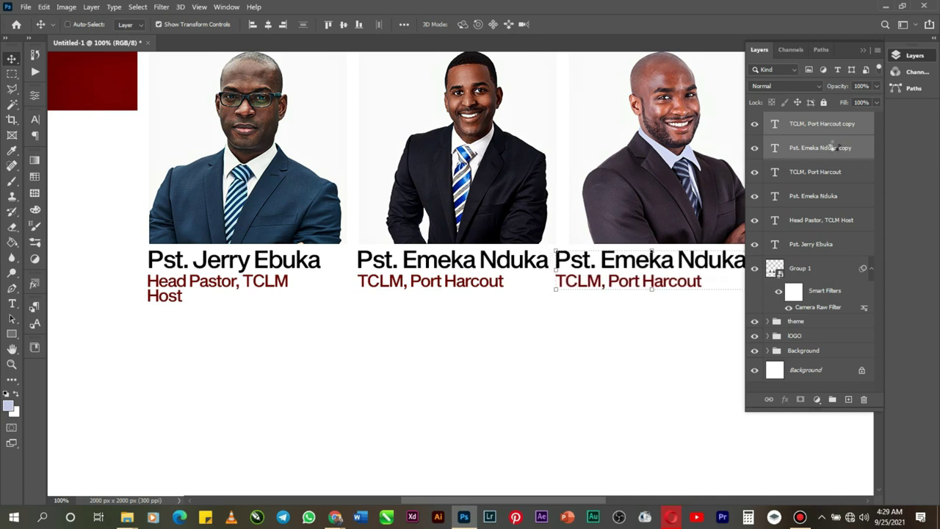
key("Right")
key("Right")
key("Right")
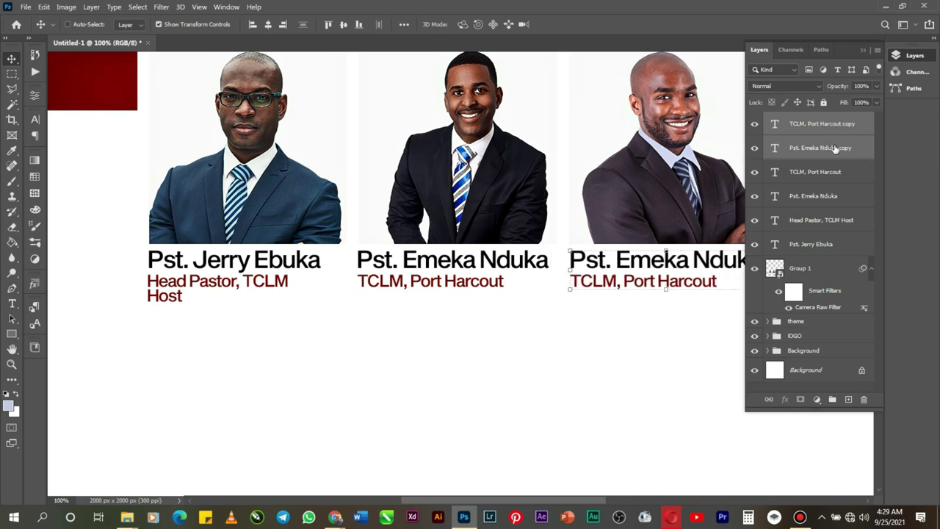
key("Left")
key("Left")
key("Left")
key("Left")
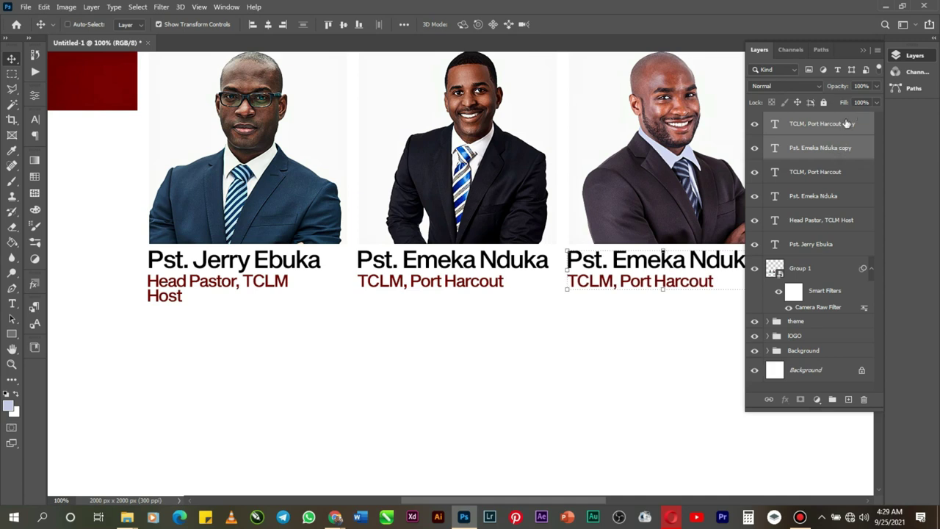
Step: Replace the copied name under the third portrait with the third pastor's name and commit
left_click(863, 49)
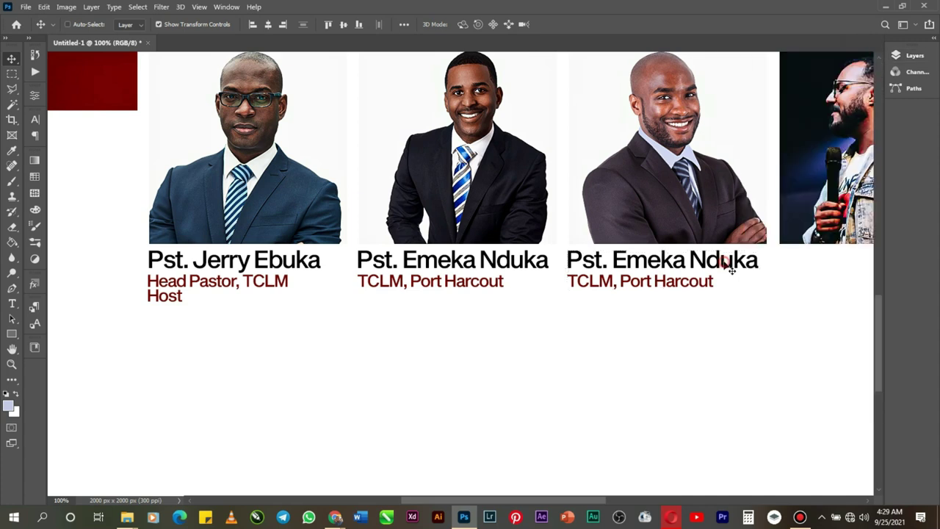
right_click(660, 265)
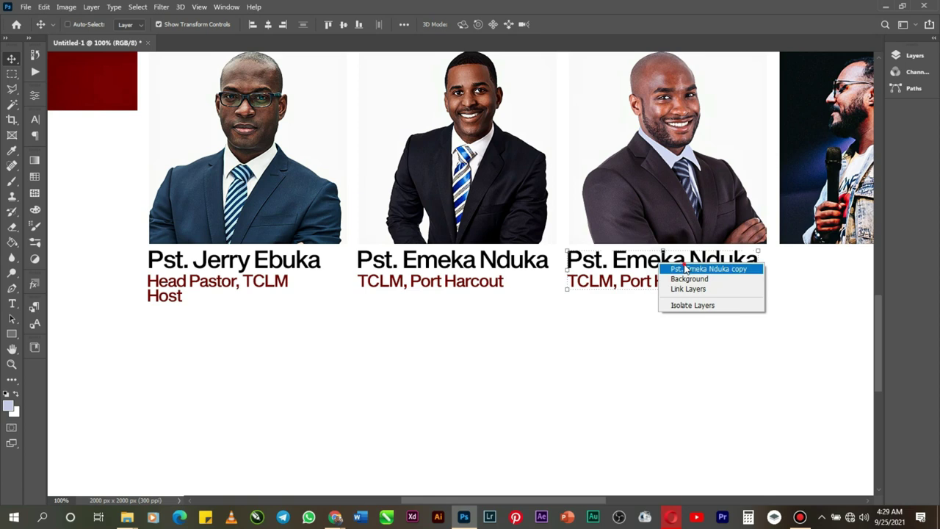
left_click(685, 270)
double_click(670, 258)
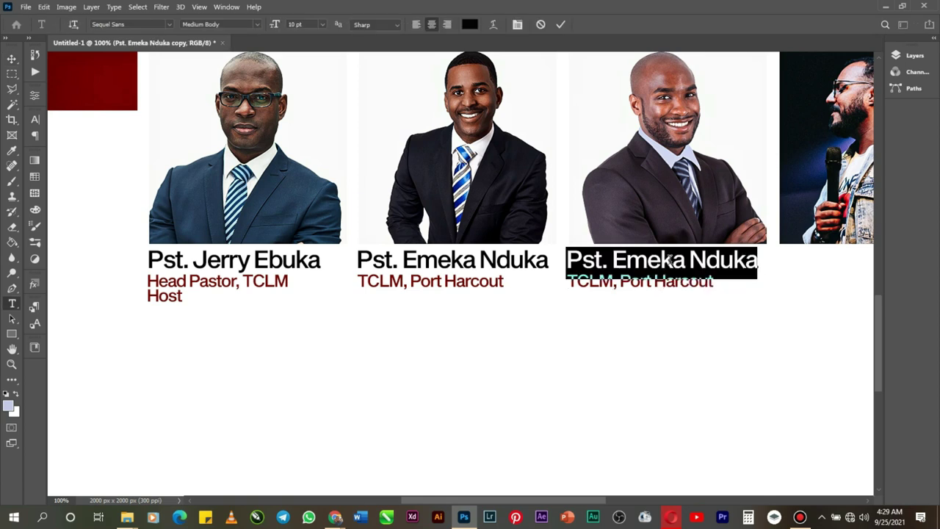
left_click(623, 264)
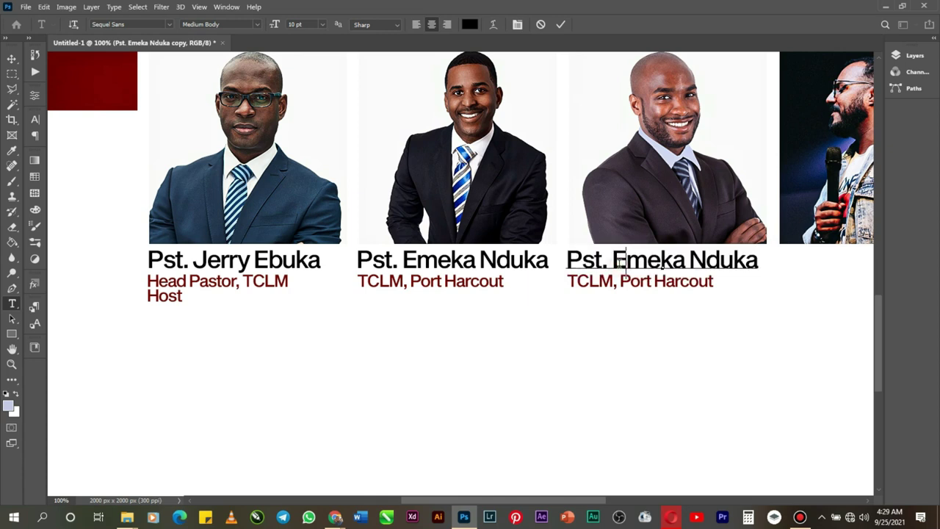
left_click_drag(611, 263, 762, 266)
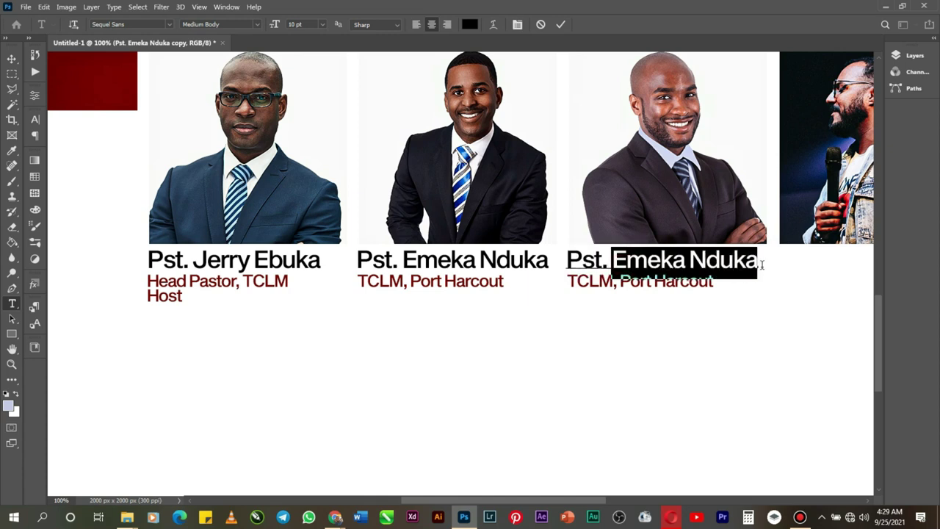
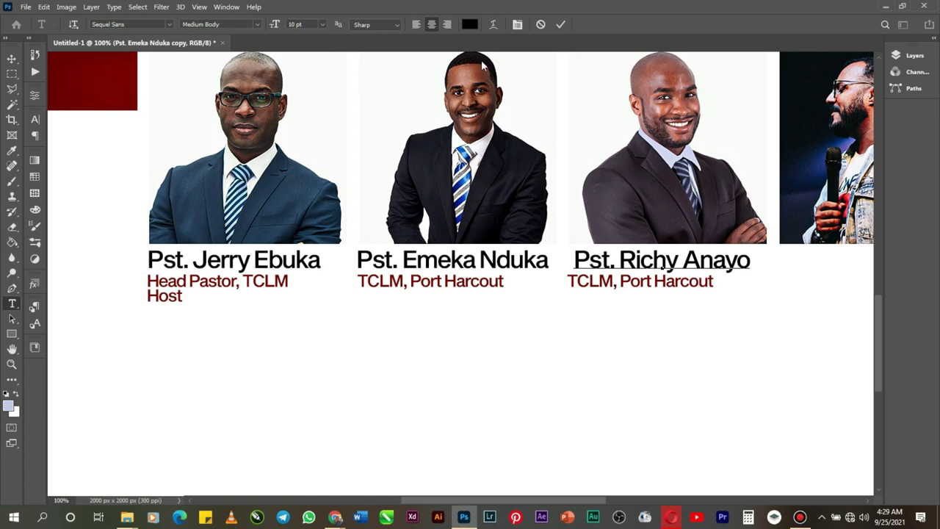
left_click(561, 24)
Step: Nudge the new name left to align with its subtitle and apply a transform
key("v")
key("Left")
key("Left")
key("Left")
key("Left")
key("Left")
key("Left")
key("Left")
key("Left")
key("Left")
key("Left")
key("Left")
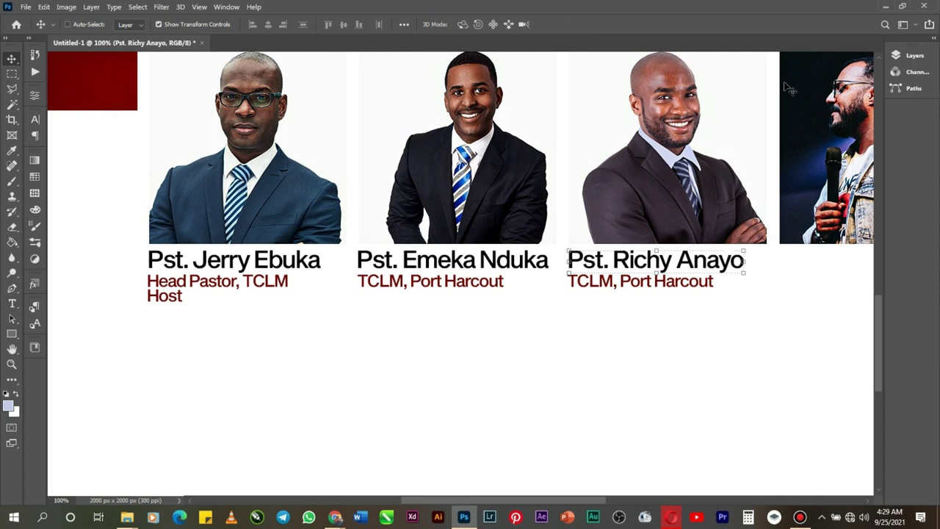
key("ctrl+t")
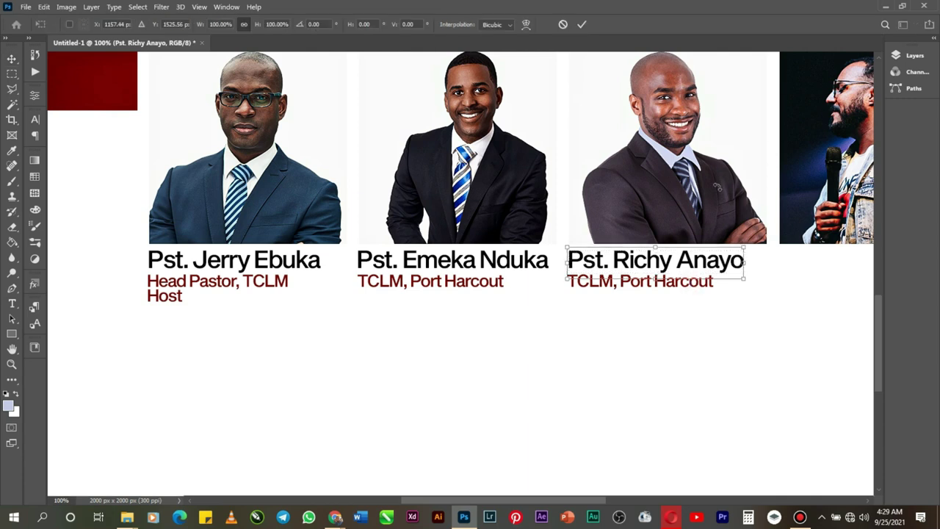
key("Return")
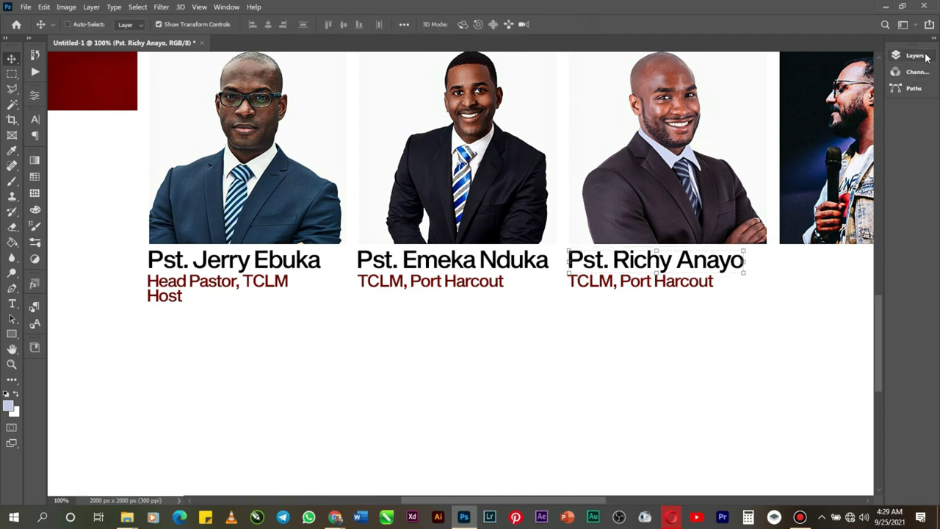
Step: Change the third portrait's subtitle to 'Pacesetters Assembly Lagos' and commit it
left_click(913, 56)
double_click(775, 123)
left_click(865, 48)
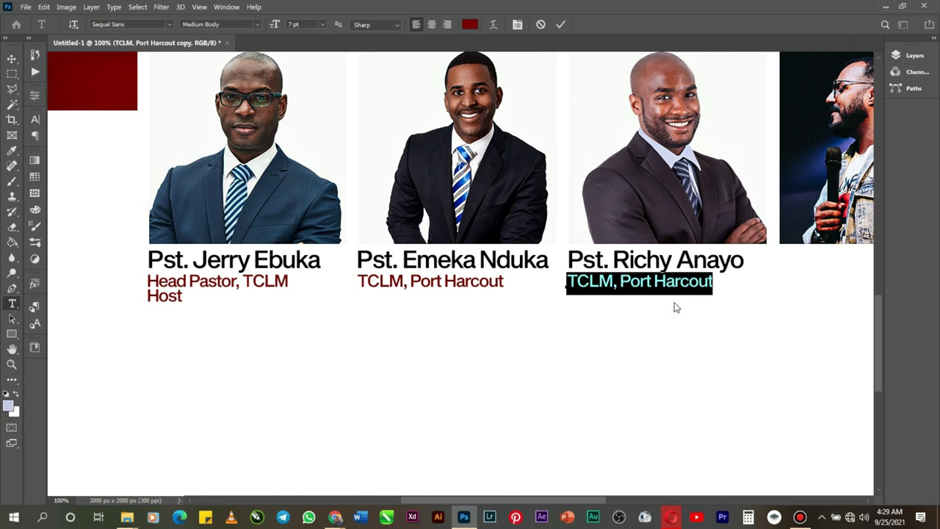
type("Pacesetters Asse")
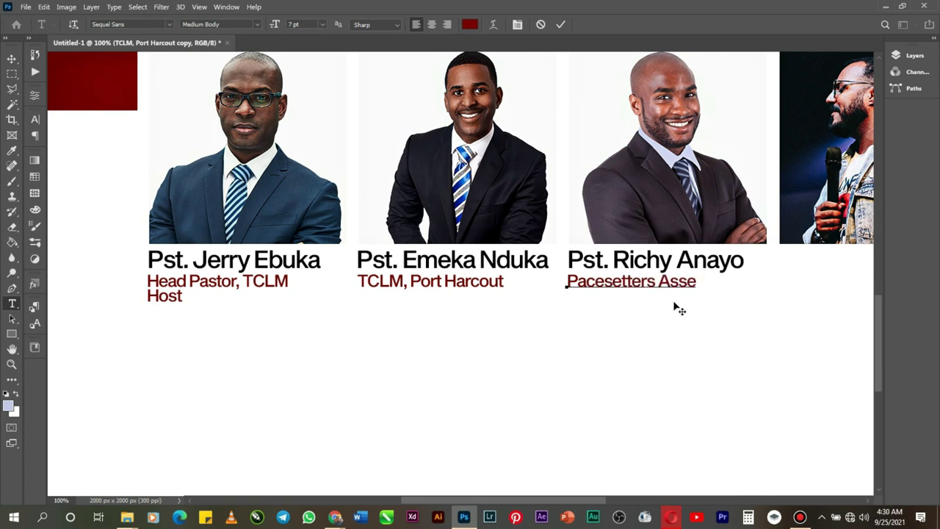
type("mbly Lagos")
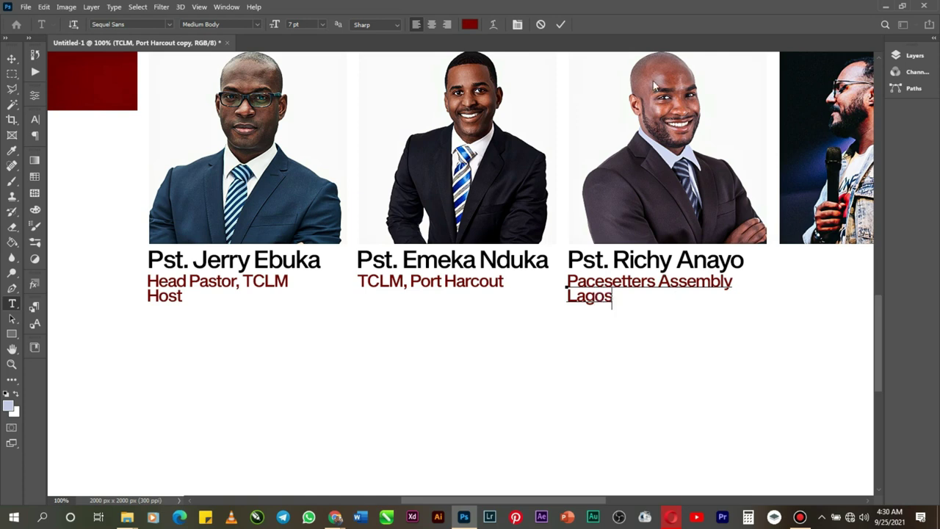
left_click(560, 24)
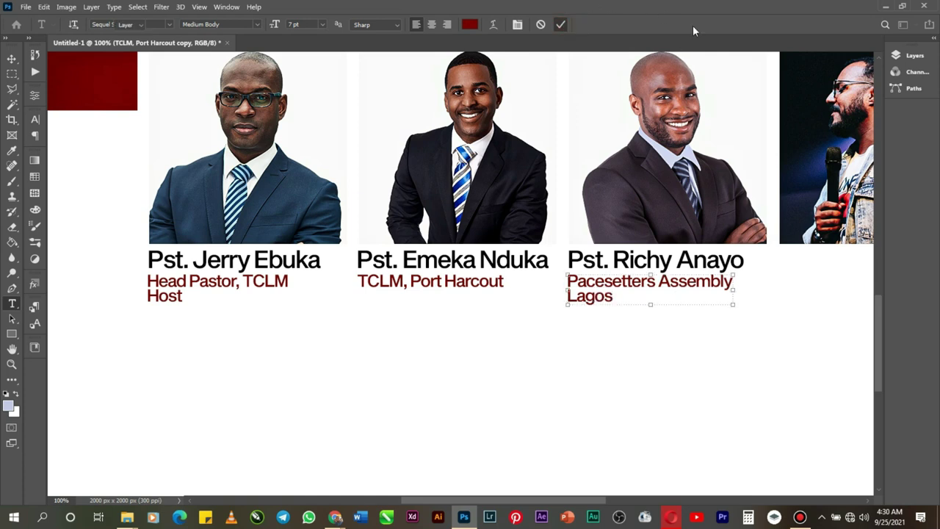
key("v")
left_click(898, 58)
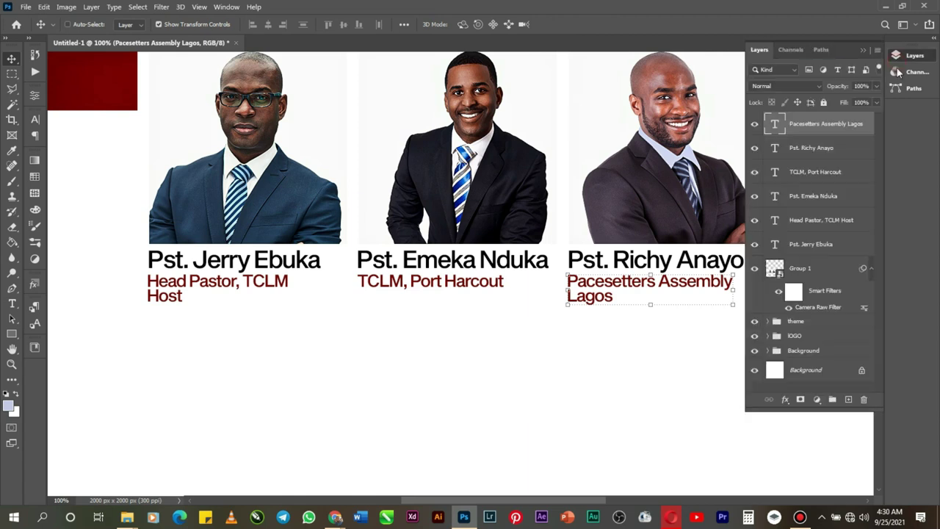
Step: Duplicate the third pastor's name and subtitle layers and bring the fourth photo into view
left_click(833, 149, "shift")
key("ctrl+j")
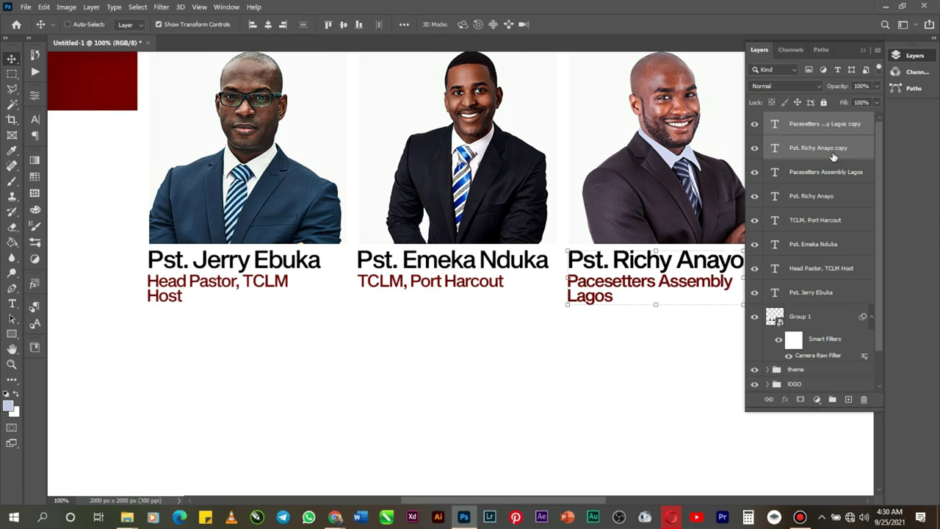
left_click(862, 50)
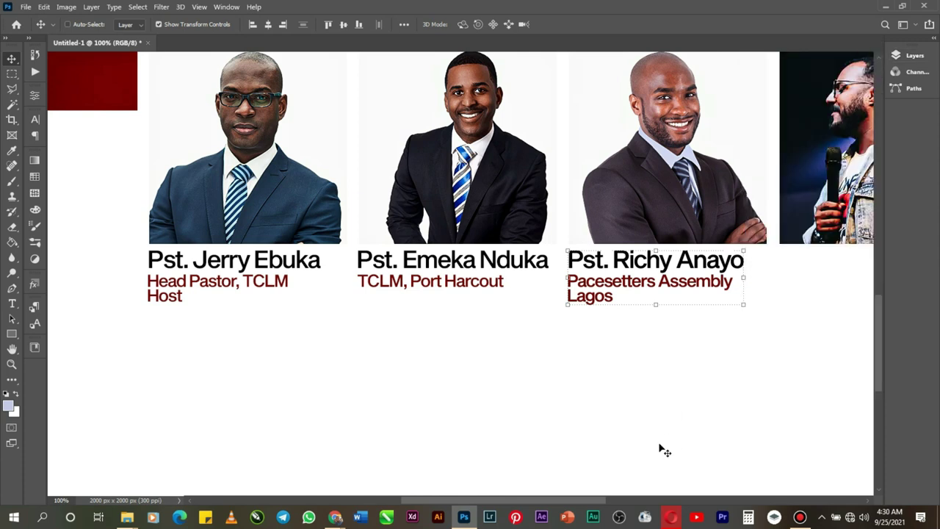
left_click_drag(577, 503, 638, 503)
Step: Move the copied name and caption right until they sit under the fourth photo
key("alt+Right")
key("alt+Right")
key("alt+Right")
key("alt+Right")
key("alt+Right")
key("alt+Right")
key("alt+Right")
key("alt+Right")
key("alt+Right")
key("alt+Right")
key("alt+Right")
key("alt+Right")
key("alt+Right")
key("alt+Right")
key("alt+Right")
key("alt+Right")
key("alt+Right")
key("alt+Right")
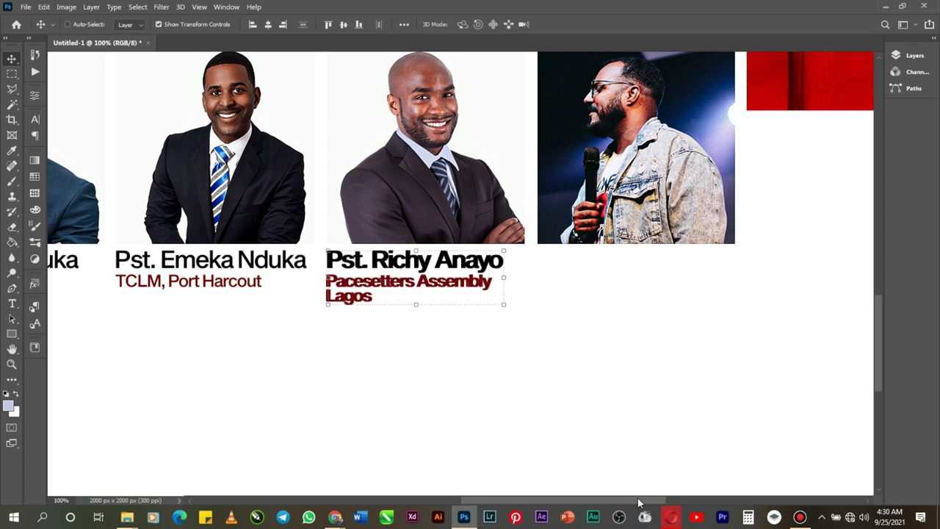
key("Right")
key("Right")
key("Right")
key("Right")
key("Right")
key("Right")
key("Right")
key("Right")
key("Right")
key("Right")
key("Right")
key("Right")
key("Right")
key("Right")
key("Right")
key("Right")
key("Right")
key("Right")
key("Right")
key("Right")
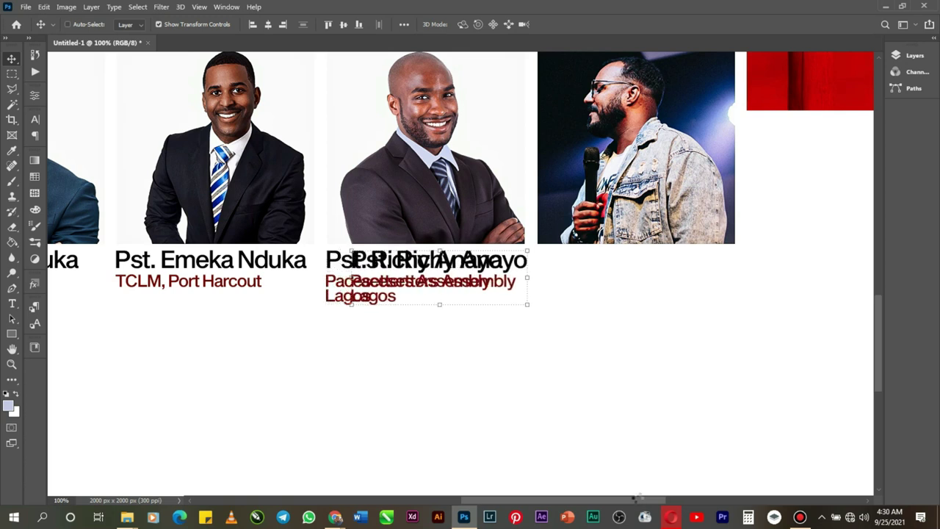
key("Right")
key("Right")
key("Right")
key("Right")
key("Right")
key("Right")
key("Right")
key("Right")
key("Right")
key("Right")
key("Right")
key("Right")
key("Right")
key("Right")
key("Right")
key("Right")
key("Right")
key("Right")
key("Right")
key("Right")
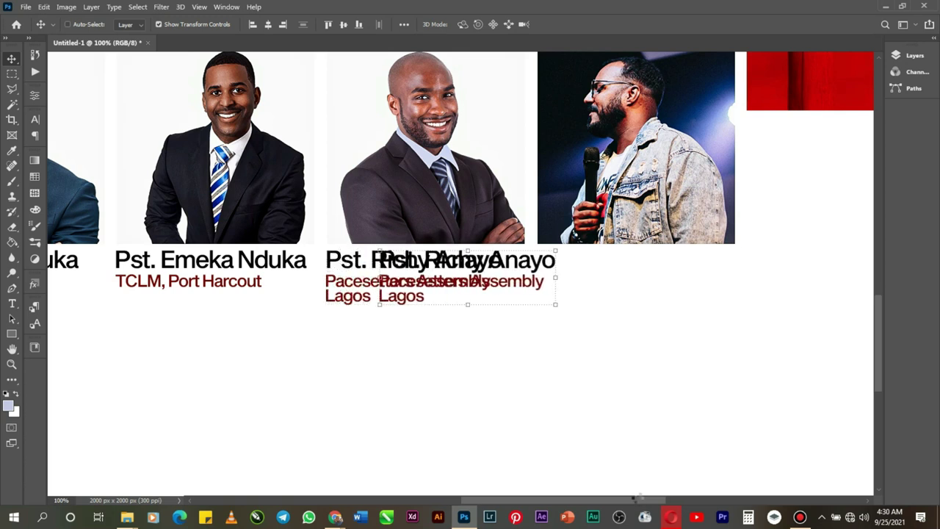
key("Right")
key("Right")
key("Right")
key("Right")
key("Right")
key("Right")
key("Right")
key("Right")
key("Right")
key("Right")
key("Right")
key("Right")
key("Right")
key("Right")
key("Right")
key("Right")
key("Right")
key("Right")
key("Right")
key("Right")
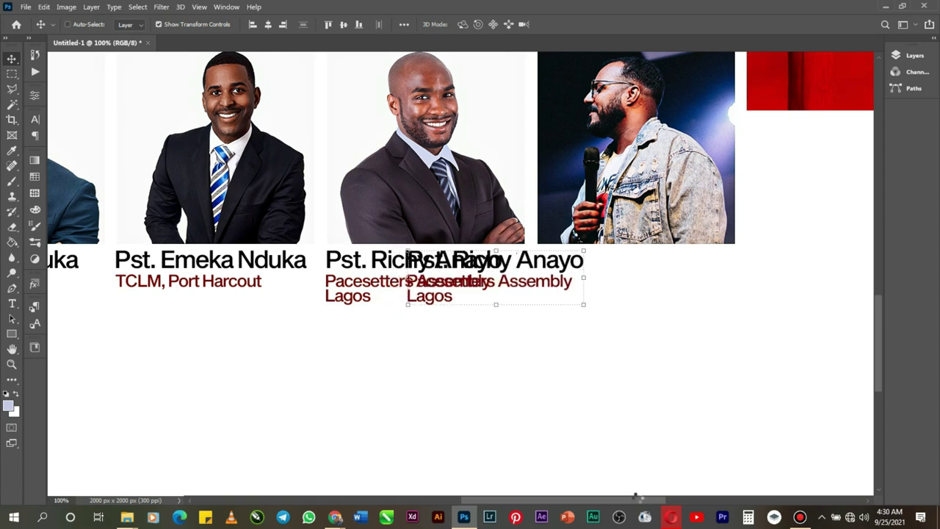
key("Right")
key("Right")
key("Right")
key("Right")
key("Right")
key("Right")
key("Right")
key("Right")
key("Right")
key("Right")
key("Right")
key("Right")
key("Right")
key("Right")
key("Right")
key("Right")
key("Right")
key("Right")
key("Right")
key("Right")
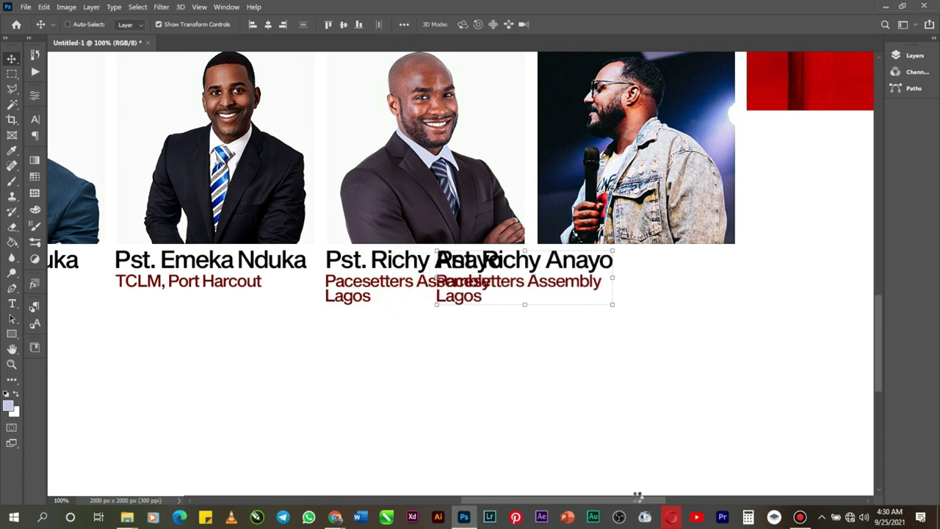
key("Right")
key("Right")
key("Right")
key("Right")
key("Right")
key("Right")
key("Right")
key("Right")
key("Right")
key("Right")
key("Right")
key("Right")
key("Right")
key("Right")
key("Right")
key("Right")
key("Right")
key("Right")
key("Right")
key("Right")
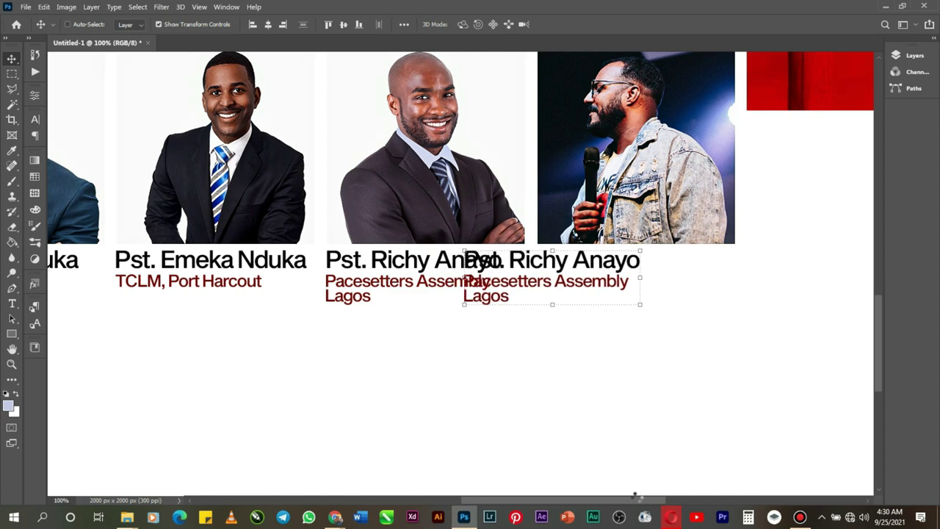
key("Right")
key("Right")
key("Right")
key("Right")
key("Right")
key("Right")
key("Right")
key("Right")
key("Right")
key("Right")
key("Right")
key("Right")
key("Right")
key("Right")
key("Right")
key("Right")
key("Right")
key("Right")
key("Right")
key("Right")
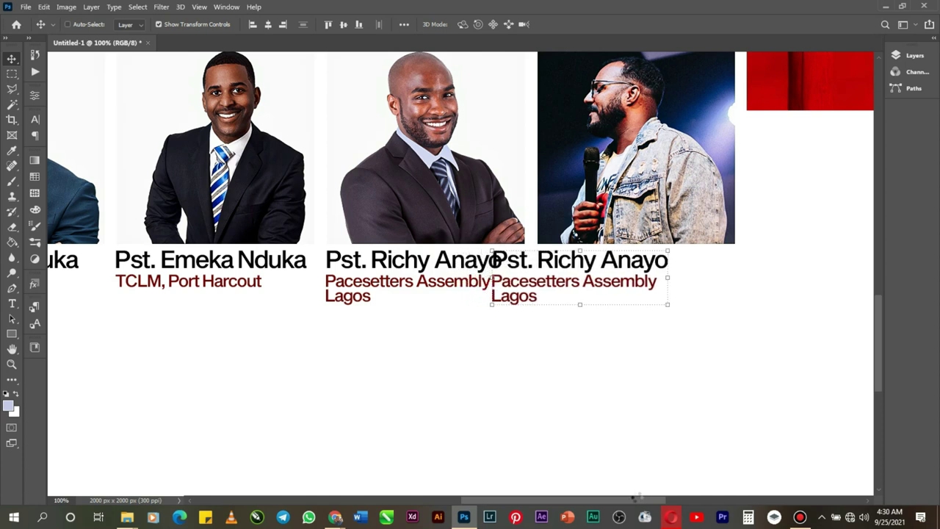
key("Right")
key("Right")
key("Right")
key("Right")
key("Right")
key("Right")
key("Right")
key("Right")
key("Right")
key("Right")
key("Right")
key("Right")
key("Right")
key("Right")
key("Right")
key("Right")
key("Right")
key("Right")
key("Right")
key("Right")
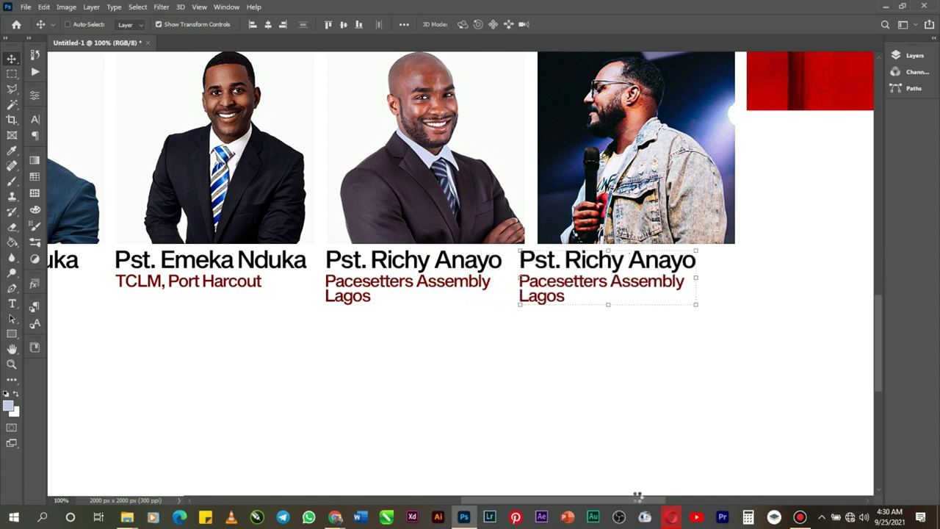
key("Right")
key("Right")
key("Right")
key("Right")
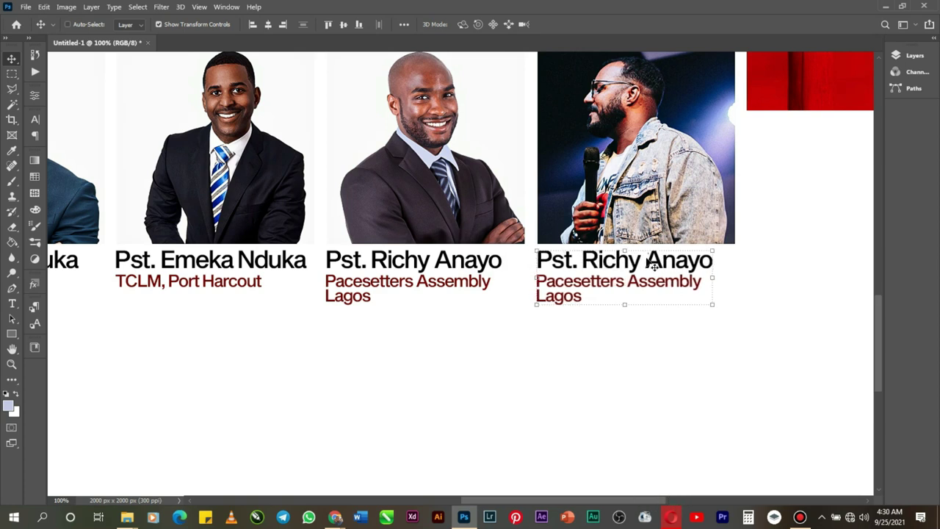
Step: Replace the copied name under the fourth photo with the fourth pastor's name and commit
right_click(603, 261)
left_click(617, 270)
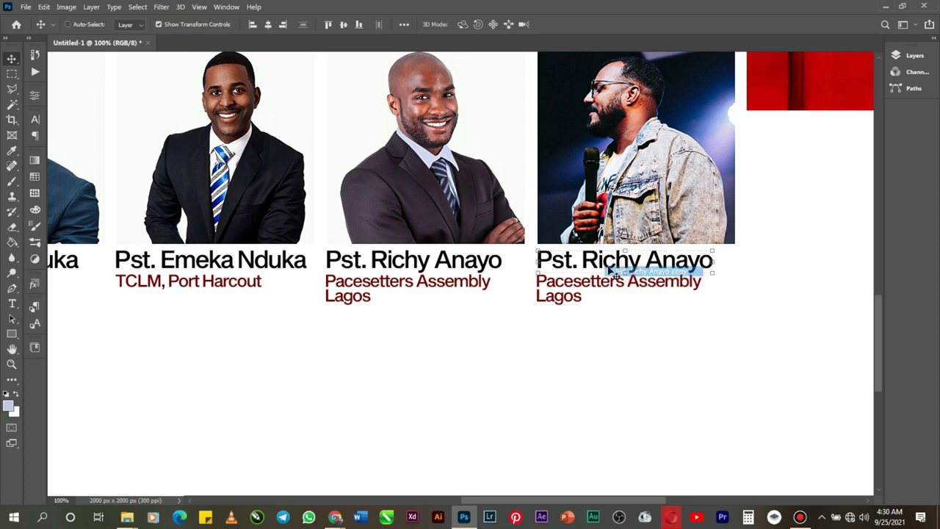
double_click(588, 268)
left_click(585, 261)
left_click_drag(582, 262, 709, 259)
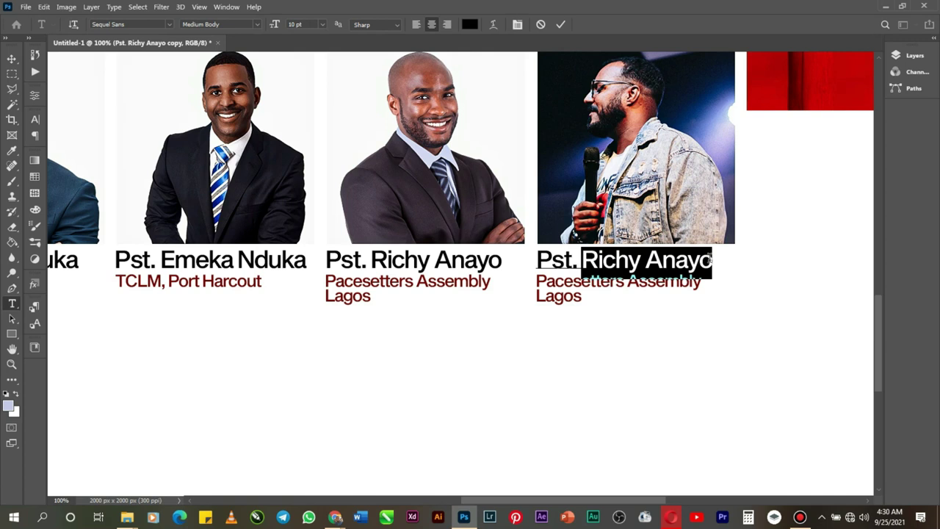
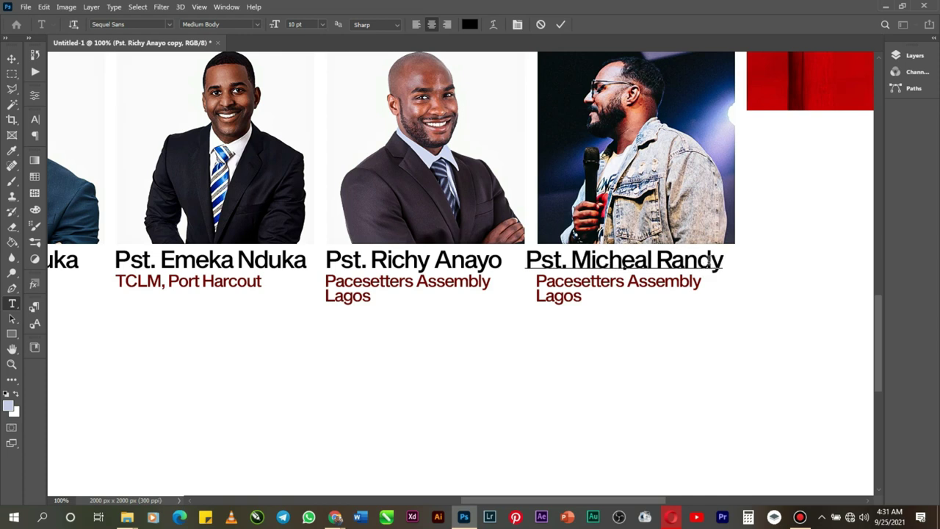
left_click(560, 25)
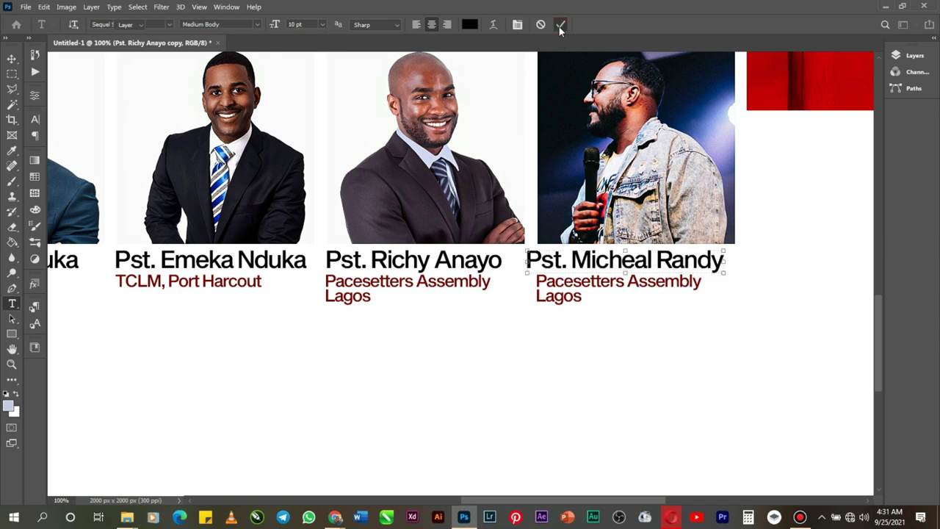
Step: Nudge the new name line right, then left, into alignment with the photo's edge
key("v")
key("Right")
key("Right")
key("Right")
key("Right")
key("Right")
key("Right")
key("Right")
key("Right")
key("Right")
key("Right")
key("Right")
key("Right")
key("Right")
key("Right")
key("Right")
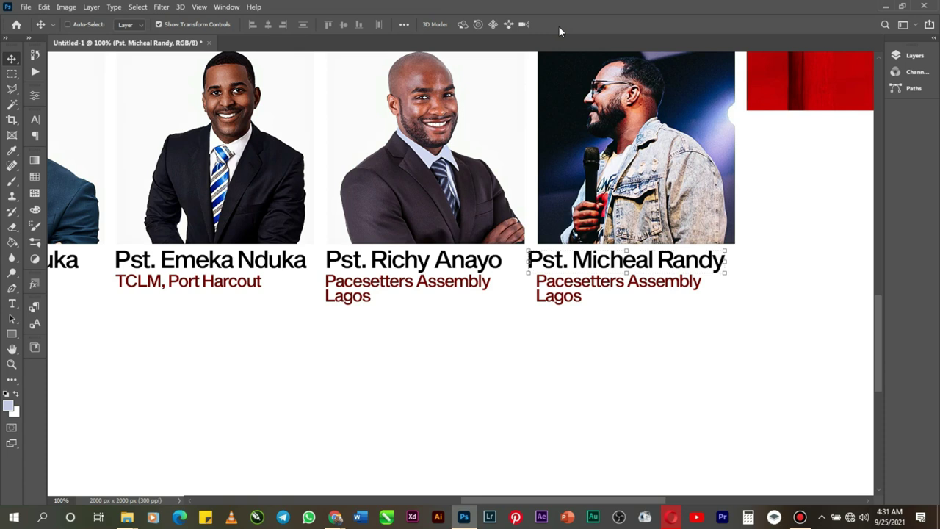
key("Left")
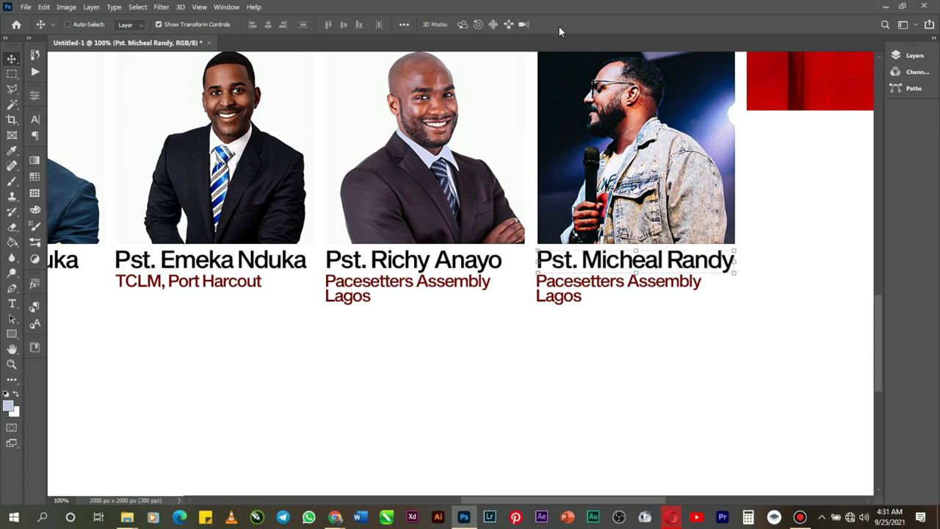
key("Left")
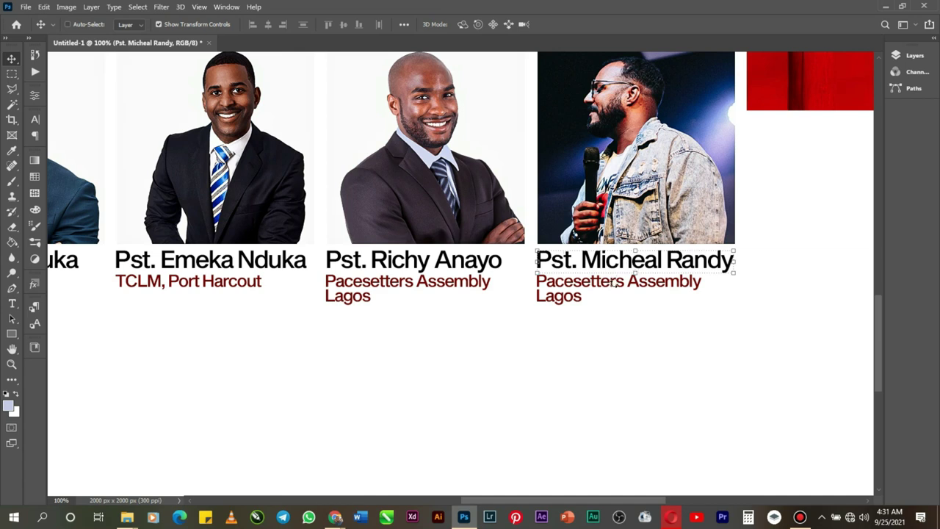
Step: Retype the fourth caption as 'Hallmark Christain Center New Jersey', fixing a typo, and commit
right_click(577, 305)
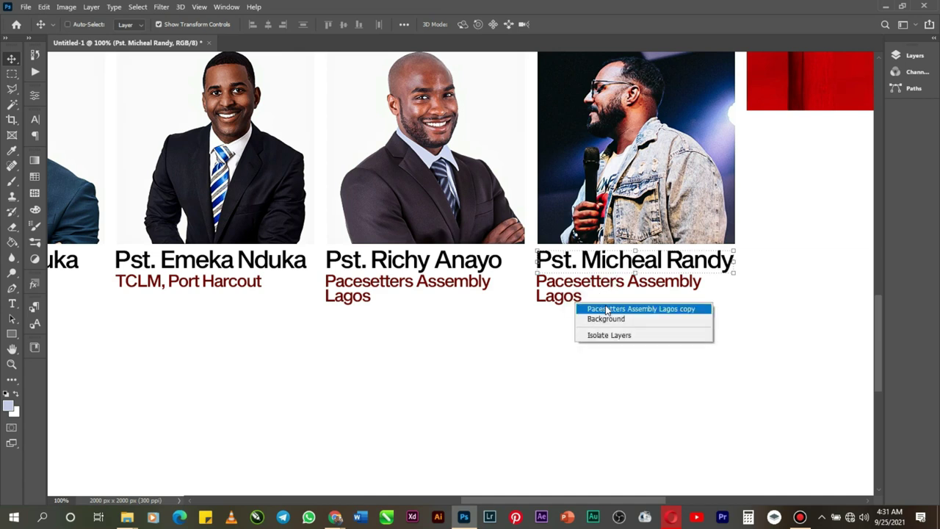
left_click(607, 309)
double_click(584, 296)
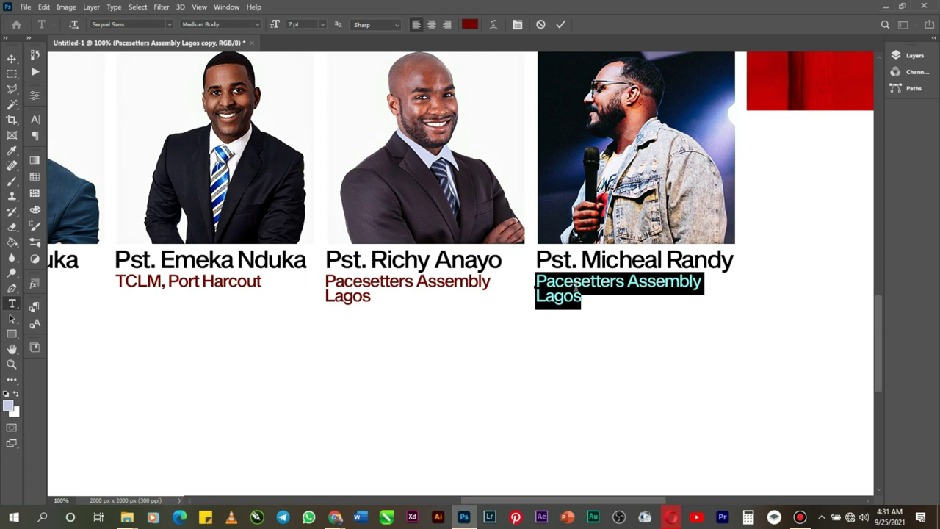
type("Ha")
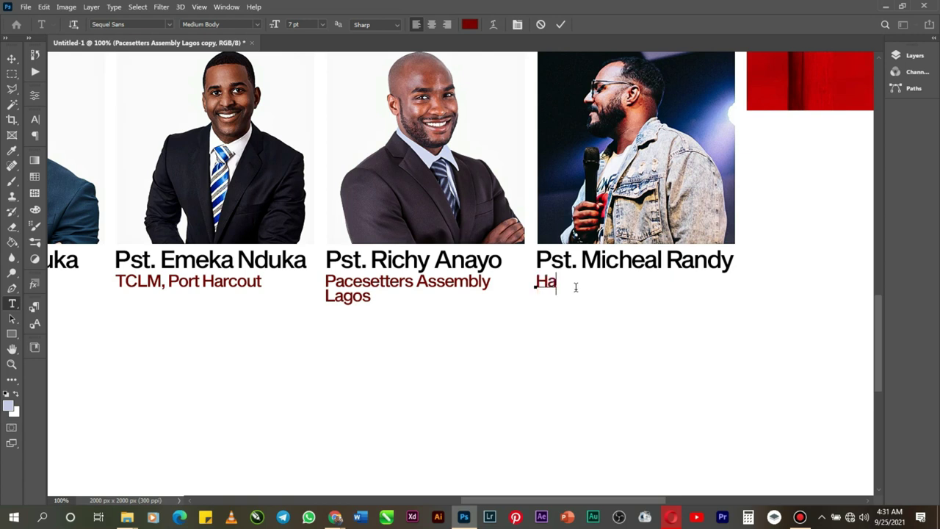
type("llmark Christain")
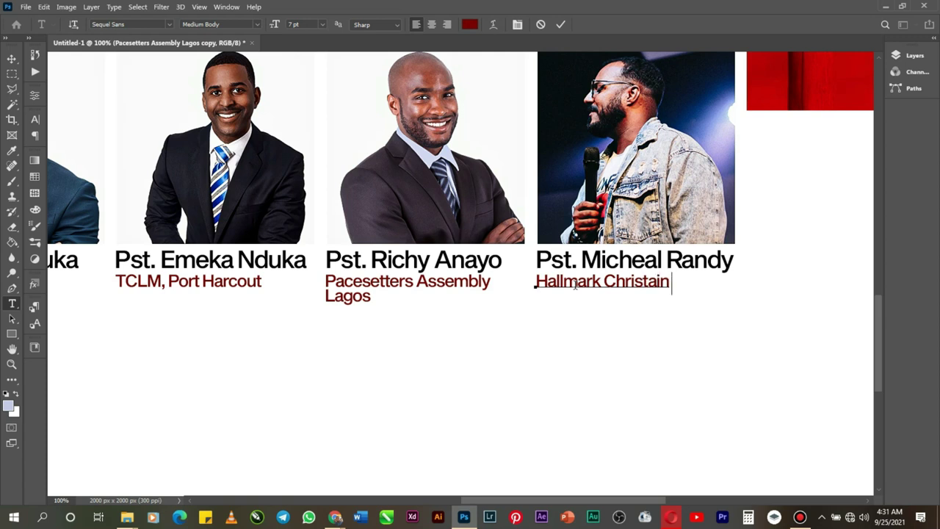
type(" Netw")
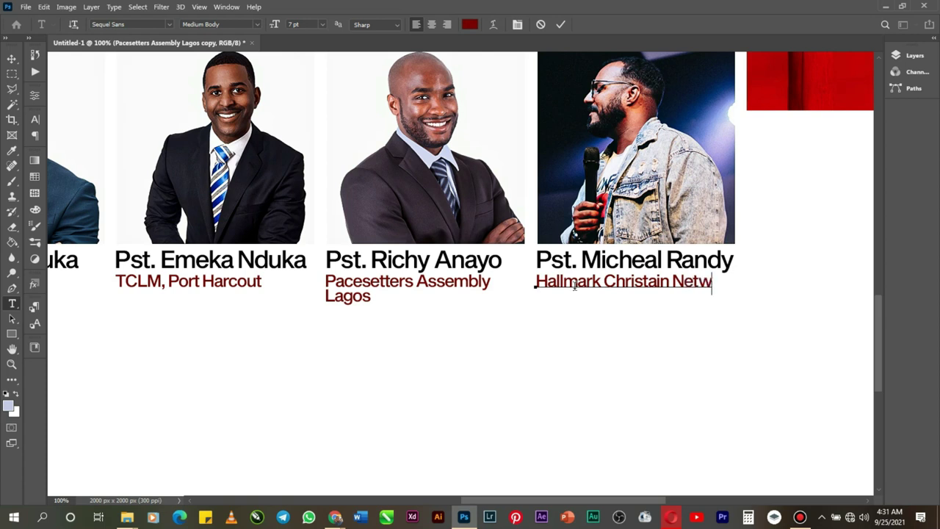
key("BackSpace")
key("BackSpace")
key("BackSpace")
key("BackSpace")
key("BackSpace")
type("Center ")
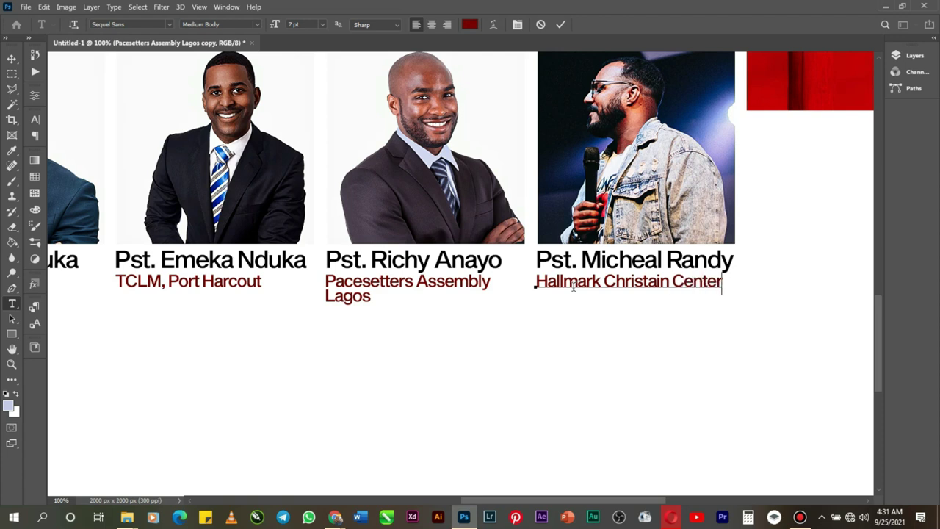
type("New J")
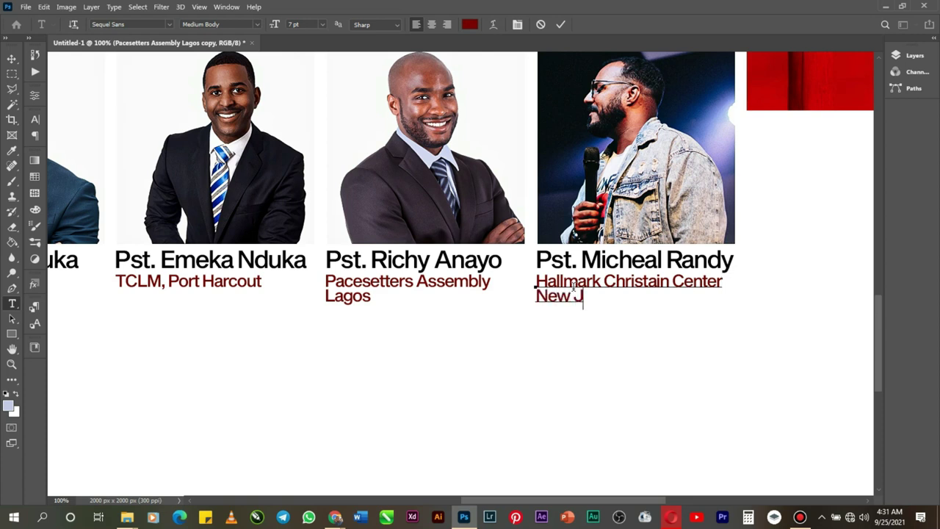
type("ersey")
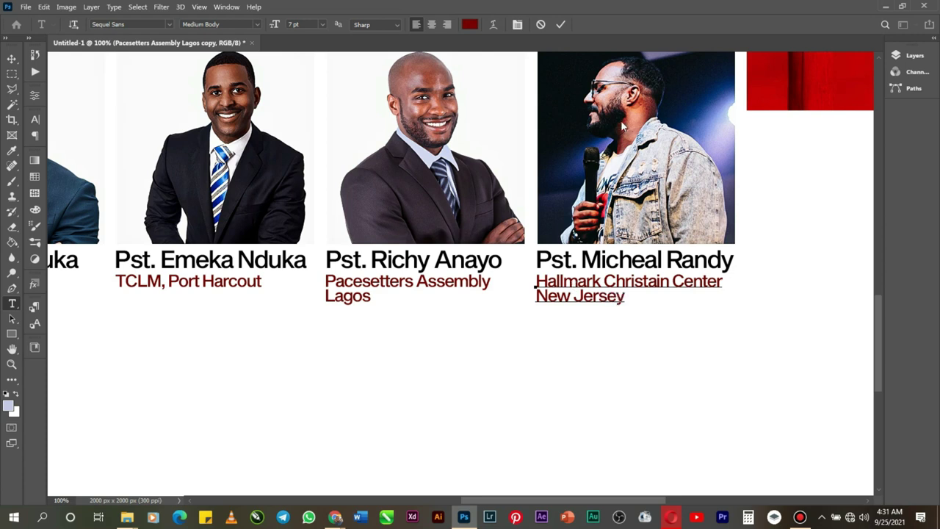
left_click(560, 24)
Step: Zoom out to 25% so the whole flyer is visible
key("v")
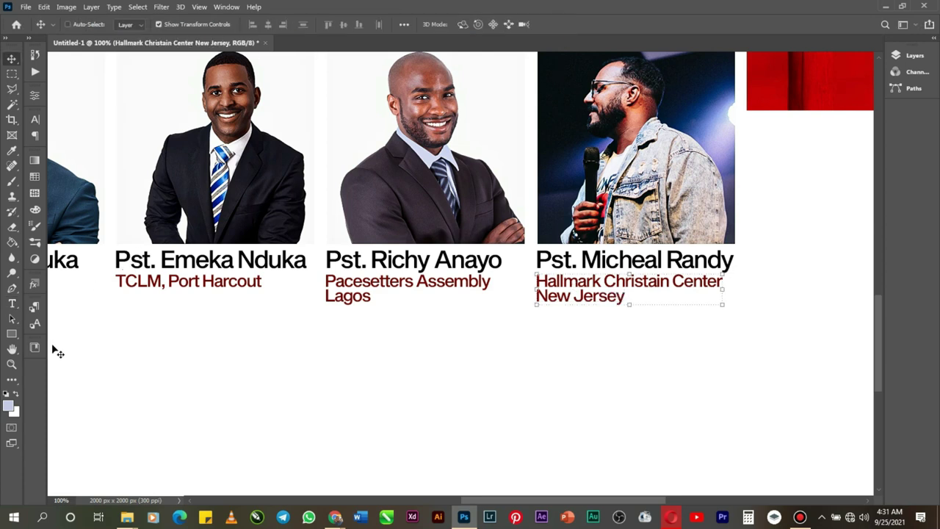
left_click(11, 364)
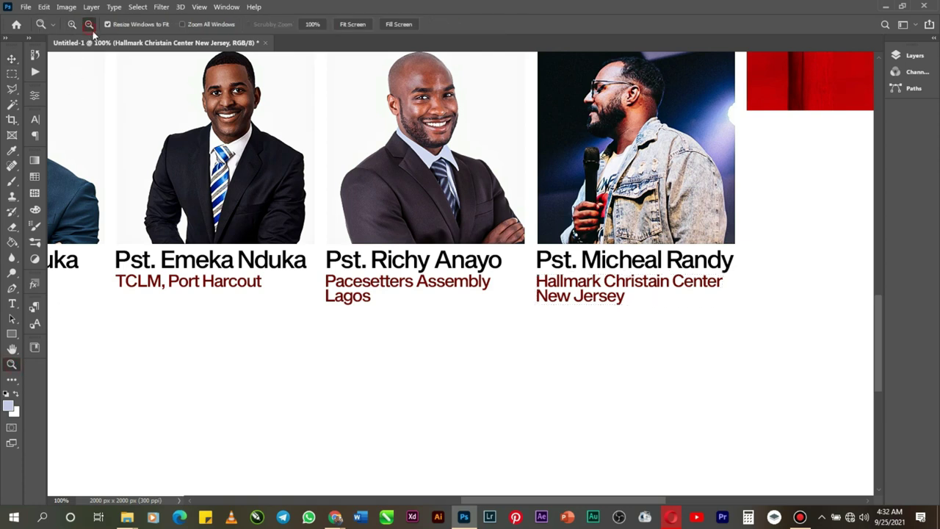
left_click(205, 96)
left_click(205, 96)
left_click(210, 113)
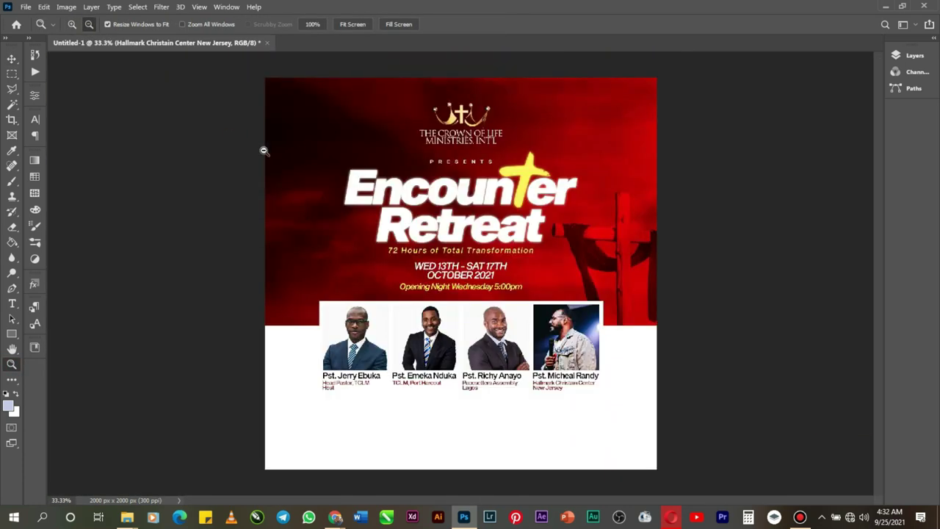
left_click(450, 228)
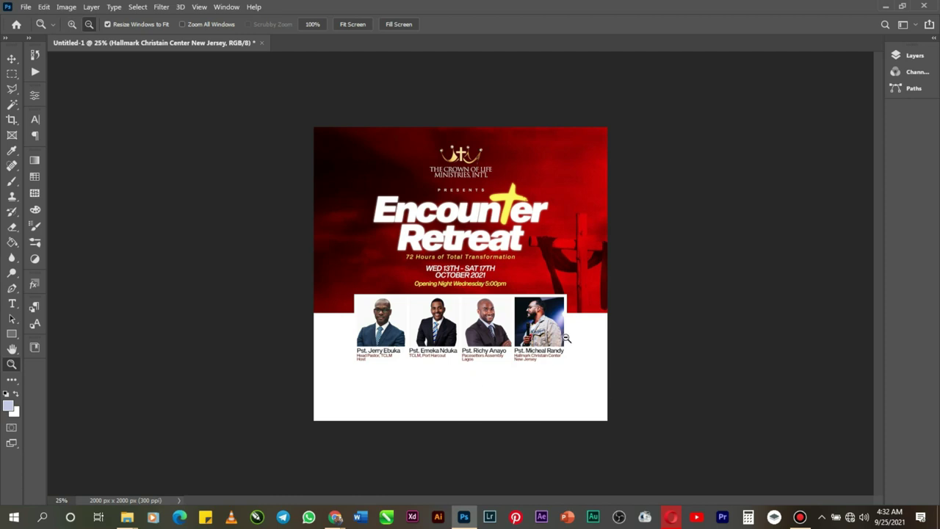
left_click(913, 55)
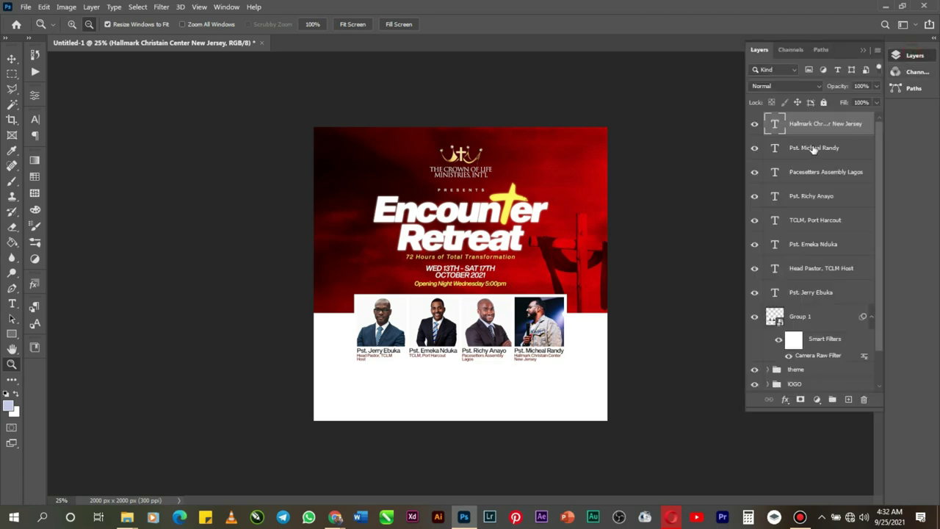
left_click(813, 149, "shift")
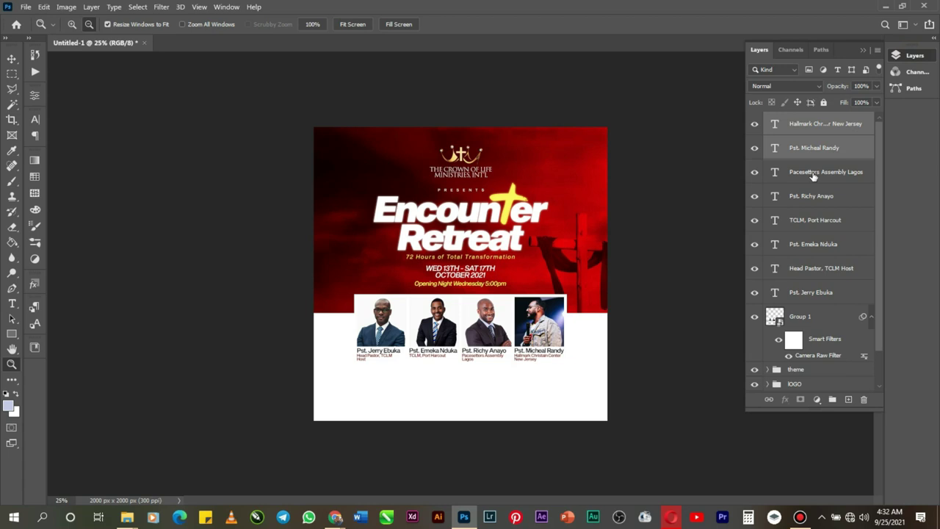
left_click(814, 176, "shift")
Step: Add the remaining speaker names and captions to the selection and group them
left_click(815, 204, "shift")
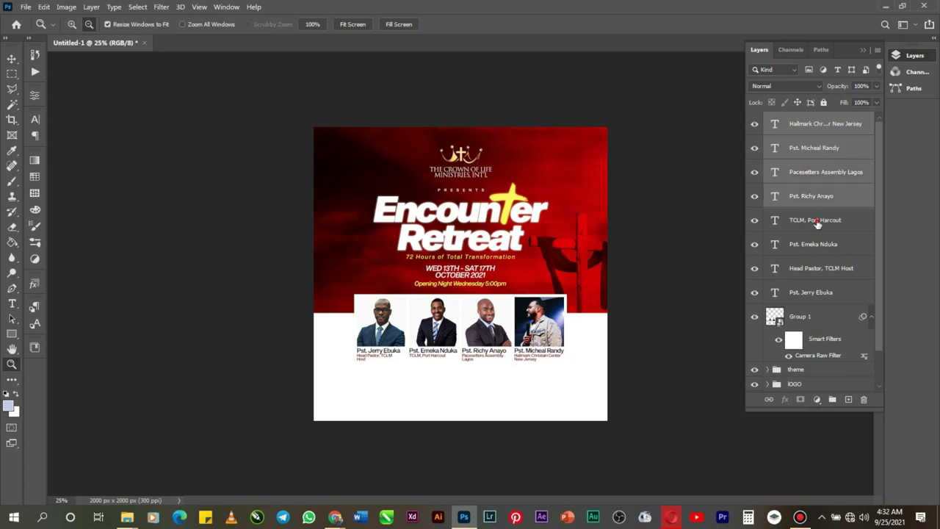
left_click(817, 230, "shift")
left_click(820, 247, "shift")
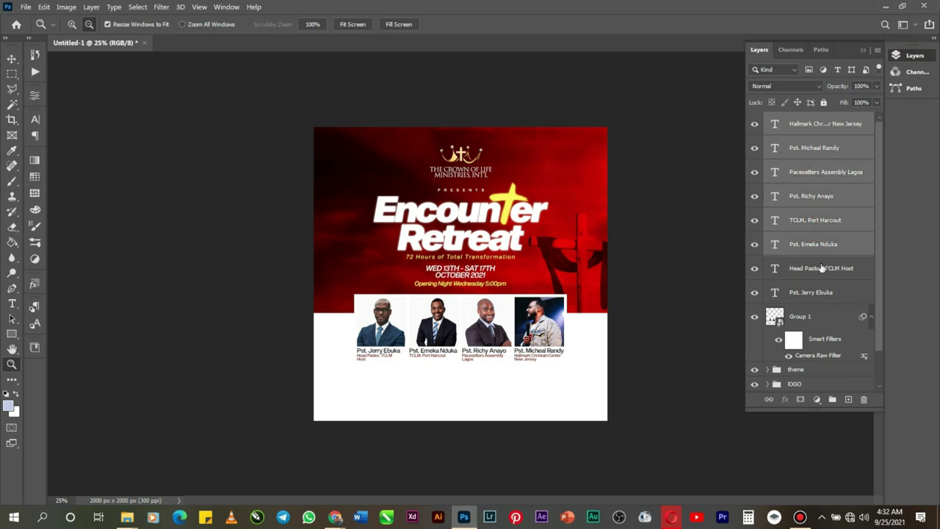
left_click(822, 268, "shift")
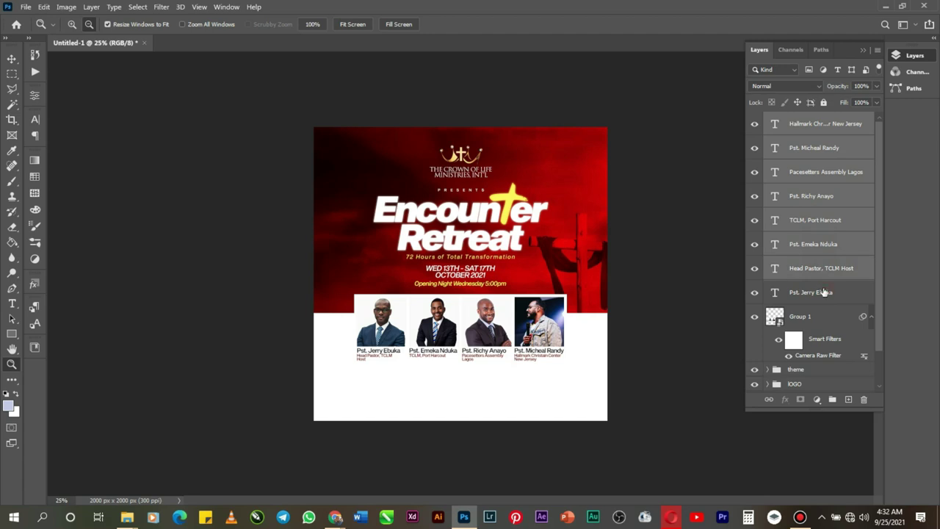
left_click(824, 292, "shift")
key("ctrl+g")
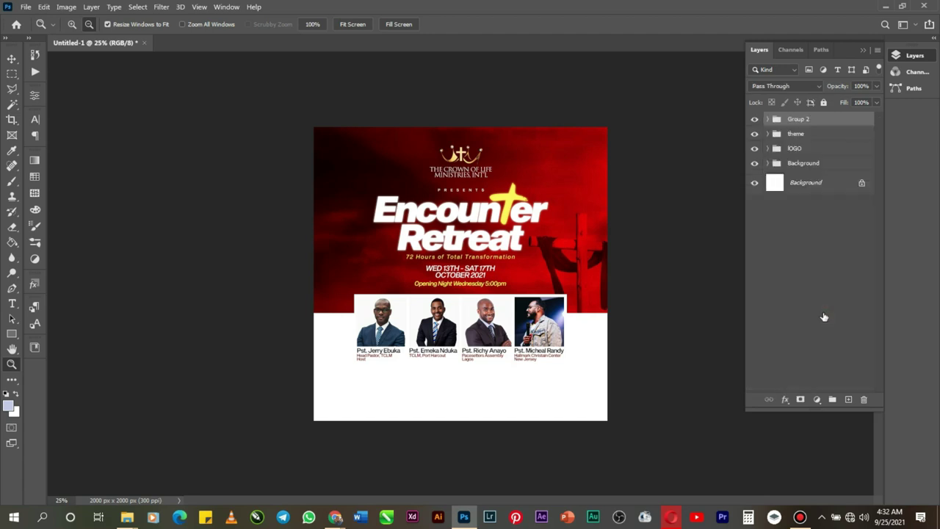
Step: Centre the speaker group on the canvas and nudge it up one pixel
key("ctrl+a")
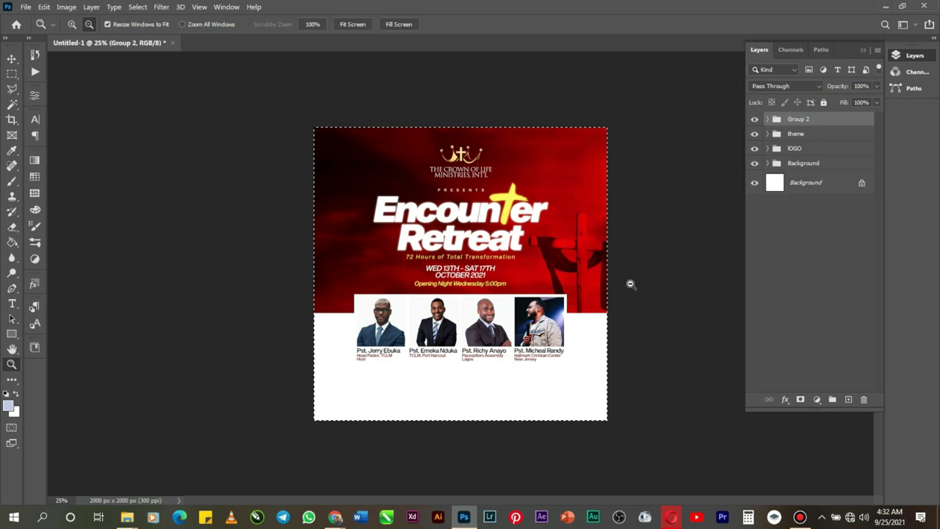
left_click(11, 58)
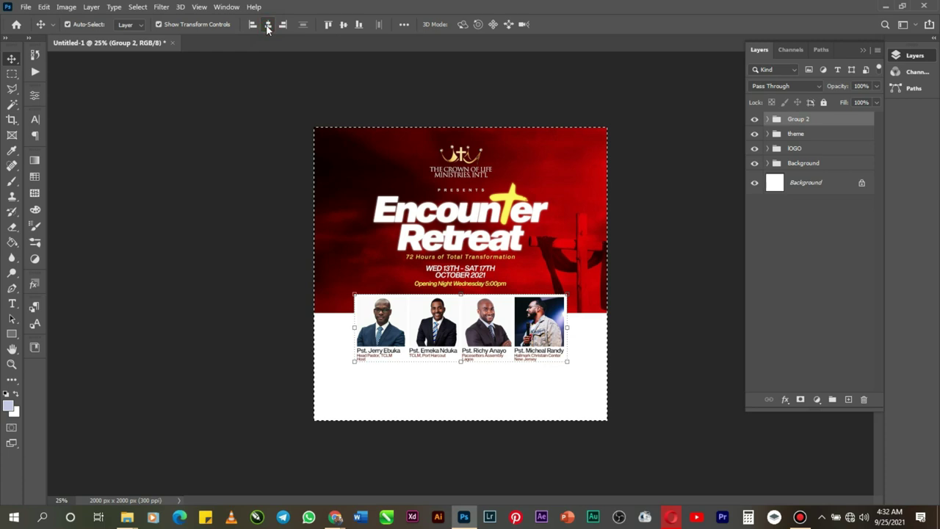
key("ctrl+d")
key("Up")
key("Up")
key("Up")
key("Up")
key("Up")
key("Up")
key("Up")
key("Up")
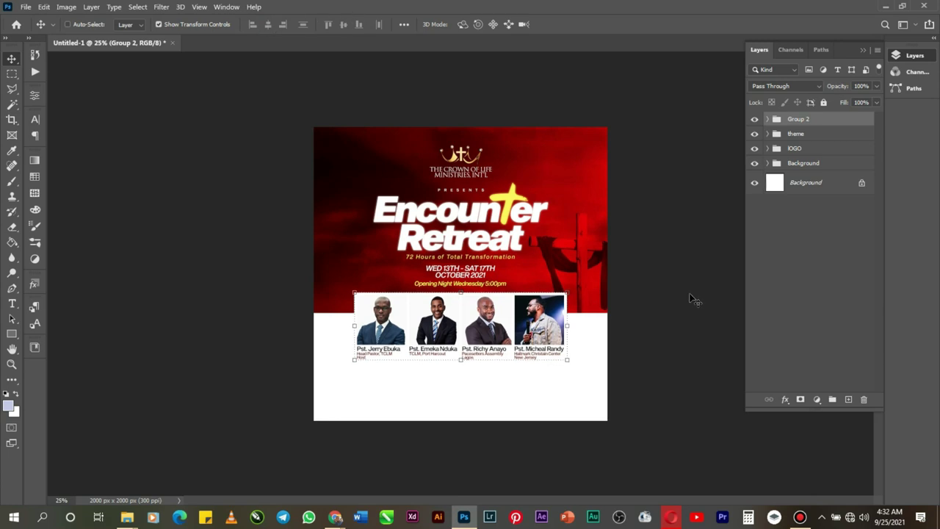
Step: Select the Overlay png copy and Overlay png layers
right_click(615, 208)
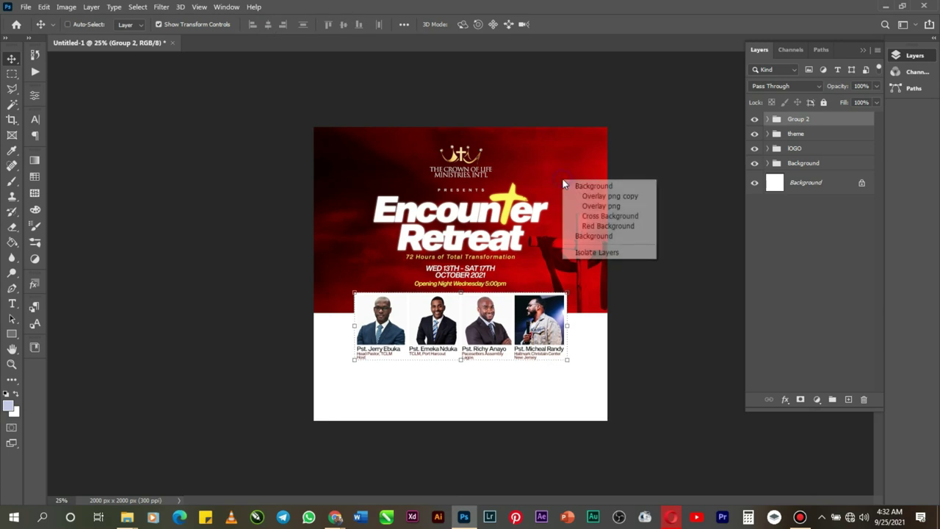
left_click(601, 197)
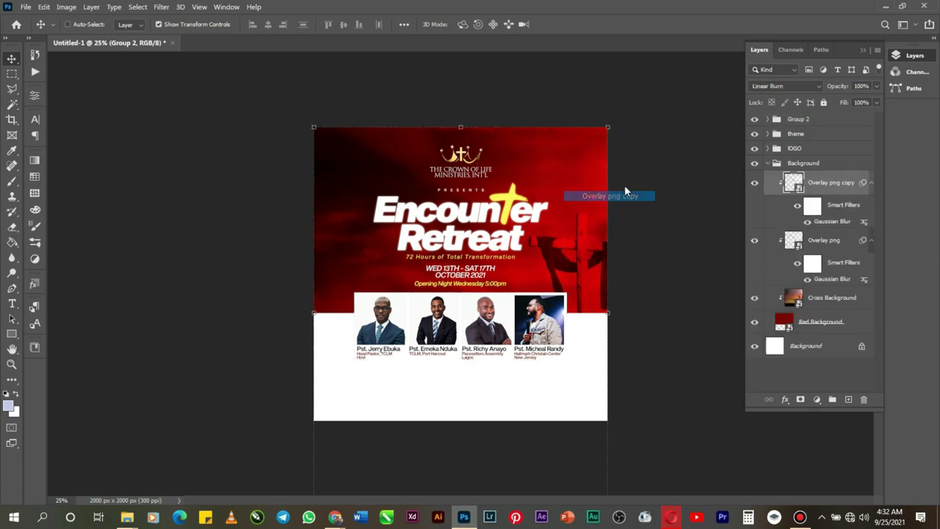
left_click(822, 244, "shift")
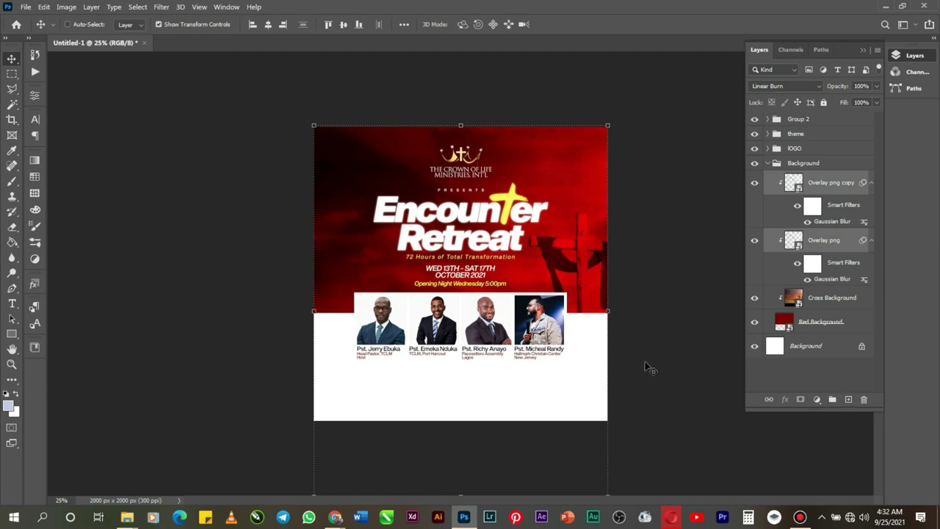
Step: Zoom in on the speakers and type 'Bethel Retreat Center, Owerri' below them
left_click(12, 364)
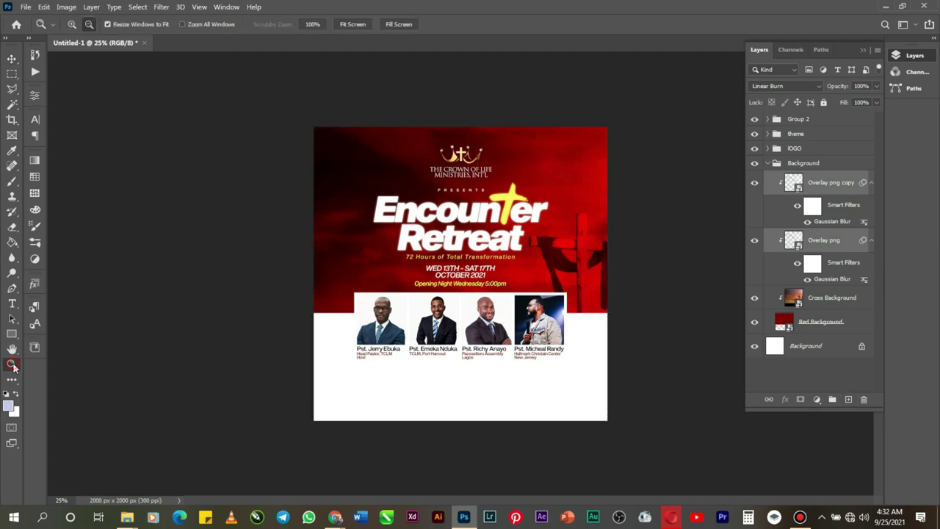
left_click(71, 25)
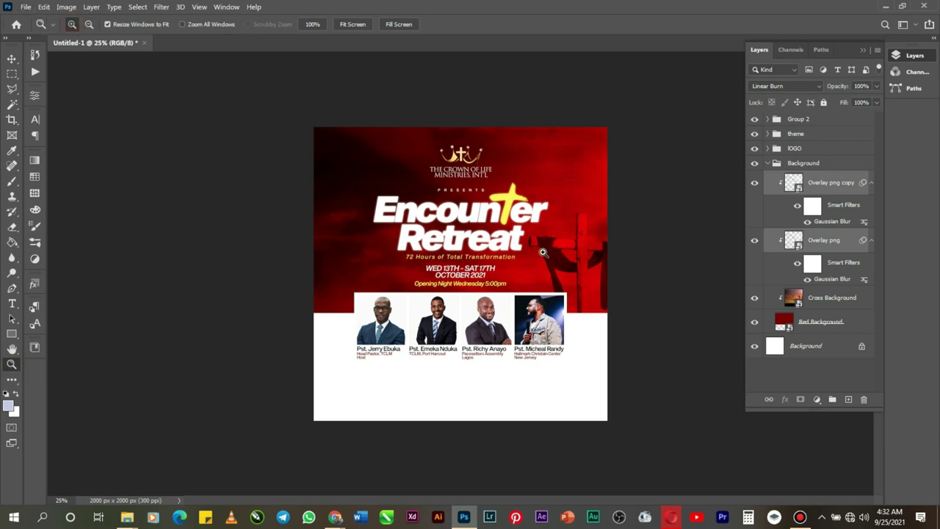
left_click(540, 356)
left_click(538, 357)
scroll(528, 364, "down", 3)
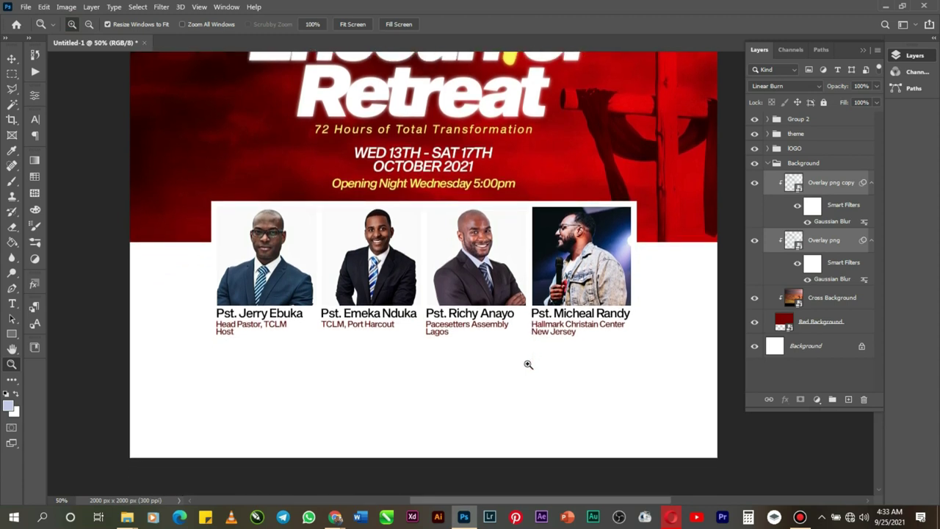
left_click(11, 305)
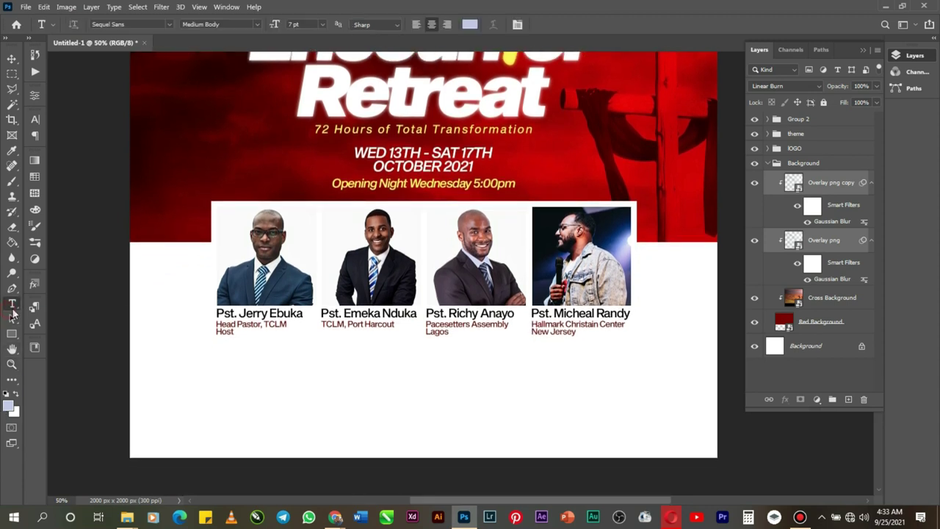
left_click(368, 378)
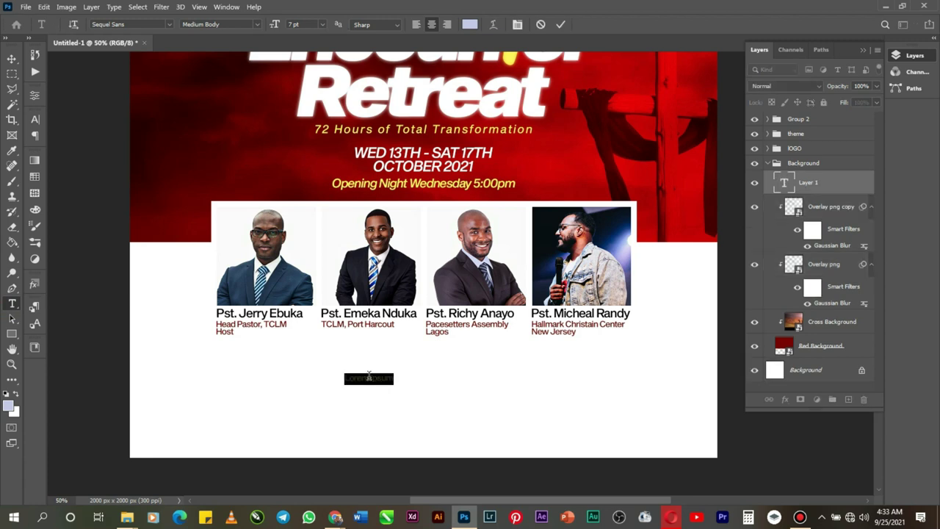
key("BackSpace")
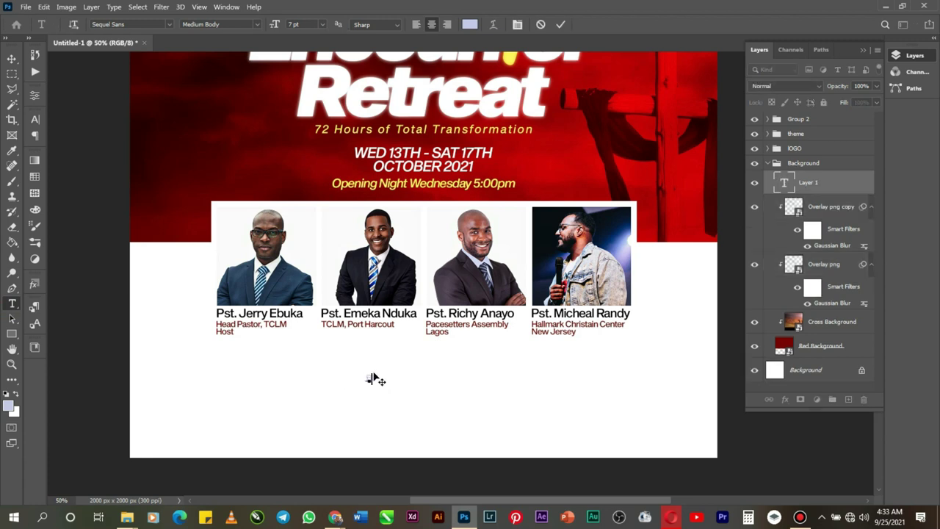
type("Bethel Retreat Center")
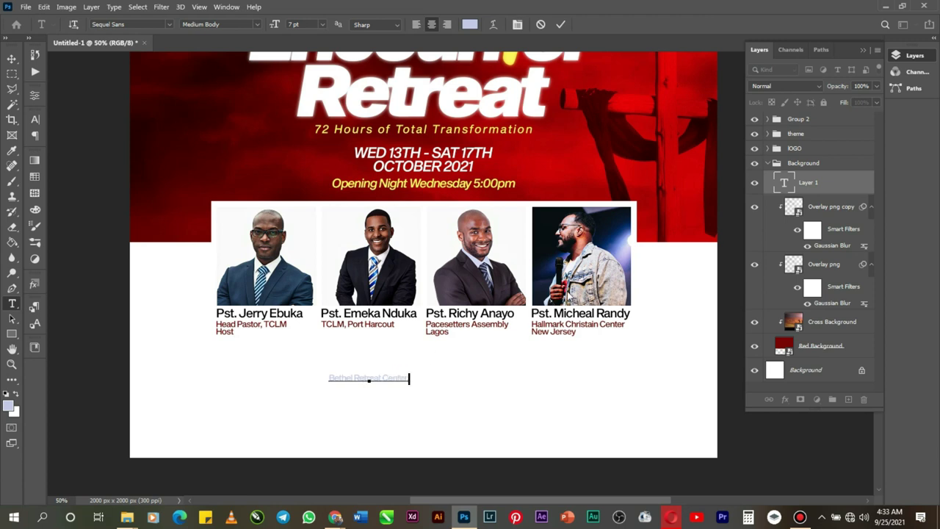
type(", Owerr")
Step: Make the location text 14 pt black and commit it
right_click(383, 380)
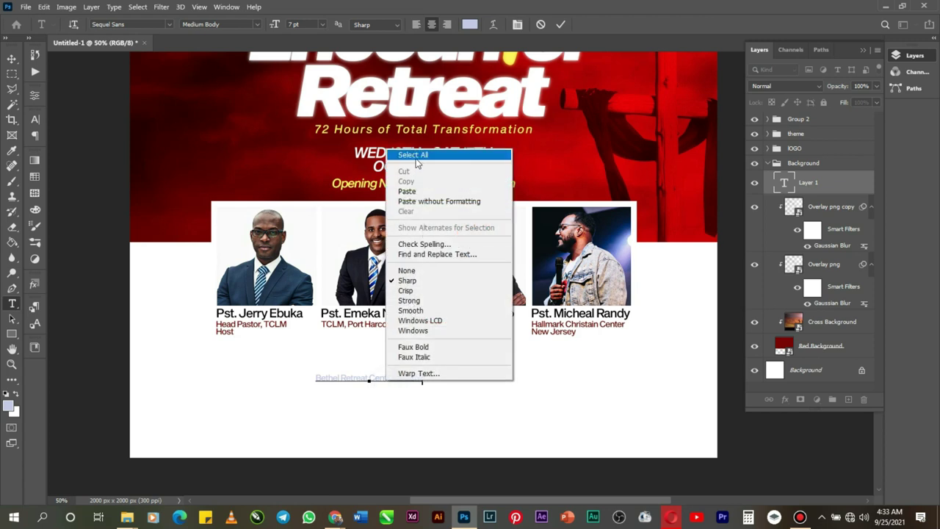
left_click(416, 159)
left_click(328, 25)
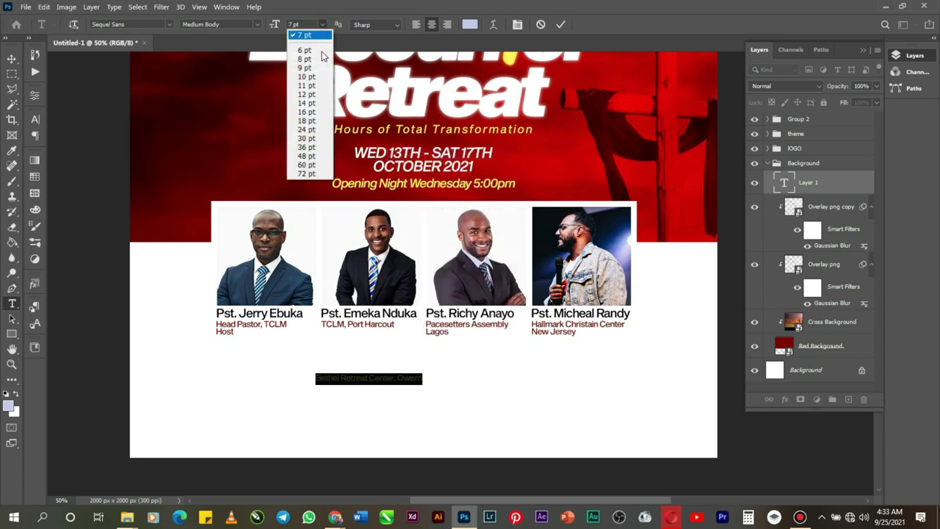
left_click(311, 91)
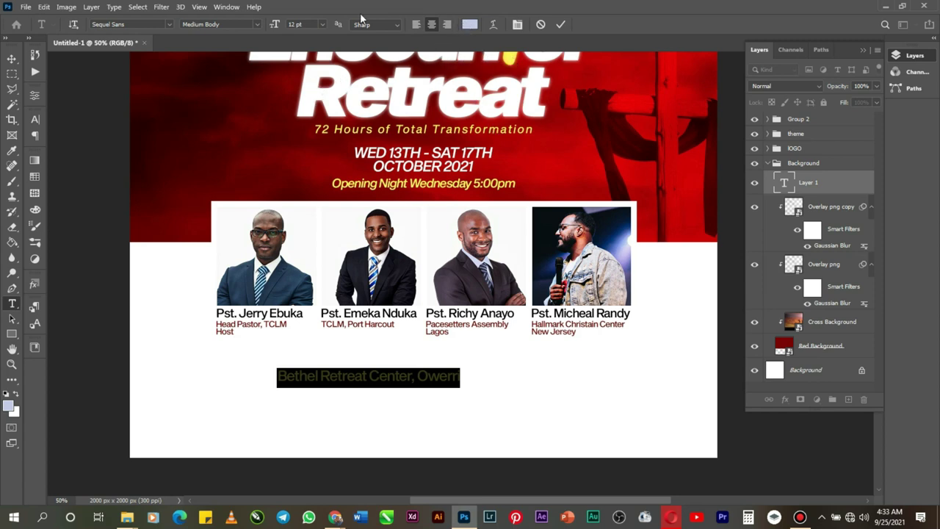
left_click(323, 26)
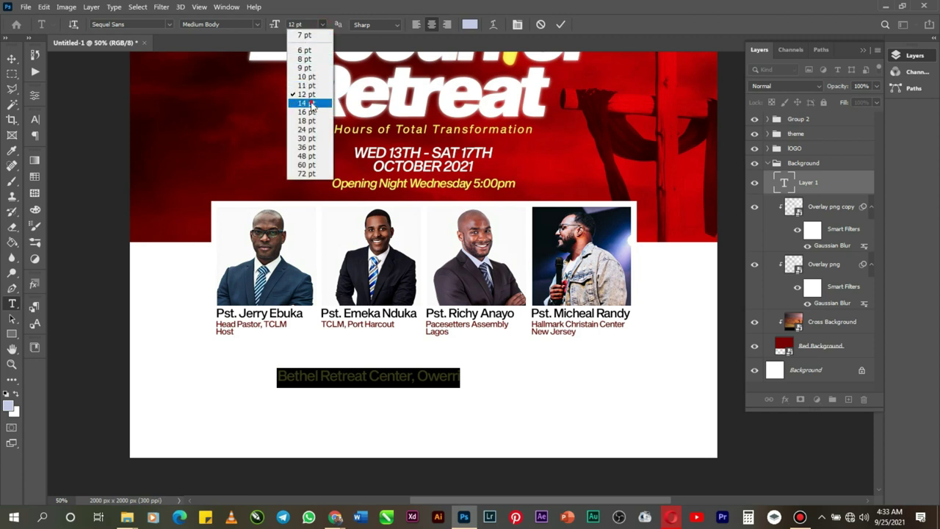
left_click(308, 103)
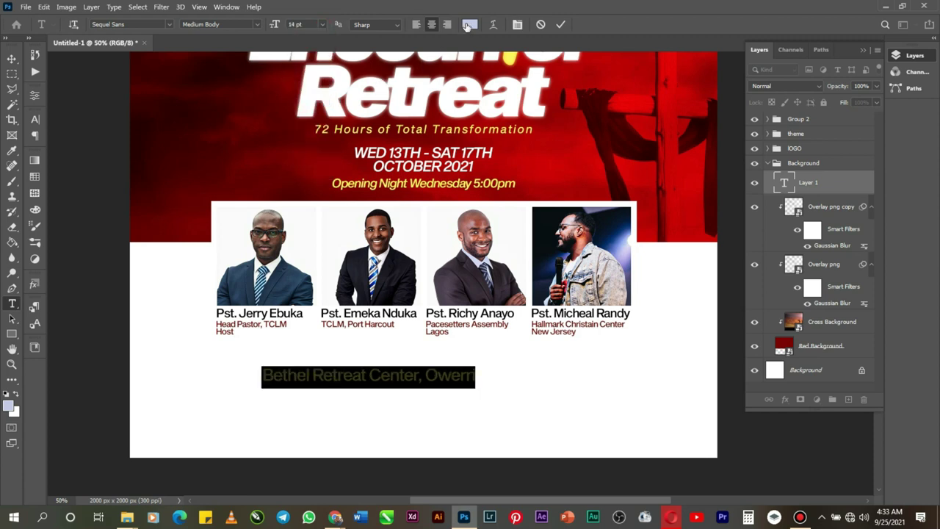
left_click(467, 26)
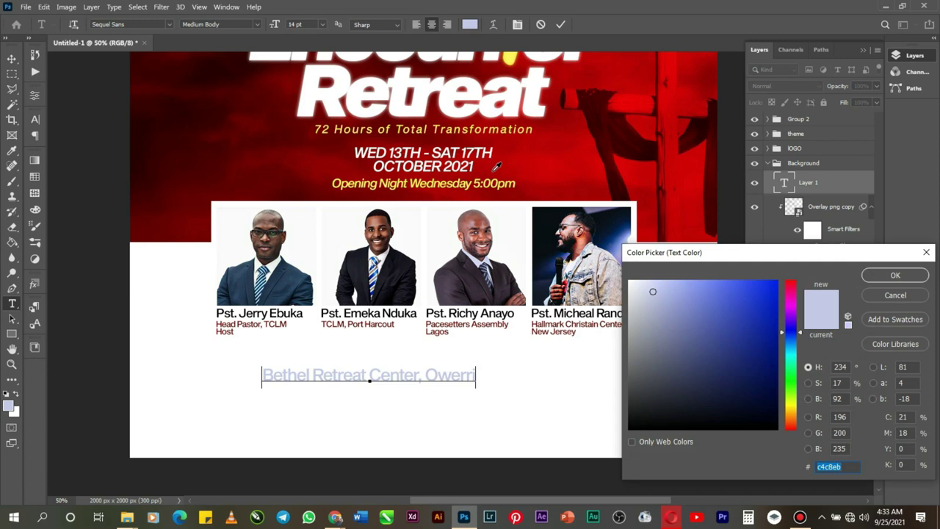
left_click_drag(697, 374, 605, 443)
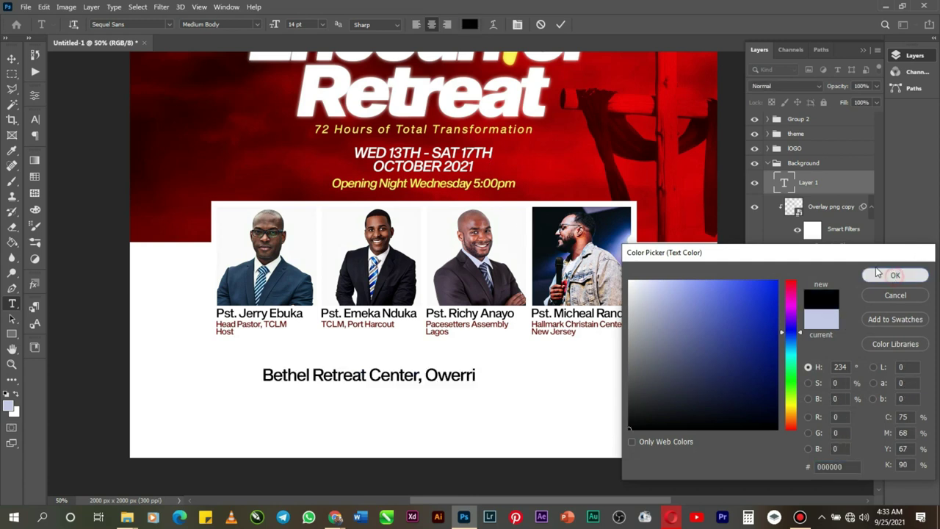
left_click(896, 276)
left_click(561, 24)
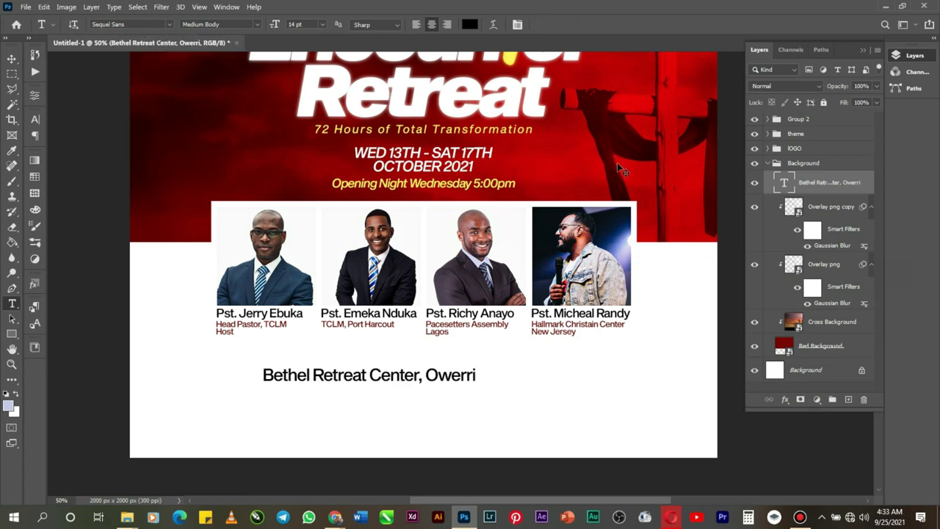
Step: Centre the location line horizontally on the flyer and nudge it up three pixels
key("ctrl+a")
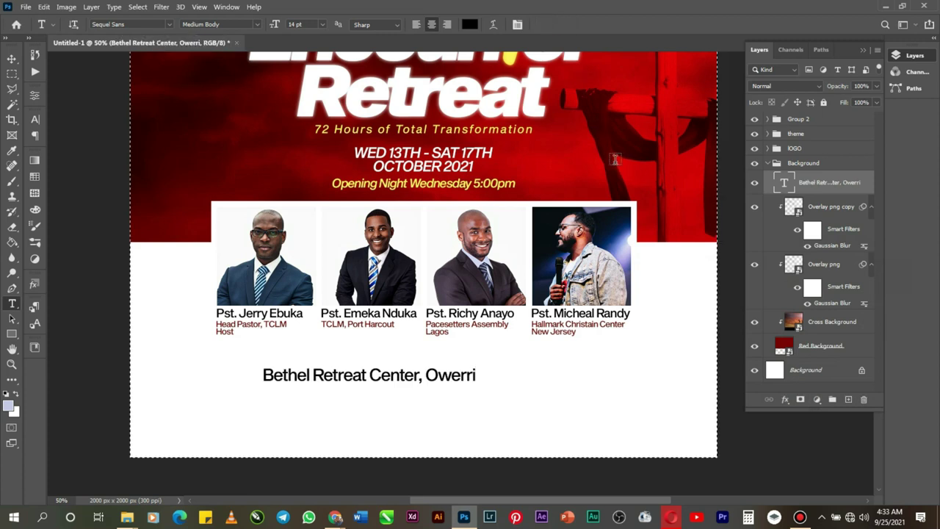
left_click(12, 59)
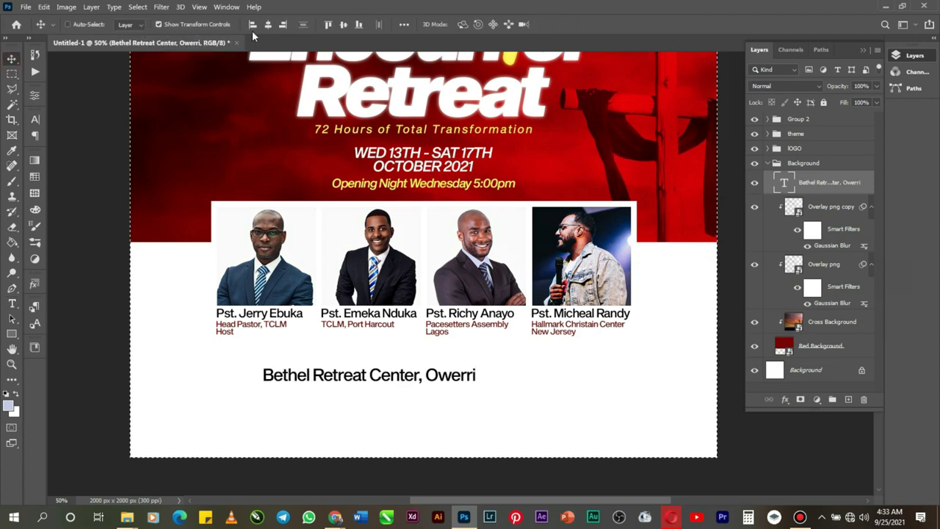
left_click(269, 24)
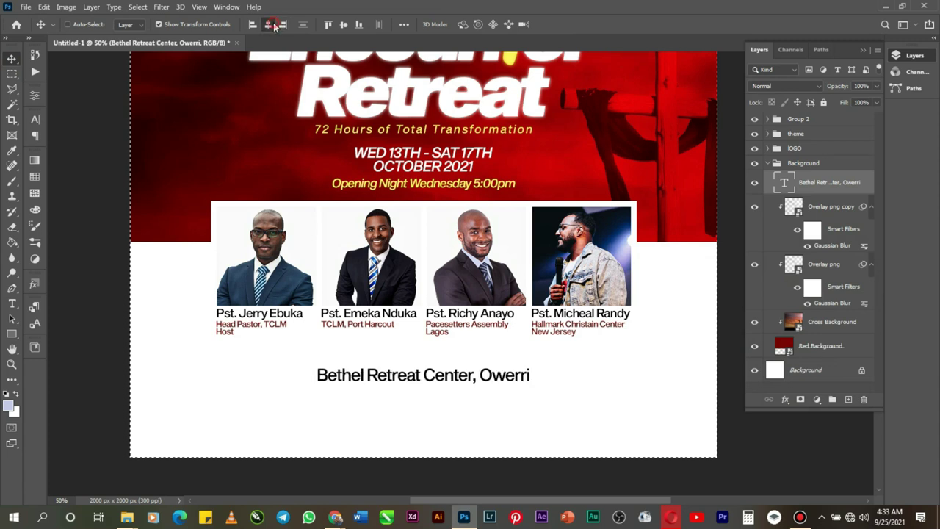
key("ctrl+d")
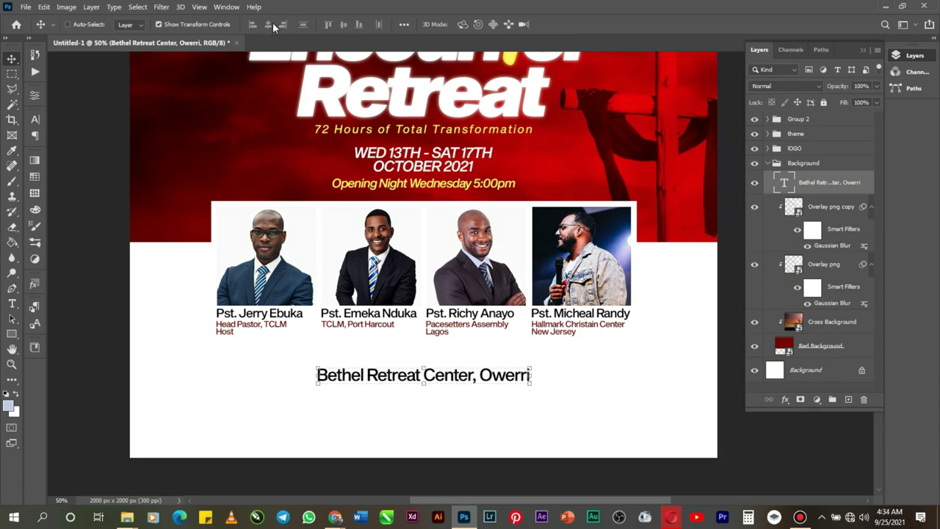
key("Up")
key("Up")
key("Up")
key("Up")
key("Up")
key("Up")
key("Up")
key("Up")
key("Up")
key("Up")
key("Up")
key("Up")
key("Up")
key("Up")
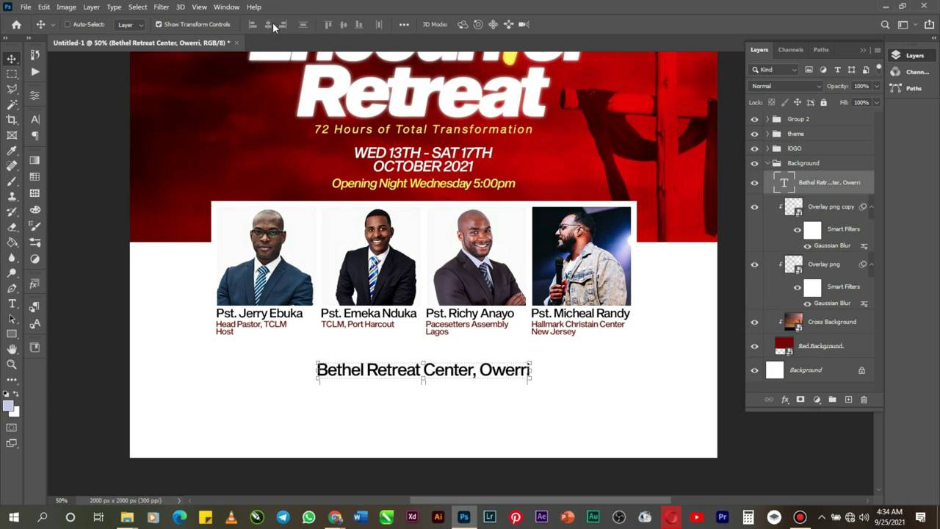
key("Up")
key("Up")
key("Up")
key("Up")
key("Up")
key("Up")
key("Up")
key("Up")
key("Up")
key("Up")
key("Up")
key("Up")
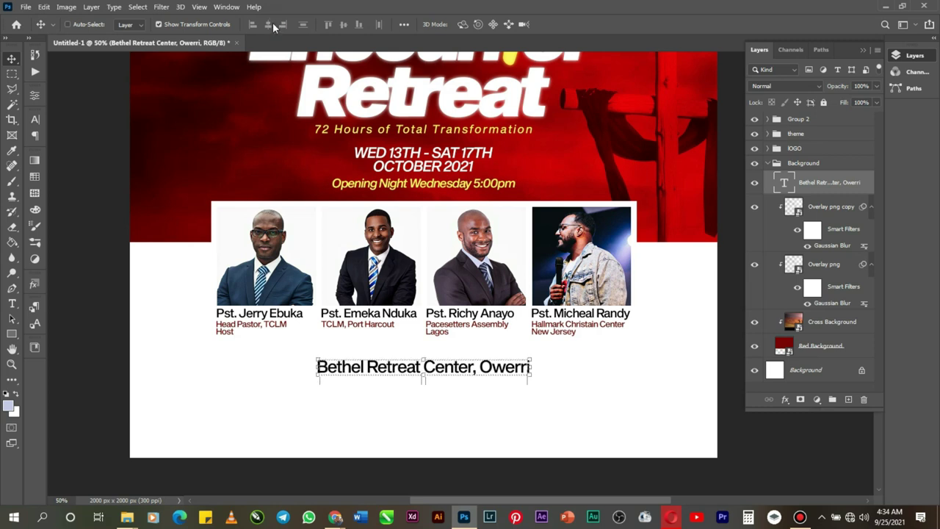
key("Up")
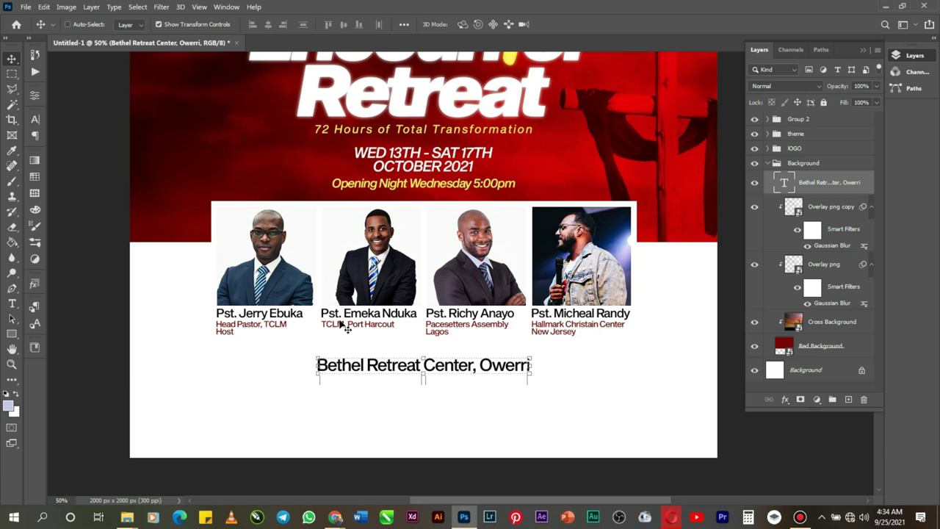
Step: Place the PngItem pin image as an embedded layer and scale it down
left_click(26, 6)
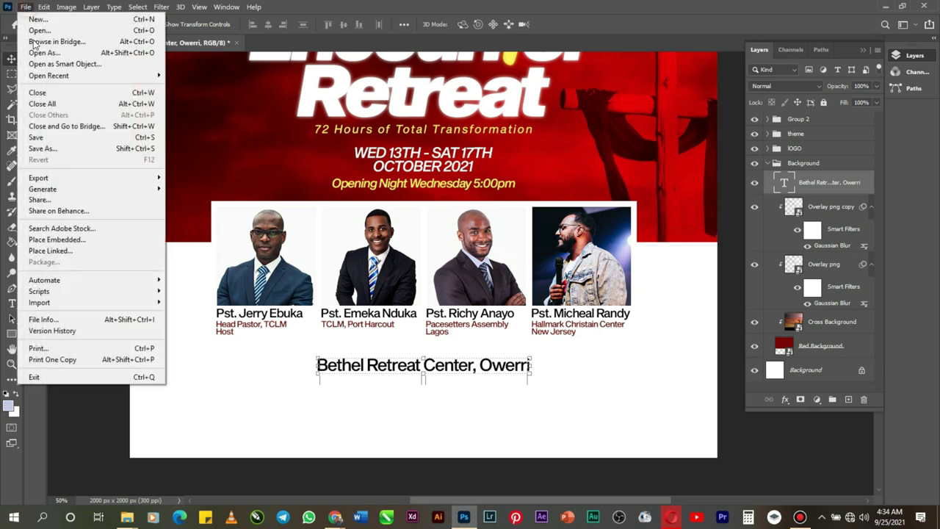
left_click(60, 237)
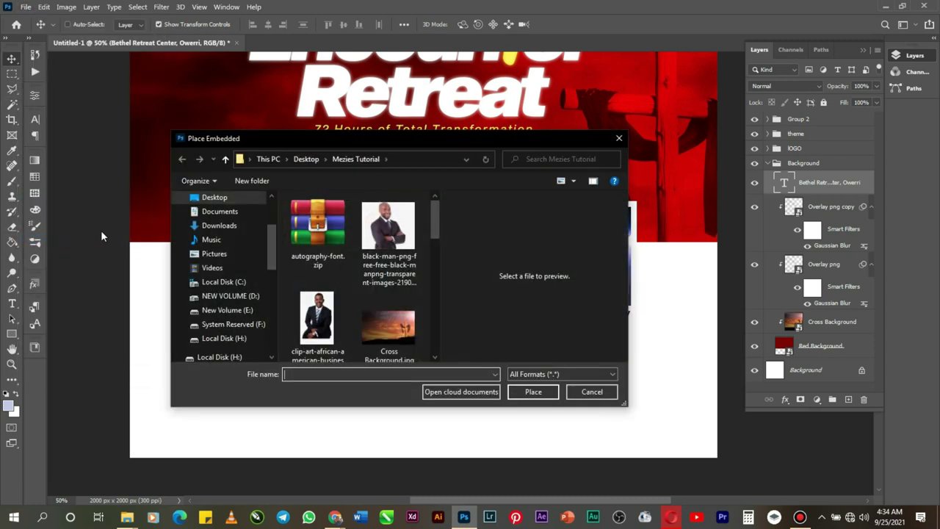
scroll(328, 296, "down", 8)
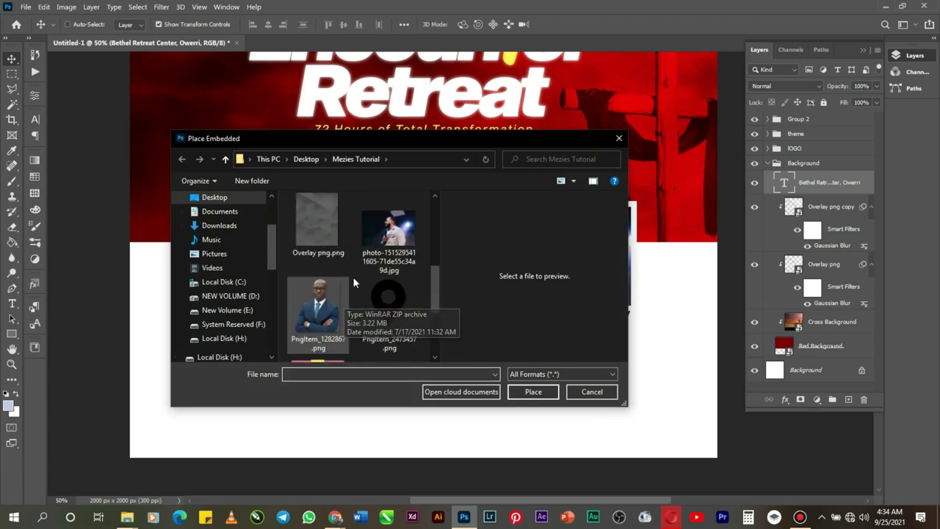
double_click(379, 293)
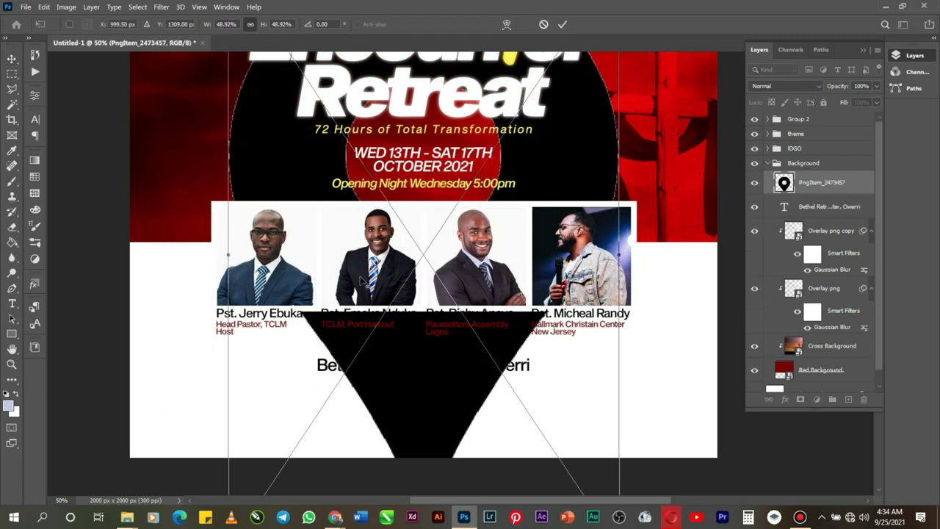
left_click_drag(620, 255, 429, 249)
left_click(562, 24)
Step: Shrink the pin to a tiny icon and position it just left of the Bethel line
left_click_drag(424, 255, 308, 375)
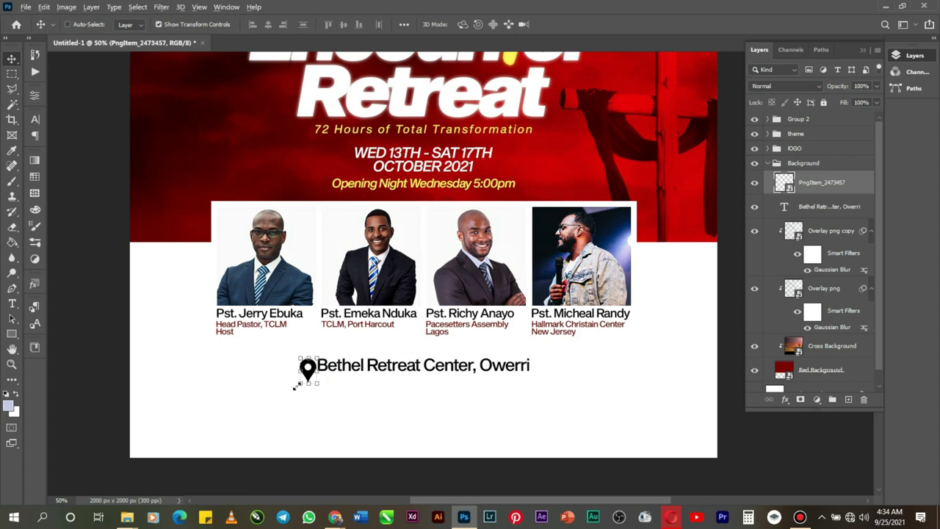
left_click_drag(298, 383, 301, 379)
left_click(12, 365)
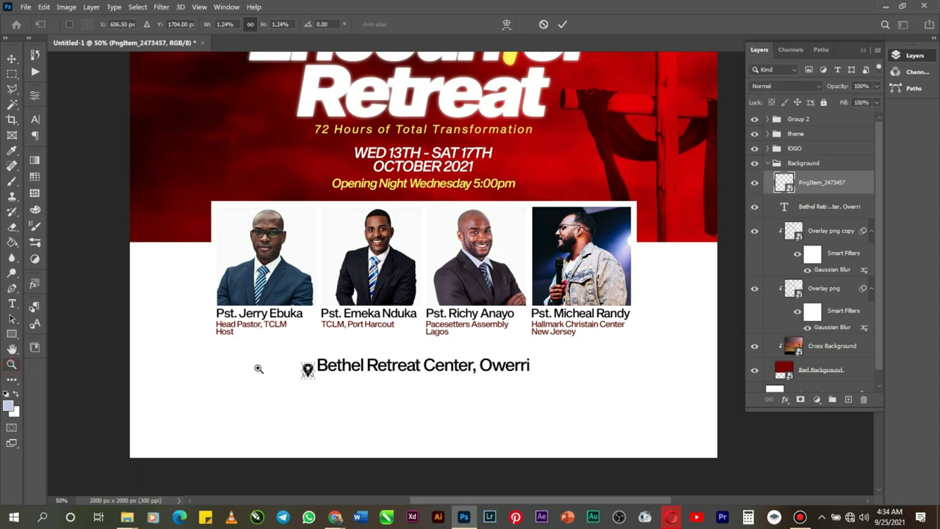
left_click(322, 370)
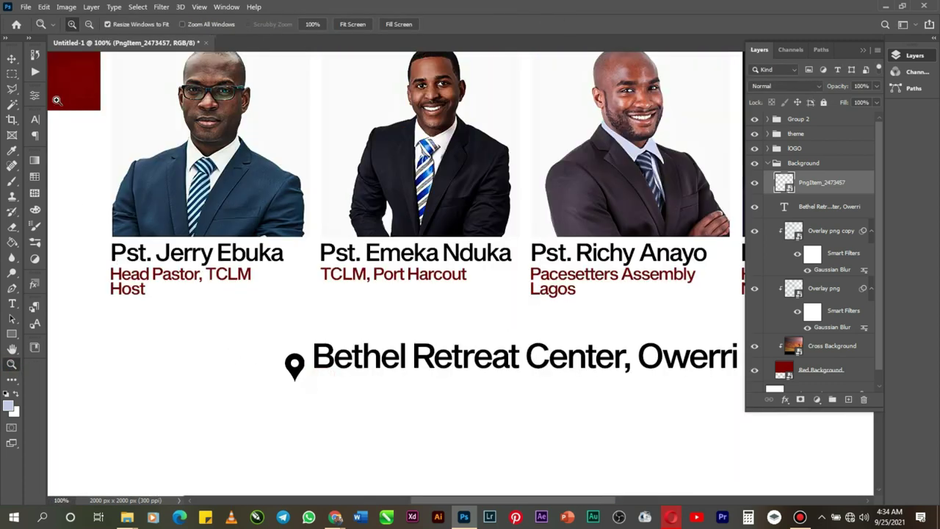
left_click(12, 59)
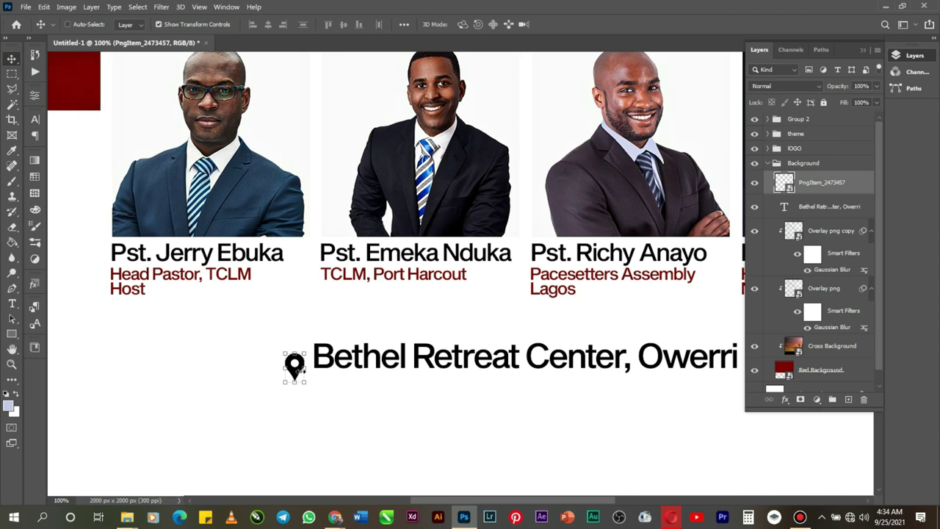
left_click_drag(293, 371, 299, 364)
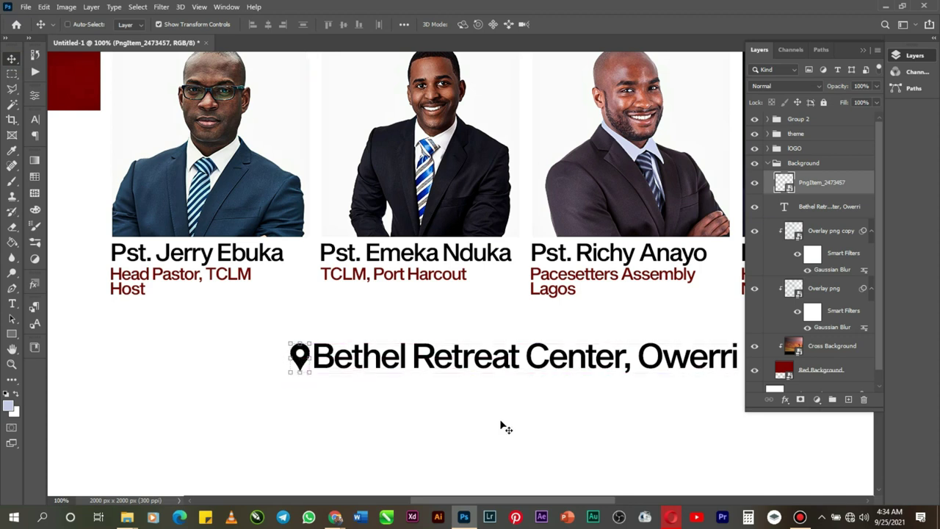
key("Right")
key("Right")
left_click(12, 364)
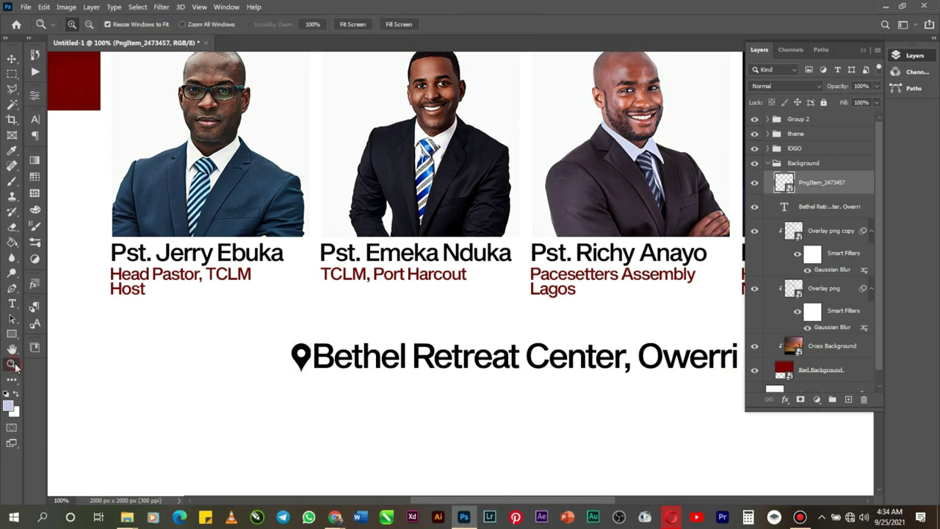
left_click(359, 321, "alt")
left_click(414, 359, "alt")
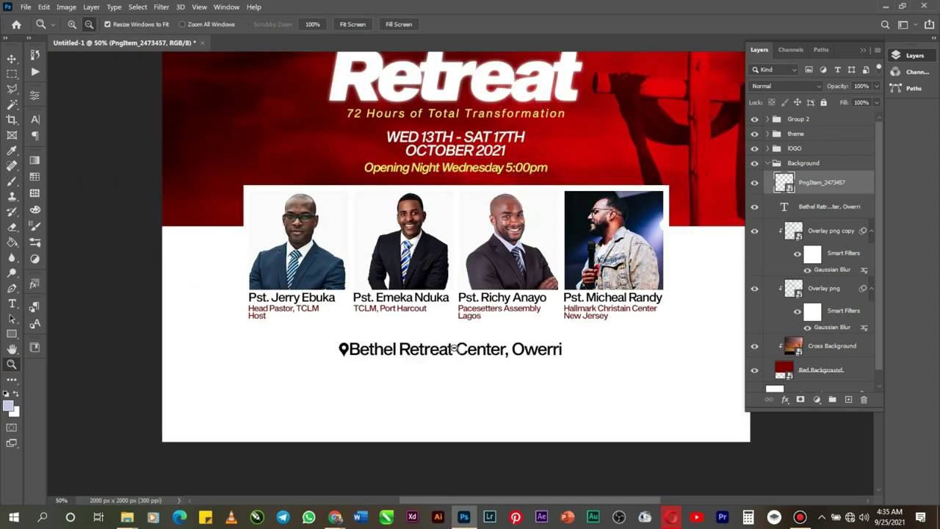
left_click(456, 349, "alt")
left_click(455, 349, "alt")
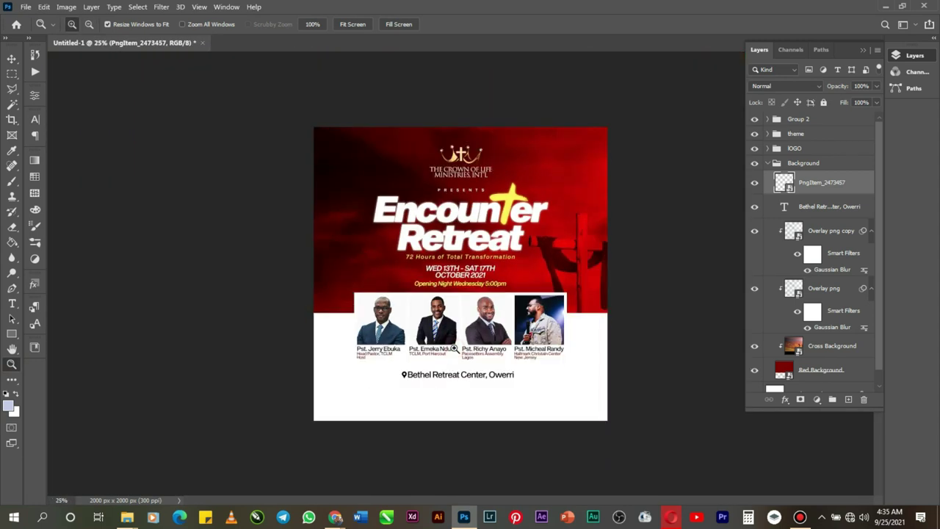
key("v")
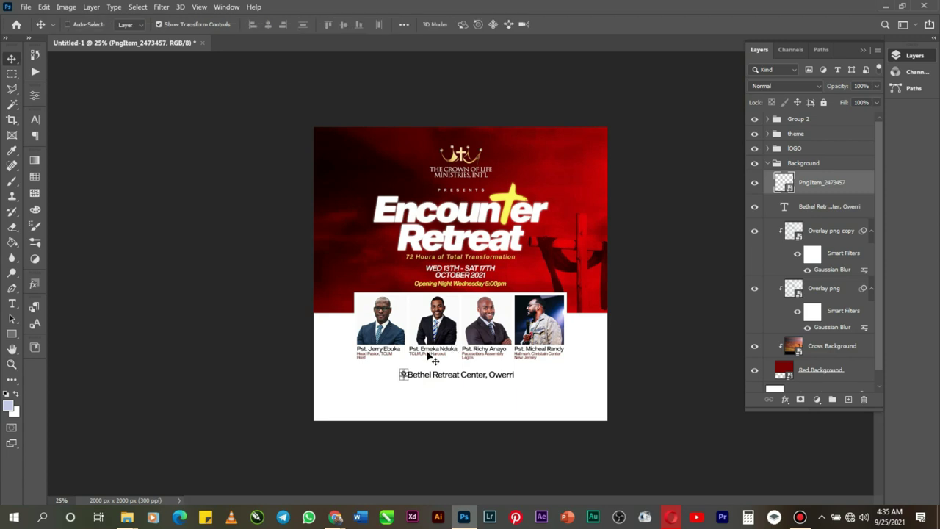
left_click(11, 364)
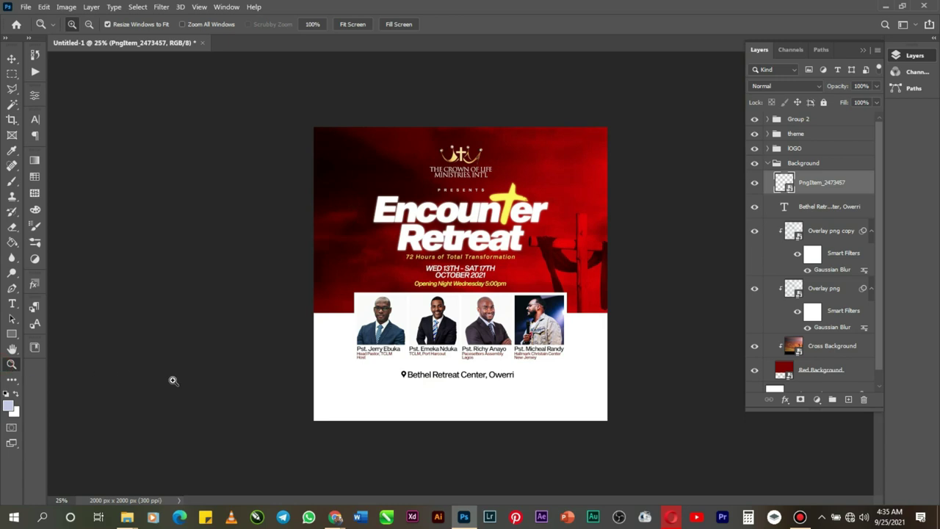
left_click(431, 379)
left_click(448, 392)
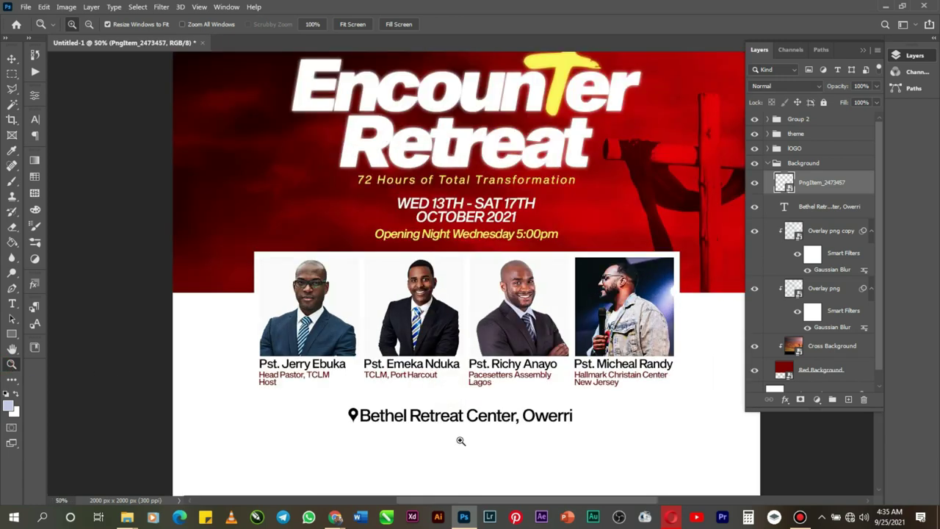
left_click(460, 440)
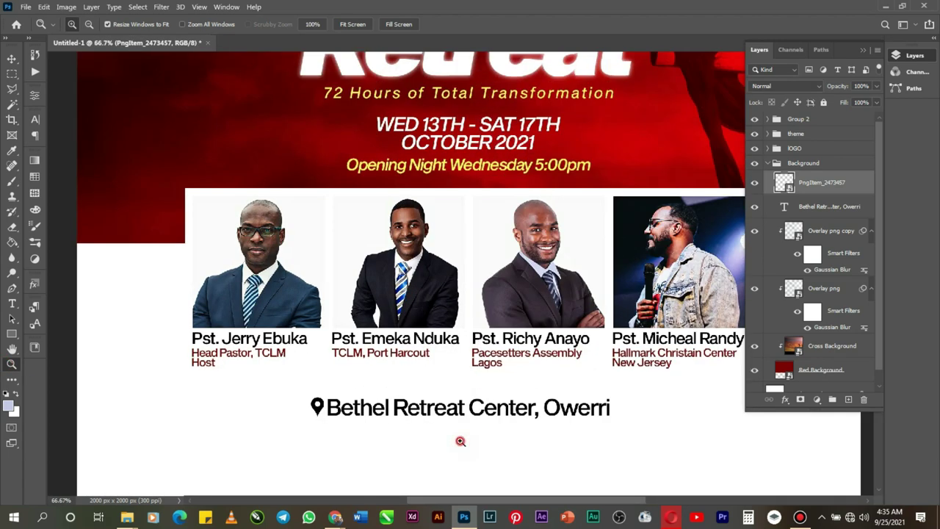
left_click(461, 441)
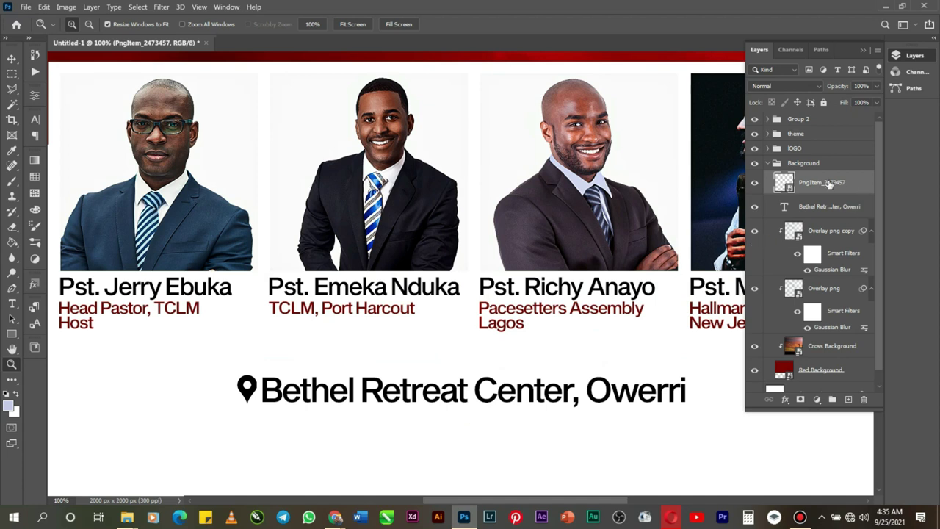
Step: Give the pin layer a Color Overlay of dark red 740000, sampled from the TCLM subtitle
right_click(828, 182)
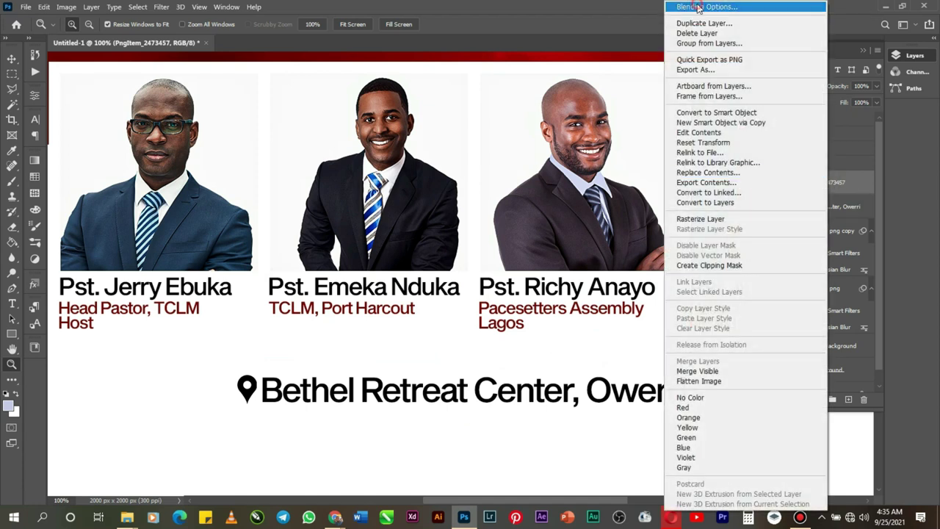
left_click(699, 7)
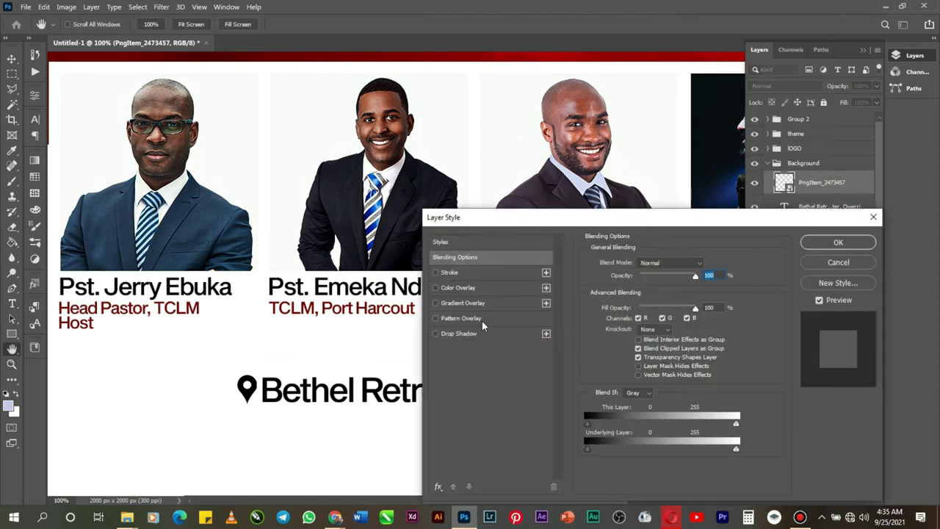
left_click(470, 288)
left_click(707, 266)
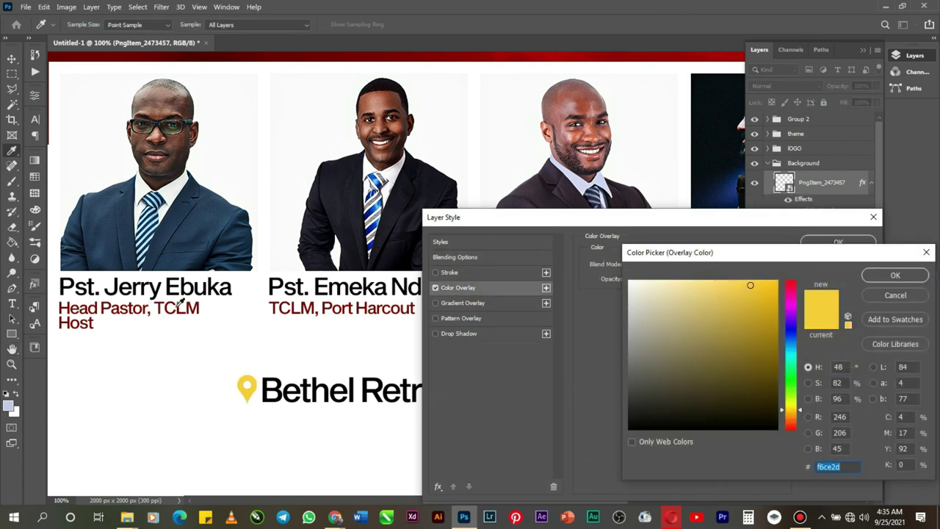
left_click(176, 307)
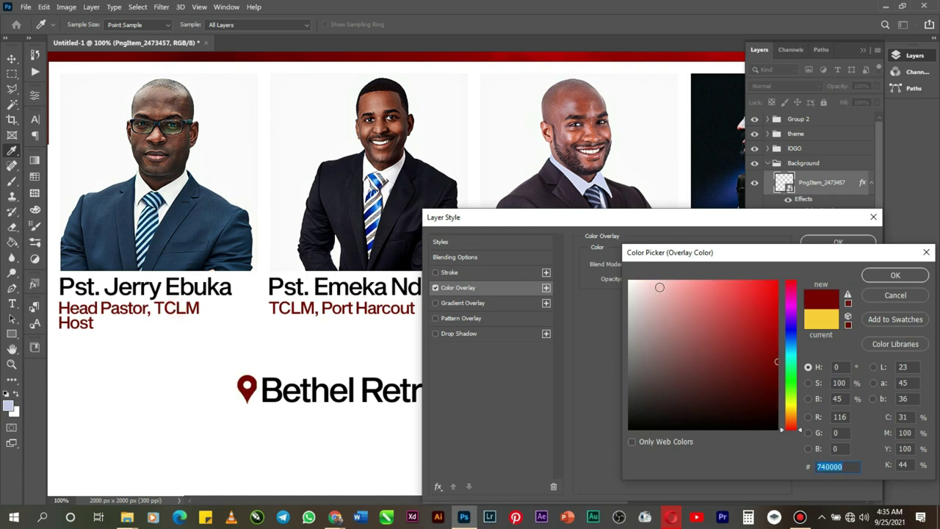
left_click(867, 277)
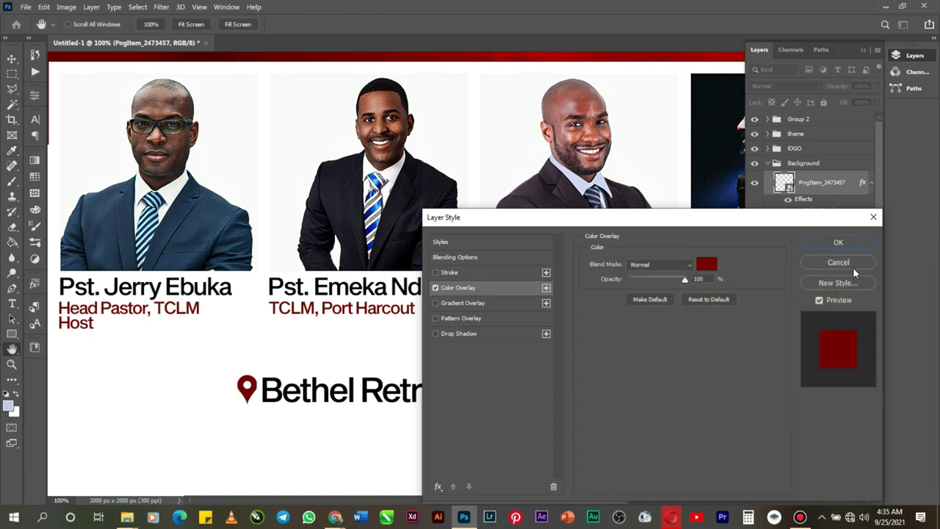
left_click(838, 249)
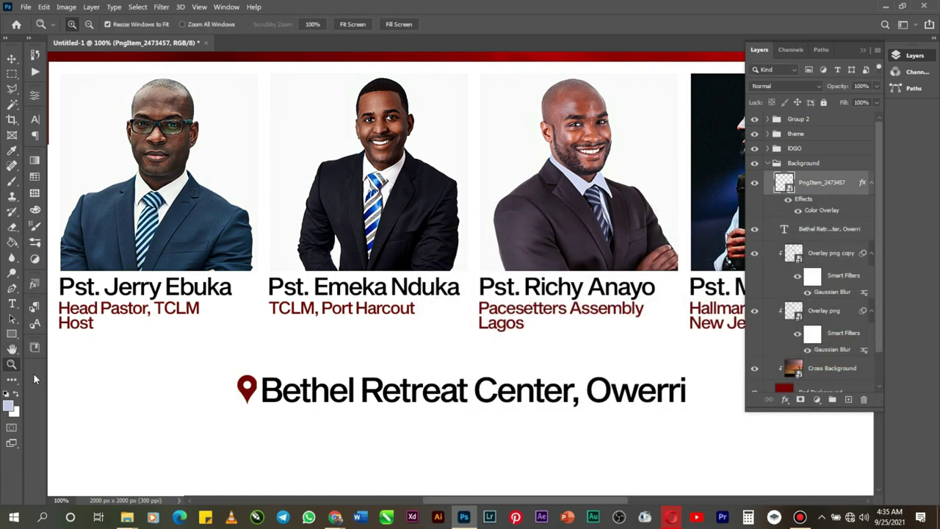
Step: Zoom out and scale the Bethel Retreat Center text up to about 104%
left_click(357, 374, "alt")
left_click(462, 398, "alt")
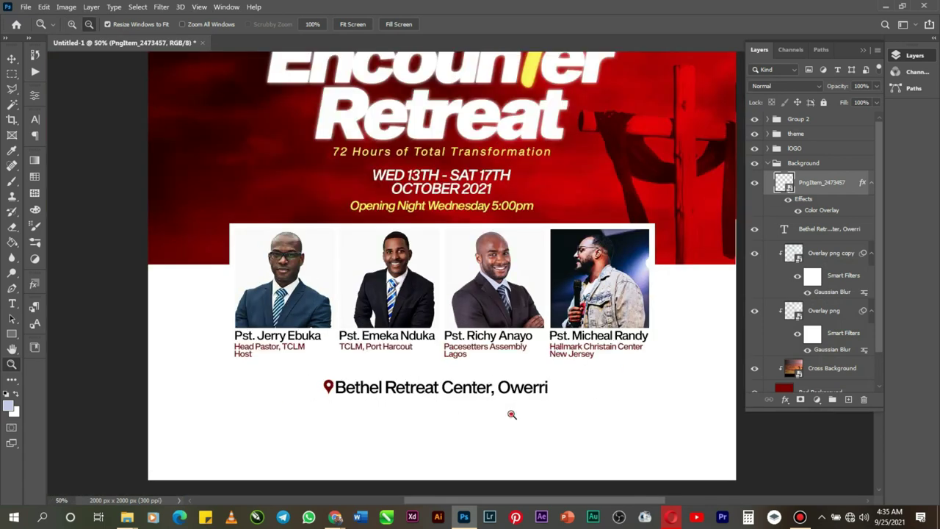
left_click(512, 414, "alt")
left_click(507, 406, "alt")
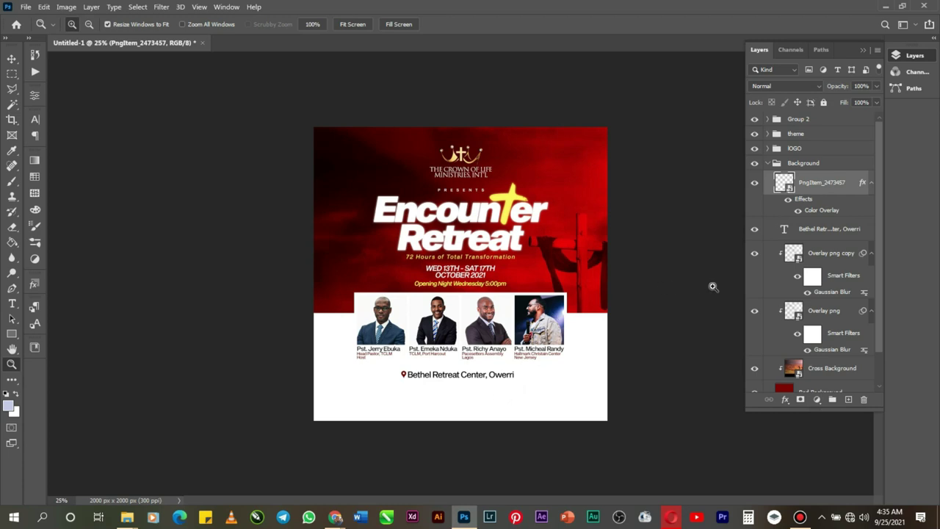
left_click(816, 236)
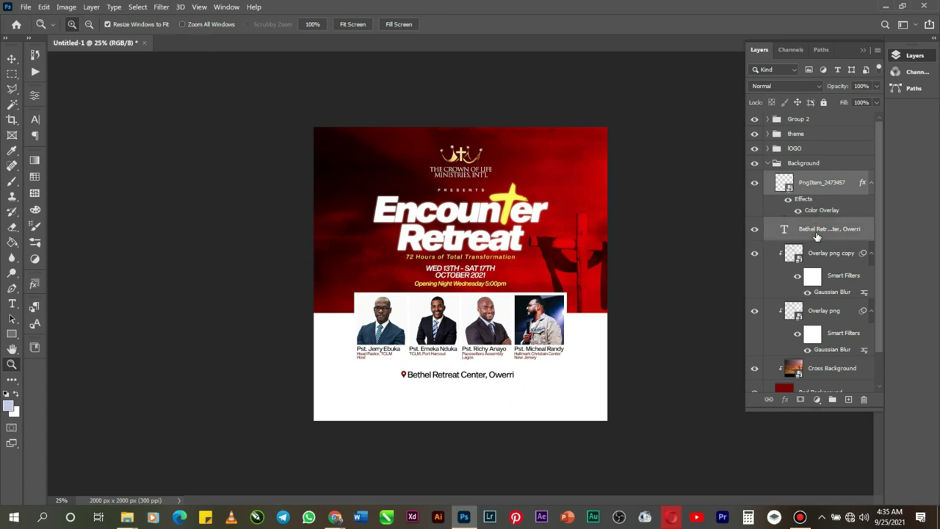
key("ctrl+t")
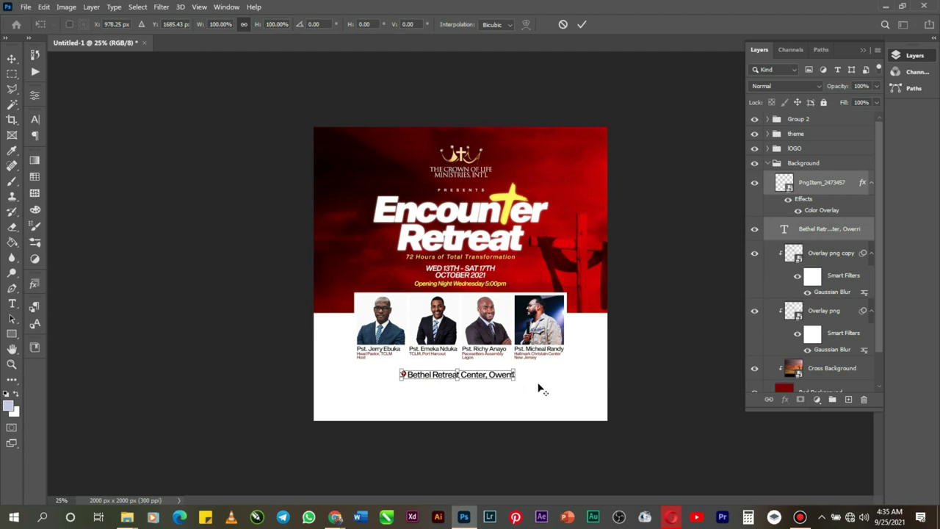
left_click_drag(515, 380, 519, 383)
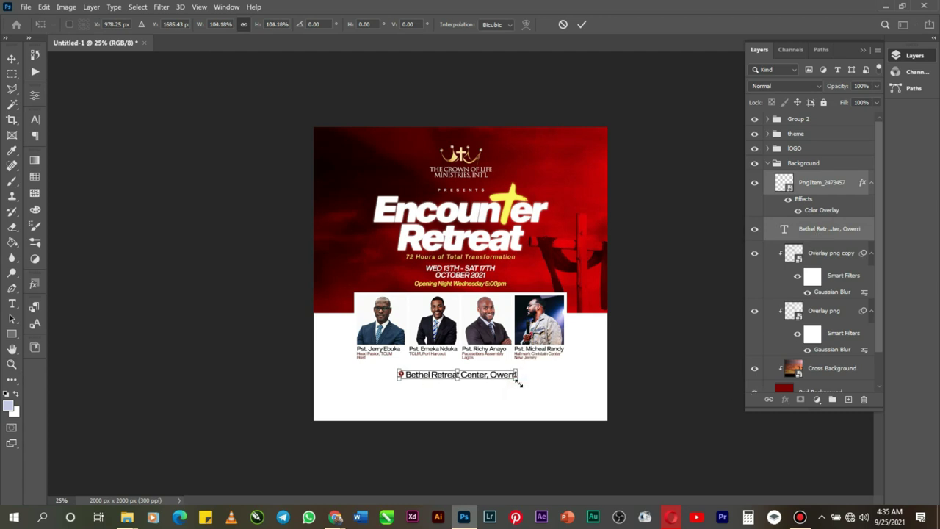
key("Return")
key("z")
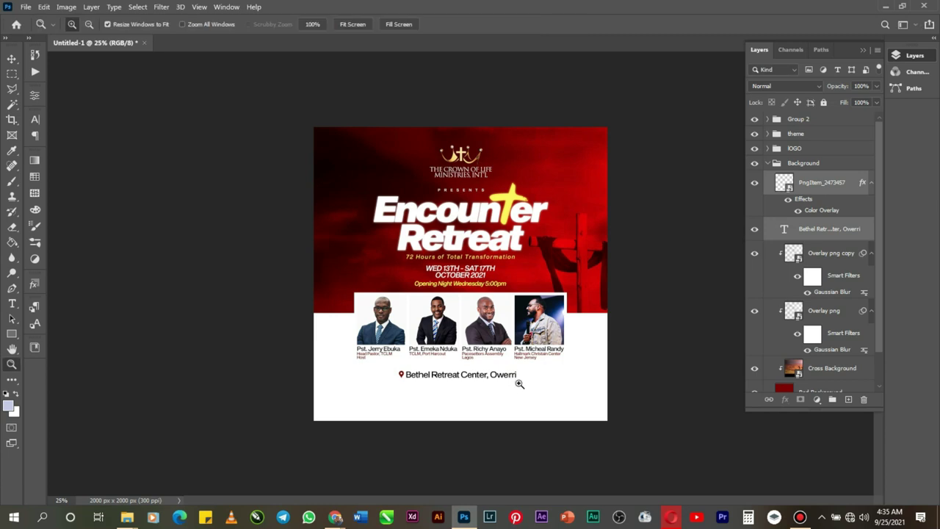
key("v")
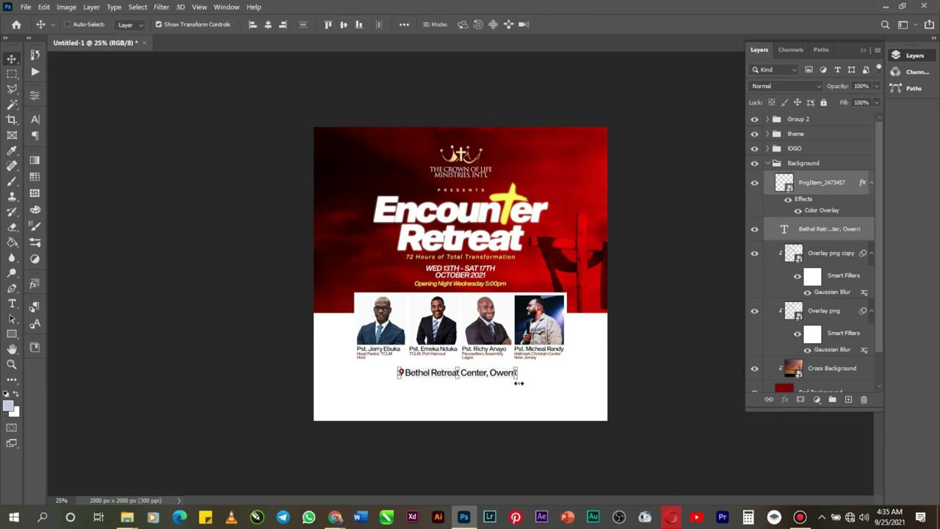
Step: Zoom in near the location line and nudge it up one pixel
left_click(12, 363)
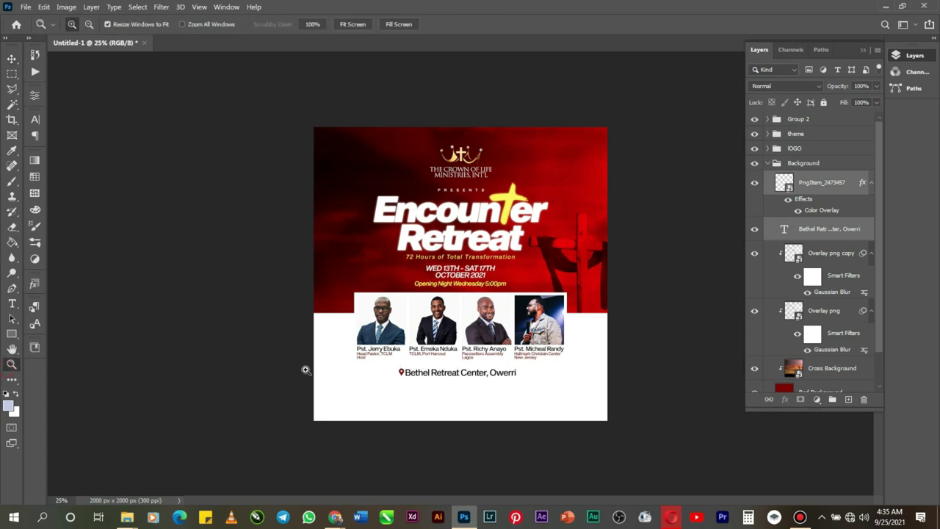
left_click(493, 418)
left_click(500, 435)
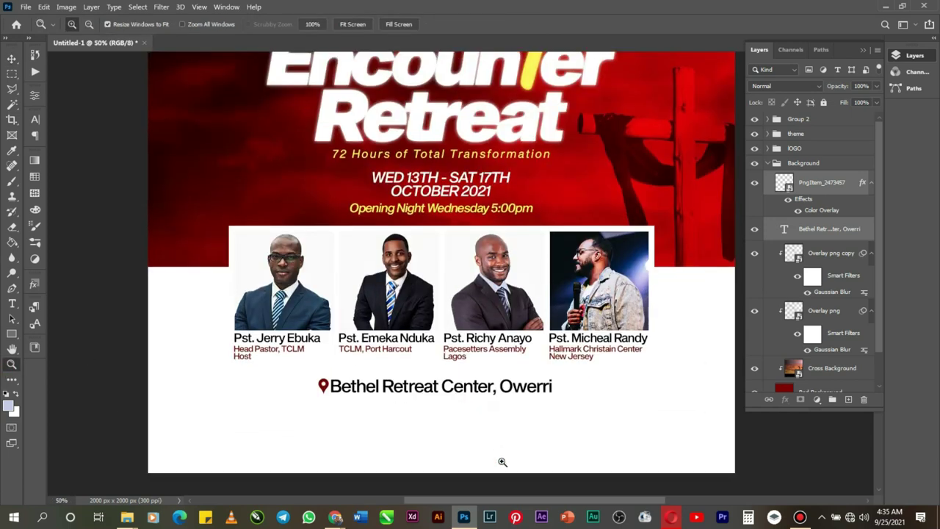
scroll(495, 415, "down", 2)
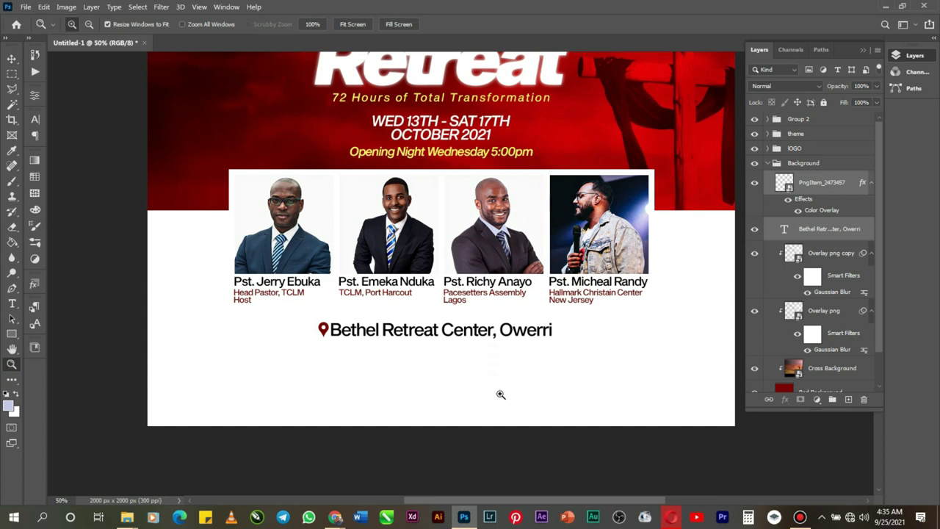
key("v")
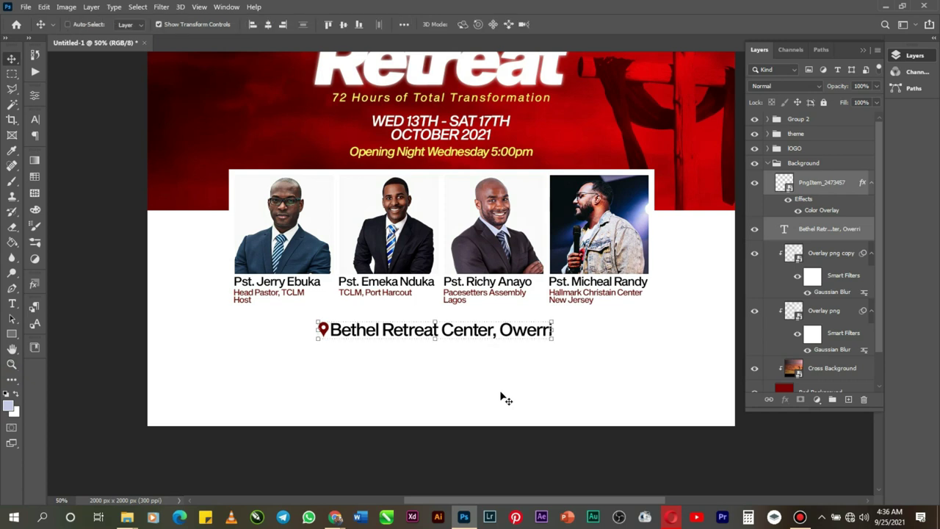
key("Up")
key("Up")
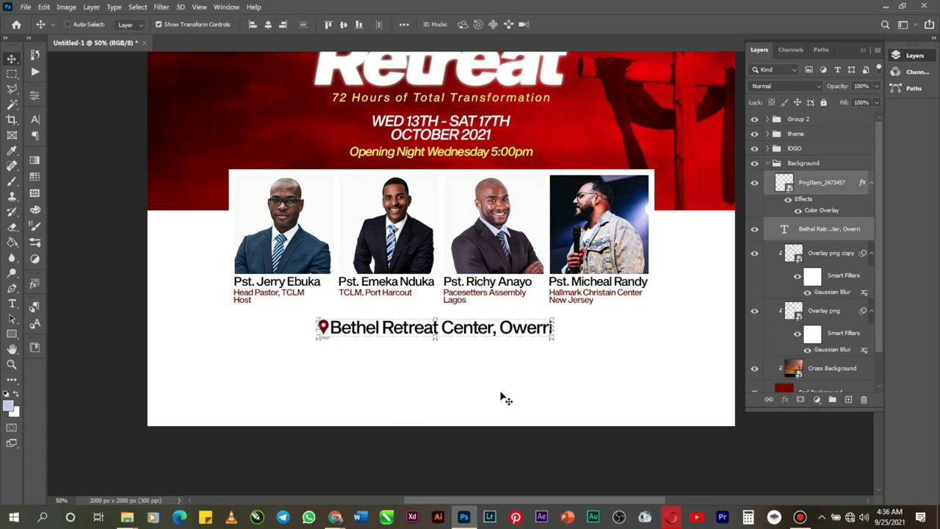
Step: Below the venue, type 'Deliverance from Satanic Oppresions' and 'Spiritual Revival, Personal Transformation' as two lines
left_click(12, 303)
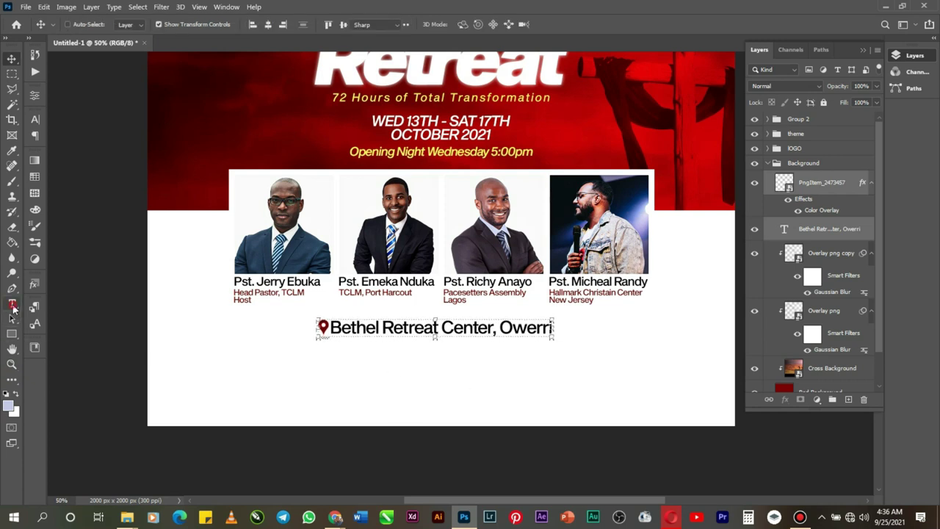
left_click(347, 381)
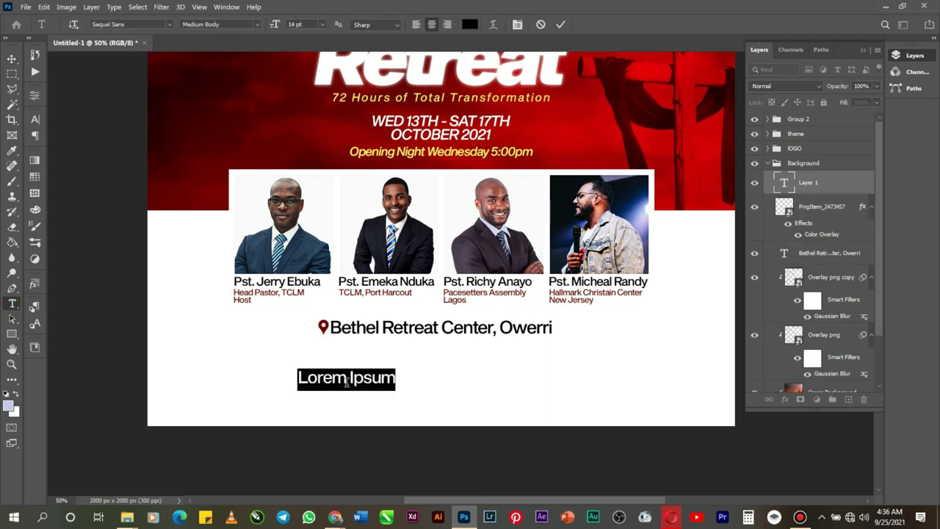
type("Deliverance")
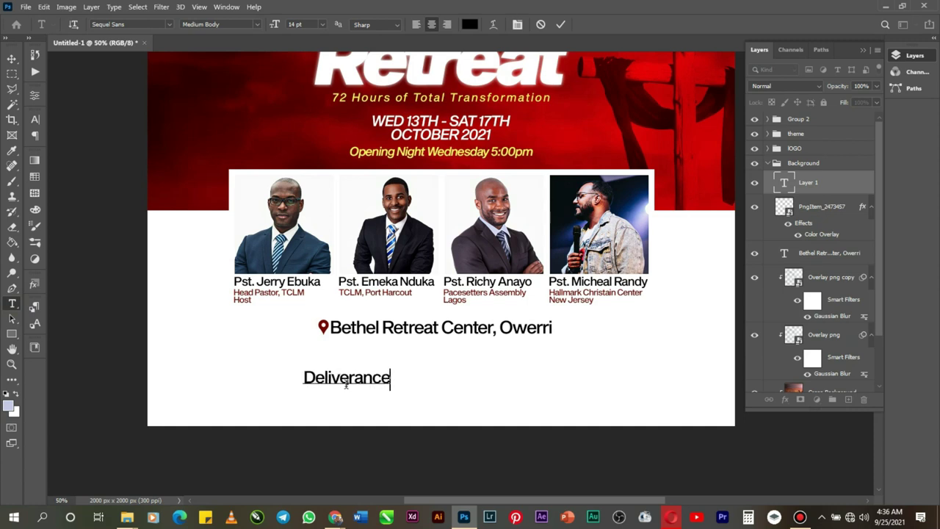
type(" from Sat")
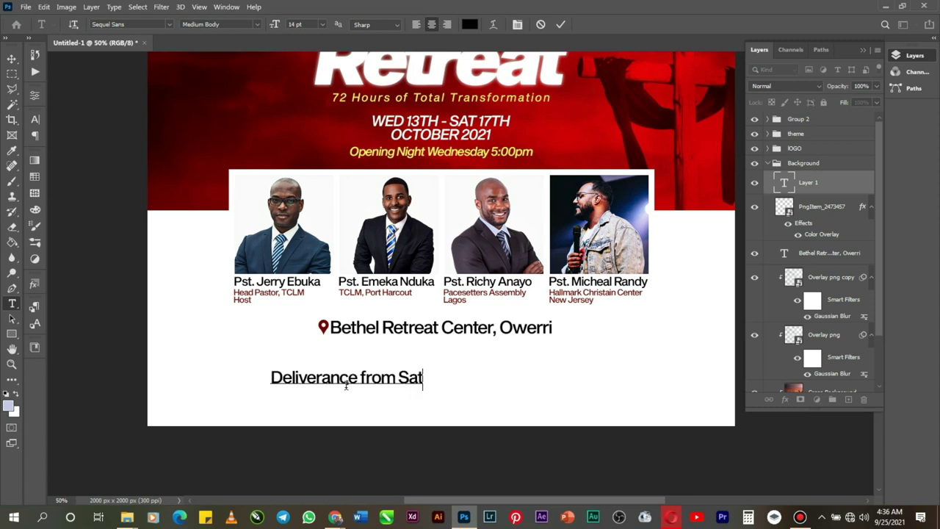
type(" anic ")
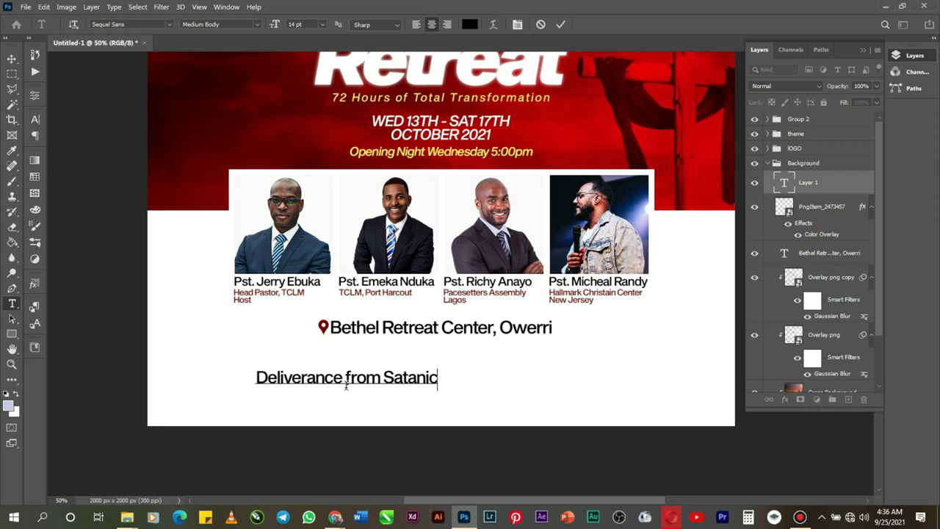
type("Opp")
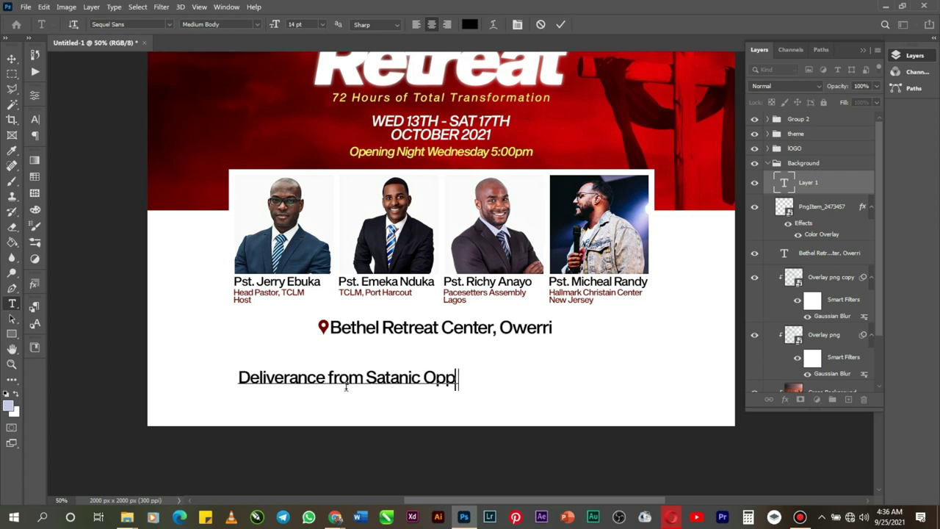
type("rsions")
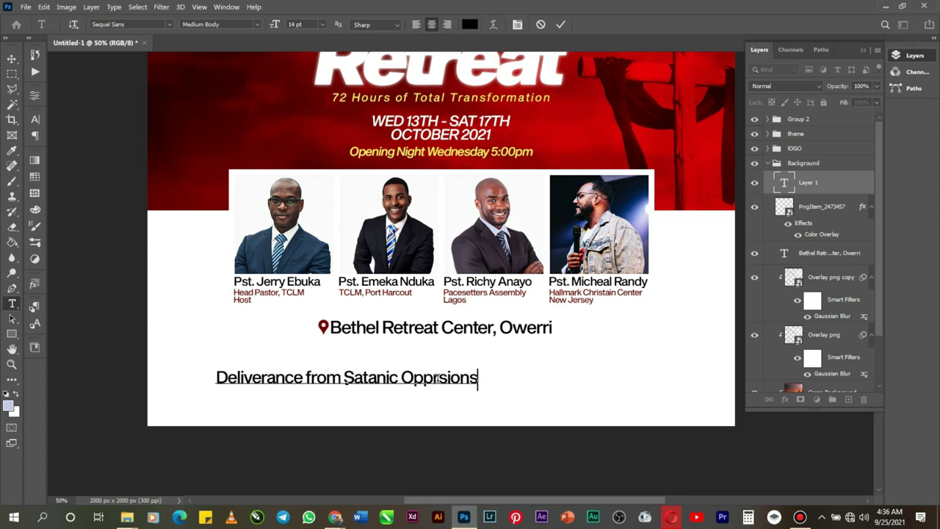
left_click(437, 378)
type("e")
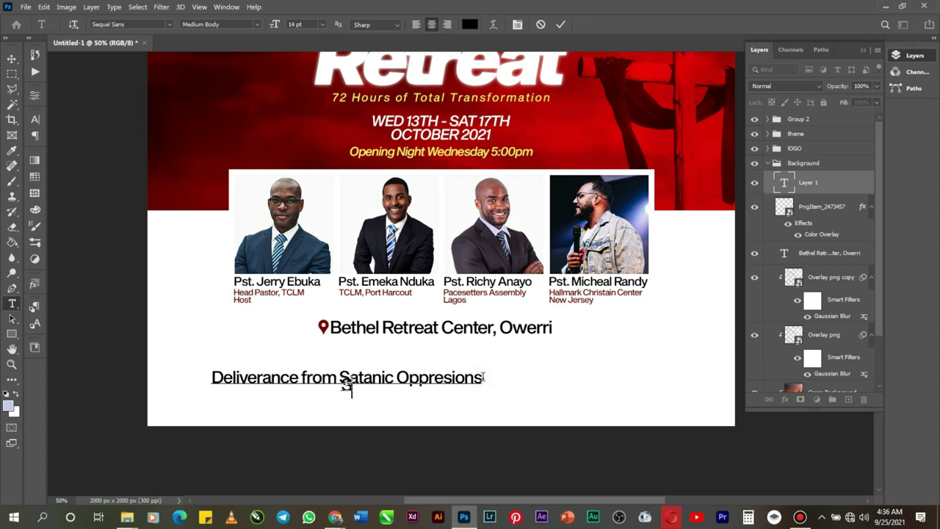
type("Spiritual Revival")
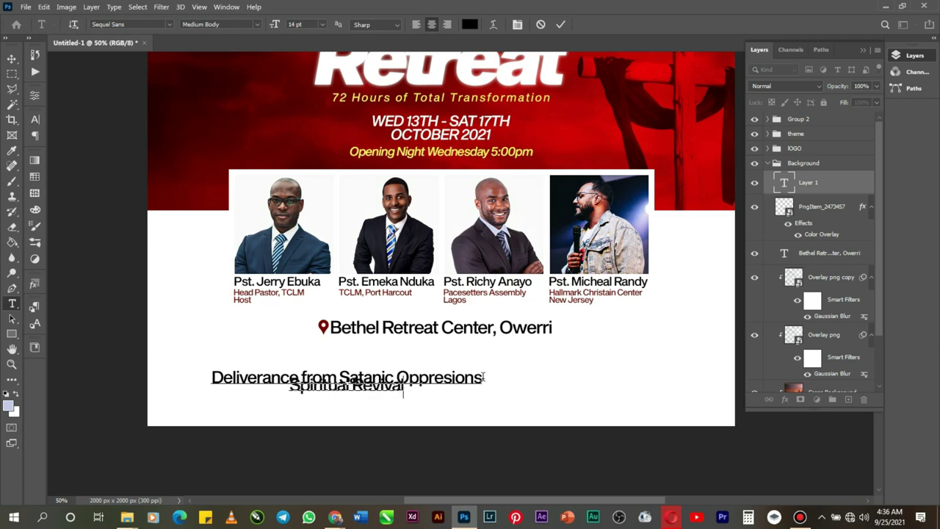
type(", ")
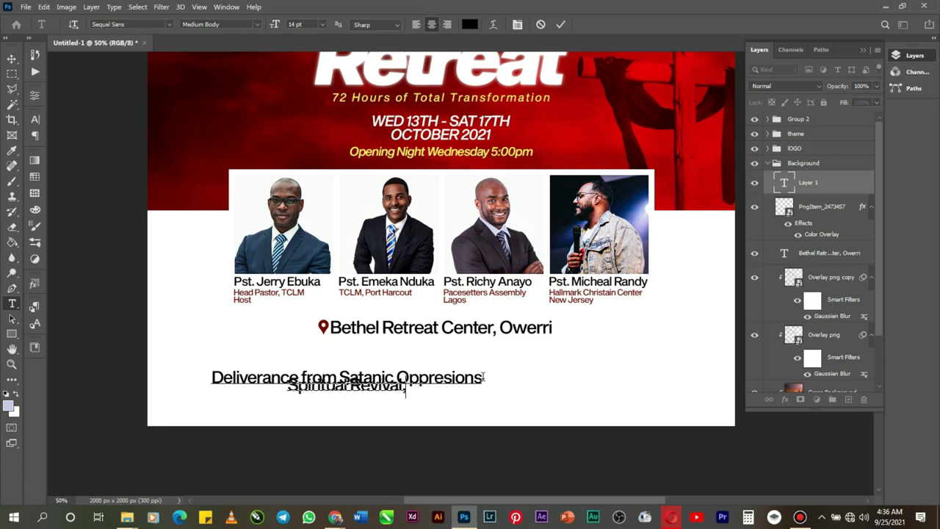
type("P")
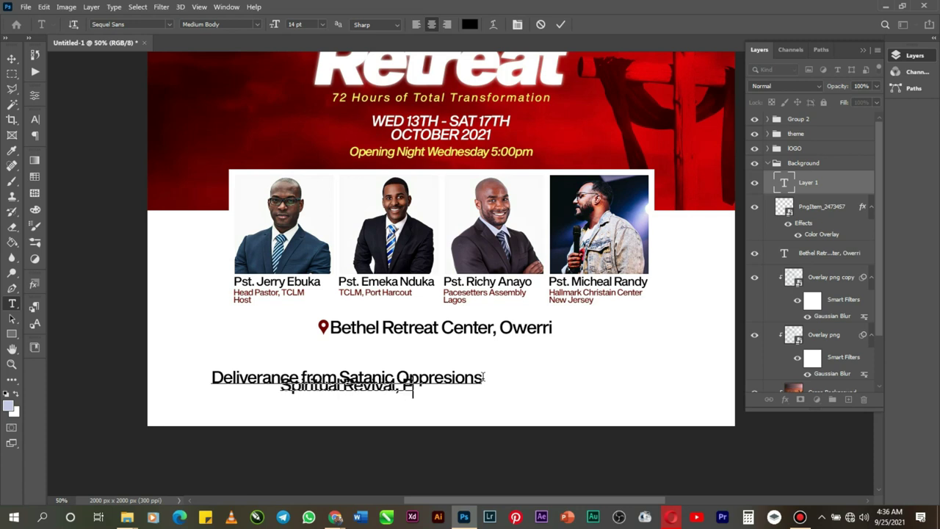
type("ersonal")
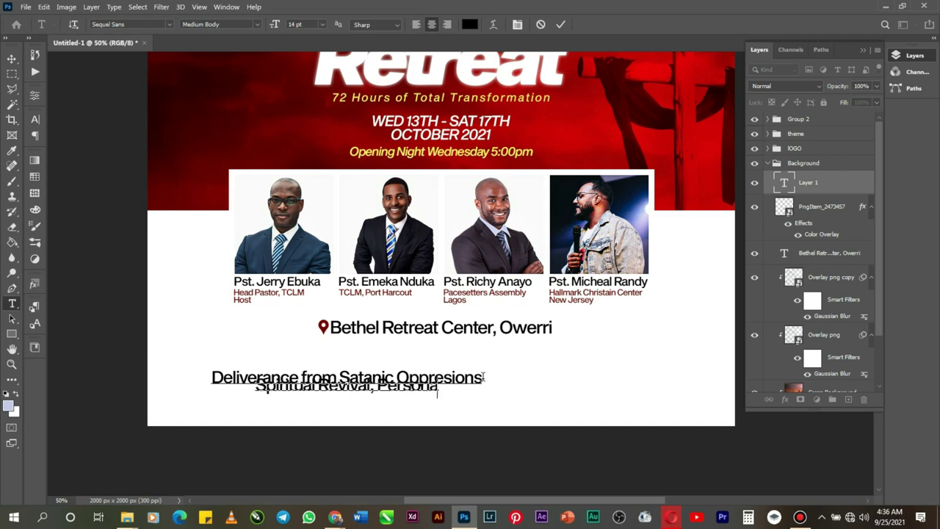
type(" T")
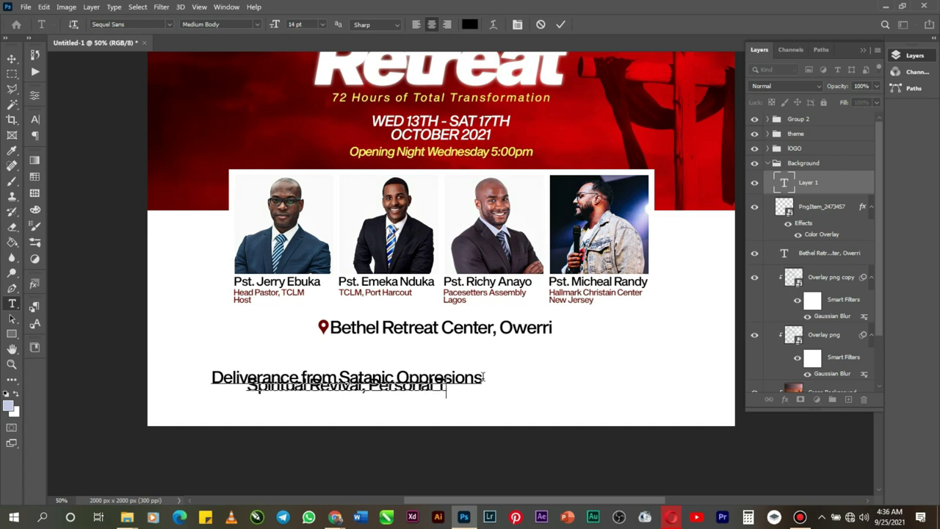
type("rais")
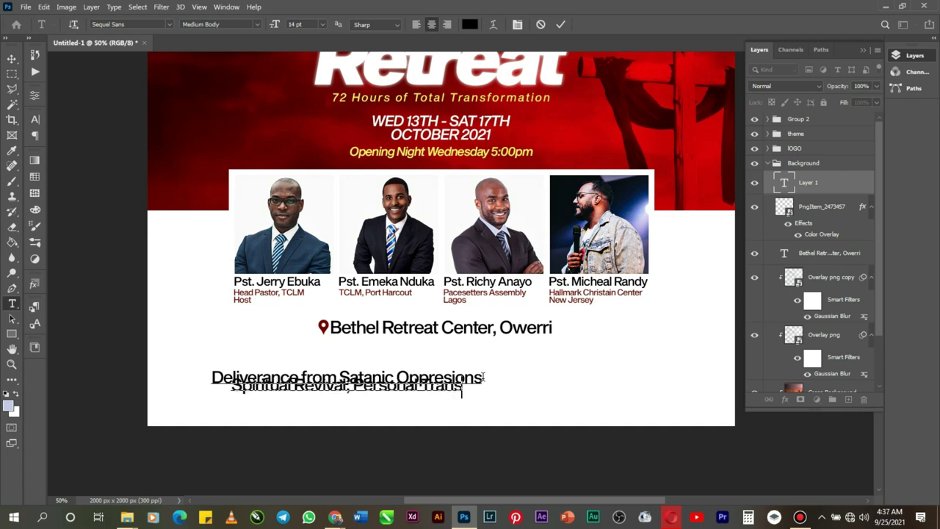
type("form")
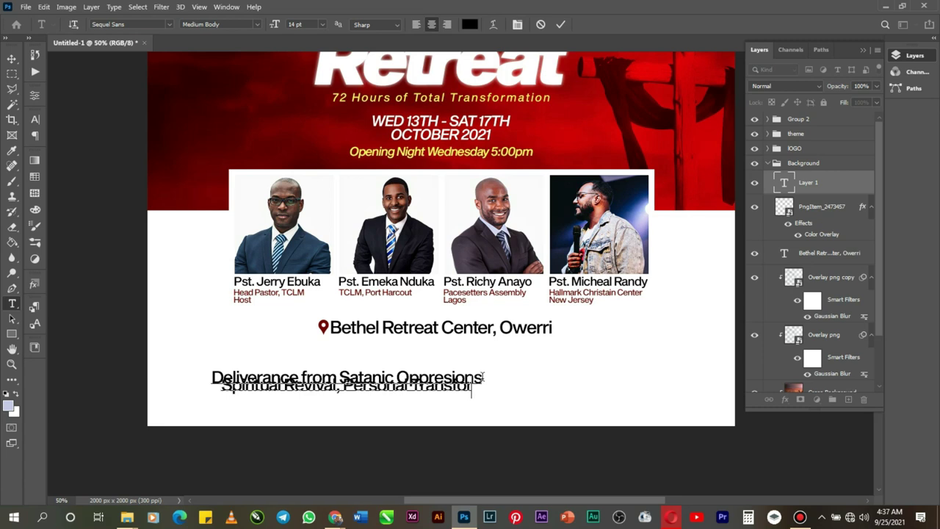
type("atio")
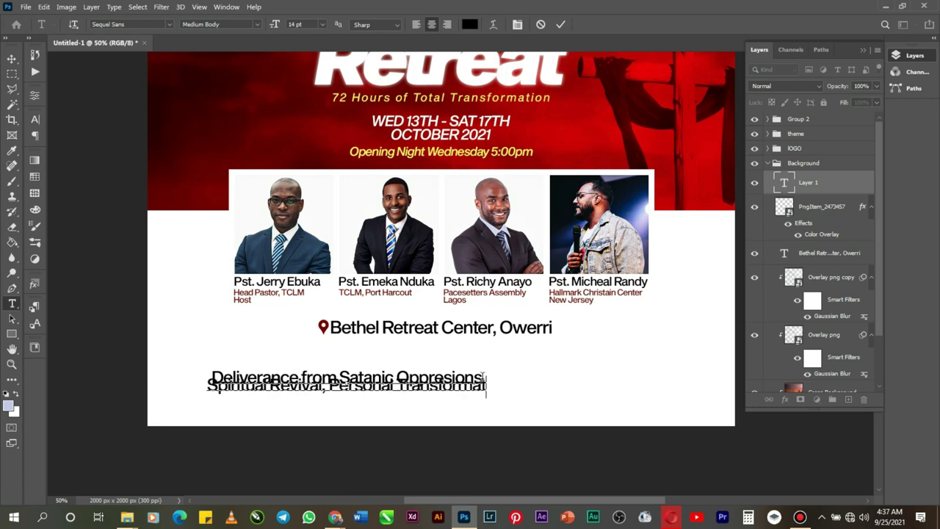
type("n")
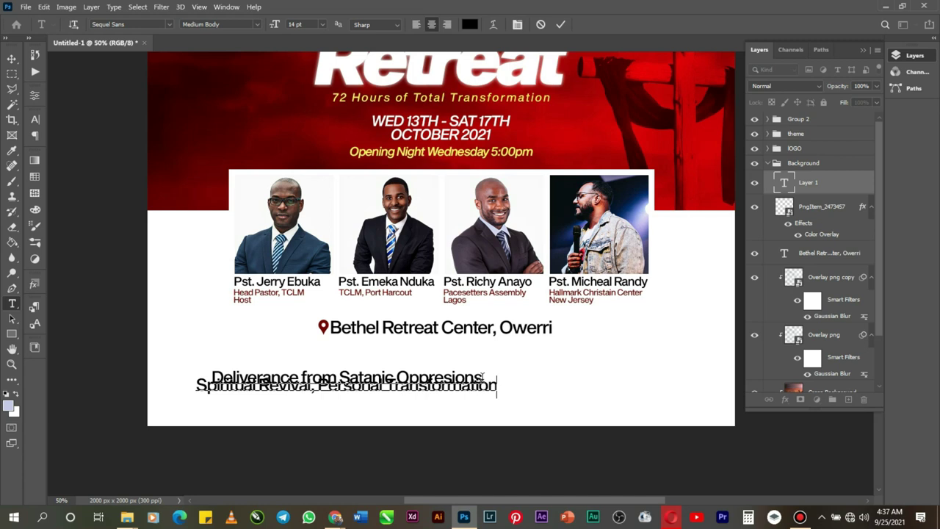
Step: Set all the theme text to 10 pt with 10 pt leading and commit it
right_click(457, 377)
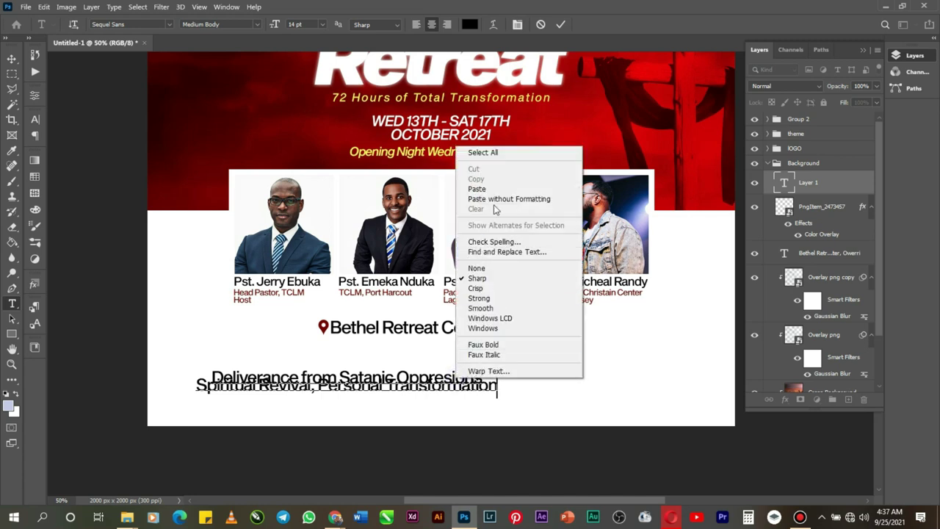
left_click(502, 153)
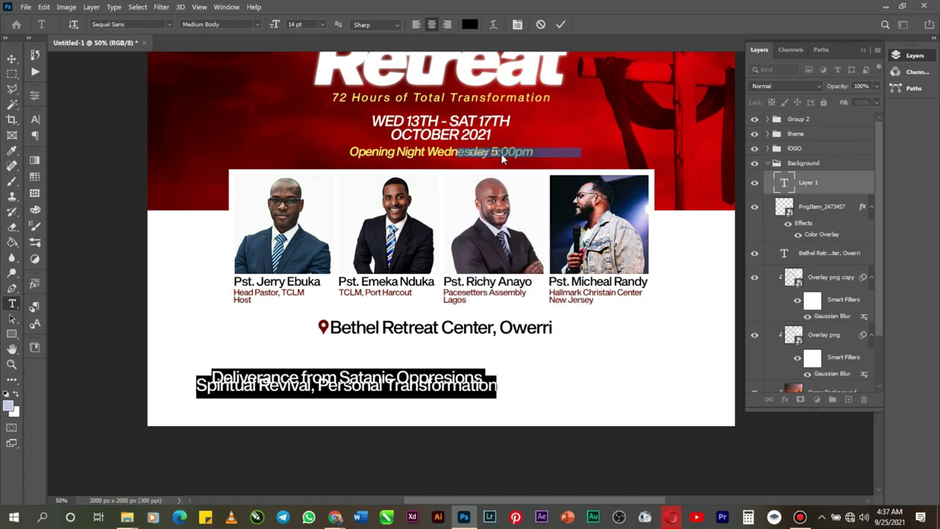
left_click(321, 24)
left_click(314, 76)
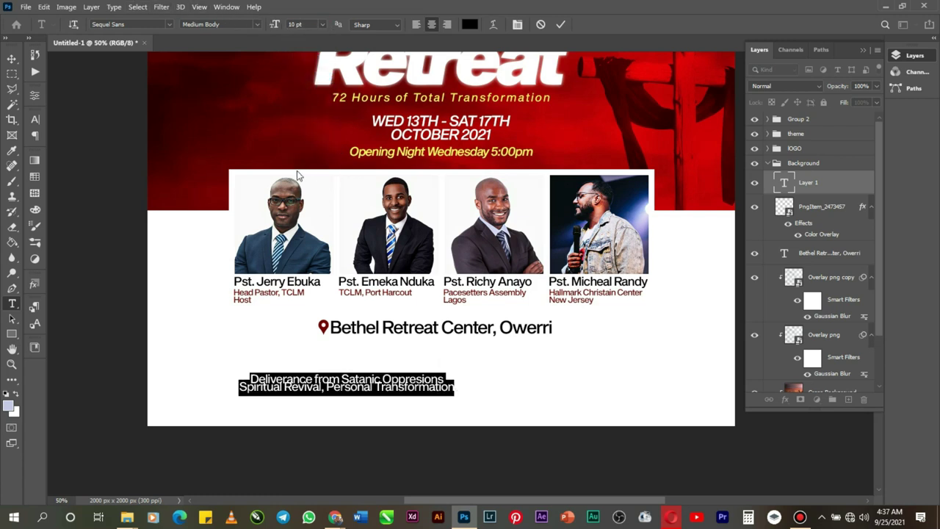
left_click(522, 26)
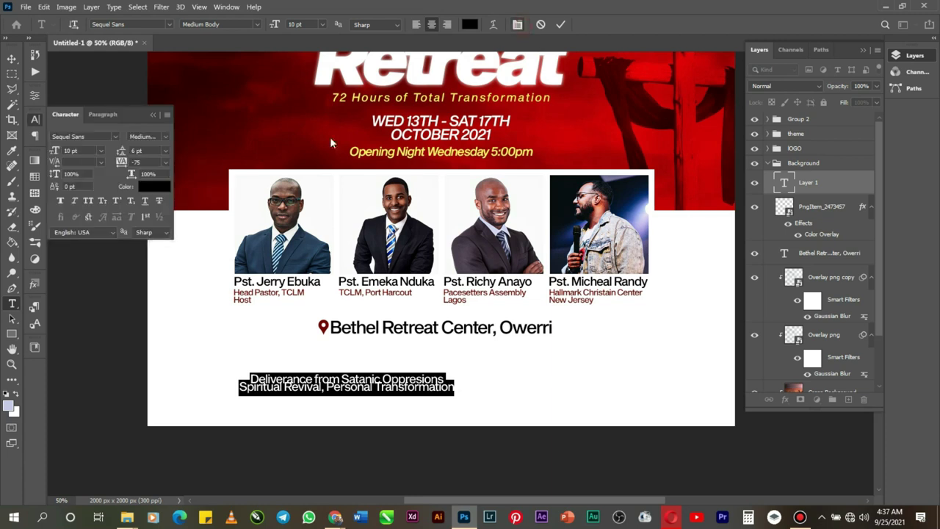
left_click(169, 151)
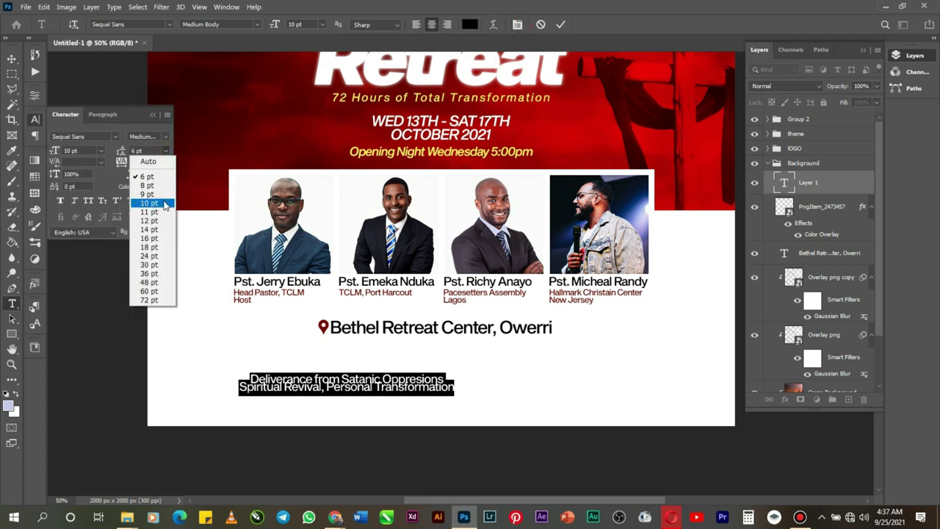
left_click(164, 204)
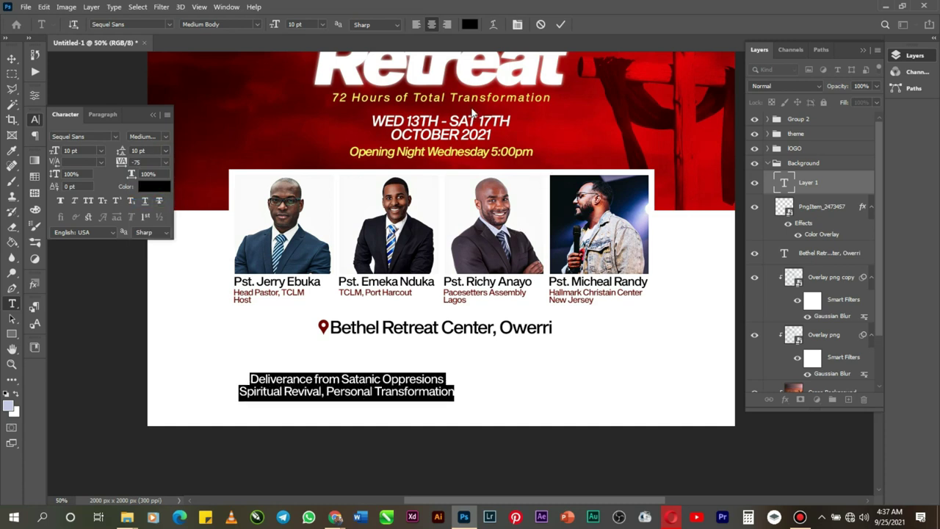
left_click(559, 25)
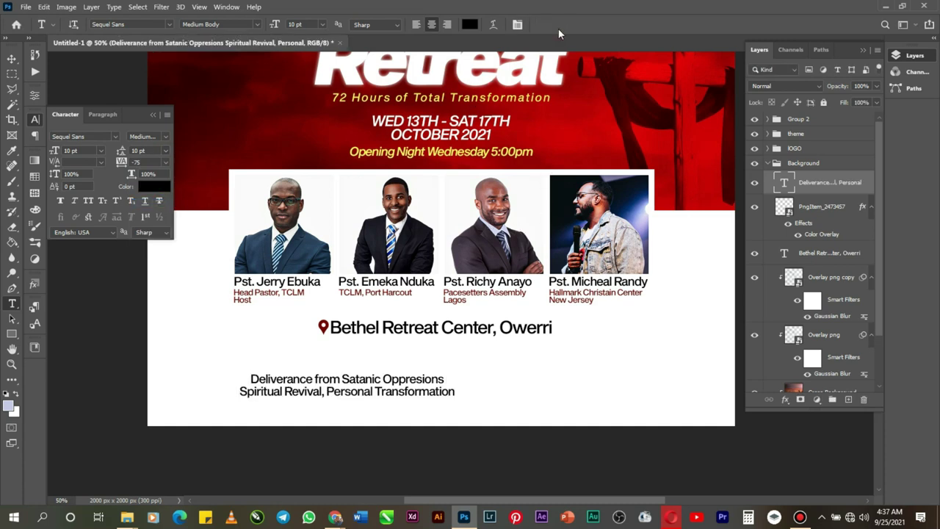
Step: Centre the theme text horizontally and nudge it up snugly under the Bethel line
key("ctrl+a")
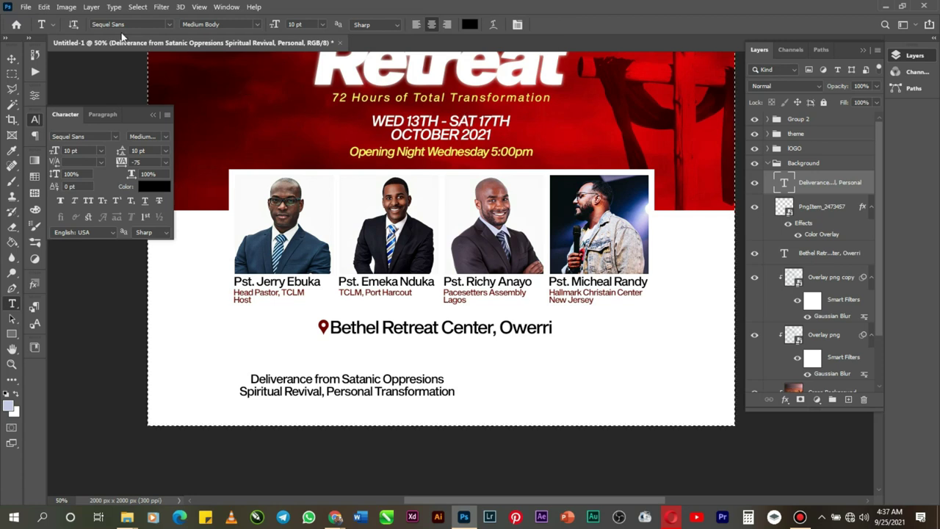
left_click(11, 58)
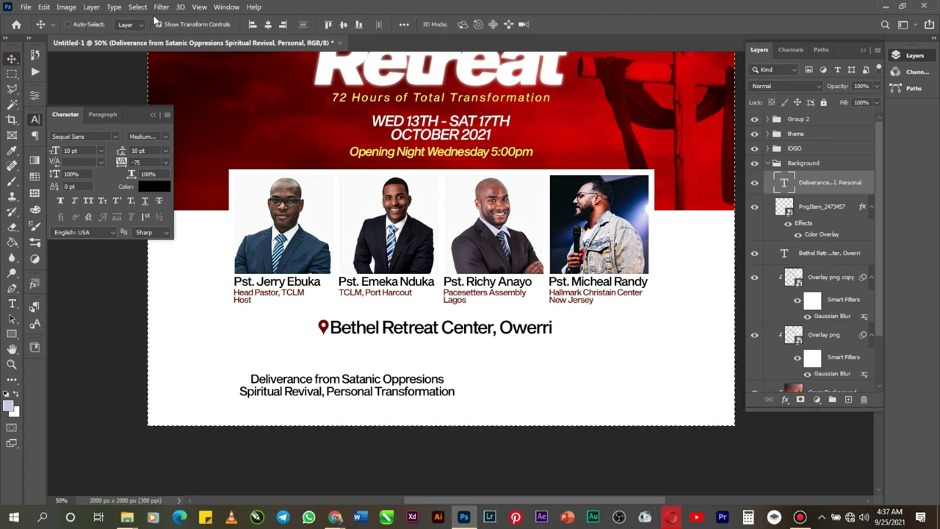
left_click(268, 24)
key("ctrl+d")
key("Up")
key("Up")
key("Up")
key("Up")
key("Up")
key("Up")
key("Up")
key("Up")
key("Up")
key("Up")
key("Up")
key("Up")
key("Up")
key("Up")
key("Up")
key("Up")
key("Up")
key("Up")
key("Up")
key("Up")
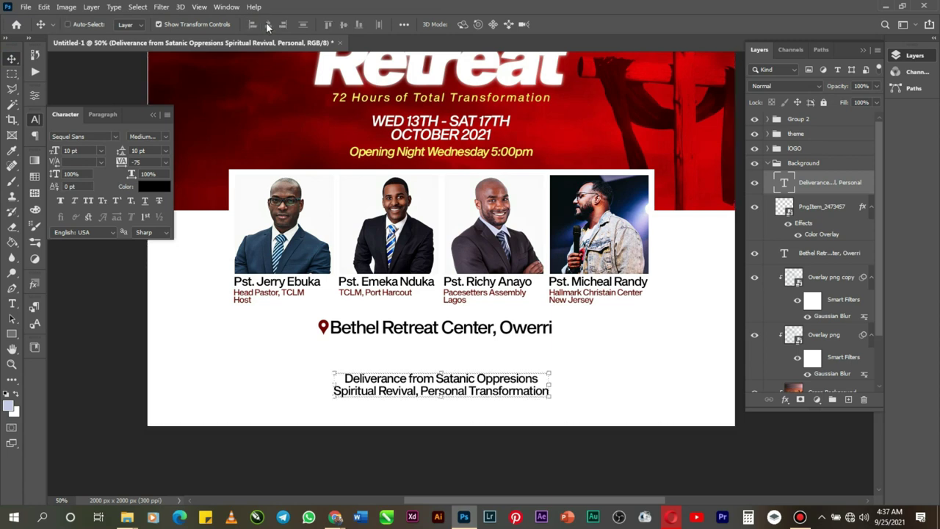
key("Up")
key("Up")
key("Up")
key("Up")
key("Up")
key("Up")
key("Up")
key("Up")
key("Up")
key("Up")
key("Up")
key("Up")
key("Up")
key("Up")
key("Up")
key("Up")
key("Up")
key("Up")
key("Up")
key("Up")
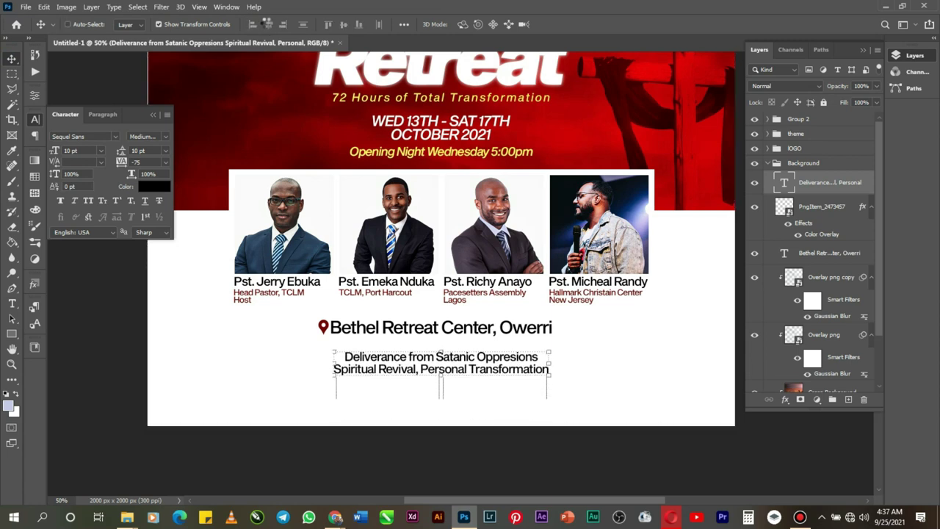
key("Down")
key("Down")
key("Down")
key("Down")
key("Down")
key("Down")
key("Down")
key("Down")
key("Down")
key("Down")
key("Down")
key("Down")
key("Down")
key("Down")
key("Down")
key("Down")
key("Down")
key("Down")
key("Down")
key("Down")
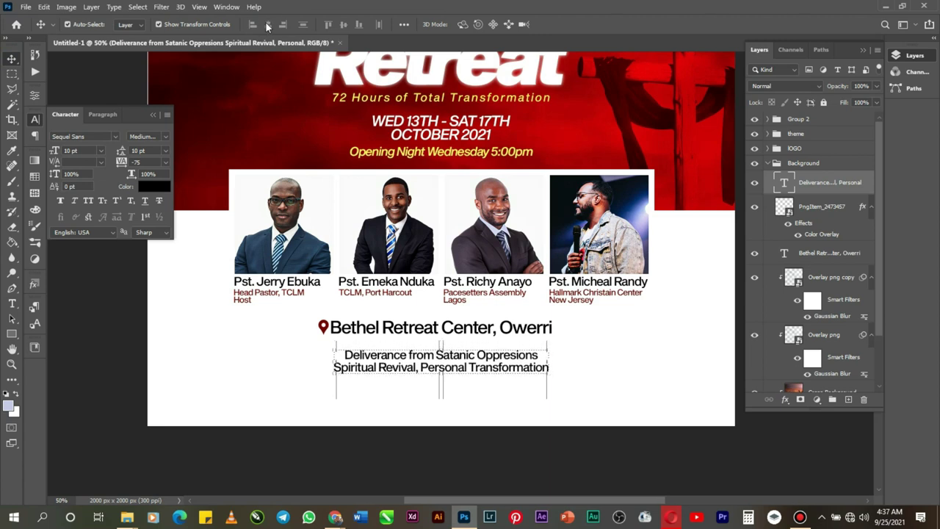
key("ctrl+a")
Step: Group the pin and Bethel text layers, centre them, and move the group to the top
left_click(819, 254)
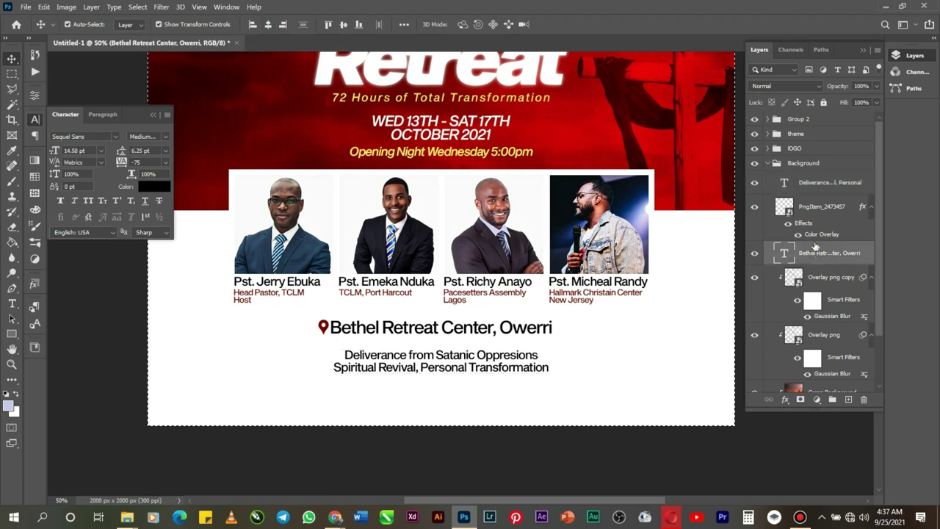
left_click(809, 210, "ctrl")
key("ctrl+g")
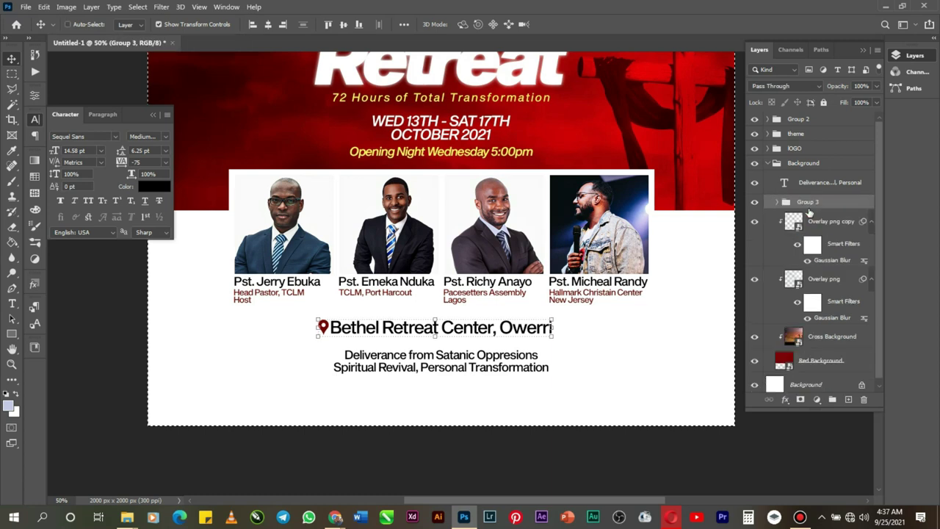
left_click(268, 25)
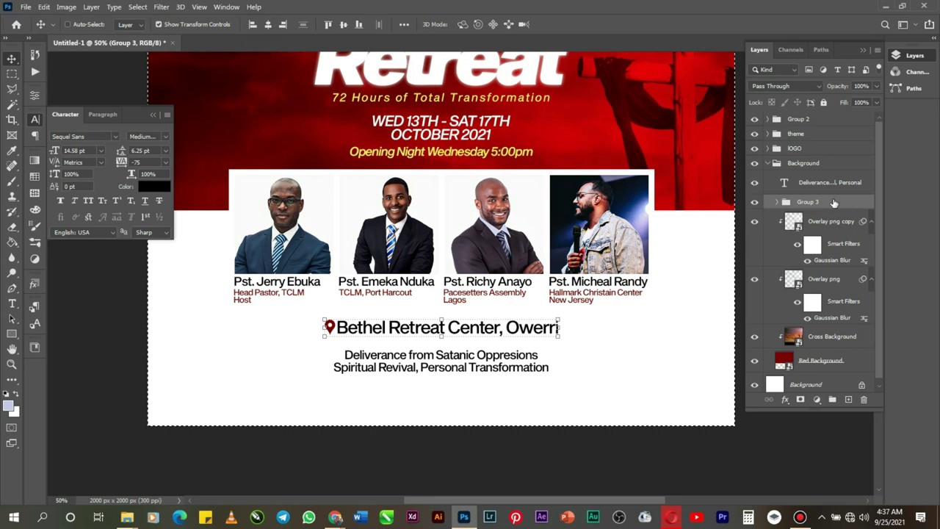
left_click_drag(807, 122, 805, 111)
Step: Rename the speaker group 'ministers' and the new group 'location'
left_click(792, 134)
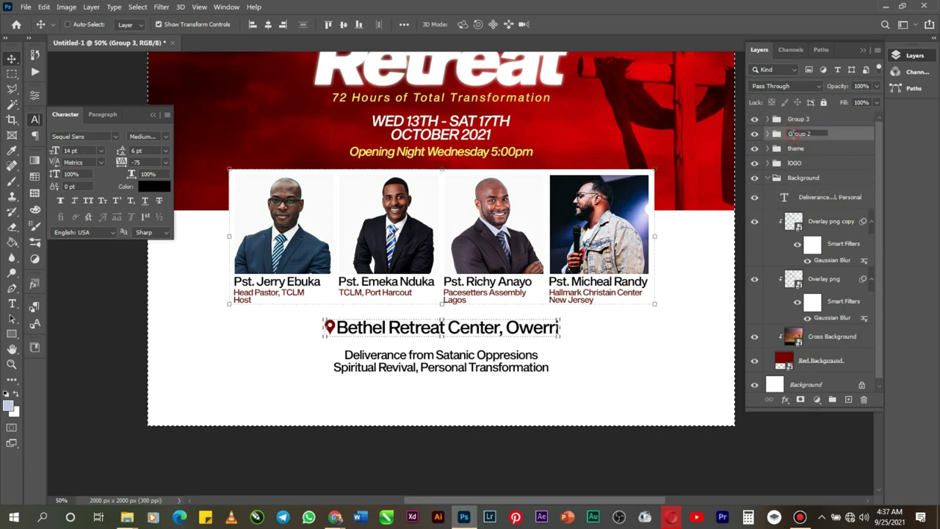
type("mini")
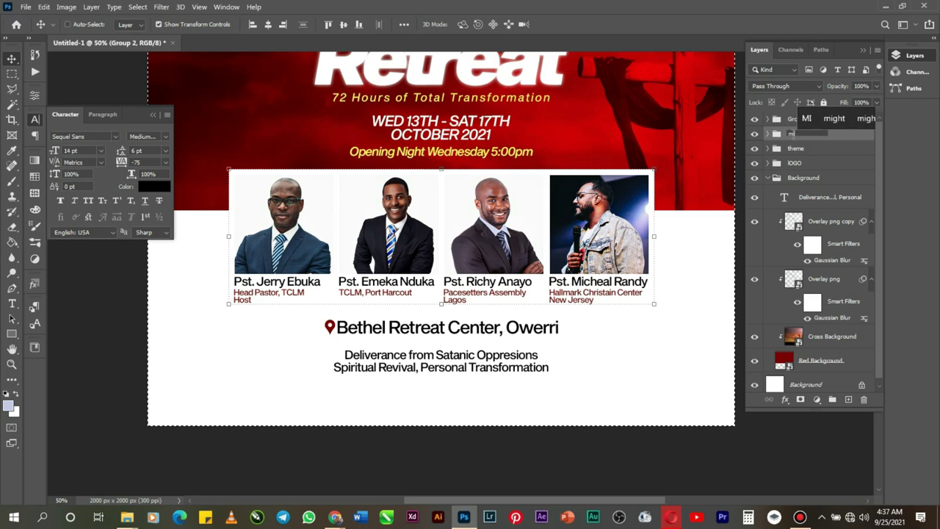
type("sters")
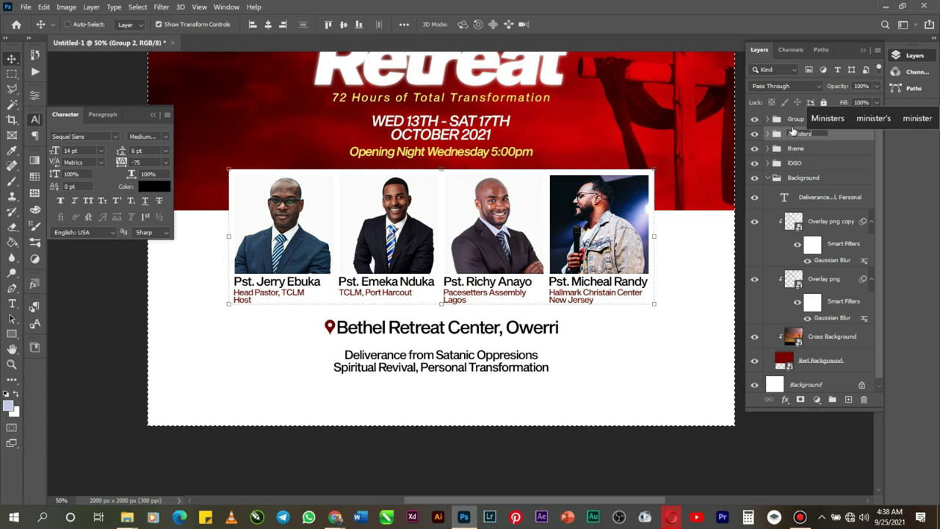
double_click(794, 120)
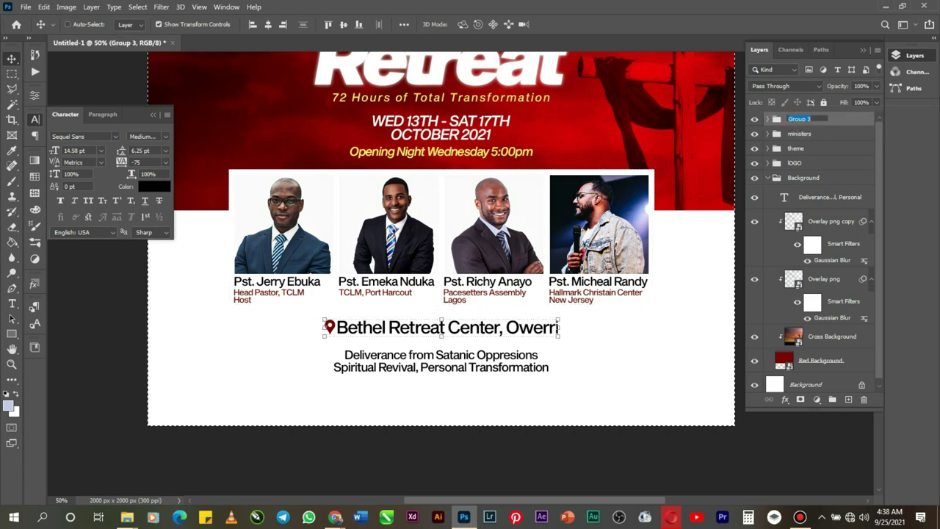
type("loc")
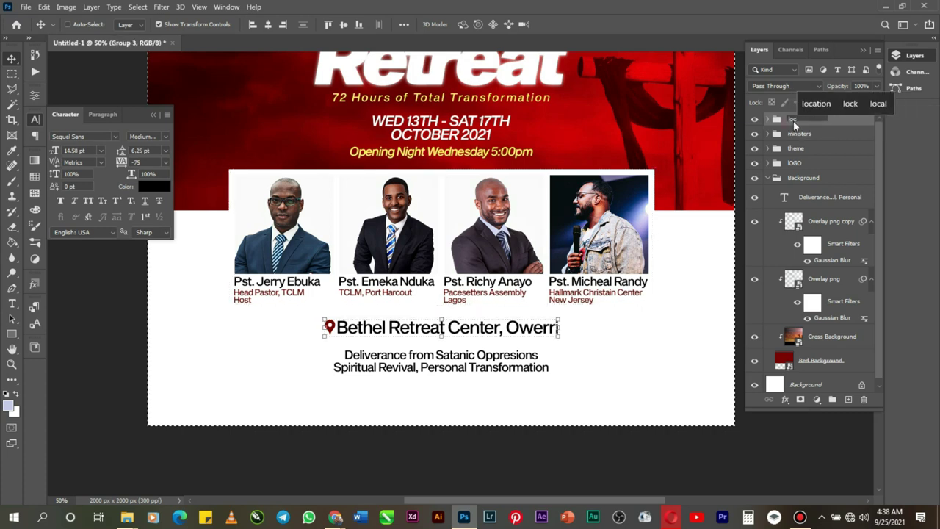
type("ti")
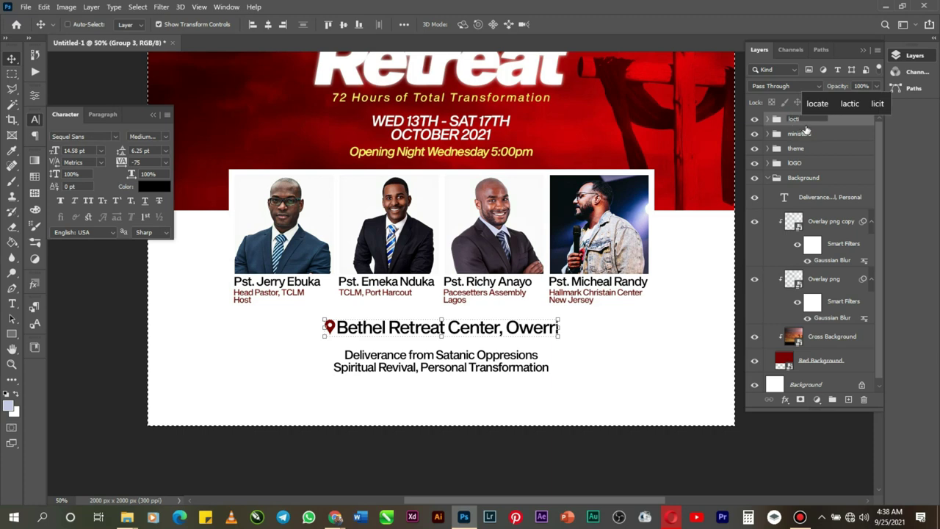
left_click(817, 104)
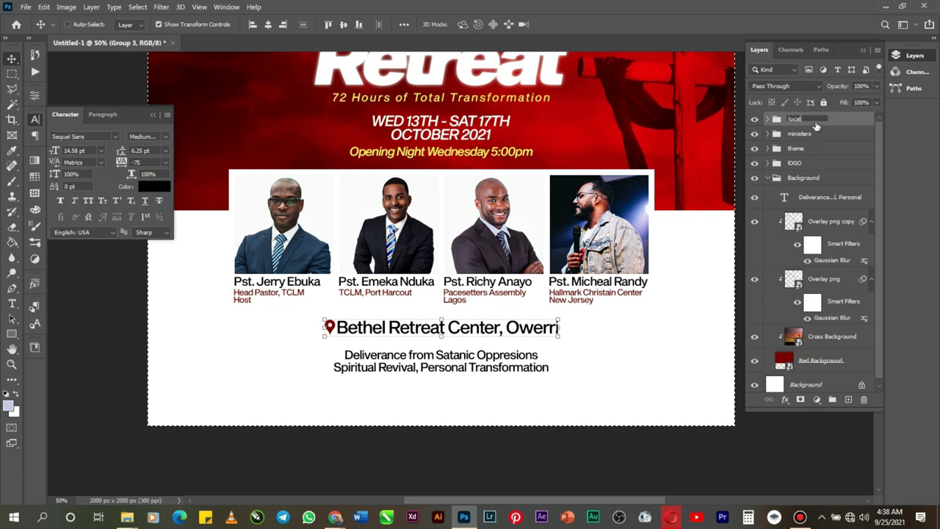
type("io")
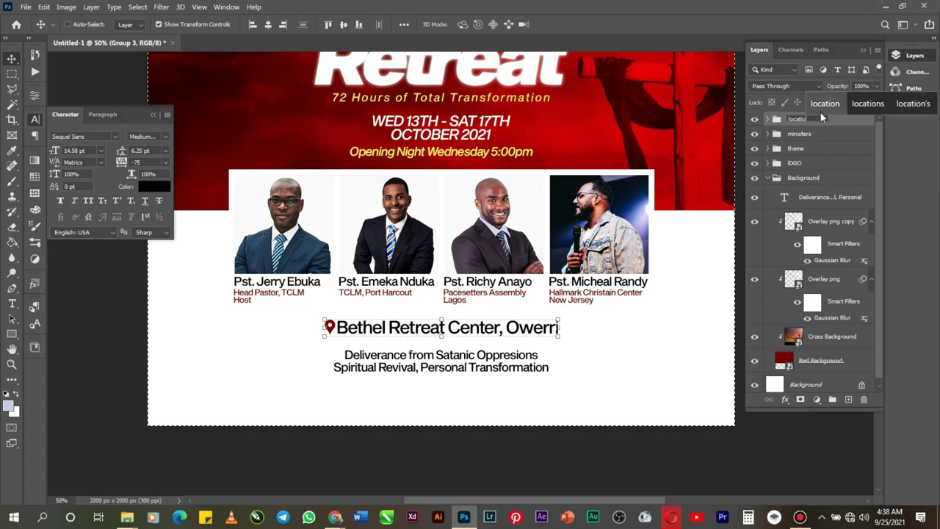
left_click(821, 109)
key("Return")
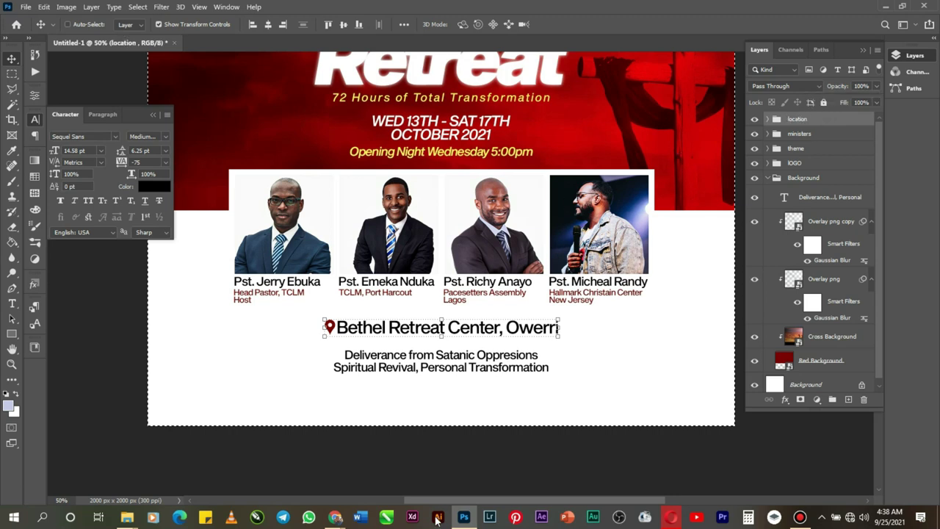
key("Up")
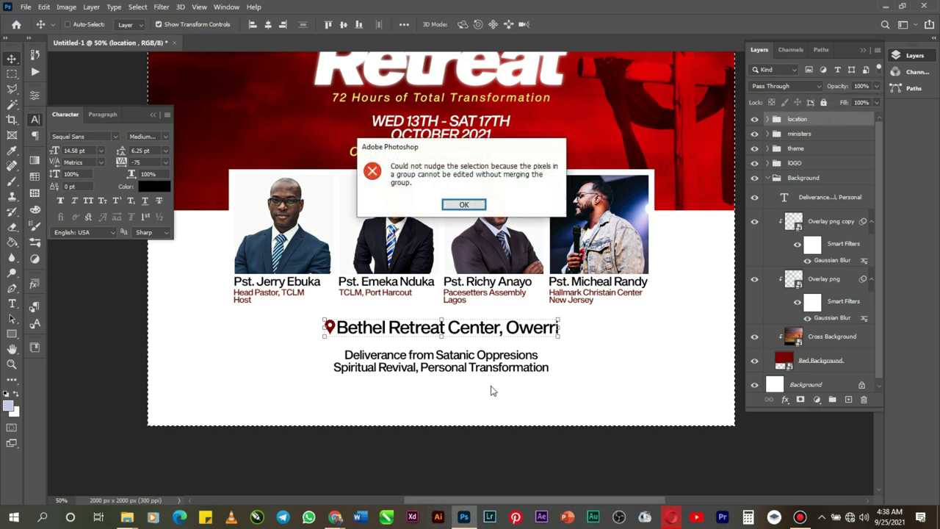
left_click(465, 205)
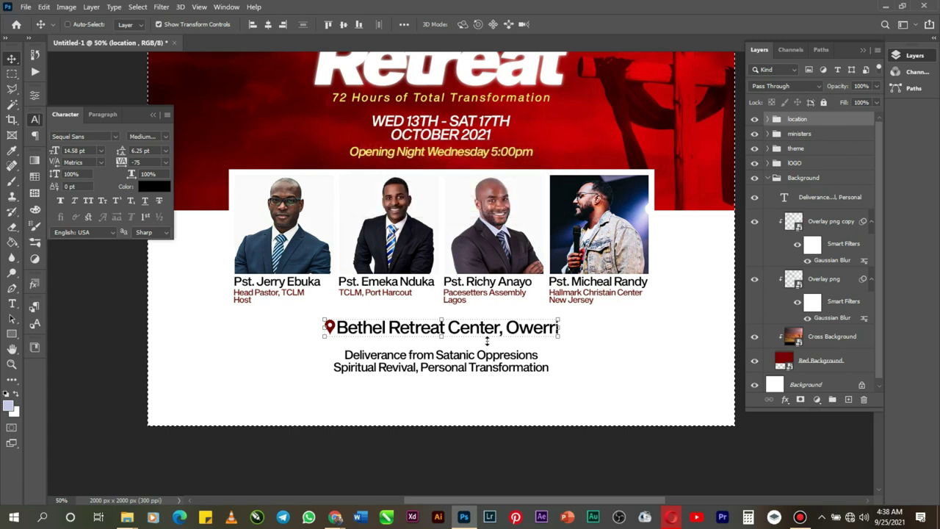
Step: Pick the Deliverance theme text copy on the canvas and shift it slightly into place
key("ctrl")
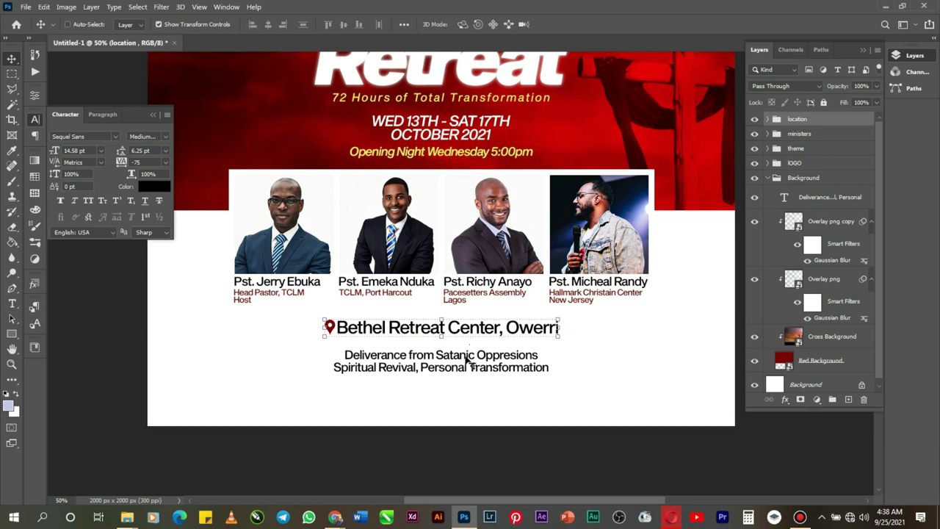
right_click(465, 359)
left_click(498, 375)
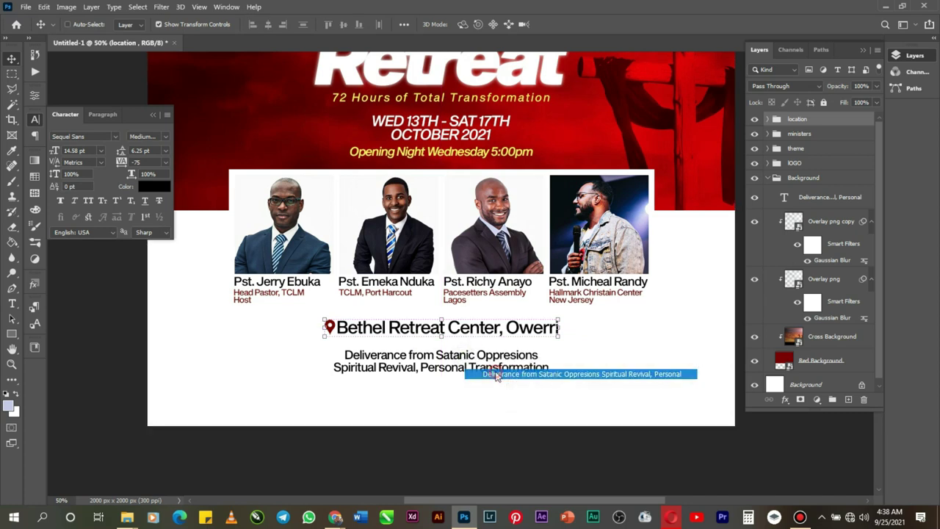
left_click_drag(496, 371, 483, 355)
key("ctrl")
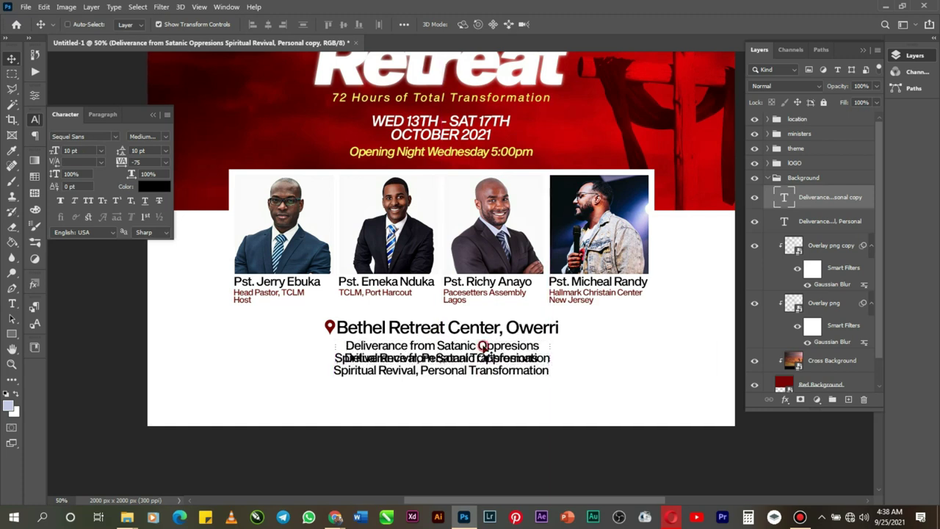
Step: Retype the copied theme text to read 'FEATURING' and select all of it
double_click(482, 345)
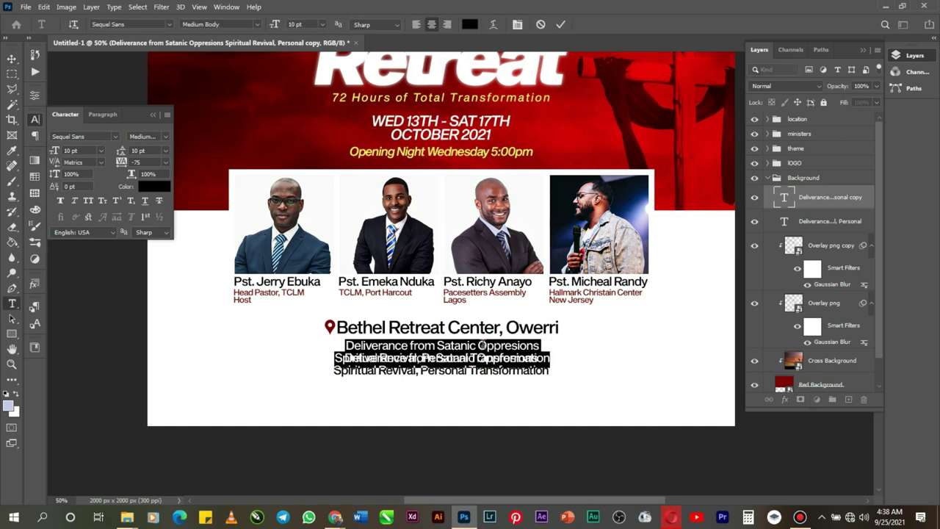
type("FEAT")
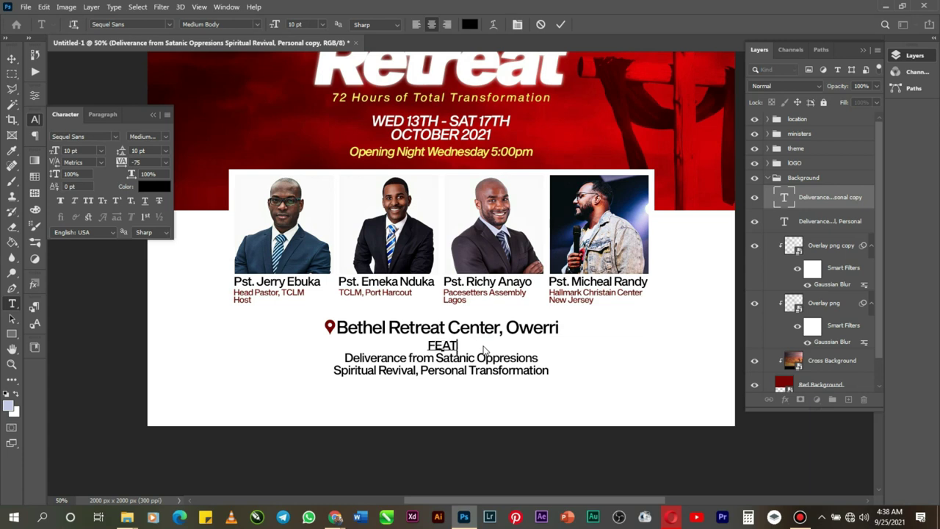
type("URIN")
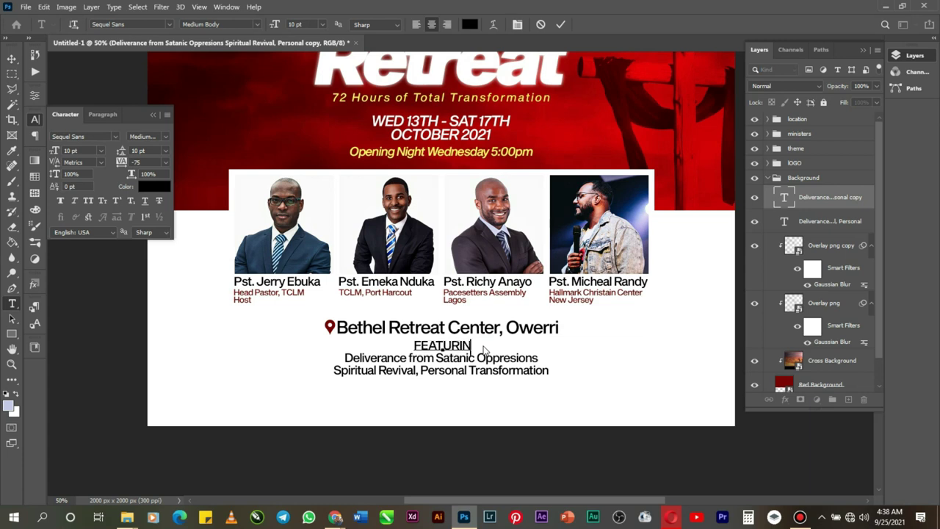
type("GC")
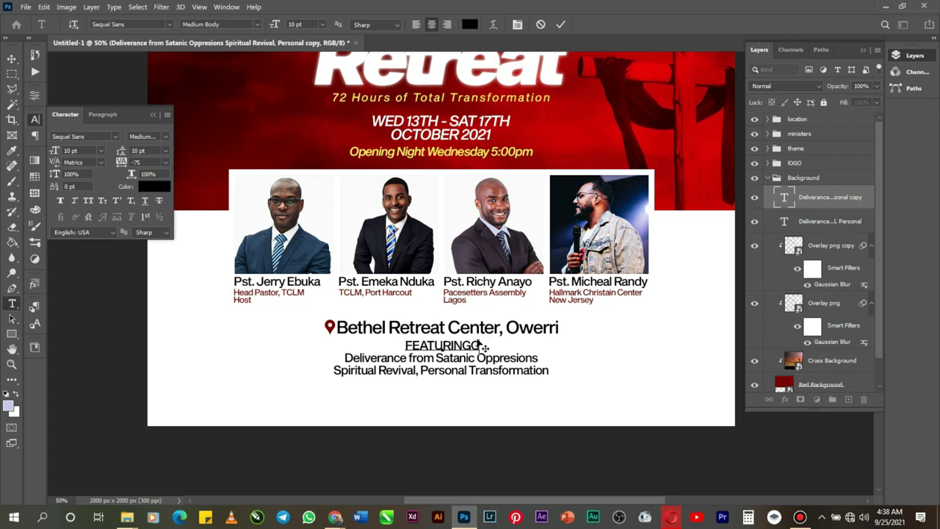
key("BackSpace")
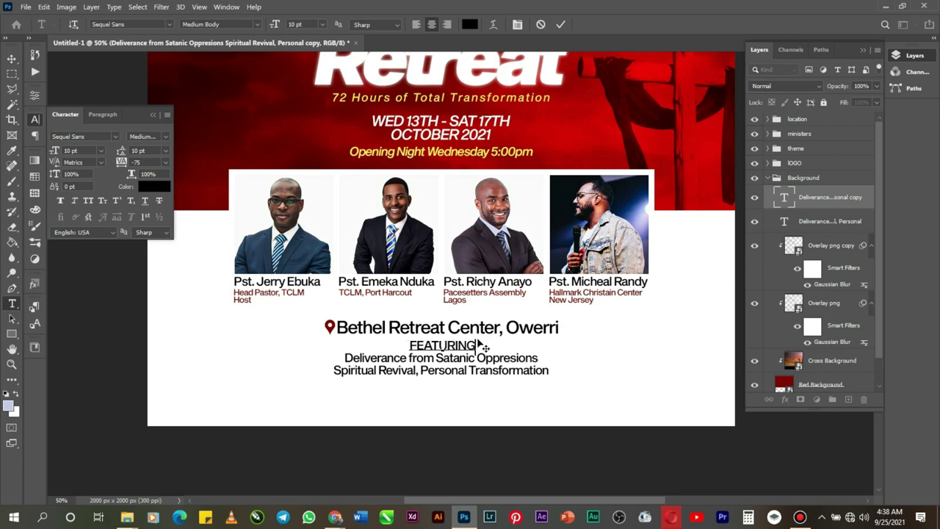
right_click(476, 344)
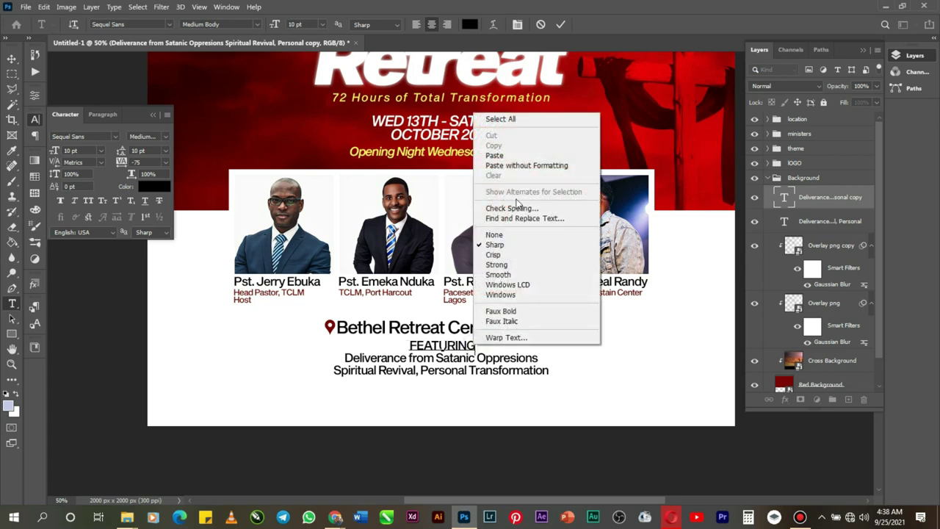
left_click(531, 121)
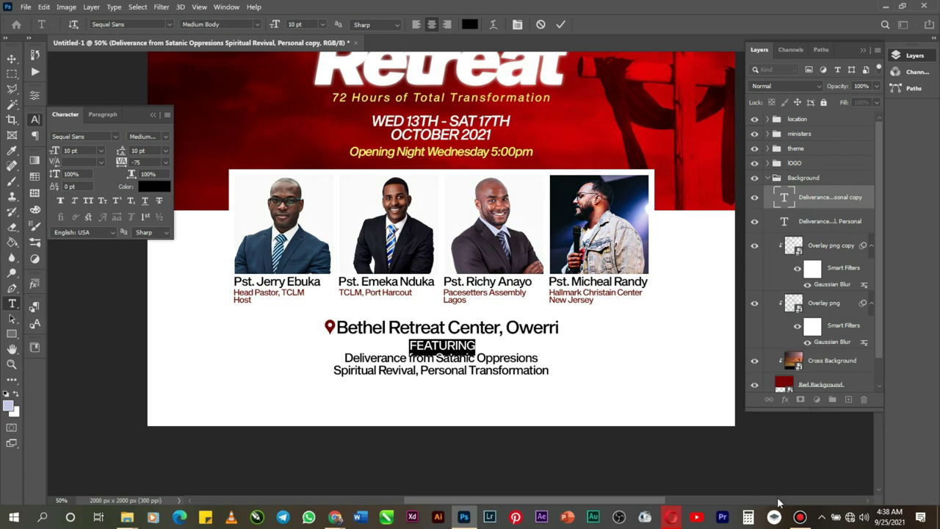
Step: Set the FEATURING text's tracking to 1000
left_click(166, 162)
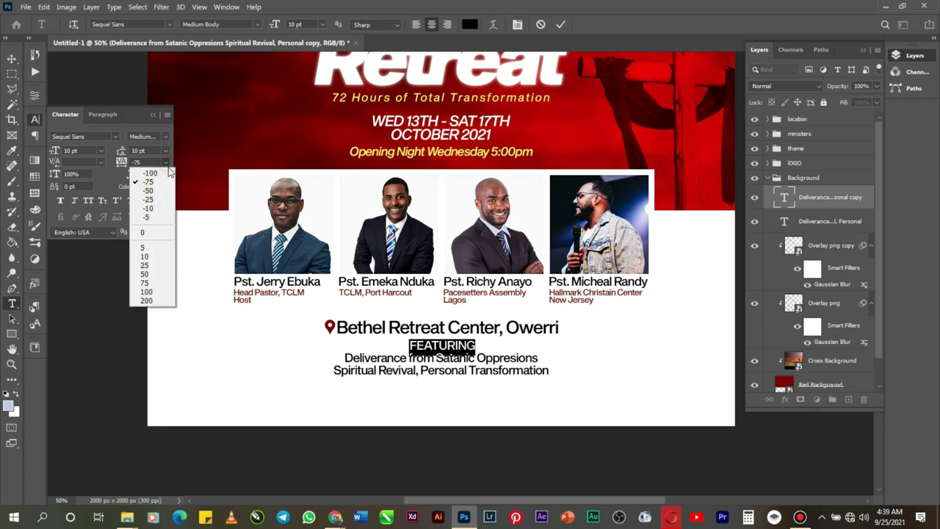
left_click(168, 301)
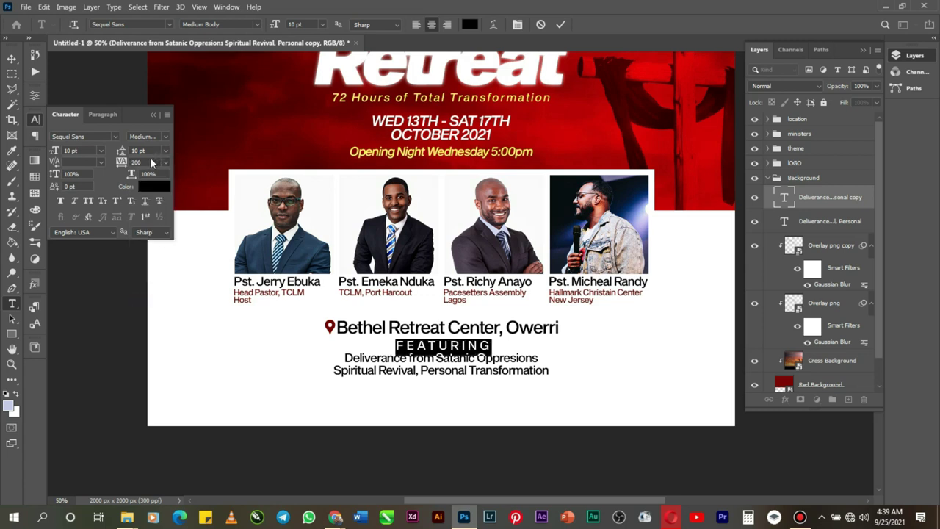
type("100")
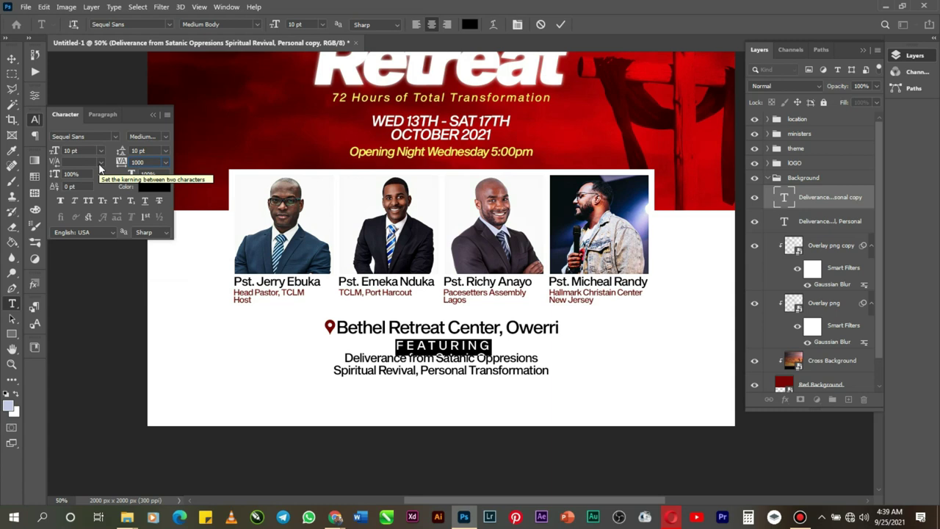
type("0")
key("Return")
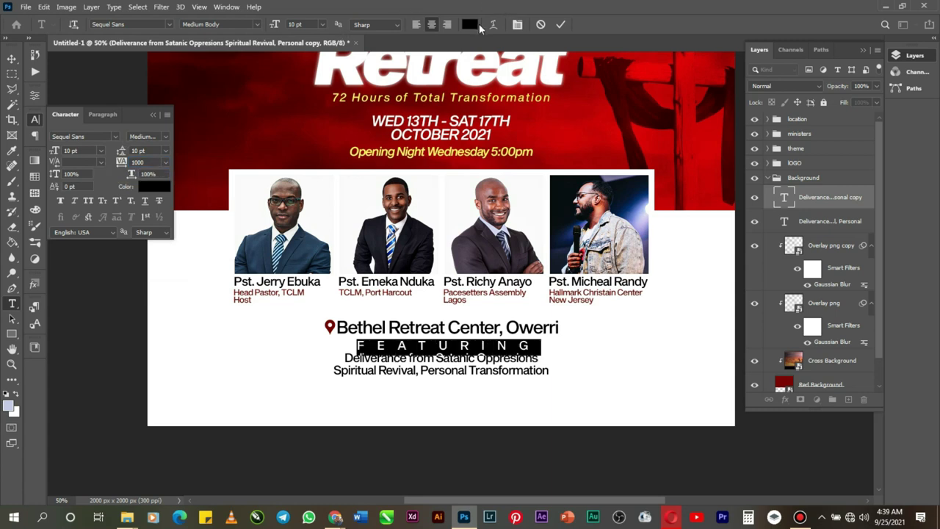
Step: Colour the FEATURING text dark red (740000) sampled from the location pin
left_click(471, 25)
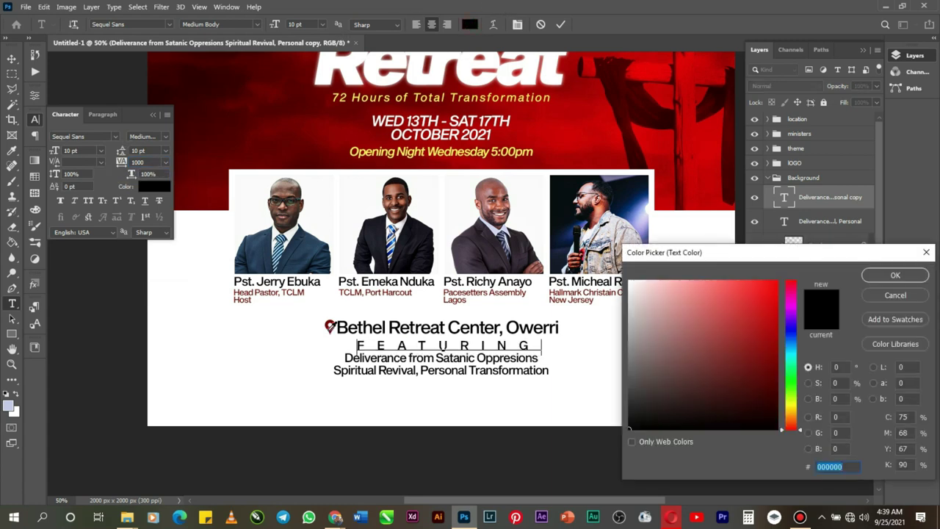
left_click(330, 327)
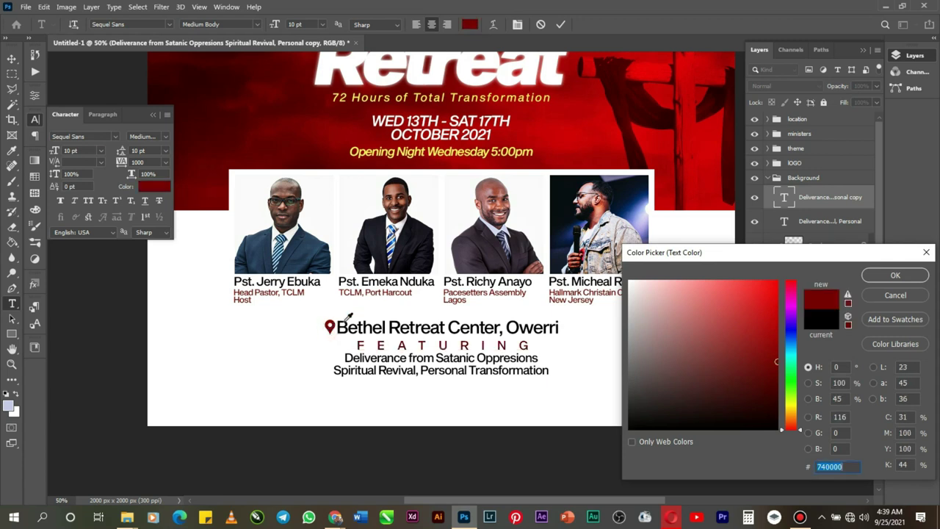
left_click(880, 276)
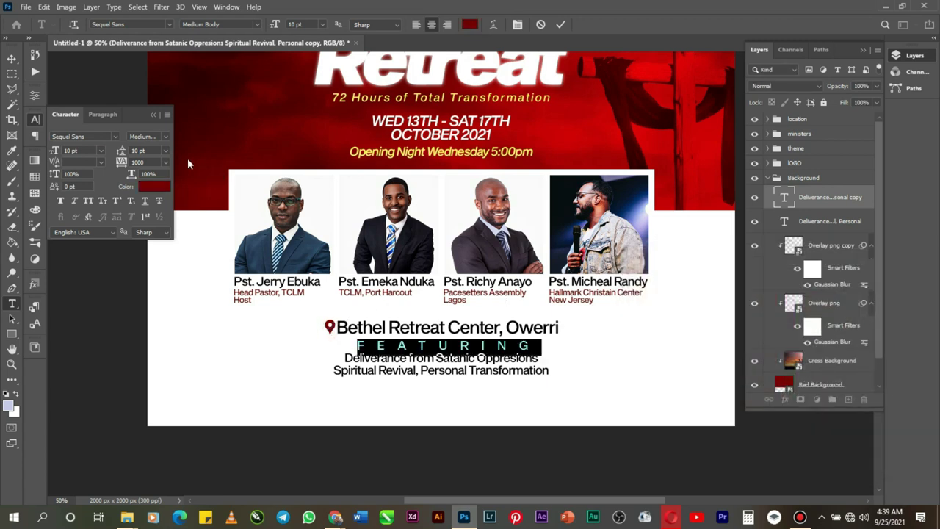
Step: Set the FEATURING text size to 6 pt and commit the edit
left_click(101, 150)
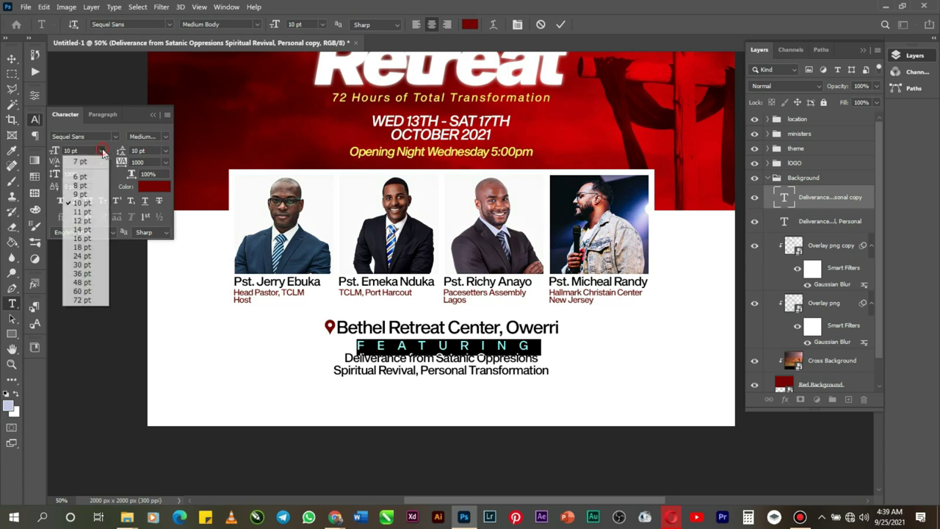
left_click(100, 186)
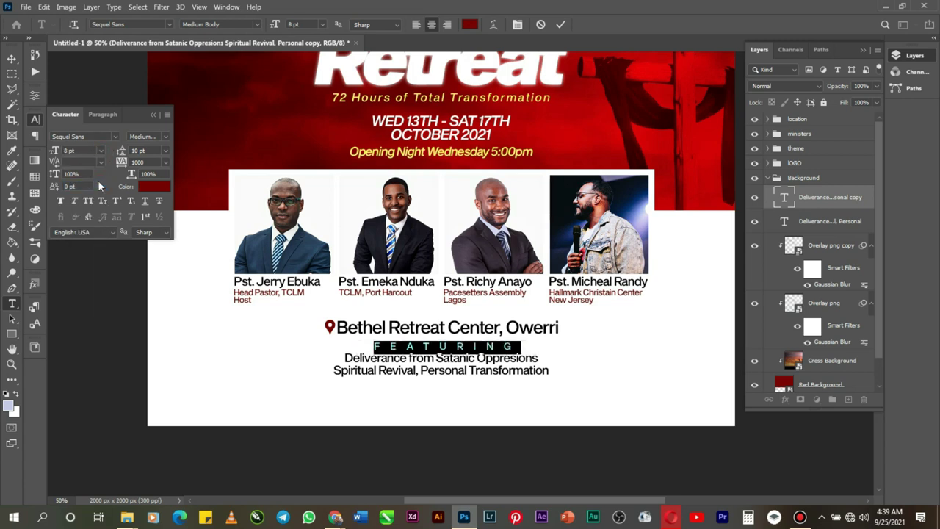
left_click(101, 151)
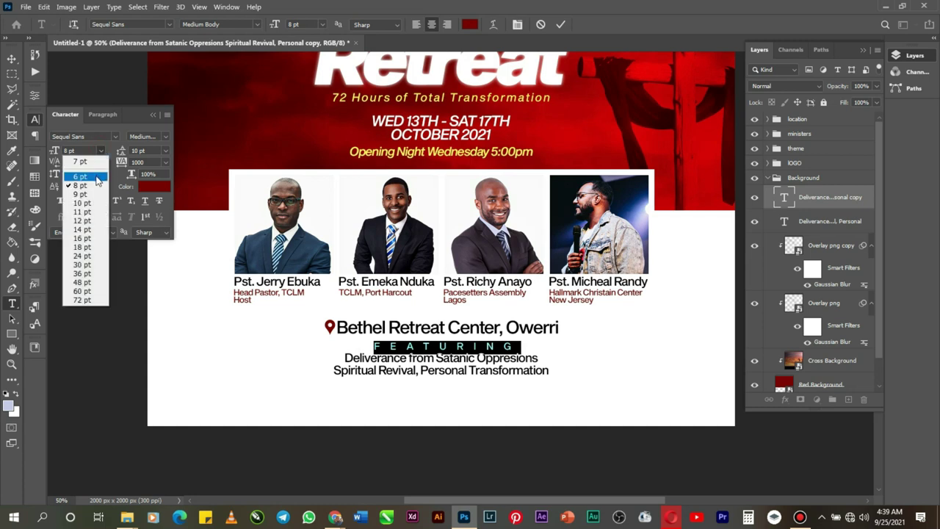
left_click(95, 177)
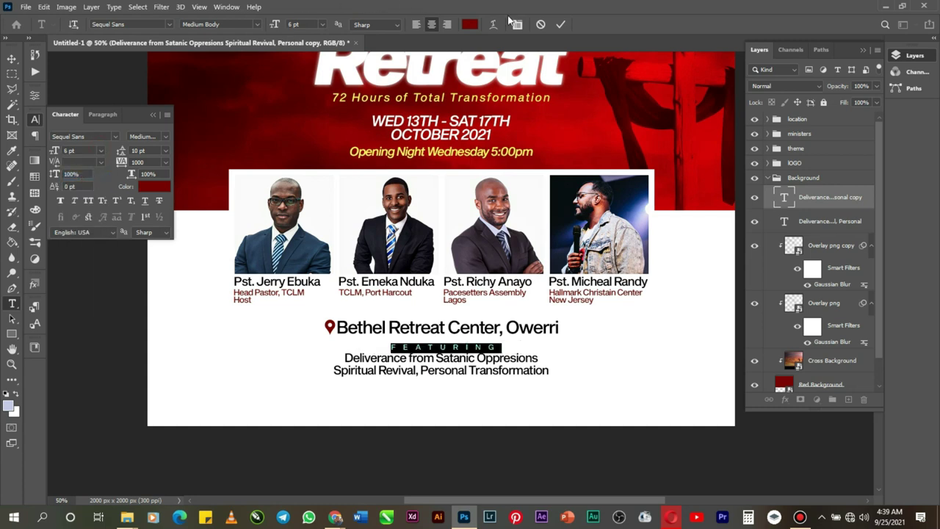
left_click(560, 25)
Step: Centre the FEATURING label horizontally on the canvas and nudge its height slightly
key("v")
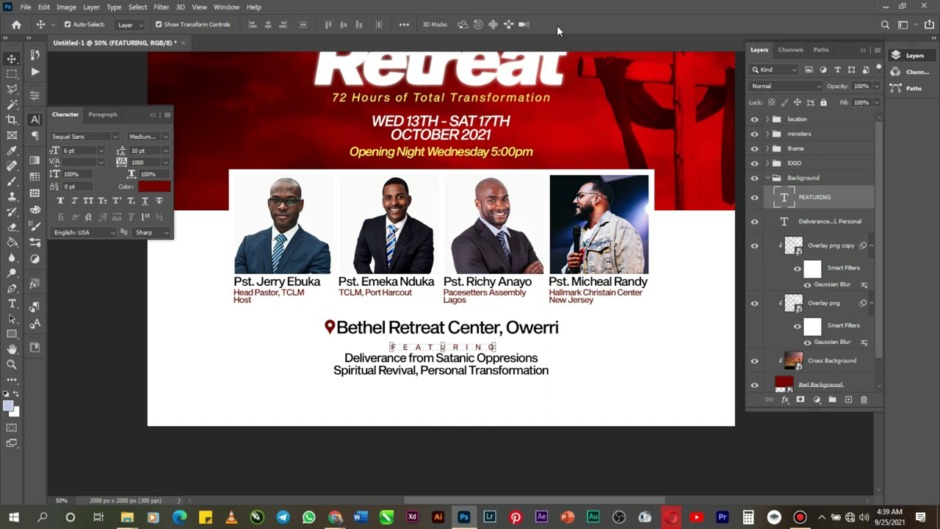
key("ctrl+a")
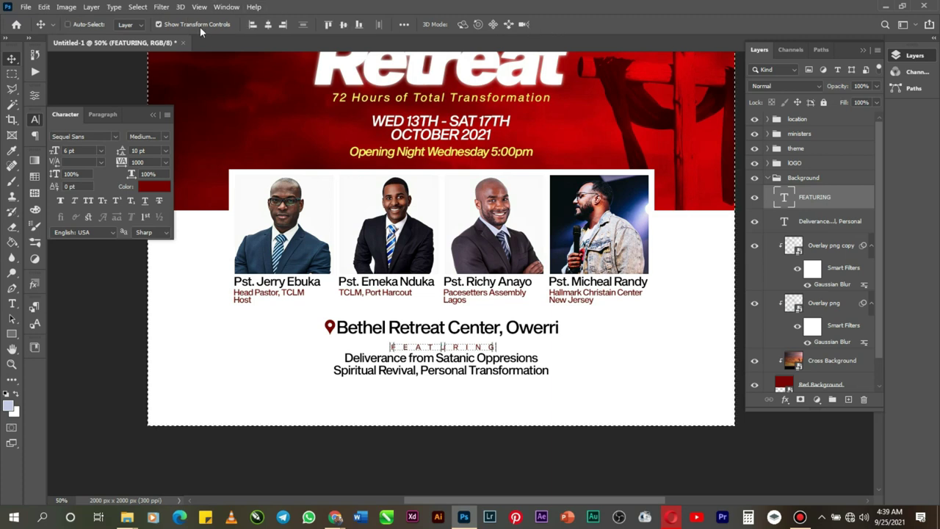
left_click(268, 26)
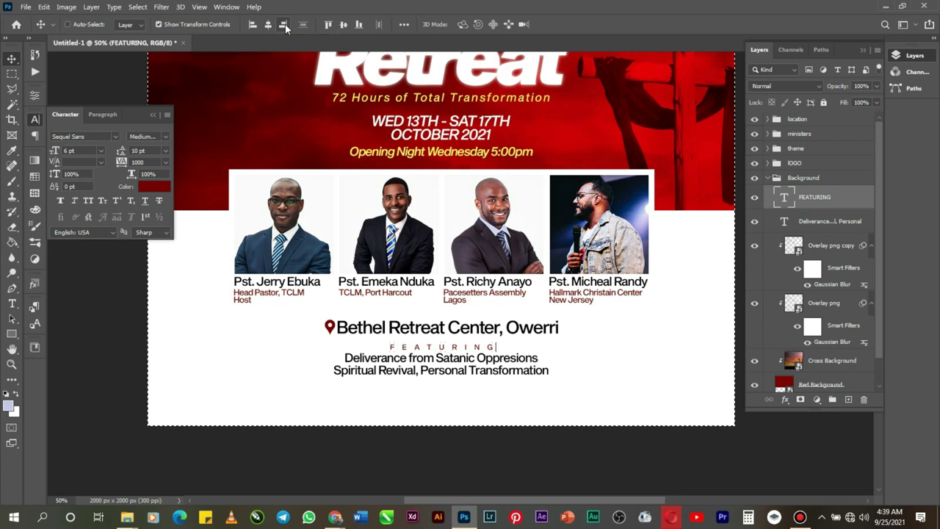
key("ctrl+d")
key("Down")
key("Down")
key("Down")
key("Down")
key("Down")
key("Down")
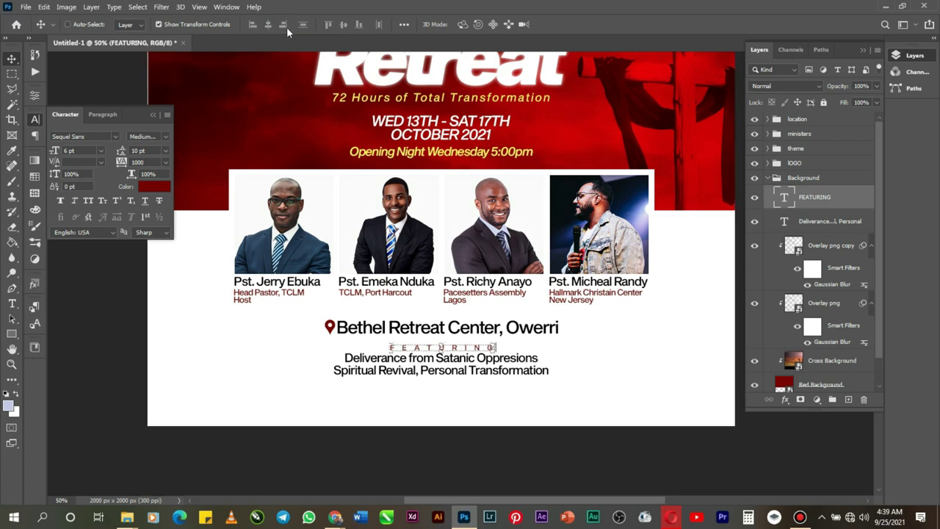
key("Up")
key("Up")
key("Up")
key("Up")
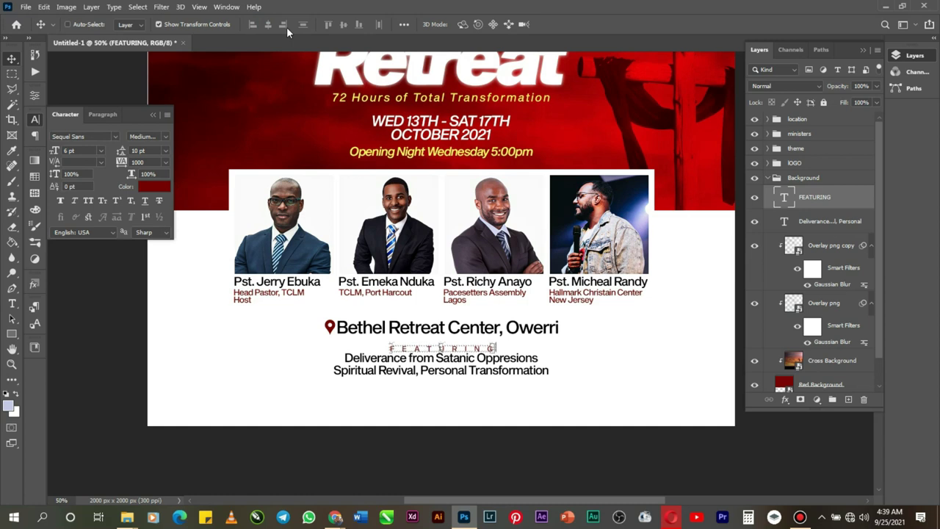
Step: Zoom out to view the whole flyer
left_click(12, 363)
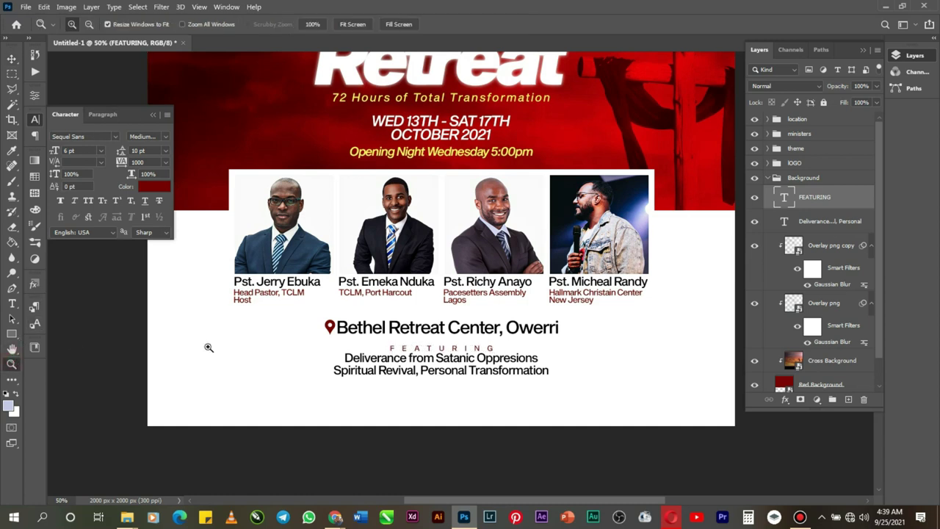
key("alt")
left_click(494, 324, "alt")
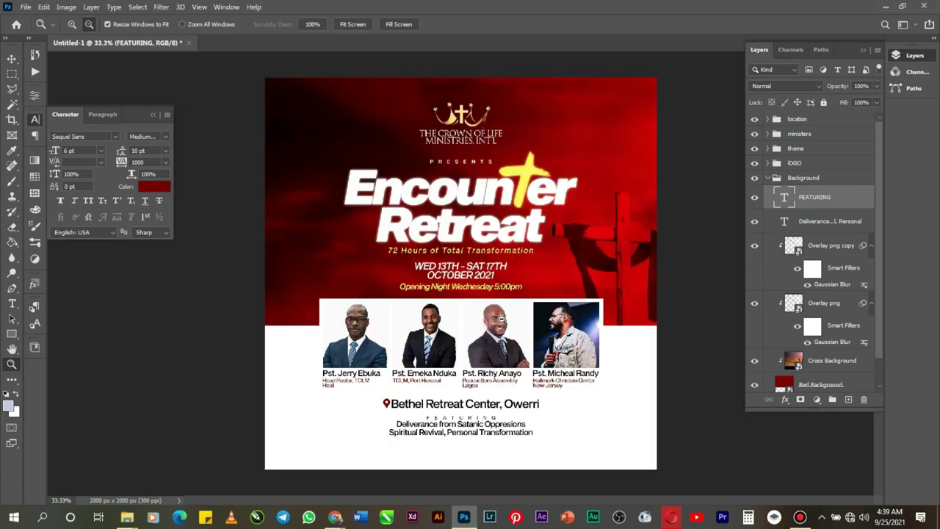
left_click(503, 321, "alt")
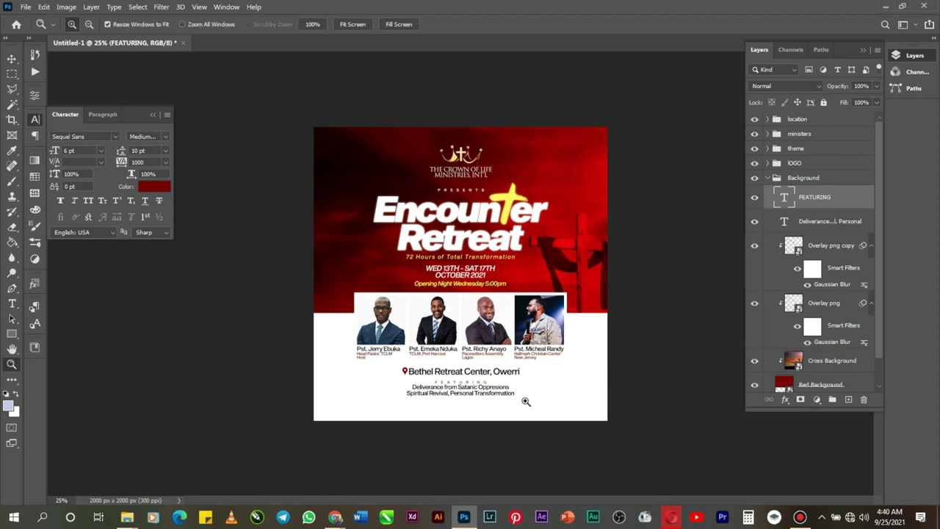
Step: Zoom into the flyer's lower area and start a new text line near the bottom, clearing the placeholder
left_click(518, 409)
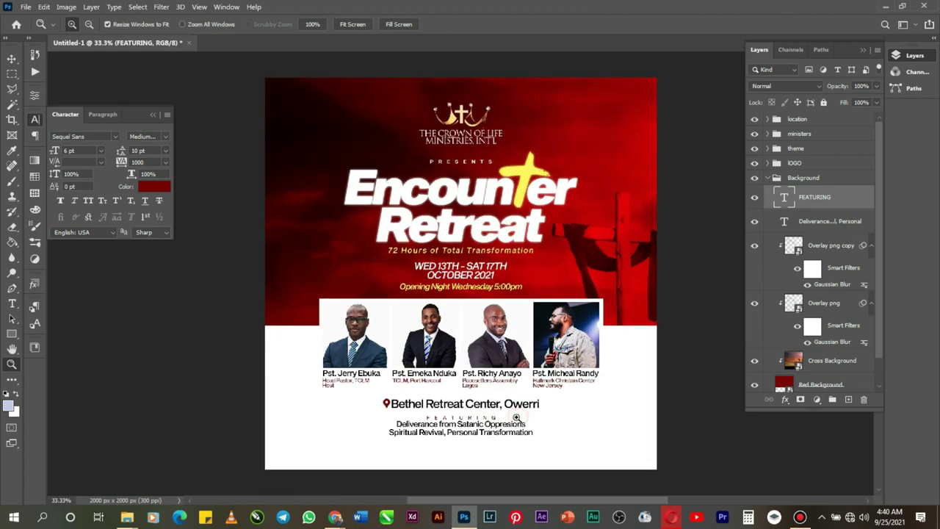
left_click(511, 412)
scroll(499, 407, "down", 1)
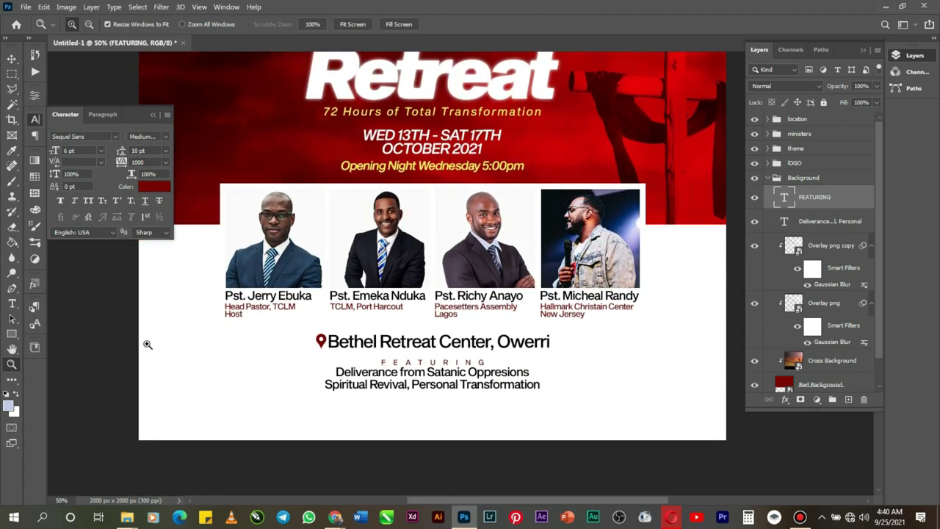
left_click(12, 304)
left_click(271, 420)
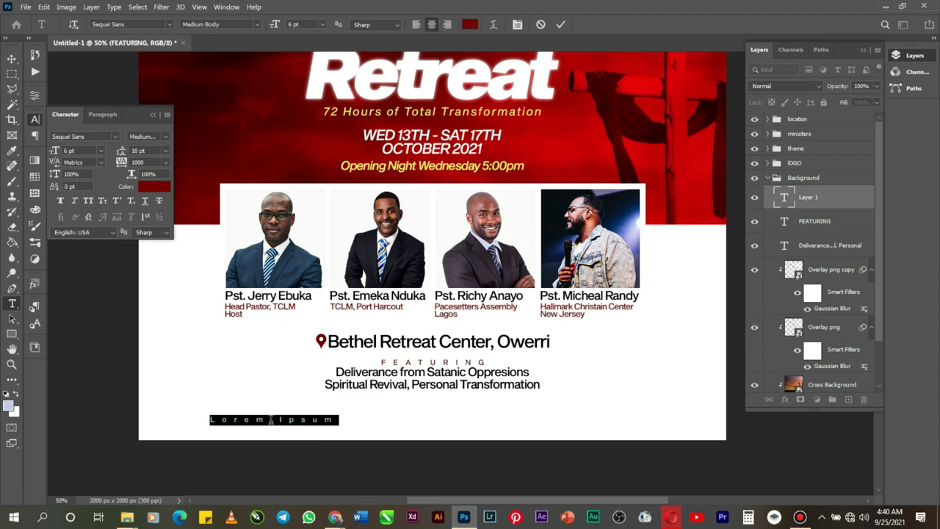
key("BackSpace")
Step: Type the line 'Visit tclmgospel.org for Registration', correcting typos along the way
type("venue")
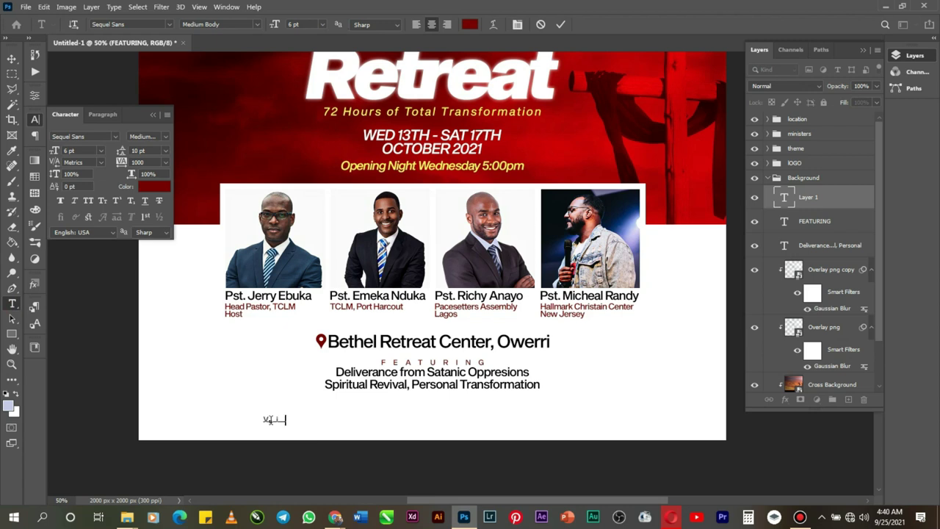
type(":")
key("BackSpace")
key("BackSpace")
type("at www.")
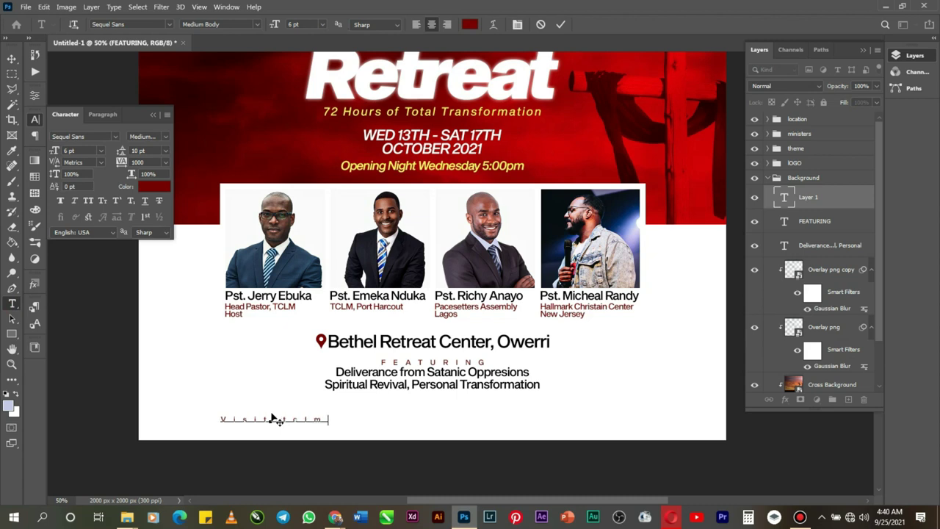
type("imgospel")
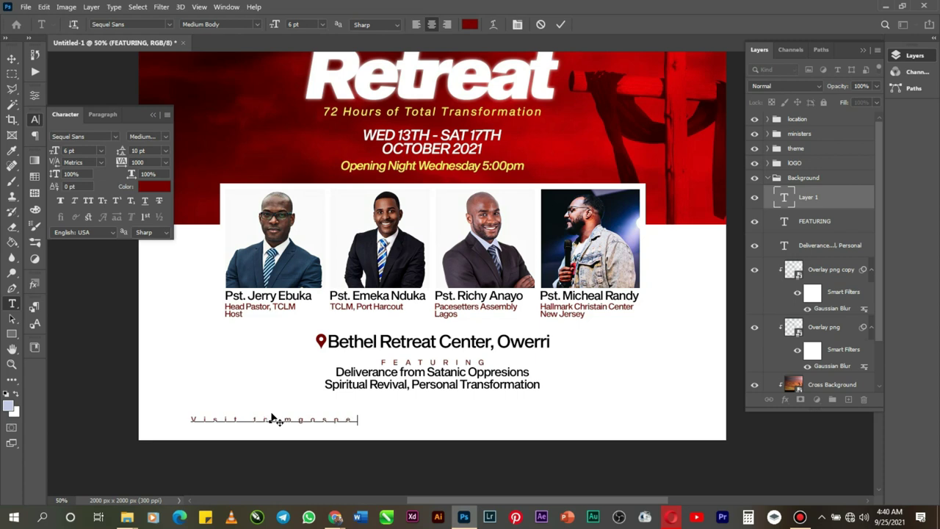
type(".org")
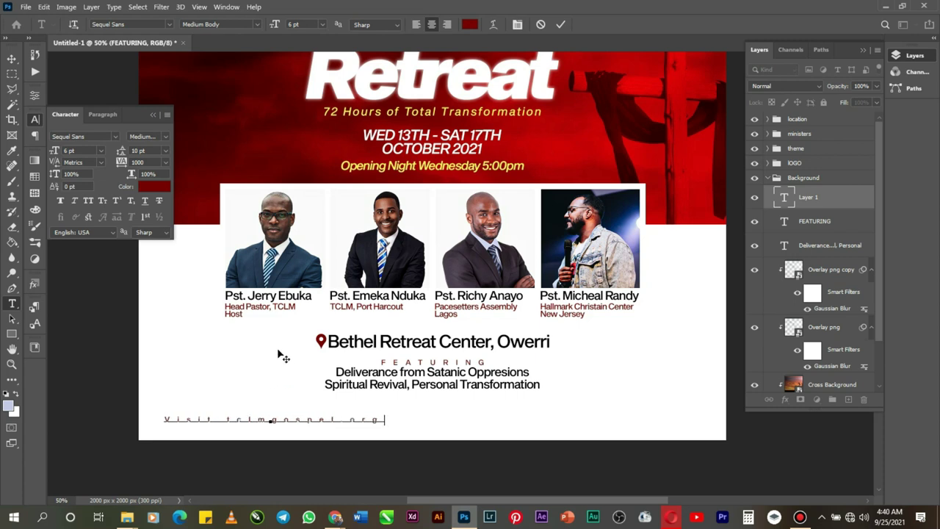
type(" fn")
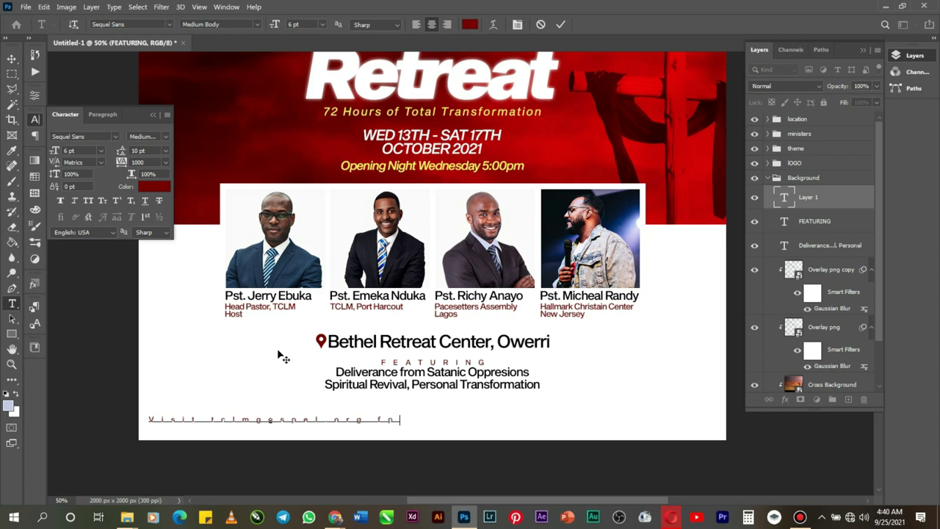
key("BackSpace")
type("or ")
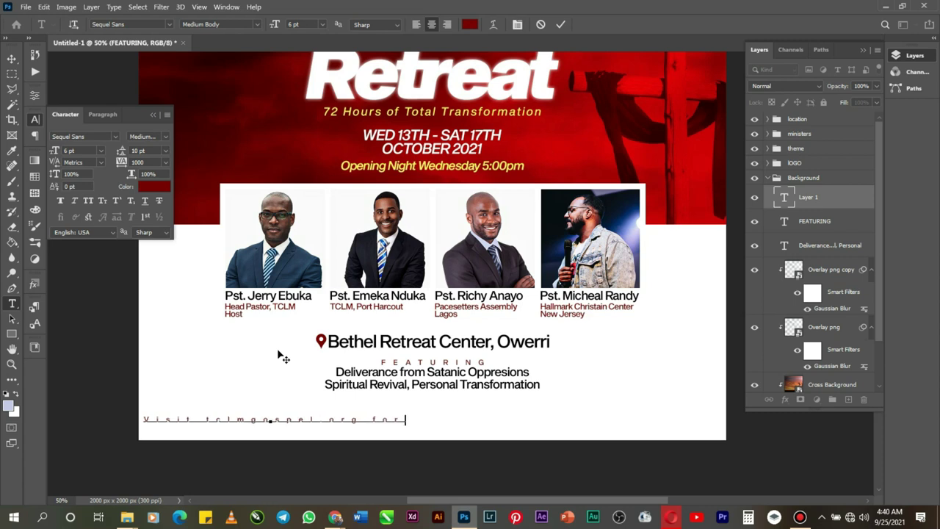
type("Registration")
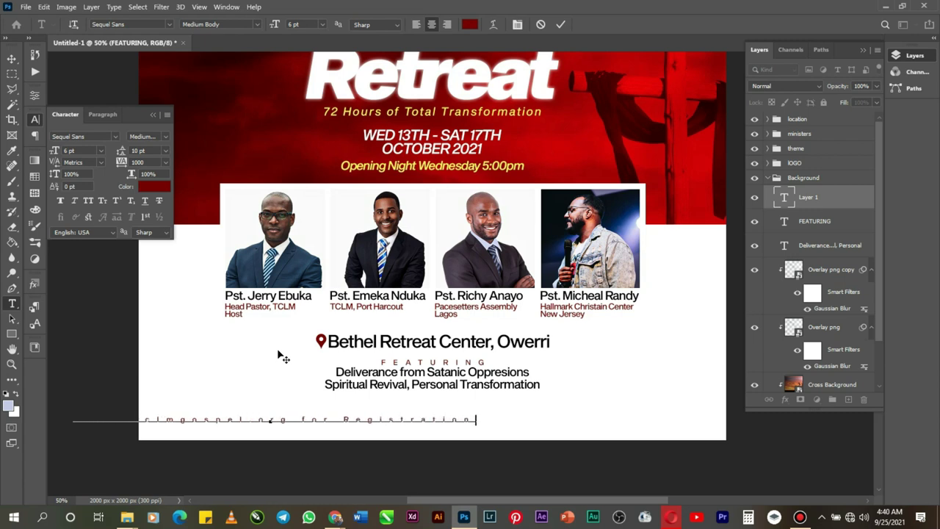
Step: Set the whole registration line to Medium Obl Body with -75 tracking
right_click(338, 420)
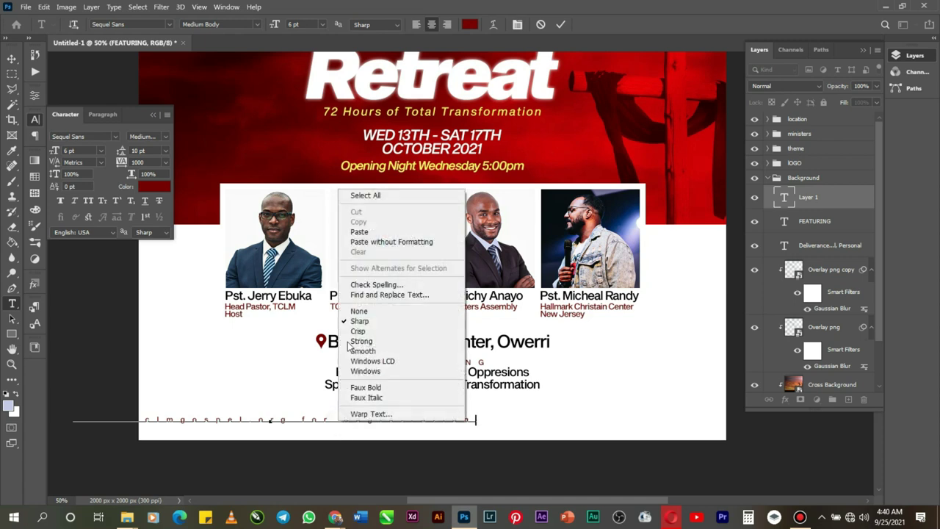
left_click(365, 196)
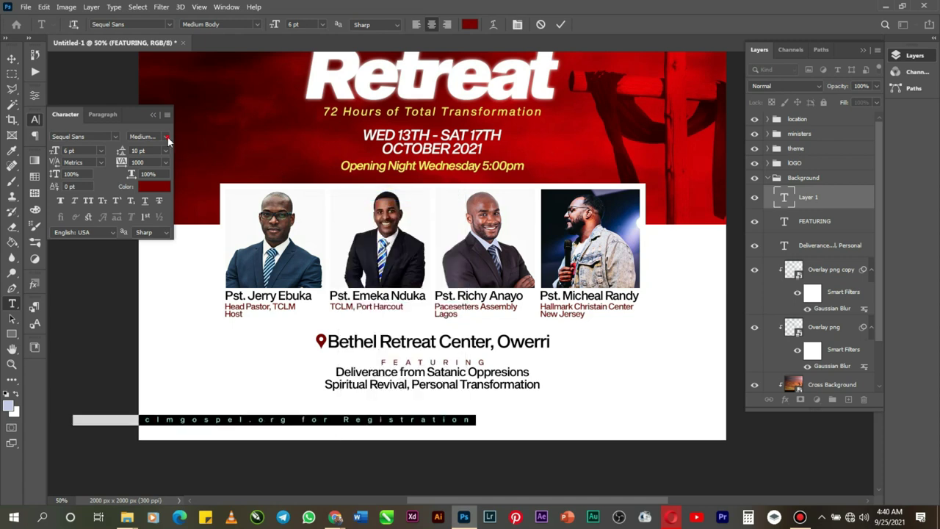
left_click(167, 137)
left_click(186, 123)
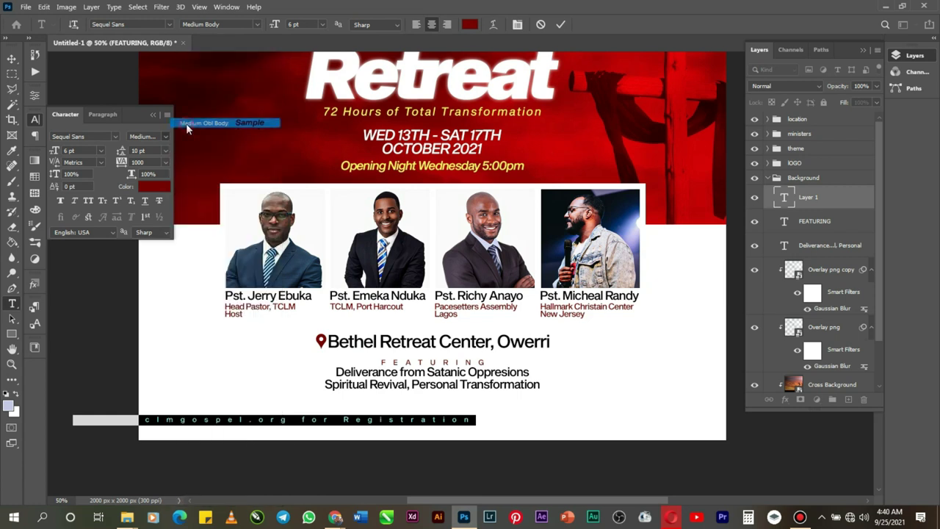
left_click(168, 163)
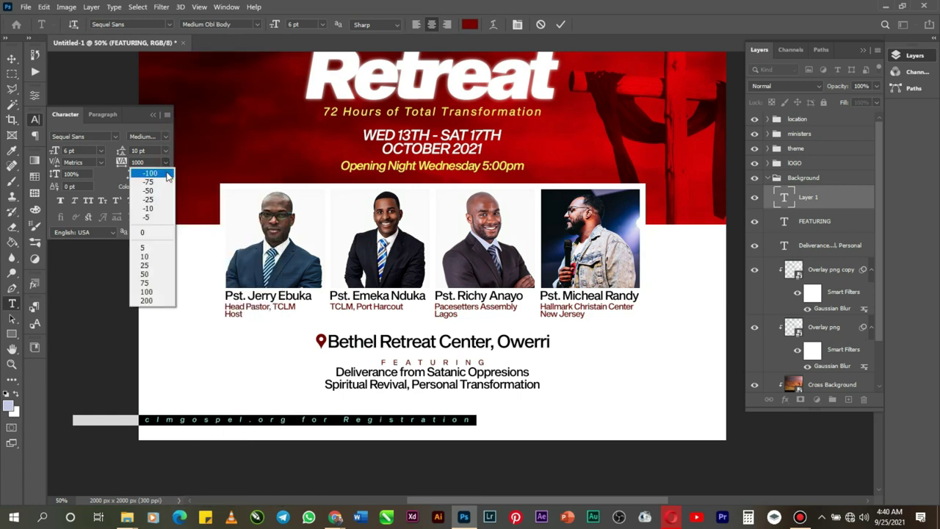
left_click(162, 182)
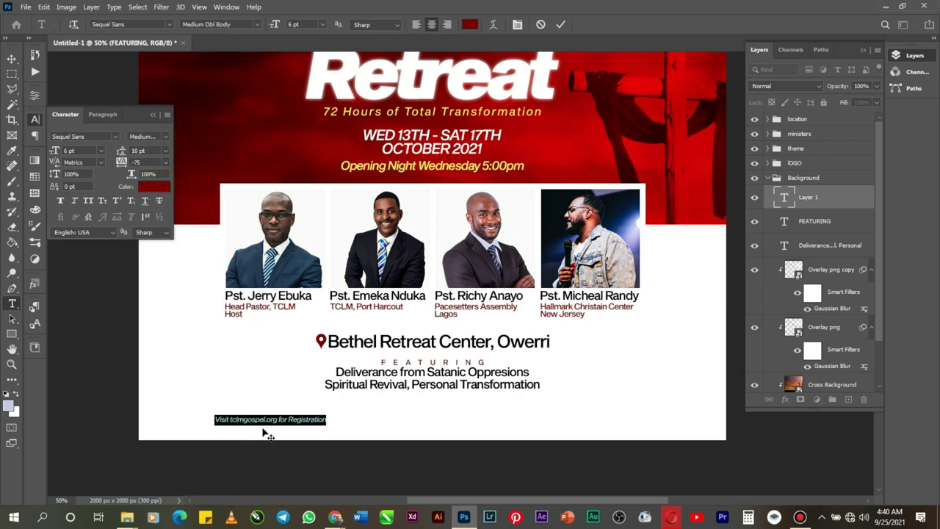
Step: Append 'and Accomodation', set the line to 8 pt, and move it below the featuring lines
left_click(329, 419)
type("an")
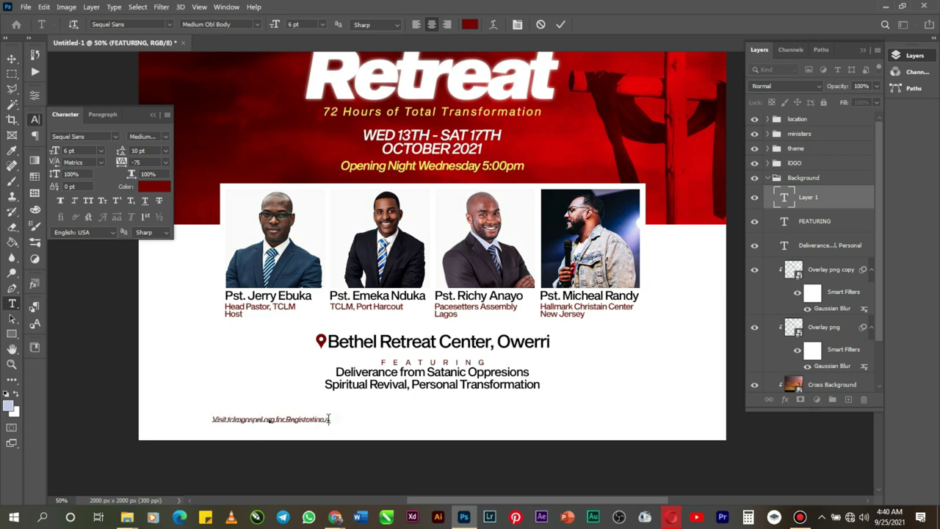
type("d Enquiries")
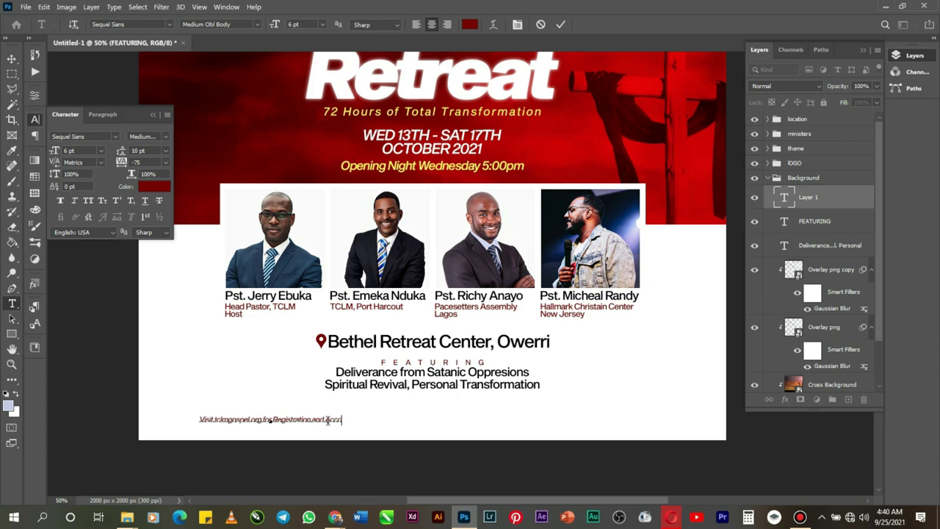
type("at")
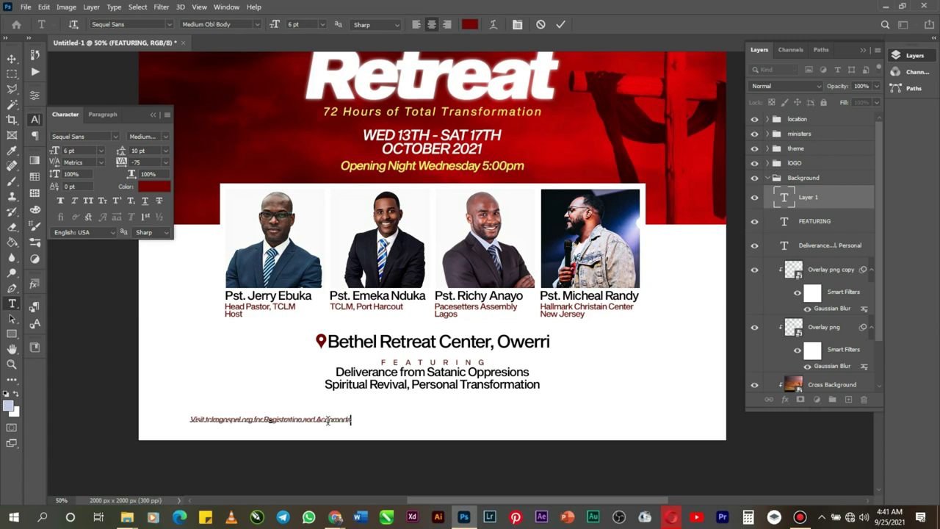
type(" ion")
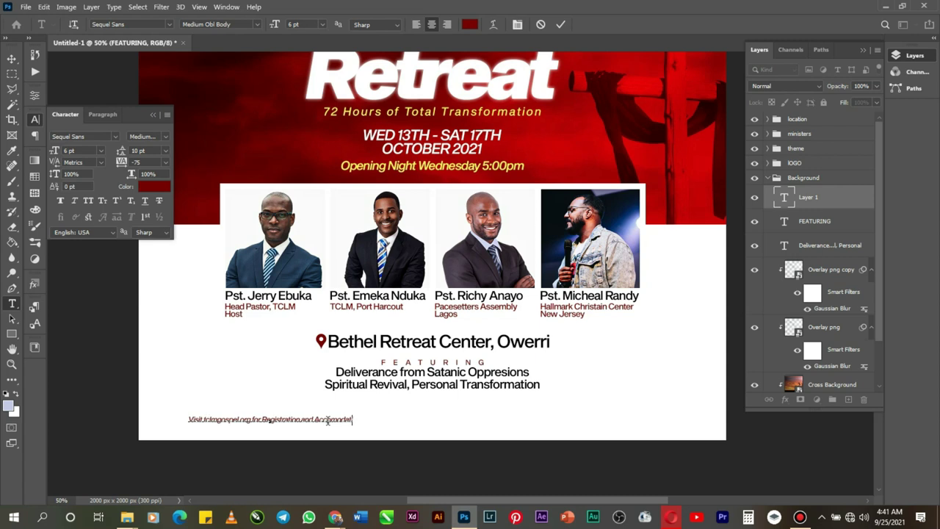
right_click(224, 419)
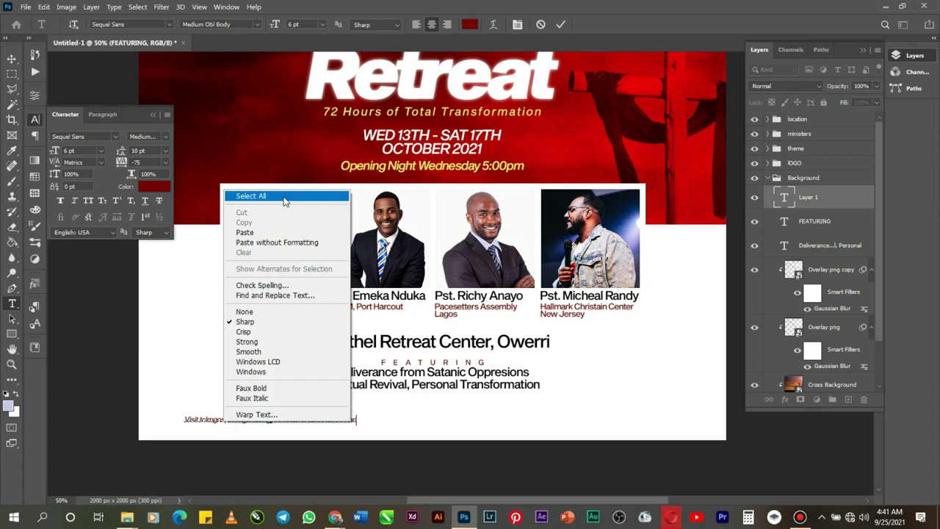
left_click(285, 196)
left_click(102, 152)
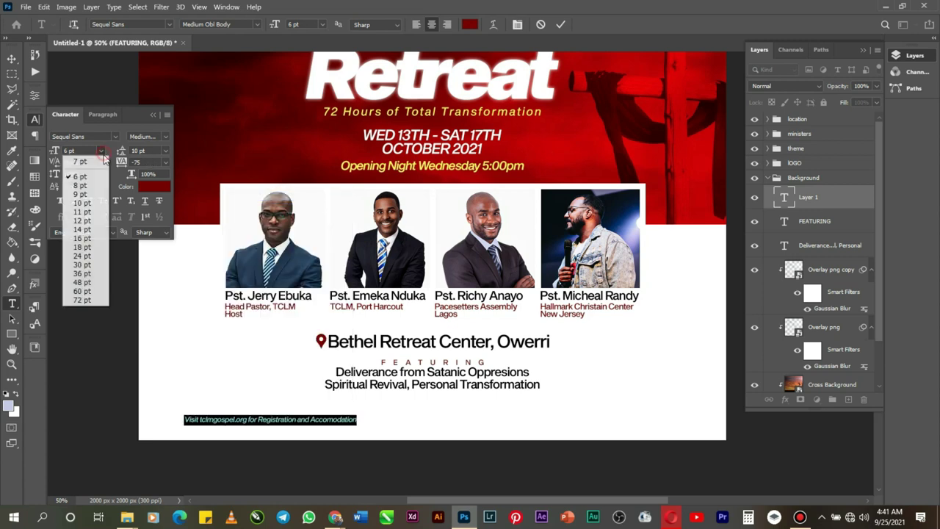
left_click(81, 185)
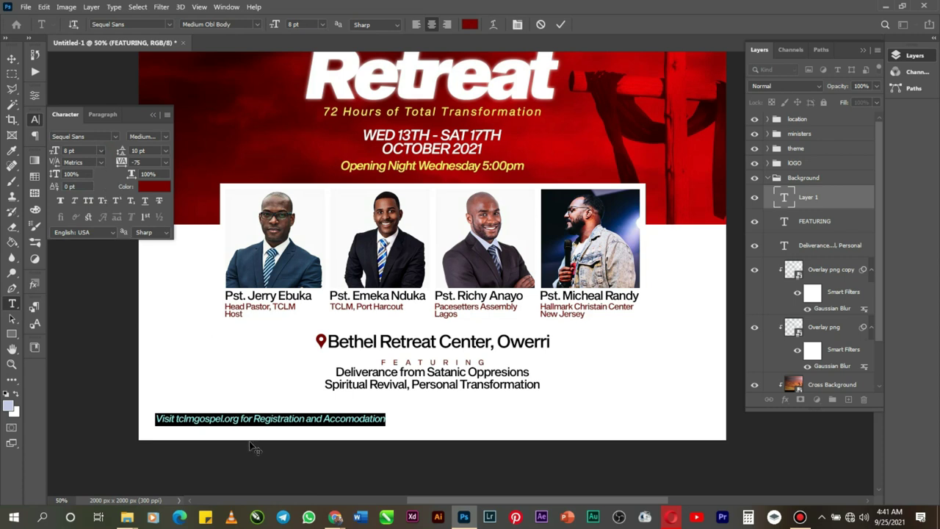
left_click_drag(244, 437, 401, 430)
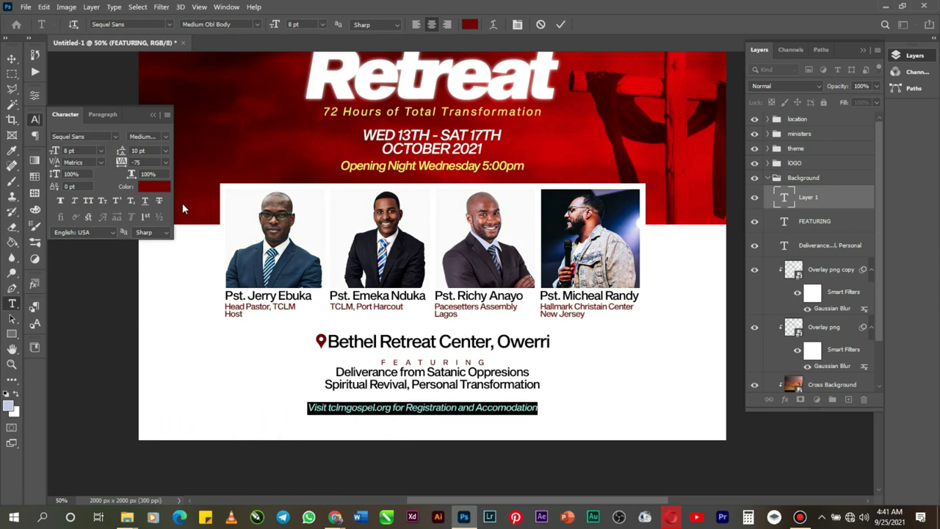
Step: Colour the registration line black (000000) and the tclmgospel.org address red (ff0000)
left_click(164, 190)
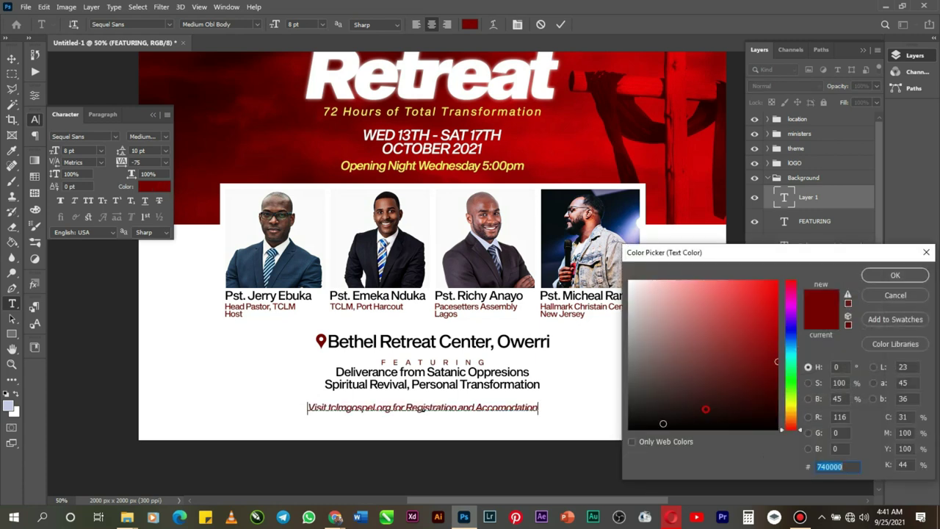
type("000000")
left_click(872, 276)
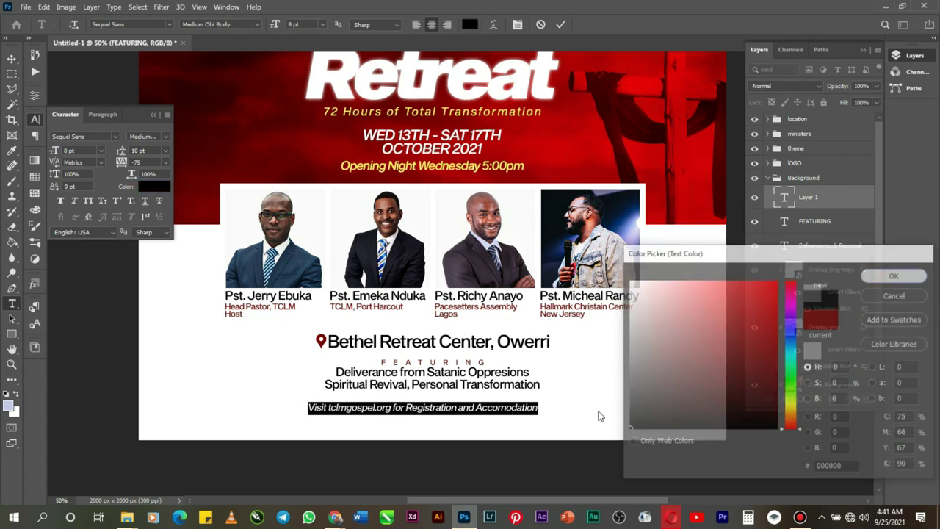
left_click_drag(327, 408, 391, 408)
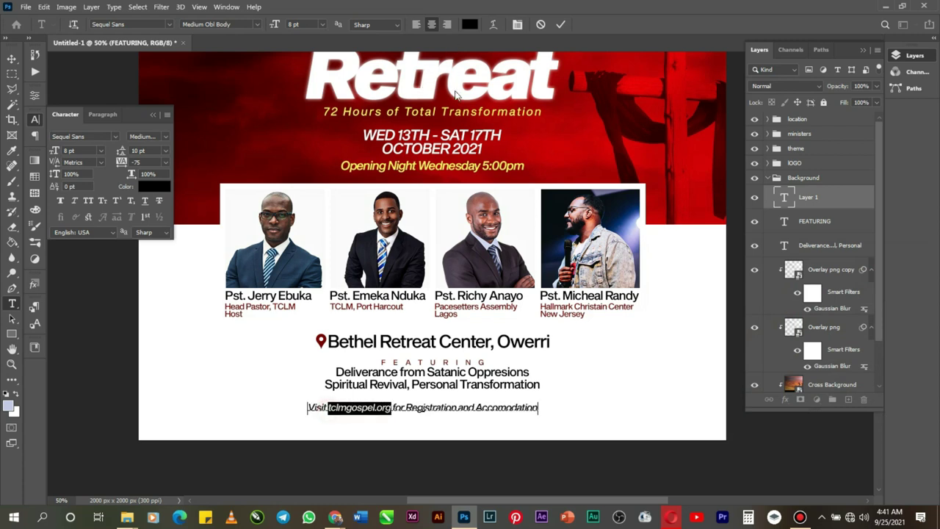
left_click(470, 25)
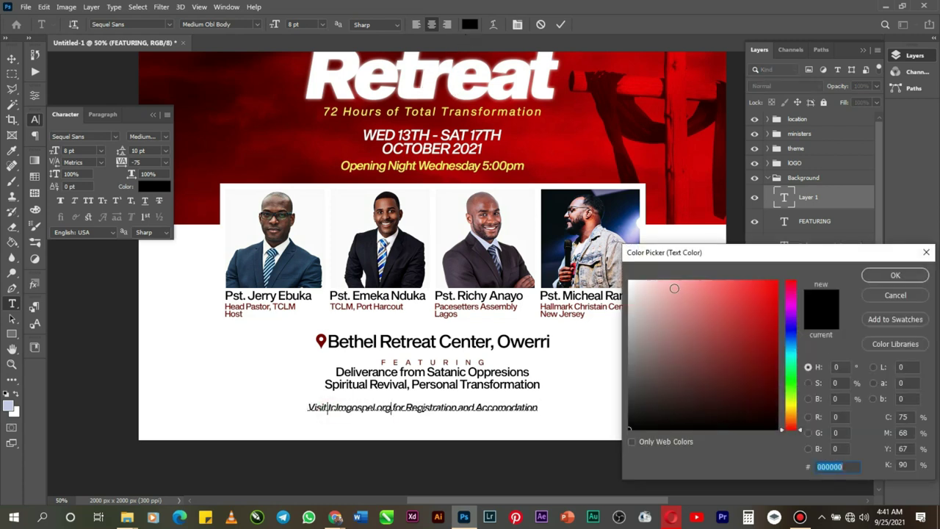
type("ff0000")
left_click(902, 277)
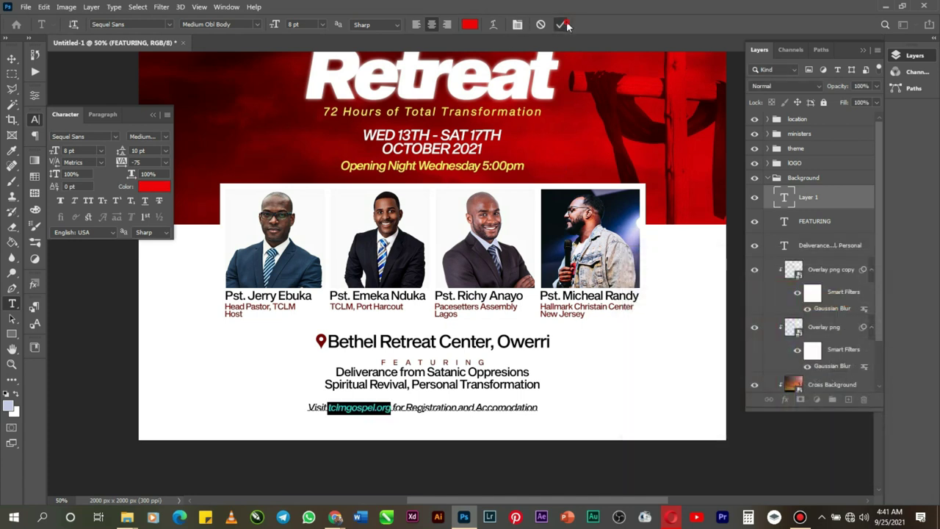
left_click(561, 25)
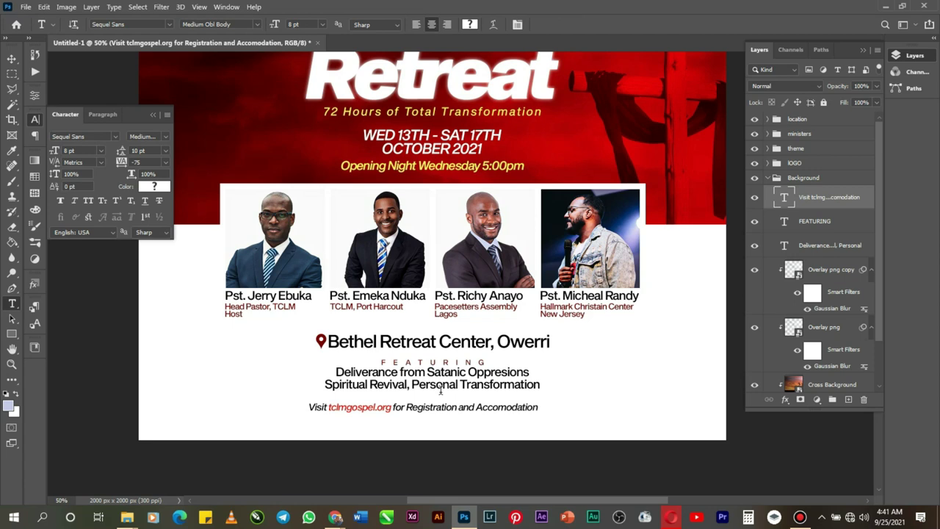
Step: Centre the registration line horizontally on the flyer
key("ctrl+a")
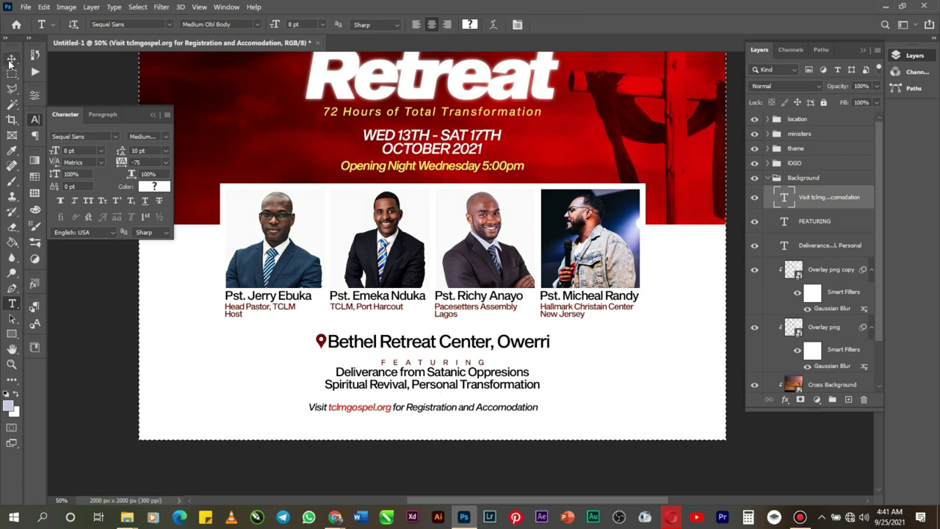
left_click(11, 58)
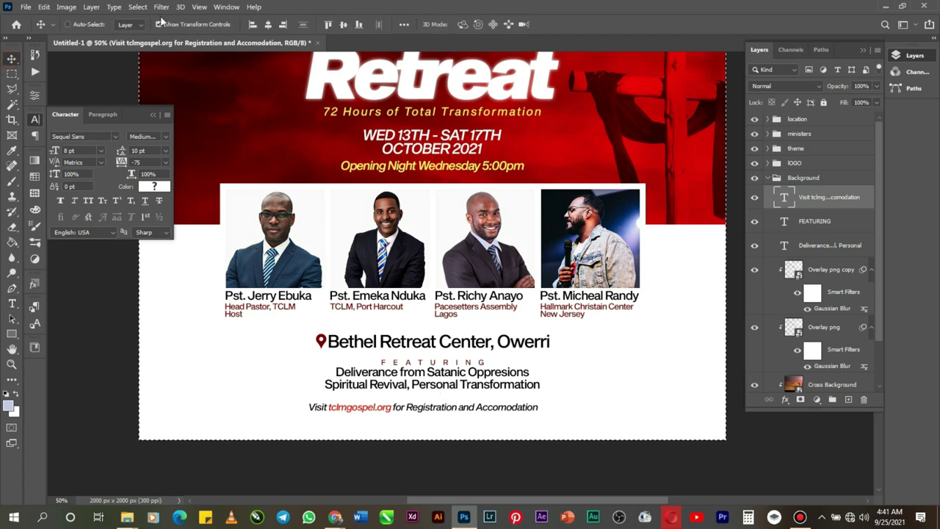
left_click(268, 25)
Step: Nudge the Visit line up two steps and scale it down to about 85%
key("ctrl+d")
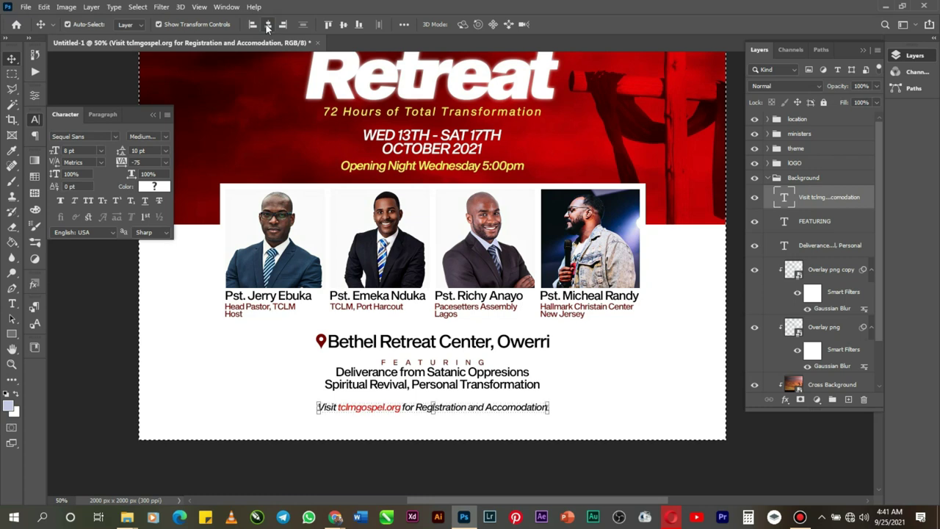
key("Up")
key("Up")
key("Up")
key("Up")
key("Up")
key("Up")
key("Up")
key("Up")
key("Up")
key("Up")
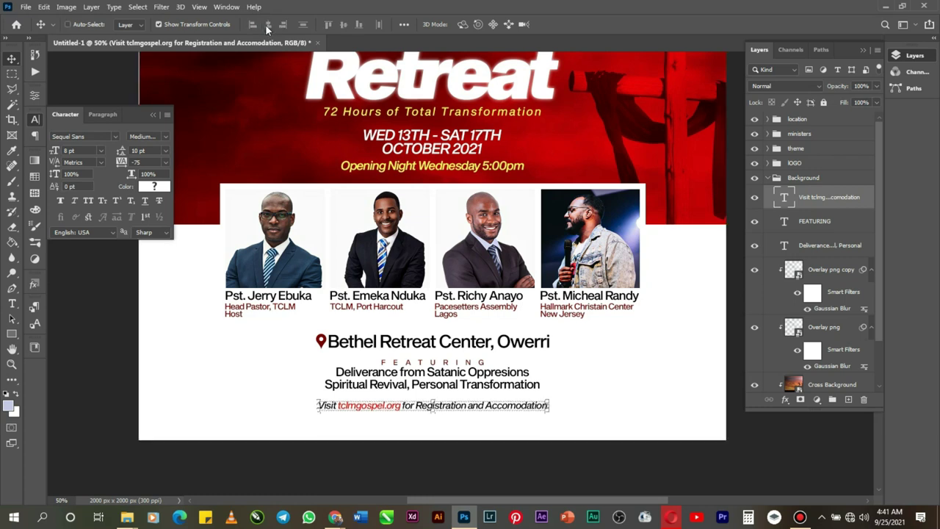
key("Up")
key("Up")
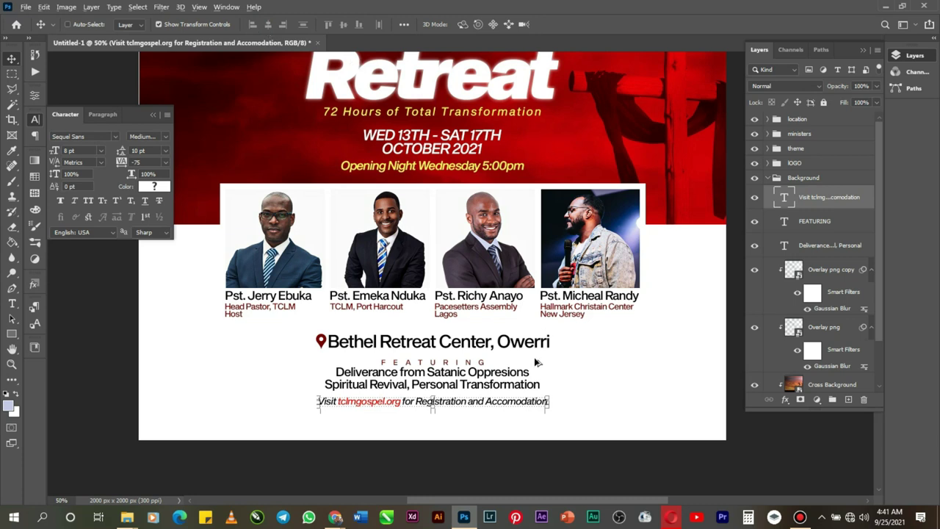
left_click_drag(550, 408, 534, 409)
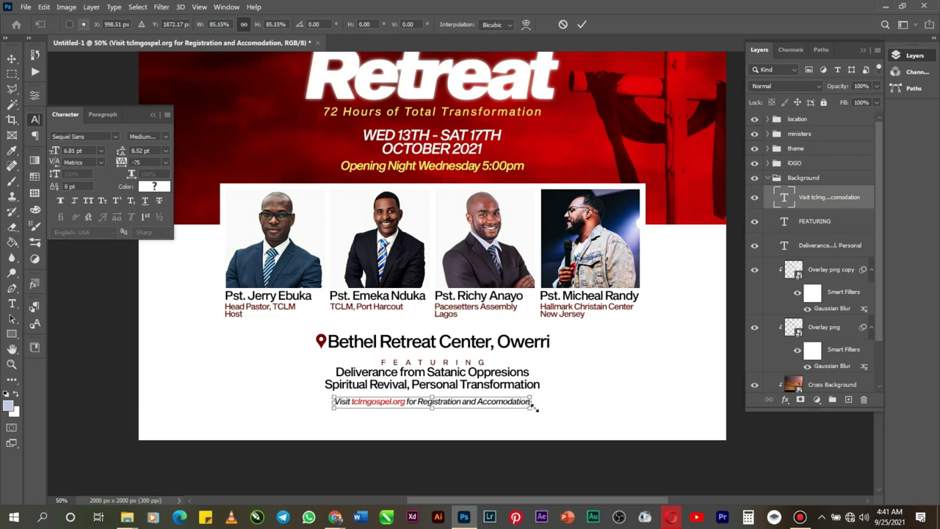
left_click(11, 363)
Step: Select the Visit, FEATURING and Deliverance text layers and group them together
left_click(344, 335, "alt")
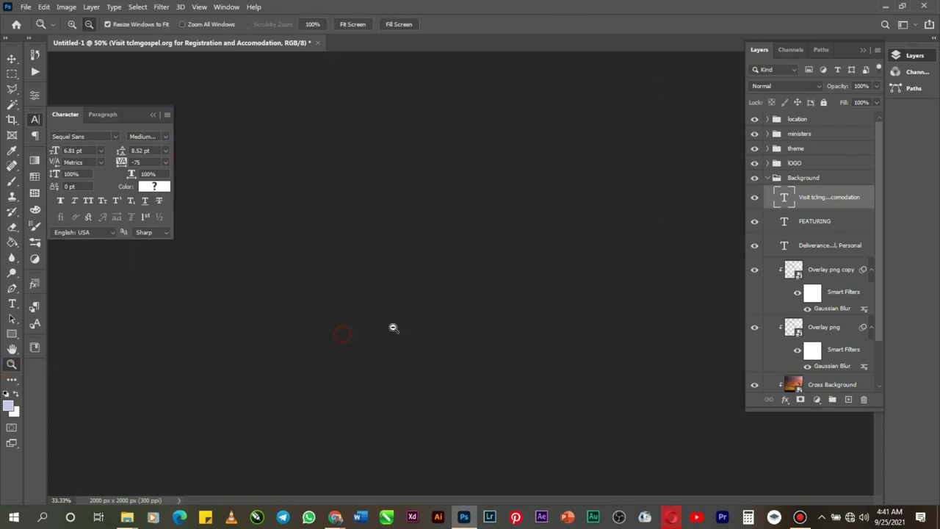
left_click(463, 301, "alt")
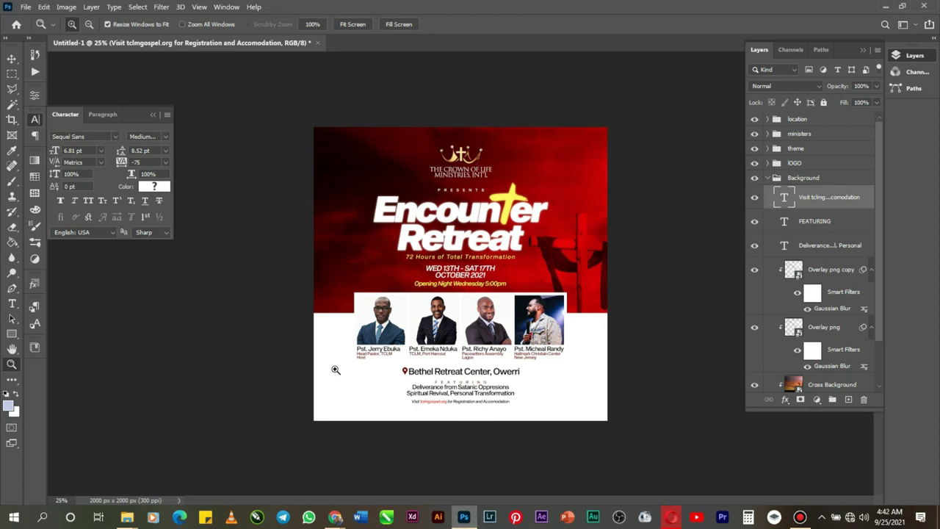
scroll(798, 301, "down", 3)
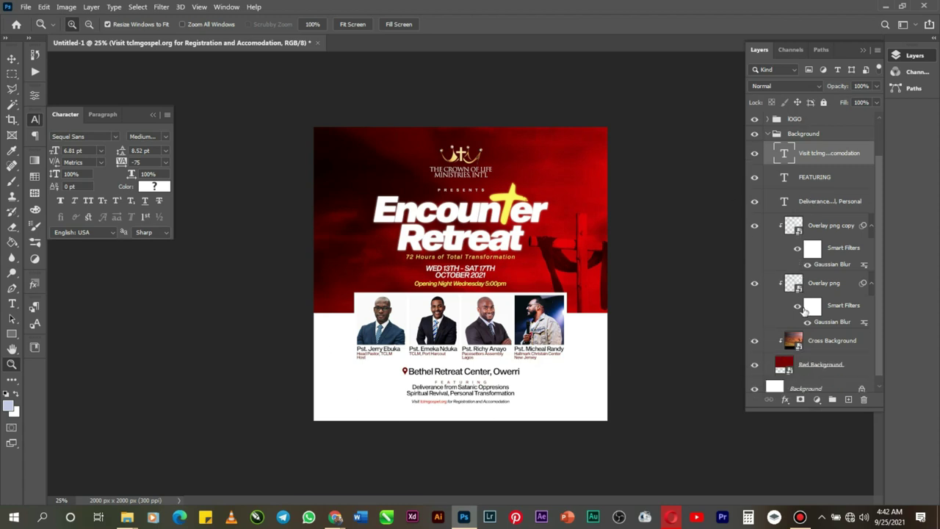
scroll(802, 156, "up", 1)
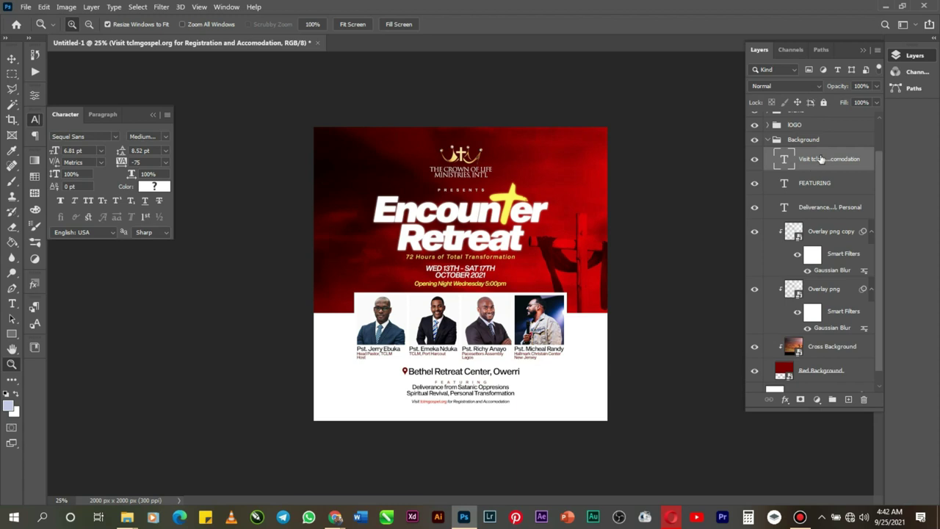
left_click(817, 185, "shift")
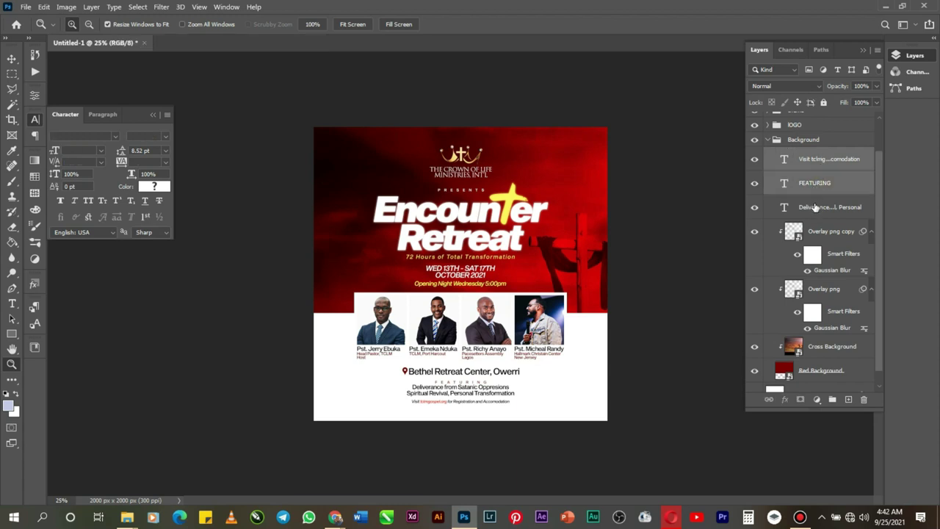
left_click(814, 209, "shift")
key("ctrl+g")
Step: Rename the group 'down', move it to the top of the layer stack, and collapse Background
double_click(807, 193)
type("do")
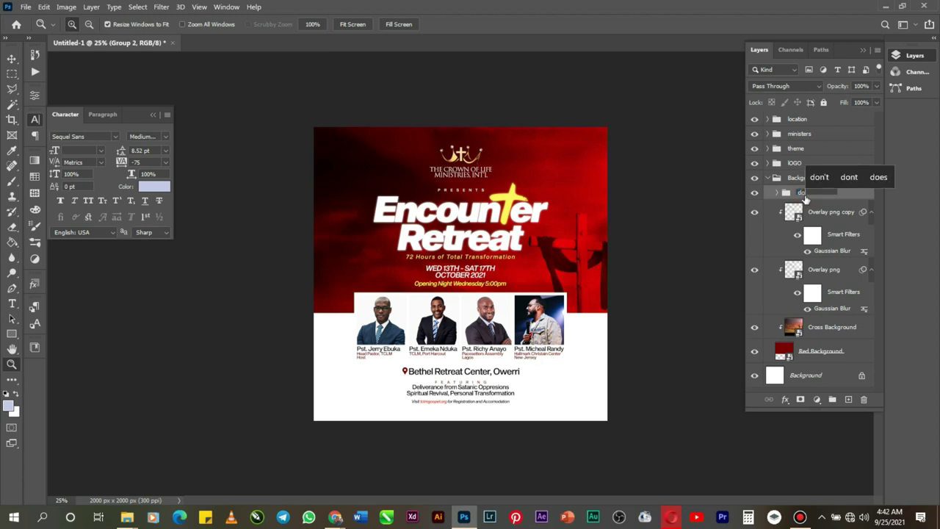
type("wn")
key("Return")
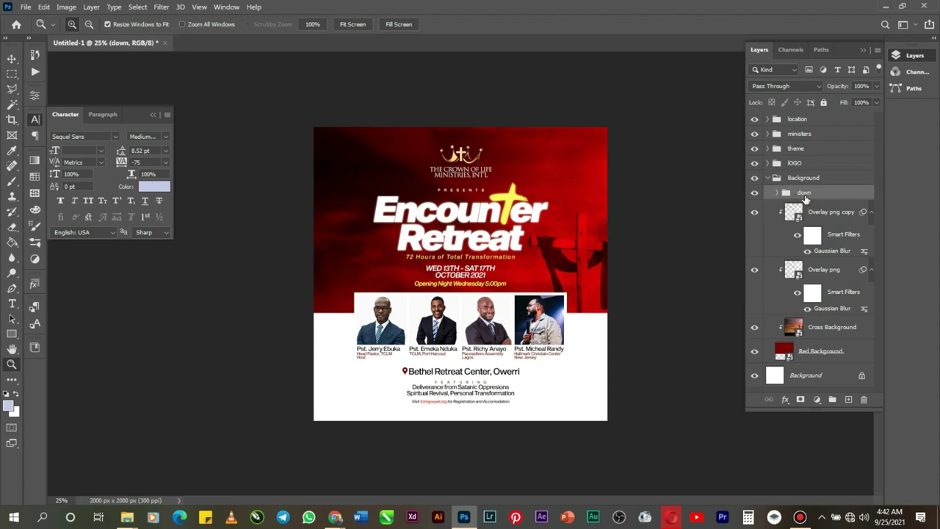
left_click_drag(806, 196, 803, 122)
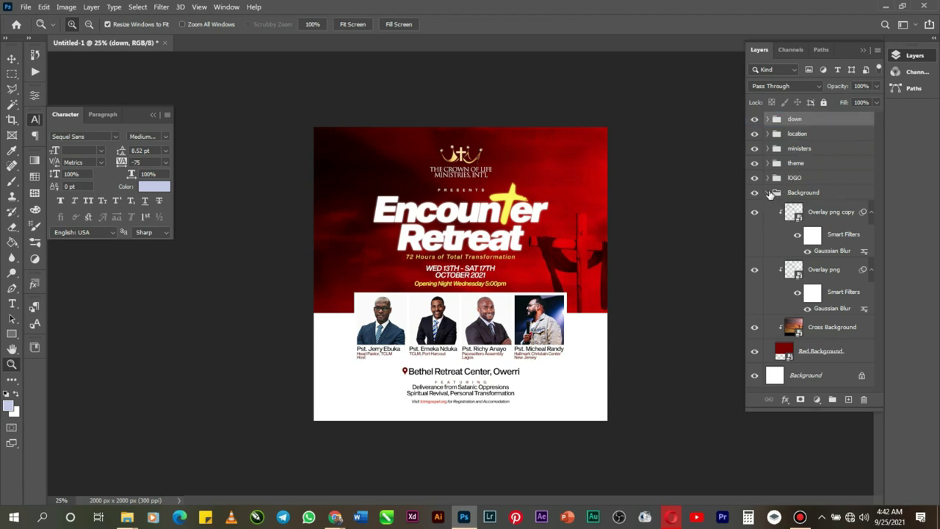
left_click(768, 192)
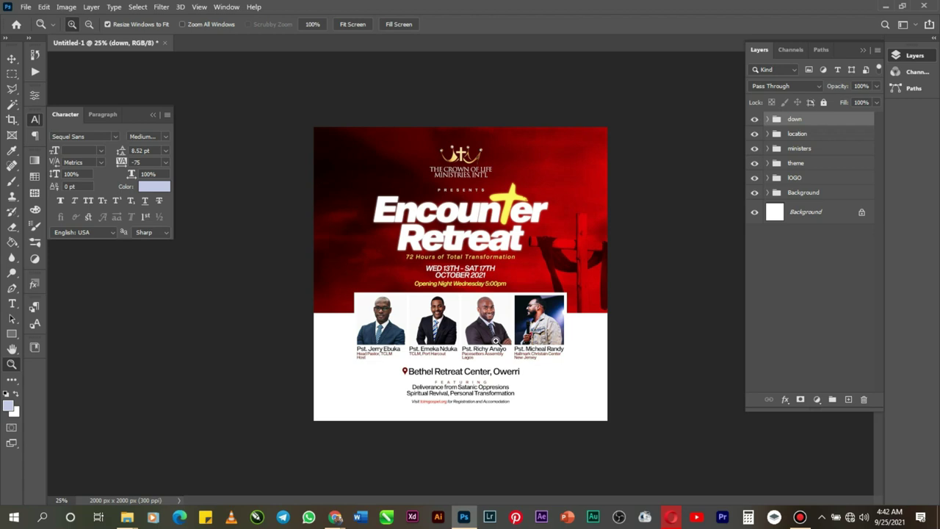
key("alt")
Step: Place Encounter pics.jpg into the flyer as an embedded image
left_click(152, 116)
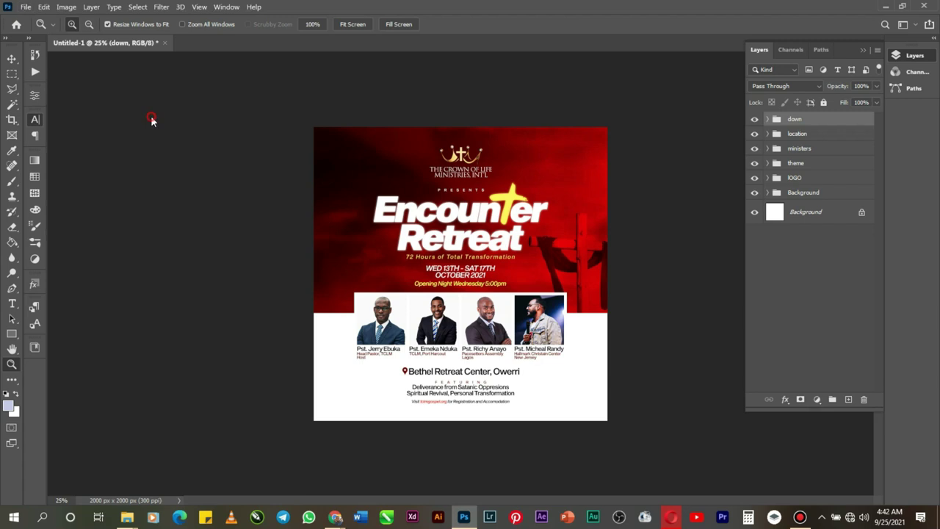
left_click(548, 399)
left_click(547, 399)
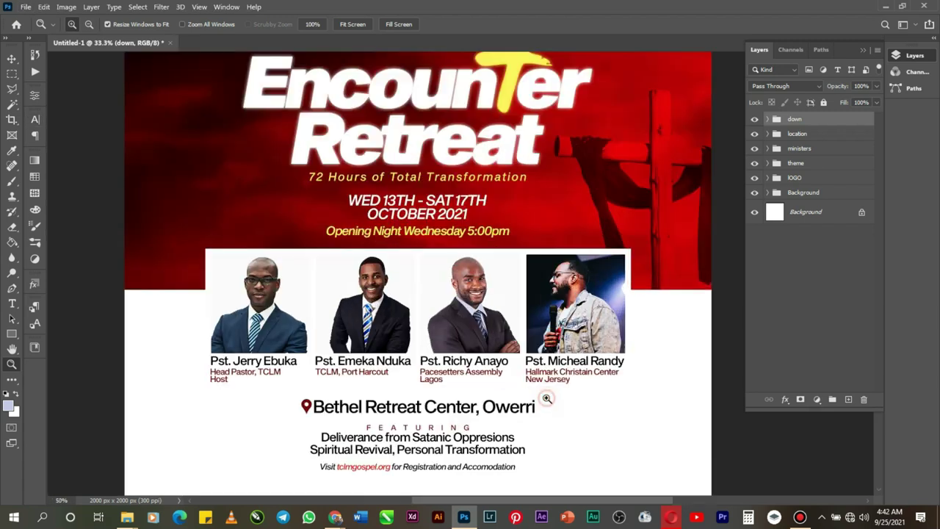
scroll(547, 399, "down", 2)
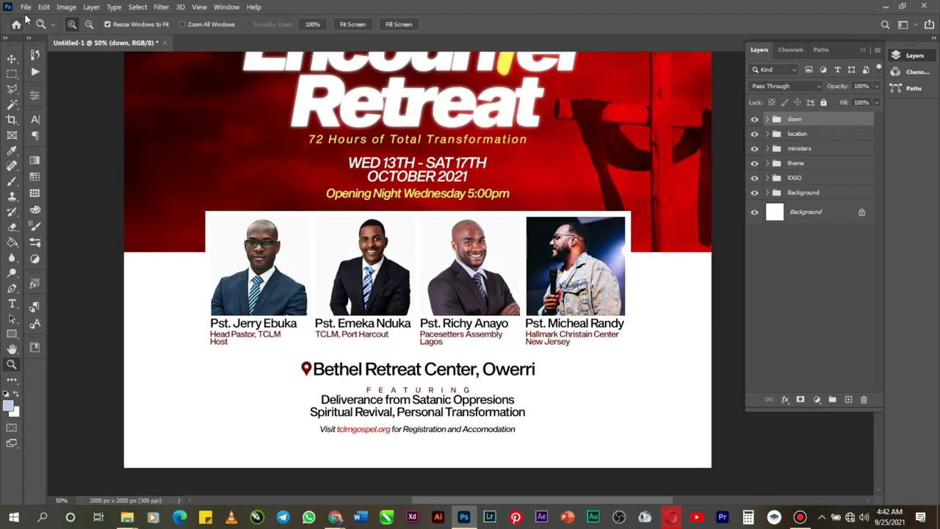
left_click(26, 7)
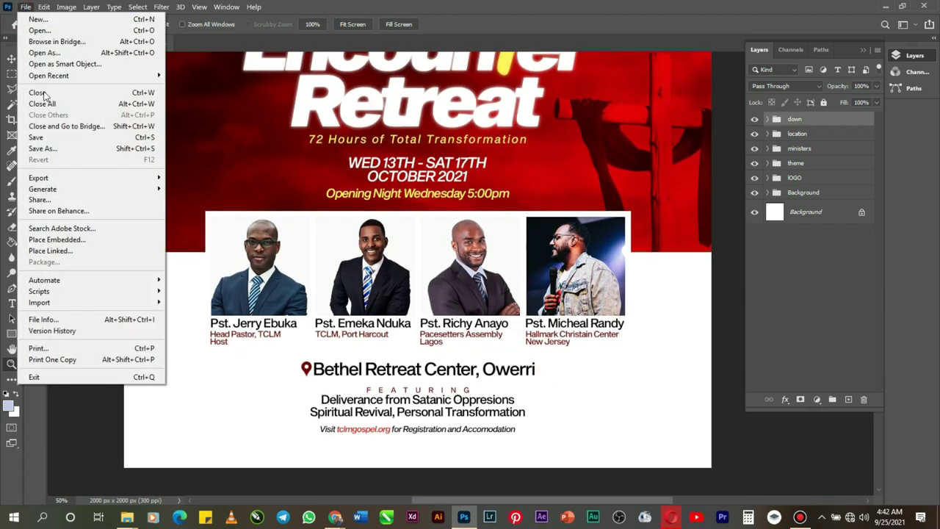
left_click(89, 242)
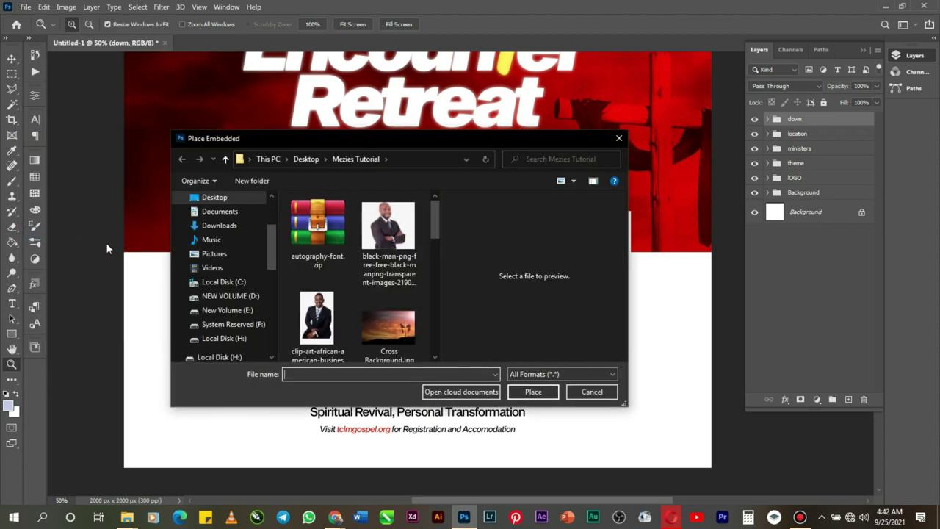
scroll(414, 250, "down", 2)
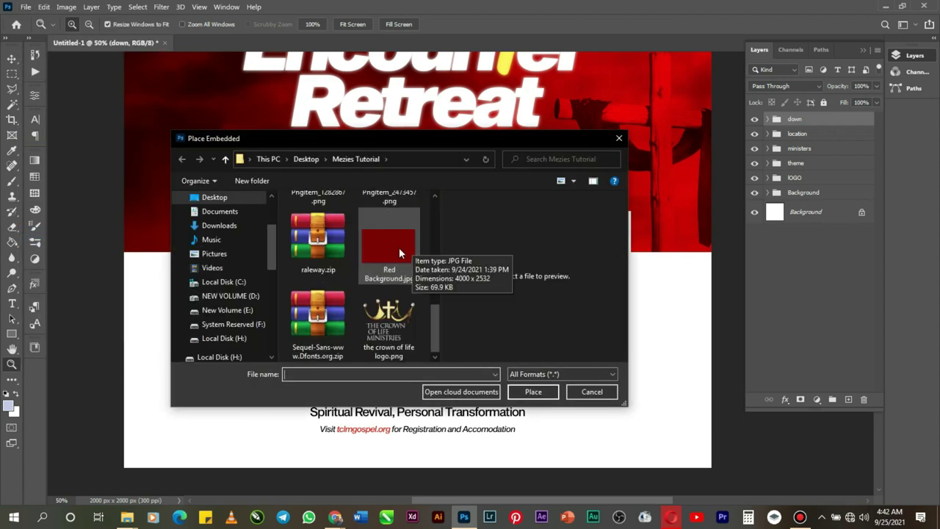
scroll(399, 247, "up", 2)
double_click(389, 234)
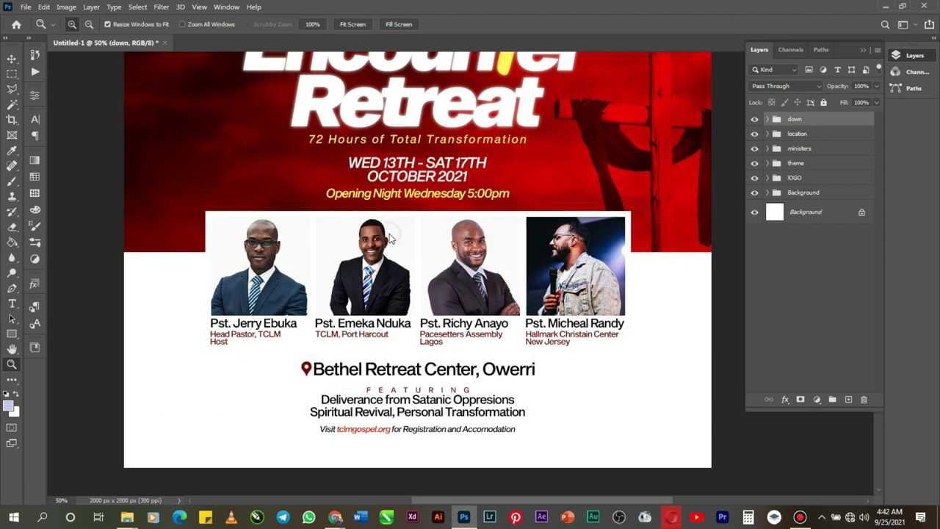
Step: Move the image over the lower half, commit it, and put its layer just above Background
left_click_drag(433, 274, 432, 388)
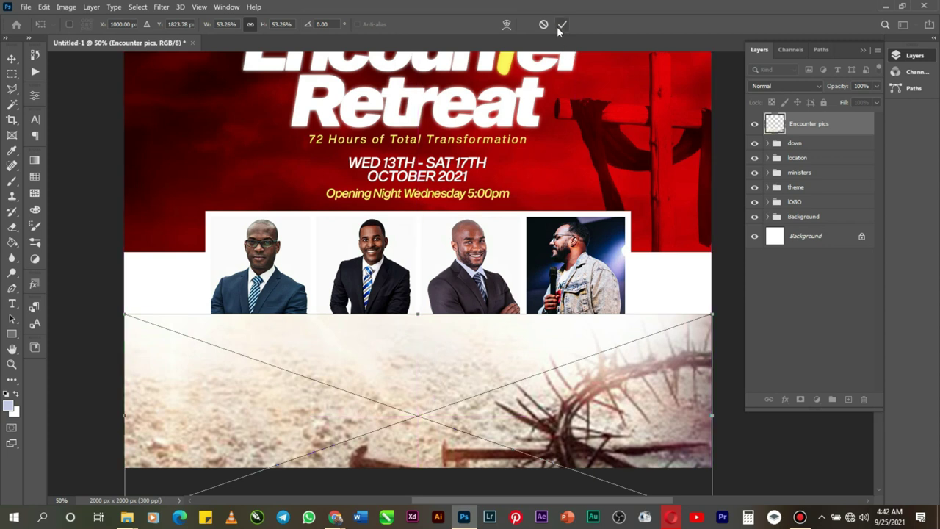
key("Return")
left_click_drag(833, 134, 829, 235)
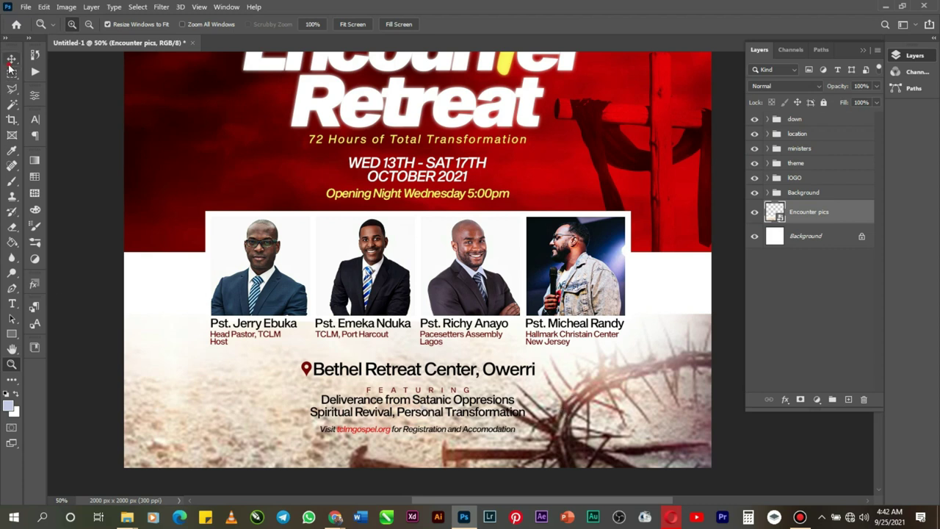
Step: Reposition the crown-of-thorns image and rasterize the Encounter pics layer
left_click(11, 62)
left_click_drag(656, 393, 693, 374)
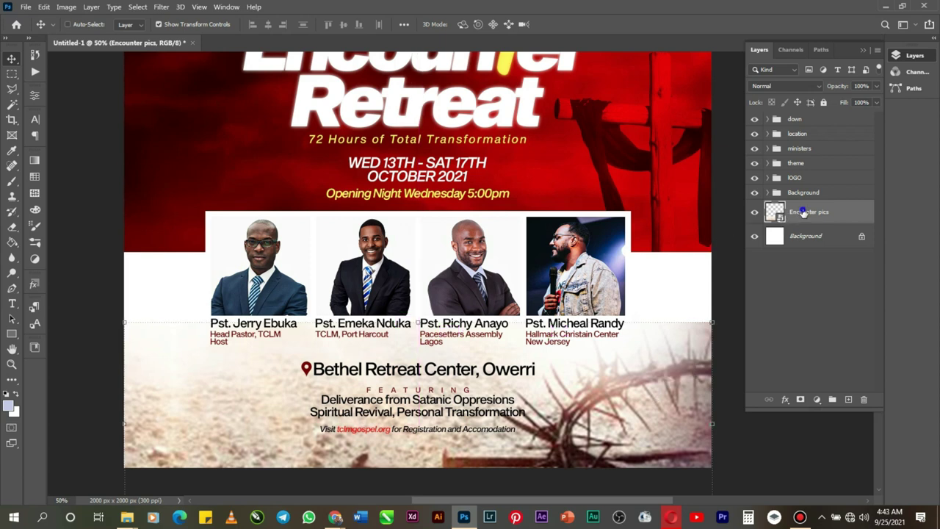
right_click(804, 212)
left_click(674, 219)
Step: Set up the Eraser at 1102 px with 0% hardness for fading the image
left_click(10, 228)
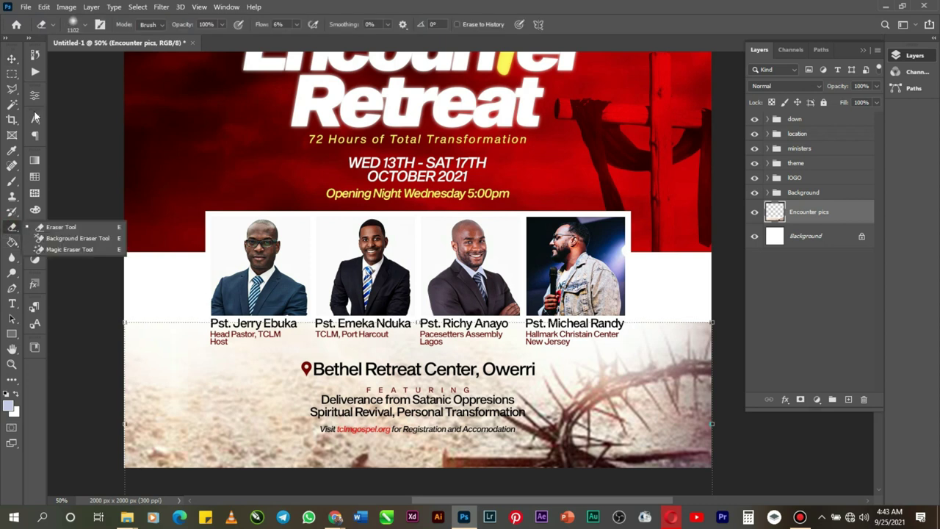
left_click(85, 25)
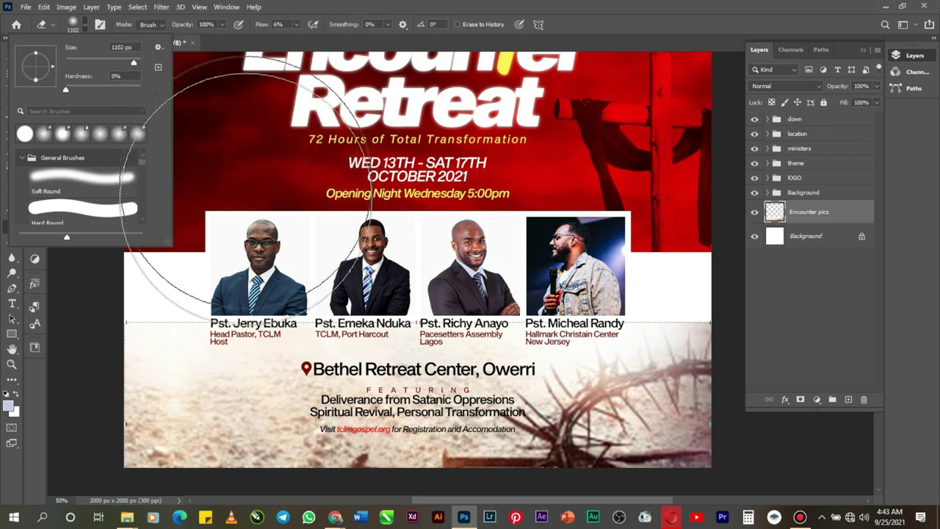
left_click(165, 281)
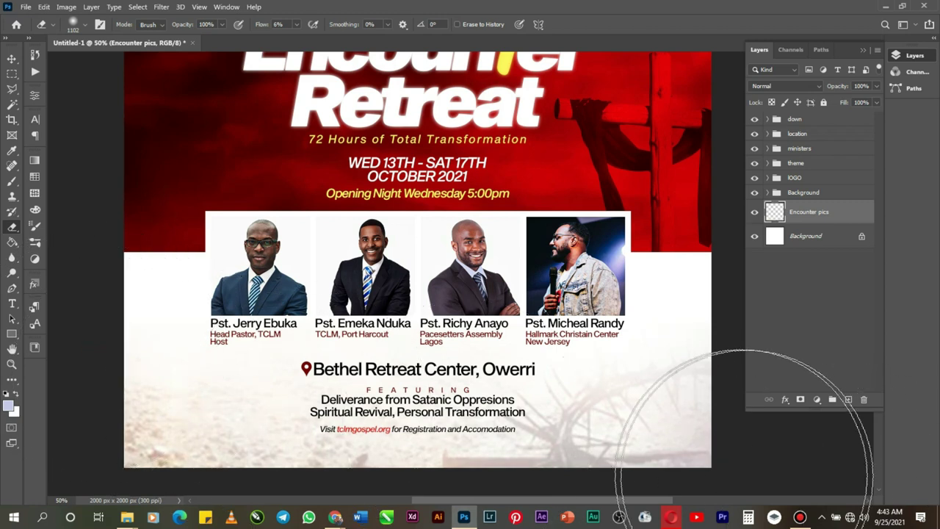
Step: Zoom out to 25%, collapse the side panels, and show the flyer in Full Screen Mode
left_click(12, 365)
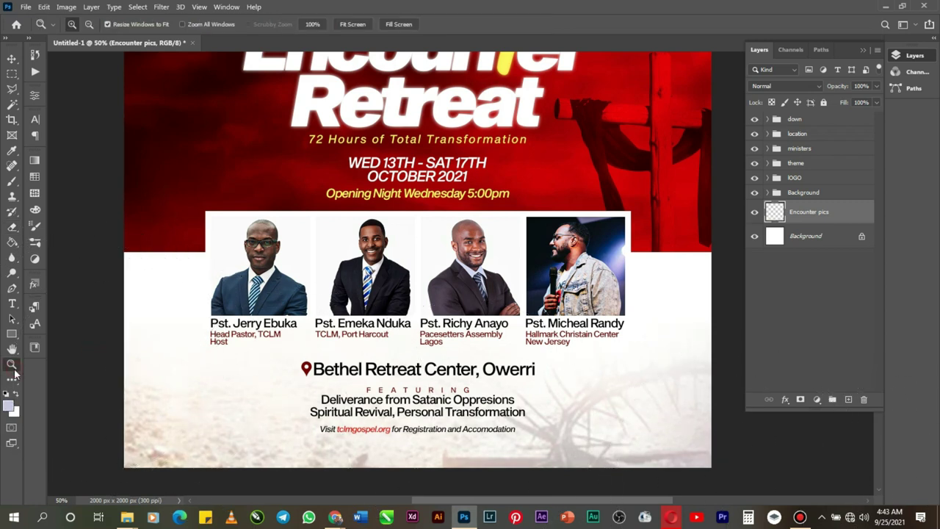
left_click(289, 381)
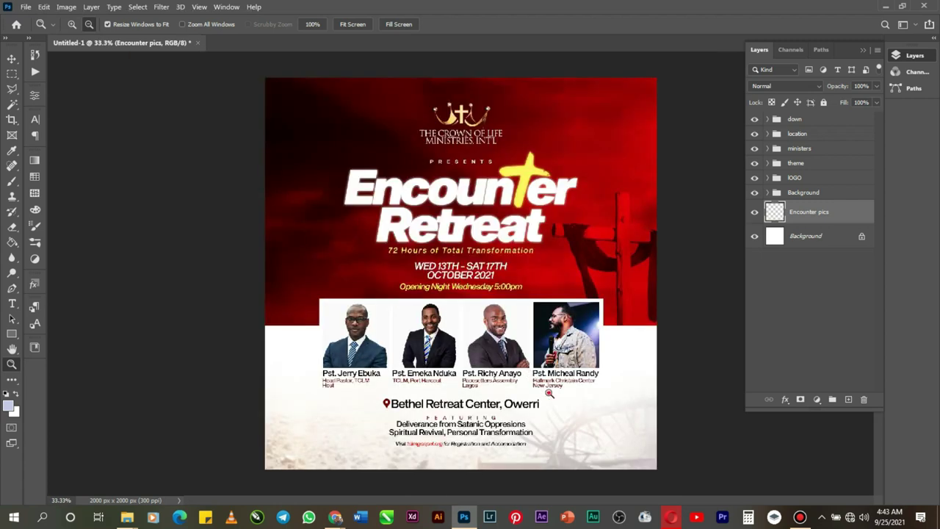
left_click(548, 394)
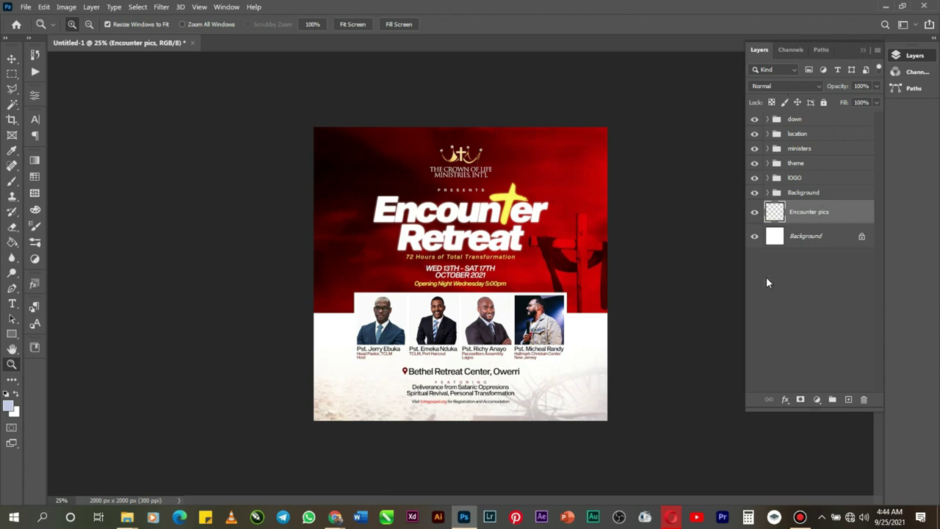
left_click(864, 50)
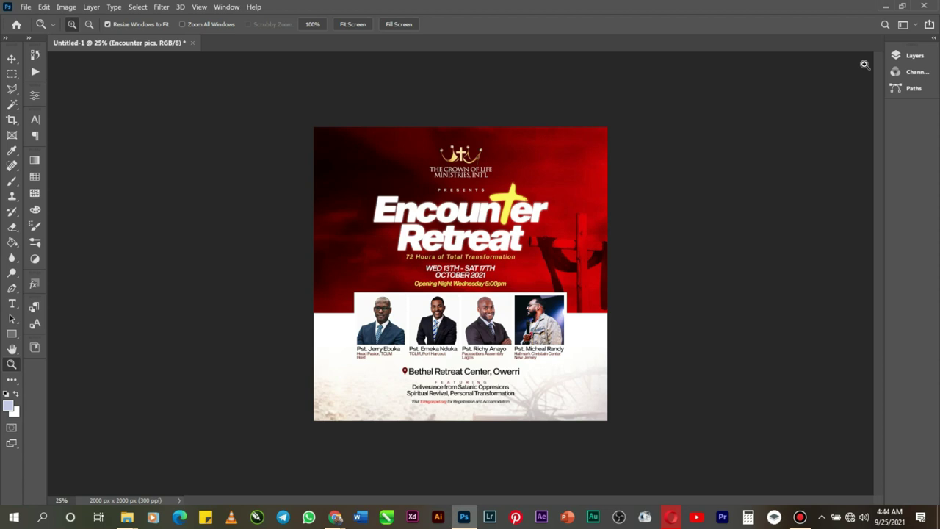
key("f")
key("f")
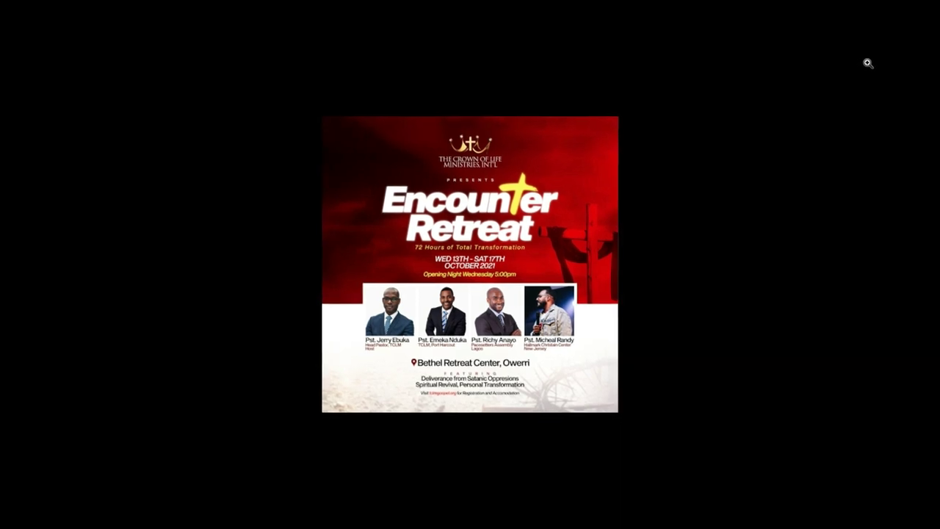